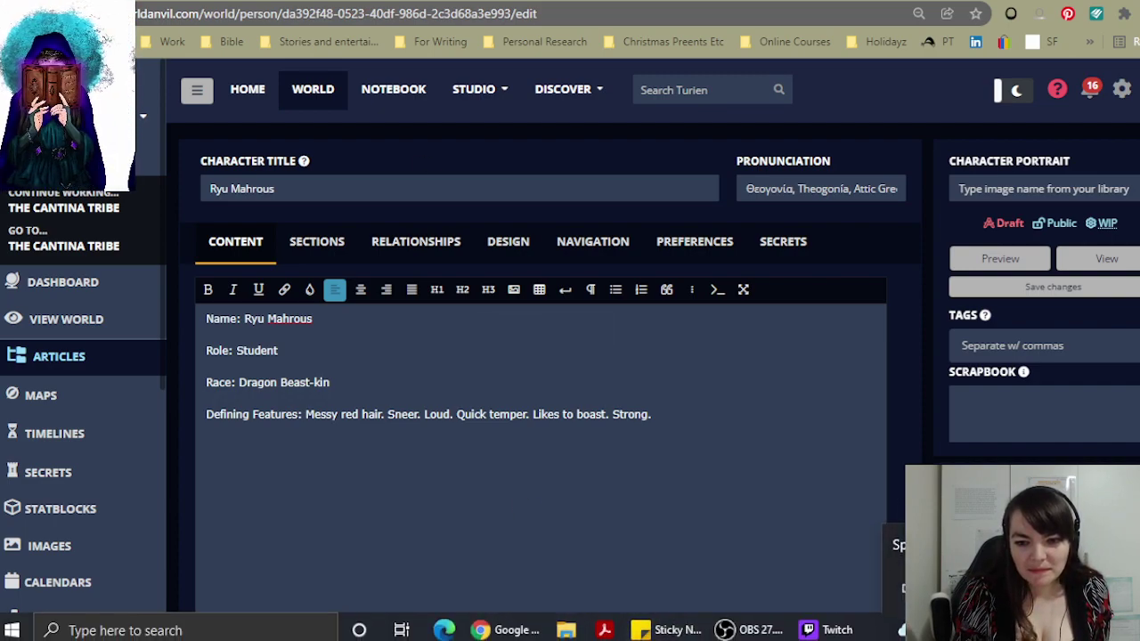
- Switch to OBS and lower the Mic/Aux volume all the way to silent
{"action": "left_click", "coordinate": [571, 504]}
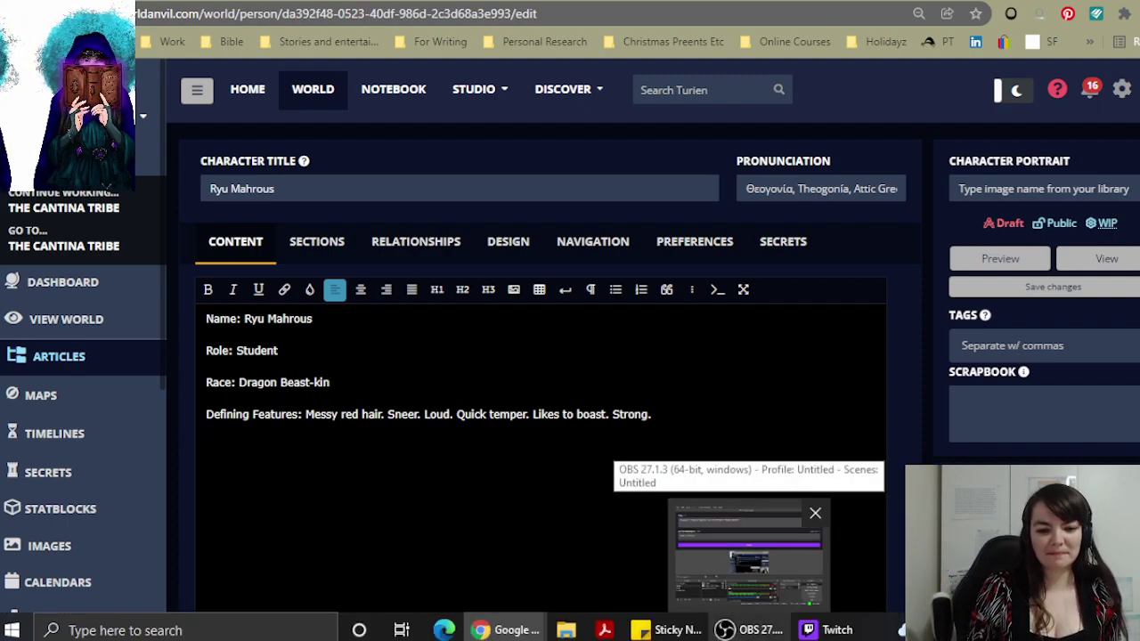
{"action": "left_click", "coordinate": [753, 629]}
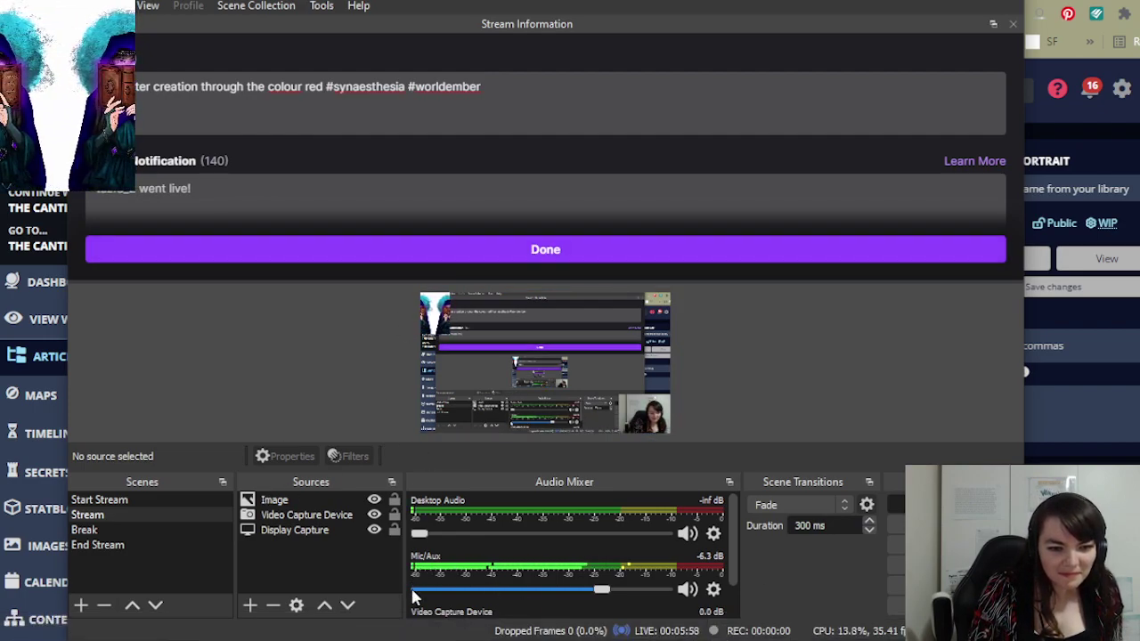
{"action": "mouse_move", "coordinate": [775, 630]}
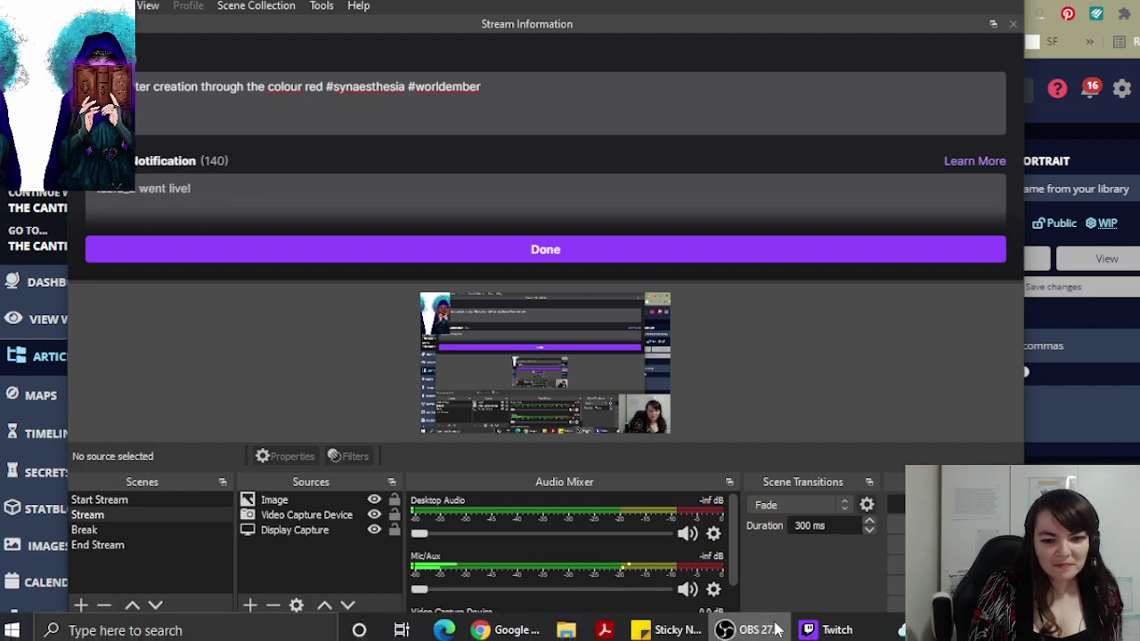
- Switch to Twitch and turn off followers-only mode in the stream's chat settings
{"action": "left_click", "coordinate": [825, 630]}
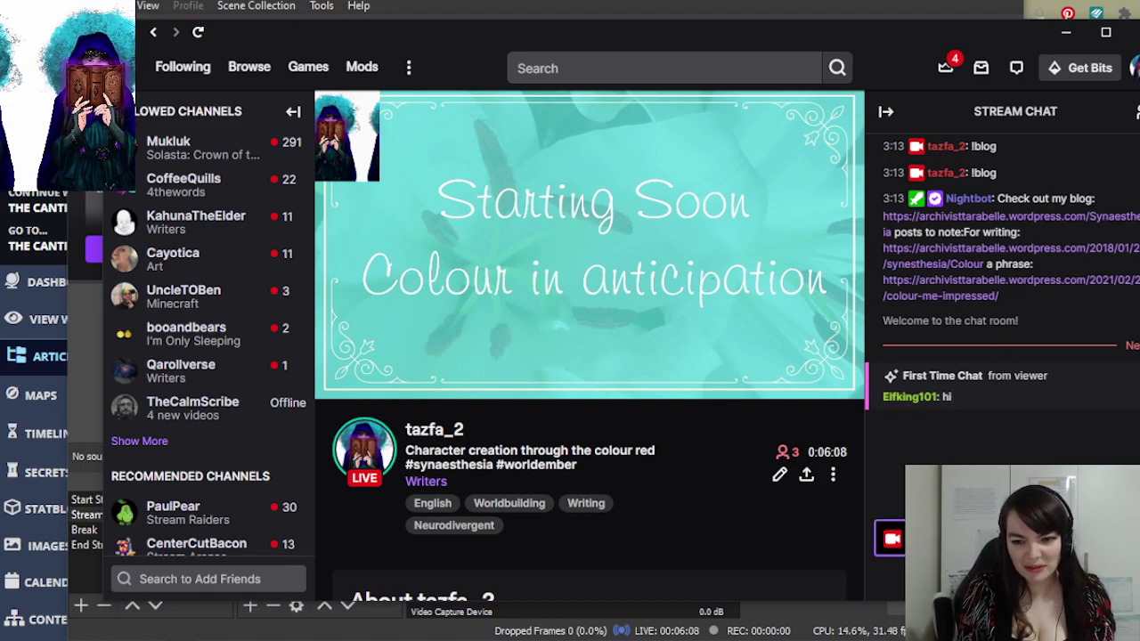
{"action": "left_click", "coordinate": [1095, 577]}
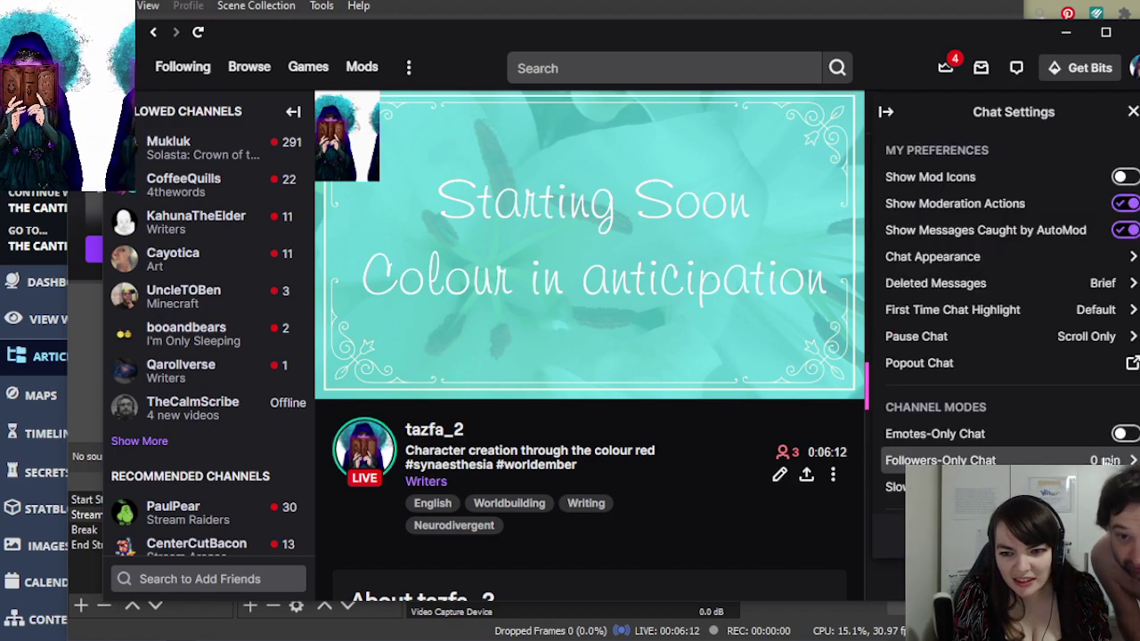
{"action": "left_click", "coordinate": [1104, 460]}
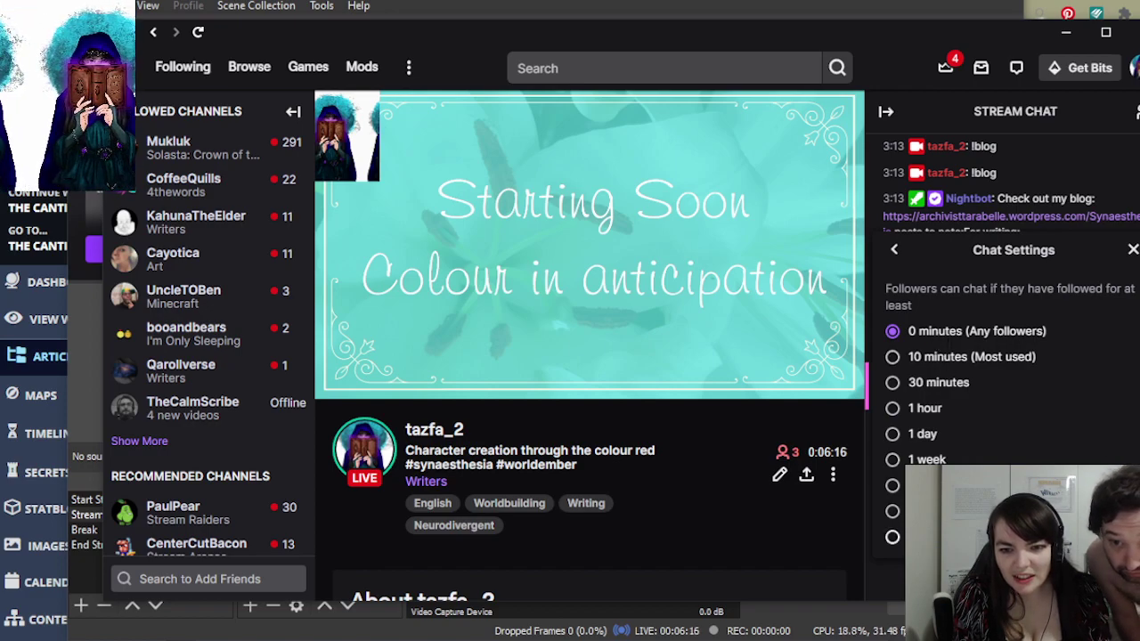
{"action": "left_click", "coordinate": [922, 537]}
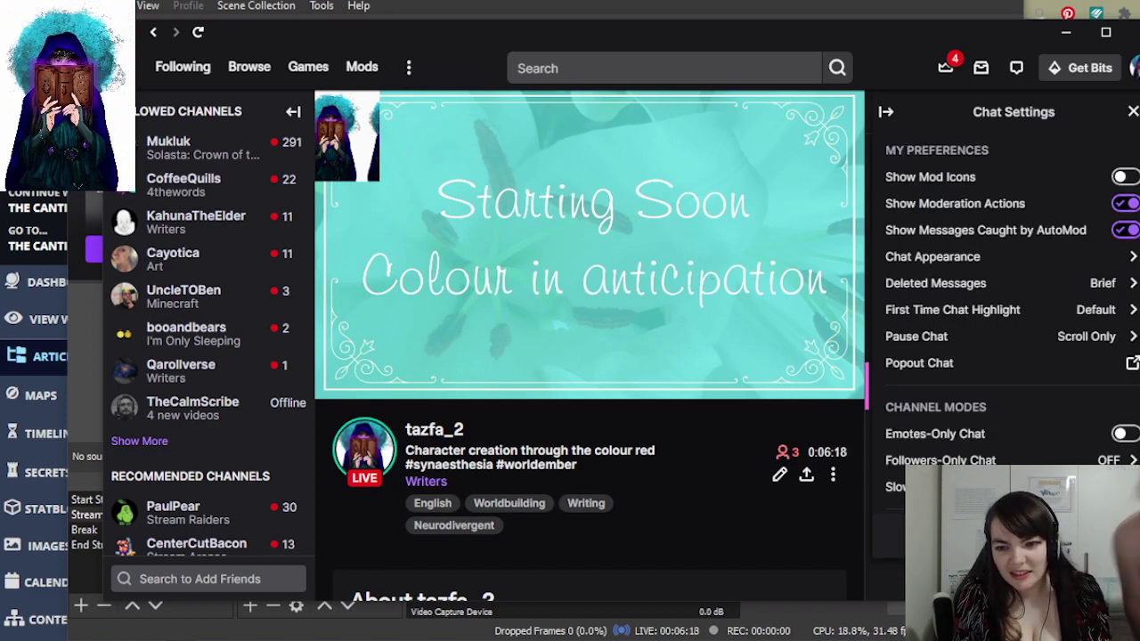
{"action": "left_click", "coordinate": [1132, 111]}
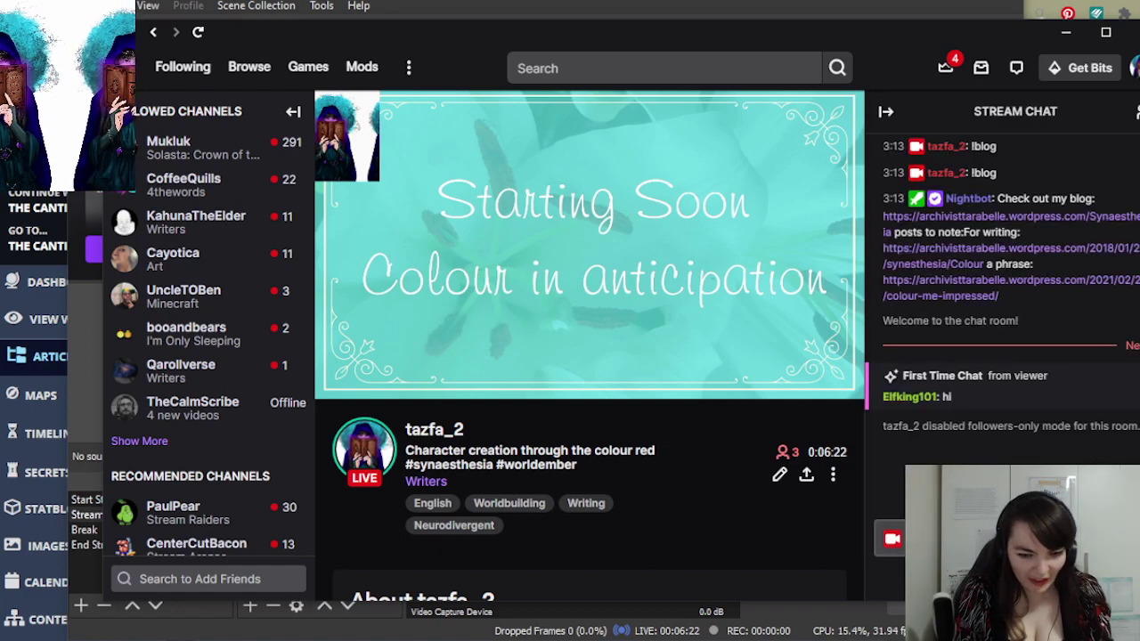
- Switch back to OBS, raise the Mic/Aux level to -5.6 dB and select the Stream scene
{"action": "left_click", "coordinate": [764, 632]}
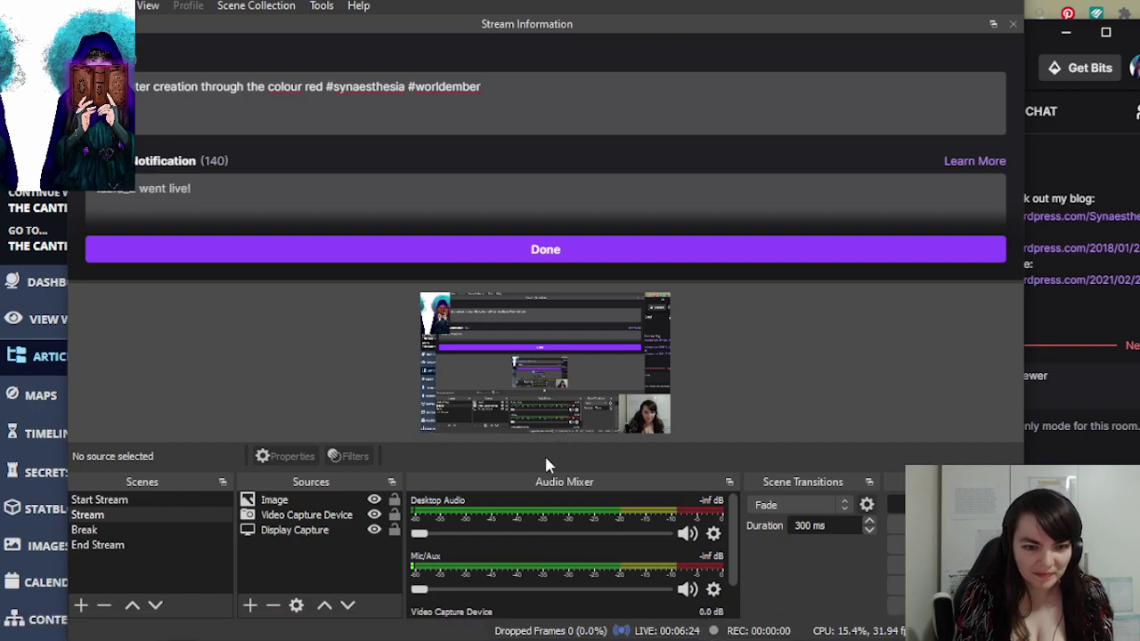
{"action": "left_click", "coordinate": [605, 589]}
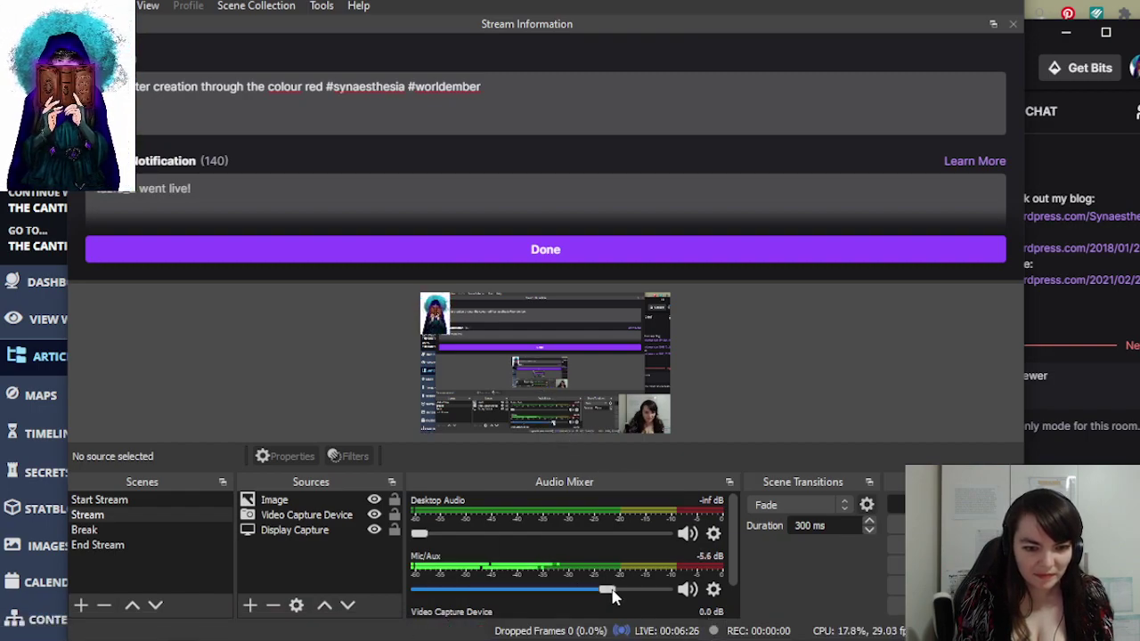
{"action": "left_click", "coordinate": [131, 513]}
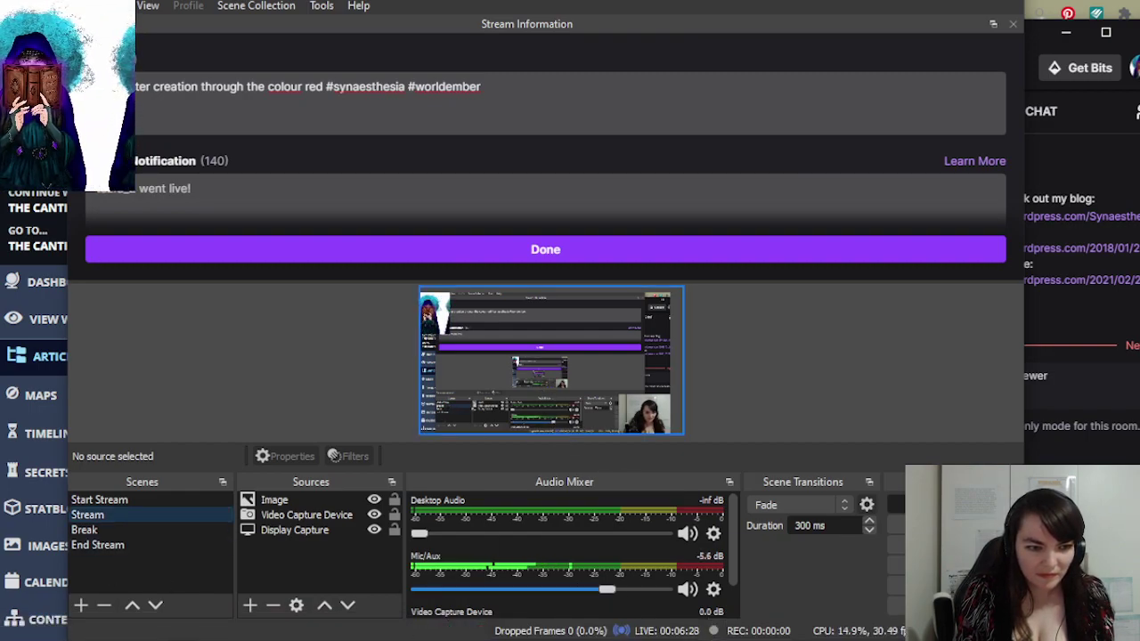
- Check the Twitch stream chat, and return to the World Anvil character article in Chrome
{"action": "left_click", "coordinate": [827, 630]}
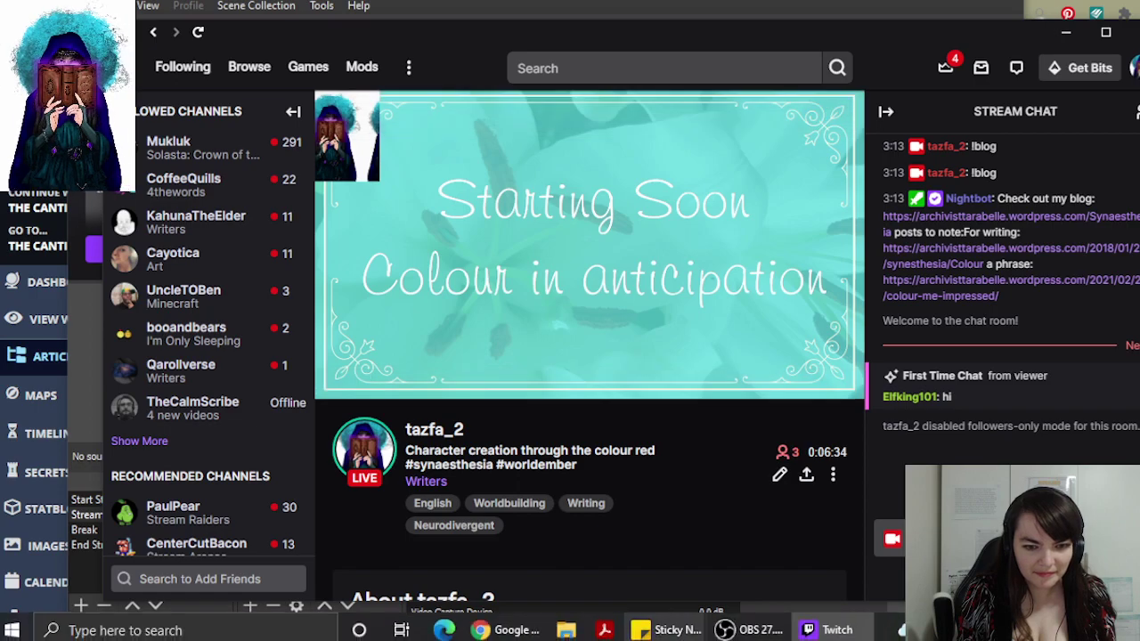
{"action": "mouse_move", "coordinate": [499, 629]}
{"action": "left_click", "coordinate": [561, 557]}
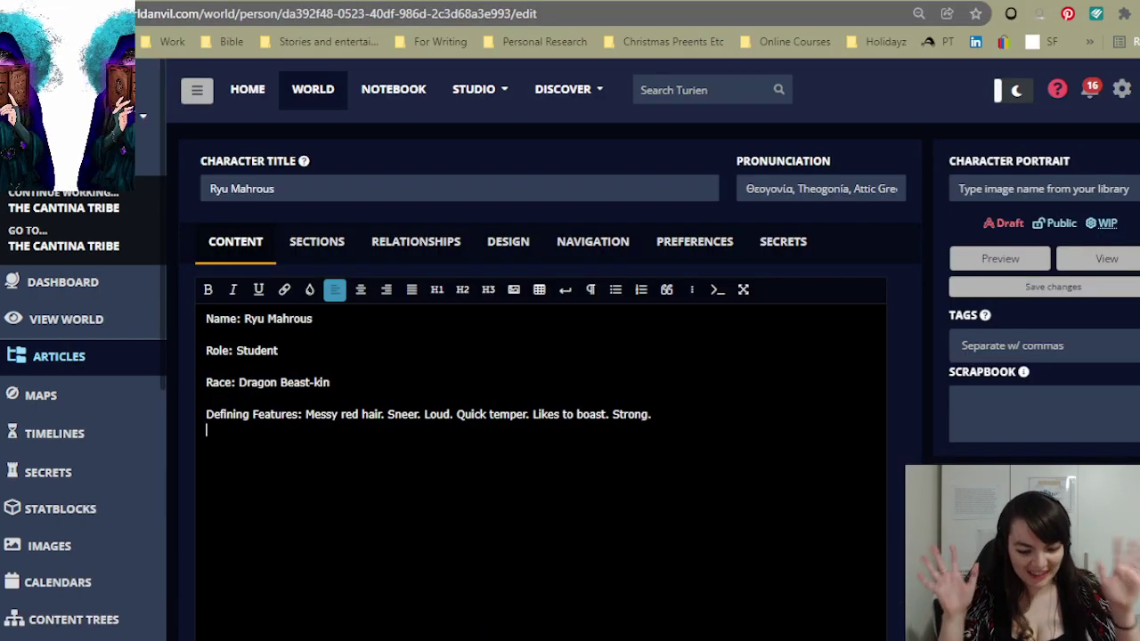
- Look over the character's title, the content text and the RPG NPC and storyteller seed fields below it
{"action": "left_click", "coordinate": [312, 319]}
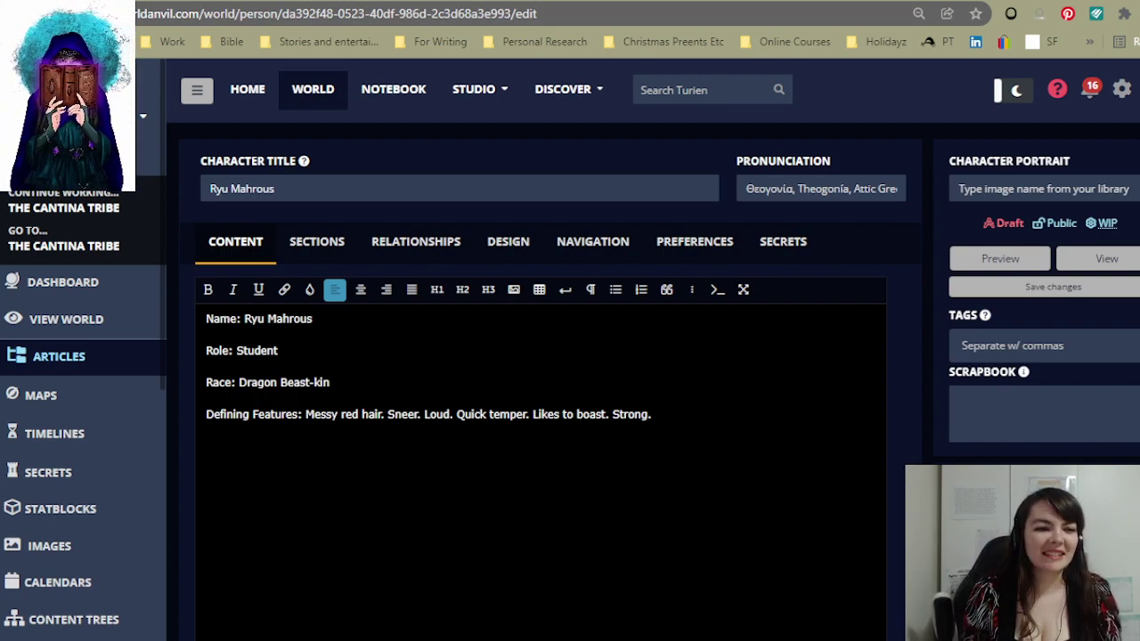
{"action": "left_click", "coordinate": [380, 185]}
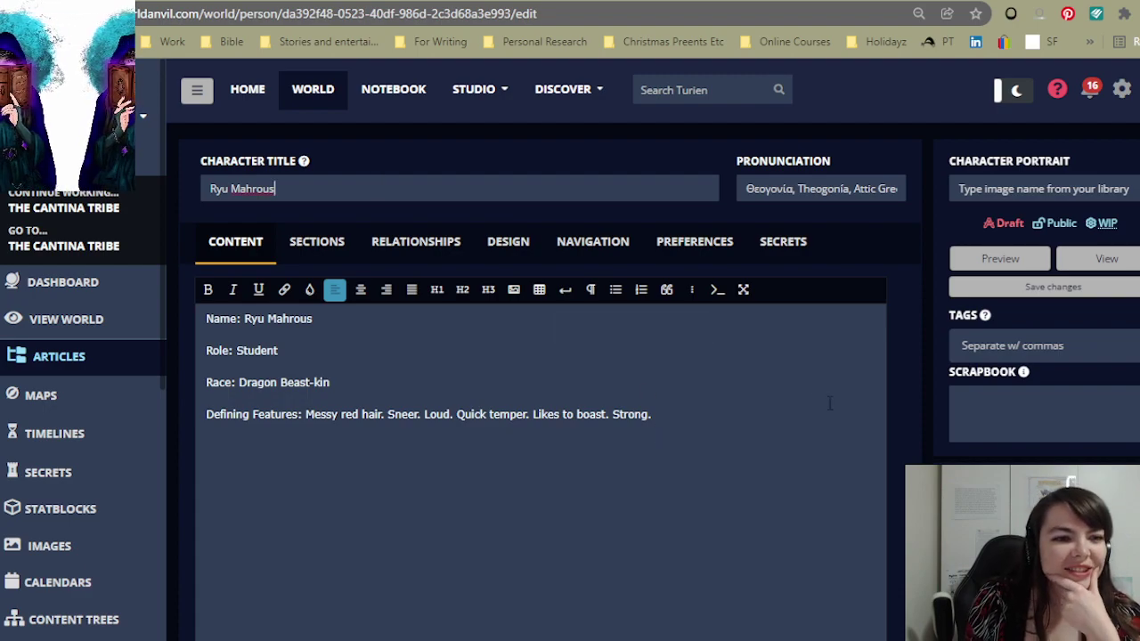
{"action": "scroll", "coordinate": [837, 399], "scroll_direction": "down", "scroll_amount": 2}
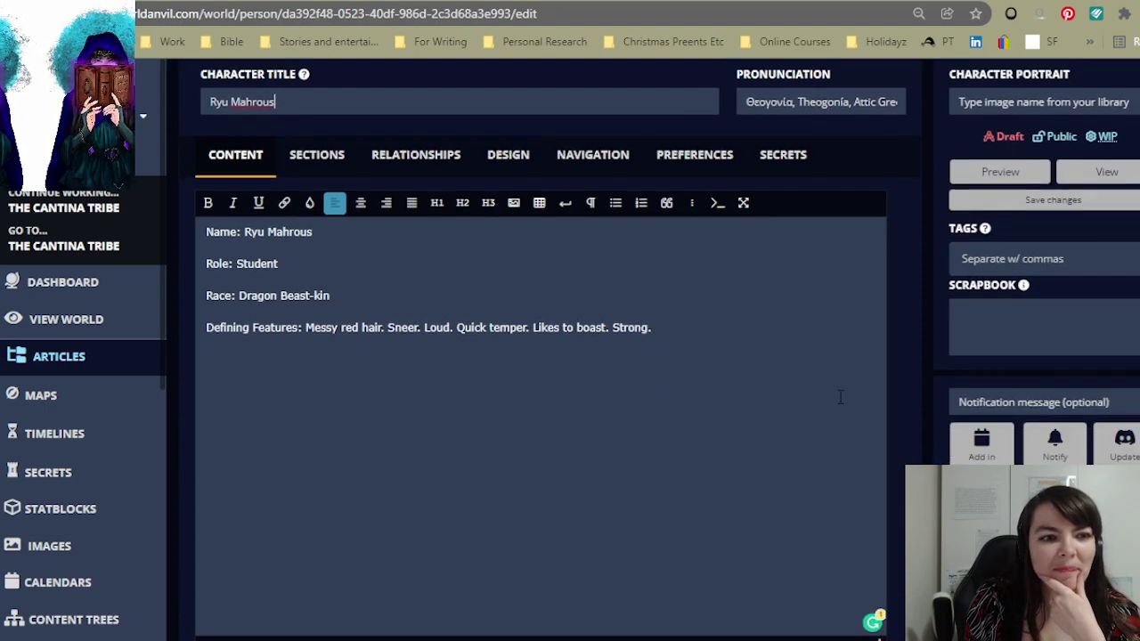
{"action": "scroll", "coordinate": [839, 397], "scroll_direction": "down", "scroll_amount": 1}
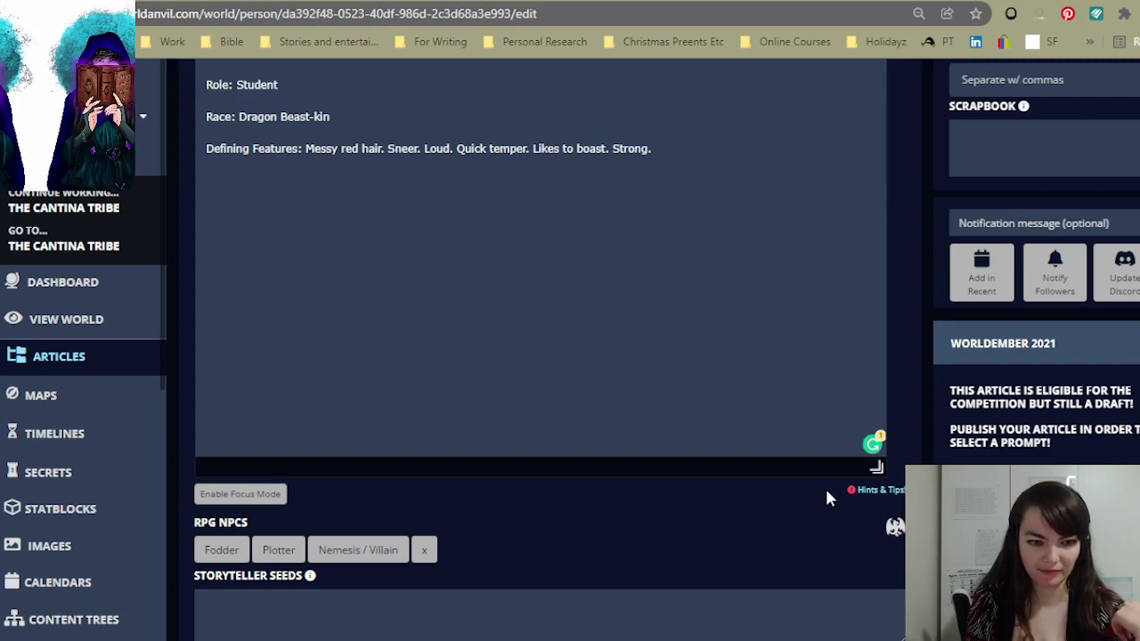
{"action": "scroll", "coordinate": [824, 486], "scroll_direction": "down", "scroll_amount": 2}
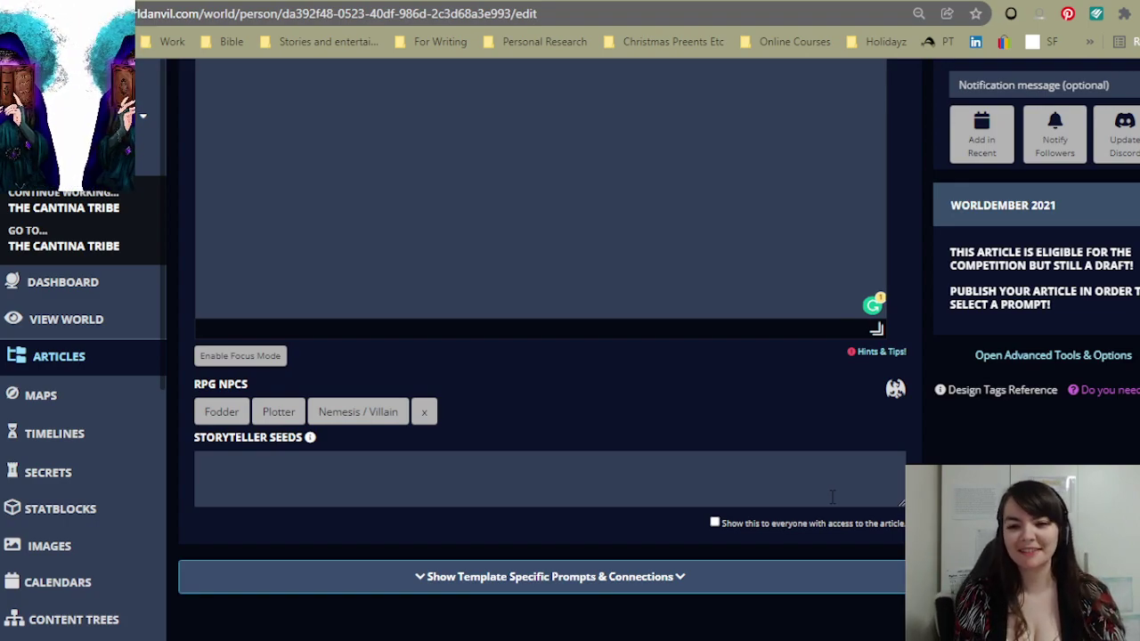
{"action": "scroll", "coordinate": [767, 416], "scroll_direction": "up", "scroll_amount": 5}
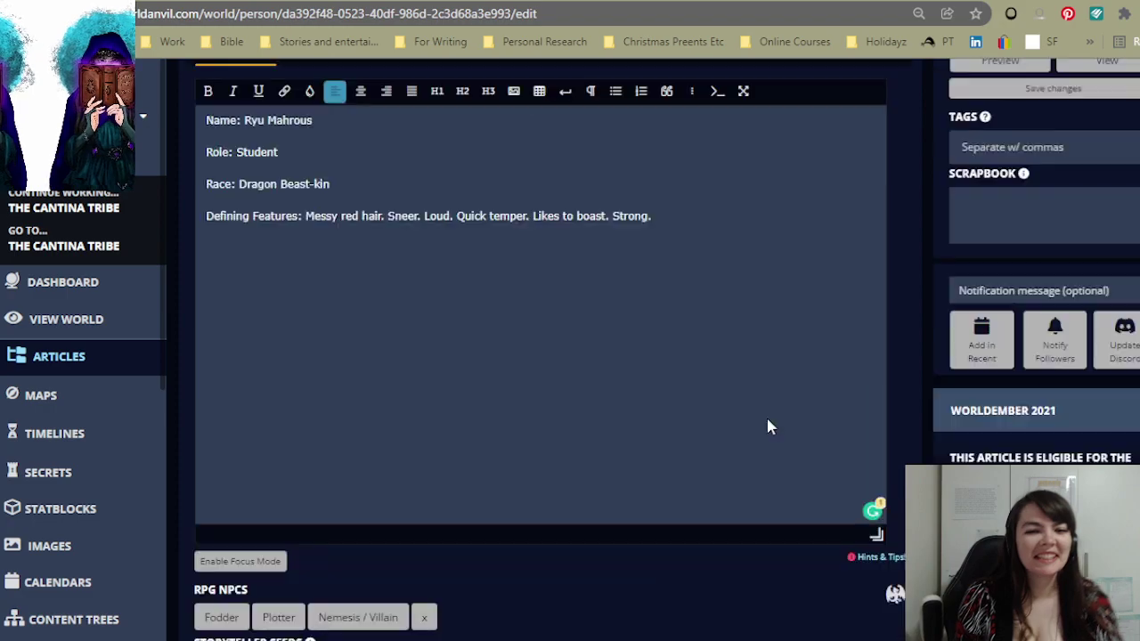
{"action": "left_click", "coordinate": [770, 417]}
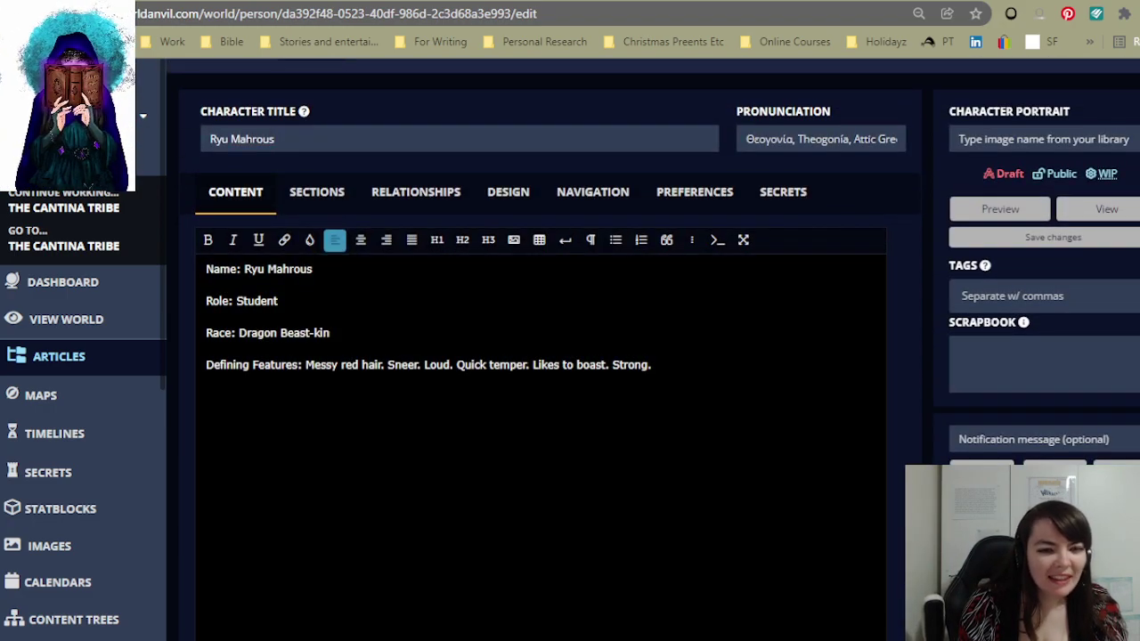
{"action": "scroll", "coordinate": [770, 418], "scroll_direction": "down", "scroll_amount": 2}
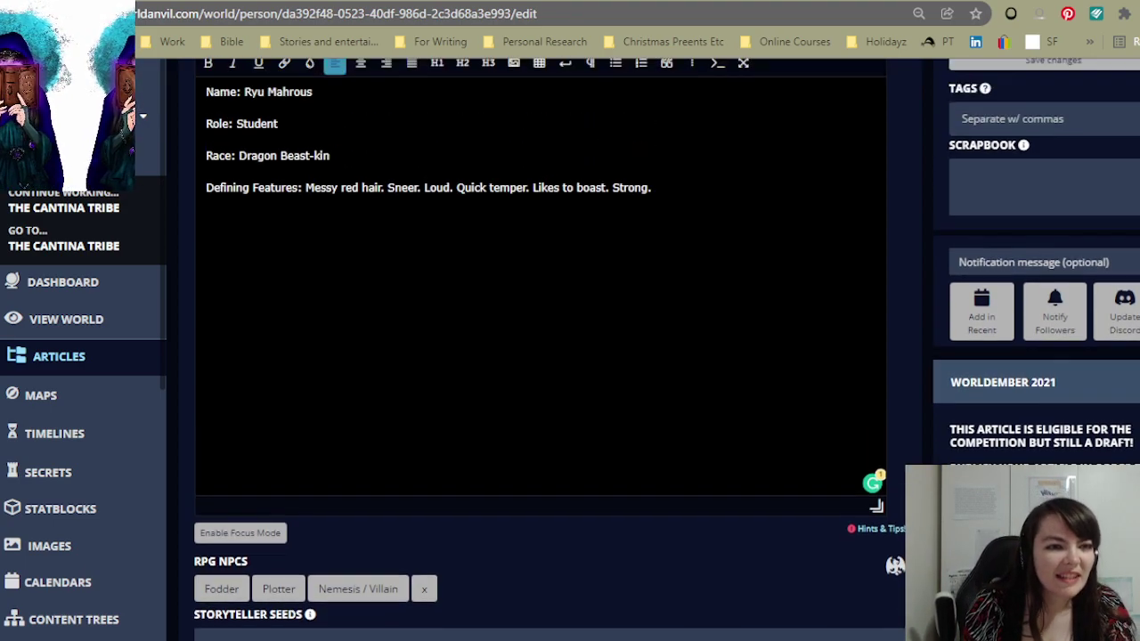
{"action": "scroll", "coordinate": [534, 356], "scroll_direction": "up", "scroll_amount": 1}
{"action": "scroll", "coordinate": [615, 320], "scroll_direction": "up", "scroll_amount": 2}
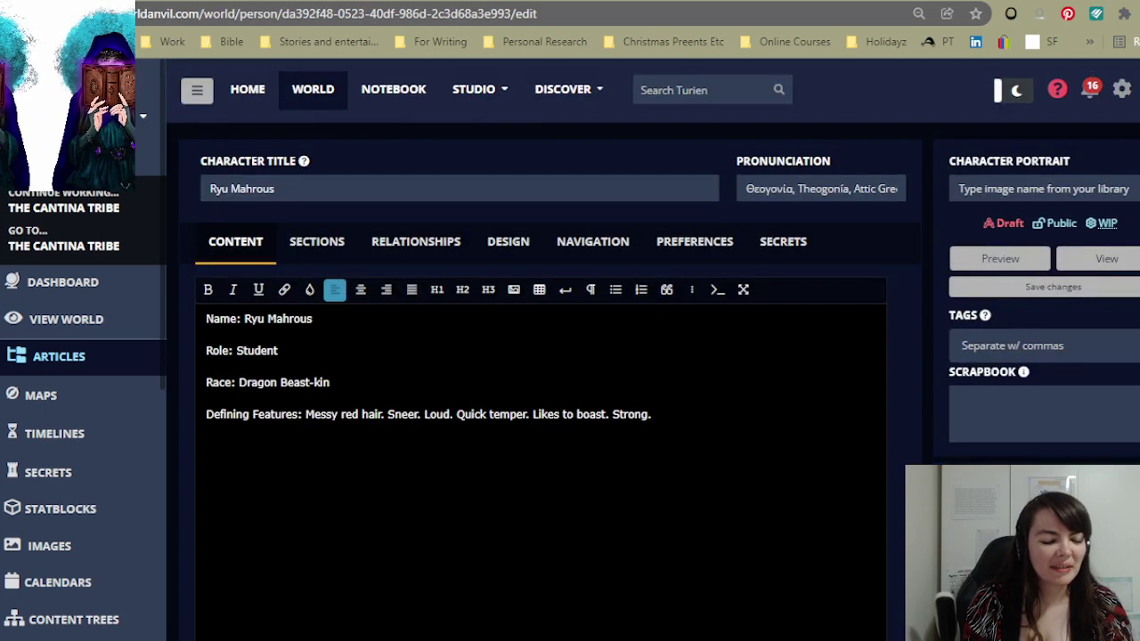
- Change the character's race in the article text to "Dragon-kin"
{"action": "left_click", "coordinate": [309, 382]}
{"action": "key", "text": "BackSpace"}
{"action": "key", "text": "BackSpace"}
{"action": "key", "text": "BackSpace"}
{"action": "key", "text": "BackSpace"}
{"action": "key", "text": "BackSpace"}
{"action": "key", "text": "BackSpace"}
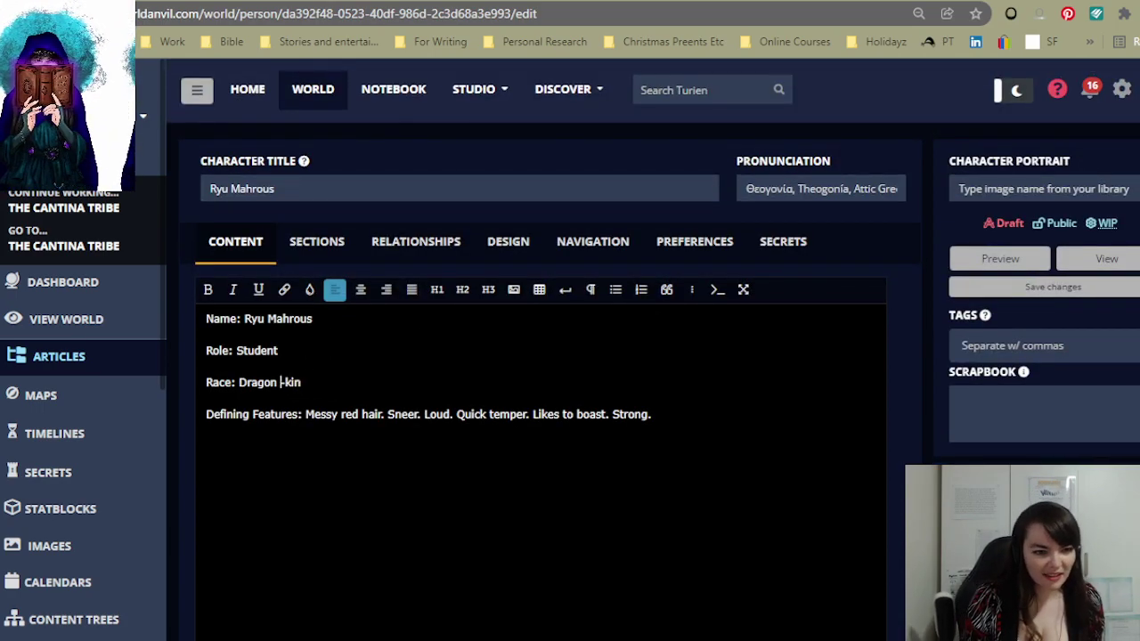
{"action": "left_click", "coordinate": [299, 382]}
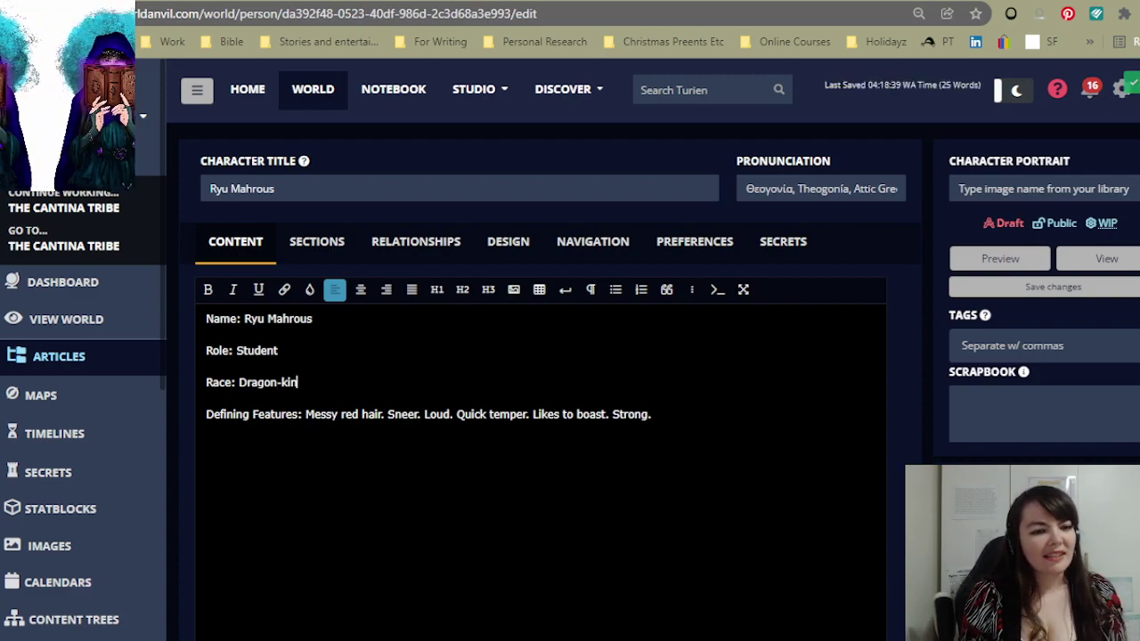
- Add the age to the Role line so it reads "Student, 17 years old."
{"action": "left_click", "coordinate": [206, 335]}
{"action": "left_click", "coordinate": [277, 350]}
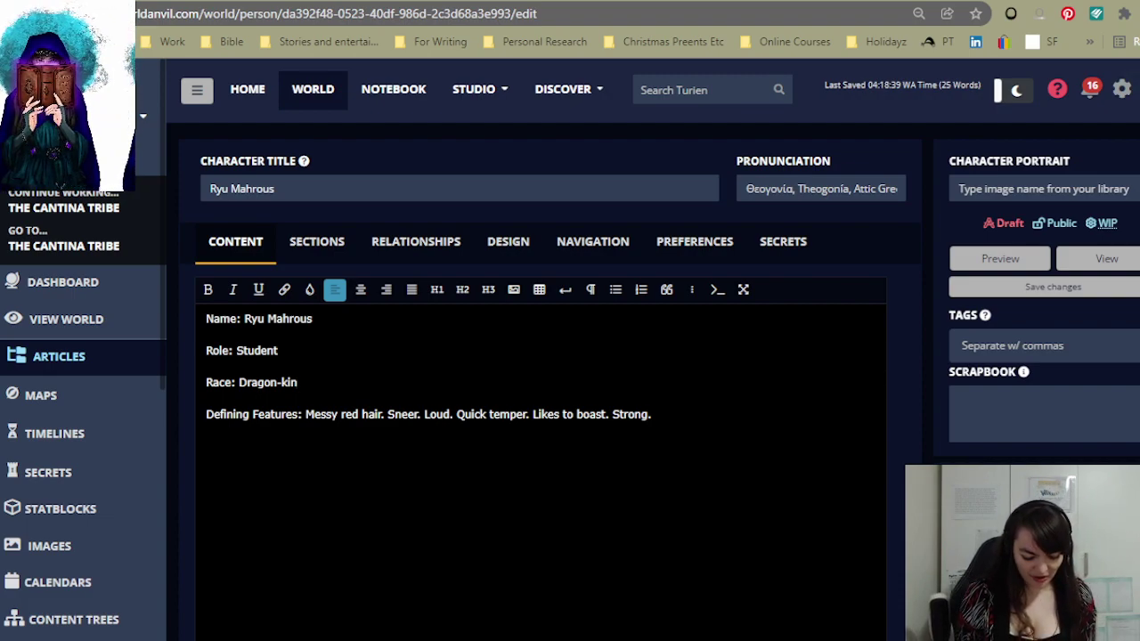
{"action": "type", "text": ", "}
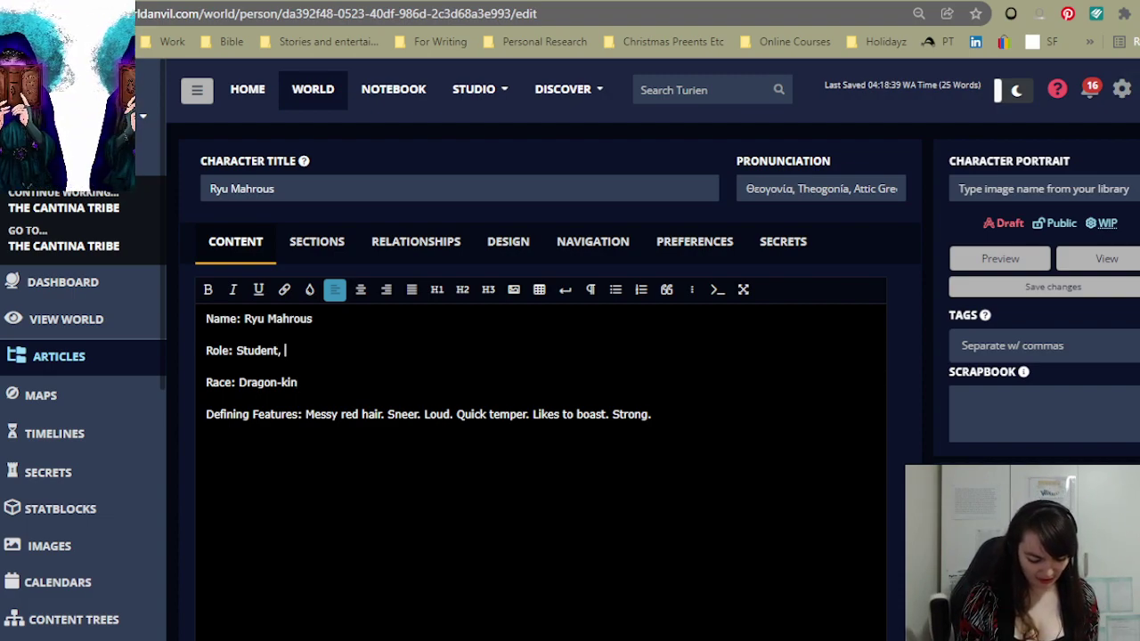
{"action": "type", "text": "17 years old."}
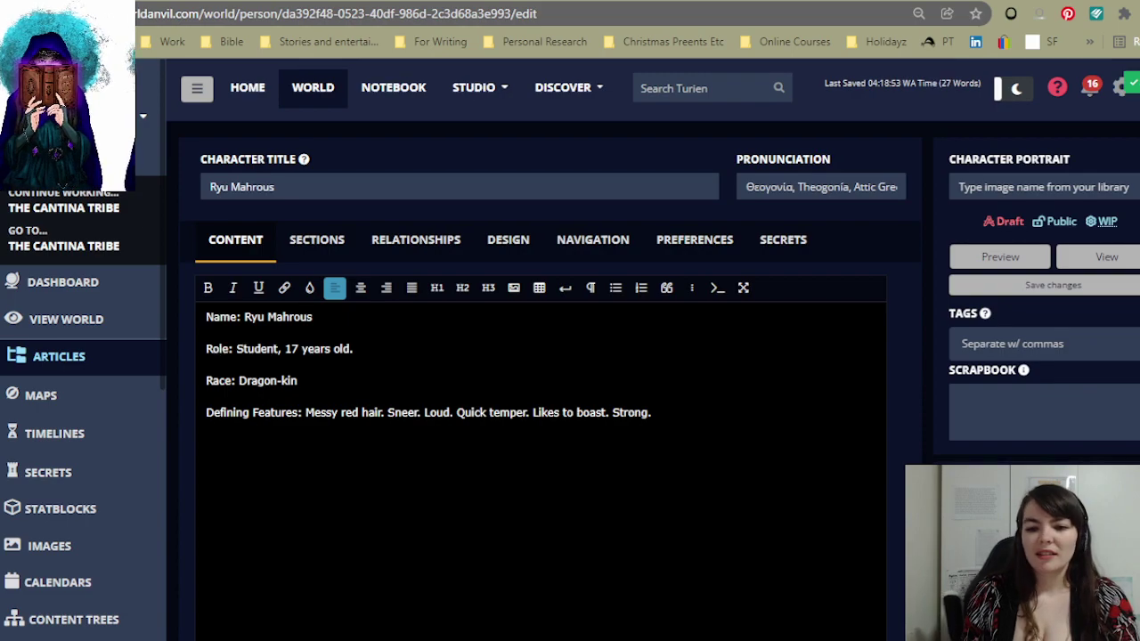
{"action": "scroll", "coordinate": [672, 500], "scroll_direction": "down", "scroll_amount": 3}
{"action": "scroll", "coordinate": [669, 500], "scroll_direction": "down", "scroll_amount": 1}
{"action": "scroll", "coordinate": [667, 499], "scroll_direction": "up", "scroll_amount": 4}
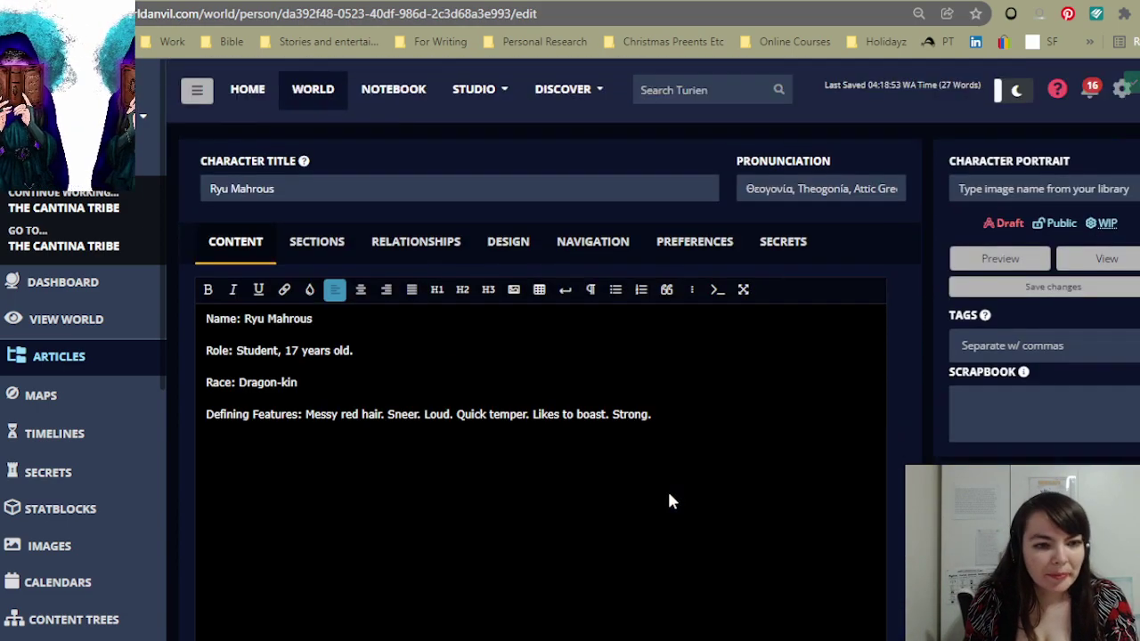
{"action": "scroll", "coordinate": [668, 499], "scroll_direction": "down", "scroll_amount": 1}
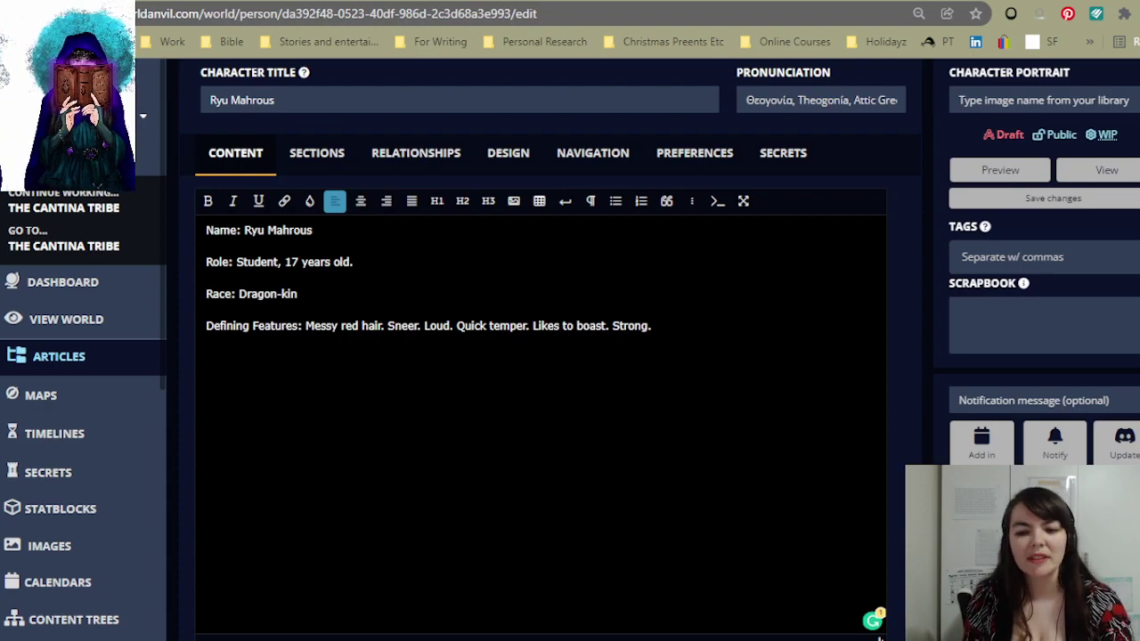
{"action": "scroll", "coordinate": [668, 499], "scroll_direction": "down", "scroll_amount": 1}
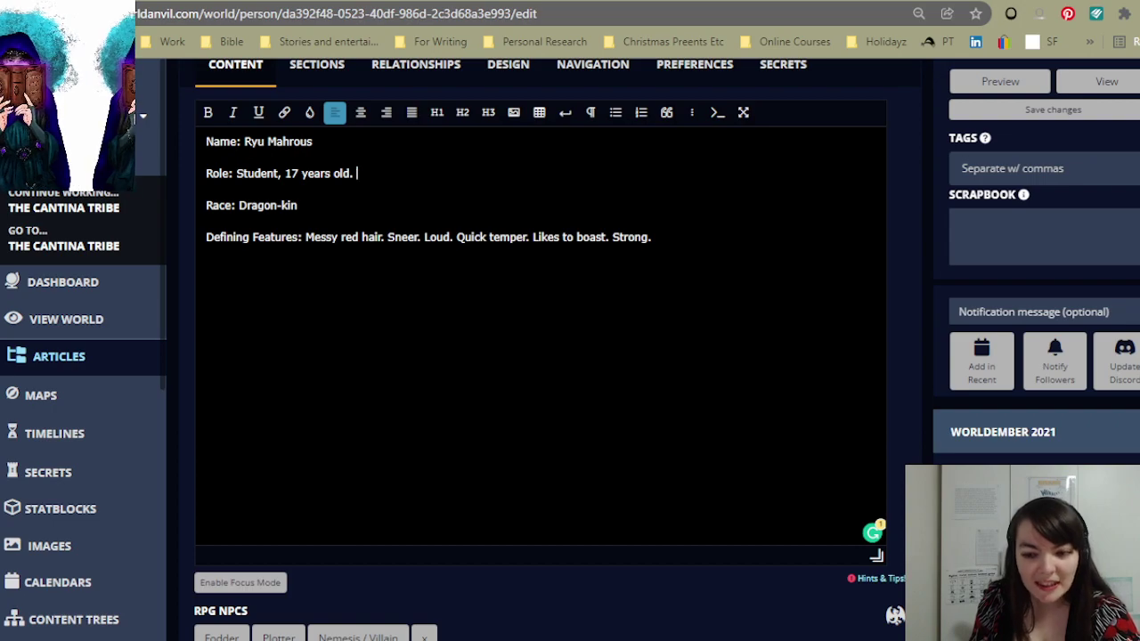
{"action": "scroll", "coordinate": [667, 499], "scroll_direction": "up", "scroll_amount": 2}
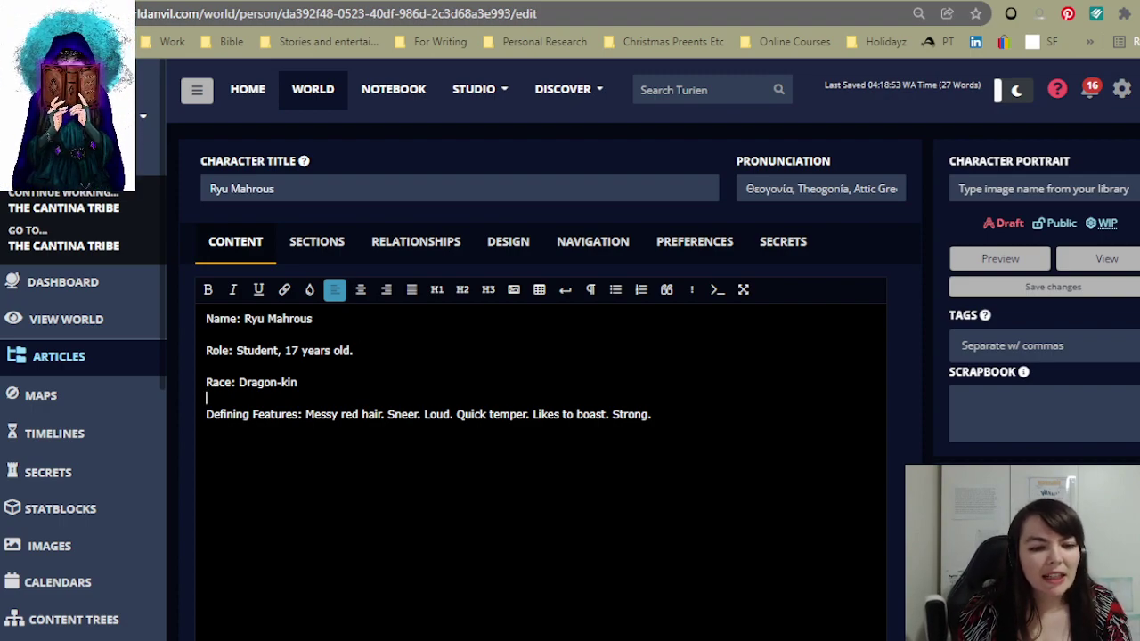
{"action": "scroll", "coordinate": [754, 437], "scroll_direction": "down", "scroll_amount": 8}
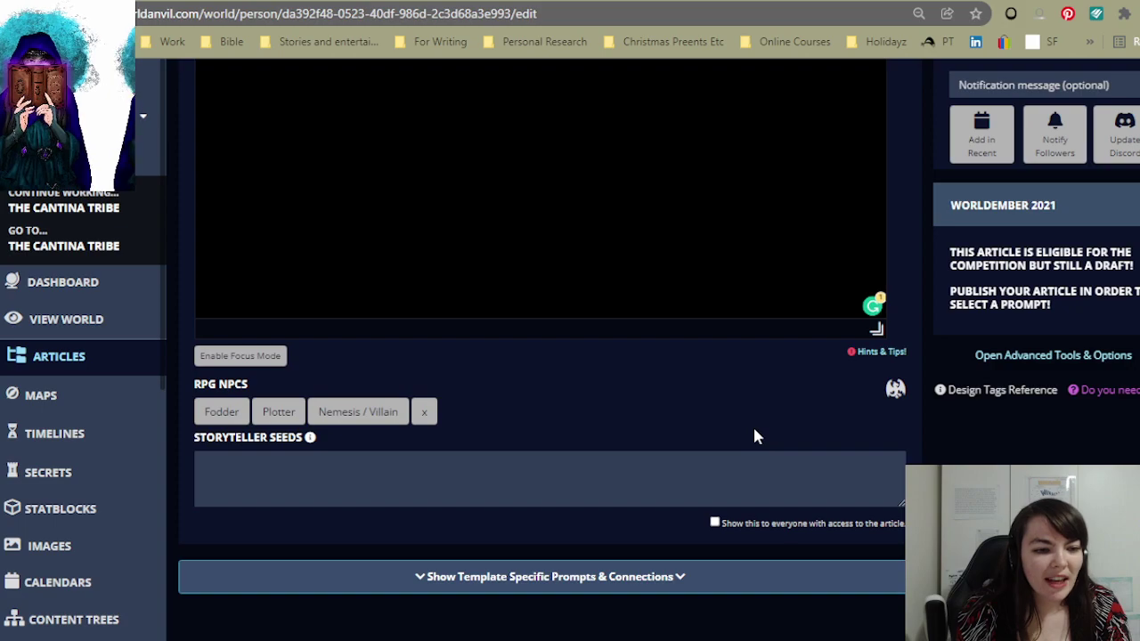
{"action": "scroll", "coordinate": [754, 436], "scroll_direction": "up", "scroll_amount": 8}
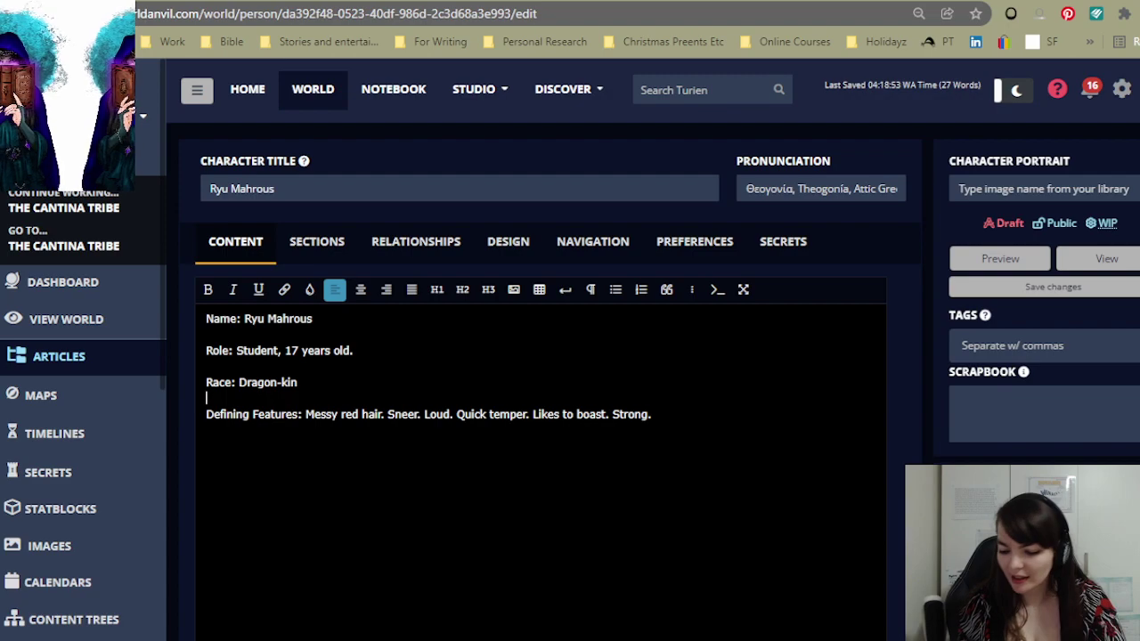
- Open the character's relationships settings, where parents and extended relationships are defined
{"action": "left_click", "coordinate": [208, 430]}
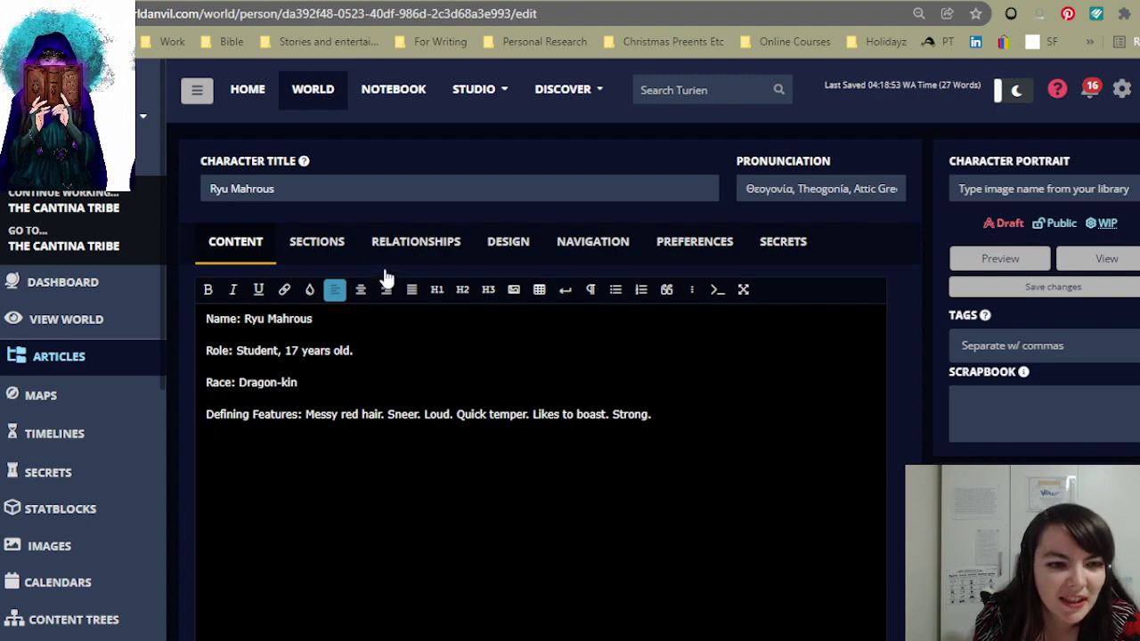
{"action": "left_click", "coordinate": [399, 242]}
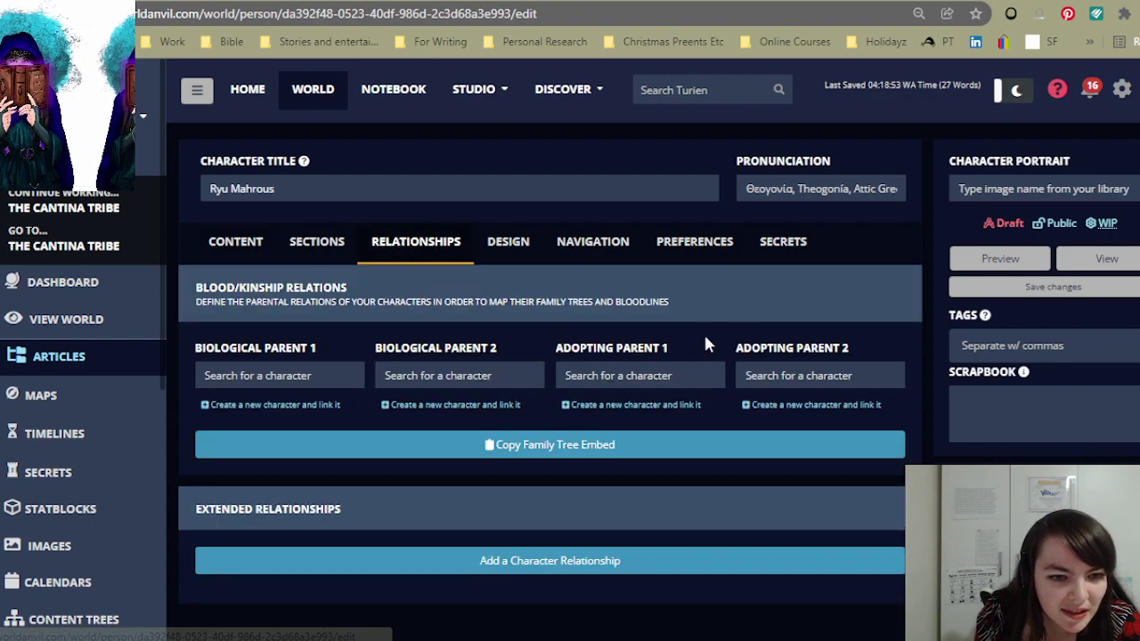
- Start a new linked character for Biological Parent 1 and set its surname to "Mahrous"
{"action": "scroll", "coordinate": [771, 306], "scroll_direction": "down", "scroll_amount": 2}
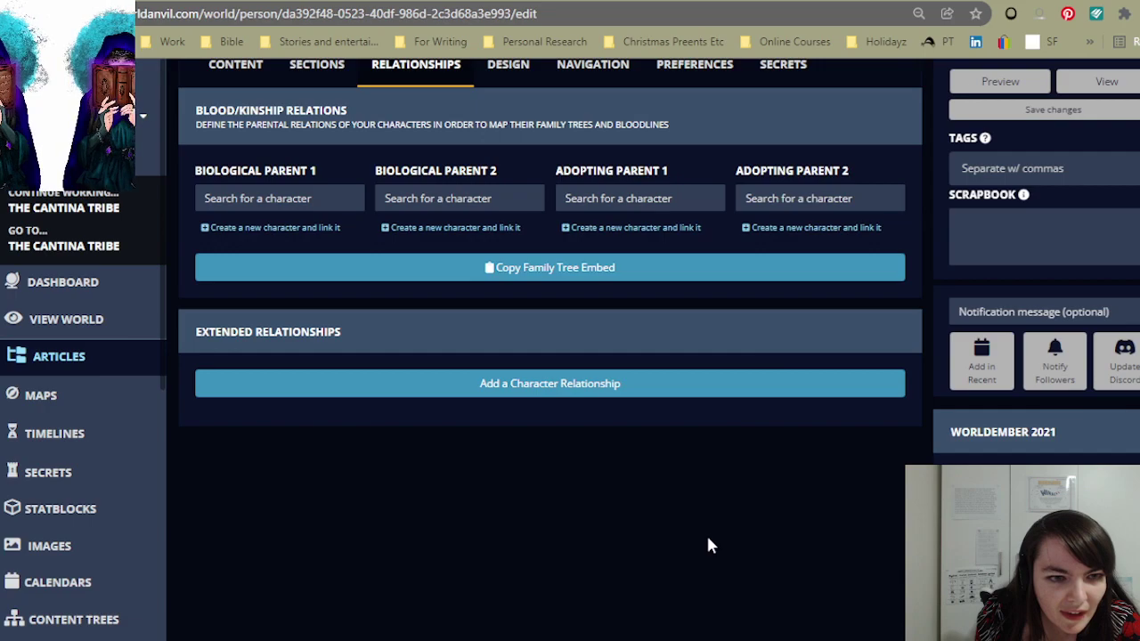
{"action": "scroll", "coordinate": [708, 539], "scroll_direction": "up", "scroll_amount": 2}
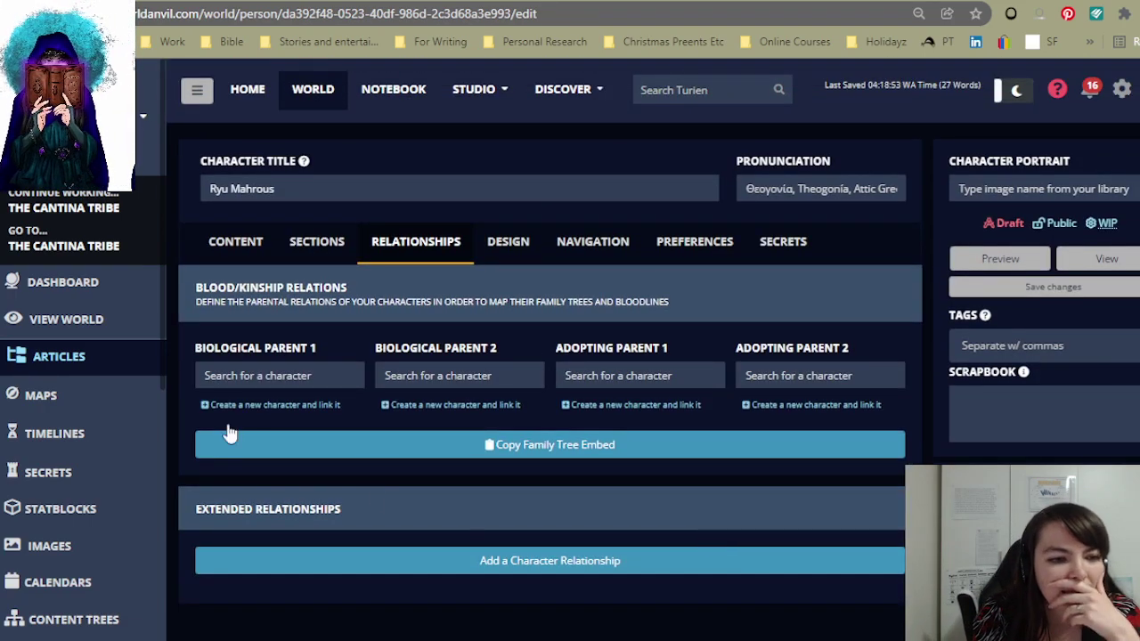
{"action": "left_click", "coordinate": [253, 378]}
{"action": "scroll", "coordinate": [719, 336], "scroll_direction": "down", "scroll_amount": 1}
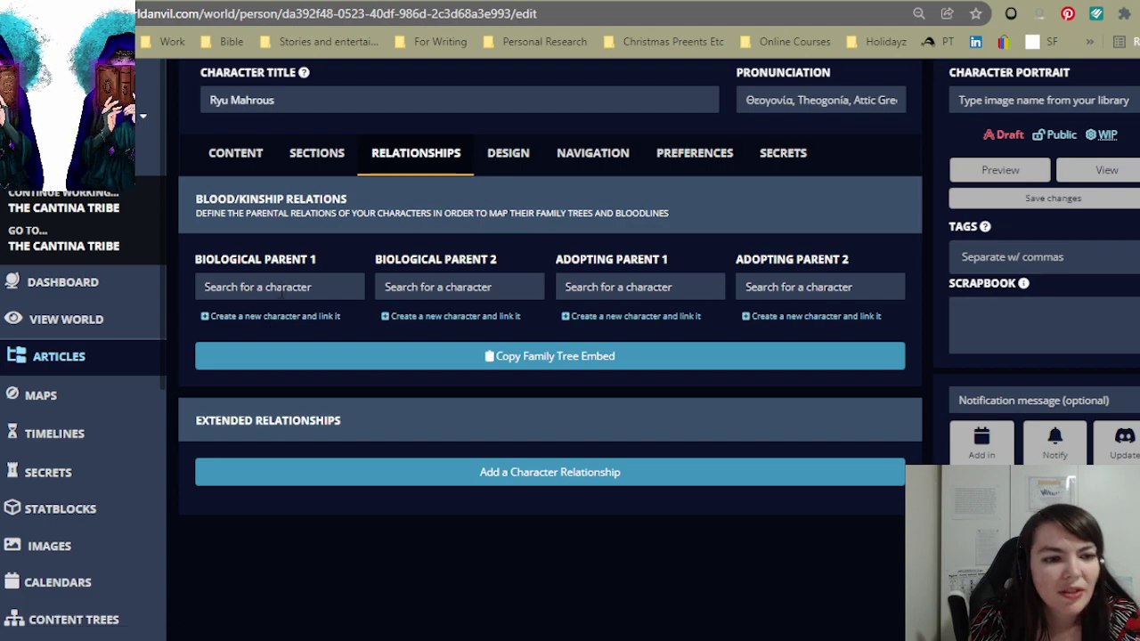
{"action": "left_click", "coordinate": [271, 320]}
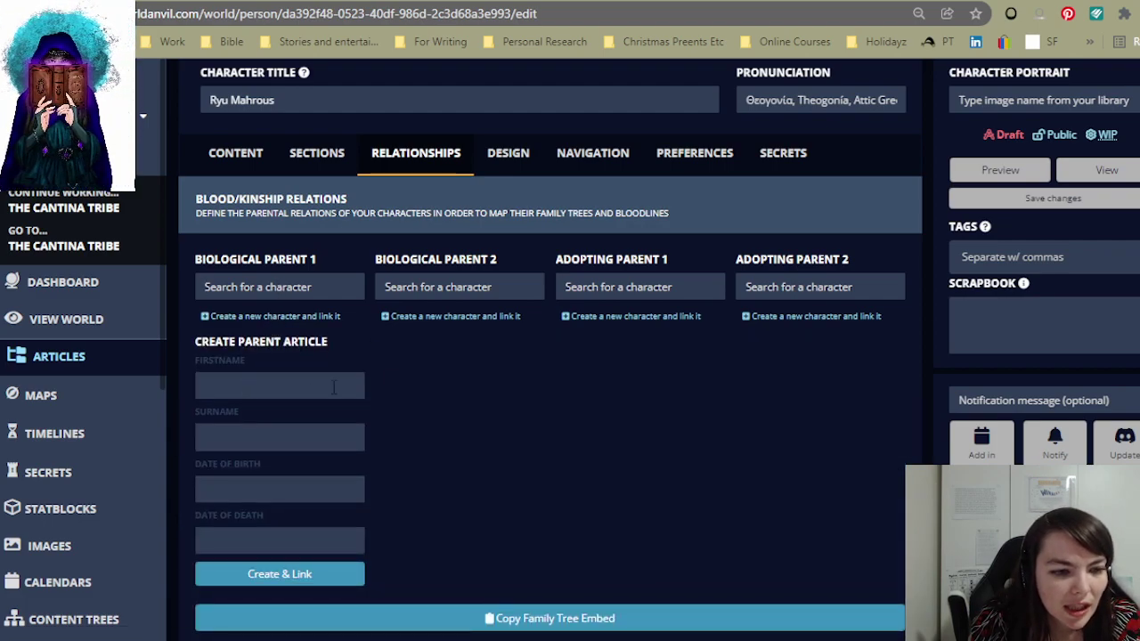
{"action": "left_click", "coordinate": [311, 439]}
{"action": "type", "text": "M"}
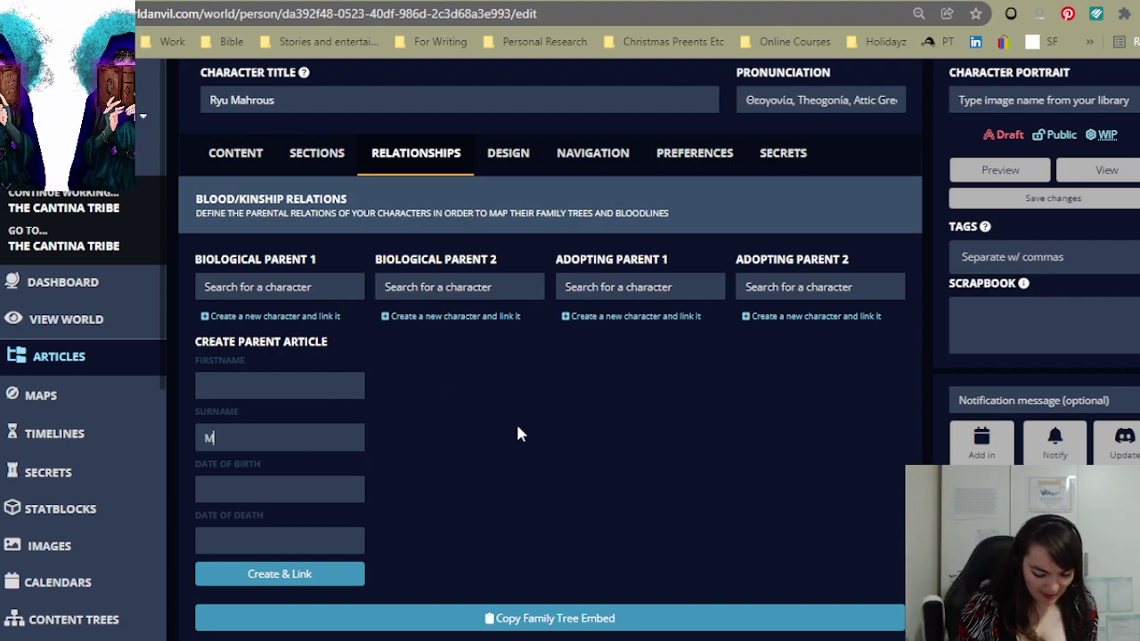
{"action": "type", "text": "ahrous"}
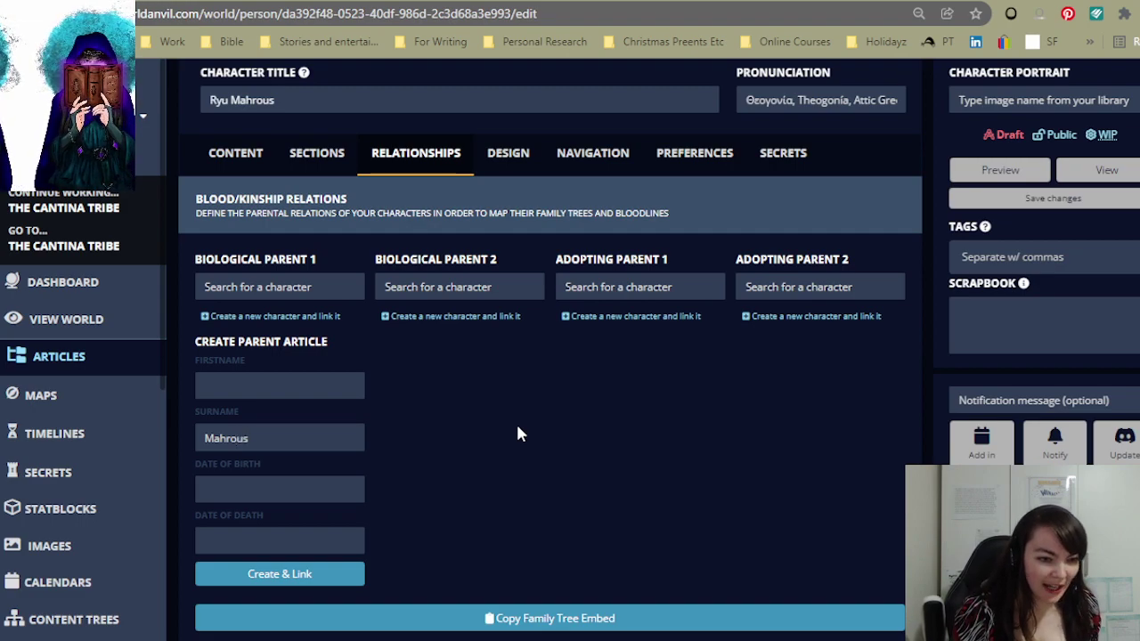
{"action": "left_click", "coordinate": [278, 385]}
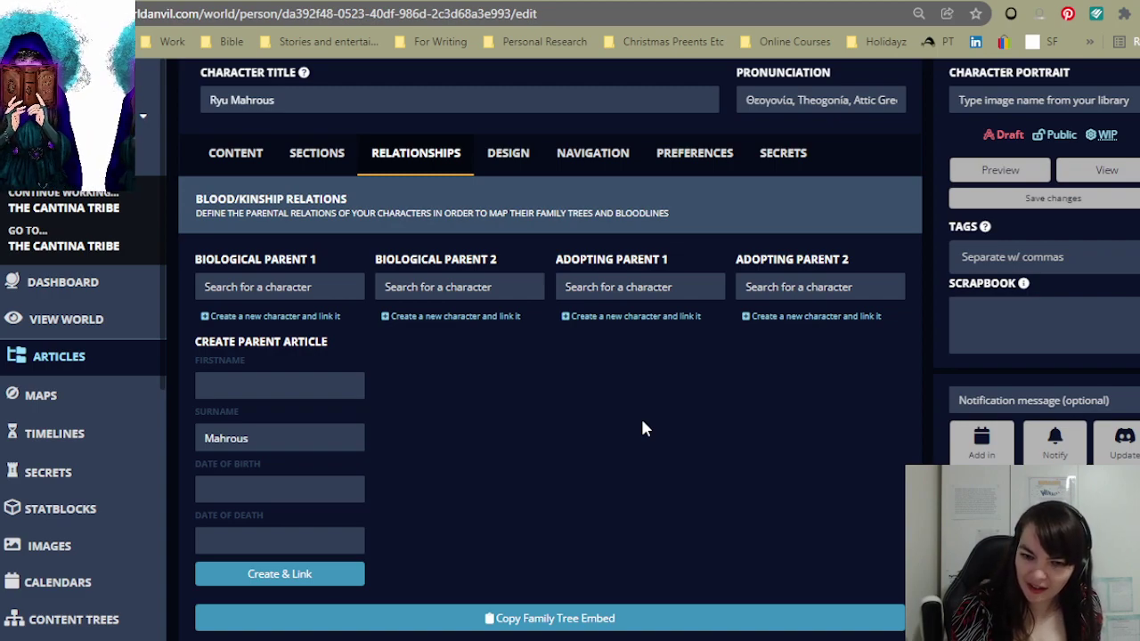
- Open the Wattpad site in a new browser tab
{"action": "mouse_move", "coordinate": [712, 638]}
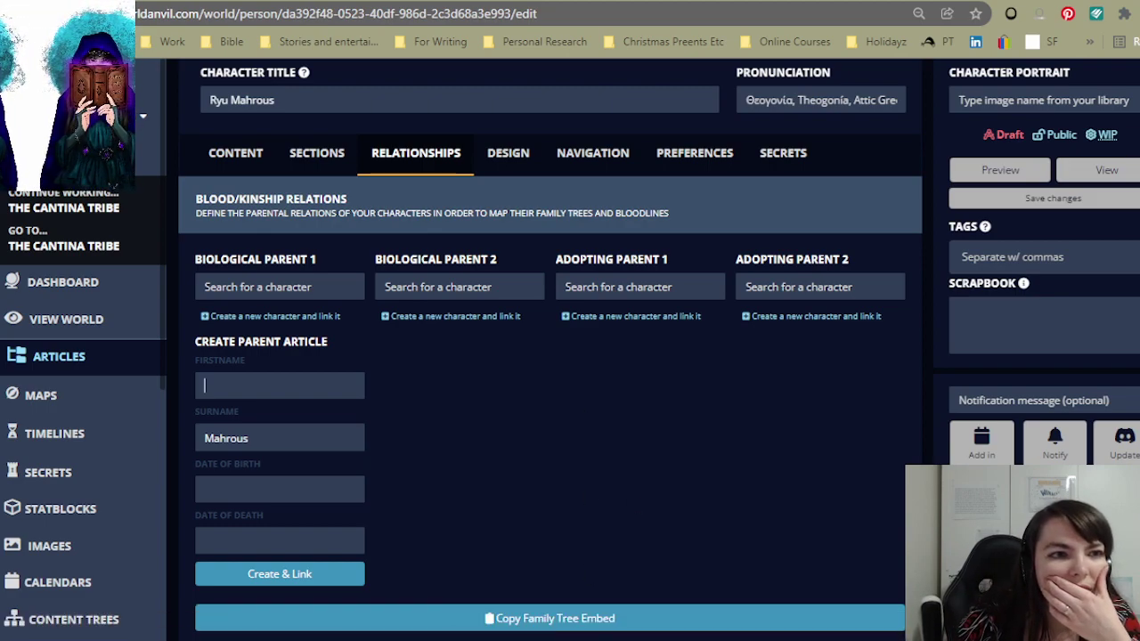
{"action": "key", "text": "ctrl+t"}
{"action": "type", "text": "wattpad.com/login?nextUrl=/home"}
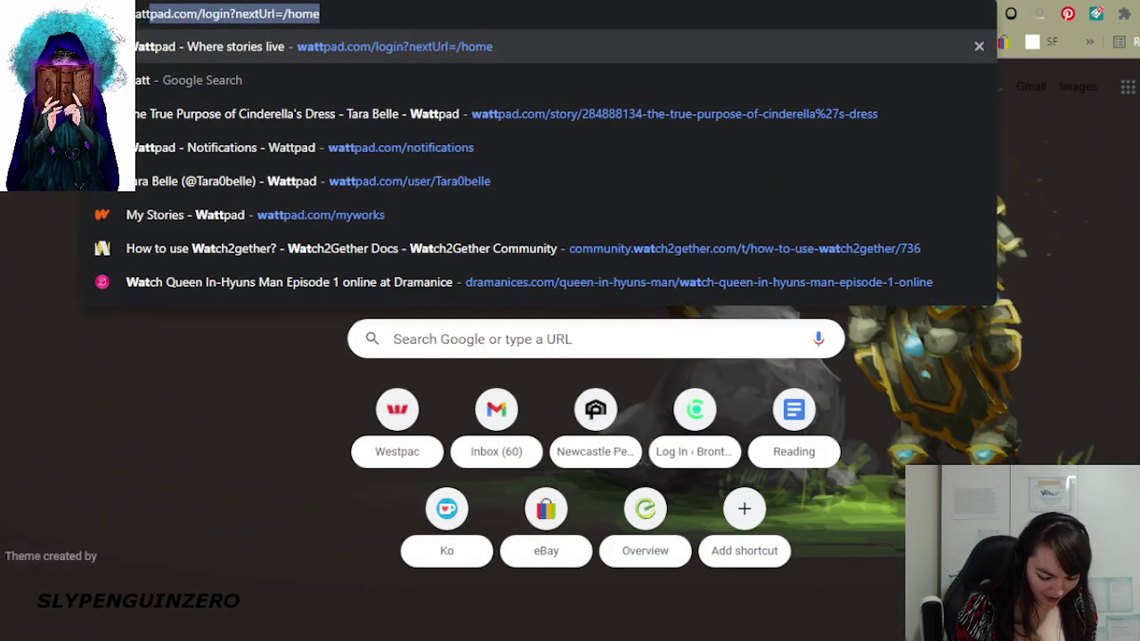
{"action": "key", "text": "Return"}
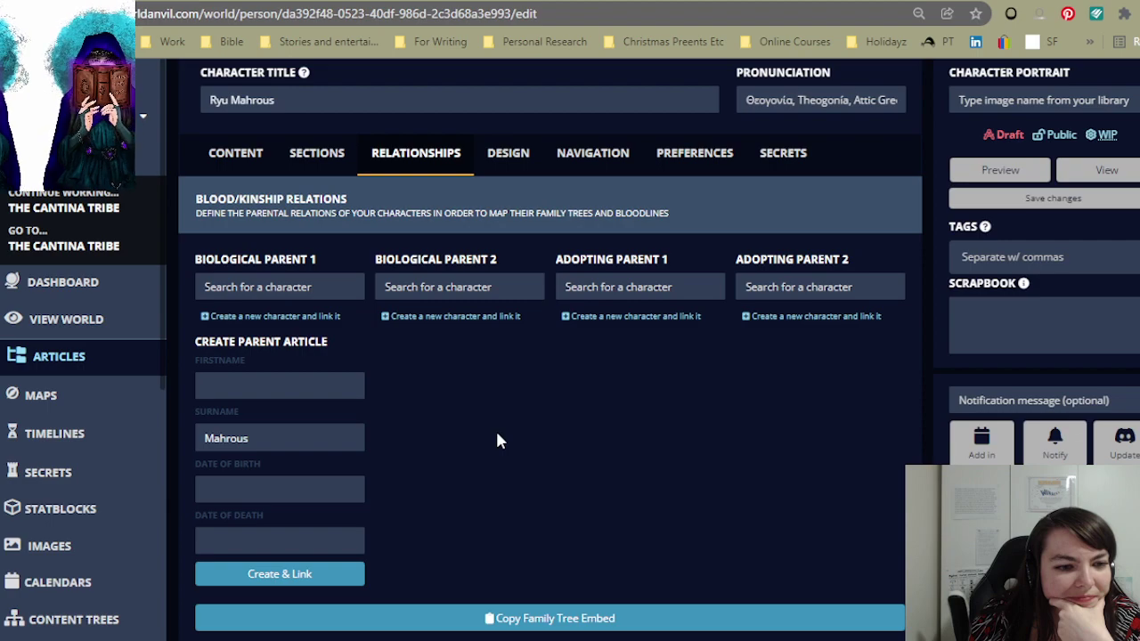
- Give the first biological parent the first name "Blue", then create and link the article
{"action": "type", "text": "Blue"}
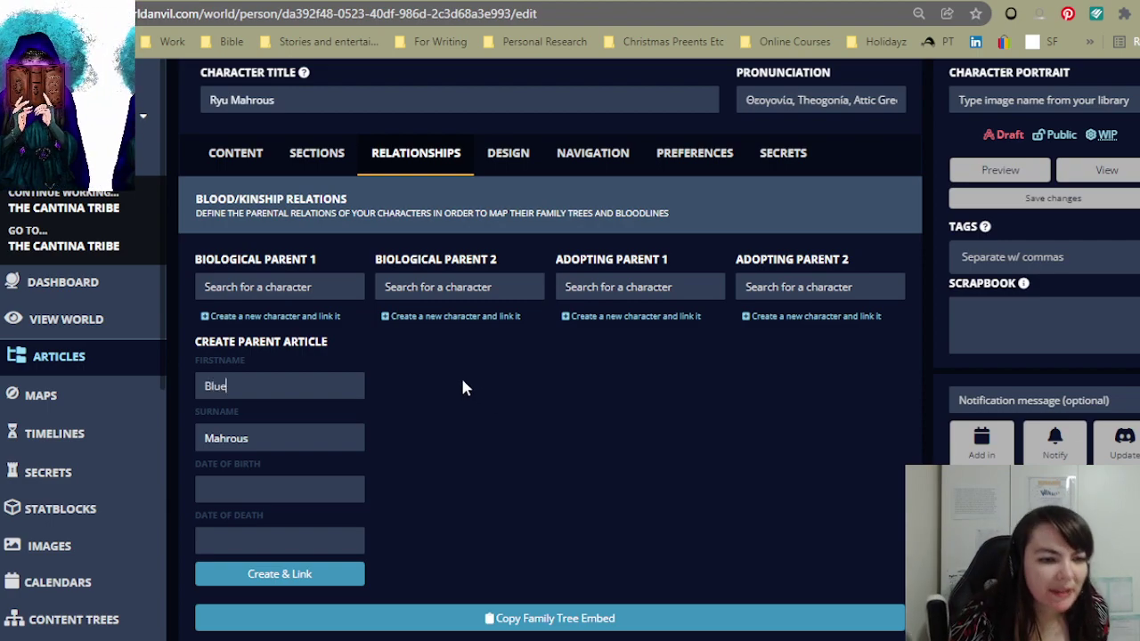
{"action": "scroll", "coordinate": [460, 375], "scroll_direction": "down", "scroll_amount": 2}
{"action": "left_click", "coordinate": [280, 492]}
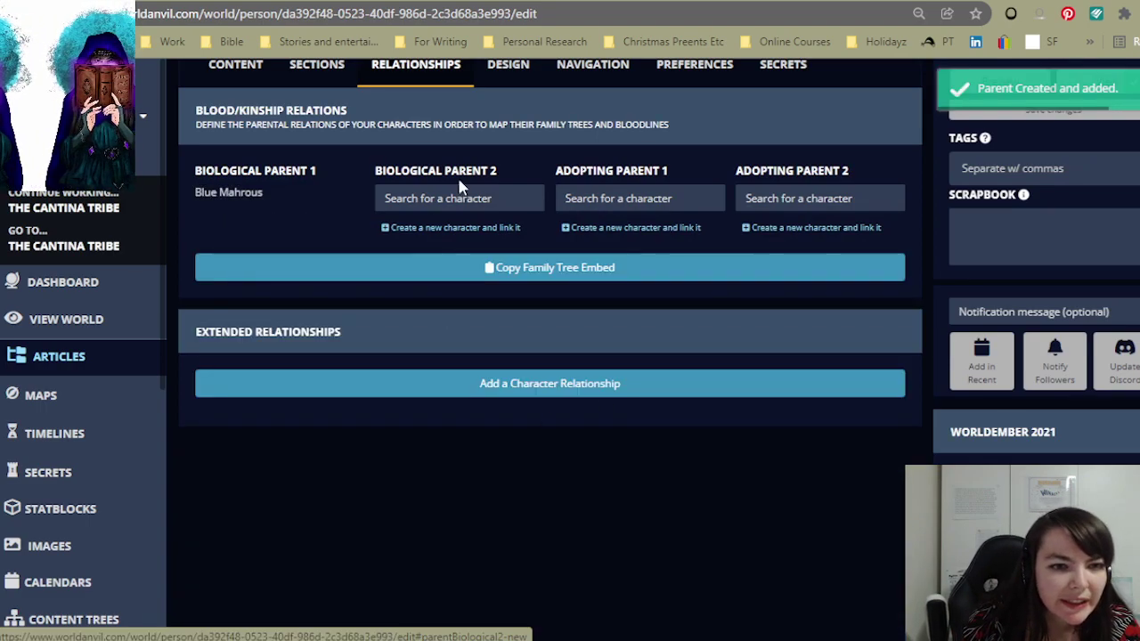
- Create and link a new character for Biological Parent 2 with first name "Red Father" and surname "Mahrous"
{"action": "left_click", "coordinate": [460, 196]}
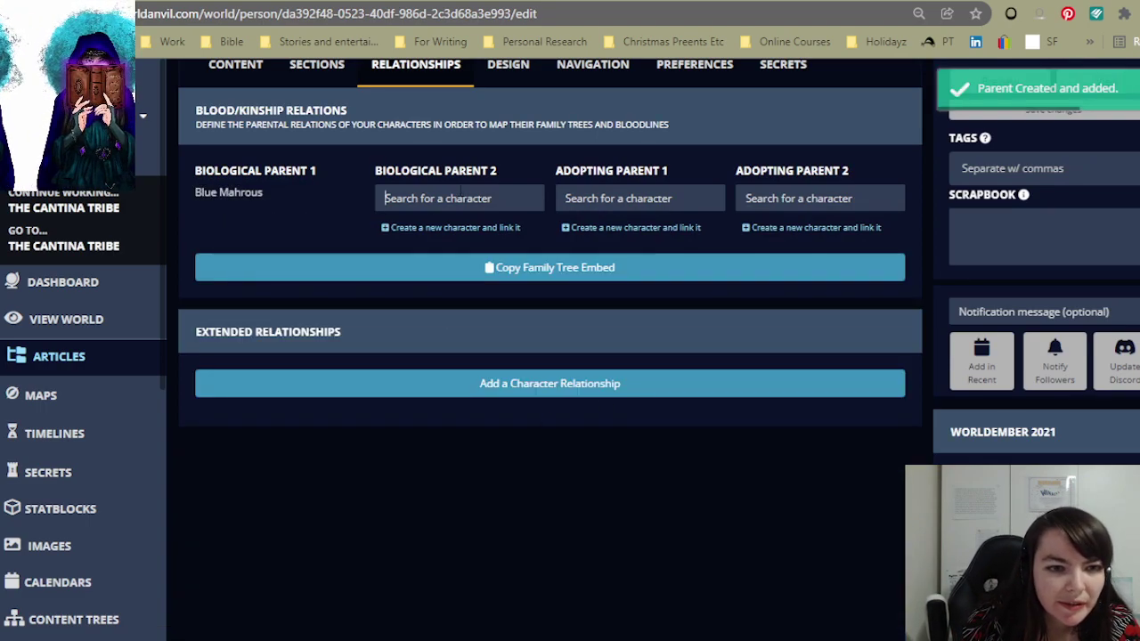
{"action": "left_click", "coordinate": [400, 228]}
{"action": "left_click", "coordinate": [415, 346]}
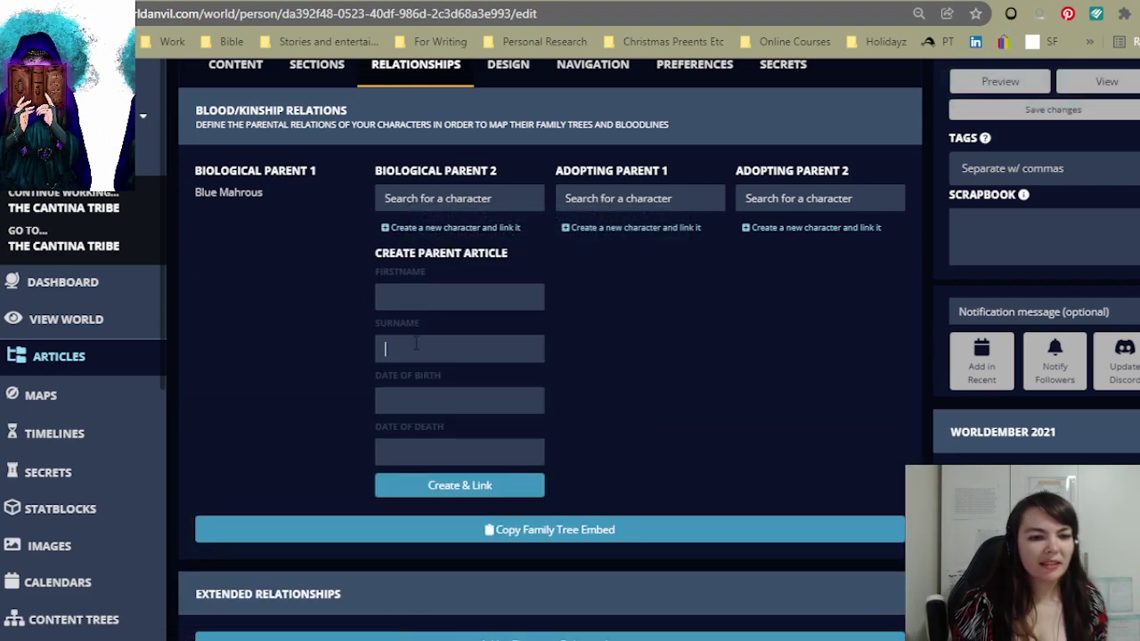
{"action": "type", "text": "Mahrous"}
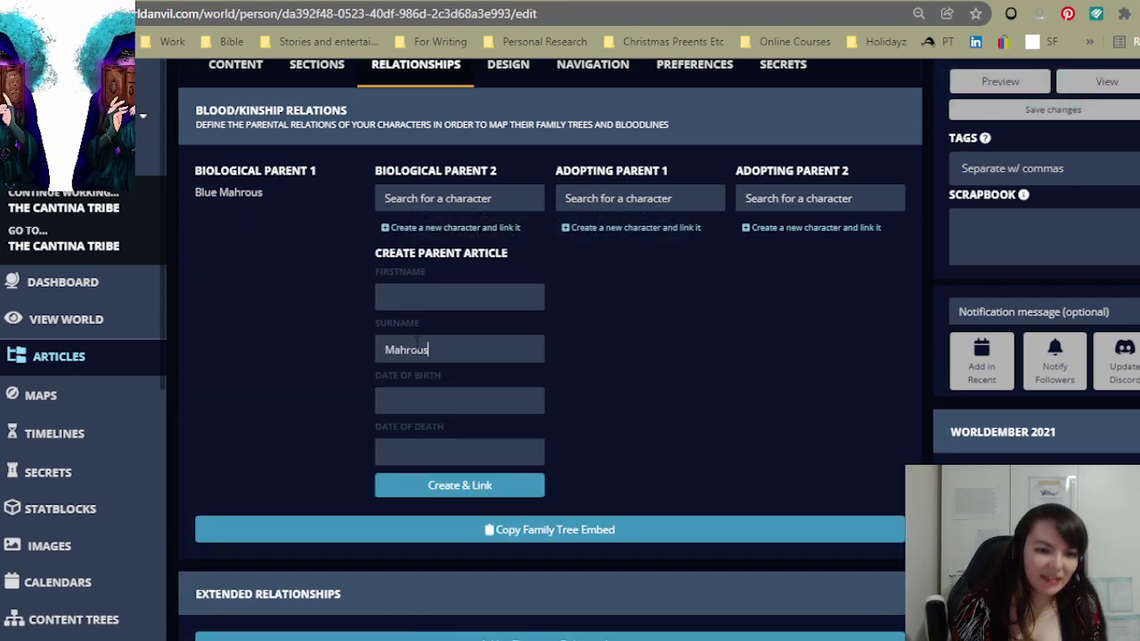
{"action": "left_click", "coordinate": [442, 301]}
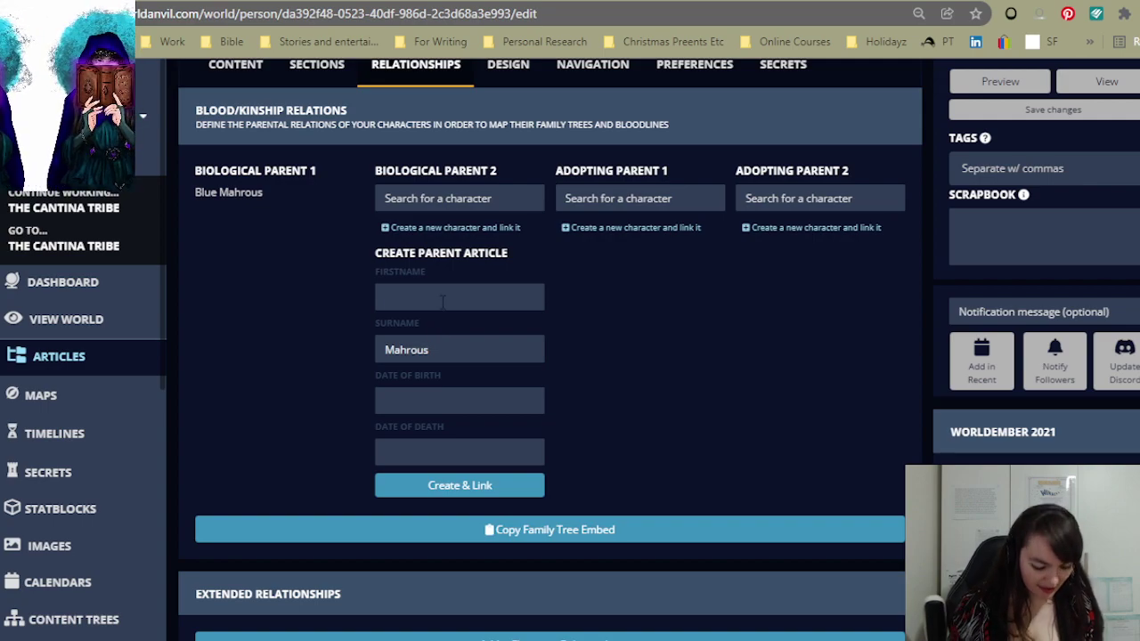
{"action": "type", "text": "Red"}
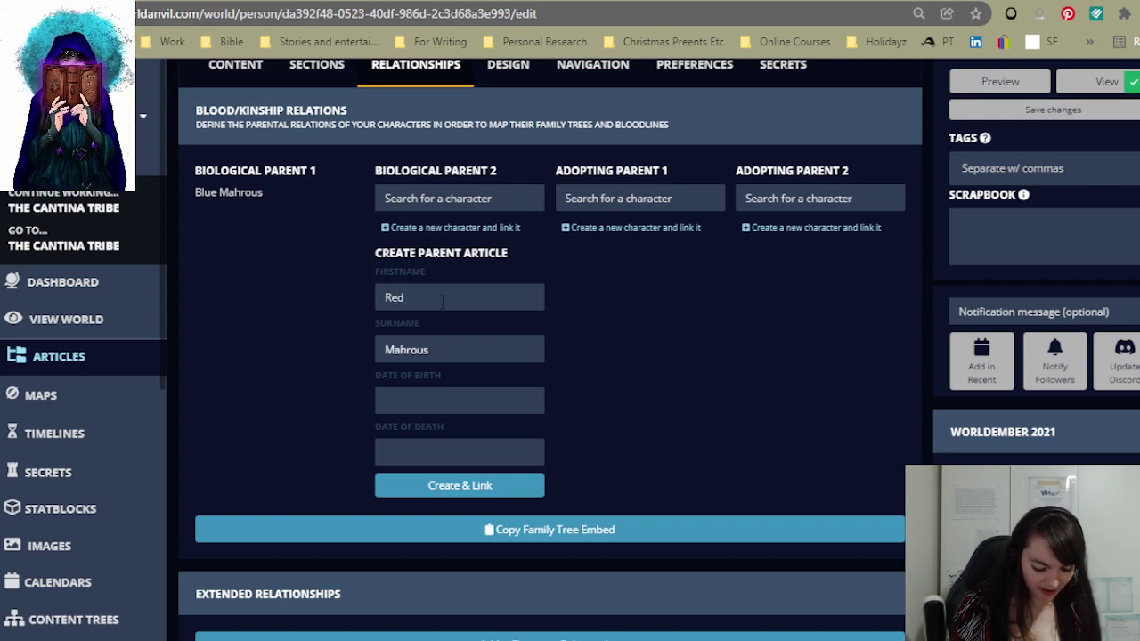
{"action": "type", "text": " Father"}
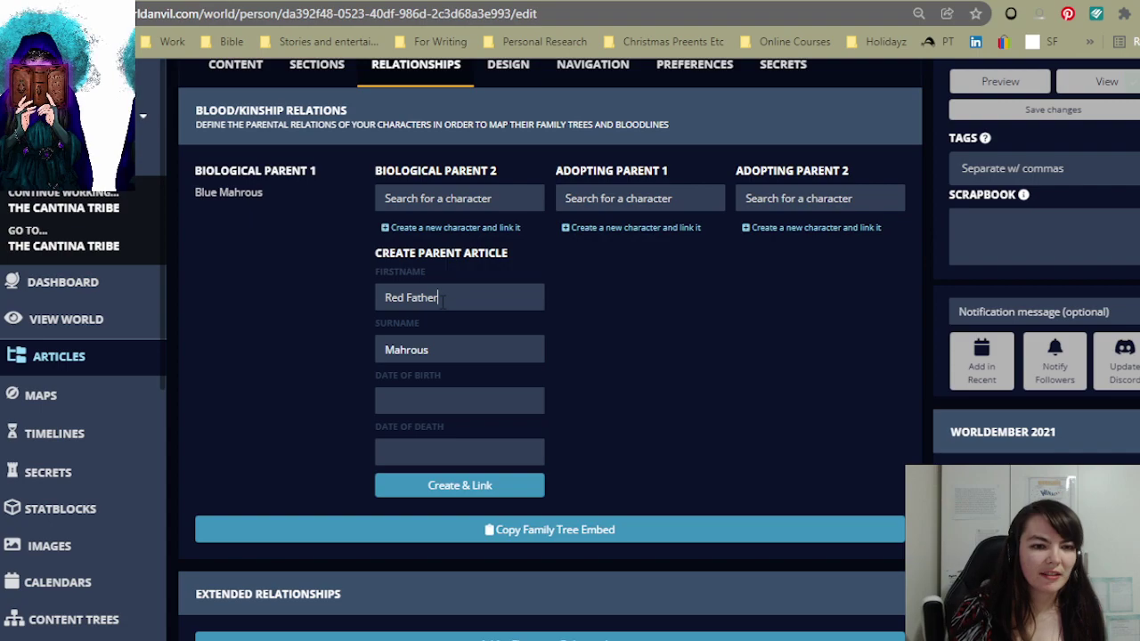
{"action": "left_click", "coordinate": [477, 492]}
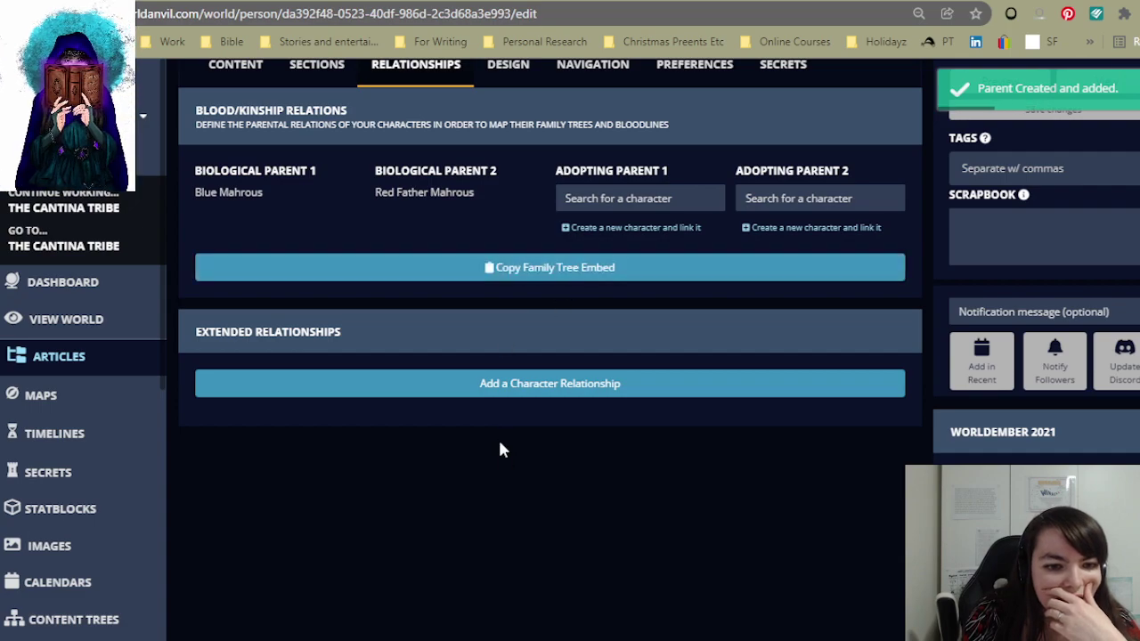
- Save the character article and switch its status from draft to published
{"action": "scroll", "coordinate": [628, 495], "scroll_direction": "up", "scroll_amount": 3}
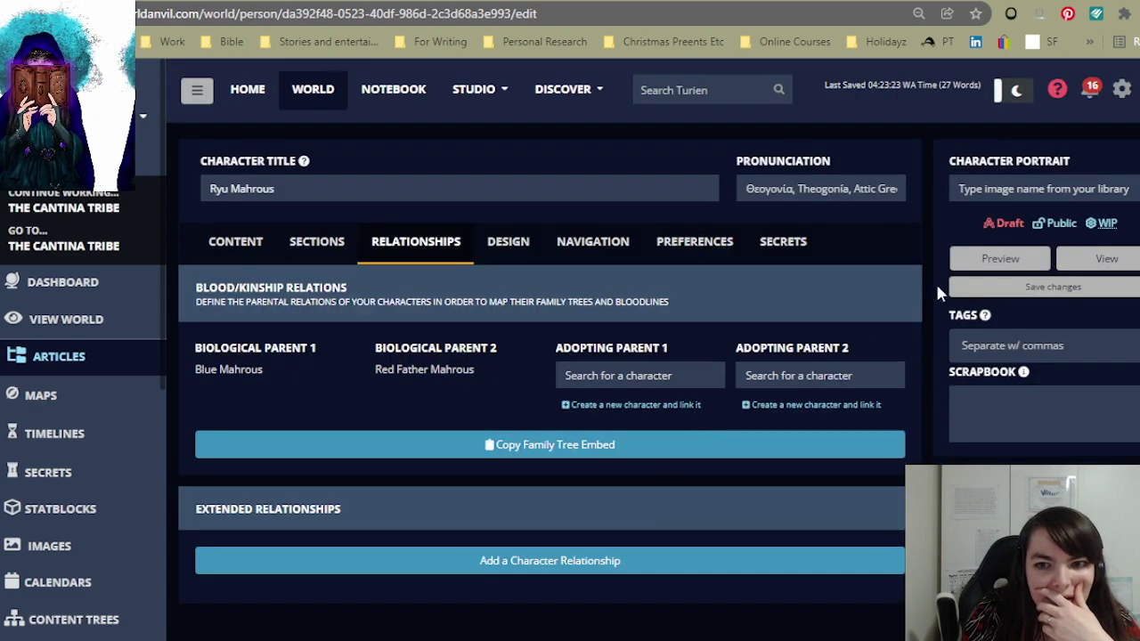
{"action": "left_click", "coordinate": [1024, 286]}
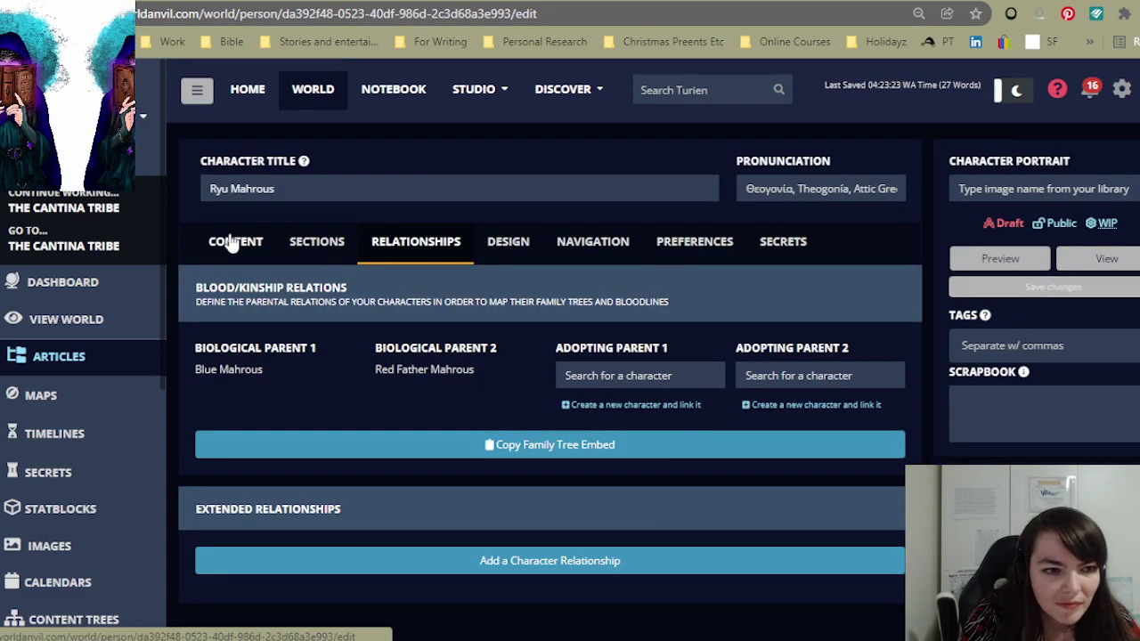
{"action": "left_click", "coordinate": [1006, 222]}
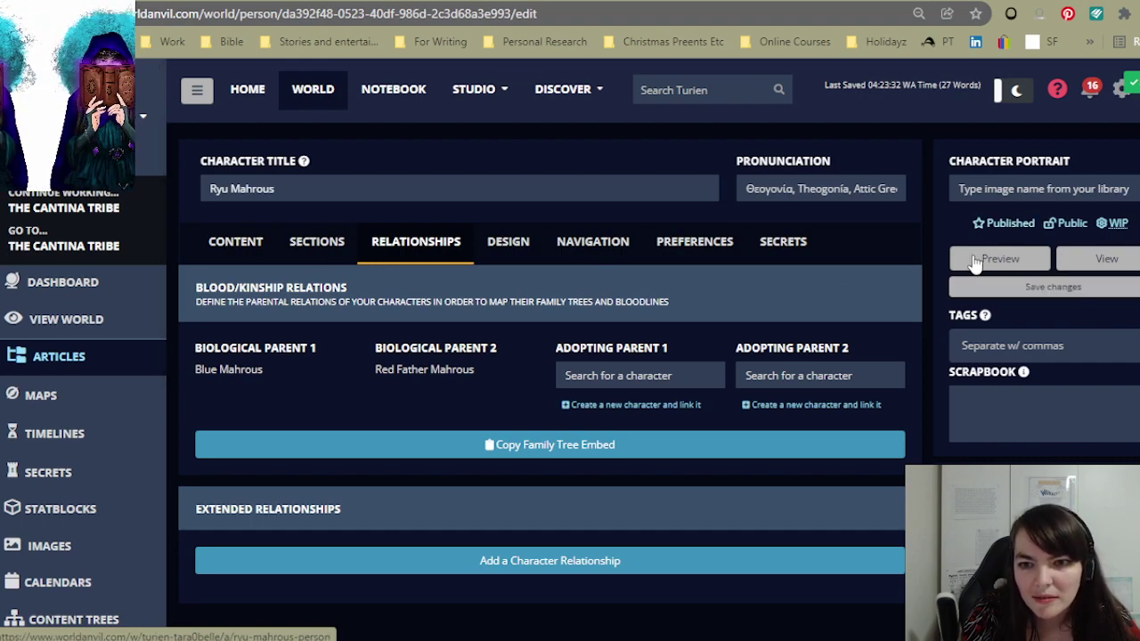
- View the published character article and examine the Blue parent's page with its family and relationship details
{"action": "left_click", "coordinate": [1117, 257]}
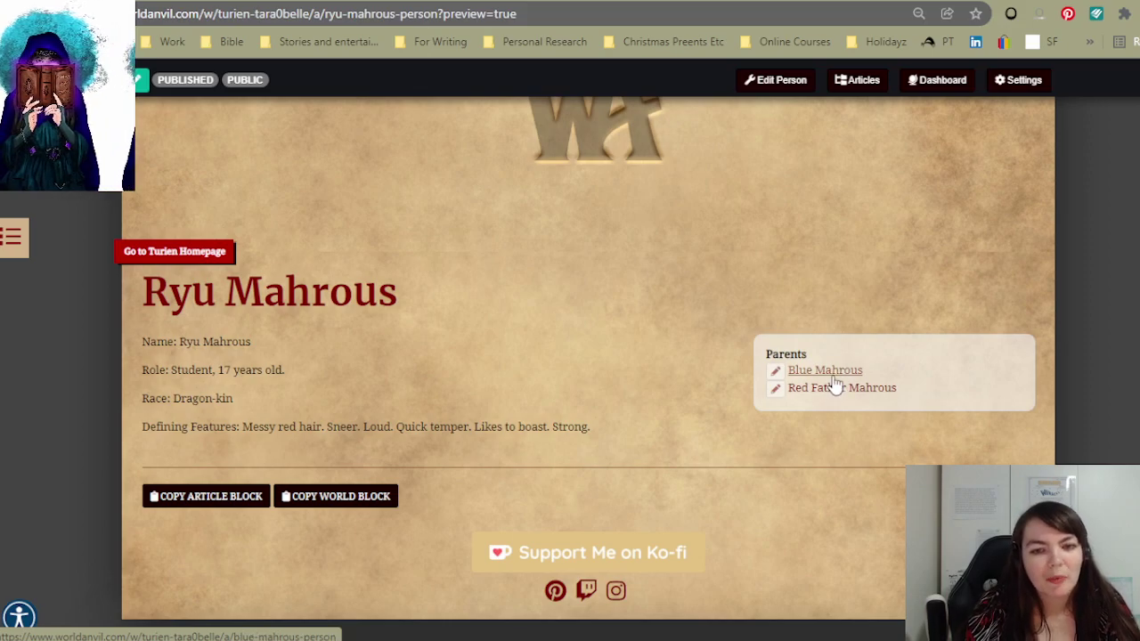
{"action": "left_click", "coordinate": [834, 376]}
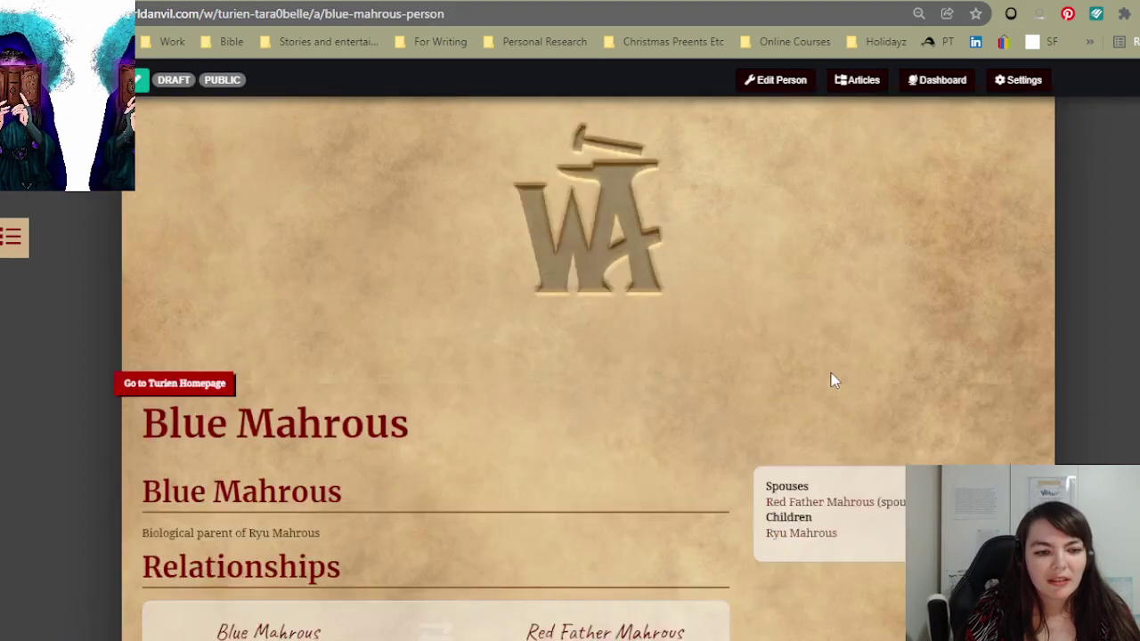
{"action": "scroll", "coordinate": [831, 377], "scroll_direction": "down", "scroll_amount": 3}
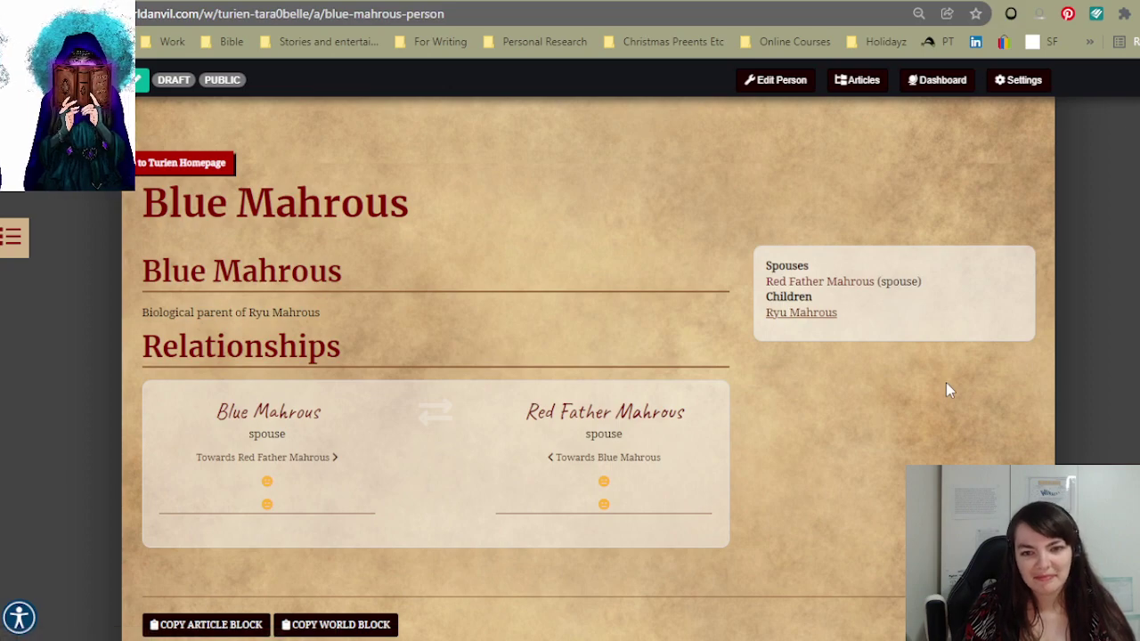
{"action": "scroll", "coordinate": [692, 410], "scroll_direction": "down", "scroll_amount": 2}
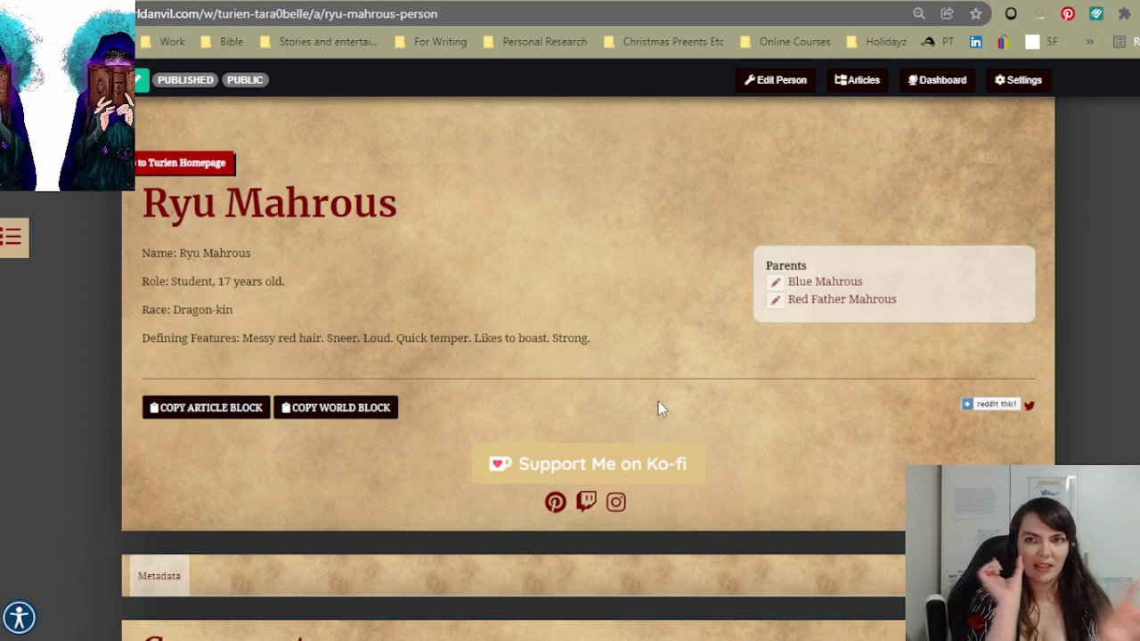
{"action": "scroll", "coordinate": [575, 280], "scroll_direction": "up", "scroll_amount": 4}
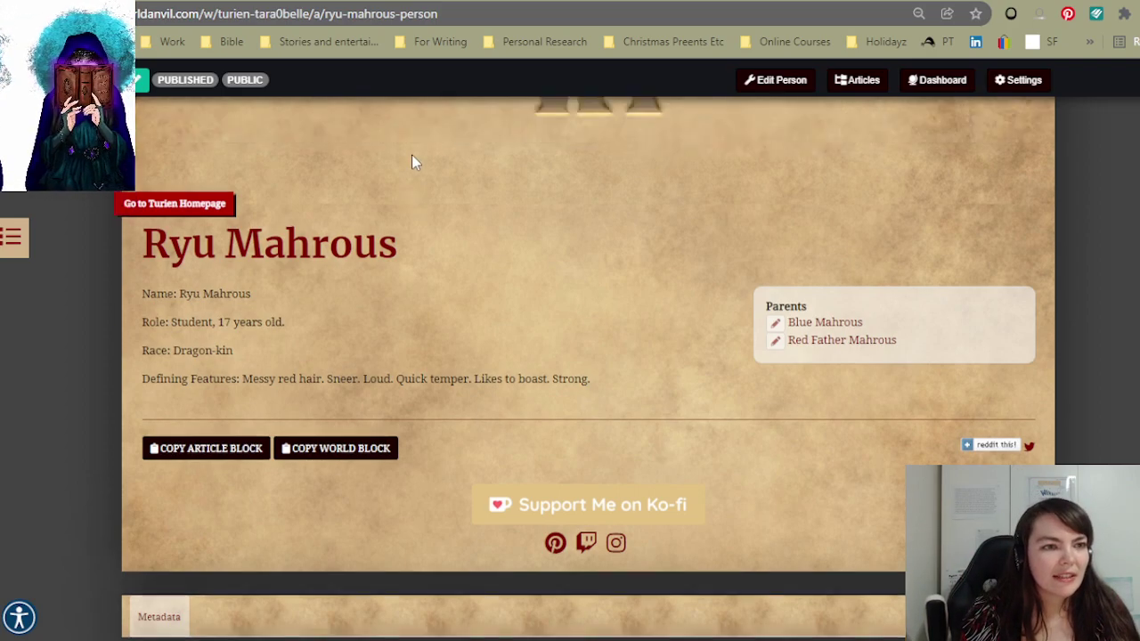
- Reopen the student character's article for editing at its relationships settings
{"action": "left_click", "coordinate": [781, 80]}
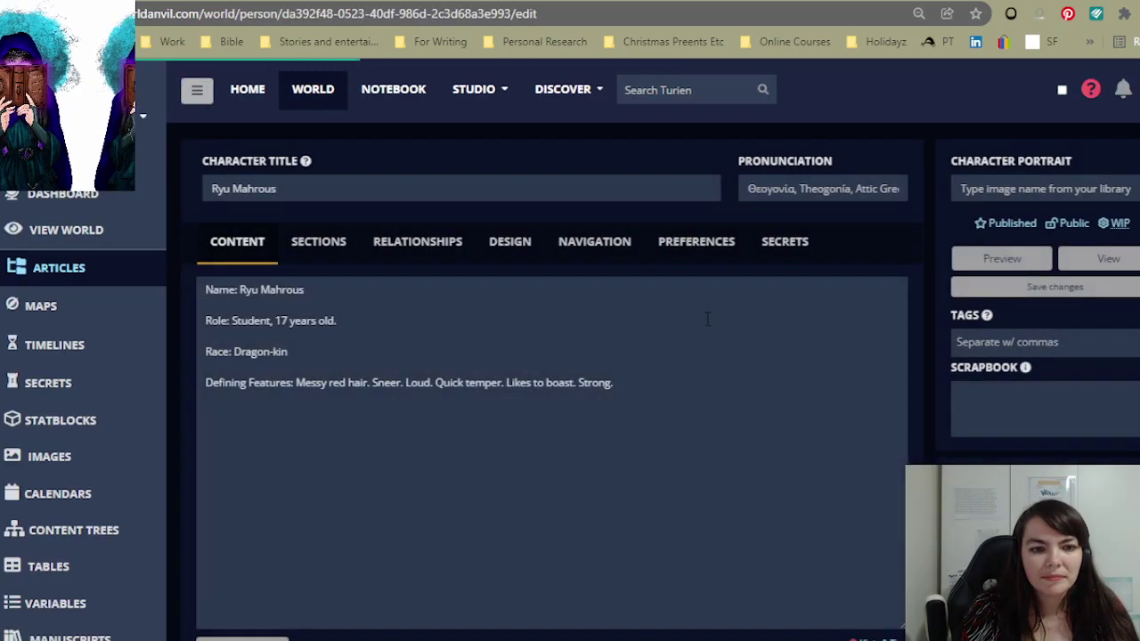
{"action": "scroll", "coordinate": [708, 319], "scroll_direction": "down", "scroll_amount": 2}
{"action": "scroll", "coordinate": [464, 404], "scroll_direction": "up", "scroll_amount": 2}
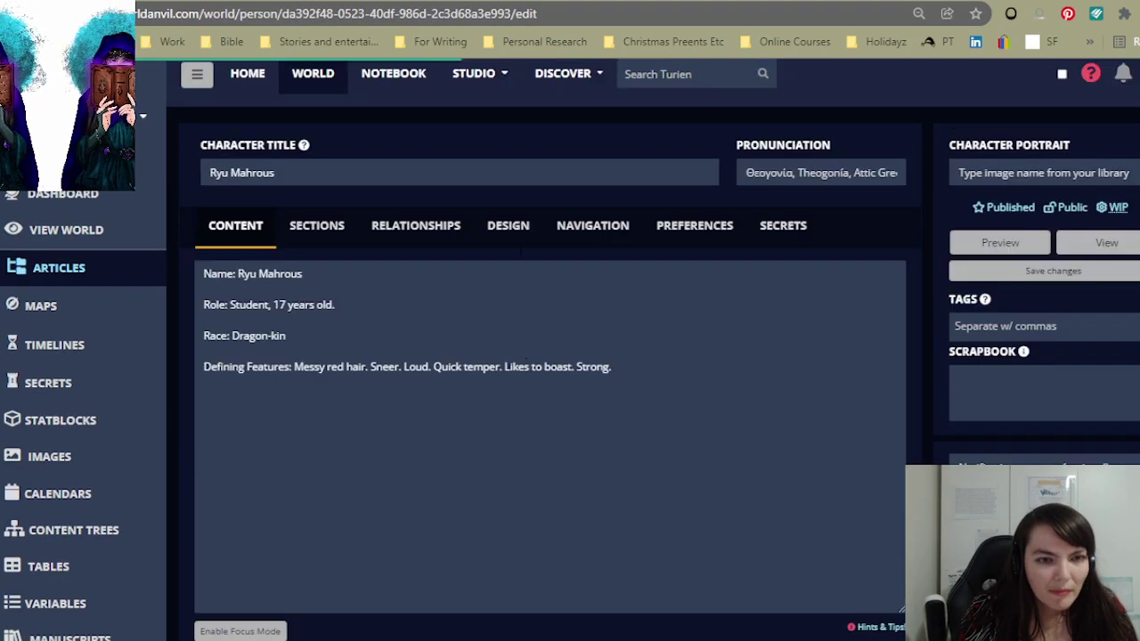
{"action": "left_click", "coordinate": [423, 254]}
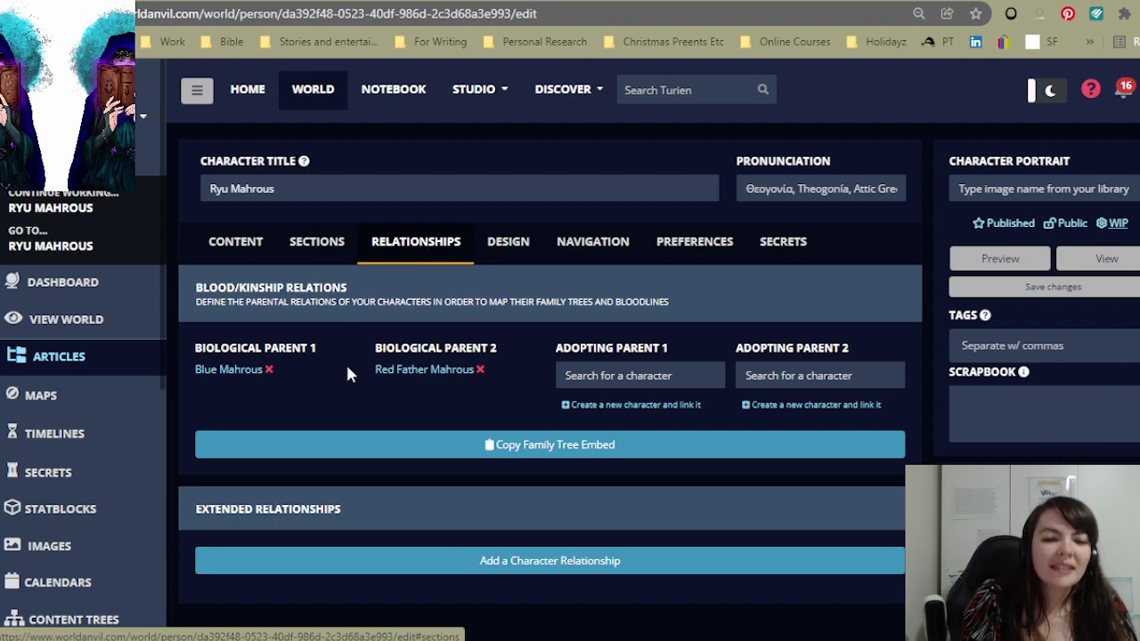
- Start a new extended character relationship with Lee Jung as the counterpart, leaving the familial type blank
{"action": "scroll", "coordinate": [460, 437], "scroll_direction": "down", "scroll_amount": 2}
{"action": "left_click", "coordinate": [514, 473]}
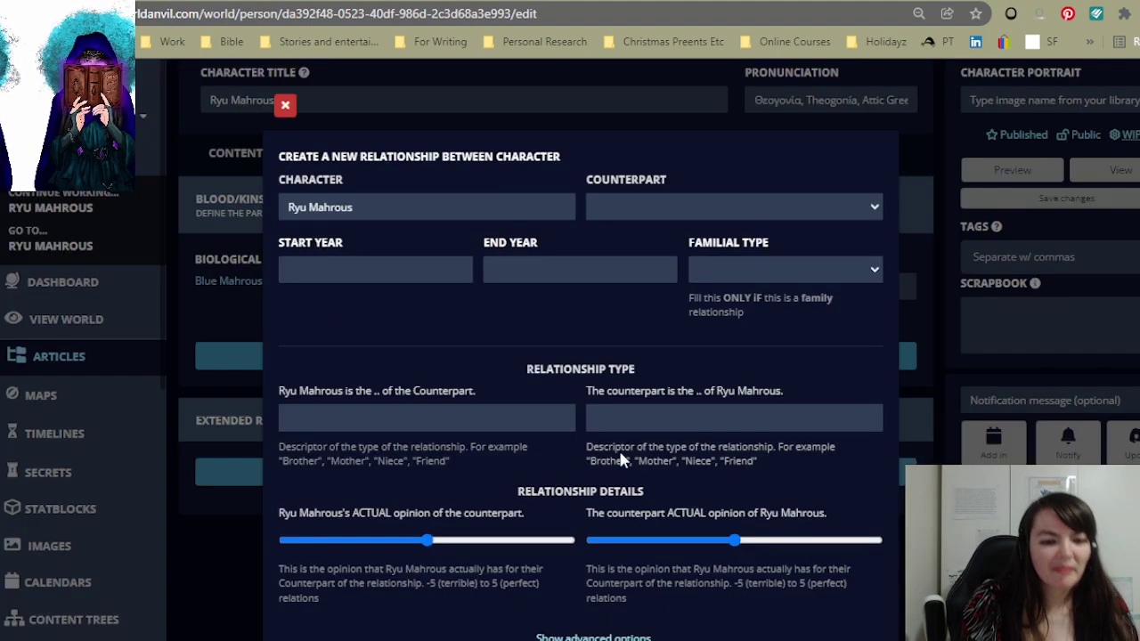
{"action": "left_click", "coordinate": [695, 209]}
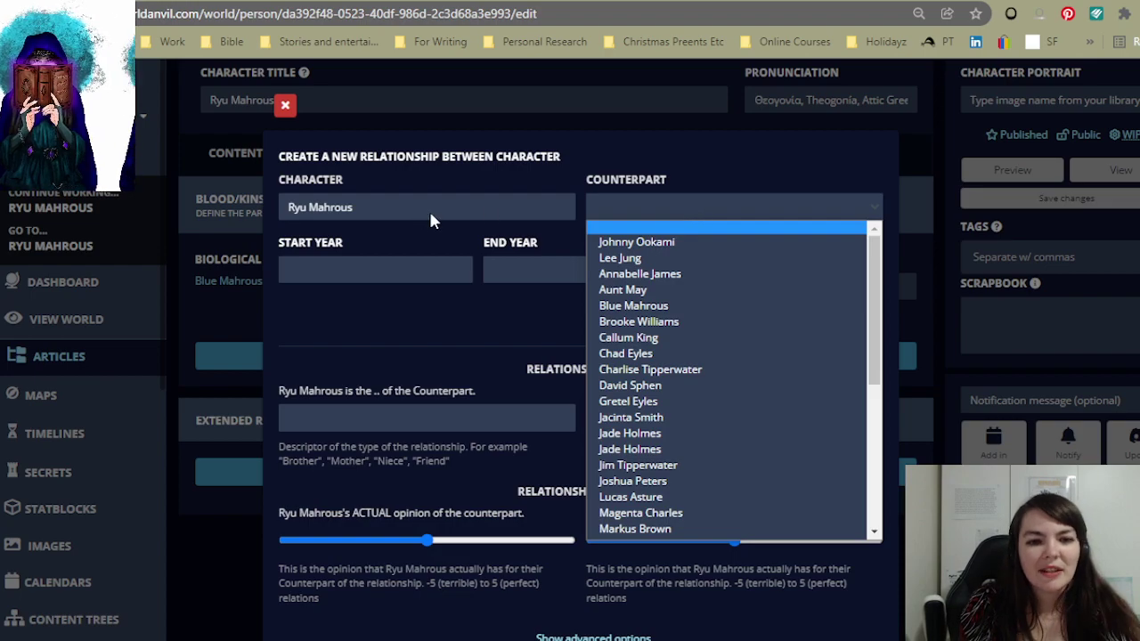
{"action": "left_click", "coordinate": [624, 257]}
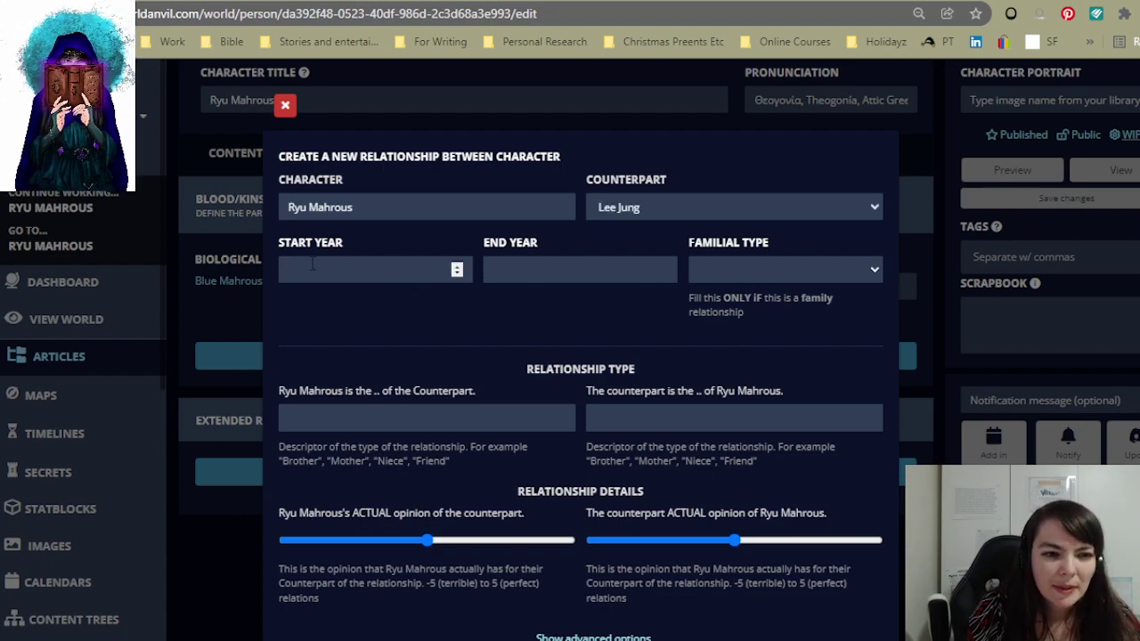
{"action": "left_click", "coordinate": [745, 267]}
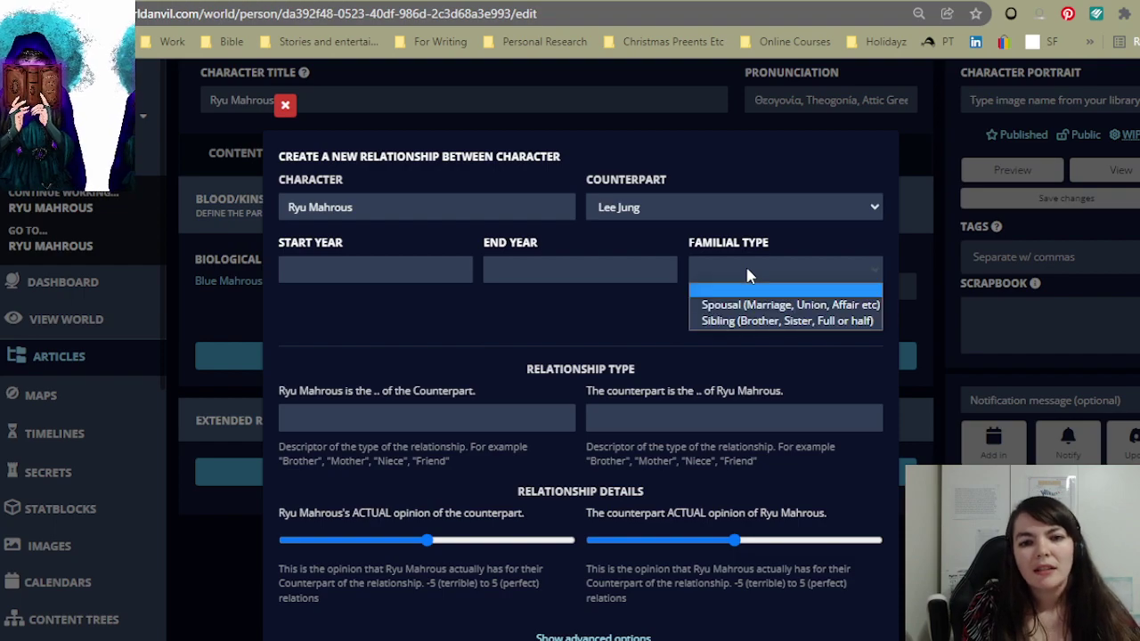
{"action": "left_click", "coordinate": [768, 333]}
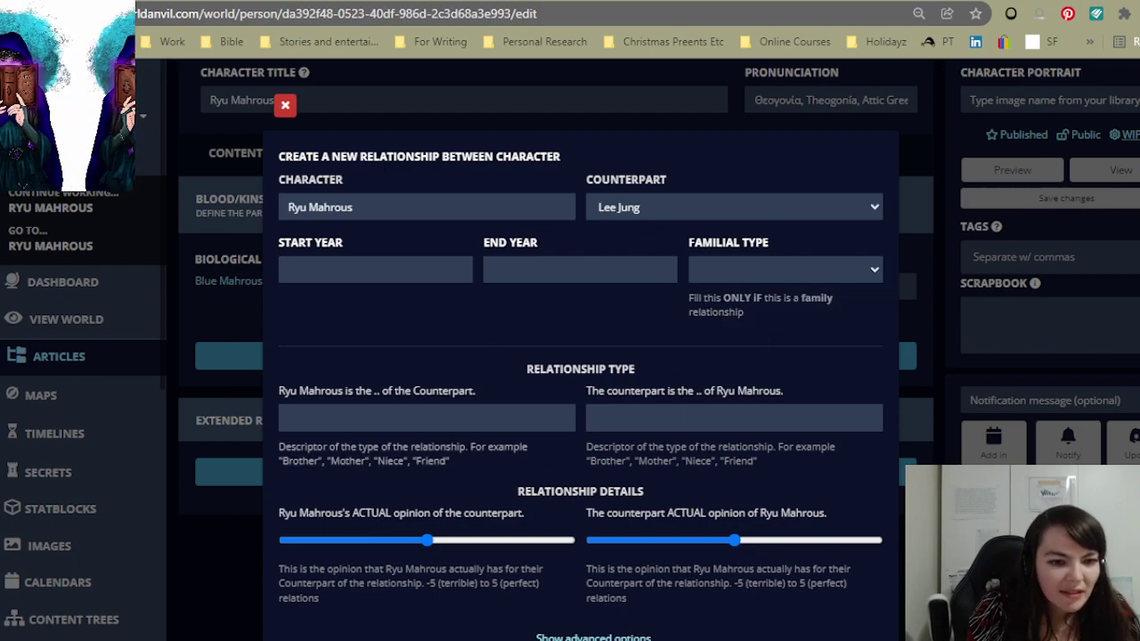
- Describe the main character as "Master/Friend" of the counterpart and the counterpart as "Servant(Aide)/Friend"
{"action": "scroll", "coordinate": [534, 321], "scroll_direction": "down", "scroll_amount": 1}
{"action": "left_click", "coordinate": [370, 334]}
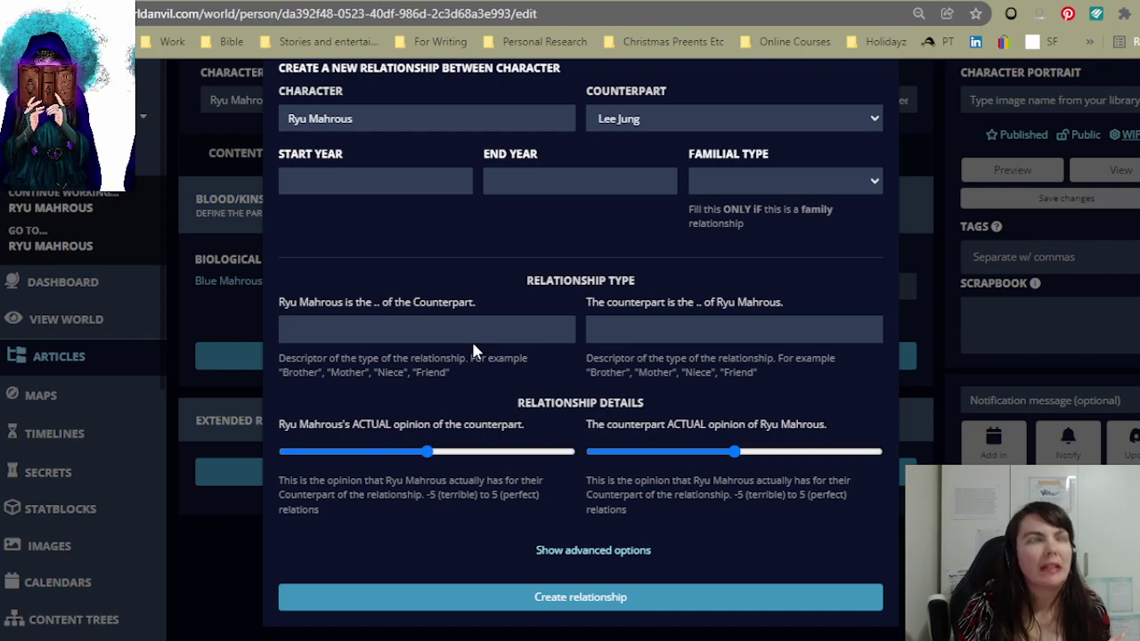
{"action": "type", "text": "Master/F"}
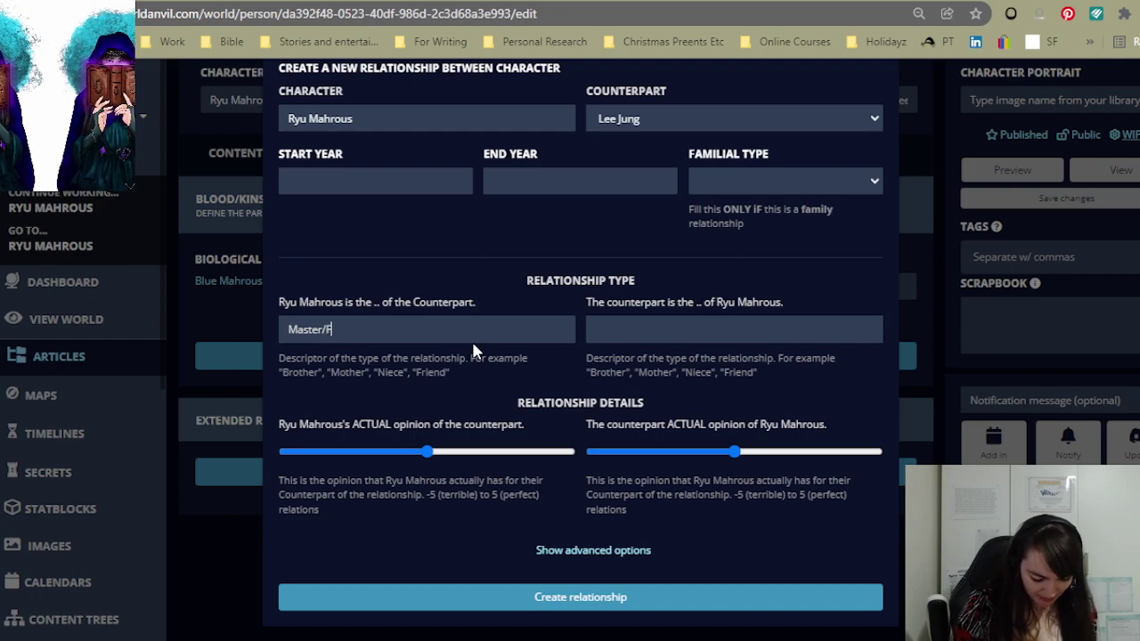
{"action": "type", "text": "riend"}
{"action": "left_click", "coordinate": [646, 326]}
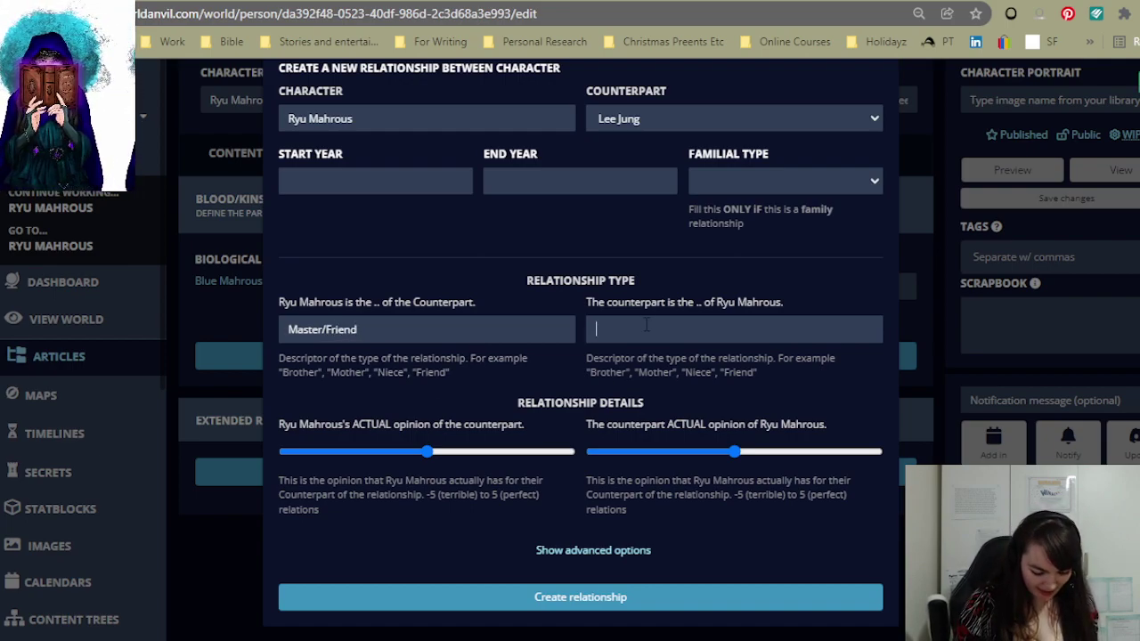
{"action": "type", "text": "Servant/"}
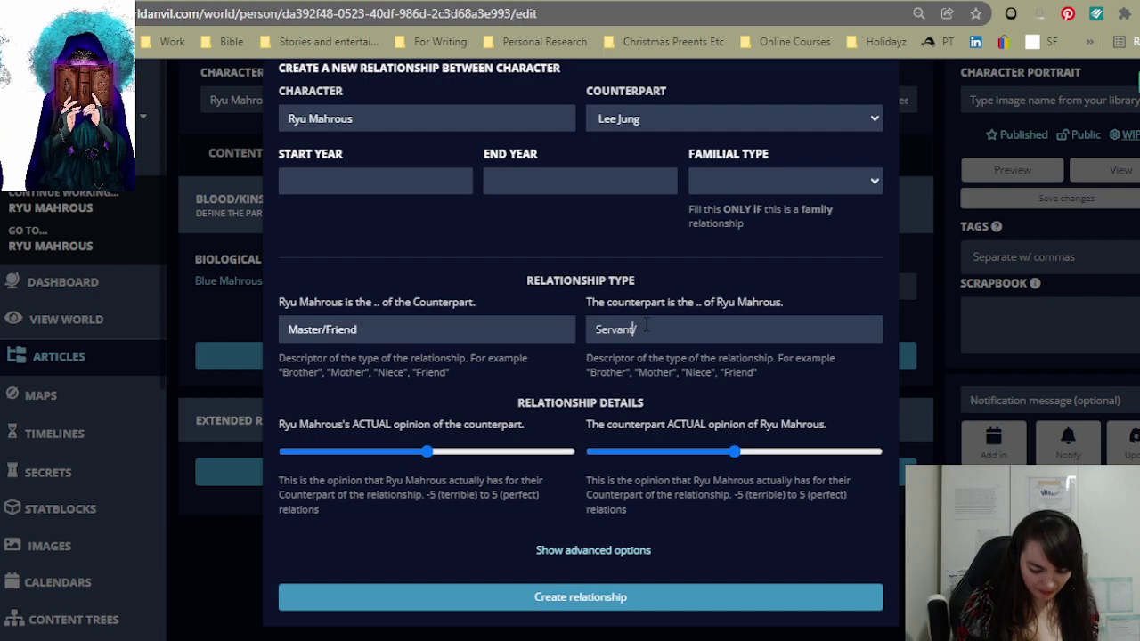
{"action": "type", "text": "Aide)"}
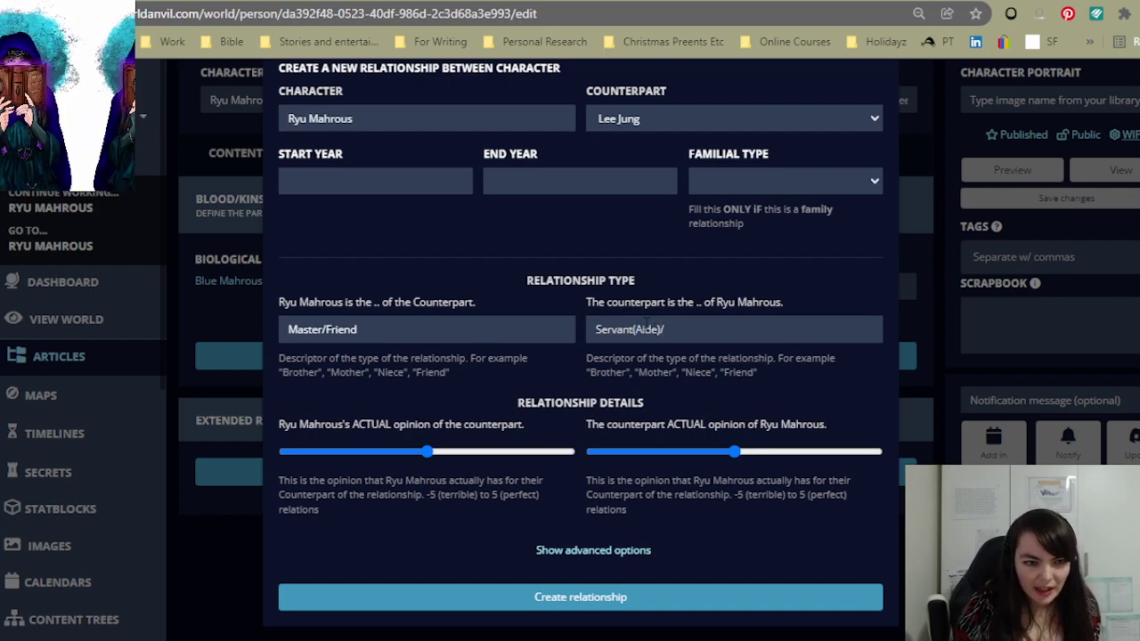
{"action": "type", "text": "/Friend"}
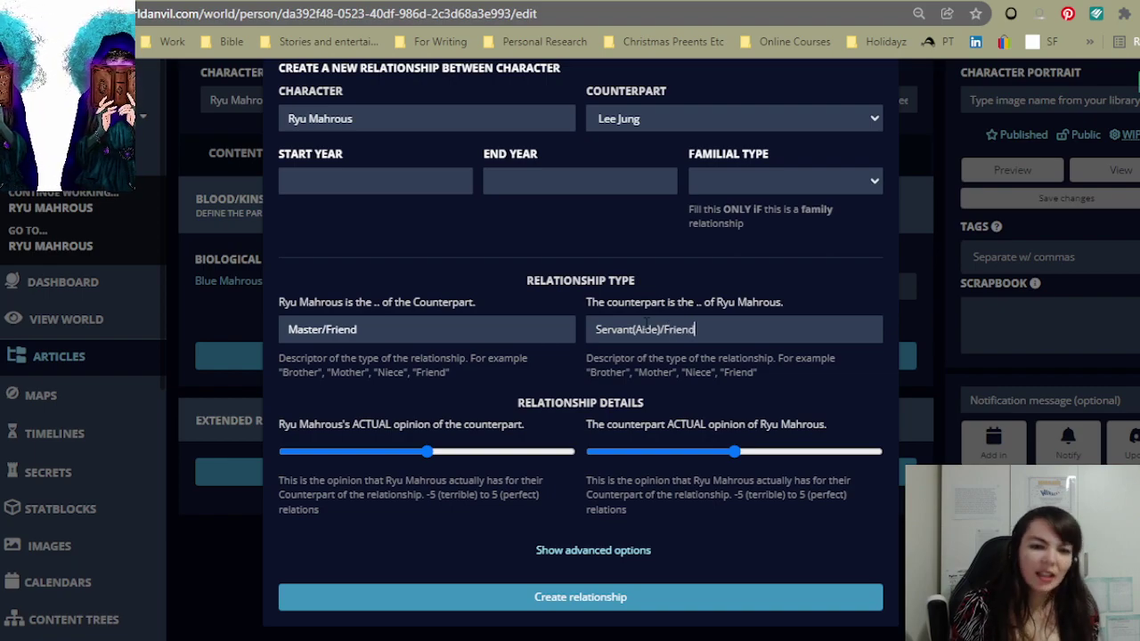
- Set both characters' actual opinions of each other to 4 and create the relationship
{"action": "scroll", "coordinate": [565, 458], "scroll_direction": "down", "scroll_amount": 1}
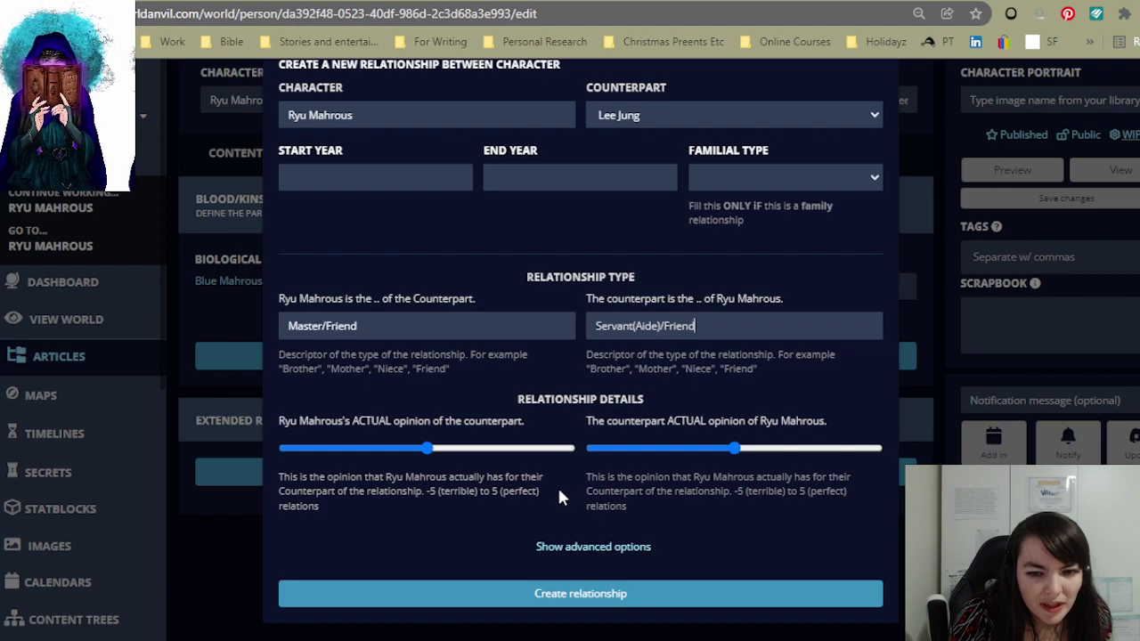
{"action": "left_click_drag", "start_coordinate": [427, 448], "coordinate": [528, 448]}
{"action": "left_click_drag", "start_coordinate": [735, 449], "coordinate": [838, 450]}
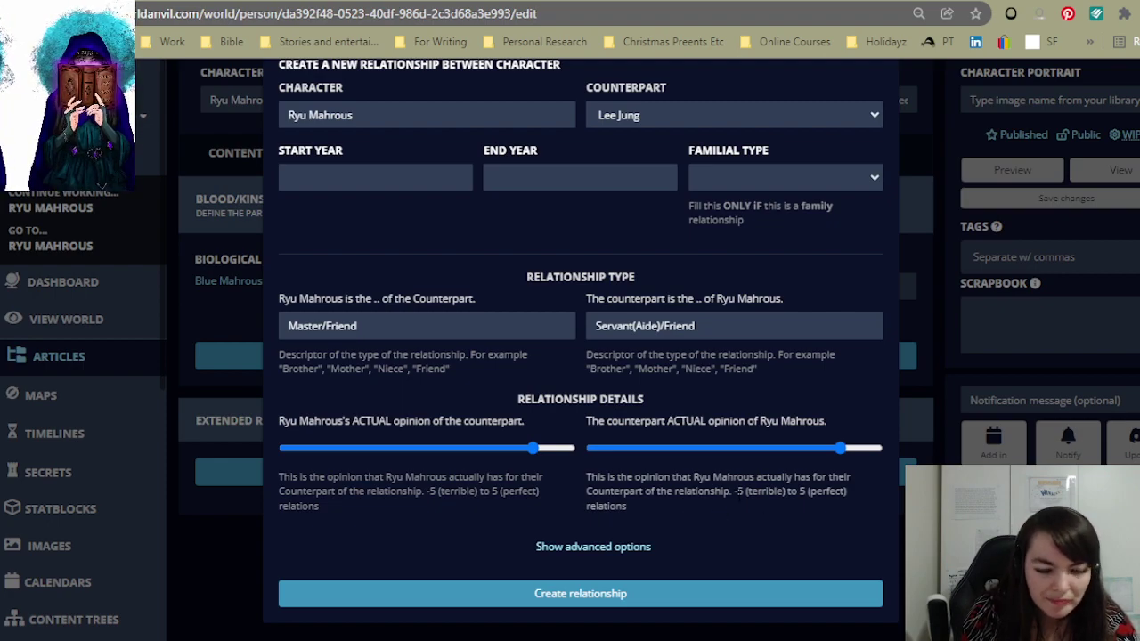
{"action": "left_click", "coordinate": [571, 449]}
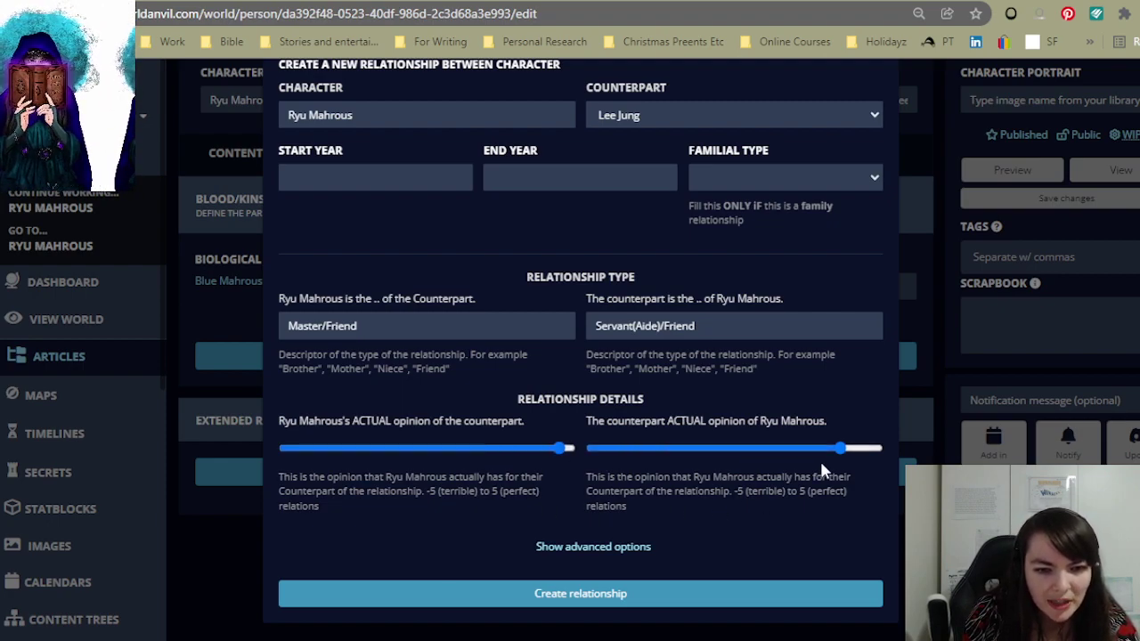
{"action": "left_click", "coordinate": [544, 450]}
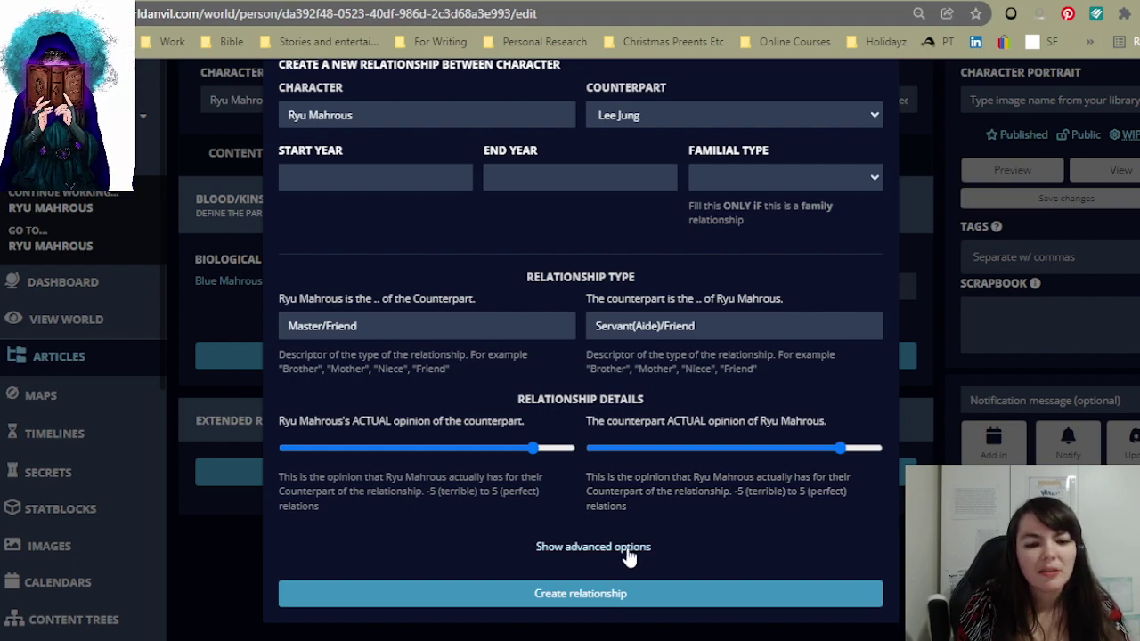
{"action": "left_click", "coordinate": [608, 597]}
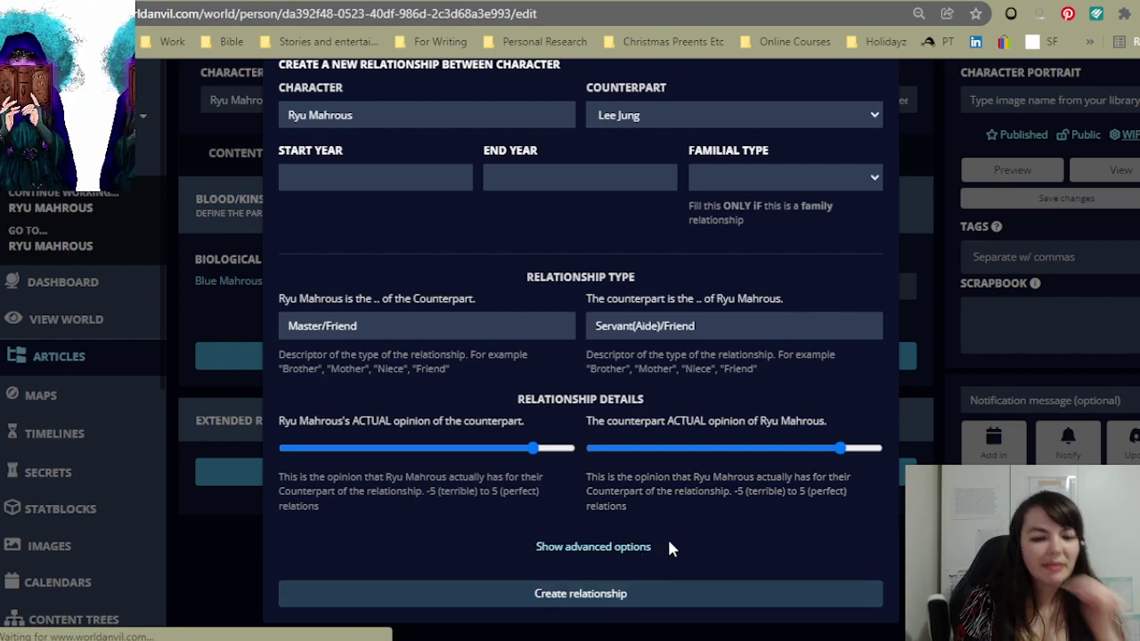
- Open the new relationship for editing and set both characters' displayed opinions to 4, matching their actual opinions
{"action": "scroll", "coordinate": [638, 539], "scroll_direction": "down", "scroll_amount": 3}
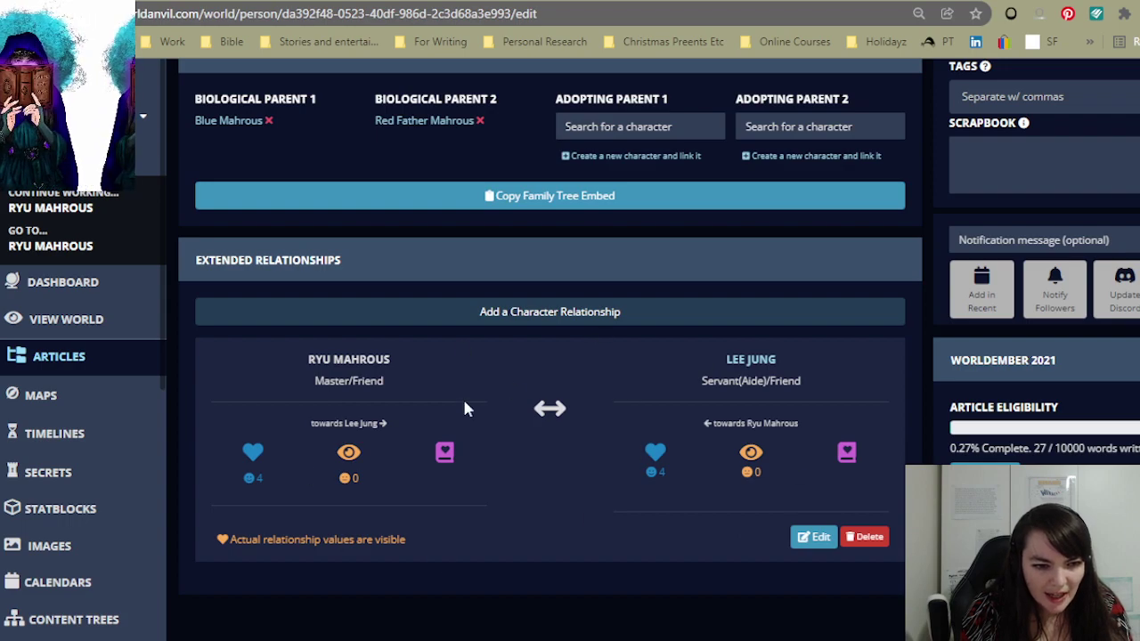
{"action": "left_click", "coordinate": [812, 537]}
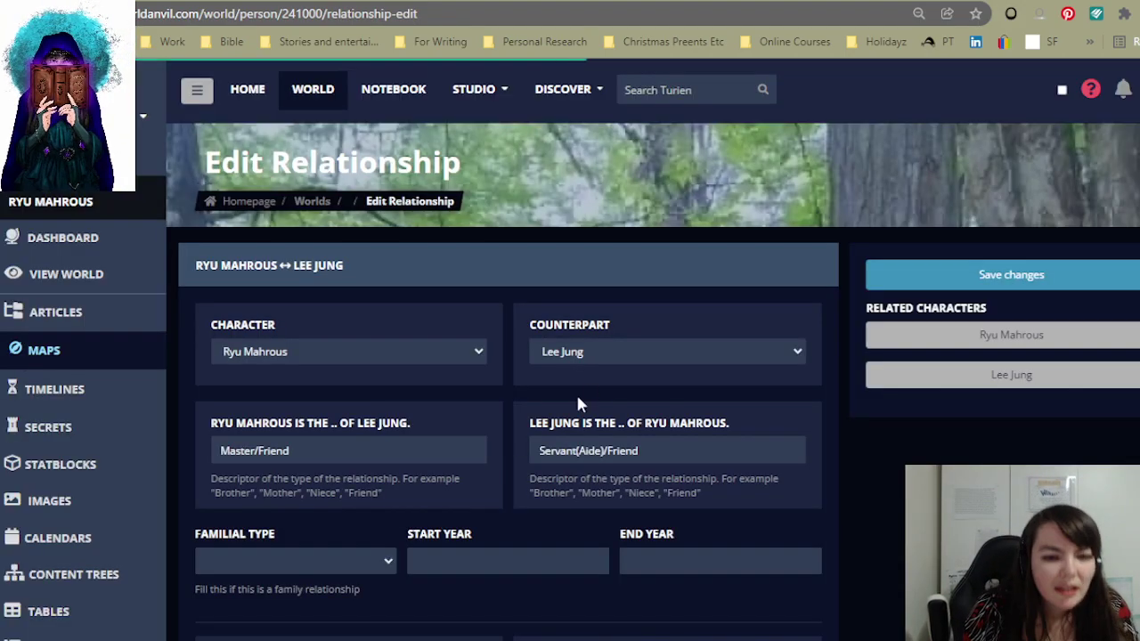
{"action": "scroll", "coordinate": [512, 441], "scroll_direction": "down", "scroll_amount": 3}
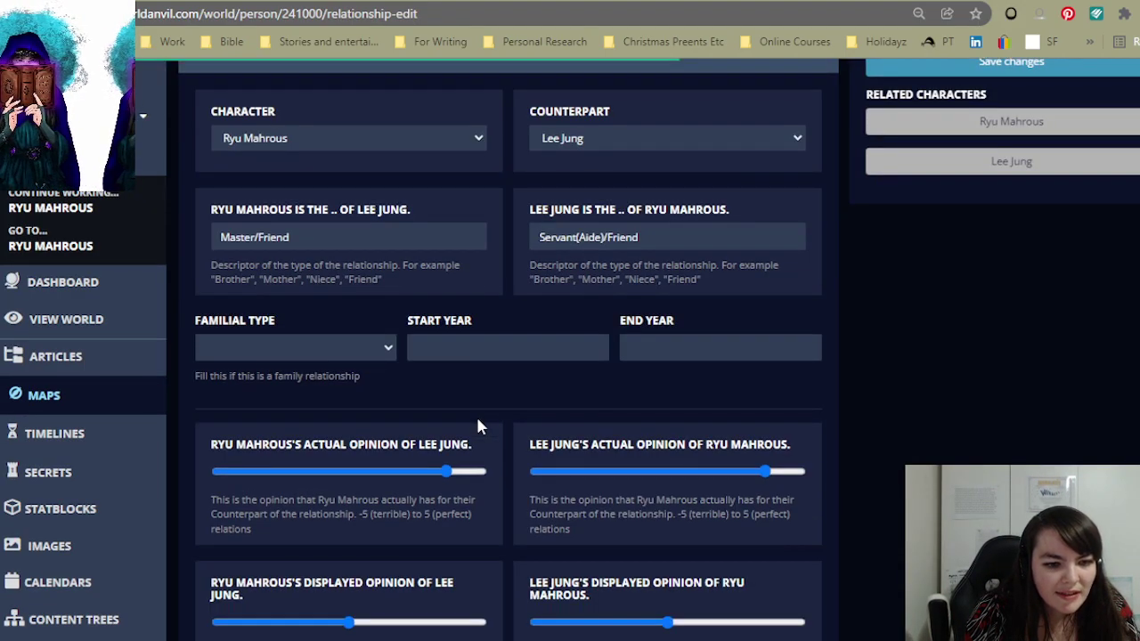
{"action": "scroll", "coordinate": [489, 519], "scroll_direction": "down", "scroll_amount": 8}
{"action": "scroll", "coordinate": [356, 356], "scroll_direction": "up", "scroll_amount": 1}
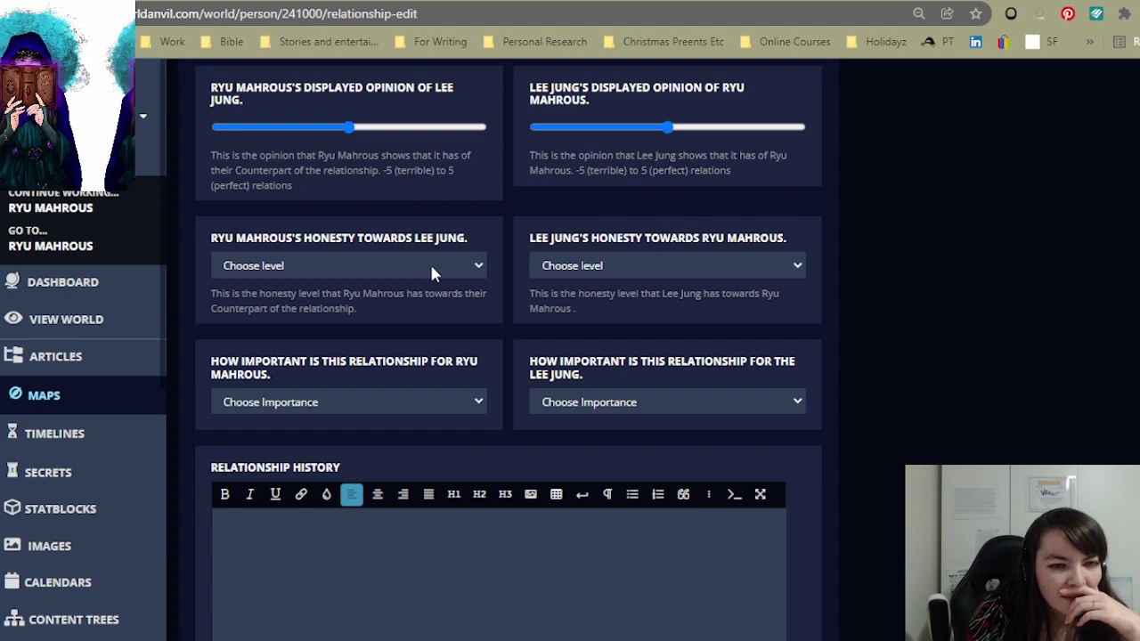
{"action": "scroll", "coordinate": [481, 308], "scroll_direction": "up", "scroll_amount": 3}
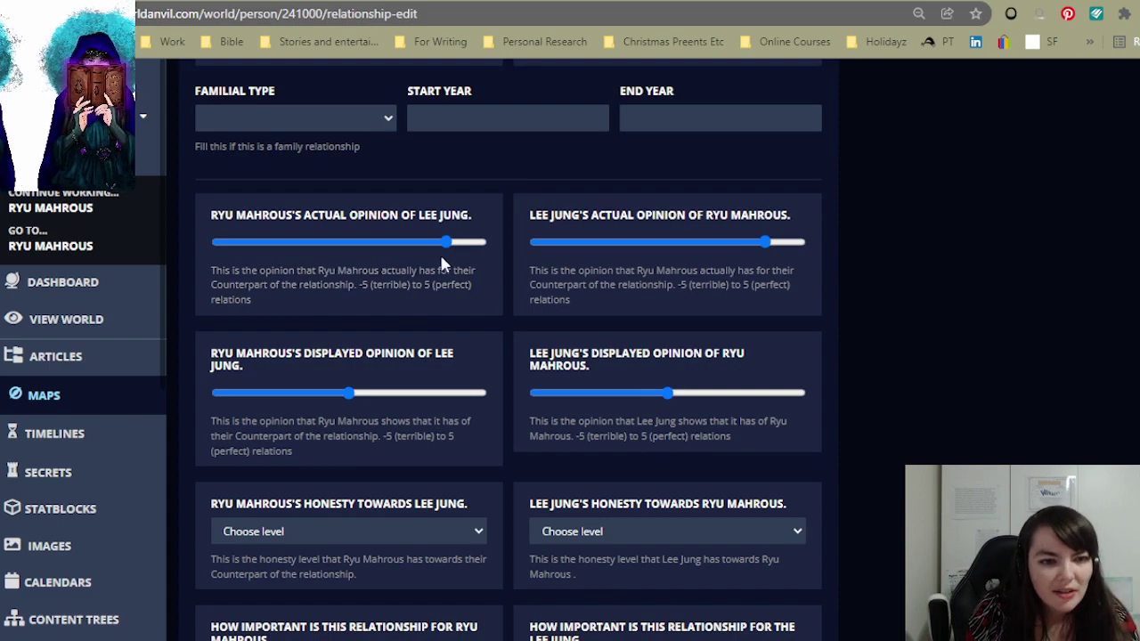
{"action": "left_click", "coordinate": [429, 396]}
{"action": "left_click", "coordinate": [750, 395]}
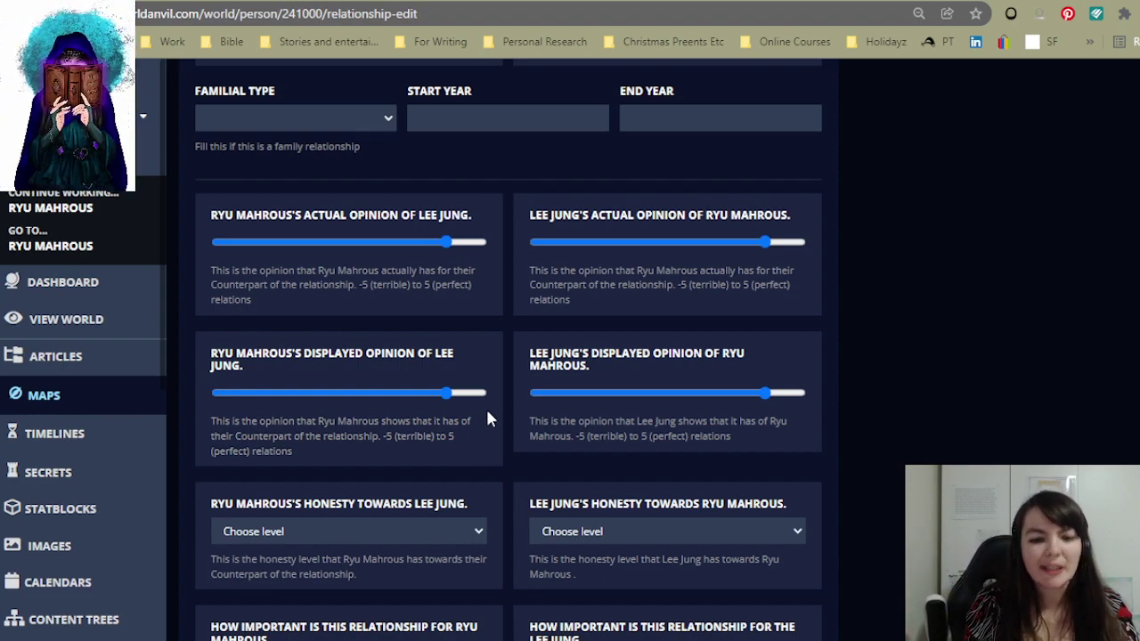
- Set the honesty level of both characters towards each other to Frank
{"action": "scroll", "coordinate": [829, 472], "scroll_direction": "down", "scroll_amount": 1}
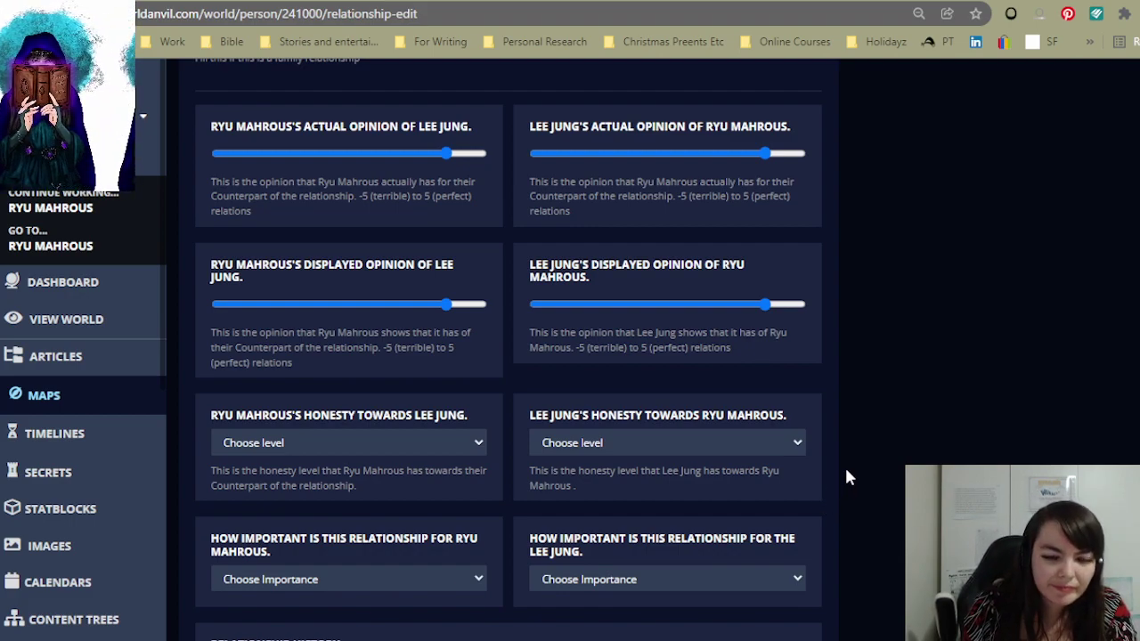
{"action": "scroll", "coordinate": [847, 477], "scroll_direction": "down", "scroll_amount": 1}
{"action": "scroll", "coordinate": [847, 477], "scroll_direction": "down", "scroll_amount": 1}
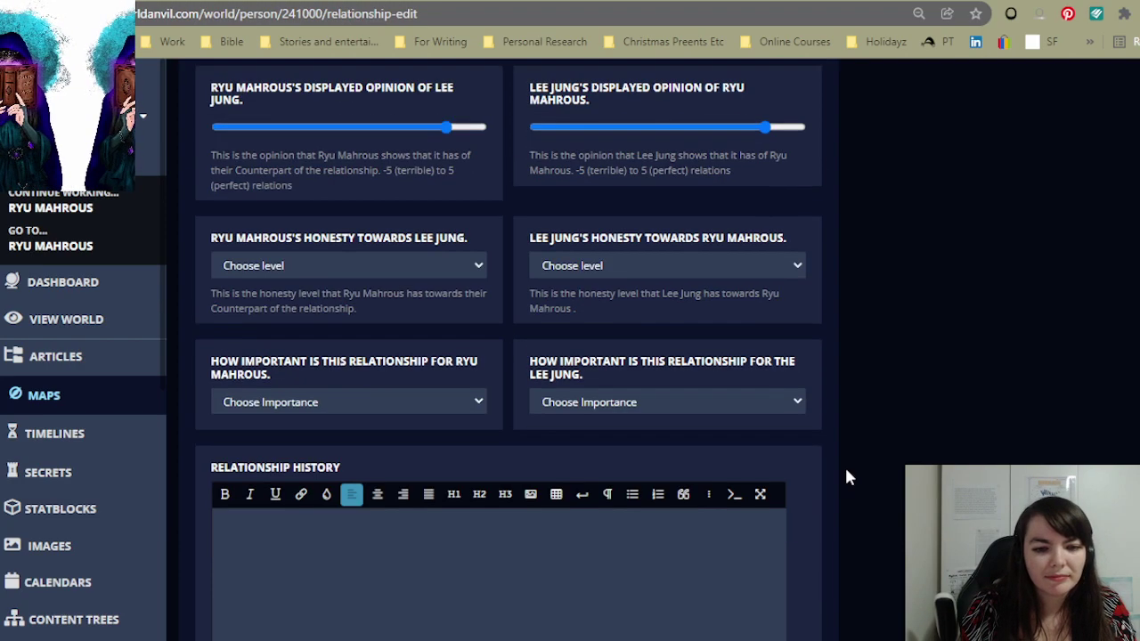
{"action": "left_click", "coordinate": [381, 267]}
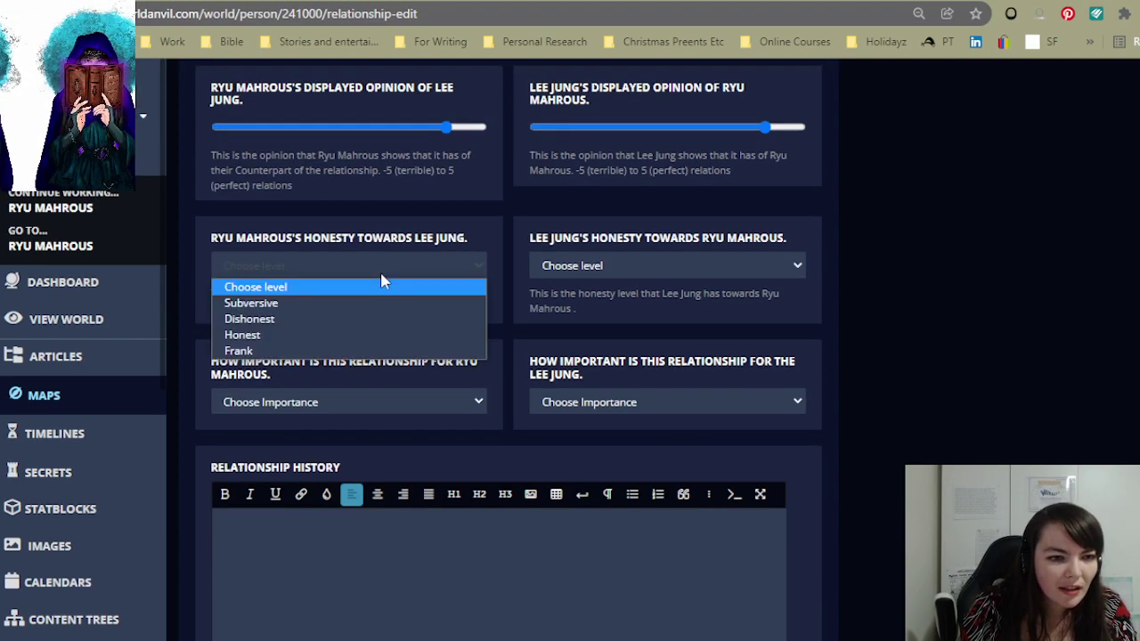
{"action": "left_click", "coordinate": [328, 341]}
{"action": "left_click", "coordinate": [659, 265]}
{"action": "left_click", "coordinate": [641, 350]}
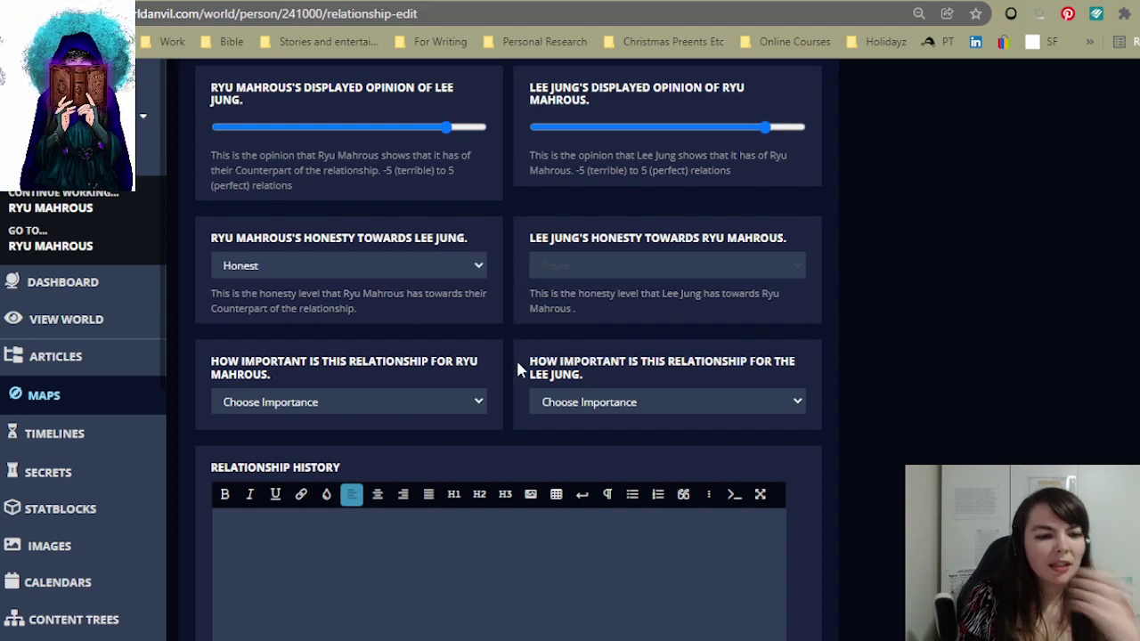
{"action": "left_click", "coordinate": [470, 267]}
{"action": "left_click", "coordinate": [336, 354]}
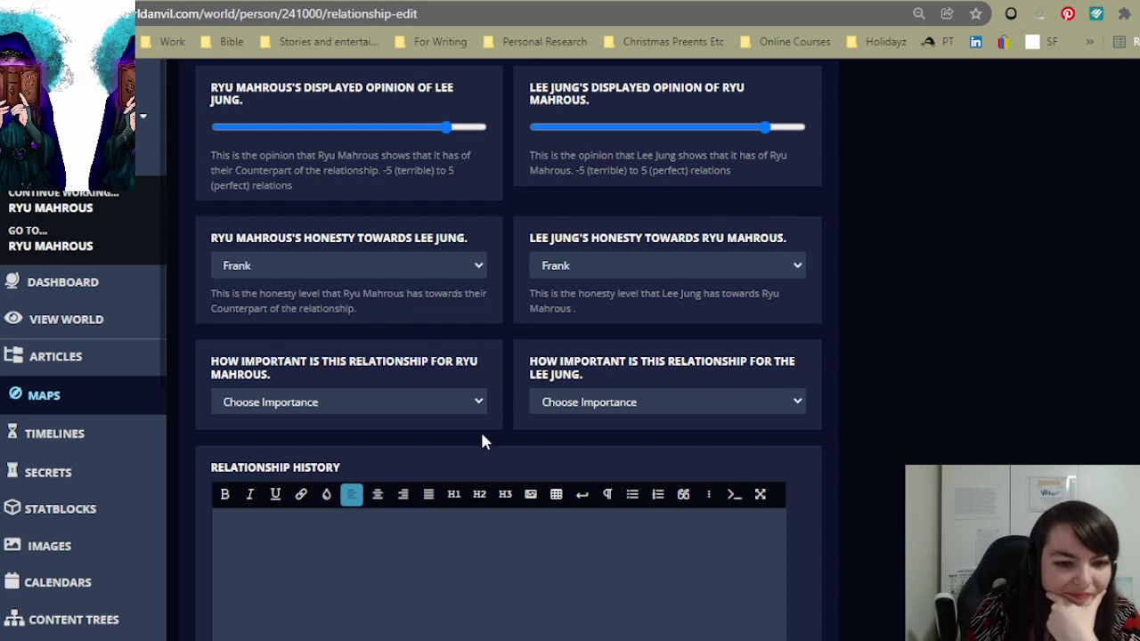
- Set the relationship's importance to Vital for both characters
{"action": "scroll", "coordinate": [797, 363], "scroll_direction": "down", "scroll_amount": 1}
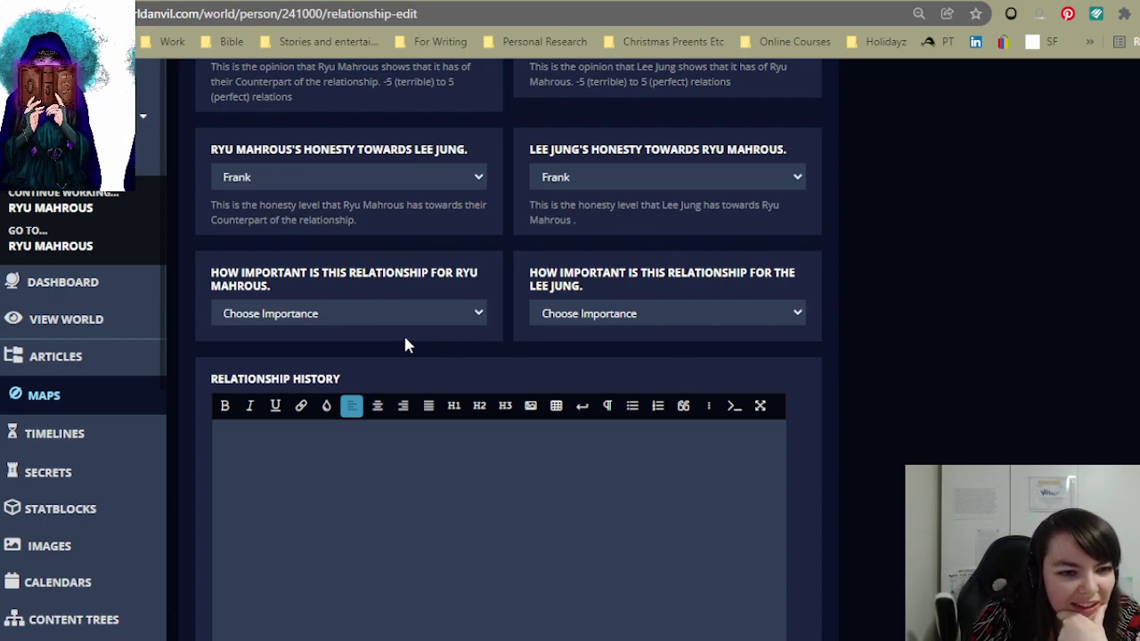
{"action": "left_click", "coordinate": [418, 310]}
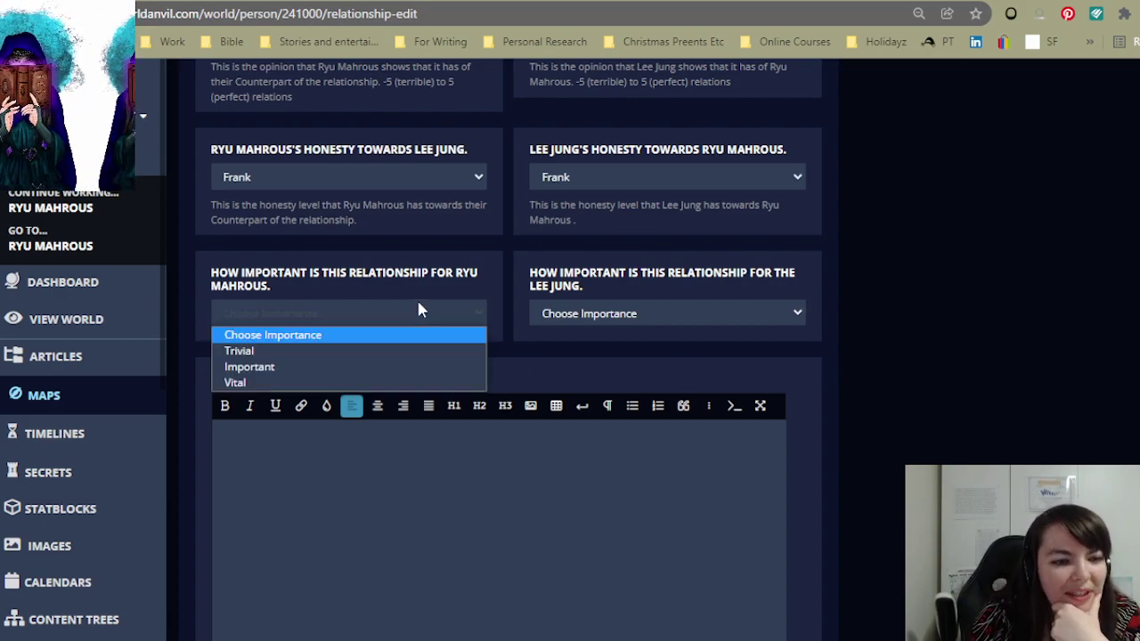
{"action": "left_click", "coordinate": [328, 384]}
{"action": "left_click", "coordinate": [734, 318]}
{"action": "left_click", "coordinate": [723, 385]}
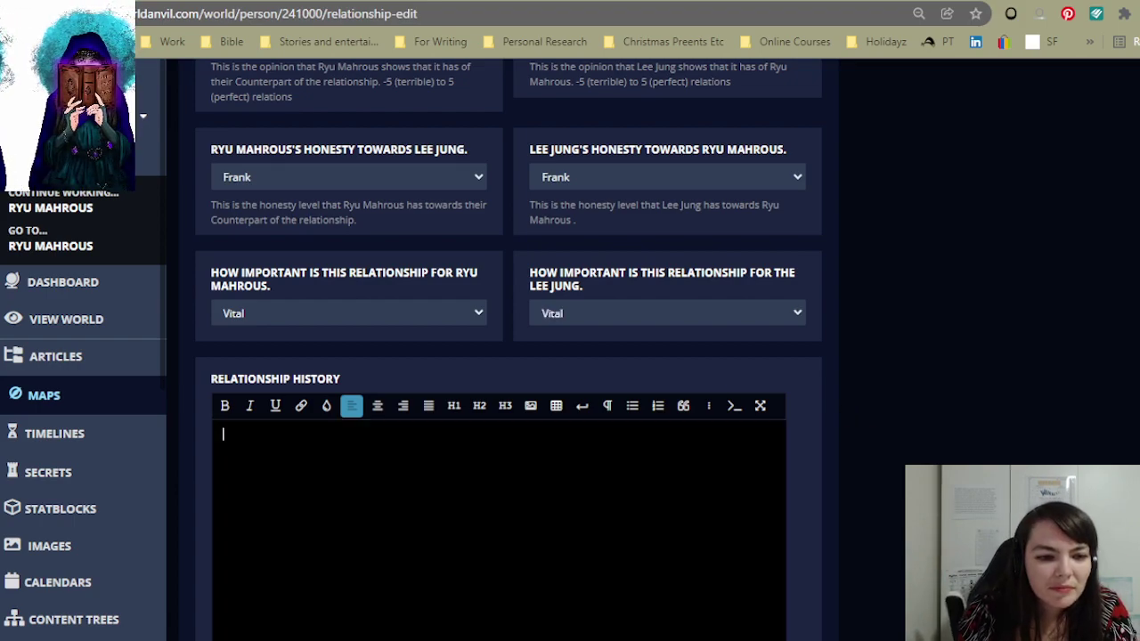
- Examine the remaining relationship fields, from history, nicknames and shared secrets to author's notes, visibility and position
{"action": "scroll", "coordinate": [918, 441], "scroll_direction": "down", "scroll_amount": 3}
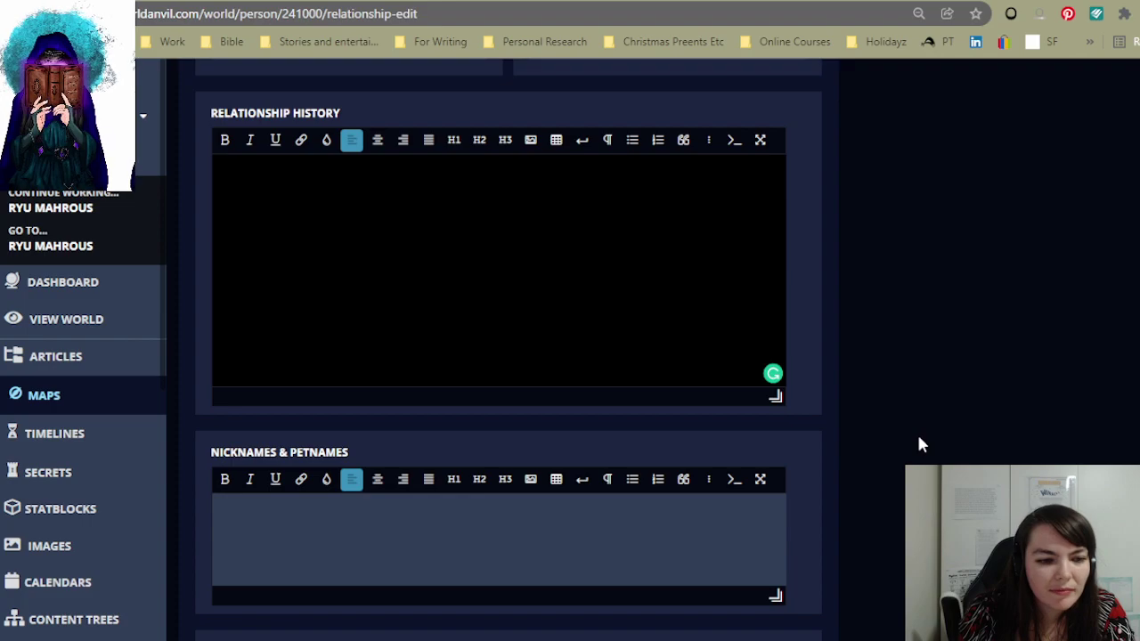
{"action": "scroll", "coordinate": [922, 440], "scroll_direction": "down", "scroll_amount": 7}
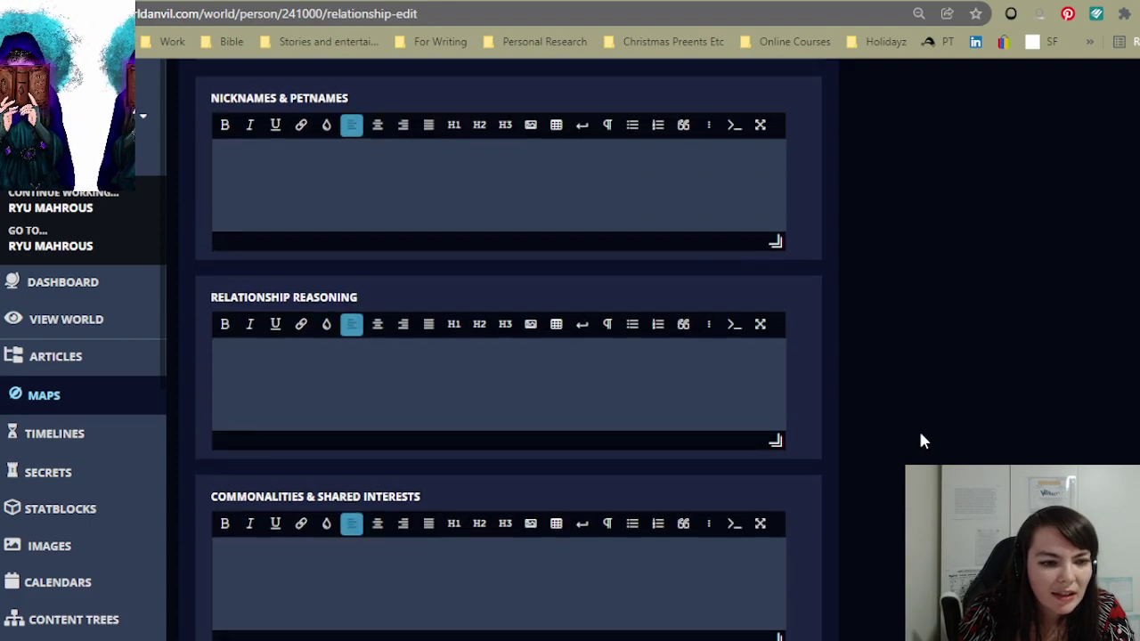
{"action": "scroll", "coordinate": [829, 465], "scroll_direction": "down", "scroll_amount": 5}
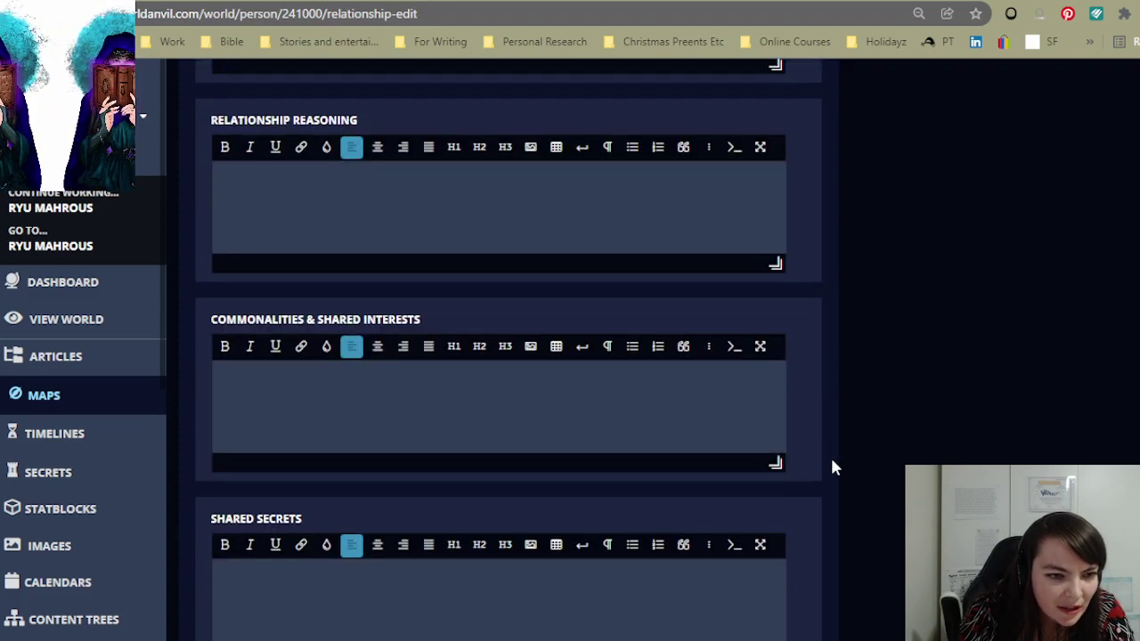
{"action": "scroll", "coordinate": [851, 499], "scroll_direction": "down", "scroll_amount": 8}
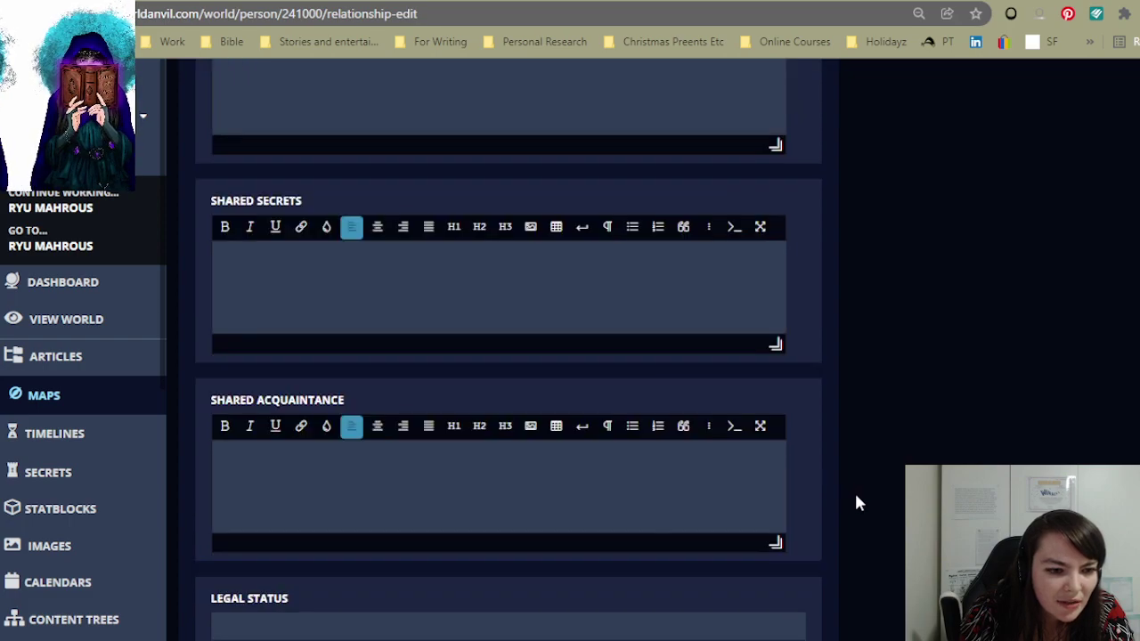
{"action": "scroll", "coordinate": [856, 503], "scroll_direction": "down", "scroll_amount": 4}
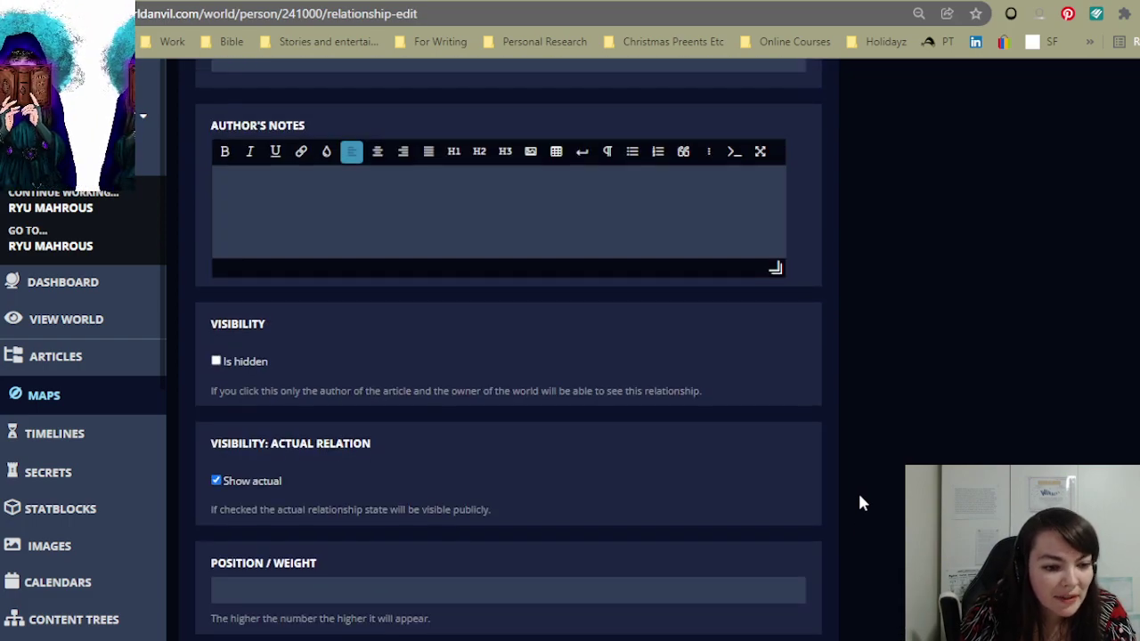
- Begin the relationship history with the sentence "From very young, these two were slated to be acquainted."
{"action": "scroll", "coordinate": [860, 501], "scroll_direction": "up", "scroll_amount": 7}
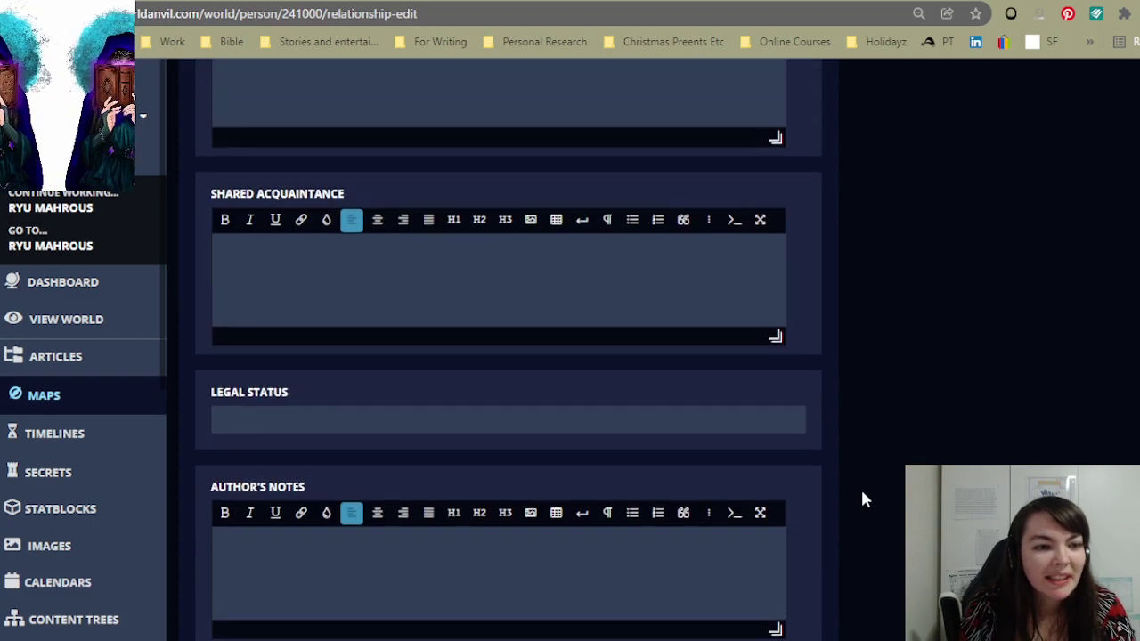
{"action": "scroll", "coordinate": [861, 500], "scroll_direction": "up", "scroll_amount": 4}
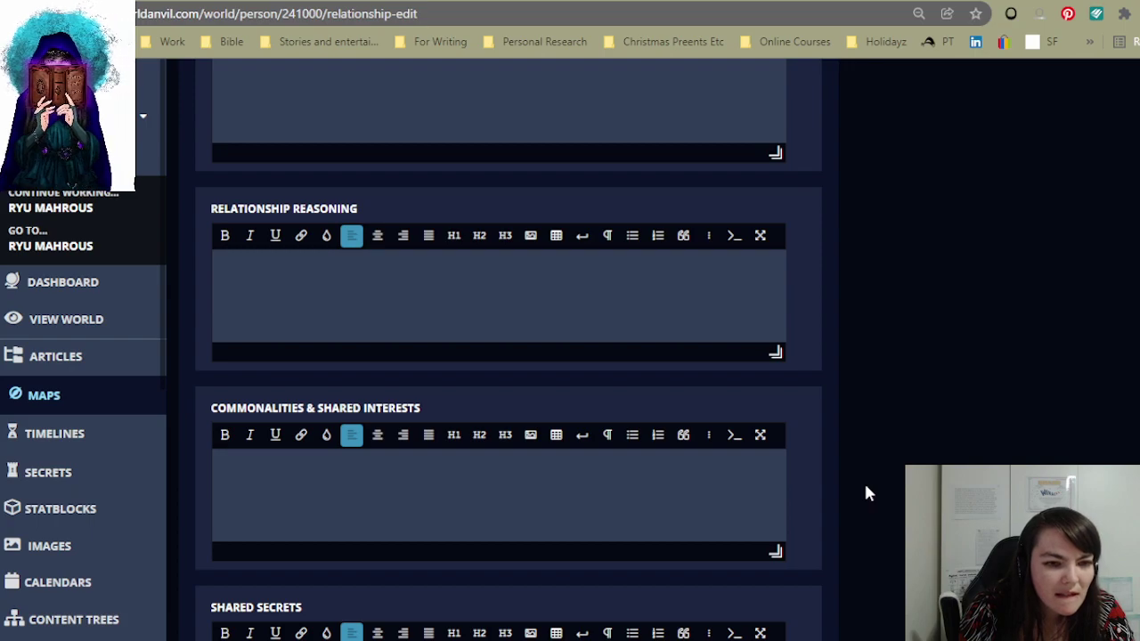
{"action": "scroll", "coordinate": [868, 492], "scroll_direction": "up", "scroll_amount": 3}
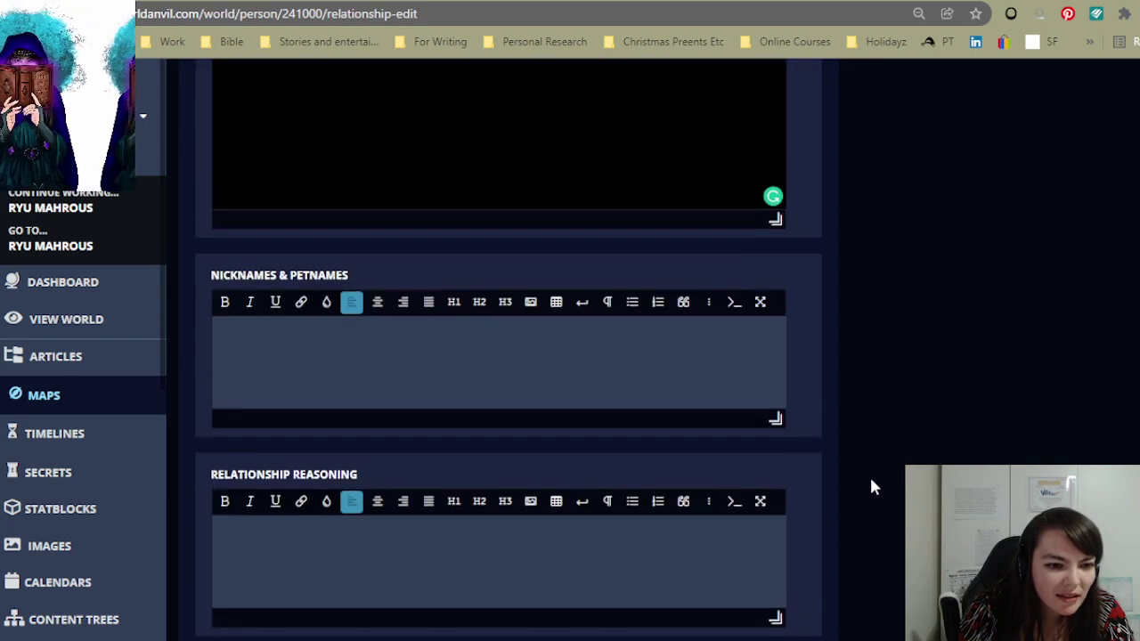
{"action": "scroll", "coordinate": [873, 485], "scroll_direction": "up", "scroll_amount": 5}
{"action": "scroll", "coordinate": [869, 485], "scroll_direction": "down", "scroll_amount": 1}
{"action": "type", "text": "From"}
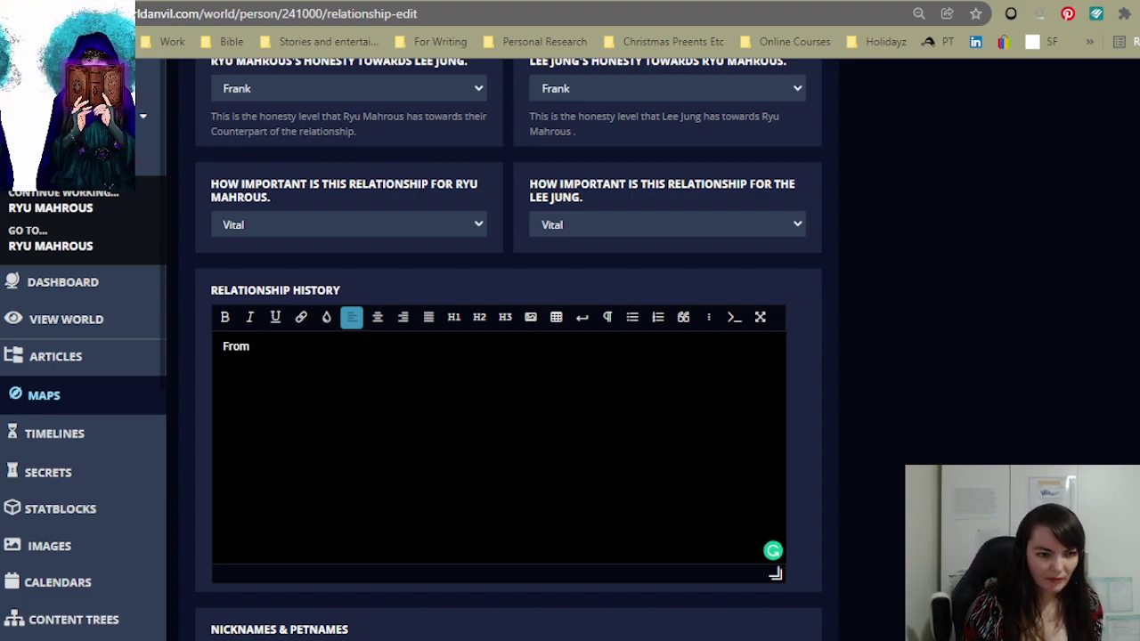
{"action": "type", "text": "very "}
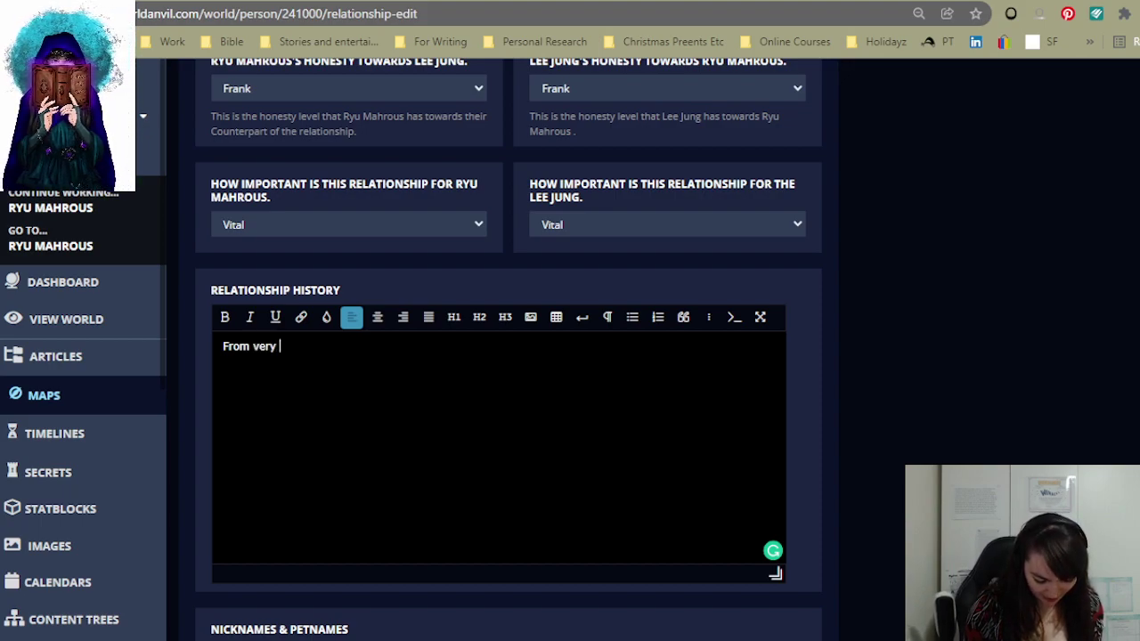
{"action": "type", "text": "young, these two were s;ated t"}
{"action": "key", "text": "BackSpace"}
{"action": "key", "text": "BackSpace"}
{"action": "key", "text": "BackSpace"}
{"action": "key", "text": "BackSpace"}
{"action": "key", "text": "BackSpace"}
{"action": "key", "text": "BackSpace"}
{"action": "key", "text": "BackSpace"}
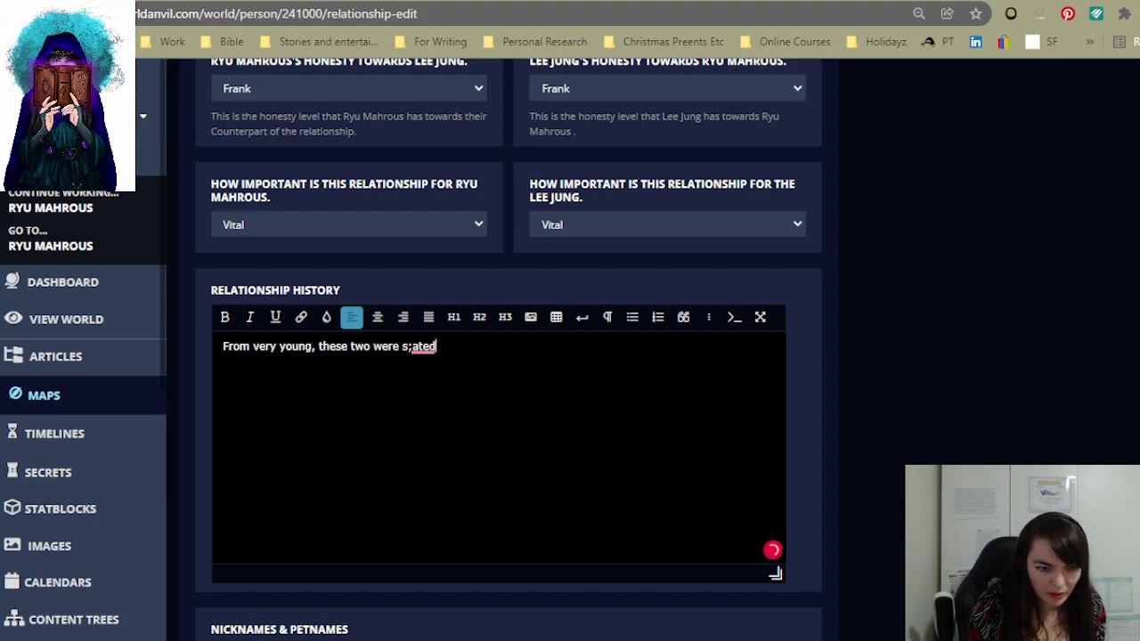
{"action": "type", "text": "late"}
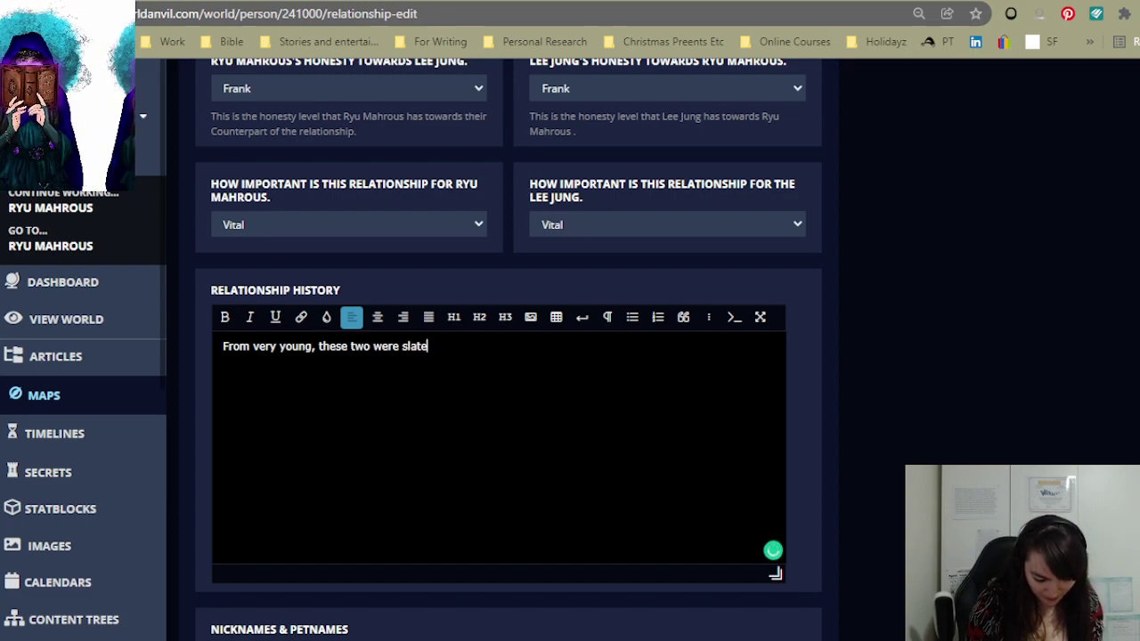
{"action": "type", "text": "d to be a"}
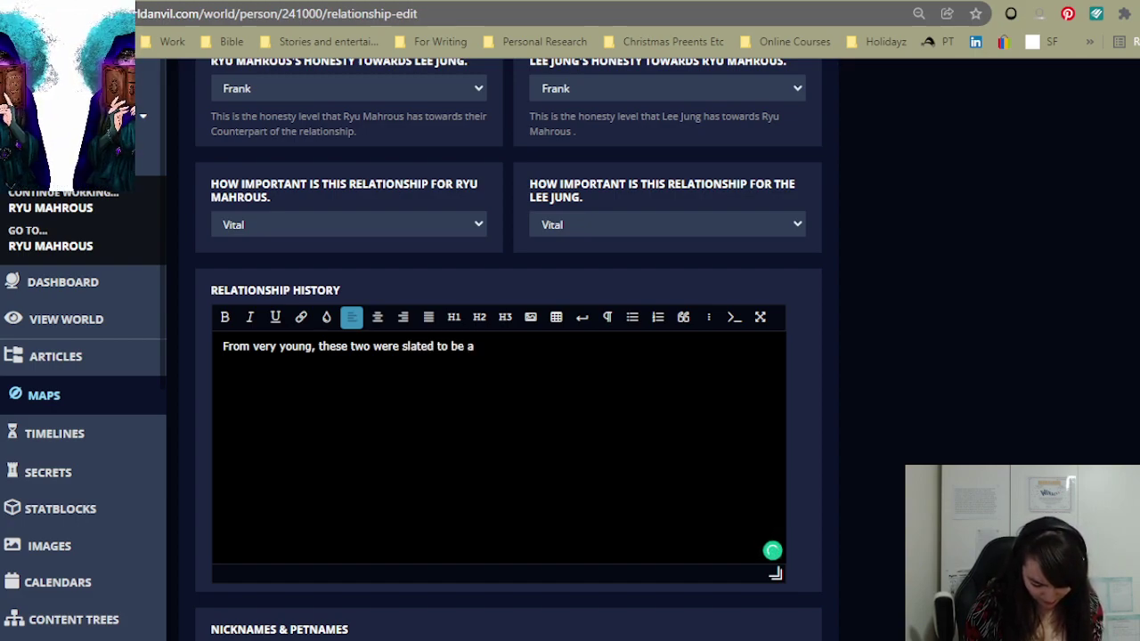
{"action": "type", "text": "cquainted."}
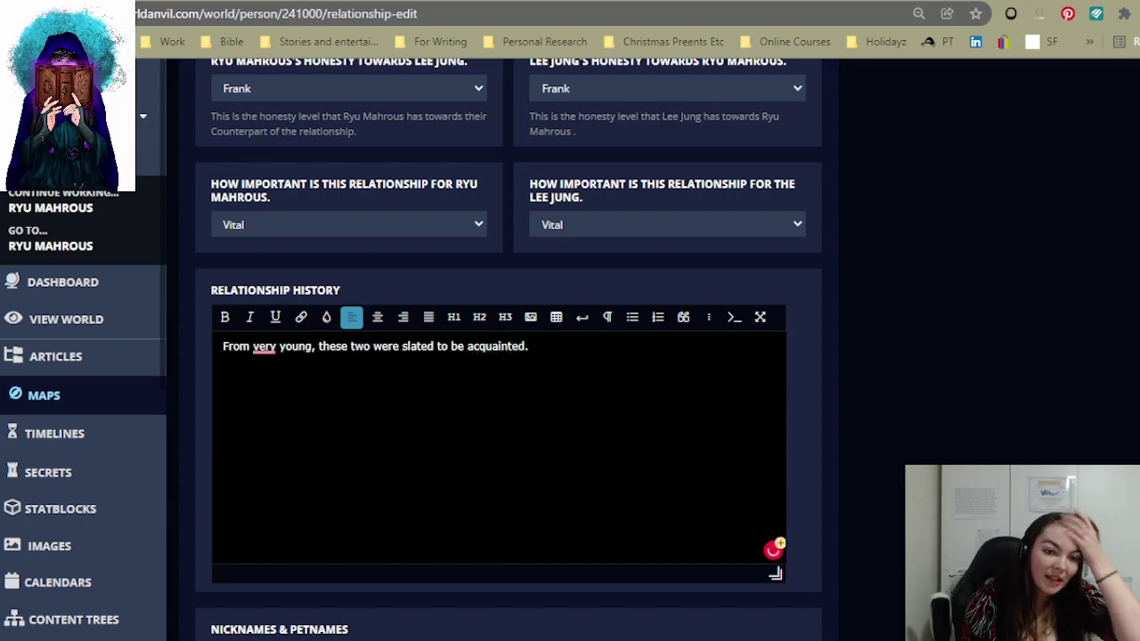
- Add a second sentence to the relationship history saying that the aide, as a Warbeast-kin, "was asked to be friend and aid of"
{"action": "type", "text": " L"}
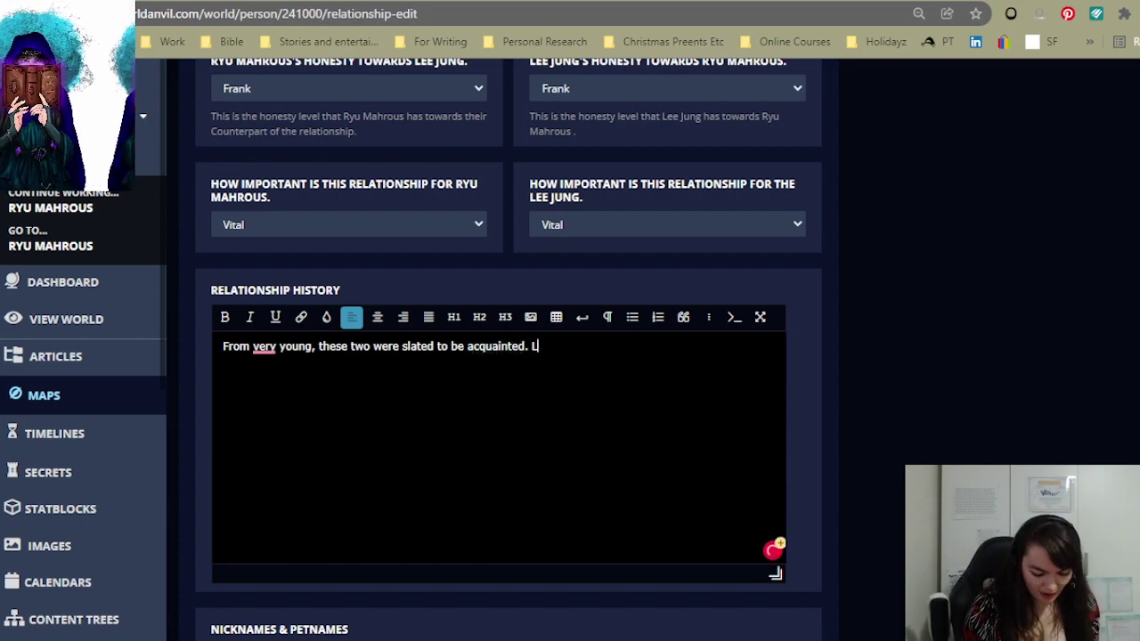
{"action": "type", "text": "ee as a warbeats"}
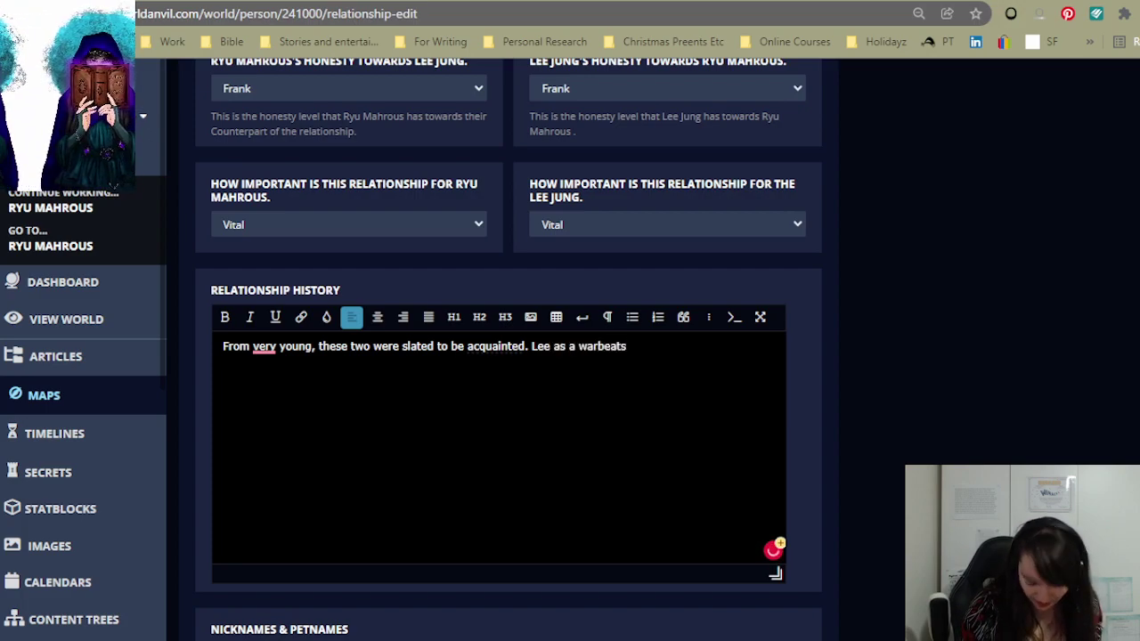
{"action": "key", "text": "BackSpace"}
{"action": "key", "text": "BackSpace"}
{"action": "key", "text": "BackSpace"}
{"action": "key", "text": "BackSpace"}
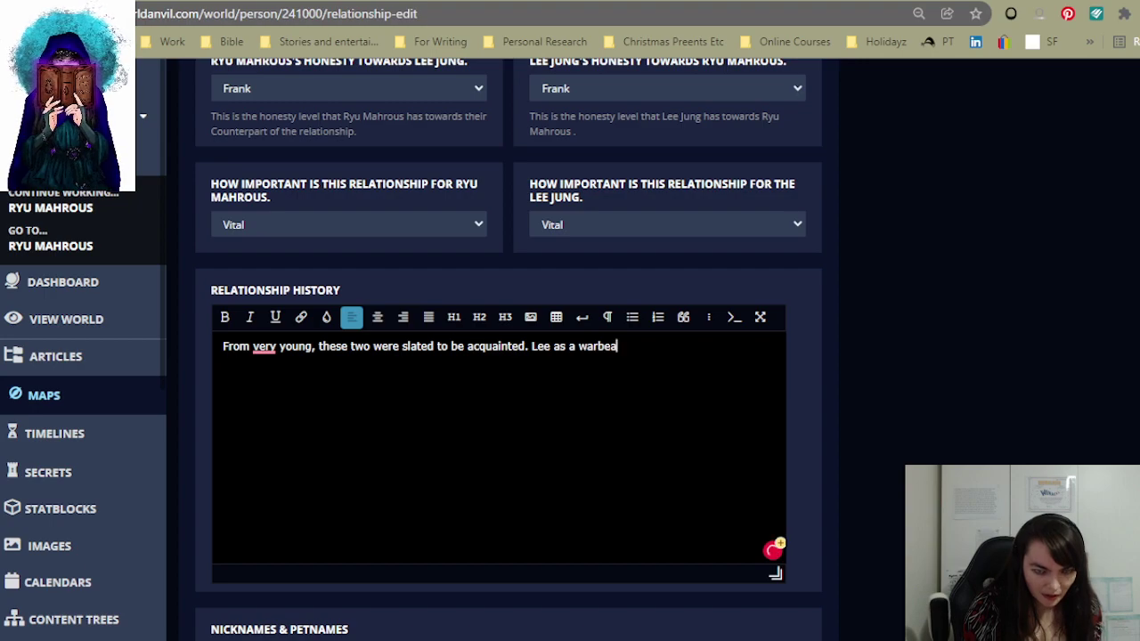
{"action": "key", "text": "BackSpace"}
{"action": "key", "text": "BackSpace"}
{"action": "key", "text": "BackSpace"}
{"action": "key", "text": "BackSpace"}
{"action": "key", "text": "BackSpace"}
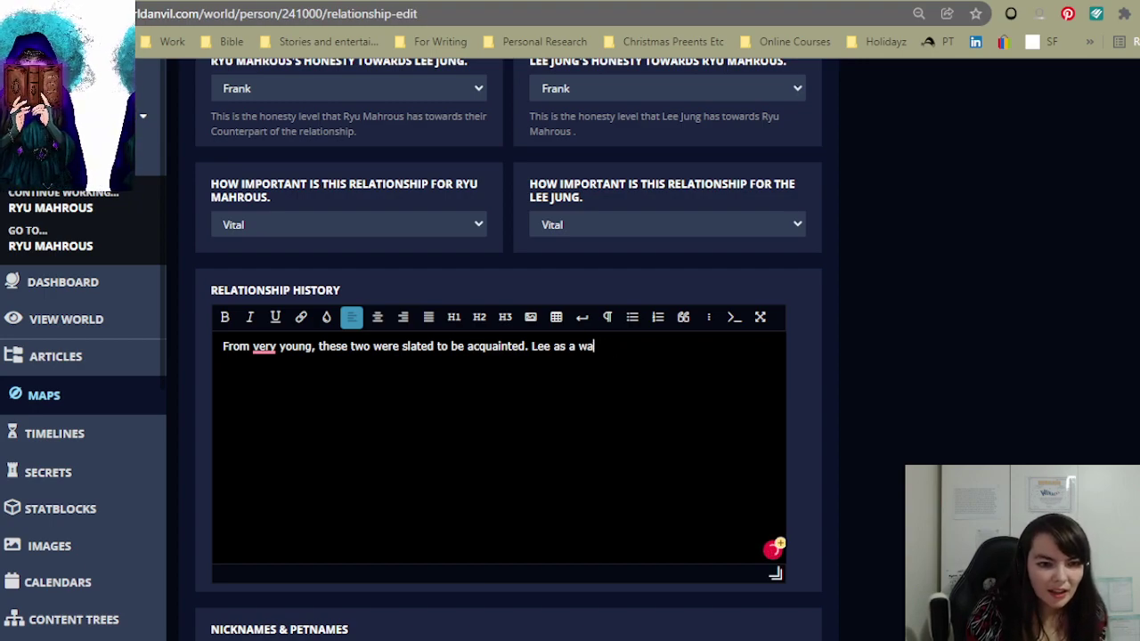
{"action": "type", "text": "Warbe"}
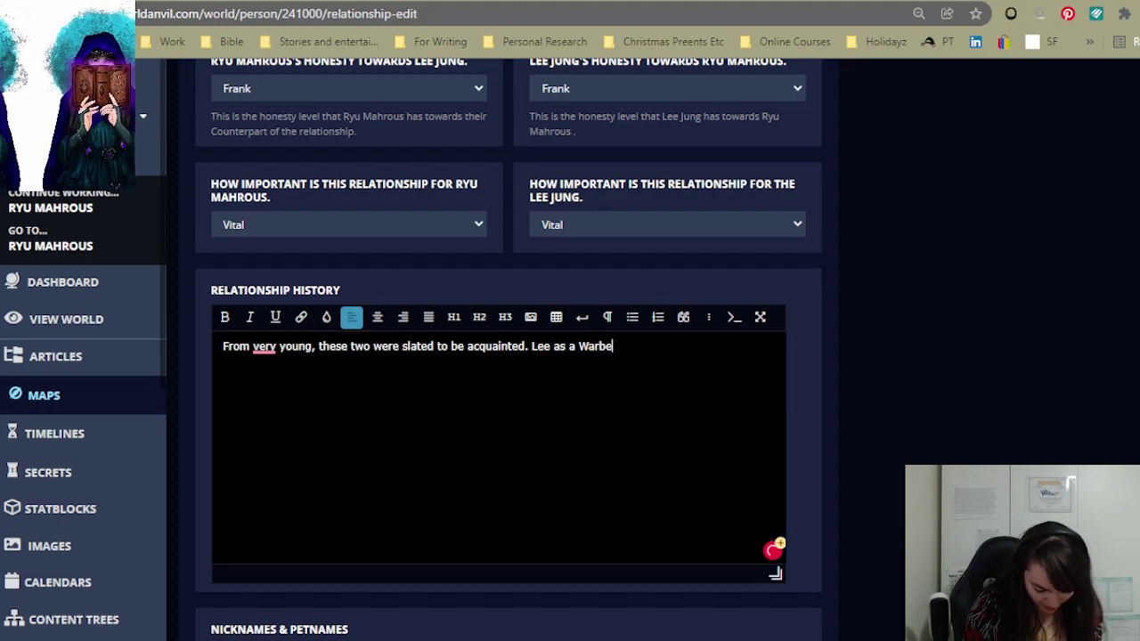
{"action": "type", "text": "ast-Kin"}
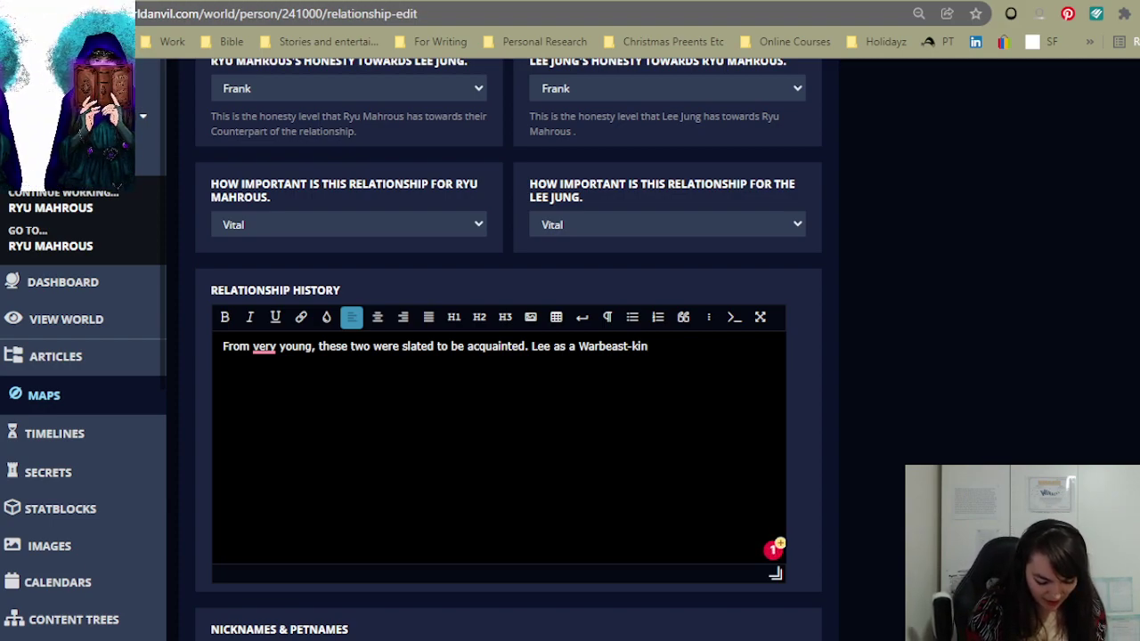
{"action": "type", "text": "was "}
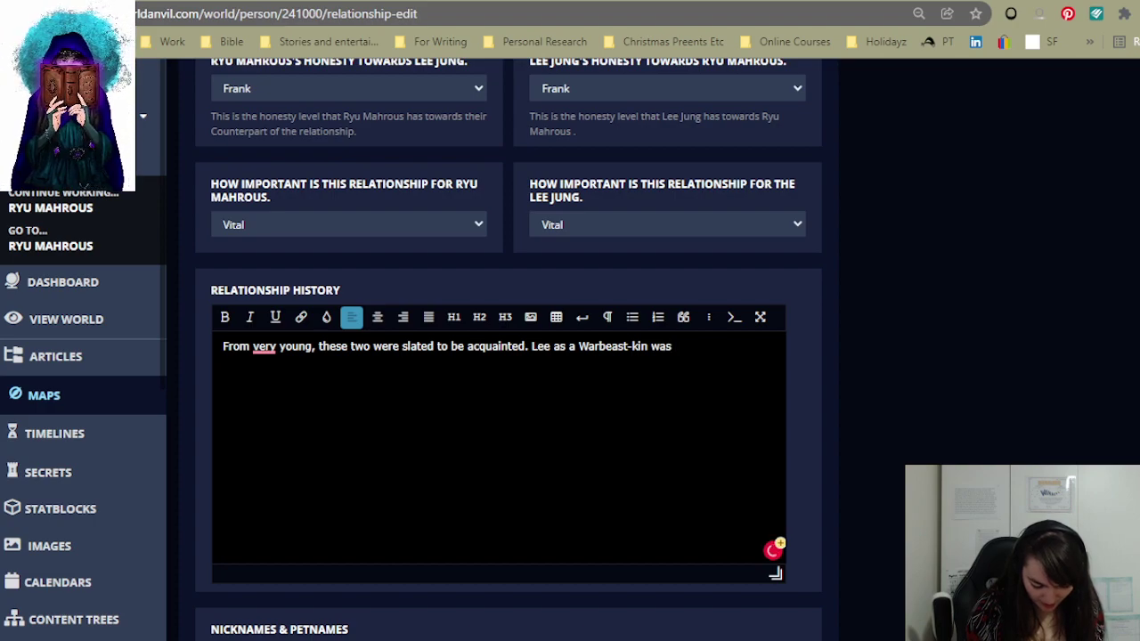
{"action": "type", "text": "asked t"}
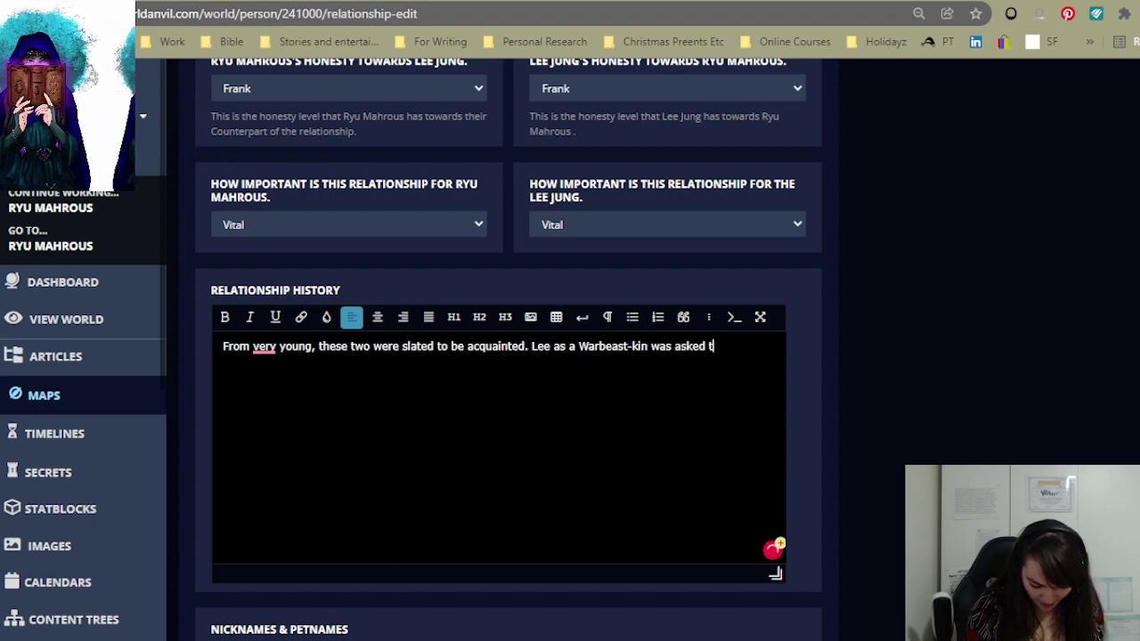
{"action": "type", "text": "o be friend and aid of"}
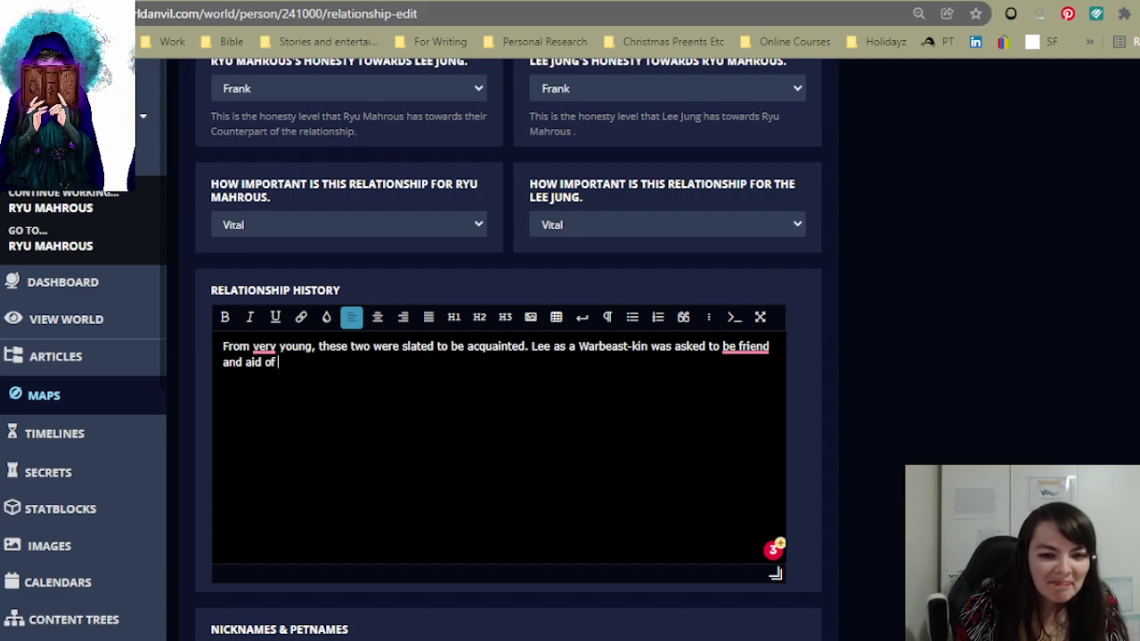
- Correct the wording to "to be a friend" and finish the second sentence with the student's first name
{"action": "mouse_move", "coordinate": [766, 348]}
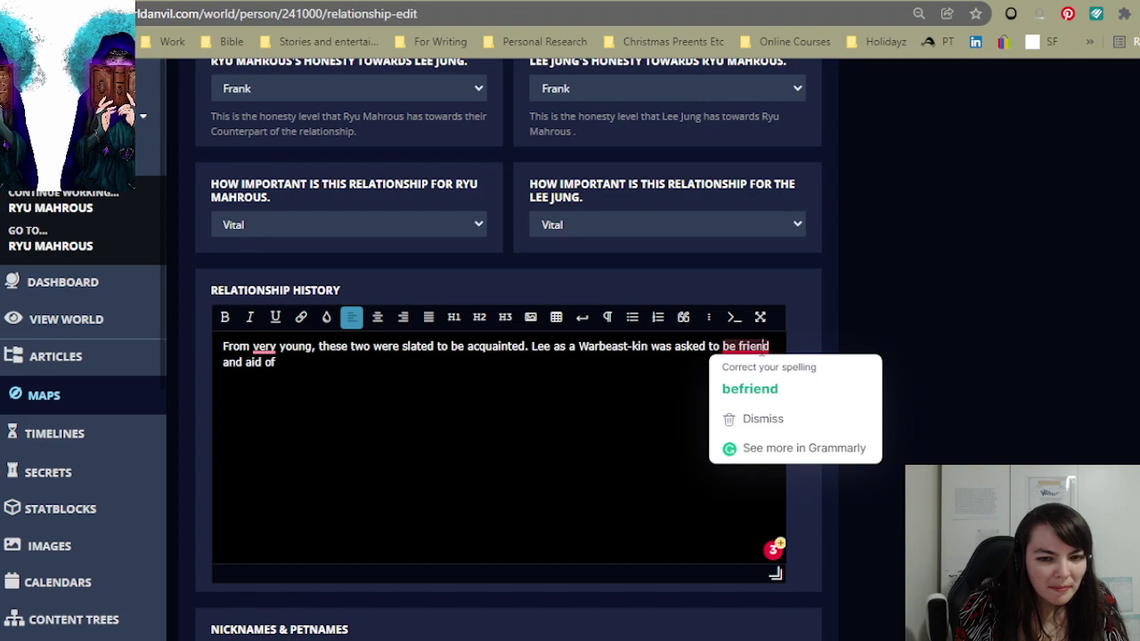
{"action": "left_click", "coordinate": [739, 346]}
{"action": "type", "text": "a"}
{"action": "left_click", "coordinate": [312, 362]}
{"action": "type", "text": "Ryu."}
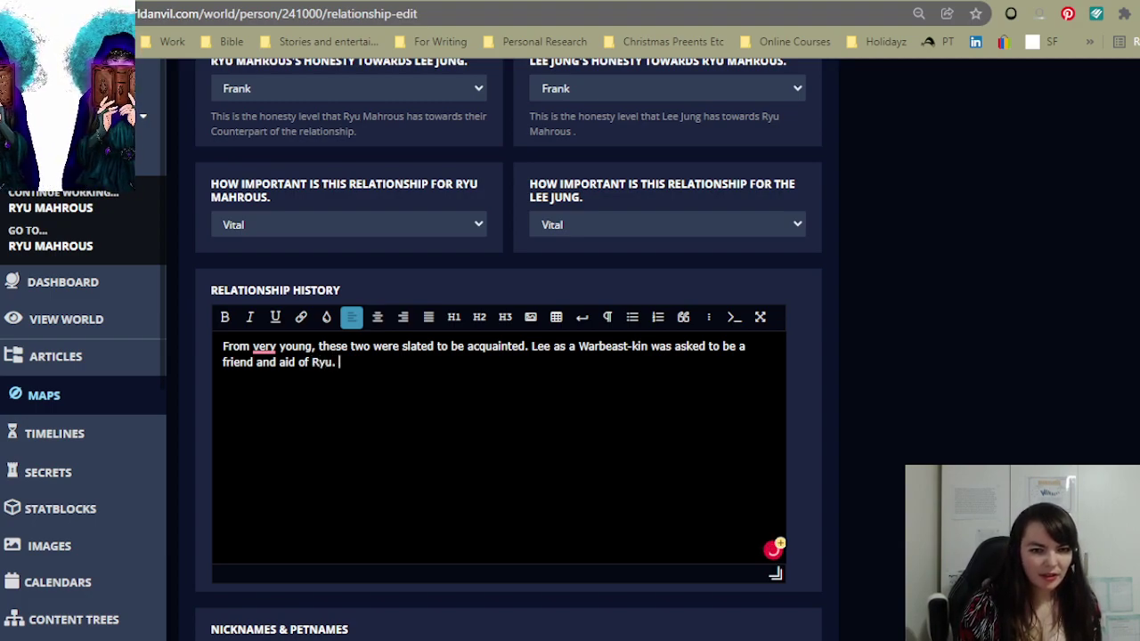
- Extend the second sentence of the relationship history with ", as generally a King and his family will have Warbeast-kin"
{"action": "key", "text": "BackSpace"}
{"action": "key", "text": "BackSpace"}
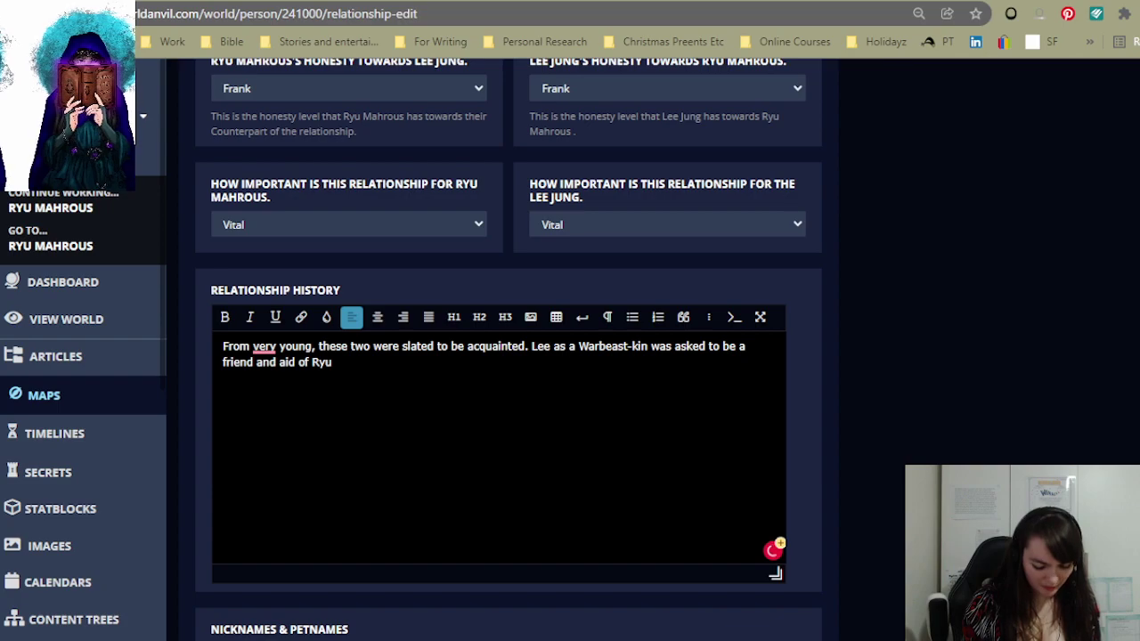
{"action": "type", "text": ", as "}
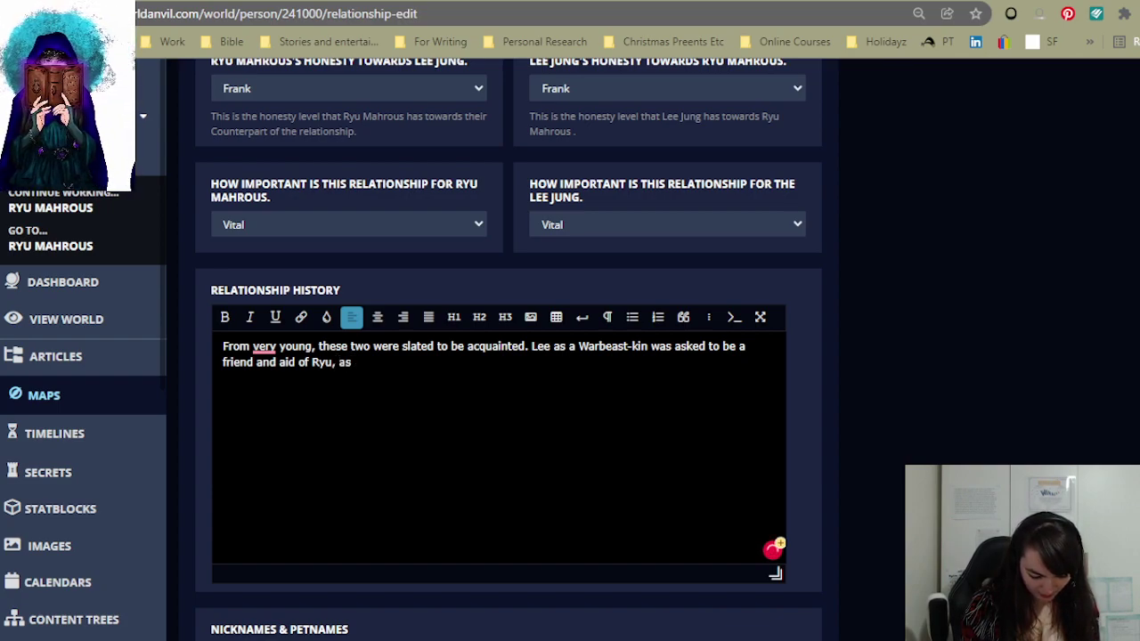
{"action": "type", "text": "generally w"}
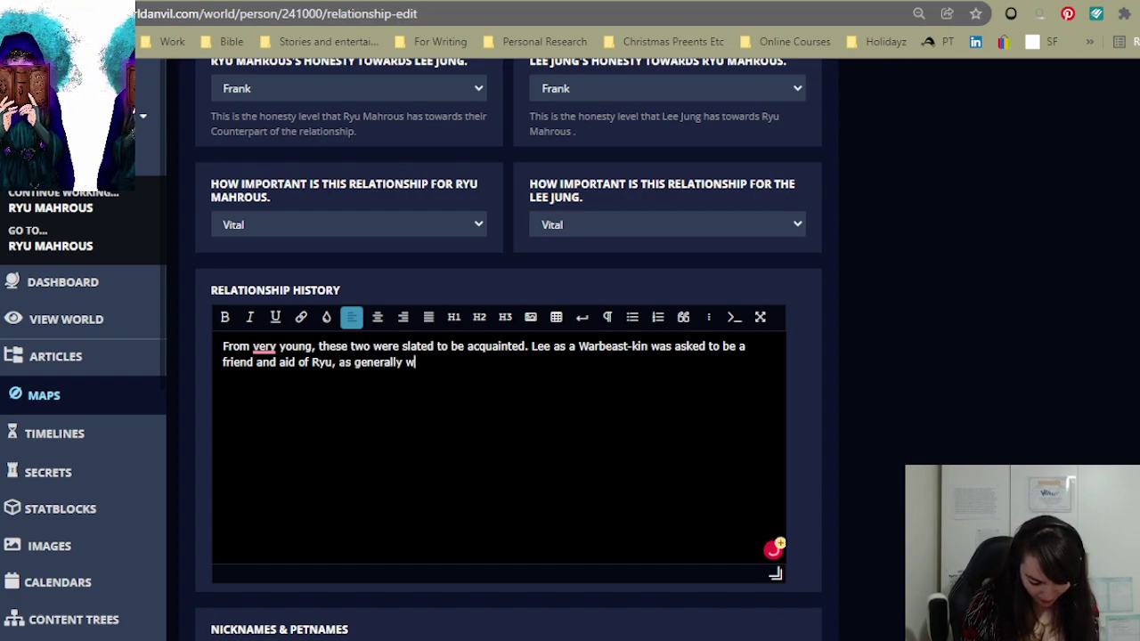
{"action": "type", "text": "ith the"}
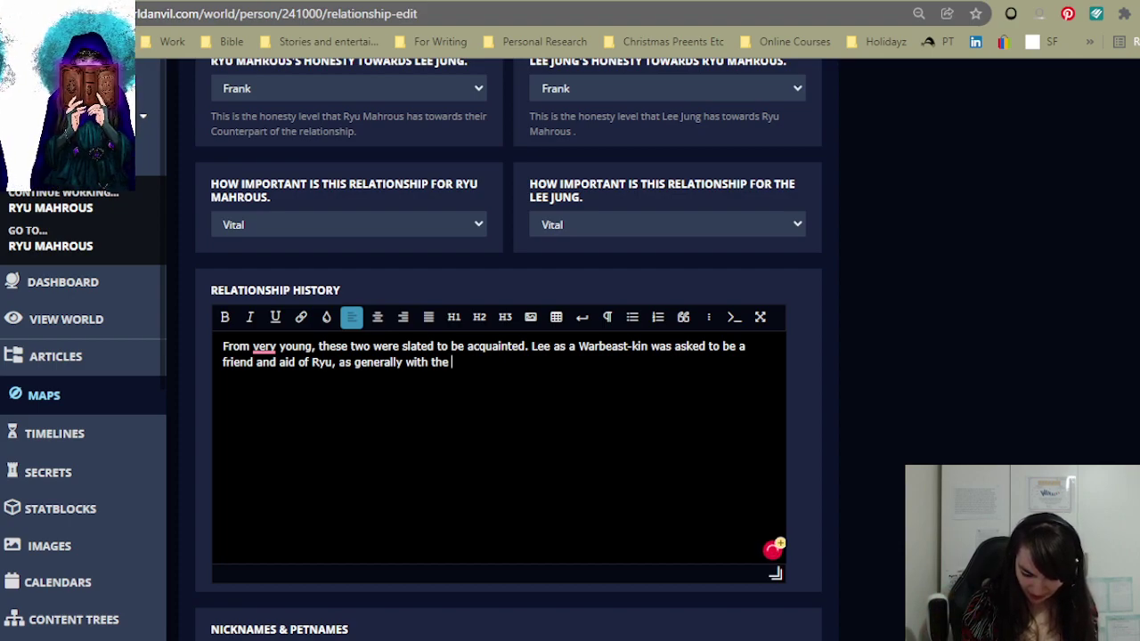
{"action": "key", "text": "BackSpace"}
{"action": "key", "text": "BackSpace"}
{"action": "key", "text": "BackSpace"}
{"action": "key", "text": "BackSpace"}
{"action": "key", "text": "BackSpace"}
{"action": "key", "text": "BackSpace"}
{"action": "key", "text": "BackSpace"}
{"action": "key", "text": "BackSpace"}
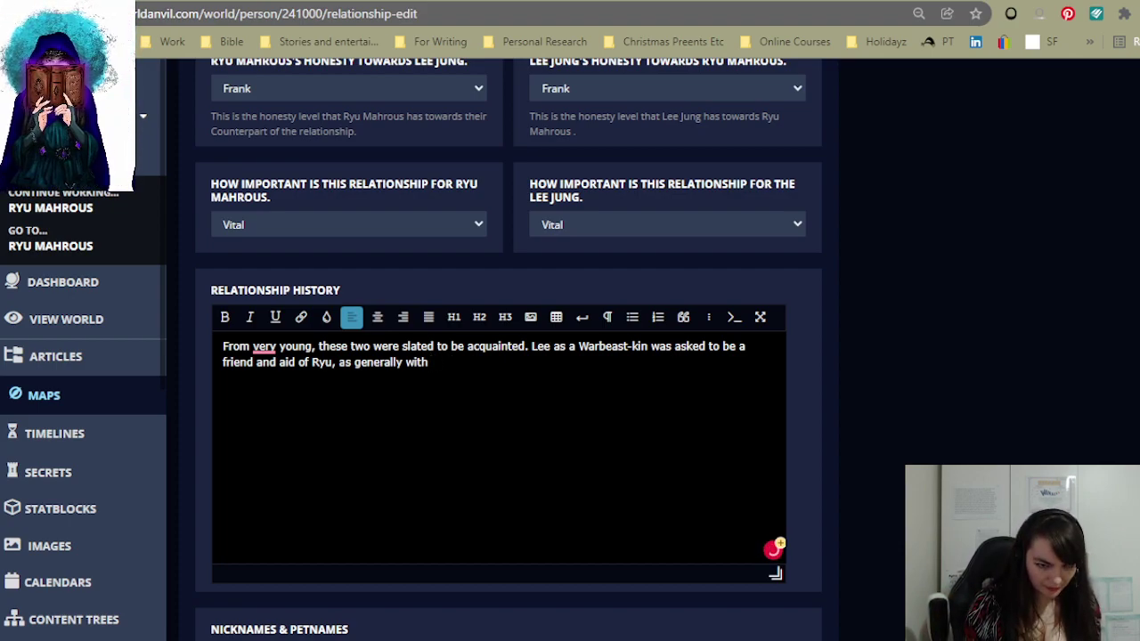
{"action": "key", "text": "BackSpace"}
{"action": "type", "text": "a"}
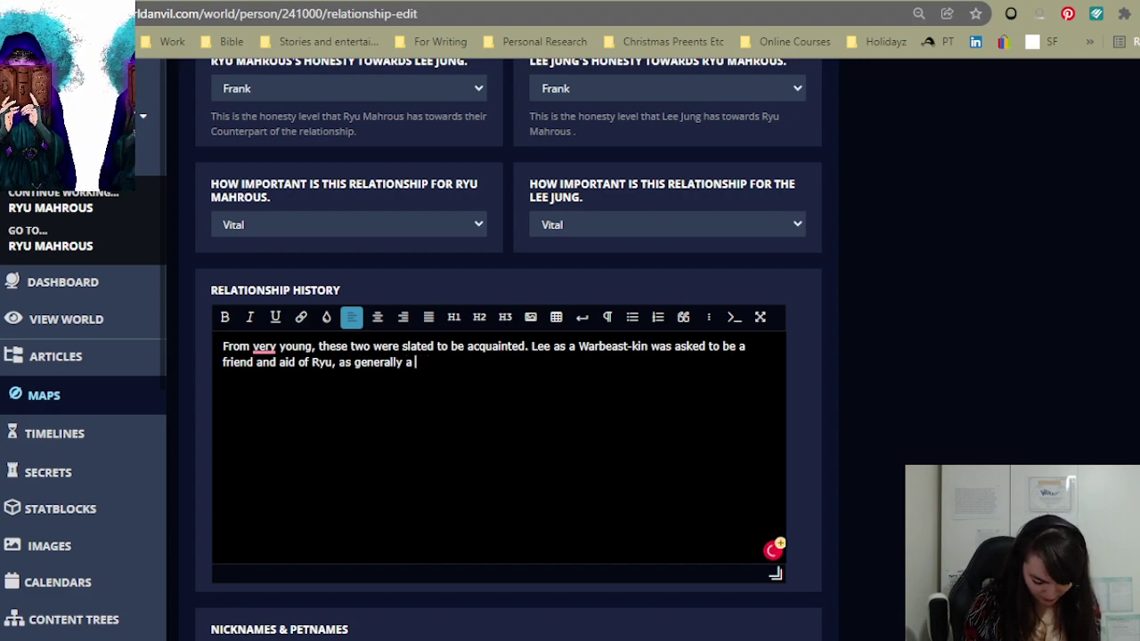
{"action": "type", "text": " King and his "}
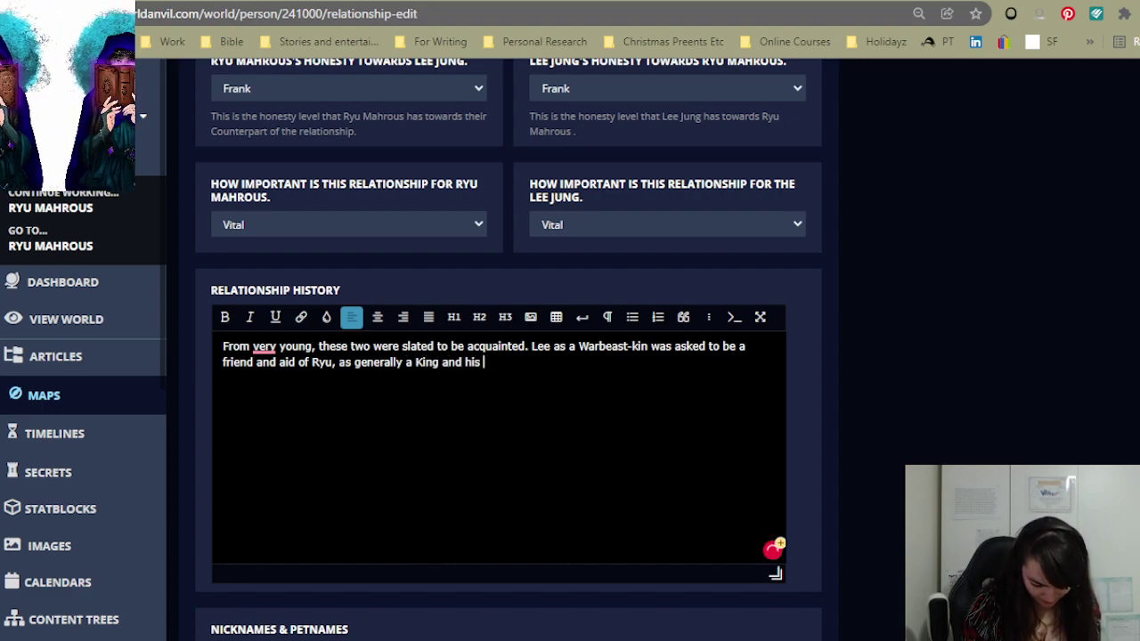
{"action": "type", "text": "family will"}
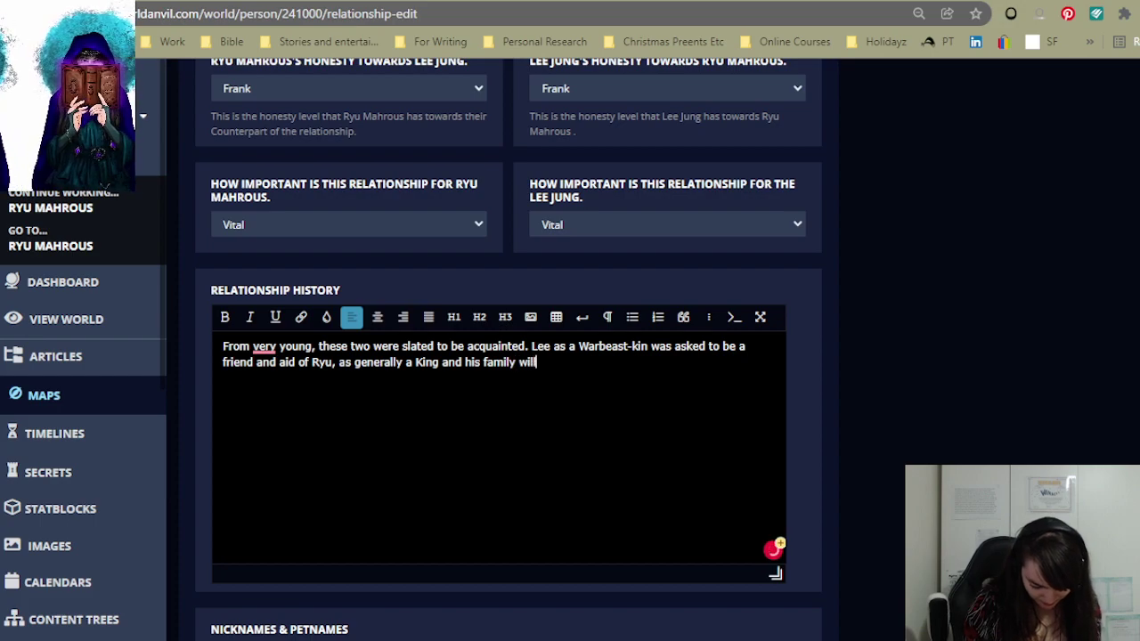
{"action": "type", "text": " have Warbeast"}
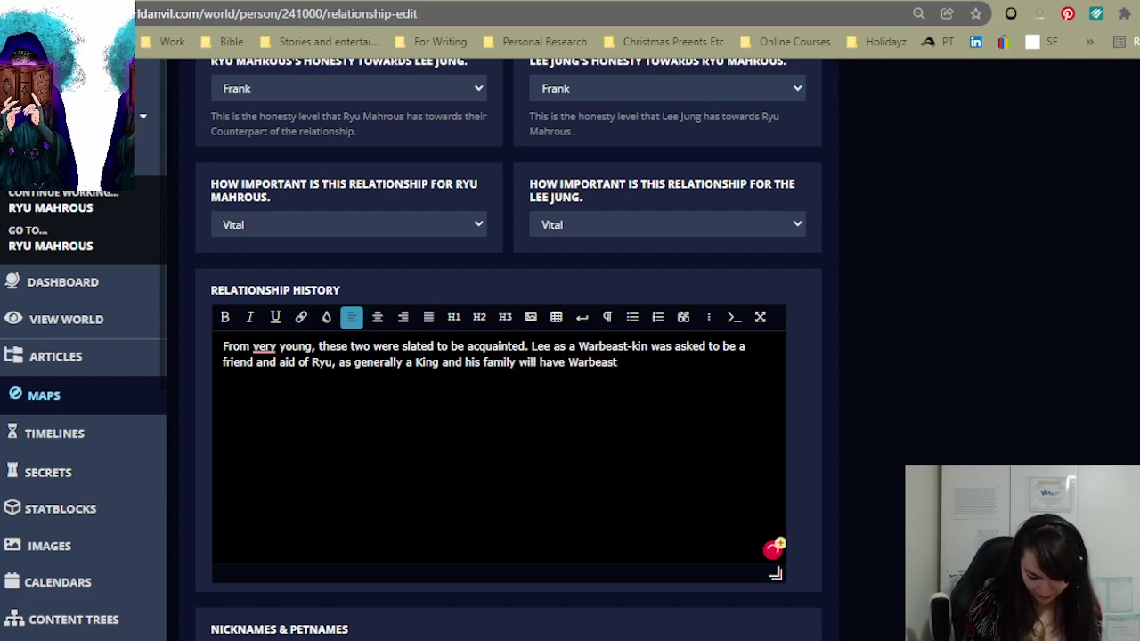
{"action": "type", "text": "-kin"}
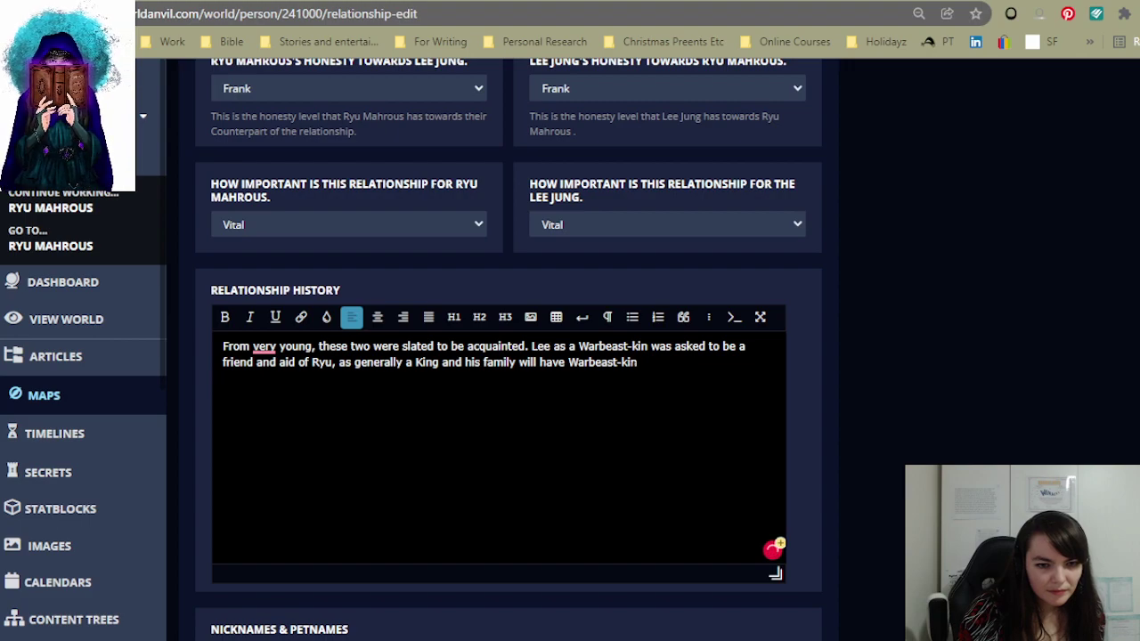
- Insert "Dragon-kin" before "King" in the relationship history and end the sentence with "close aides."
{"action": "left_click", "coordinate": [415, 362]}
{"action": "type", "text": "Dragon-kin"}
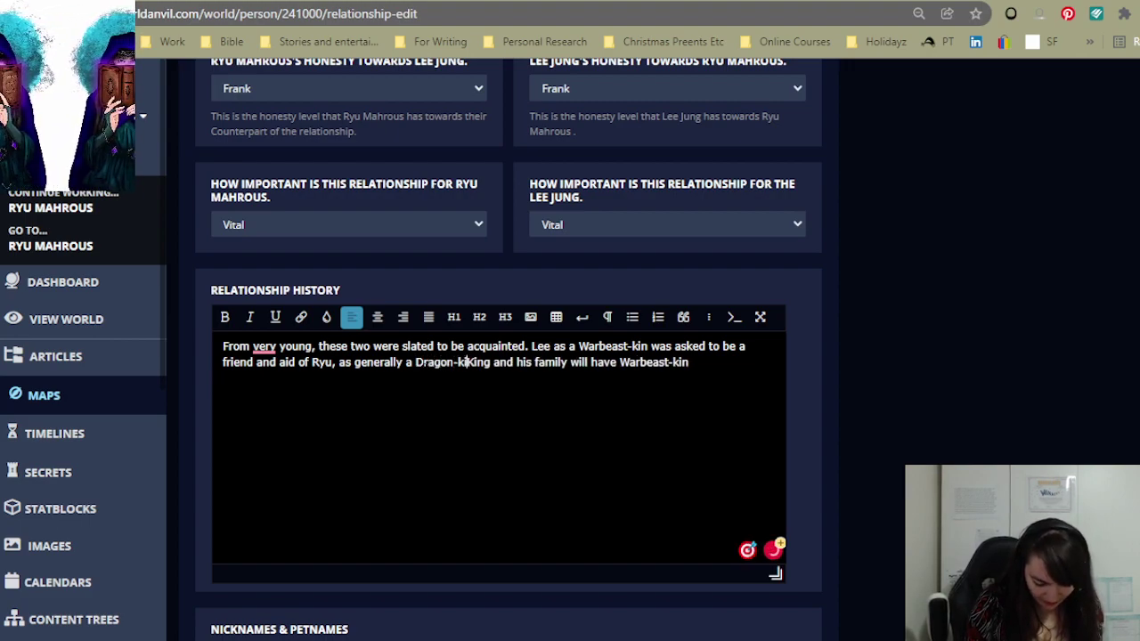
{"action": "left_click", "coordinate": [700, 362]}
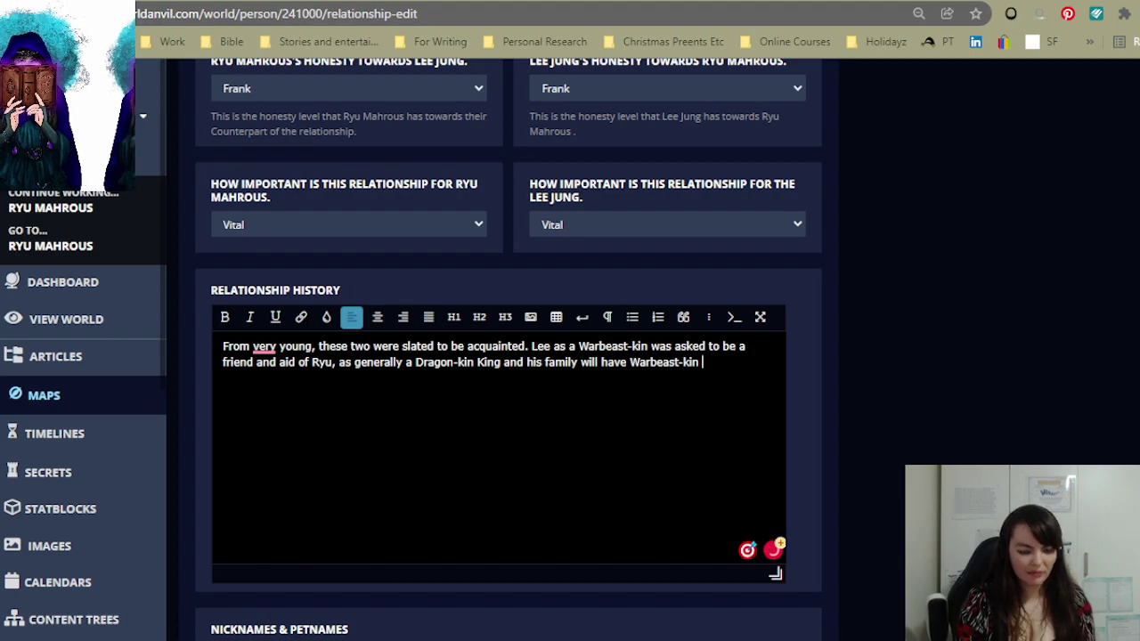
{"action": "type", "text": "close aides."}
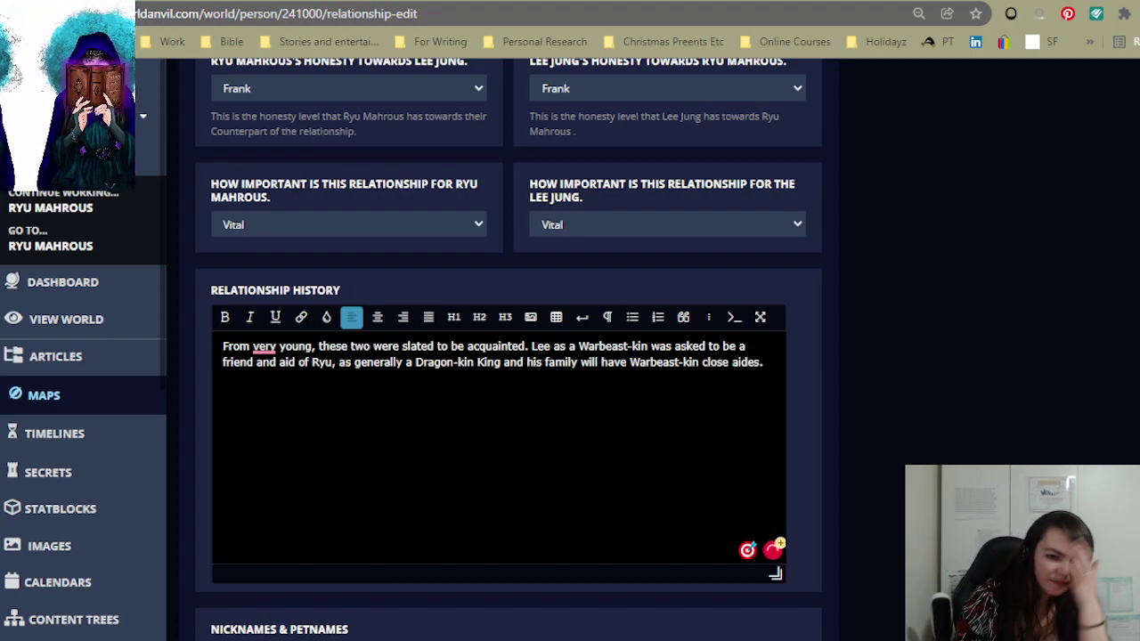
- Save the changes to the relationship between the student and the aide
{"action": "scroll", "coordinate": [660, 436], "scroll_direction": "down", "scroll_amount": 2}
{"action": "scroll", "coordinate": [672, 436], "scroll_direction": "up", "scroll_amount": 4}
{"action": "scroll", "coordinate": [672, 436], "scroll_direction": "up", "scroll_amount": 10}
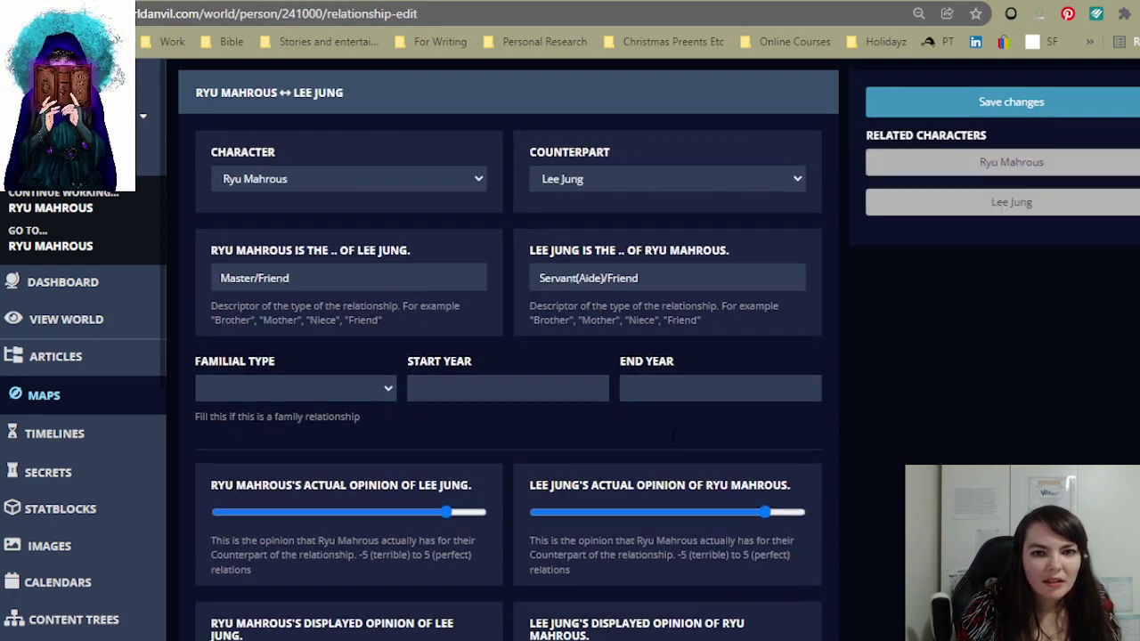
{"action": "left_click", "coordinate": [1012, 283]}
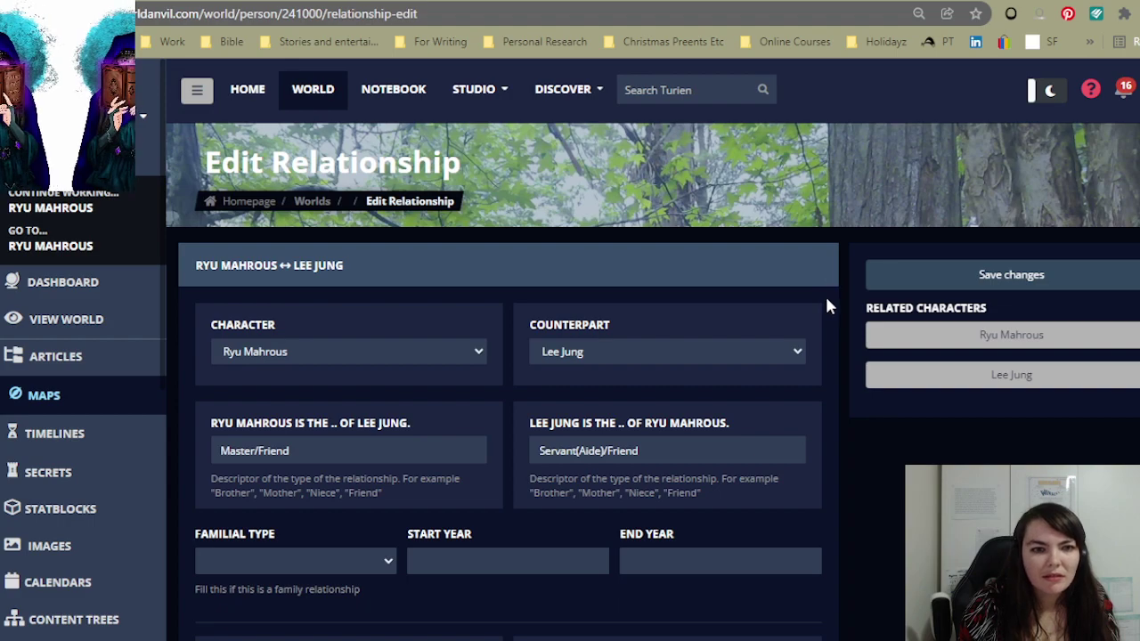
- Save the character article and view its published page to check the parents and the relationship history with the aide
{"action": "scroll", "coordinate": [919, 290], "scroll_direction": "up", "scroll_amount": 3}
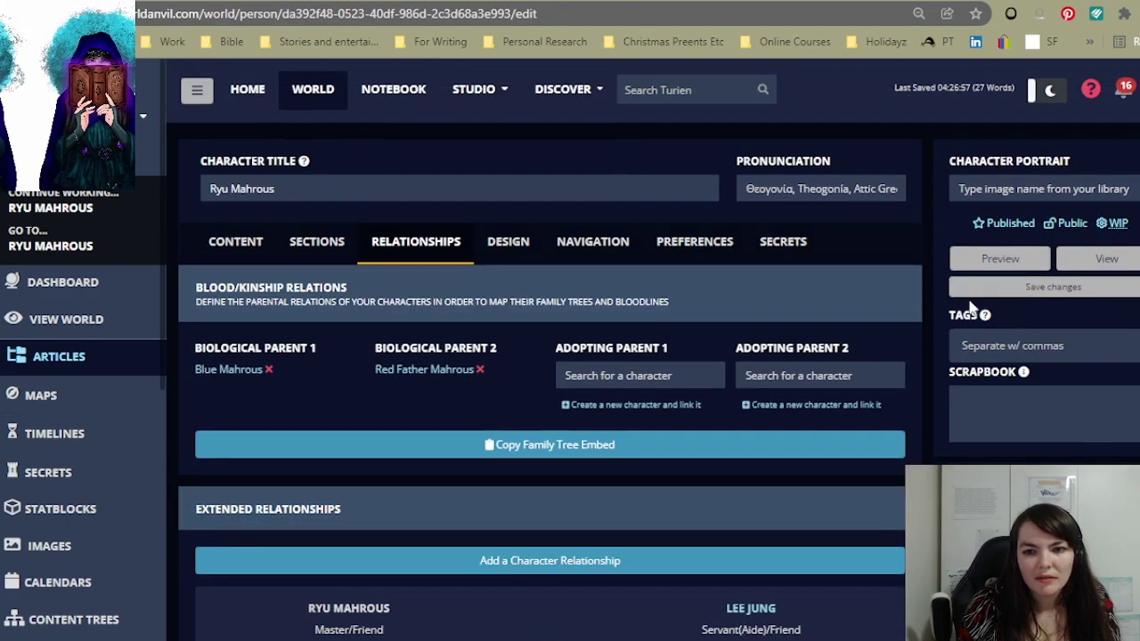
{"action": "left_click", "coordinate": [1042, 286]}
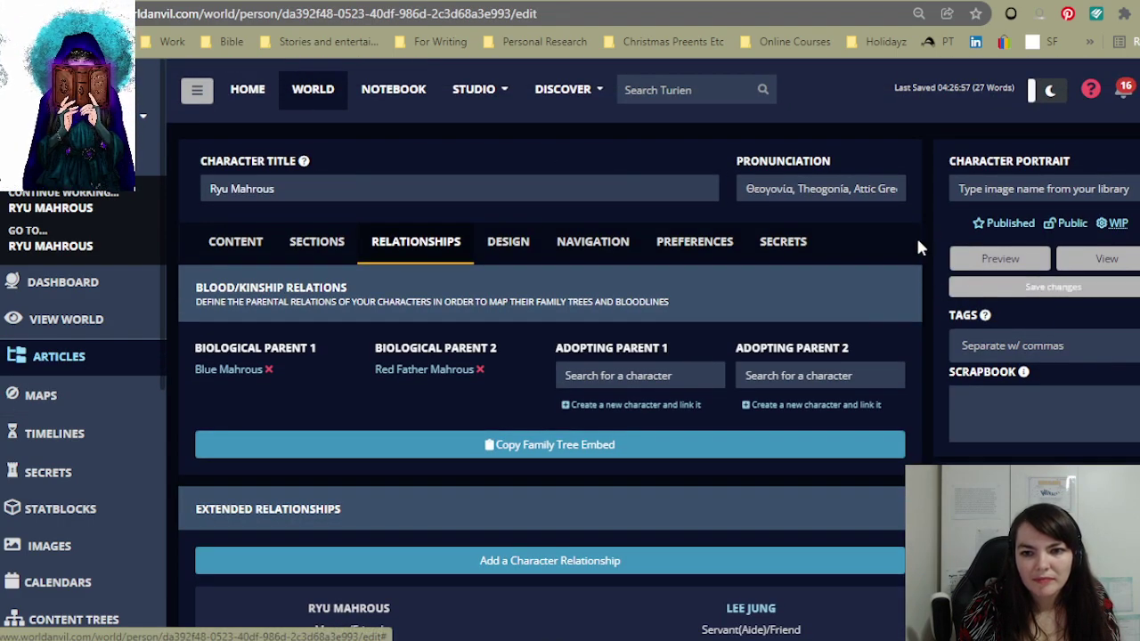
{"action": "left_click", "coordinate": [1103, 259]}
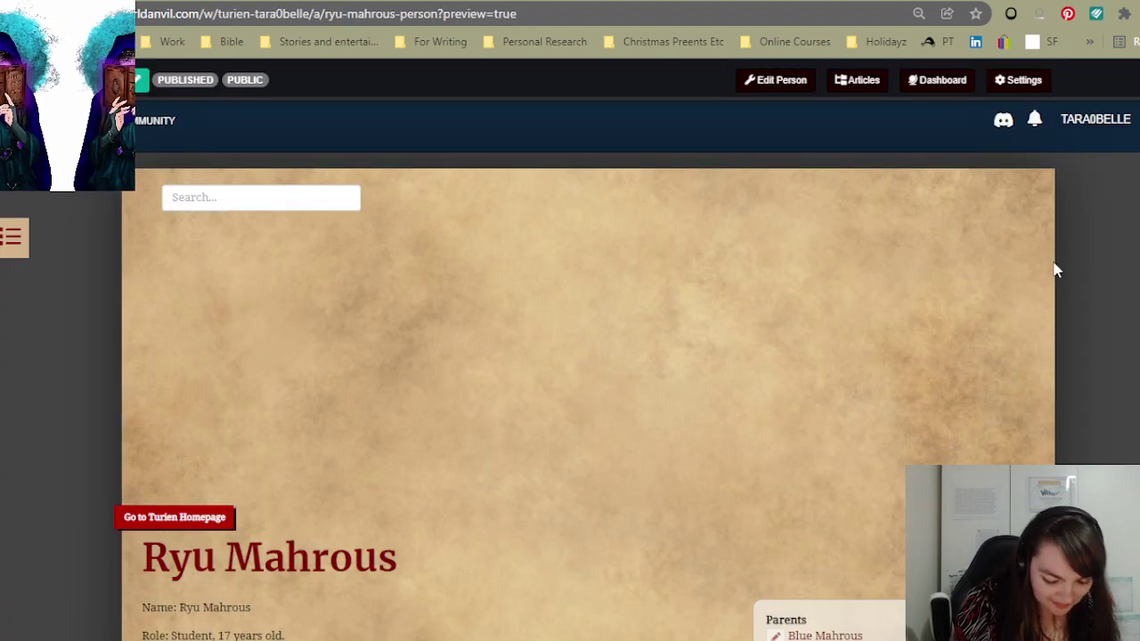
{"action": "scroll", "coordinate": [704, 396], "scroll_direction": "down", "scroll_amount": 3}
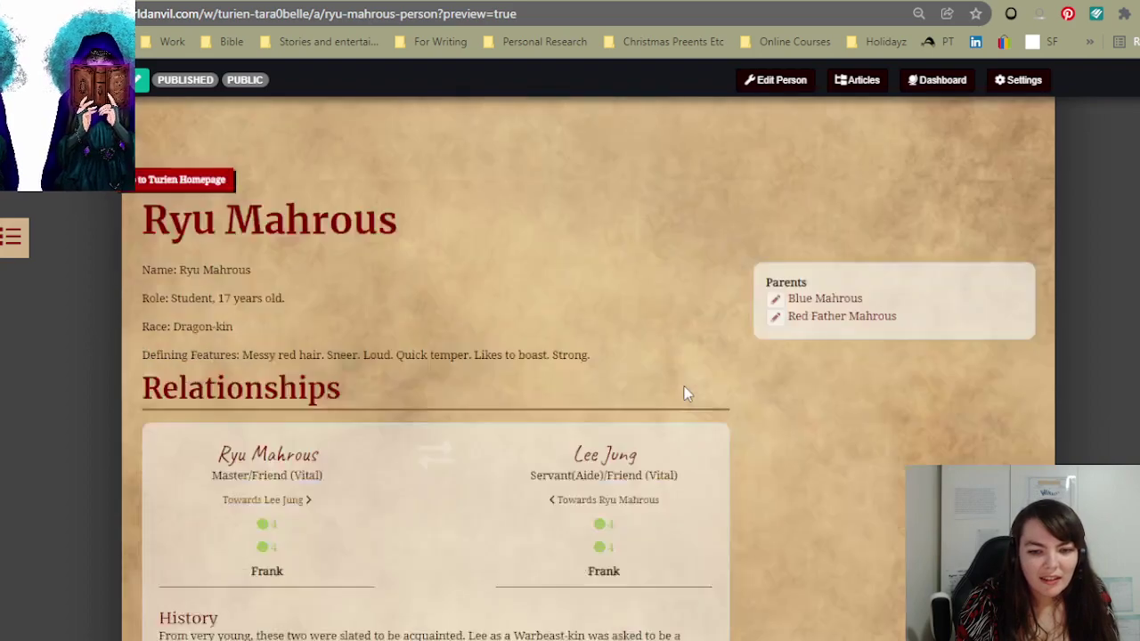
{"action": "scroll", "coordinate": [685, 393], "scroll_direction": "down", "scroll_amount": 1}
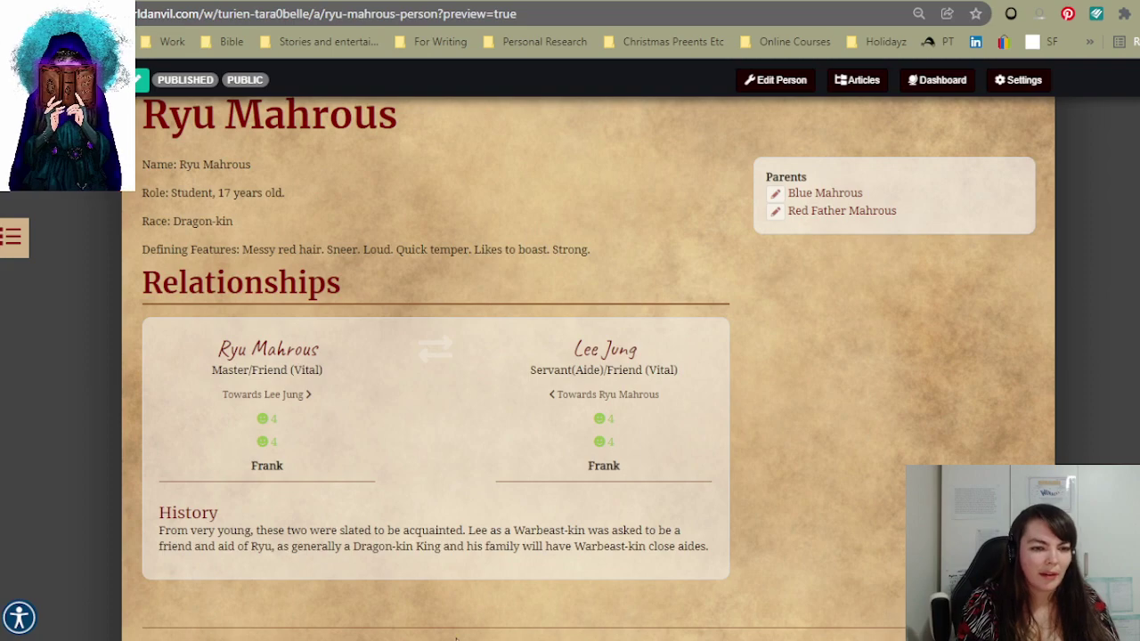
{"action": "scroll", "coordinate": [814, 458], "scroll_direction": "down", "scroll_amount": 1}
{"action": "scroll", "coordinate": [822, 458], "scroll_direction": "up", "scroll_amount": 1}
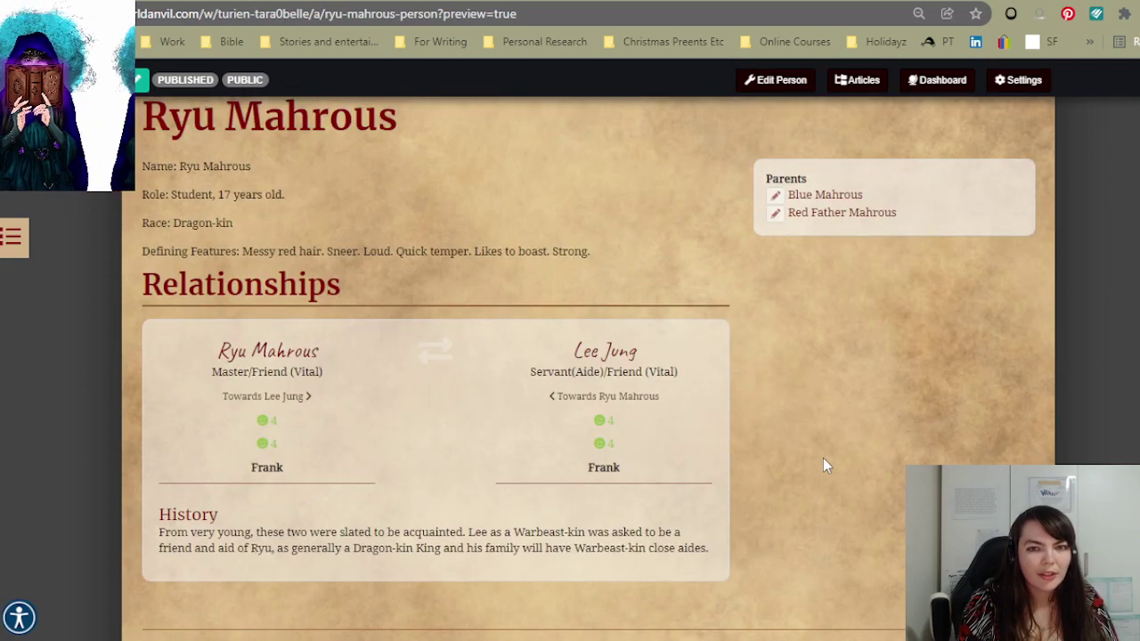
{"action": "scroll", "coordinate": [822, 458], "scroll_direction": "up", "scroll_amount": 1}
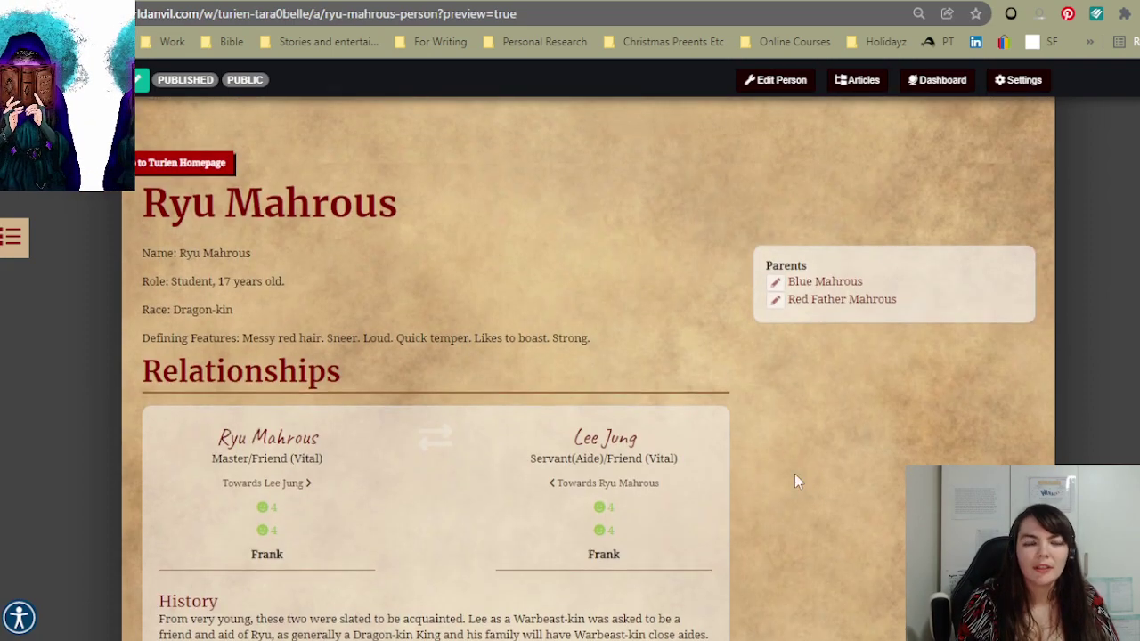
- Reopen the student's character article for editing and show its template-specific prompts and connections
{"action": "left_click", "coordinate": [795, 82]}
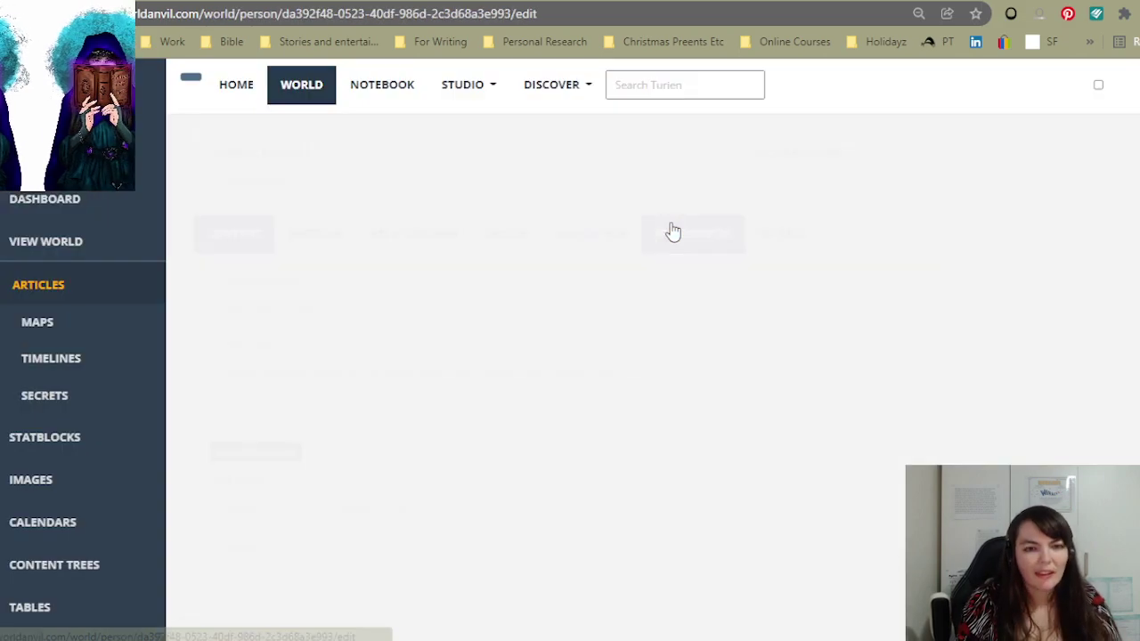
{"action": "scroll", "coordinate": [659, 353], "scroll_direction": "down", "scroll_amount": 1}
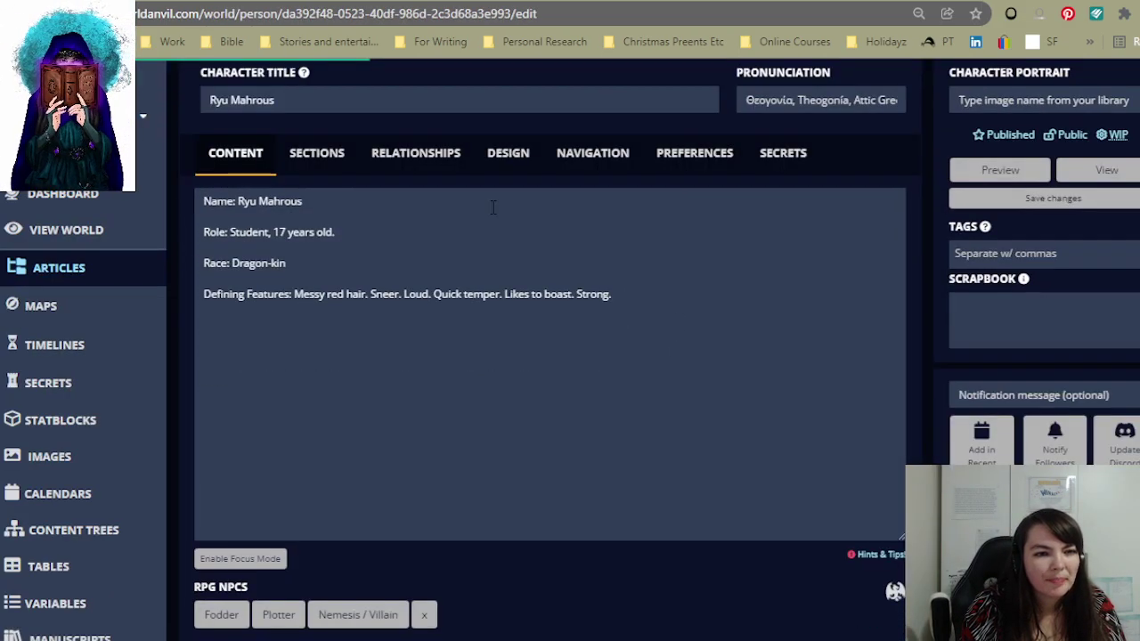
{"action": "scroll", "coordinate": [160, 356], "scroll_direction": "up", "scroll_amount": 2}
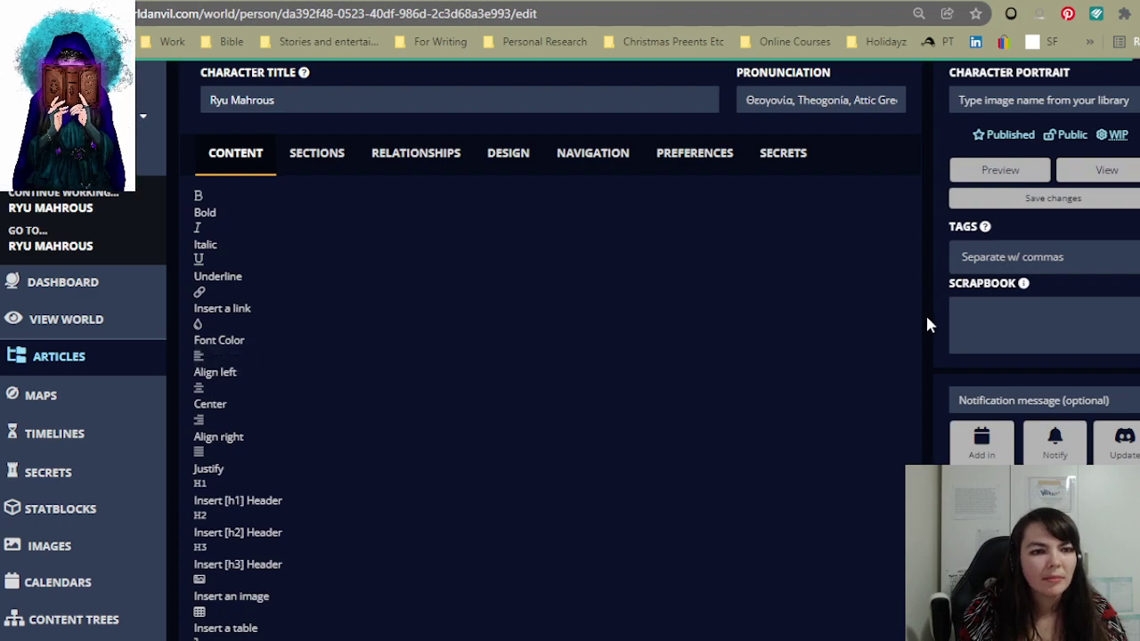
{"action": "scroll", "coordinate": [929, 320], "scroll_direction": "down", "scroll_amount": 4}
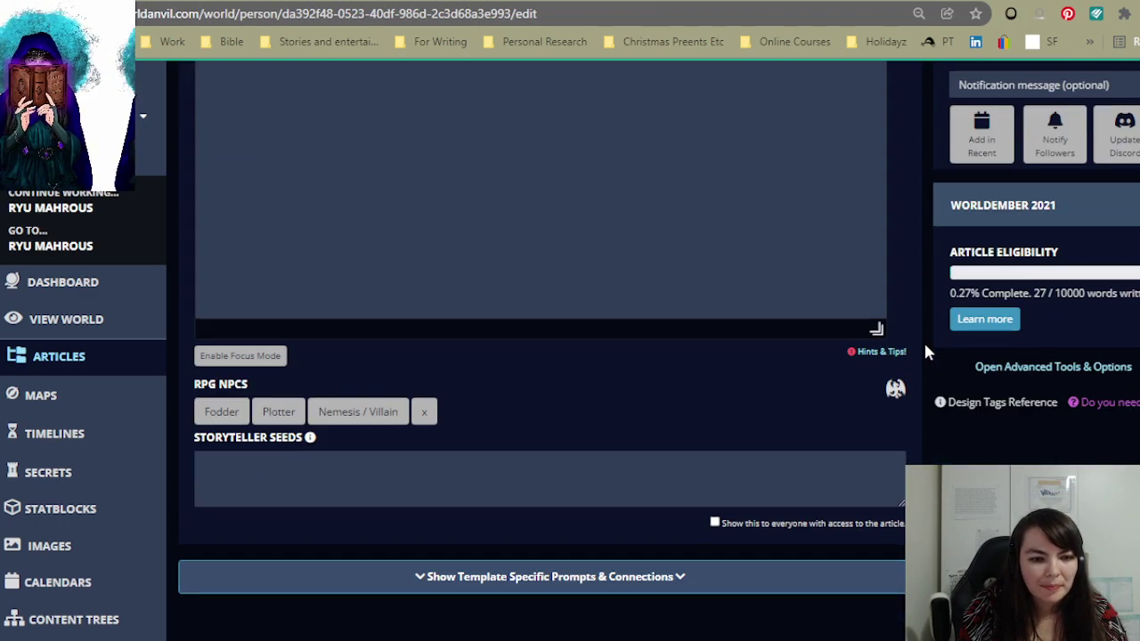
{"action": "left_click", "coordinate": [552, 577]}
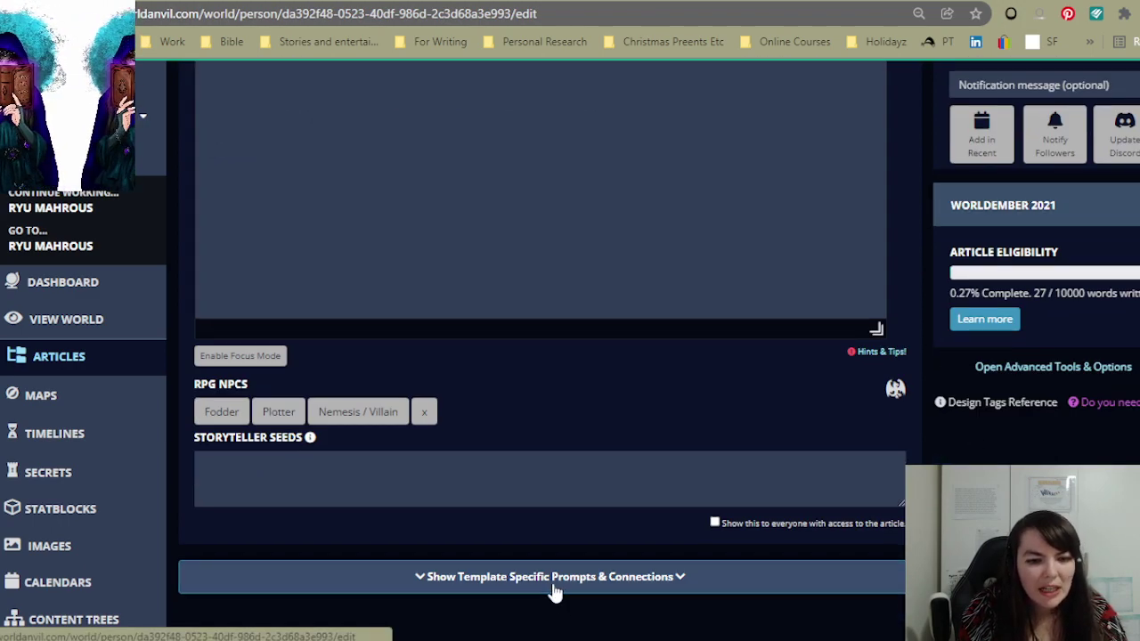
- Look through the generic character prompts on presentation, origins, current state, birth and death, and compare them with the article's content
{"action": "scroll", "coordinate": [674, 391], "scroll_direction": "down", "scroll_amount": 6}
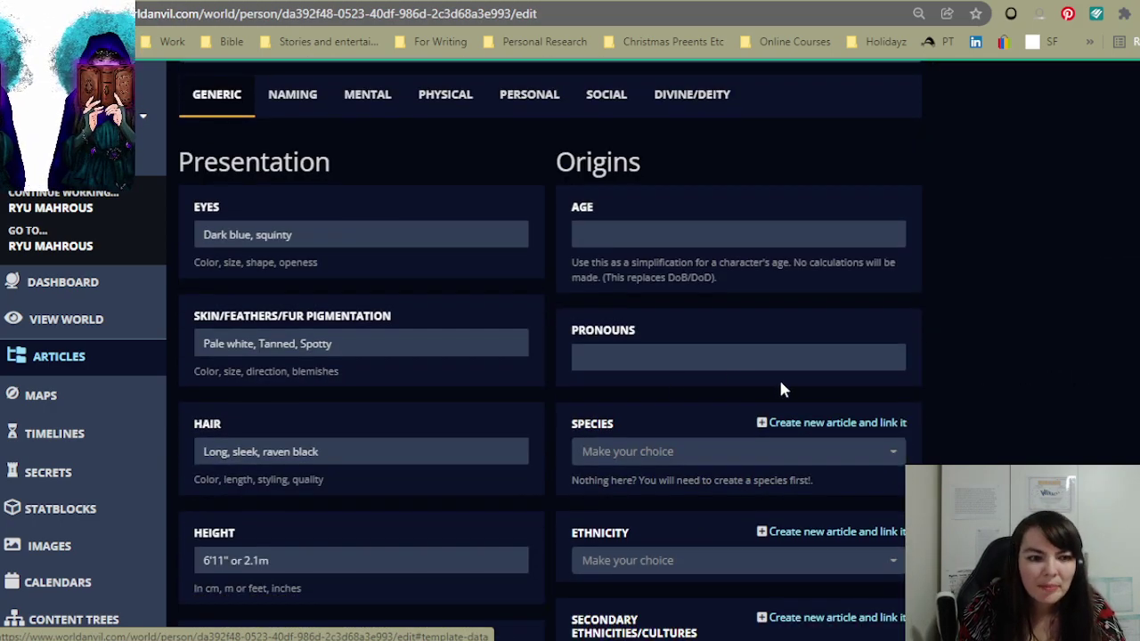
{"action": "scroll", "coordinate": [941, 323], "scroll_direction": "down", "scroll_amount": 12}
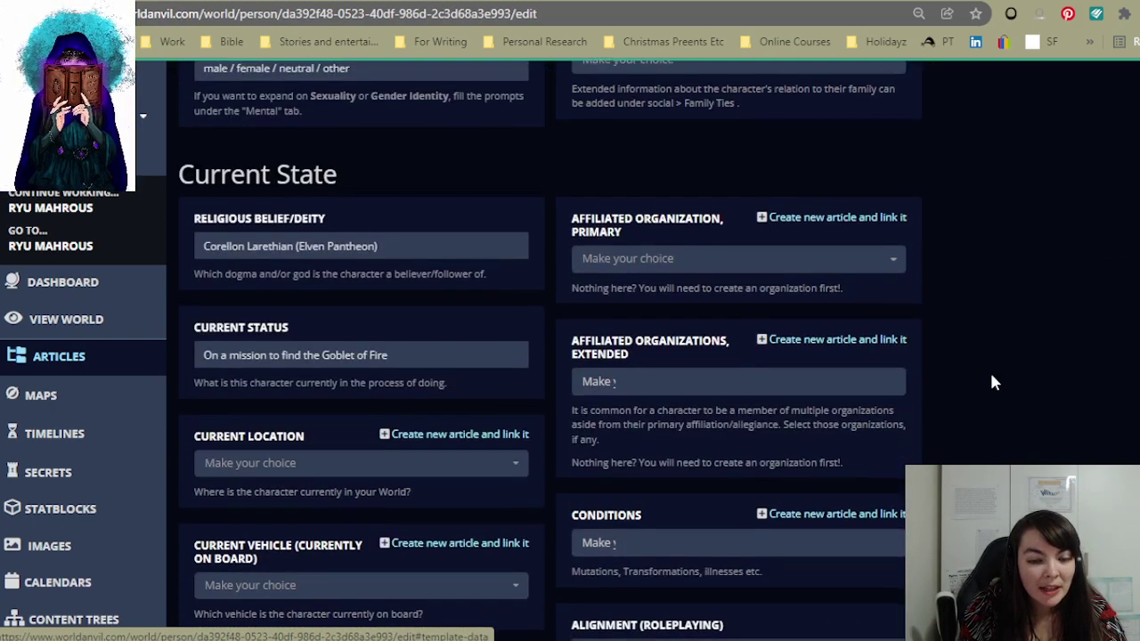
{"action": "scroll", "coordinate": [995, 383], "scroll_direction": "down", "scroll_amount": 4}
{"action": "scroll", "coordinate": [995, 383], "scroll_direction": "up", "scroll_amount": 8}
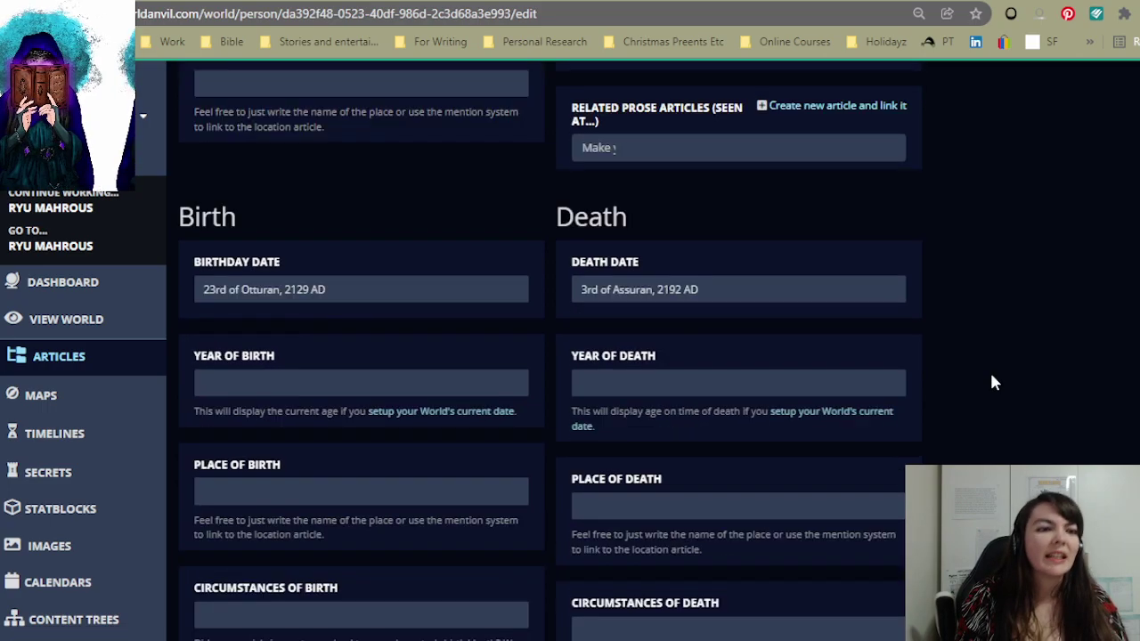
{"action": "scroll", "coordinate": [995, 383], "scroll_direction": "up", "scroll_amount": 9}
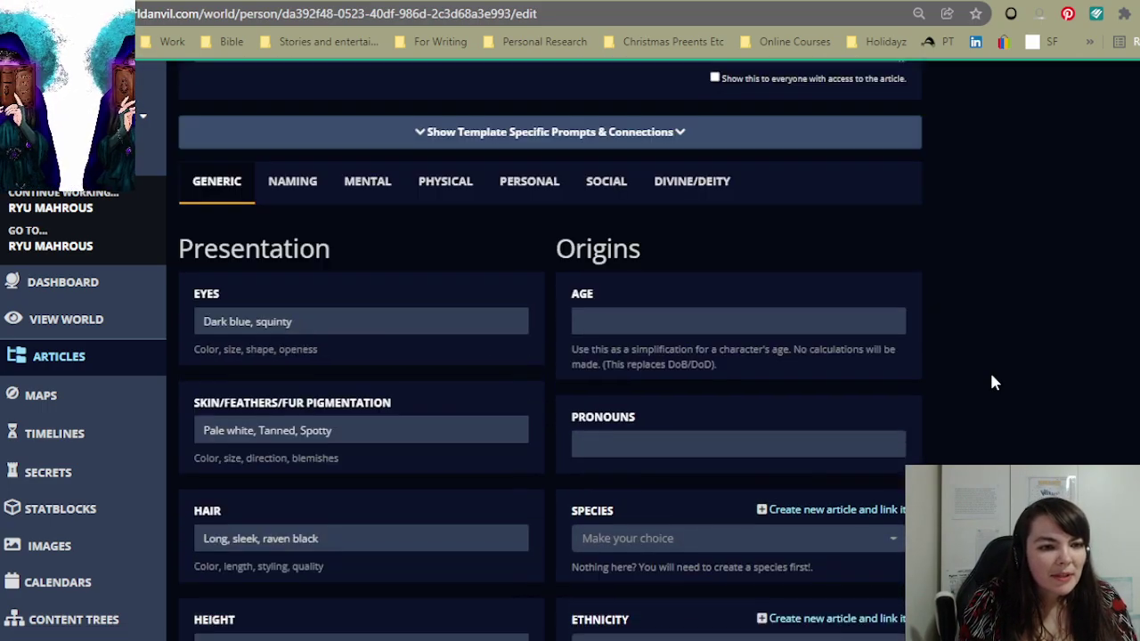
{"action": "scroll", "coordinate": [994, 382], "scroll_direction": "down", "scroll_amount": 2}
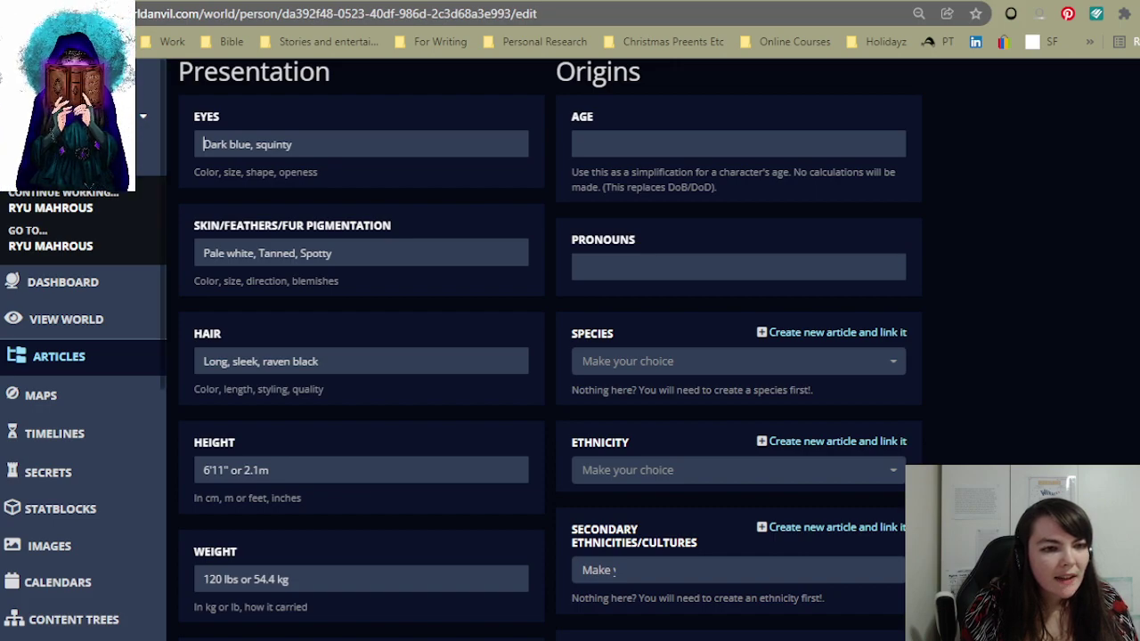
{"action": "scroll", "coordinate": [915, 237], "scroll_direction": "up", "scroll_amount": 10}
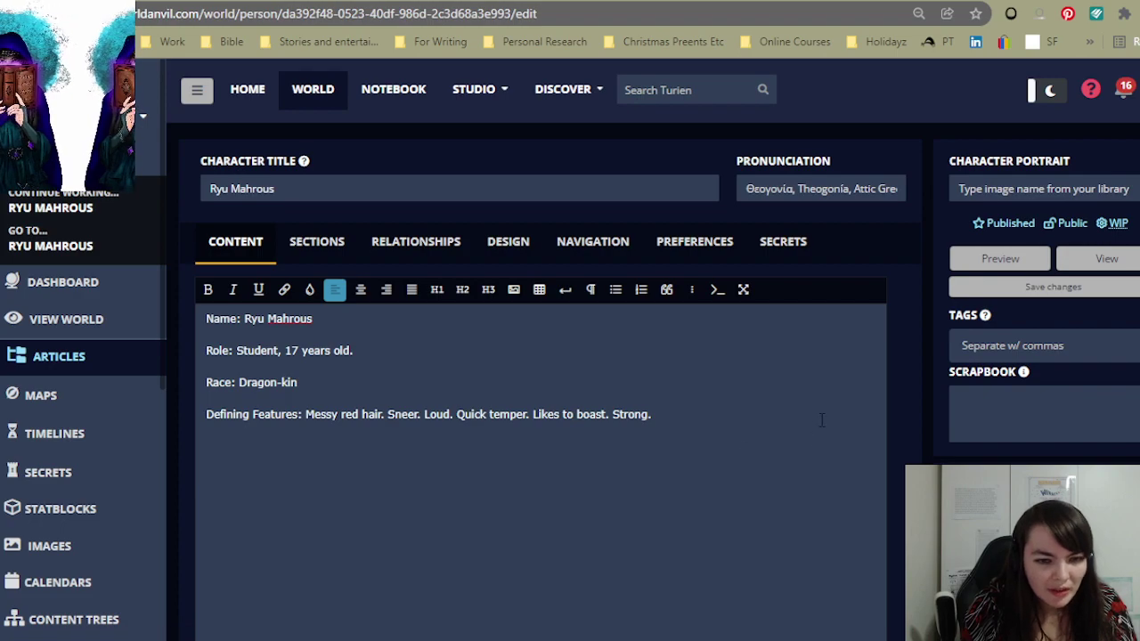
{"action": "scroll", "coordinate": [922, 422], "scroll_direction": "down", "scroll_amount": 10}
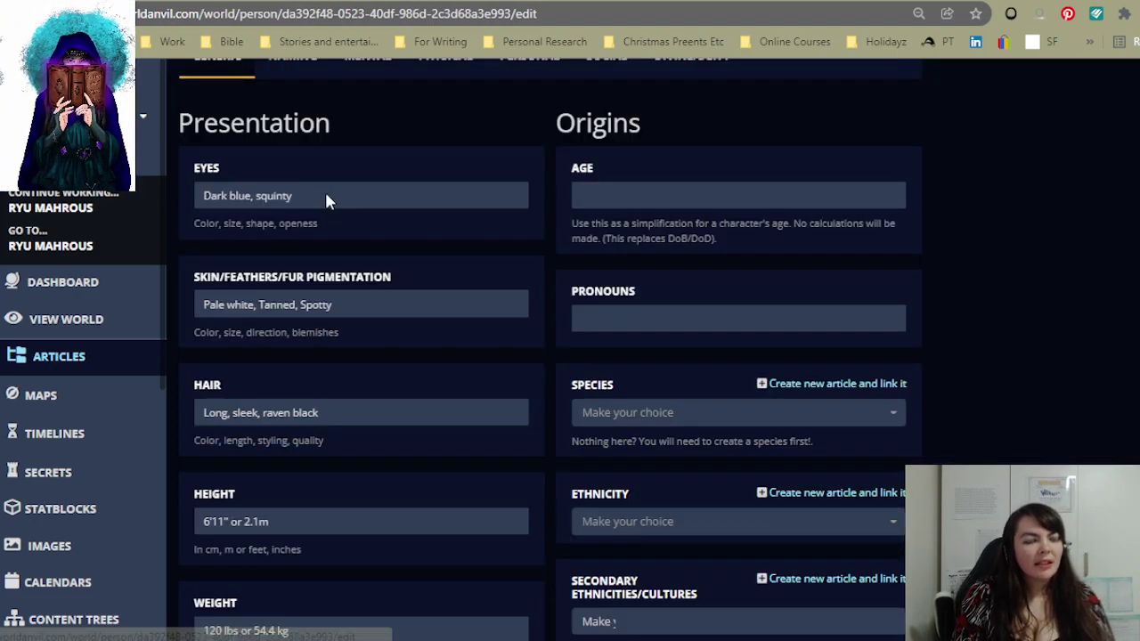
{"action": "scroll", "coordinate": [328, 203], "scroll_direction": "up", "scroll_amount": 5}
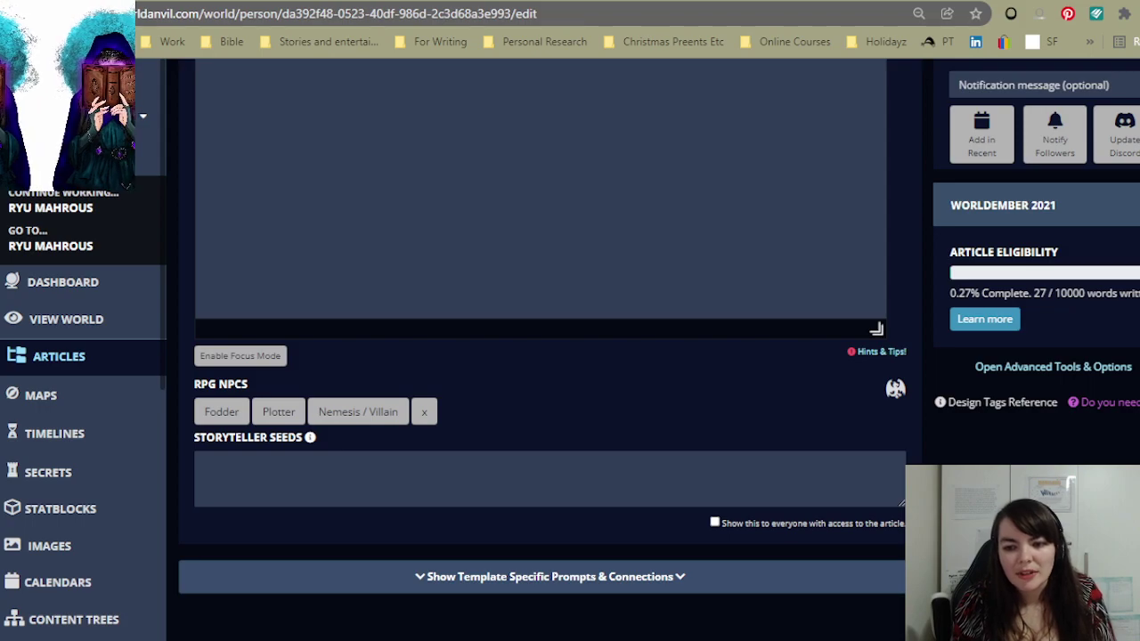
- Fill in the character's presentation prompts with eyes "Dark red", skin pigmentation "Scales" and hair "Red"
{"action": "left_click", "coordinate": [438, 579]}
{"action": "scroll", "coordinate": [613, 414], "scroll_direction": "down", "scroll_amount": 6}
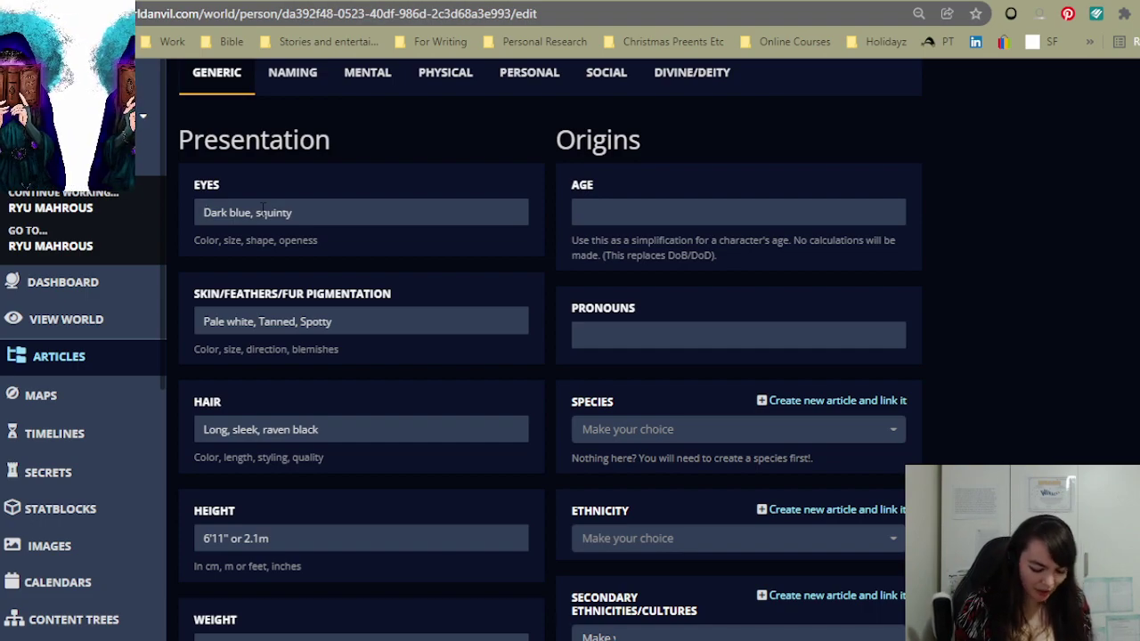
{"action": "type", "text": "Dark red"}
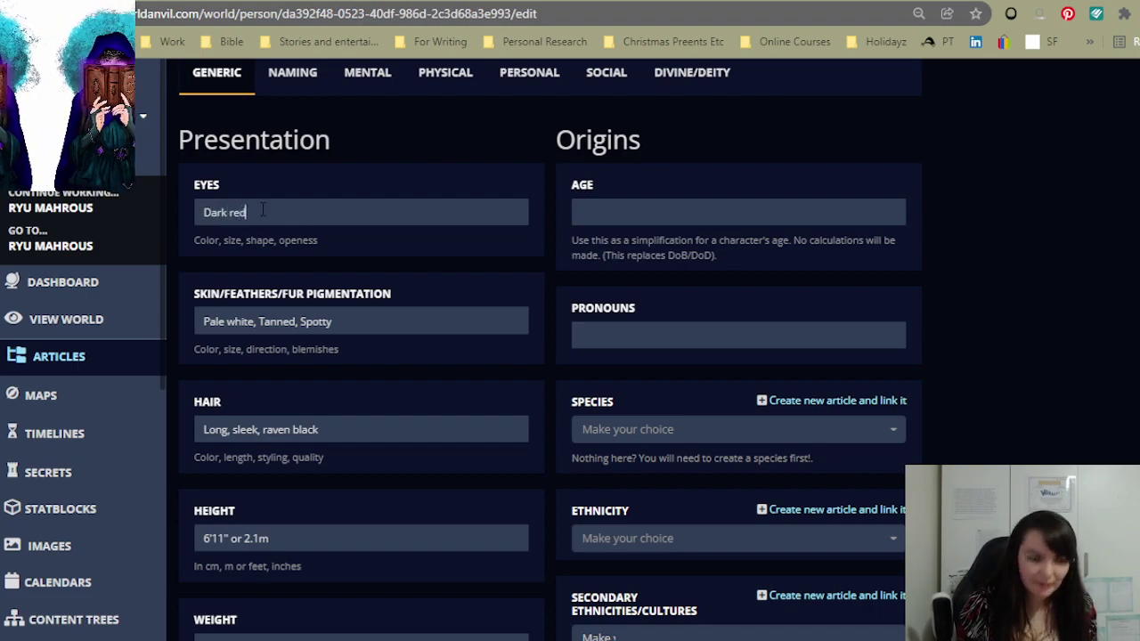
{"action": "left_click", "coordinate": [311, 325]}
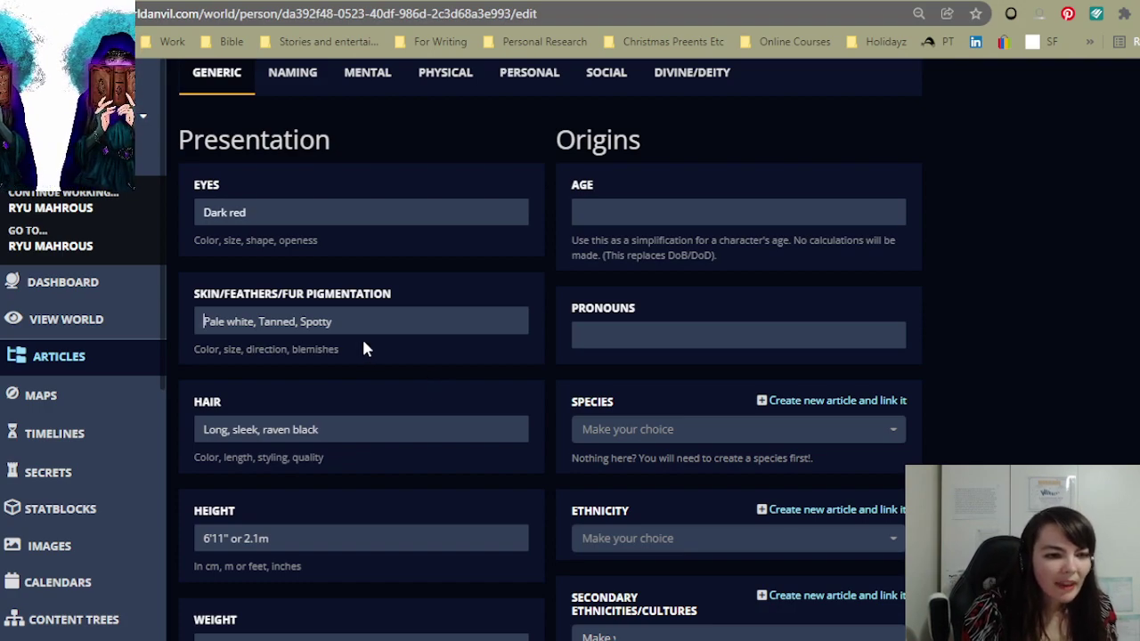
{"action": "key", "text": "ctrl+a"}
{"action": "type", "text": "Scales"}
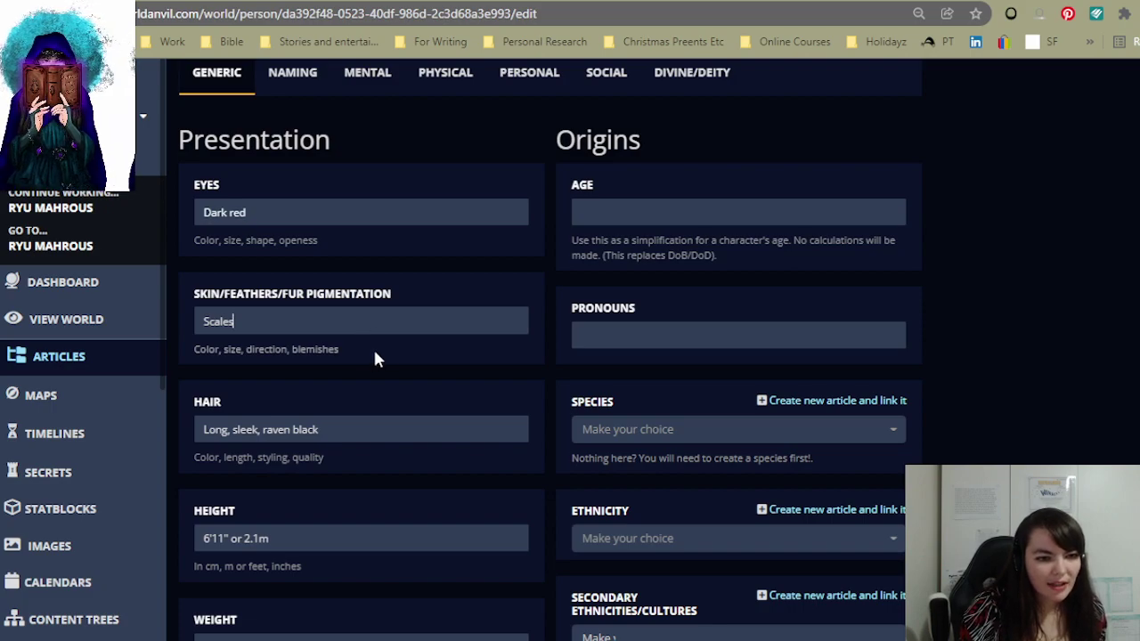
{"action": "key", "text": "Tab"}
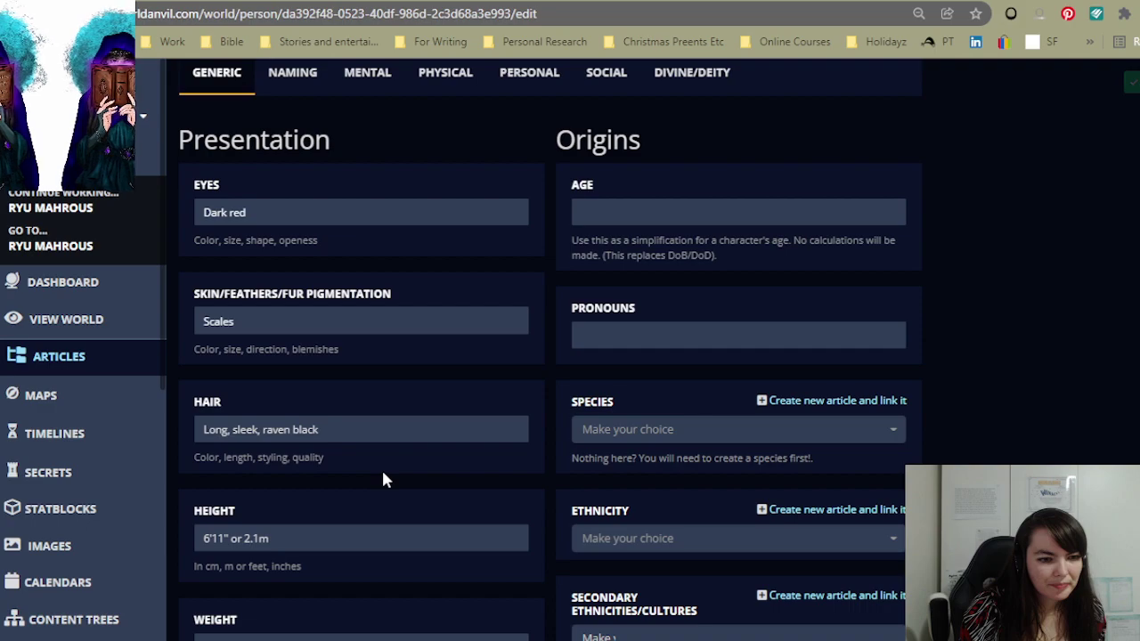
{"action": "key", "text": "ctrl+a"}
{"action": "type", "text": "Red"}
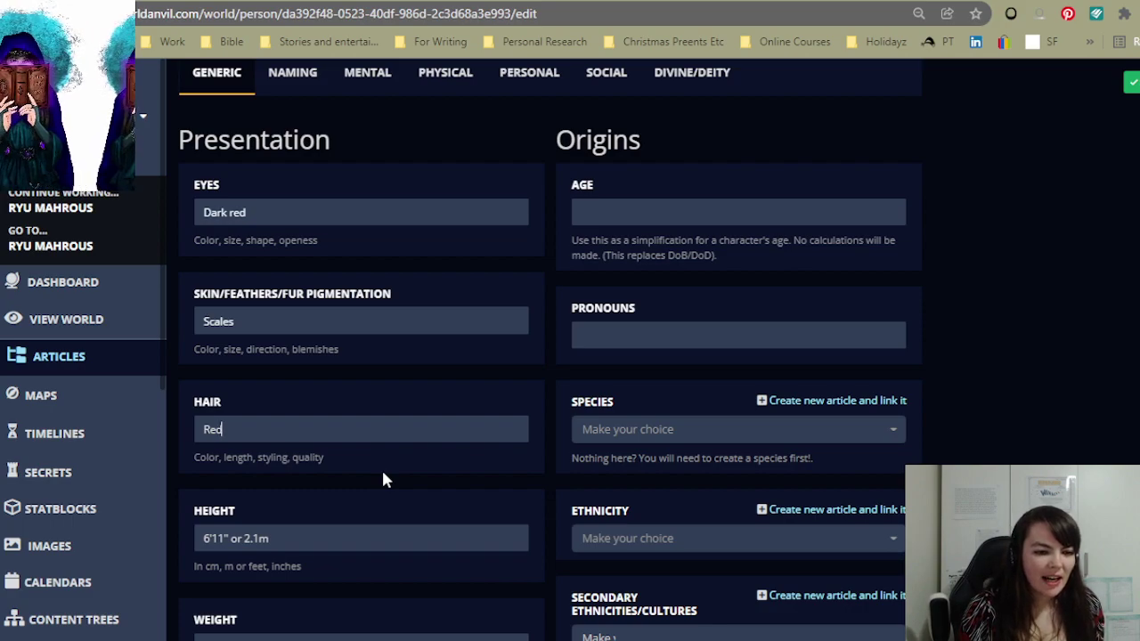
- Set the character's age to 17 and the pronouns to "He/him"
{"action": "left_click", "coordinate": [615, 210]}
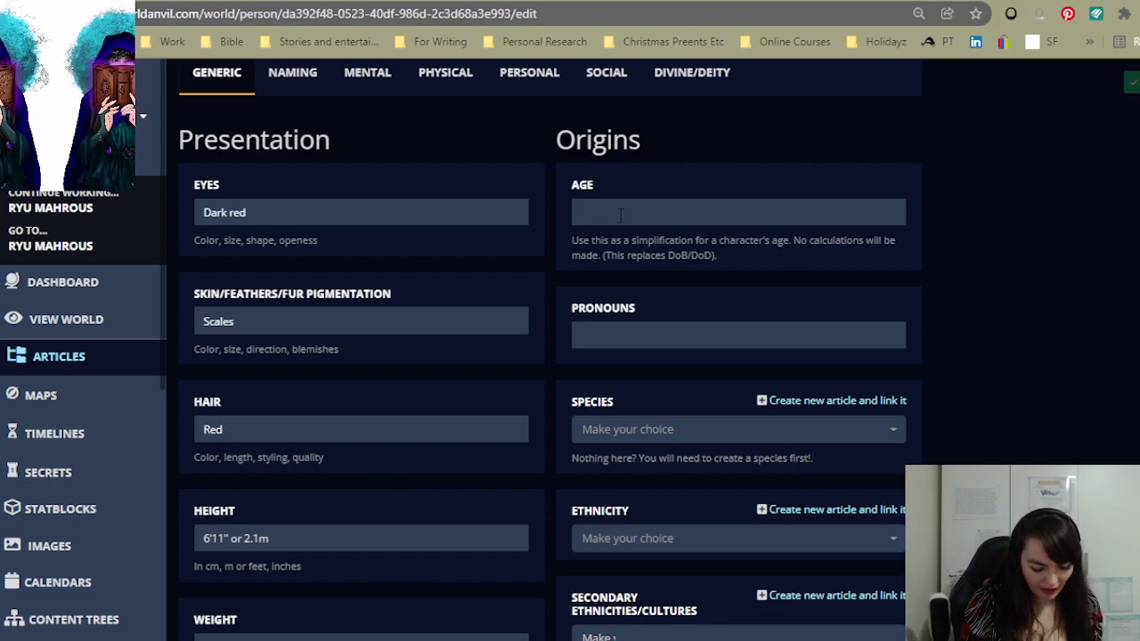
{"action": "type", "text": "17"}
{"action": "left_click", "coordinate": [634, 335]}
{"action": "type", "text": "He/him"}
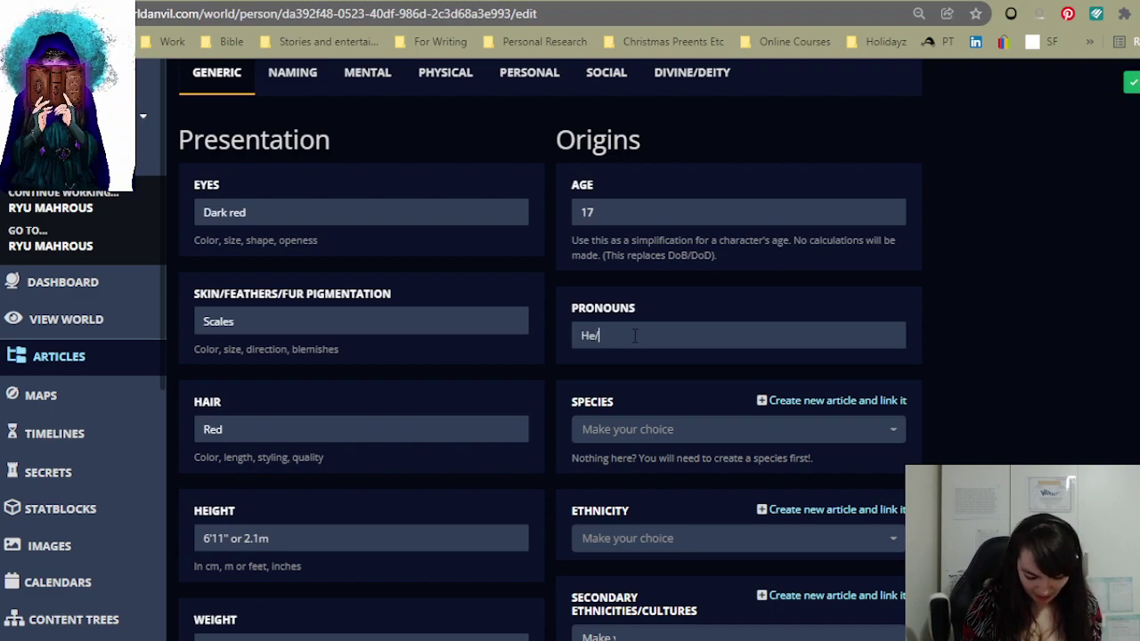
- Check the species choices and set the character's ethnicity to Beast-kin
{"action": "left_click", "coordinate": [672, 430]}
{"action": "left_click", "coordinate": [673, 435]}
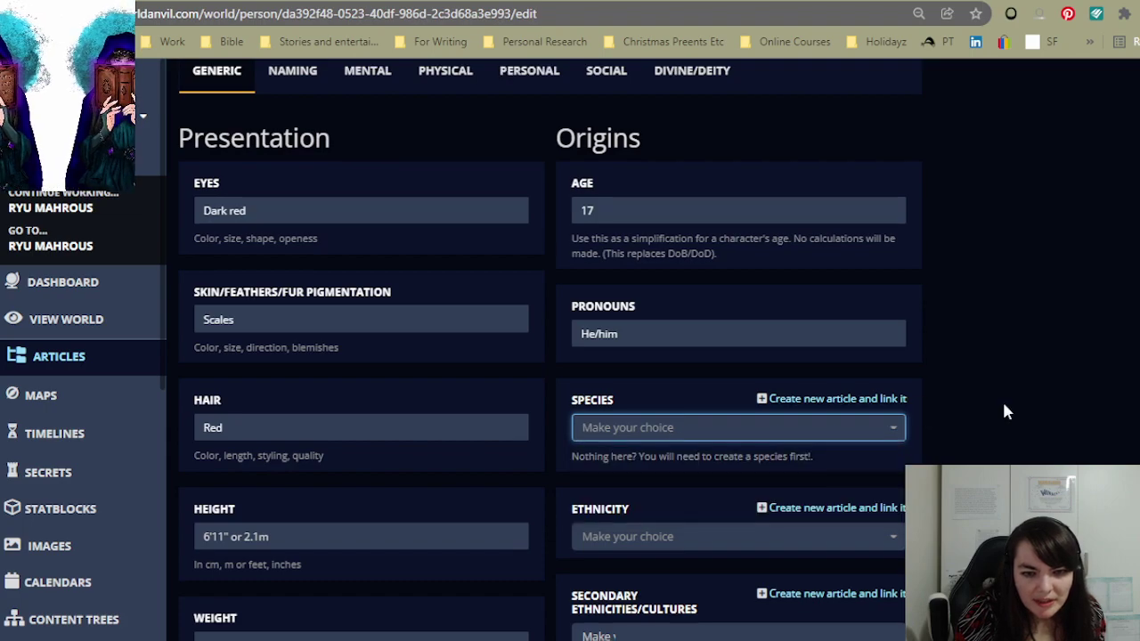
{"action": "scroll", "coordinate": [1002, 407], "scroll_direction": "down", "scroll_amount": 2}
{"action": "left_click", "coordinate": [841, 366]}
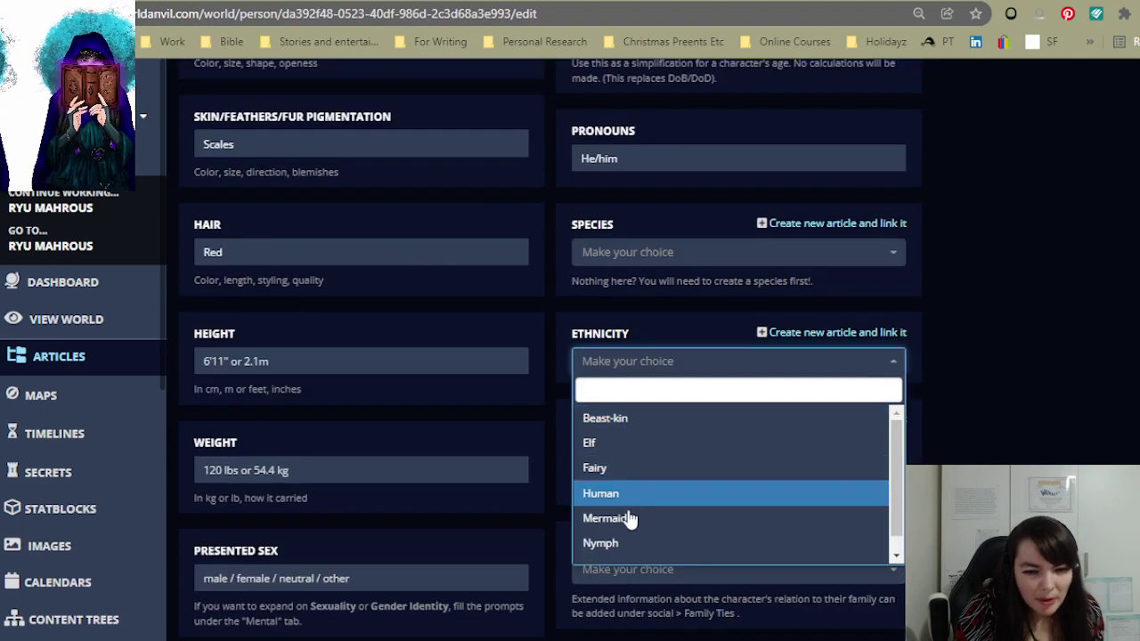
{"action": "scroll", "coordinate": [641, 507], "scroll_direction": "down", "scroll_amount": 1}
{"action": "scroll", "coordinate": [636, 462], "scroll_direction": "up", "scroll_amount": 1}
{"action": "left_click", "coordinate": [631, 415]}
{"action": "left_click", "coordinate": [950, 416]}
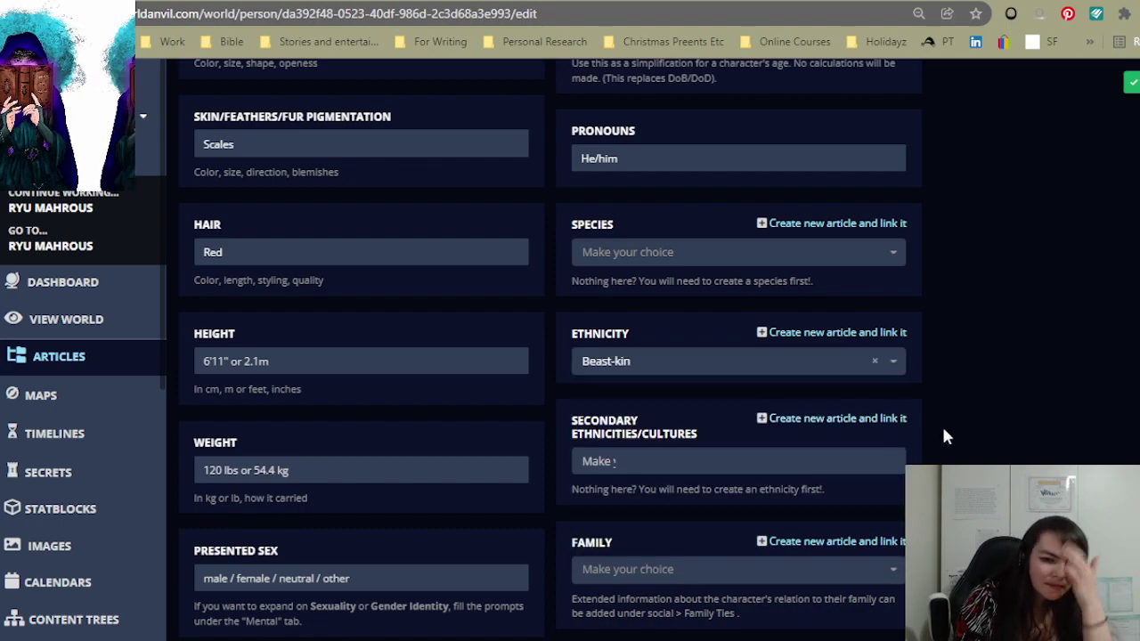
- Check the available family choices under the character's origins without selecting one
{"action": "scroll", "coordinate": [946, 458], "scroll_direction": "down", "scroll_amount": 2}
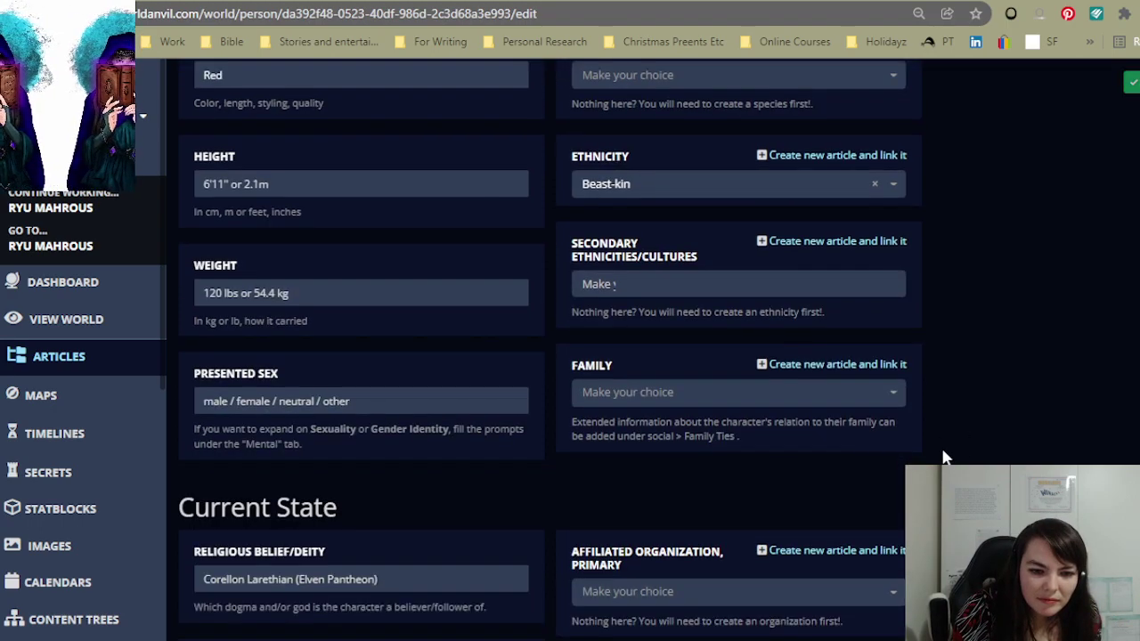
{"action": "left_click", "coordinate": [808, 402]}
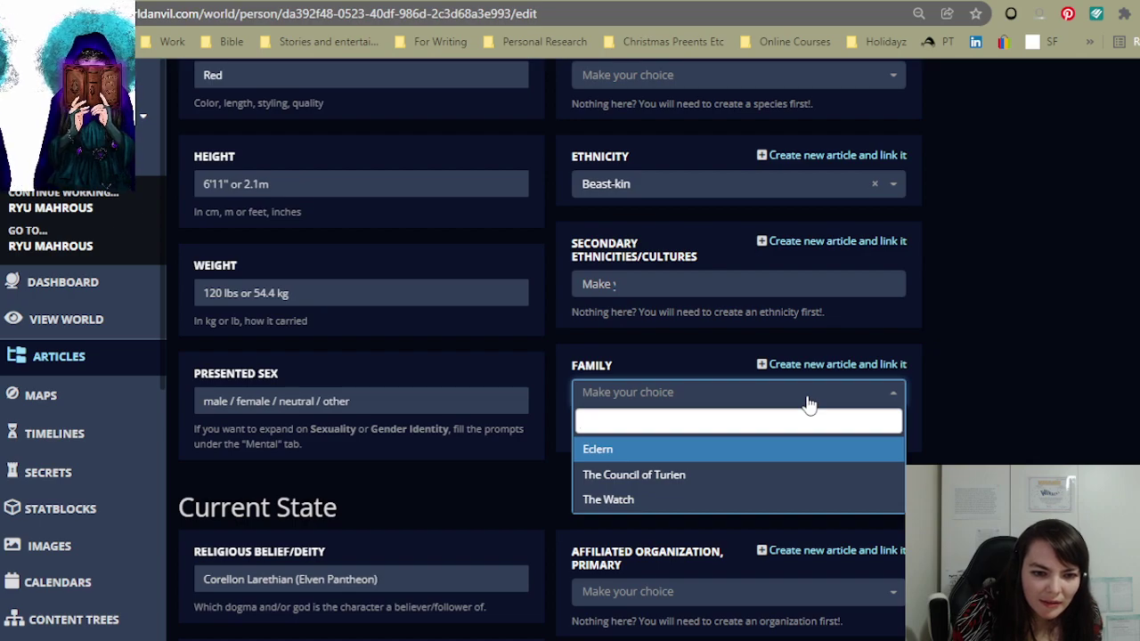
{"action": "left_click", "coordinate": [985, 423]}
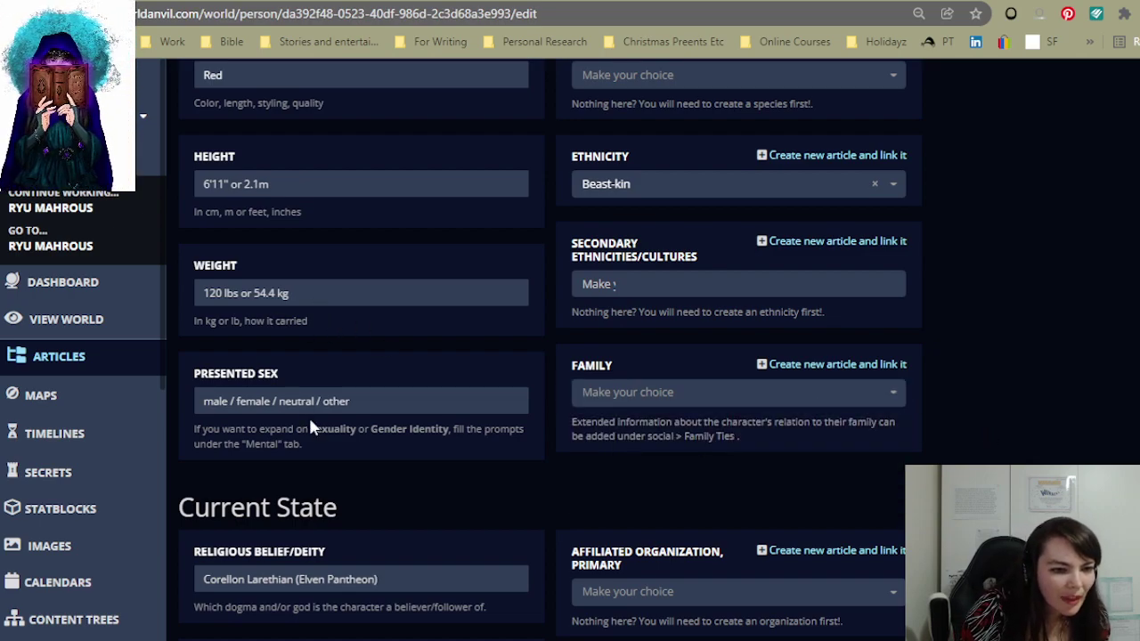
{"action": "left_click", "coordinate": [283, 290]}
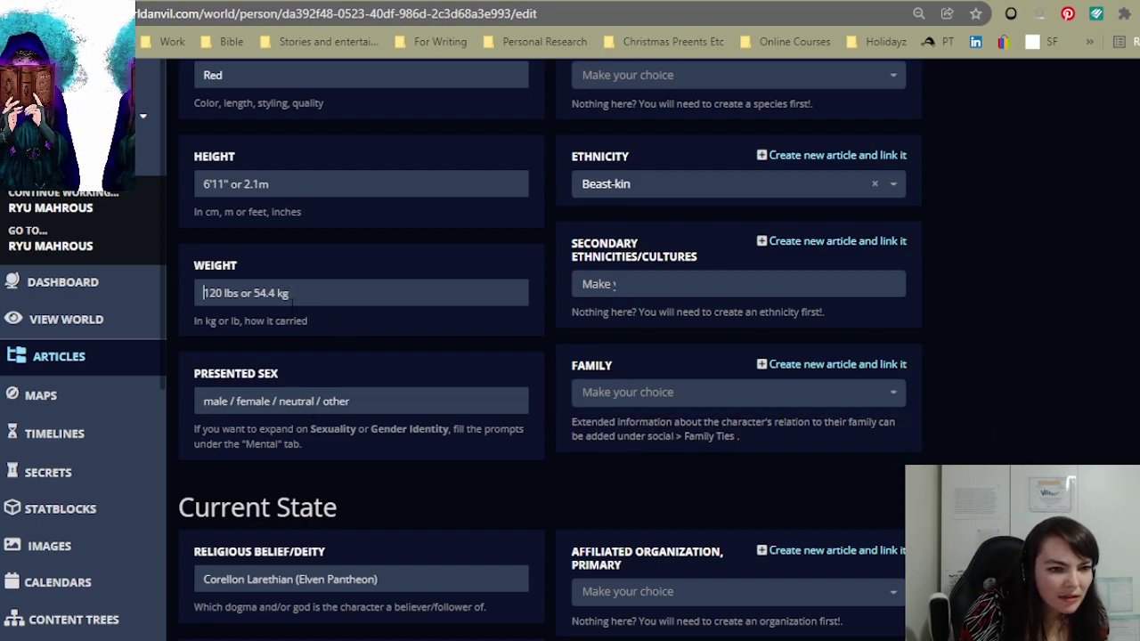
{"action": "scroll", "coordinate": [483, 353], "scroll_direction": "up", "scroll_amount": 1}
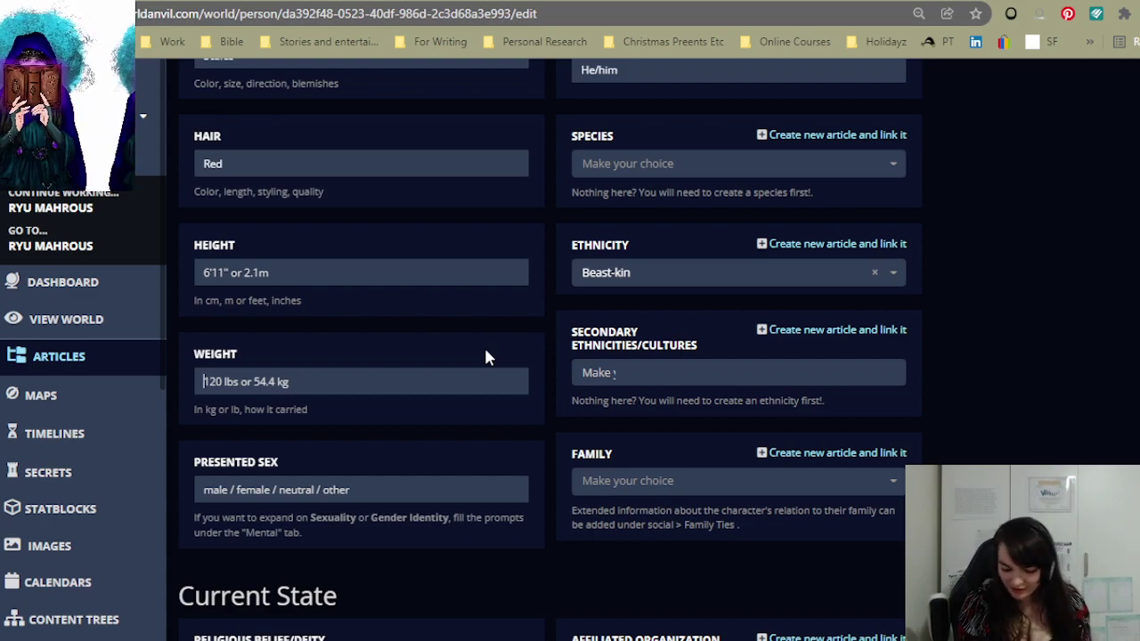
{"action": "type", "text": "5'11'"}
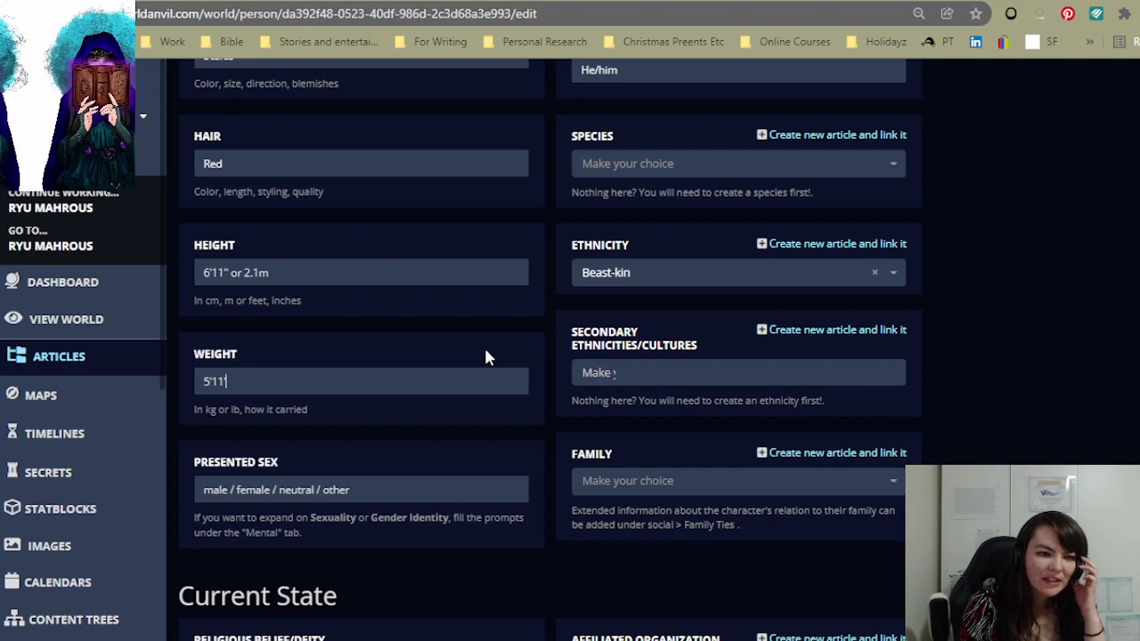
{"action": "key", "text": "Left"}
{"action": "key", "text": "Left"}
{"action": "key", "text": "Left"}
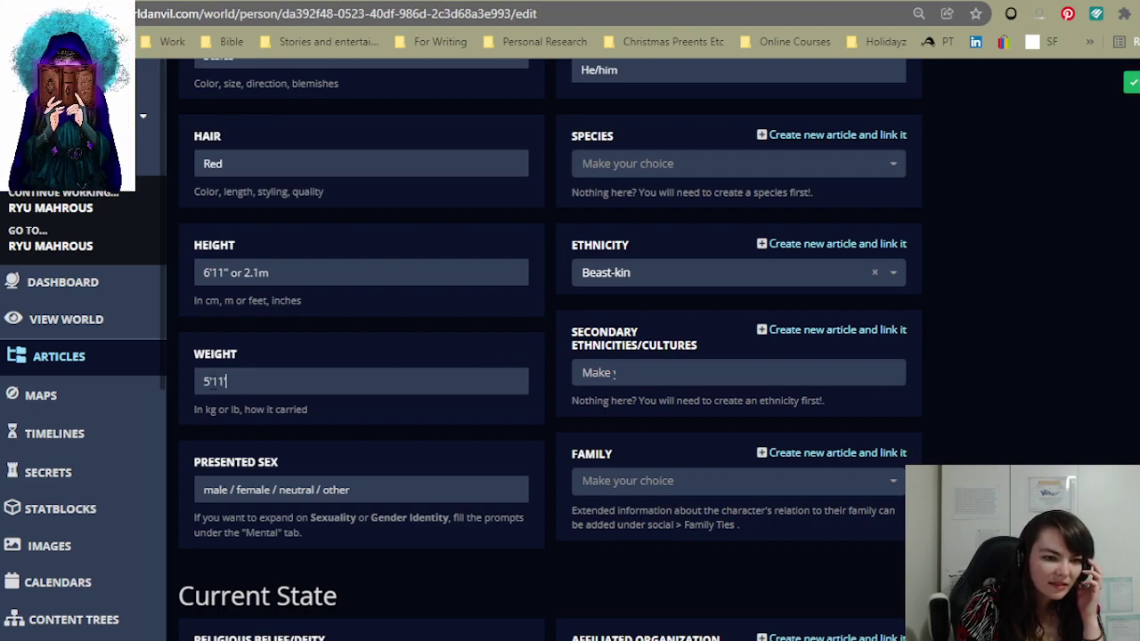
{"action": "key", "text": "BackSpace"}
{"action": "type", "text": "\""}
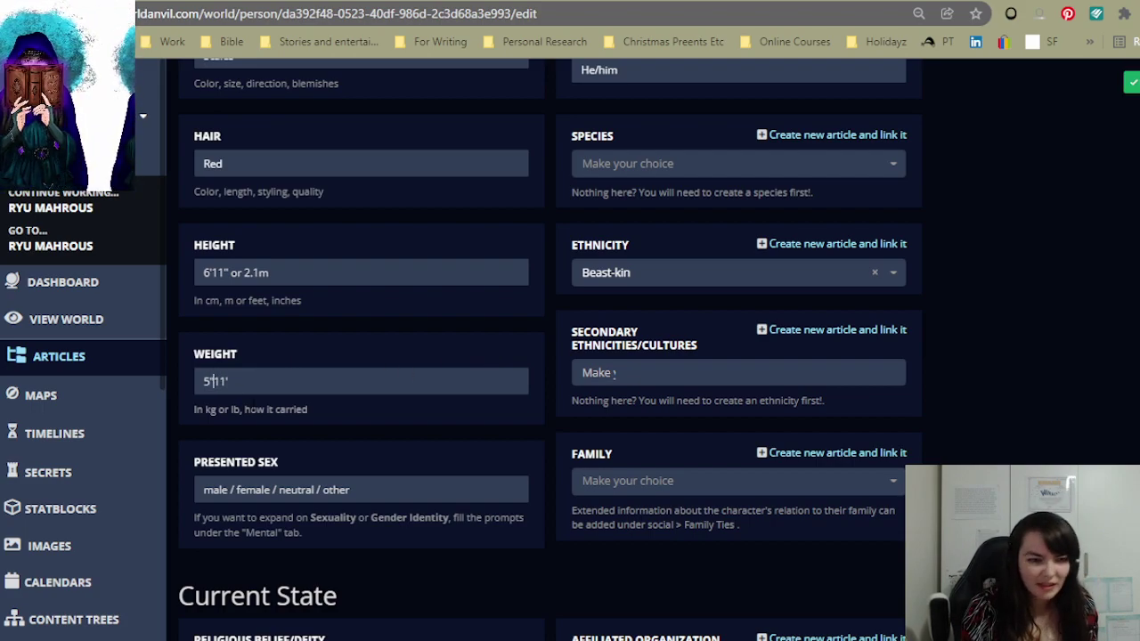
{"action": "left_click", "coordinate": [267, 382]}
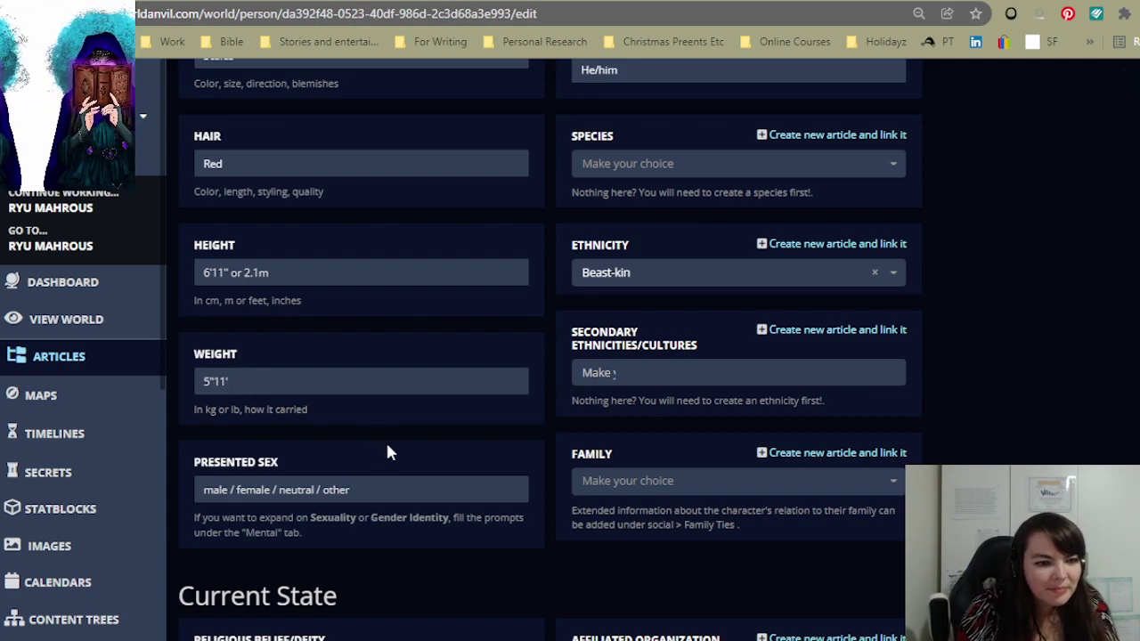
{"action": "key", "text": "ctrl+a"}
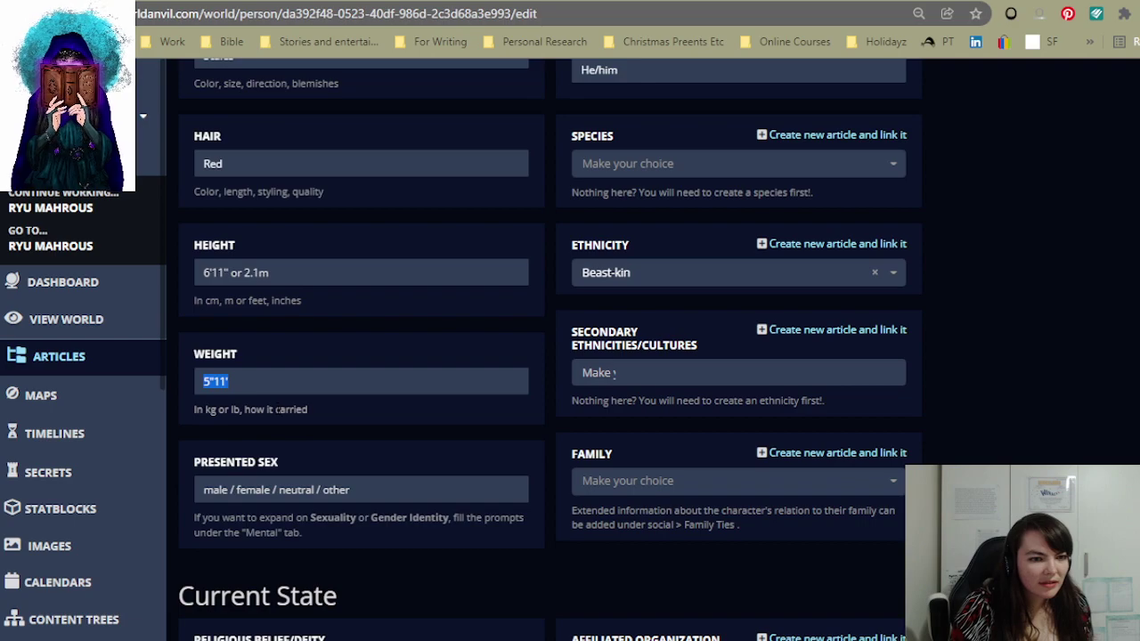
- Set the character's height to 5'11" (Human height) and clear the mistaken weight entry
{"action": "left_click", "coordinate": [220, 278]}
{"action": "type", "text": "5'11'"}
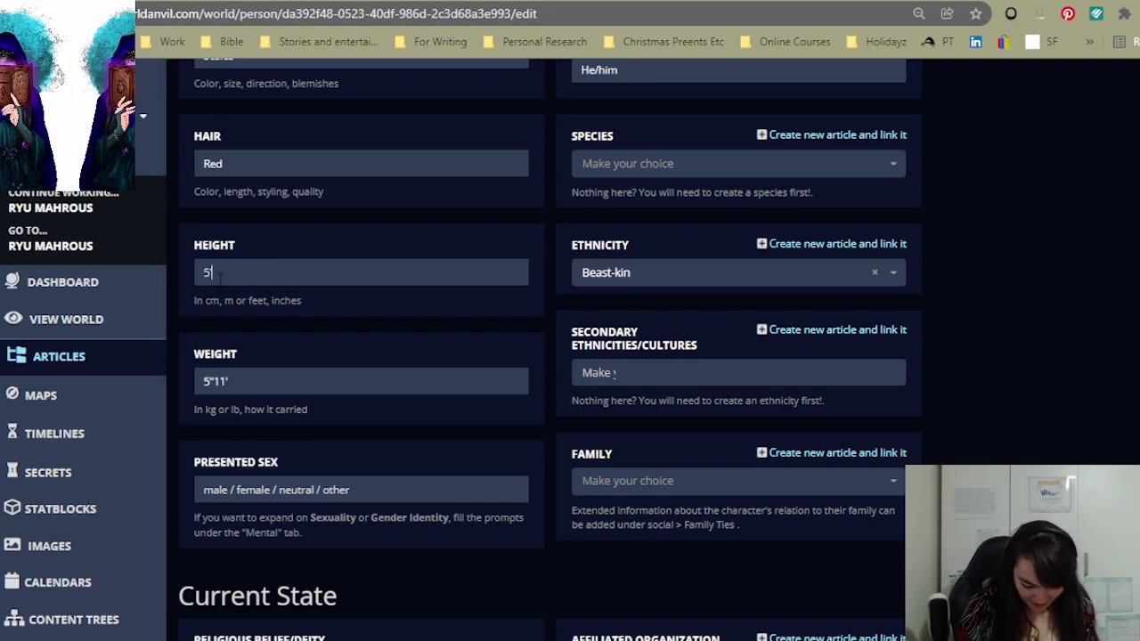
{"action": "type", "text": "'"}
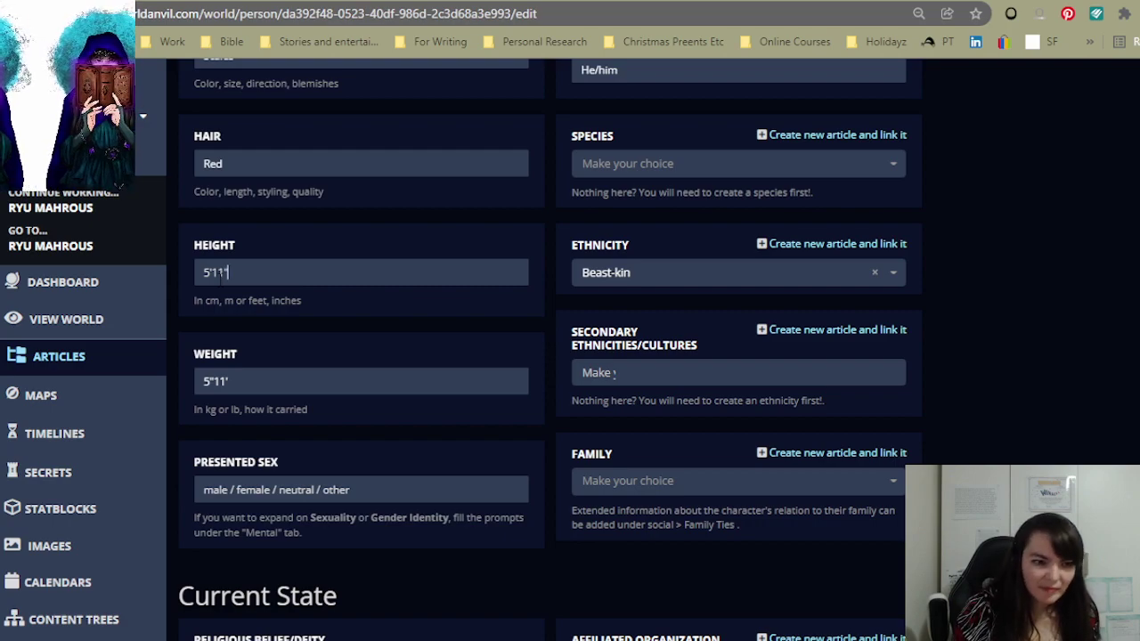
{"action": "left_click_drag", "start_coordinate": [253, 381], "coordinate": [190, 370]}
{"action": "type", "text": "120 lbs or 54.4 kg"}
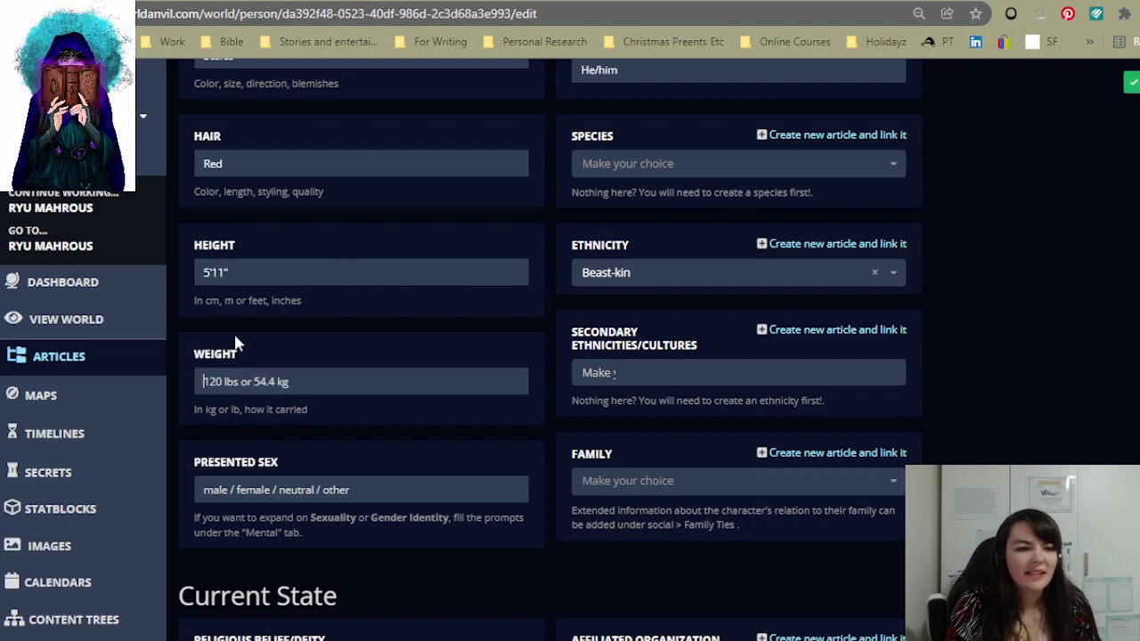
{"action": "left_click", "coordinate": [276, 276]}
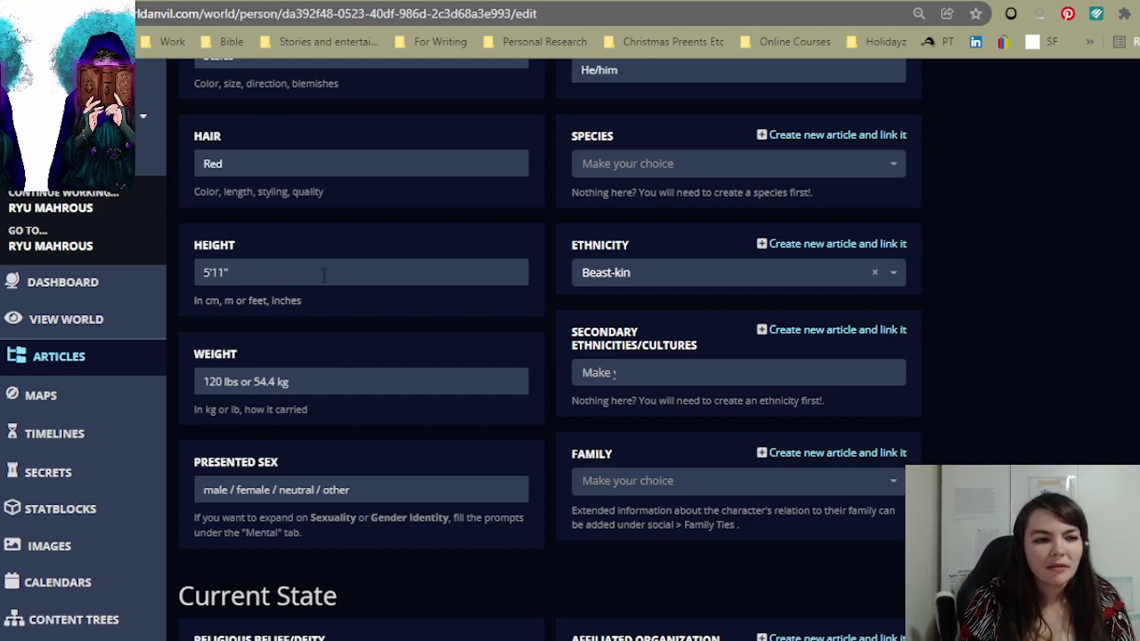
{"action": "type", "text": "(H"}
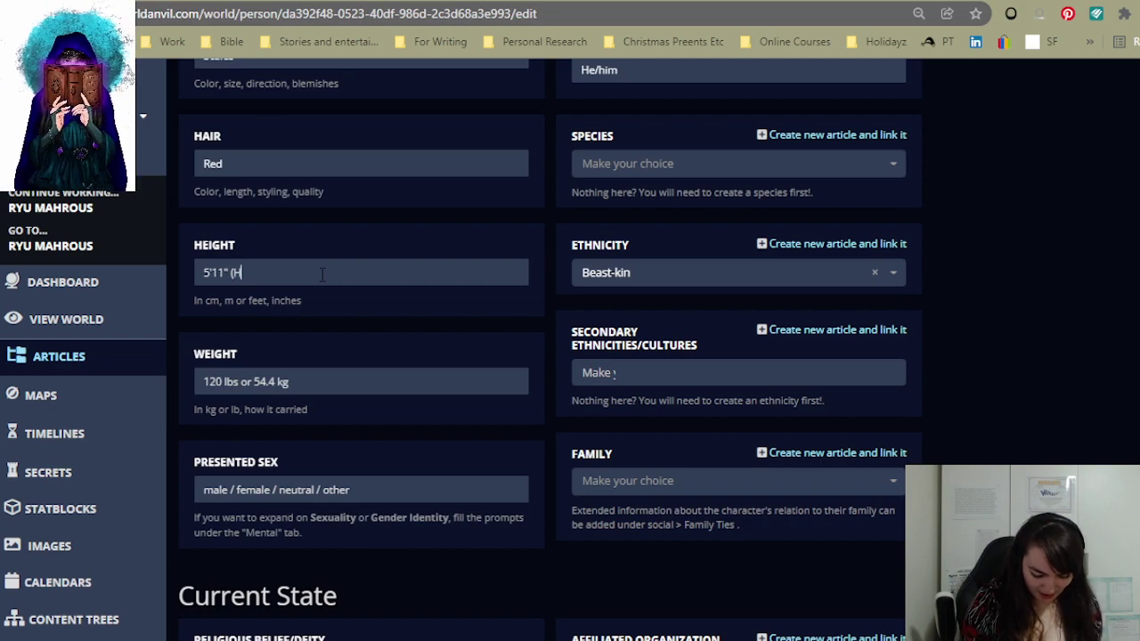
{"action": "type", "text": "uman height"}
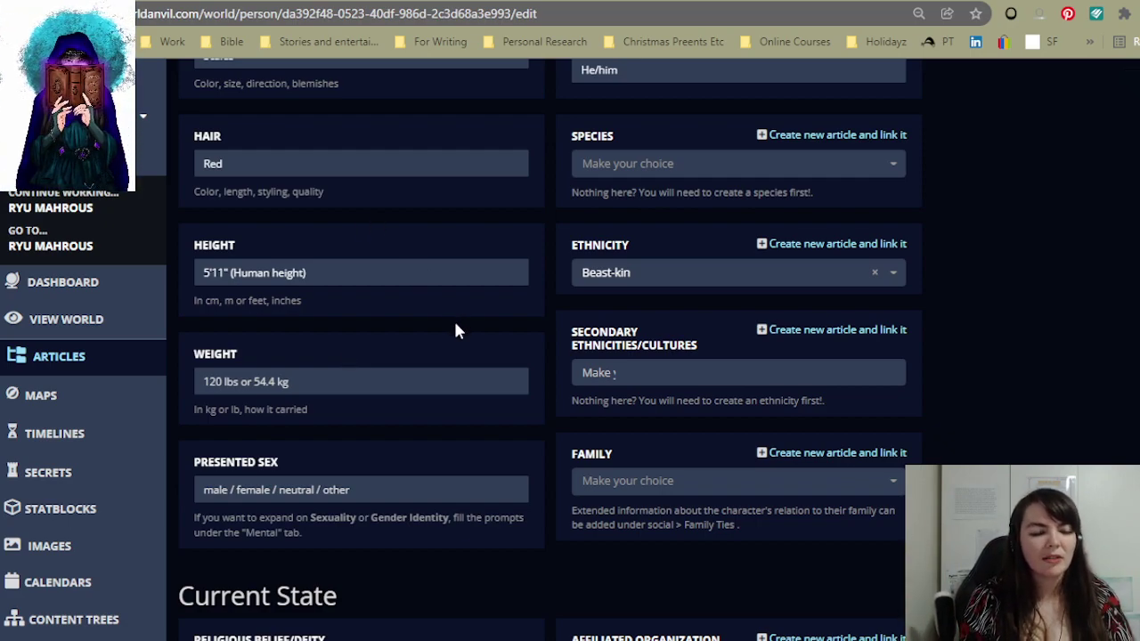
- Review the location choices under the character's current state and set the current location to Mid City
{"action": "scroll", "coordinate": [454, 323], "scroll_direction": "down", "scroll_amount": 1}
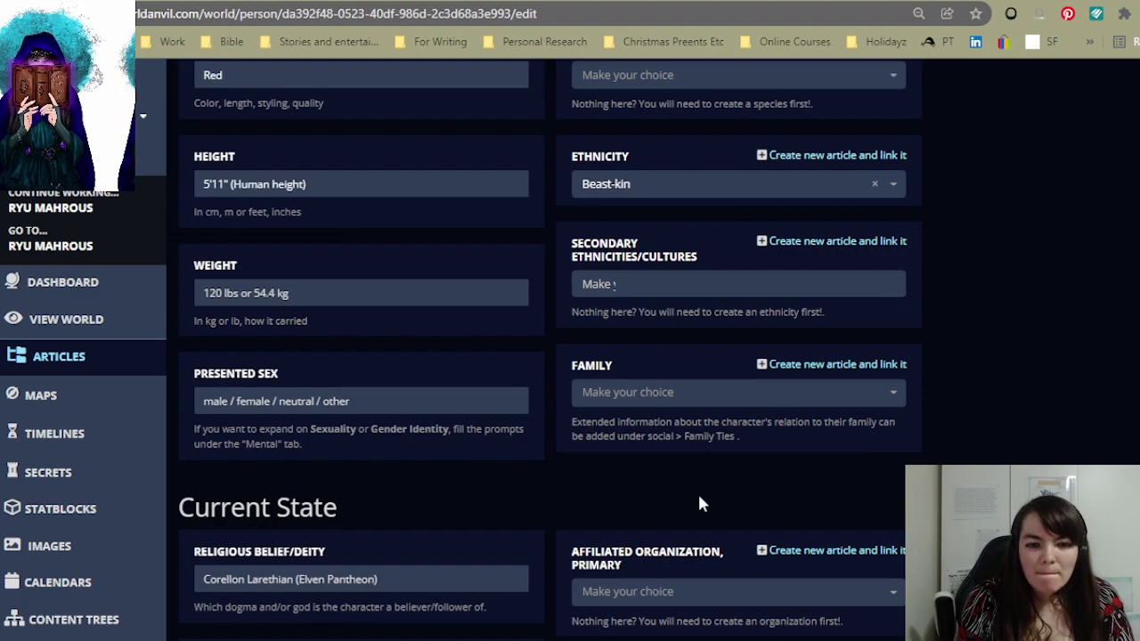
{"action": "scroll", "coordinate": [588, 492], "scroll_direction": "down", "scroll_amount": 4}
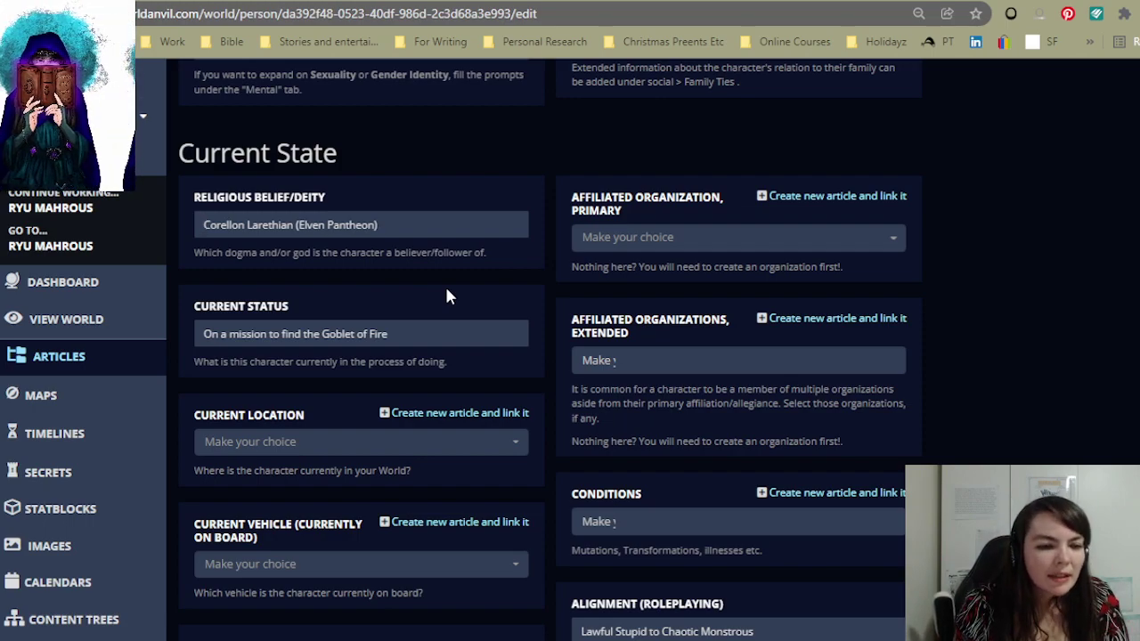
{"action": "scroll", "coordinate": [447, 295], "scroll_direction": "down", "scroll_amount": 1}
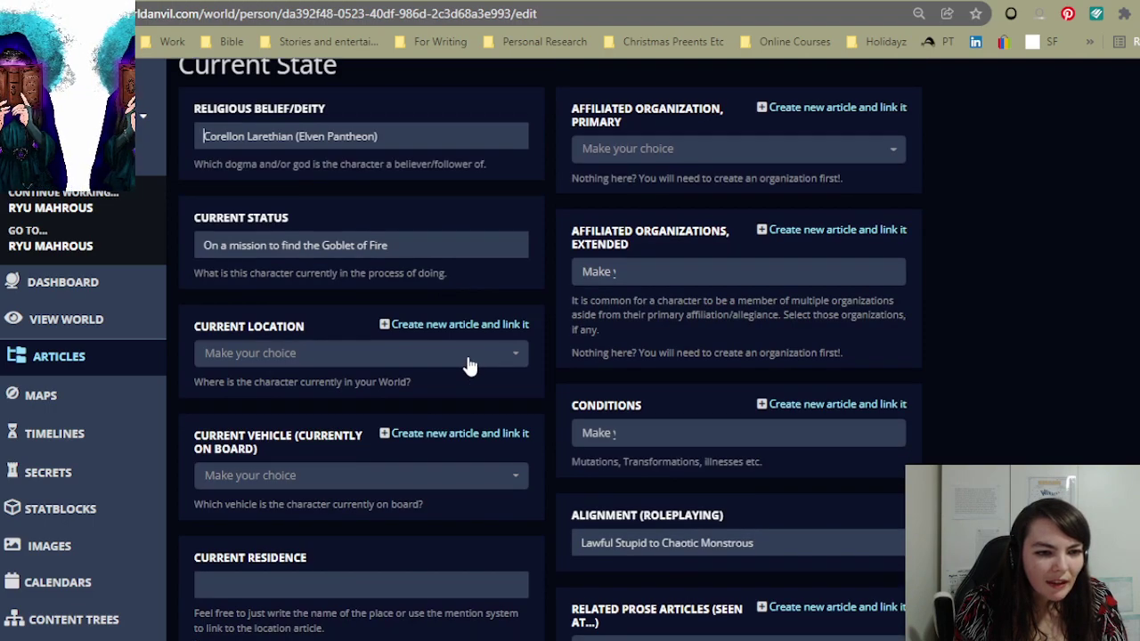
{"action": "left_click", "coordinate": [469, 357]}
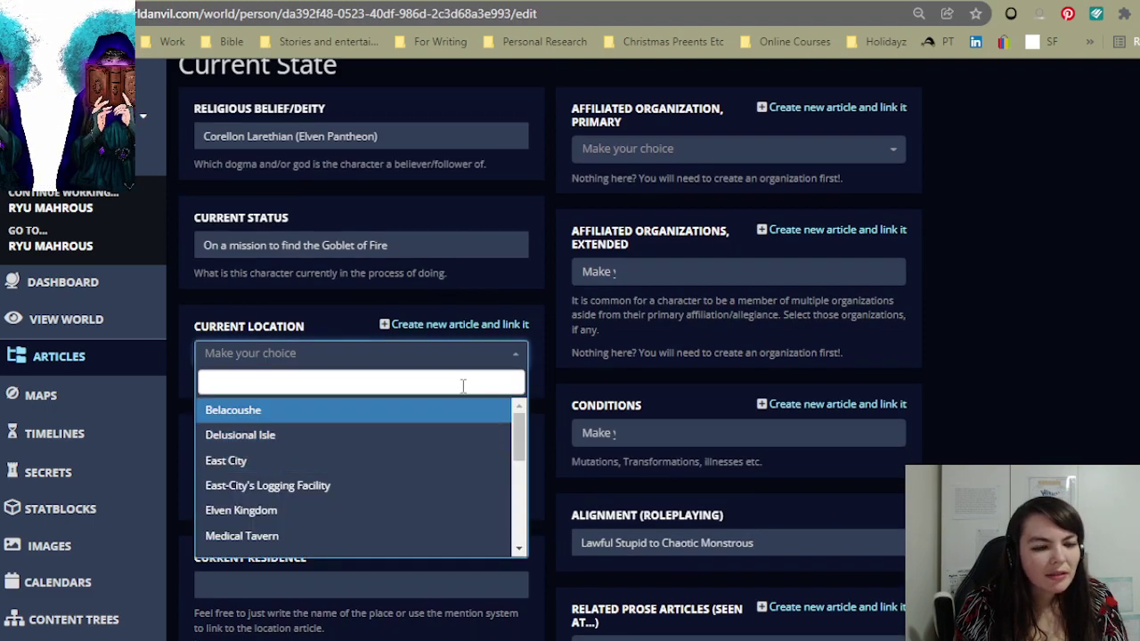
{"action": "scroll", "coordinate": [472, 392], "scroll_direction": "down", "scroll_amount": 1}
{"action": "scroll", "coordinate": [472, 391], "scroll_direction": "down", "scroll_amount": 1}
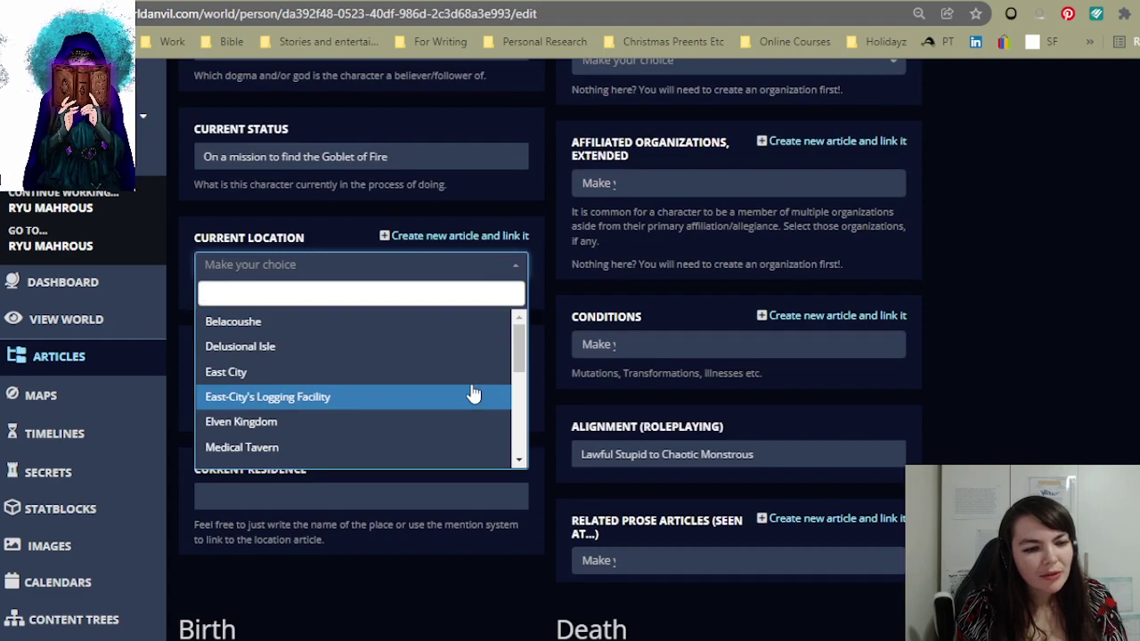
{"action": "scroll", "coordinate": [472, 392], "scroll_direction": "down", "scroll_amount": 5}
{"action": "scroll", "coordinate": [472, 394], "scroll_direction": "down", "scroll_amount": 3}
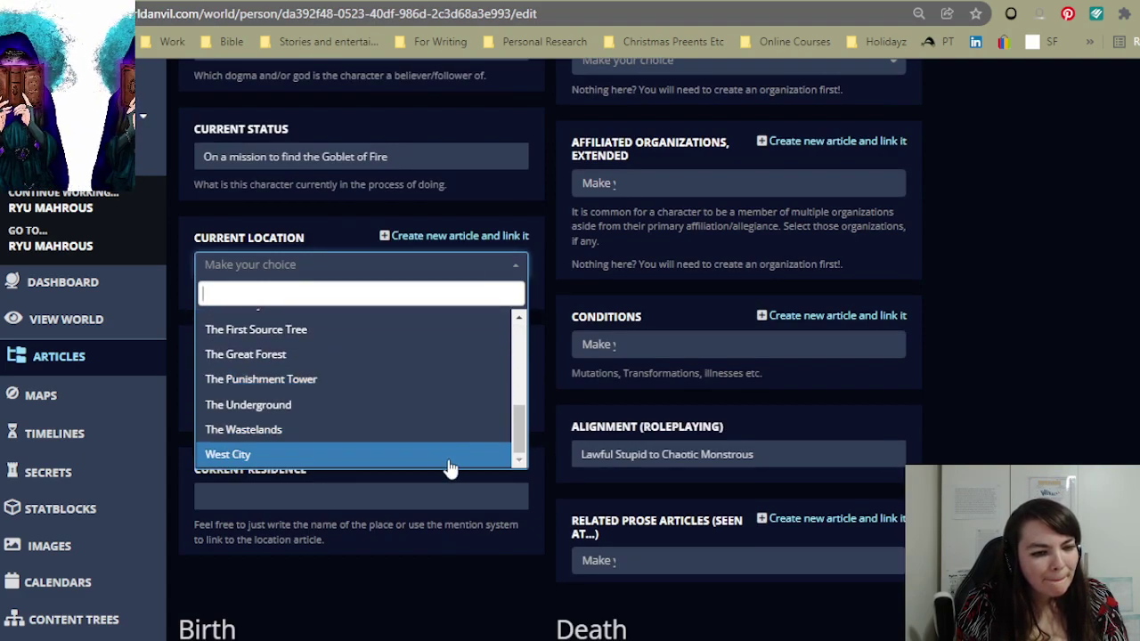
{"action": "scroll", "coordinate": [457, 454], "scroll_direction": "up", "scroll_amount": 4}
{"action": "scroll", "coordinate": [458, 454], "scroll_direction": "up", "scroll_amount": 1}
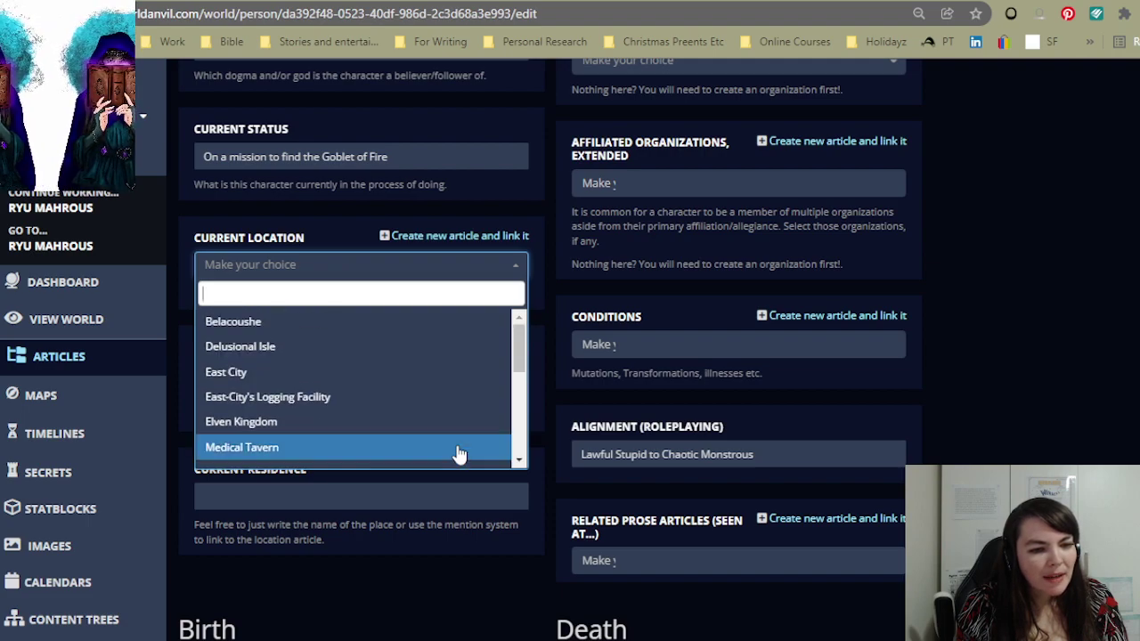
{"action": "scroll", "coordinate": [472, 422], "scroll_direction": "down", "scroll_amount": 4}
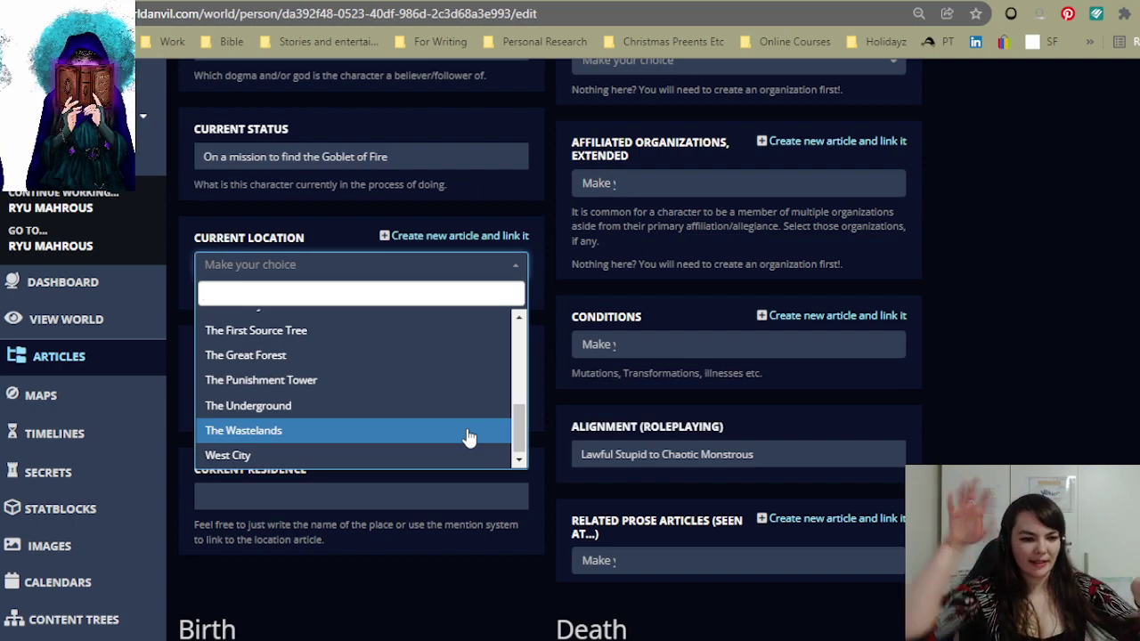
{"action": "left_click", "coordinate": [513, 272]}
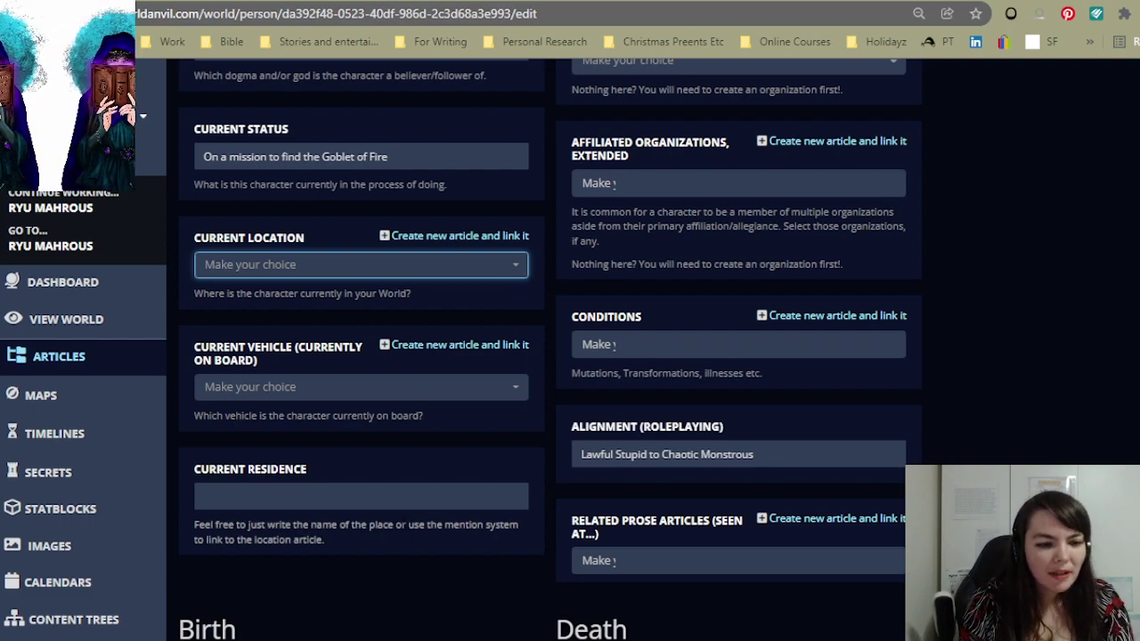
{"action": "left_click", "coordinate": [426, 492]}
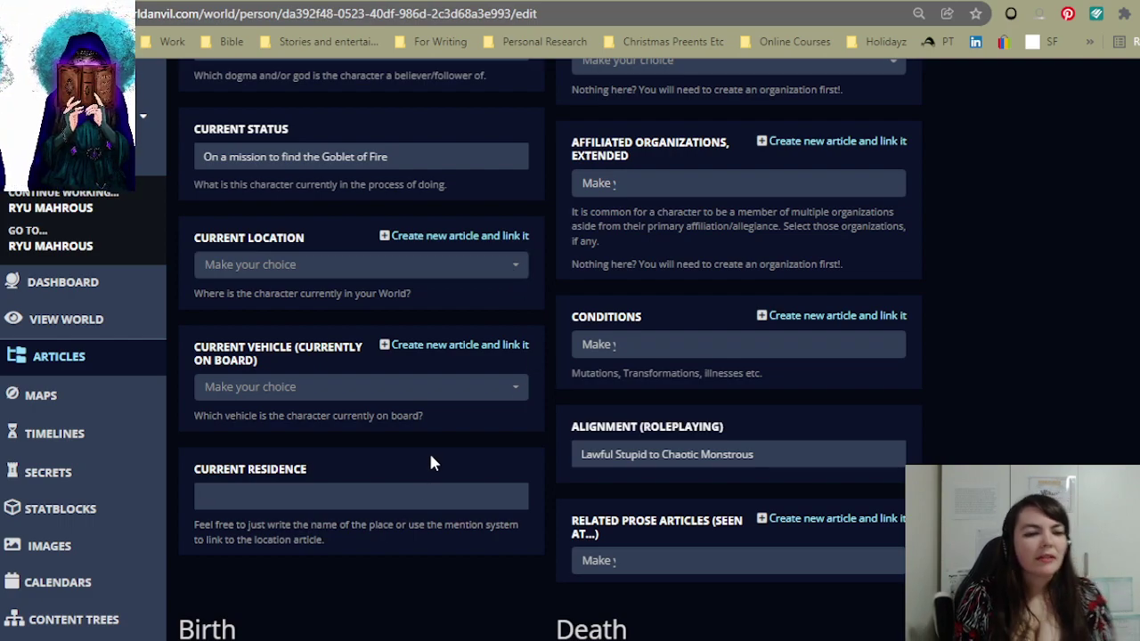
{"action": "left_click", "coordinate": [268, 274]}
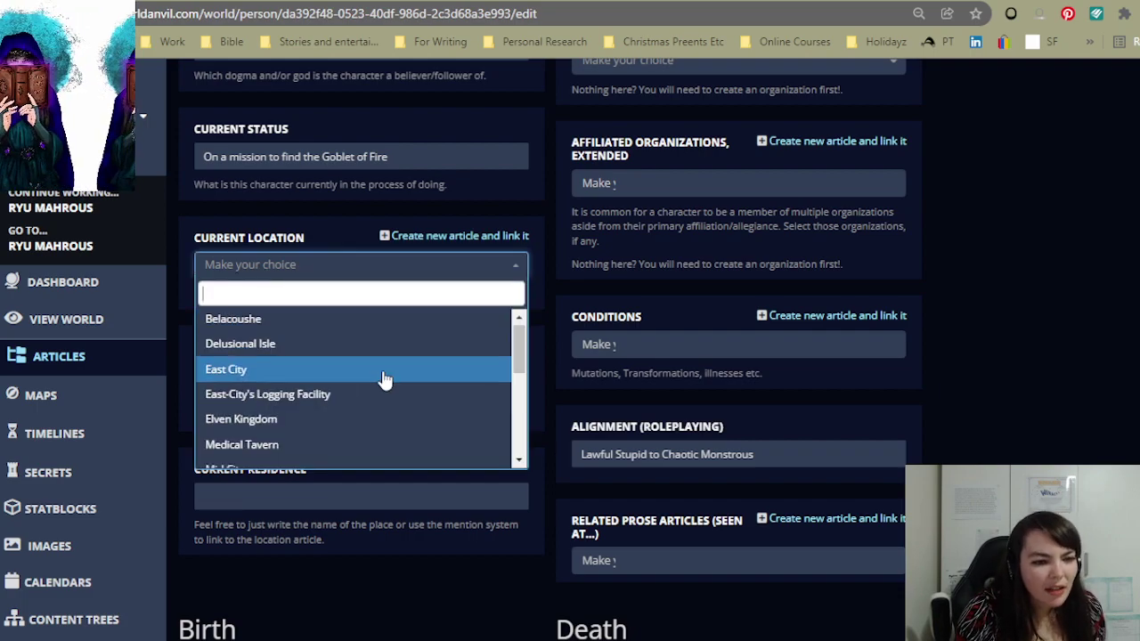
{"action": "scroll", "coordinate": [381, 383], "scroll_direction": "down", "scroll_amount": 2}
{"action": "left_click", "coordinate": [276, 387]}
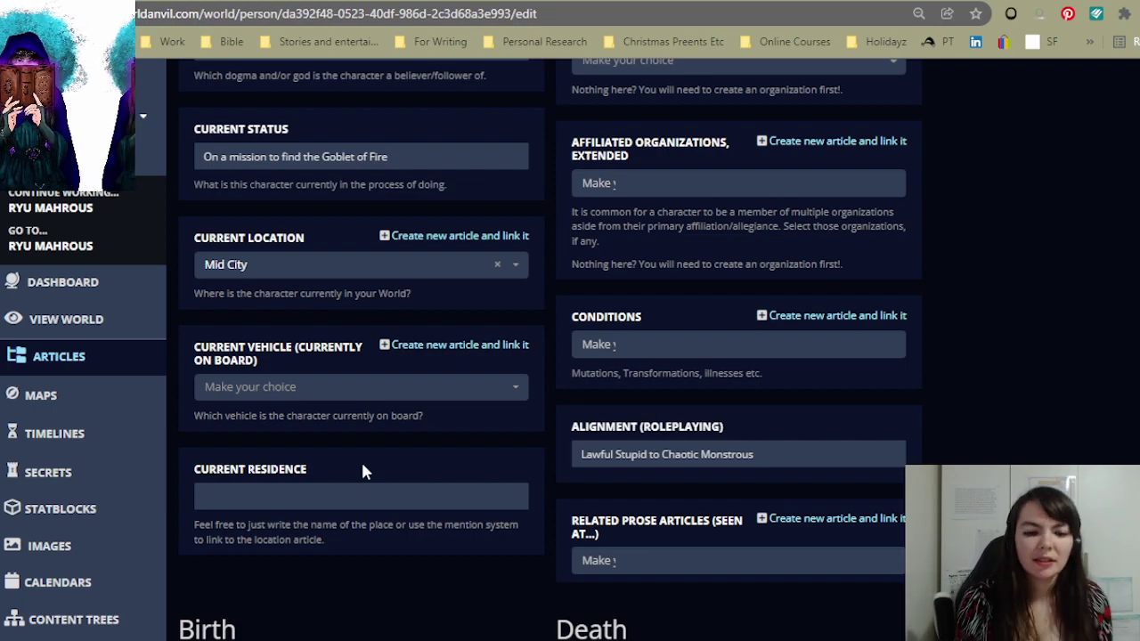
- Check the available choices for the character's conditions and affiliated organizations without selecting any
{"action": "scroll", "coordinate": [432, 449], "scroll_direction": "down", "scroll_amount": 1}
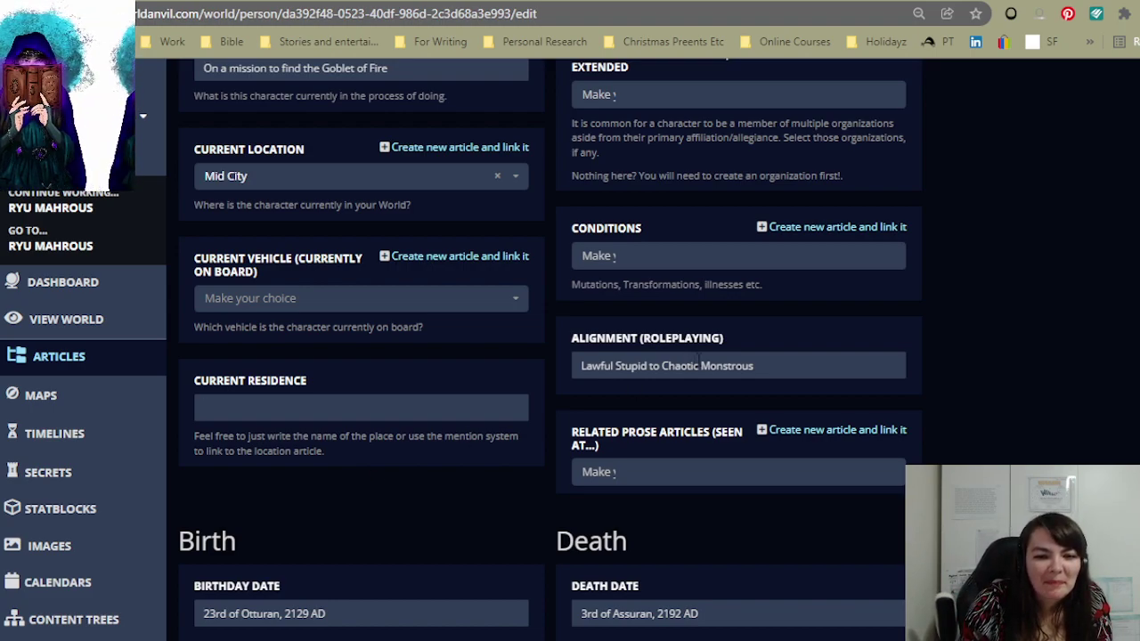
{"action": "left_click", "coordinate": [757, 267]}
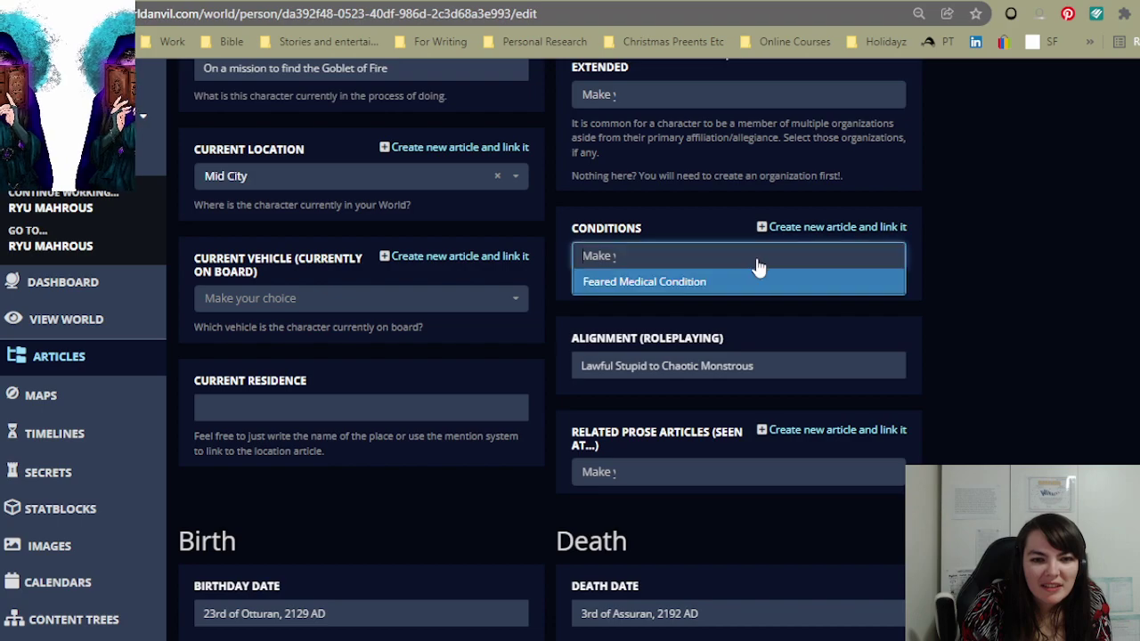
{"action": "left_click", "coordinate": [911, 257]}
{"action": "scroll", "coordinate": [956, 324], "scroll_direction": "up", "scroll_amount": 3}
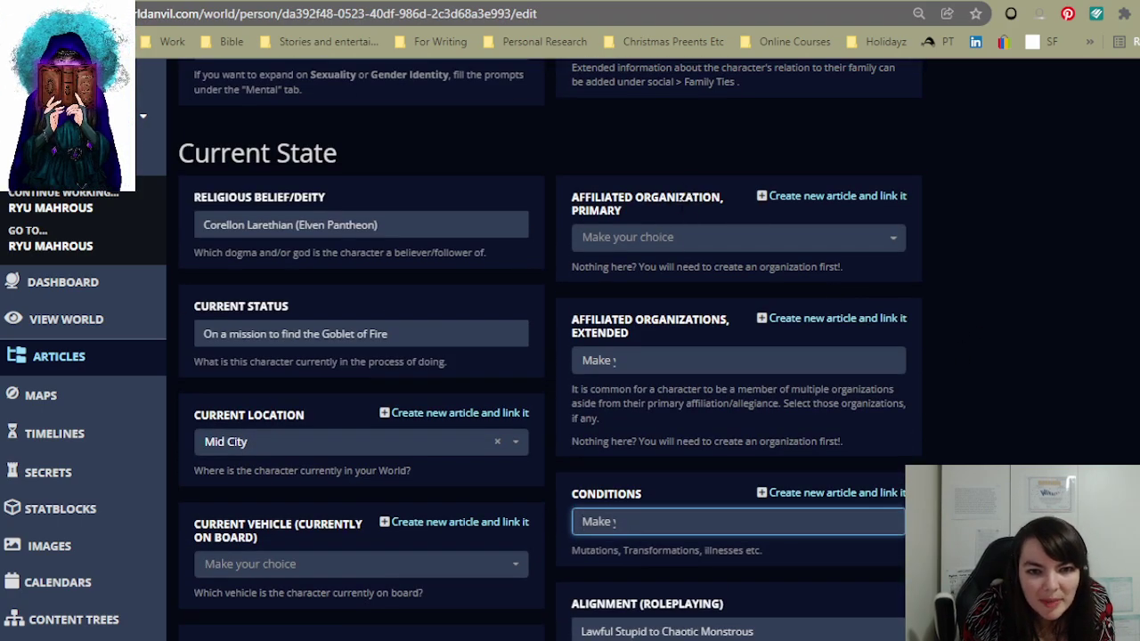
{"action": "left_click", "coordinate": [672, 242]}
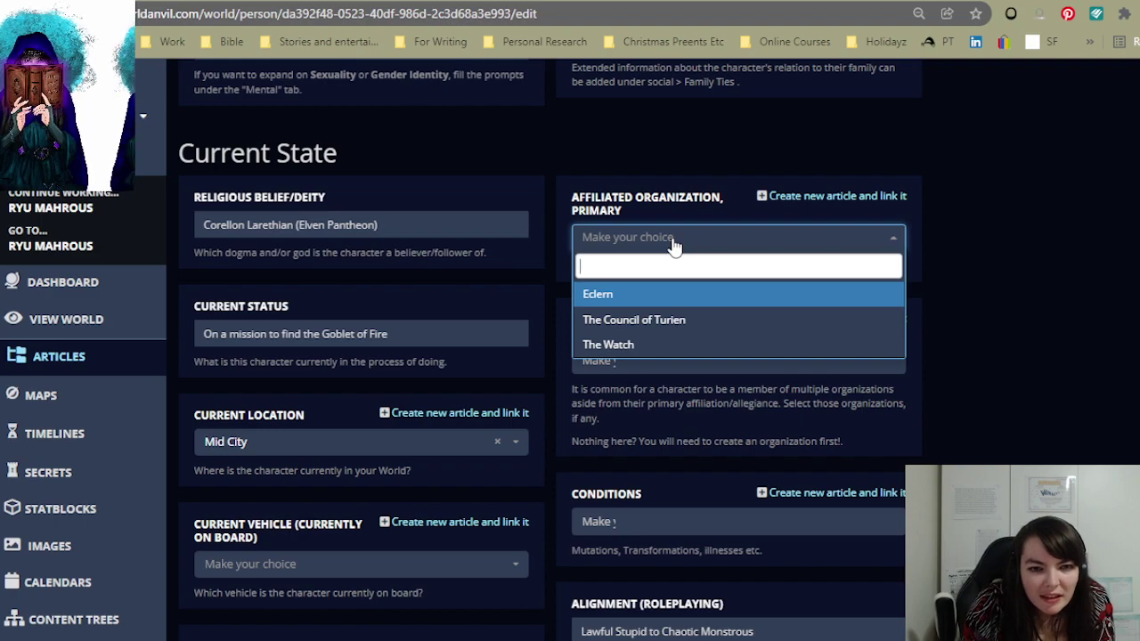
{"action": "left_click", "coordinate": [949, 267]}
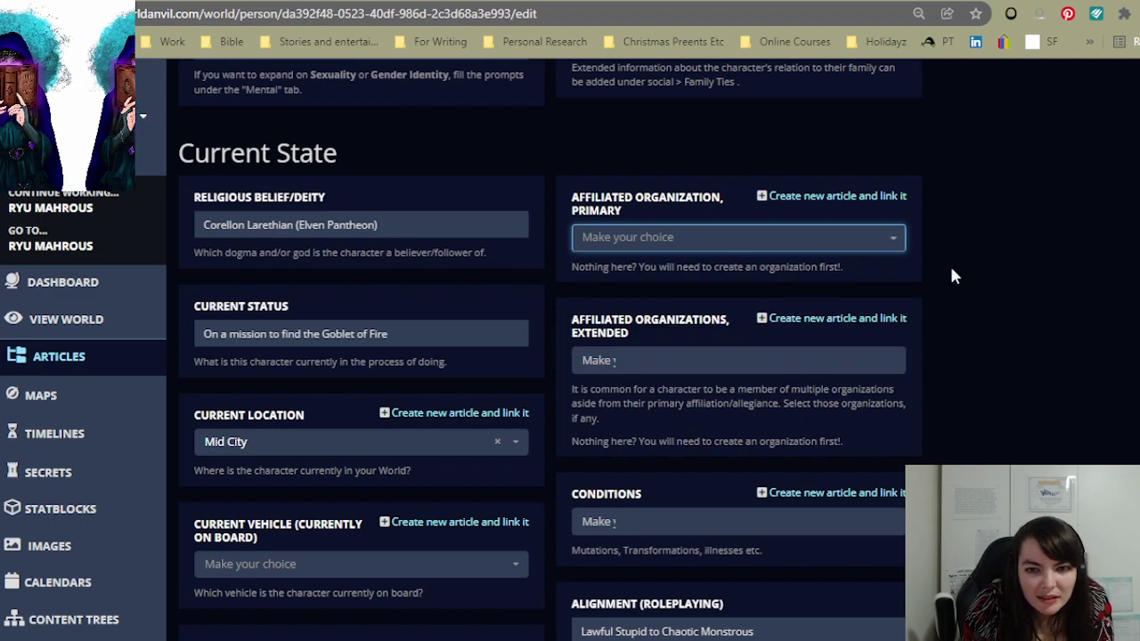
{"action": "left_click", "coordinate": [745, 371]}
{"action": "left_click", "coordinate": [986, 385]}
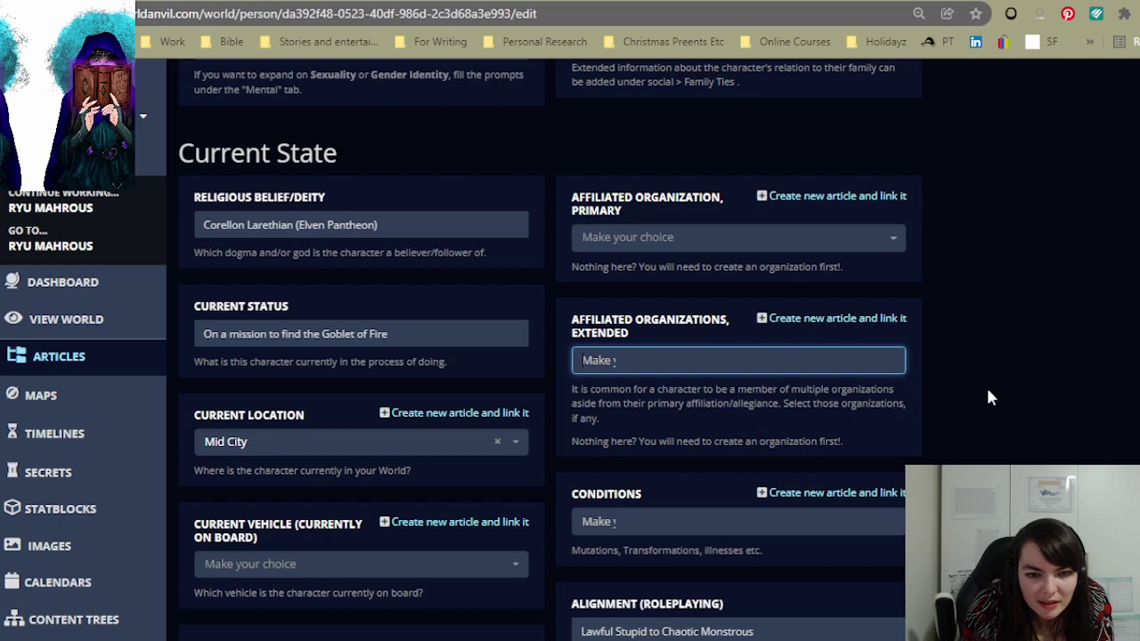
- Look over the birth and death prompts of the character article
{"action": "scroll", "coordinate": [986, 381], "scroll_direction": "down", "scroll_amount": 4}
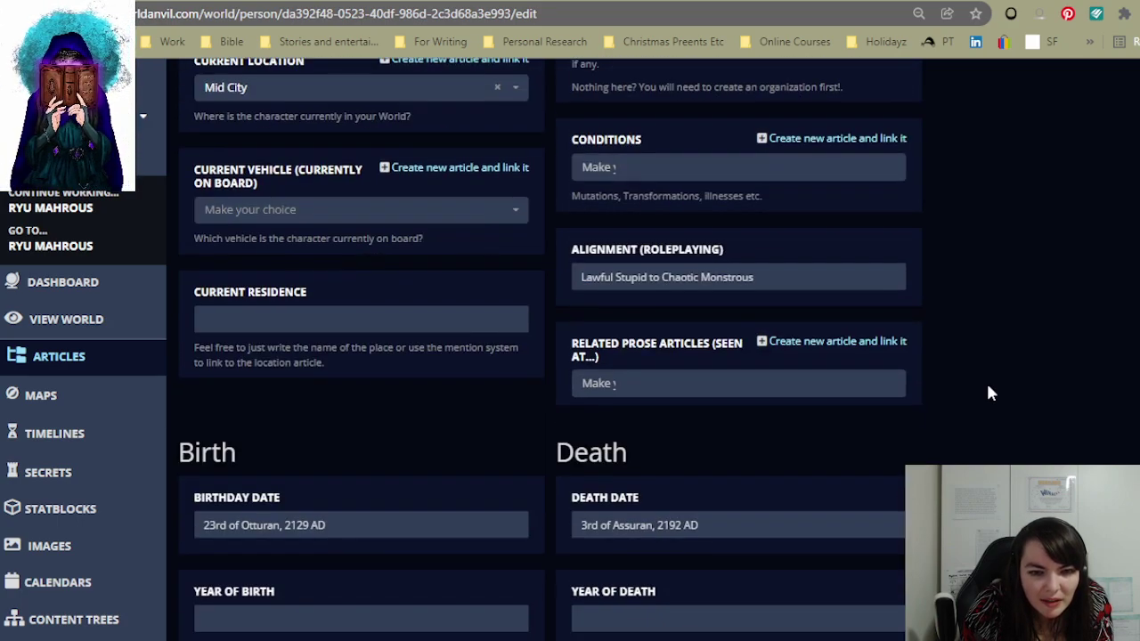
{"action": "scroll", "coordinate": [440, 405], "scroll_direction": "down", "scroll_amount": 1}
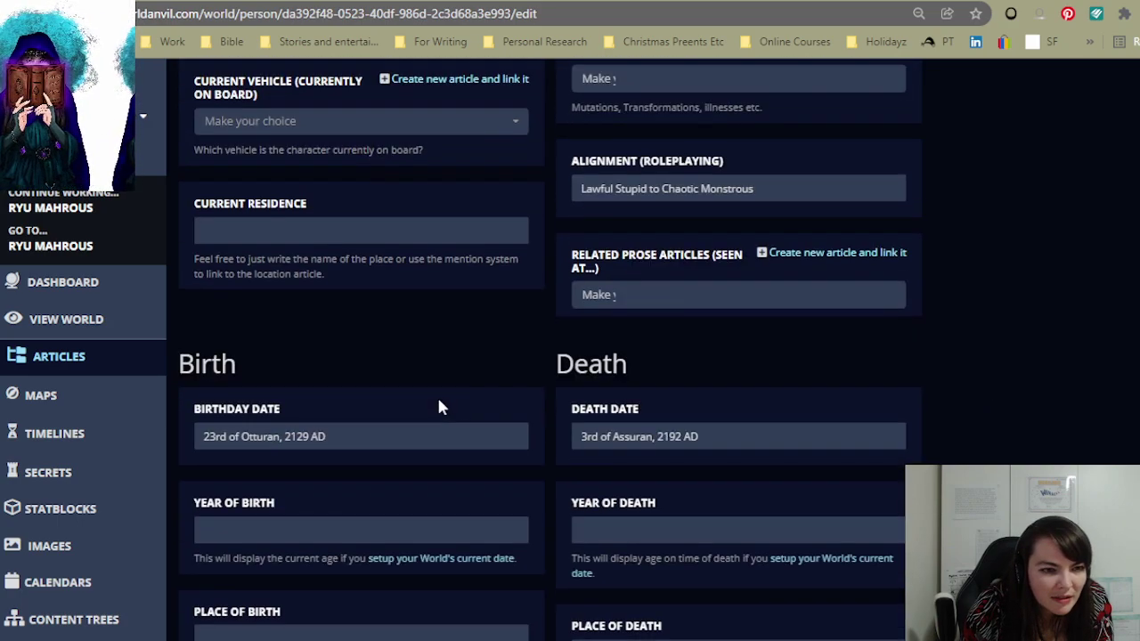
{"action": "scroll", "coordinate": [440, 405], "scroll_direction": "up", "scroll_amount": 2}
{"action": "scroll", "coordinate": [450, 405], "scroll_direction": "down", "scroll_amount": 3}
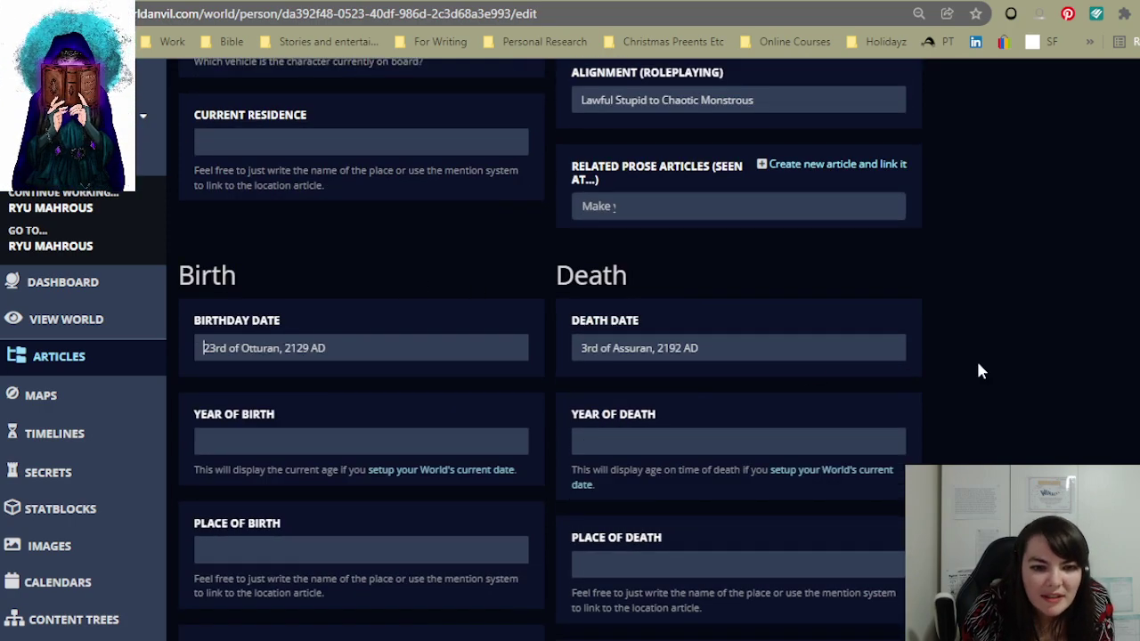
{"action": "scroll", "coordinate": [1042, 360], "scroll_direction": "down", "scroll_amount": 2}
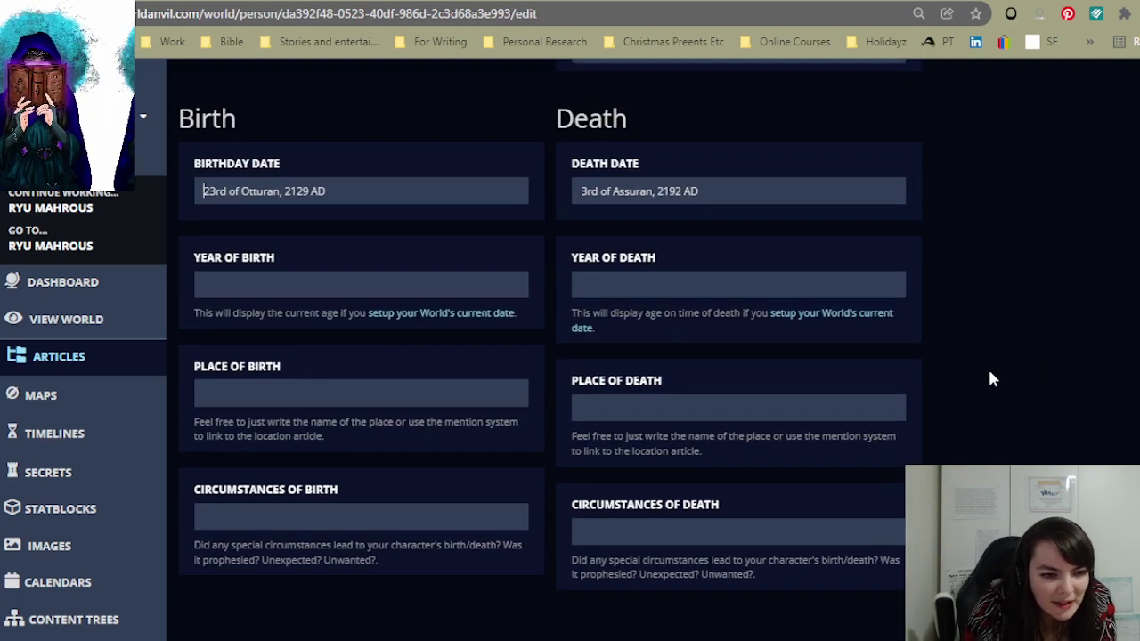
- Go to the naming prompts of the character article and enter the character's given name
{"action": "scroll", "coordinate": [988, 418], "scroll_direction": "up", "scroll_amount": 10}
{"action": "scroll", "coordinate": [990, 417], "scroll_direction": "up", "scroll_amount": 4}
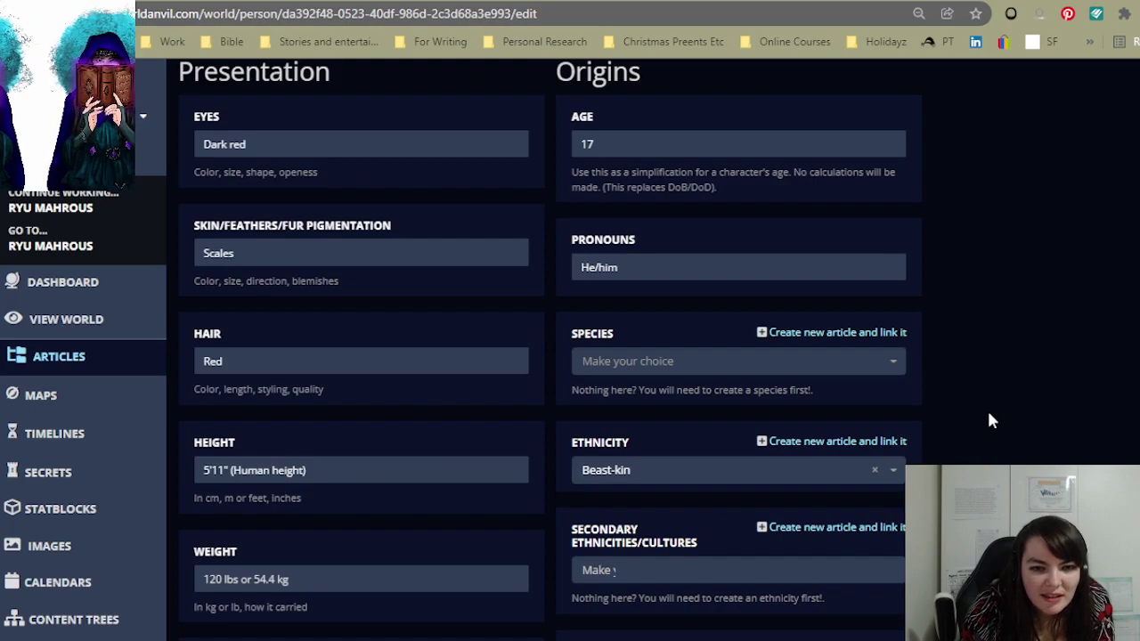
{"action": "scroll", "coordinate": [991, 417], "scroll_direction": "up", "scroll_amount": 4}
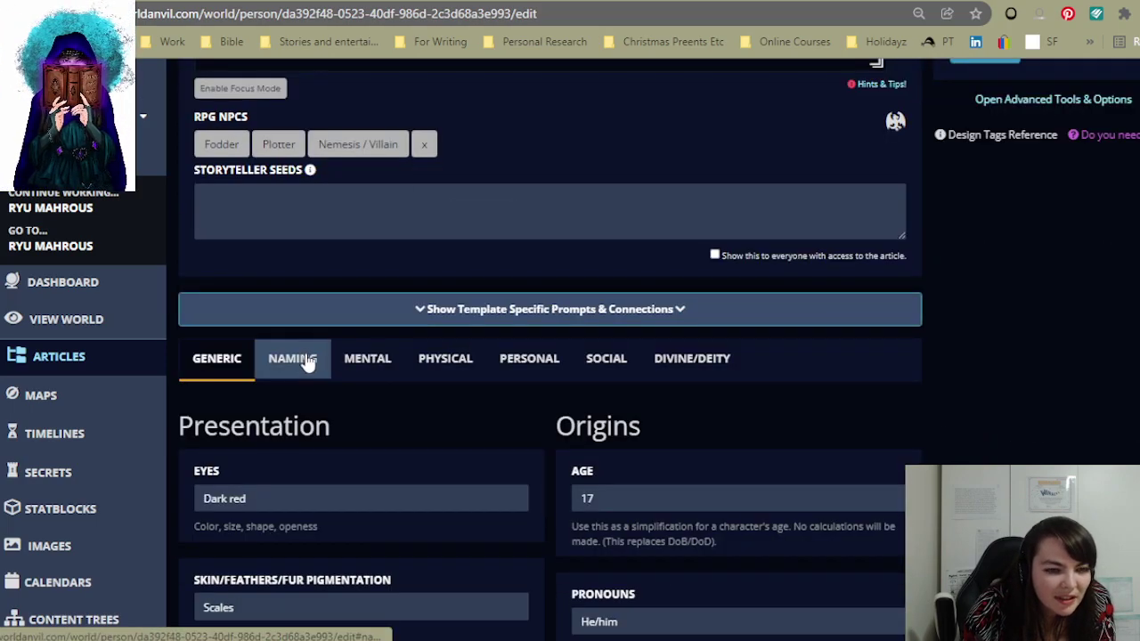
{"action": "left_click", "coordinate": [300, 360]}
{"action": "scroll", "coordinate": [734, 258], "scroll_direction": "down", "scroll_amount": 2}
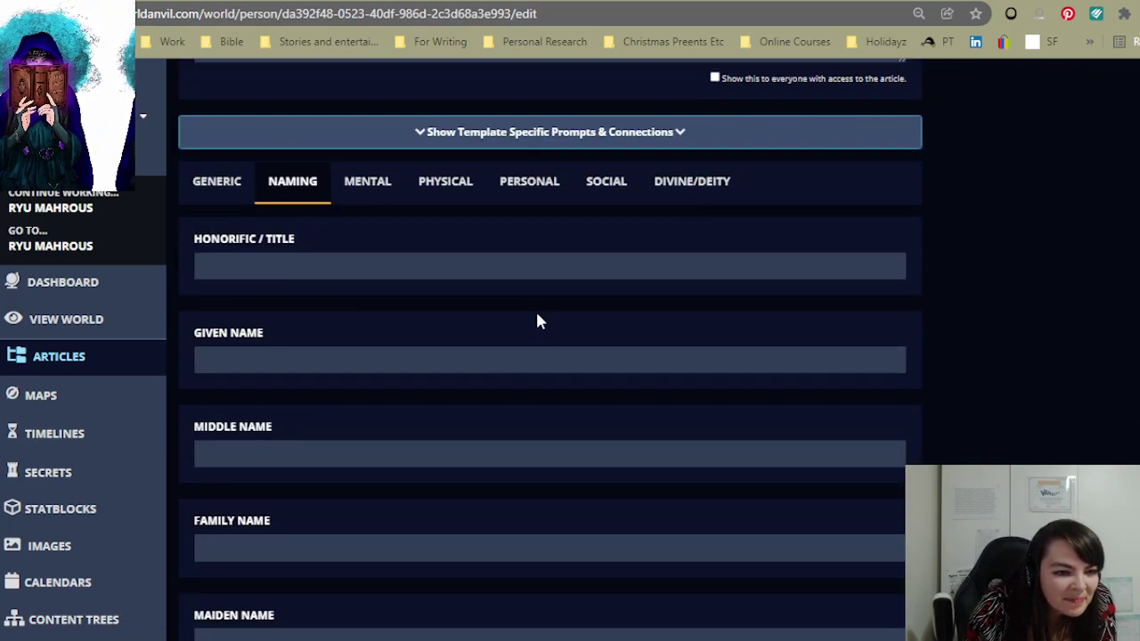
{"action": "scroll", "coordinate": [570, 357], "scroll_direction": "down", "scroll_amount": 2}
{"action": "scroll", "coordinate": [774, 418], "scroll_direction": "down", "scroll_amount": 1}
{"action": "scroll", "coordinate": [873, 426], "scroll_direction": "up", "scroll_amount": 4}
{"action": "left_click", "coordinate": [290, 445]}
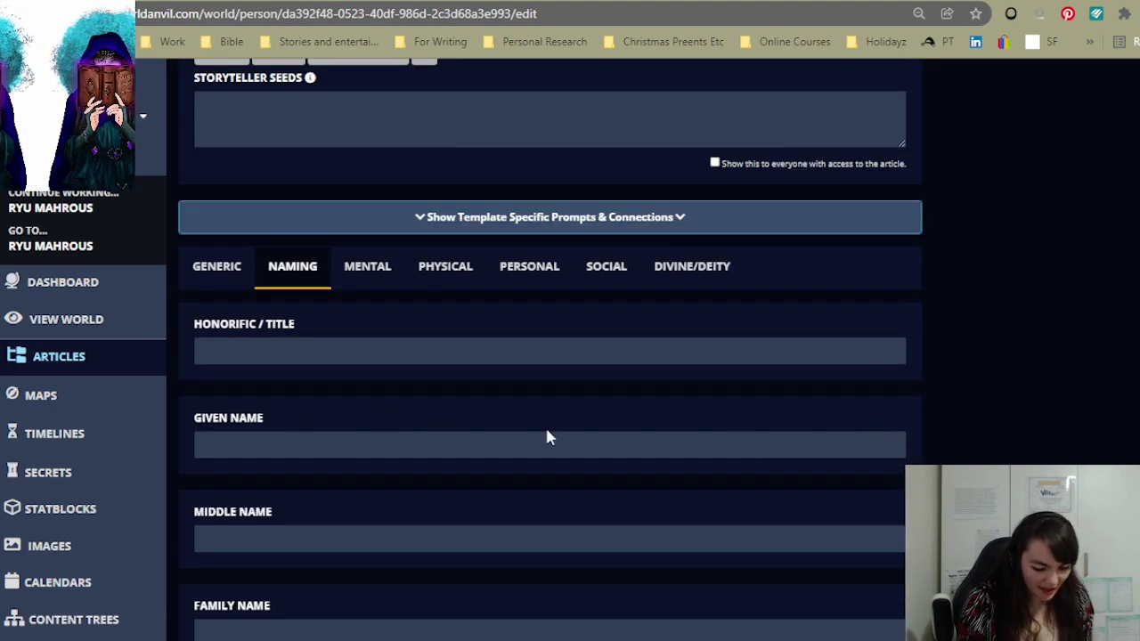
{"action": "type", "text": "Ryu"}
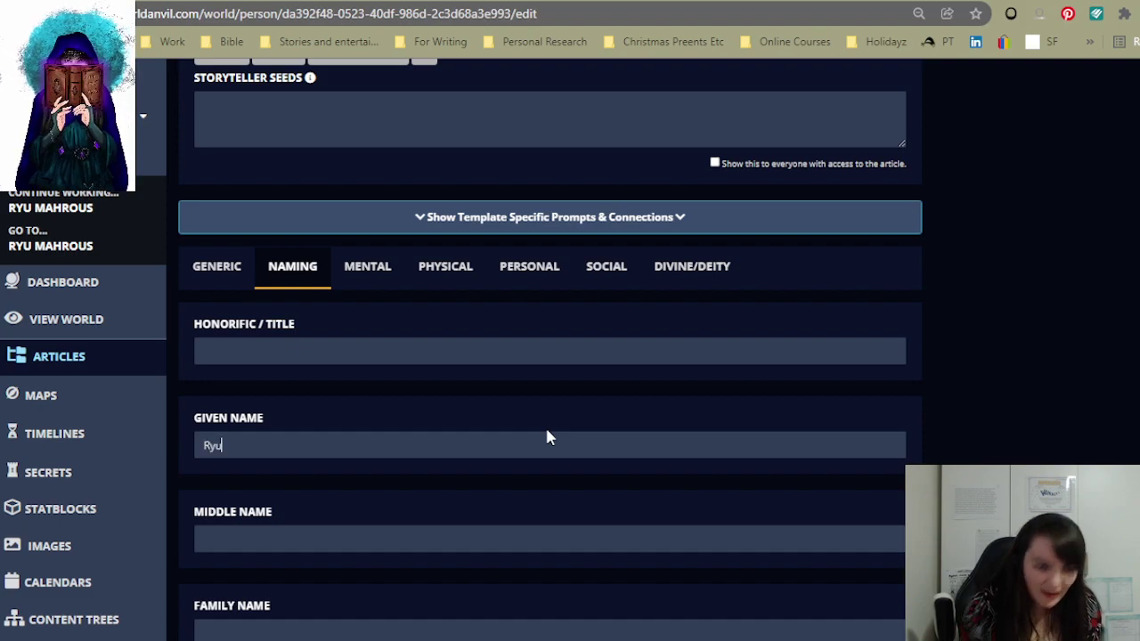
- Enter the character's surname as the middle name and move it from there into the family name
{"action": "left_click", "coordinate": [302, 537]}
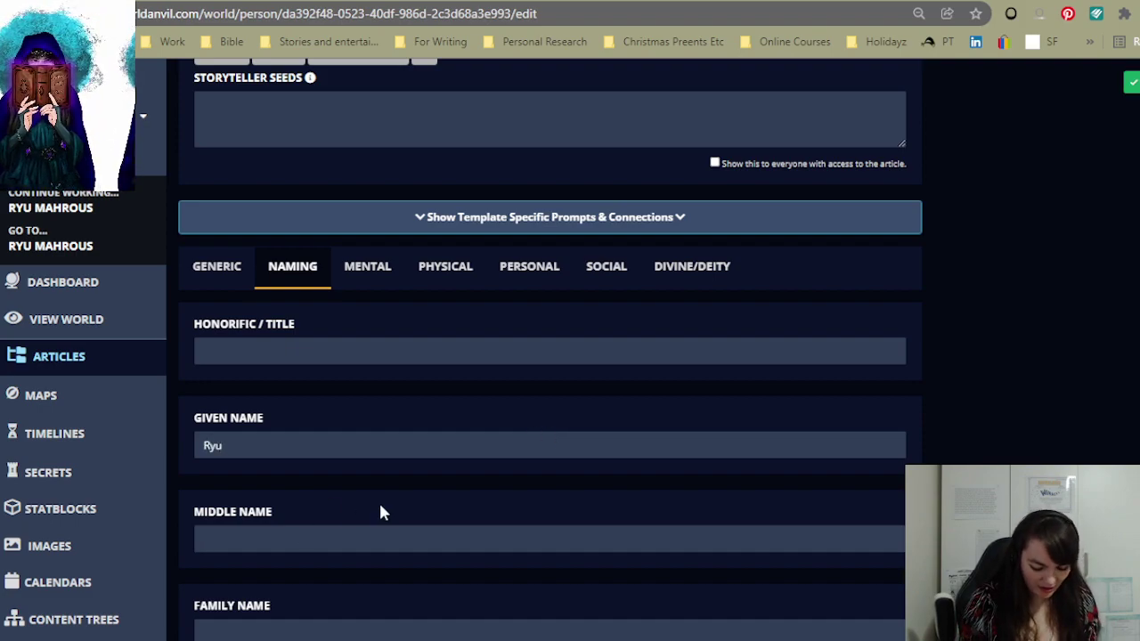
{"action": "type", "text": "Mahrous"}
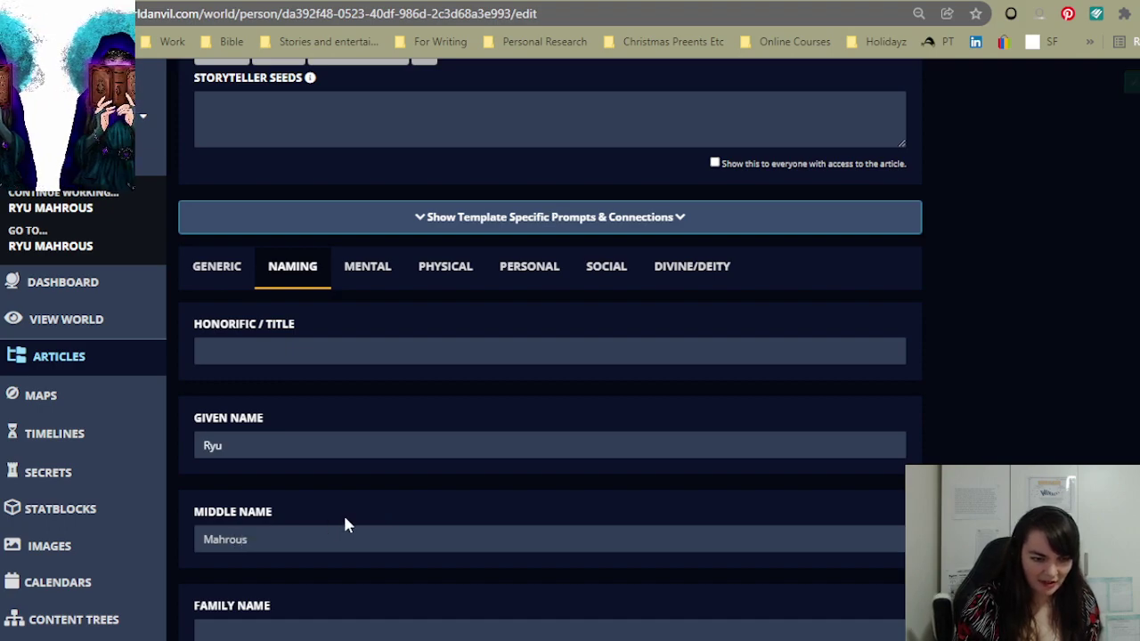
{"action": "left_click", "coordinate": [371, 505]}
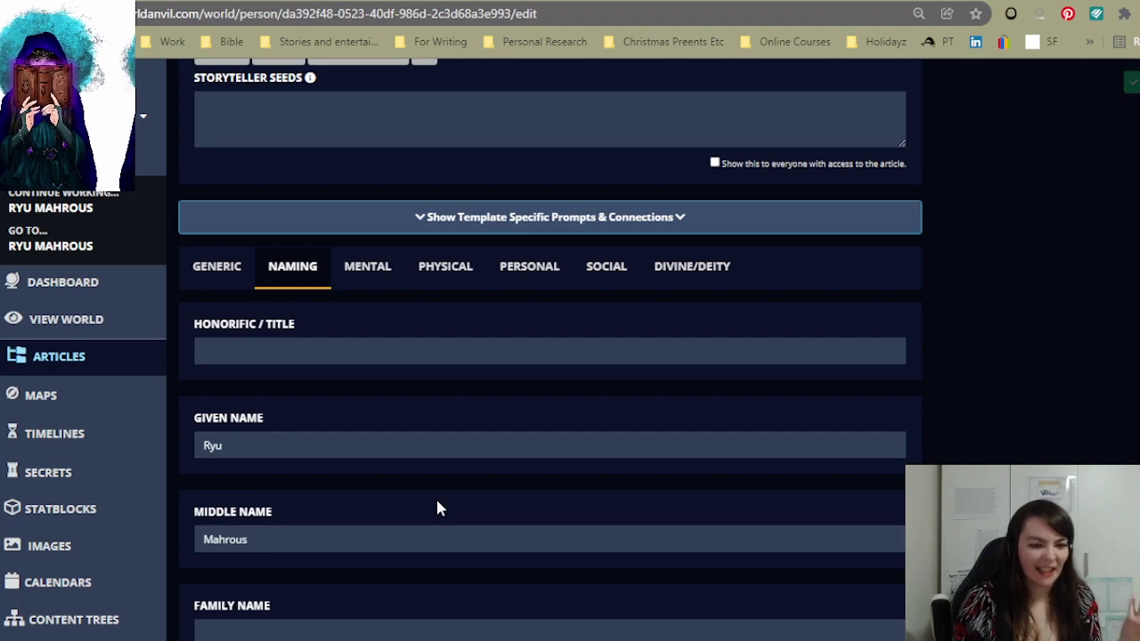
{"action": "scroll", "coordinate": [440, 512], "scroll_direction": "down", "scroll_amount": 2}
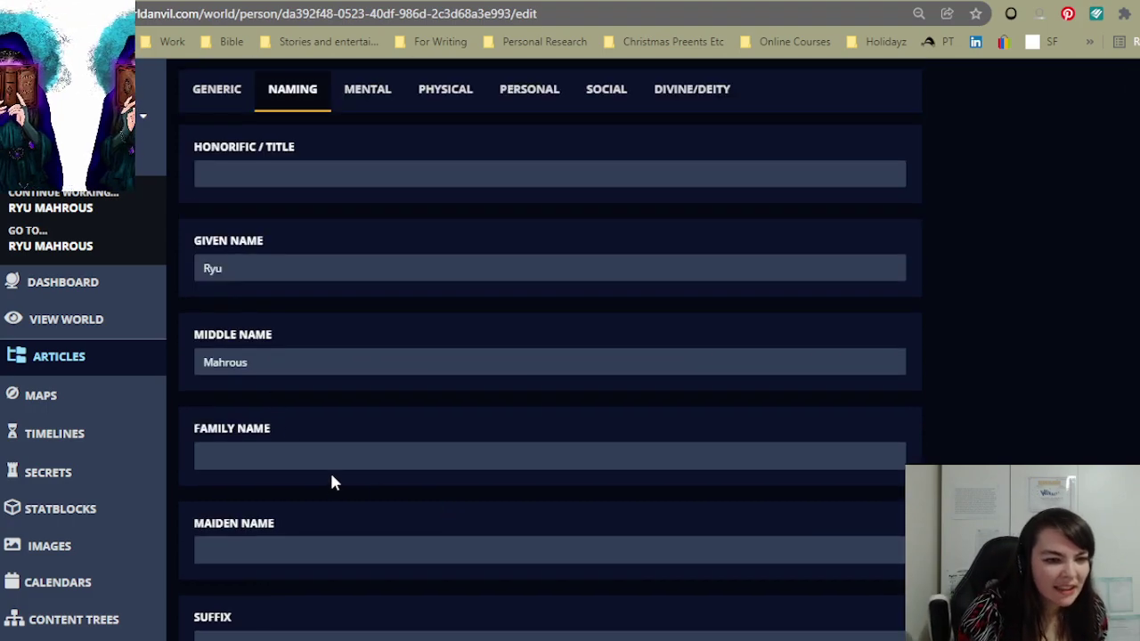
{"action": "left_click_drag", "start_coordinate": [263, 365], "coordinate": [161, 378]}
{"action": "key", "text": "ctrl+x"}
{"action": "left_click", "coordinate": [371, 430]}
{"action": "key", "text": "ctrl+v"}
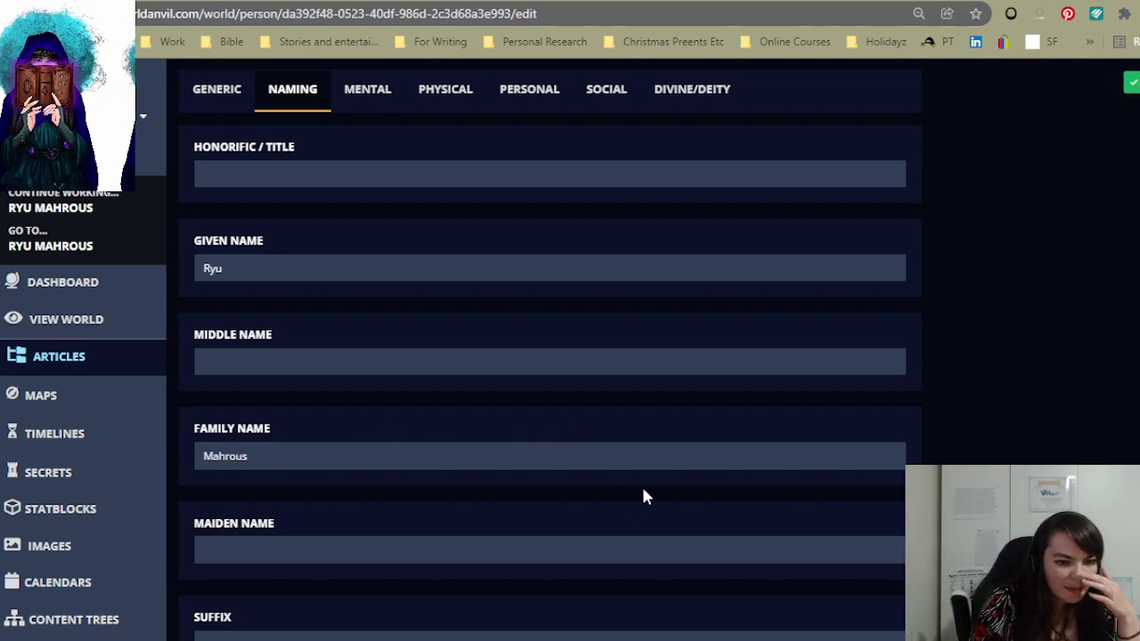
- Check the remaining naming prompts down to the nickname and set the character's honorific / title to Prince
{"action": "scroll", "coordinate": [642, 498], "scroll_direction": "down", "scroll_amount": 1}
{"action": "scroll", "coordinate": [649, 504], "scroll_direction": "down", "scroll_amount": 1}
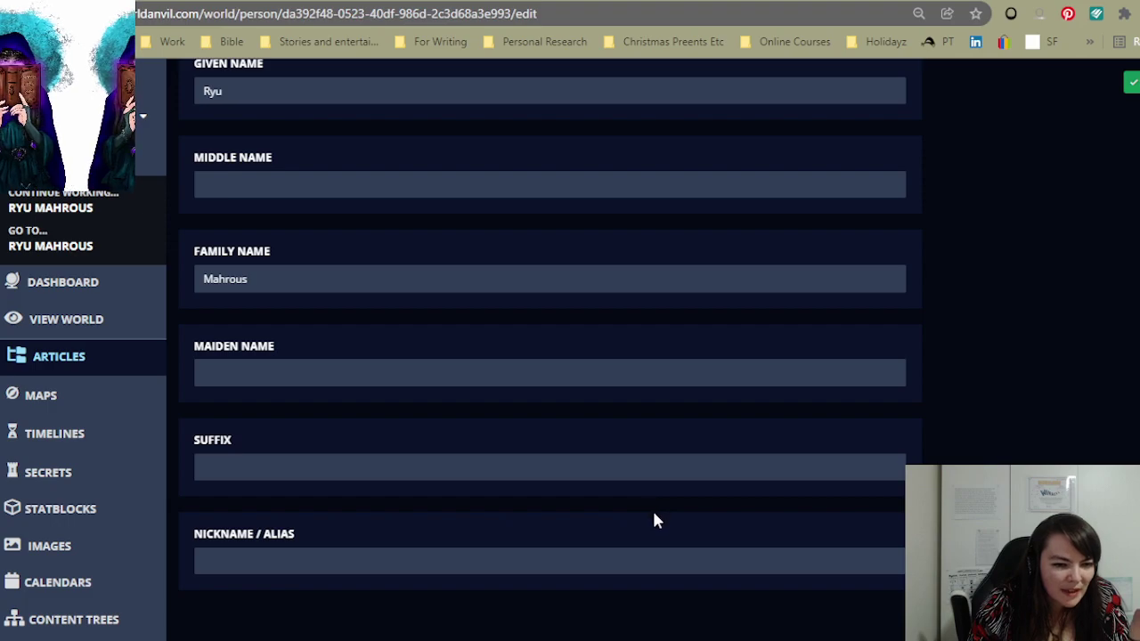
{"action": "left_click", "coordinate": [262, 558]}
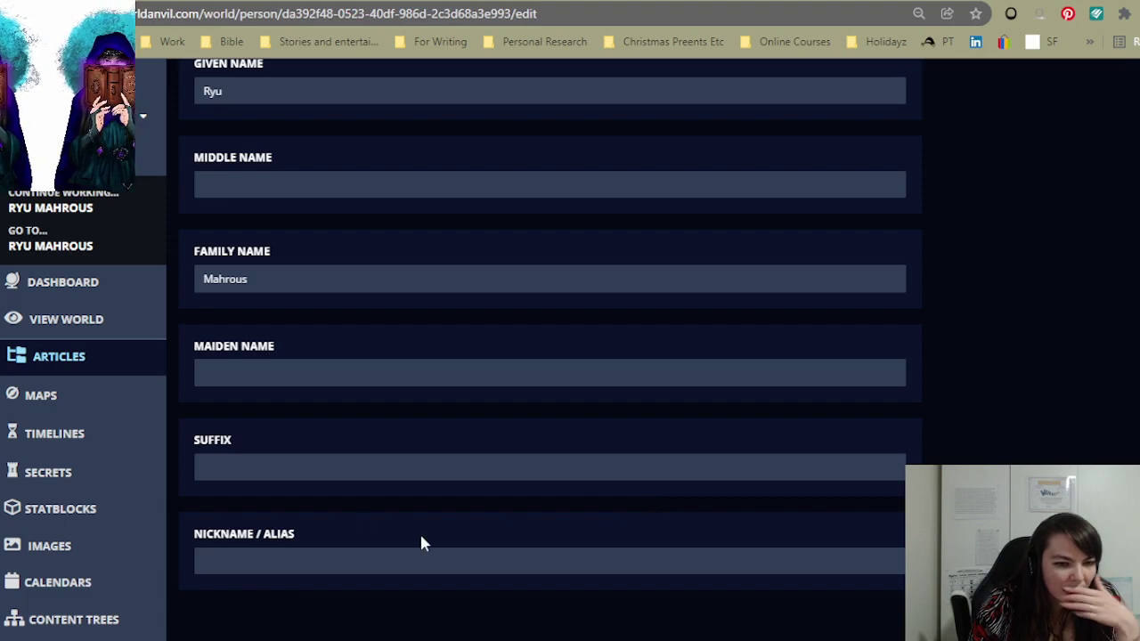
{"action": "scroll", "coordinate": [531, 519], "scroll_direction": "up", "scroll_amount": 5}
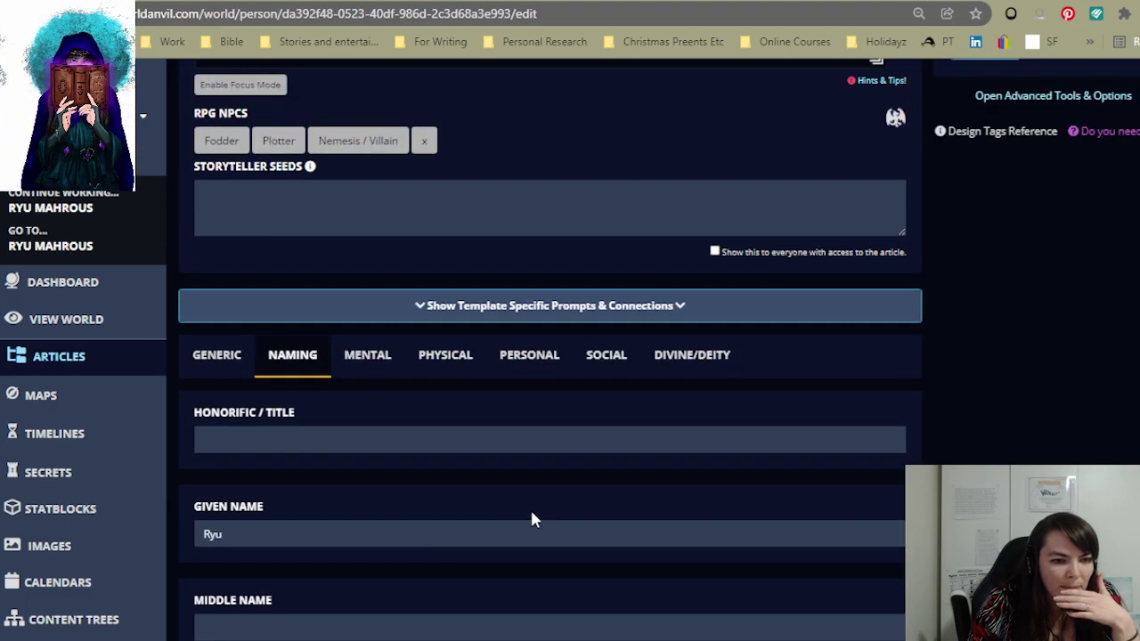
{"action": "scroll", "coordinate": [531, 517], "scroll_direction": "down", "scroll_amount": 5}
{"action": "scroll", "coordinate": [532, 512], "scroll_direction": "up", "scroll_amount": 6}
{"action": "type", "text": "Prince"}
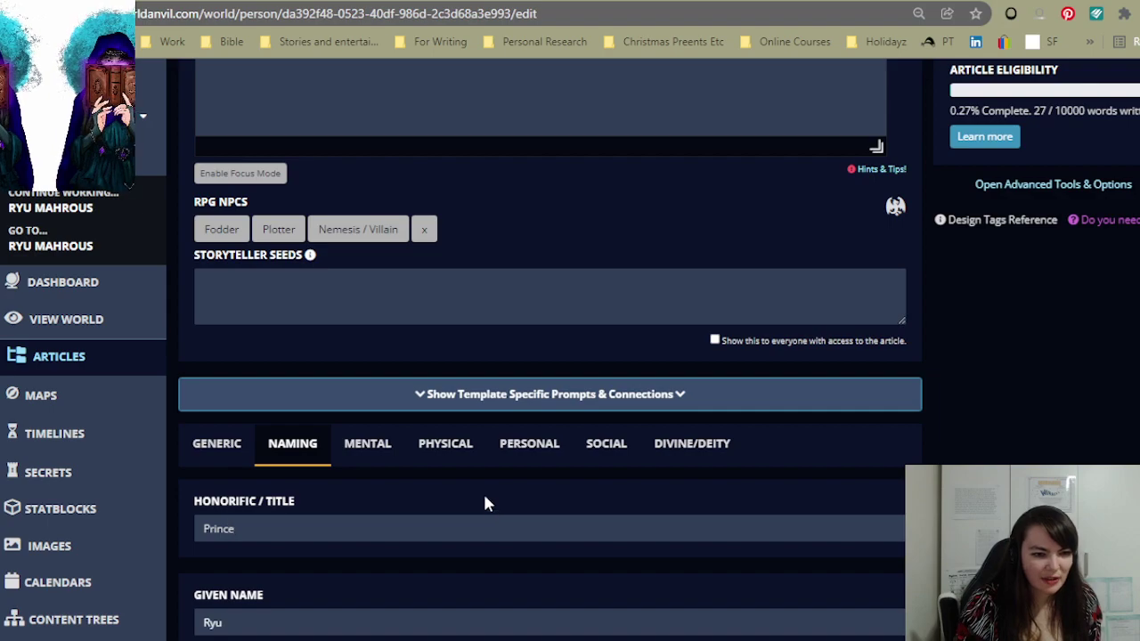
- Look over the character's mental prompts, including Personal History and Gender Identity
{"action": "scroll", "coordinate": [485, 503], "scroll_direction": "down", "scroll_amount": 1}
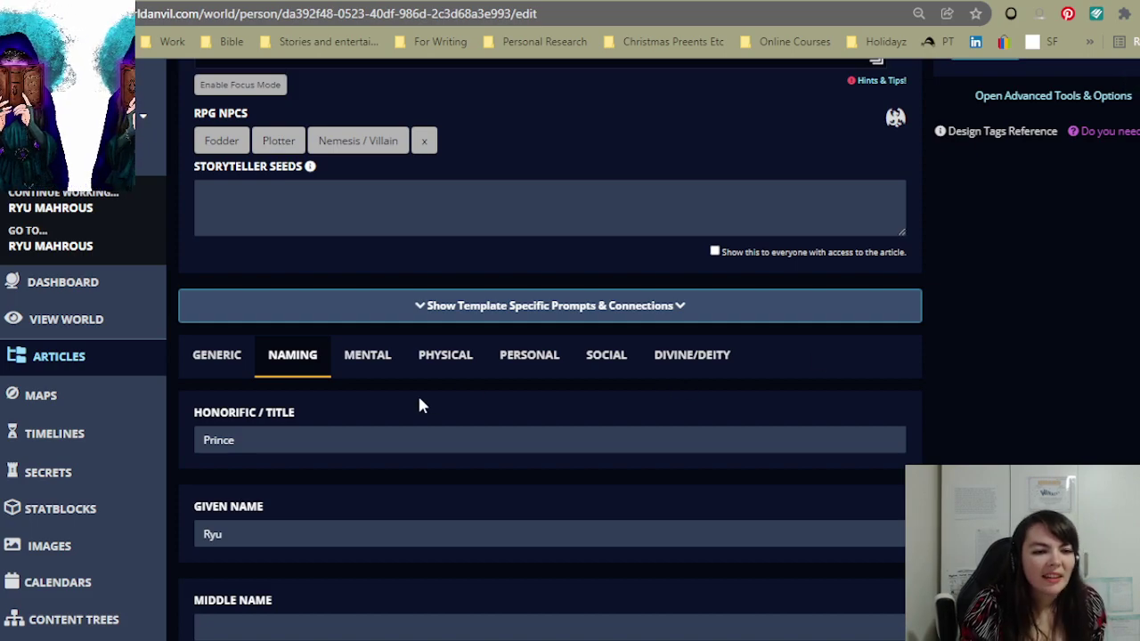
{"action": "scroll", "coordinate": [417, 393], "scroll_direction": "down", "scroll_amount": 1}
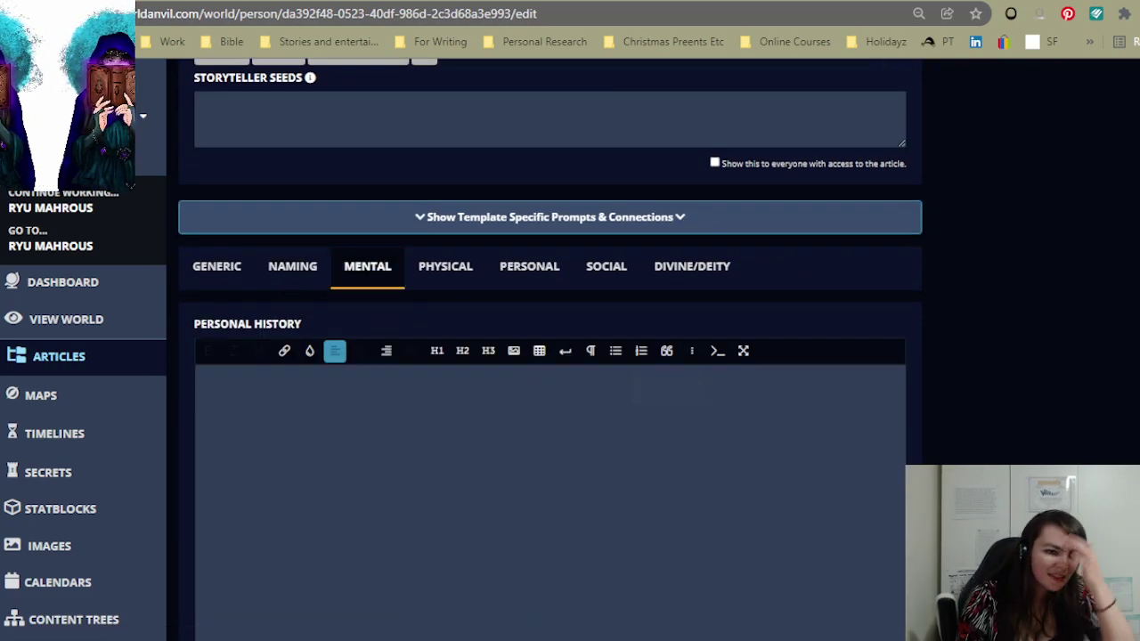
{"action": "scroll", "coordinate": [1003, 438], "scroll_direction": "down", "scroll_amount": 4}
{"action": "scroll", "coordinate": [1006, 438], "scroll_direction": "down", "scroll_amount": 2}
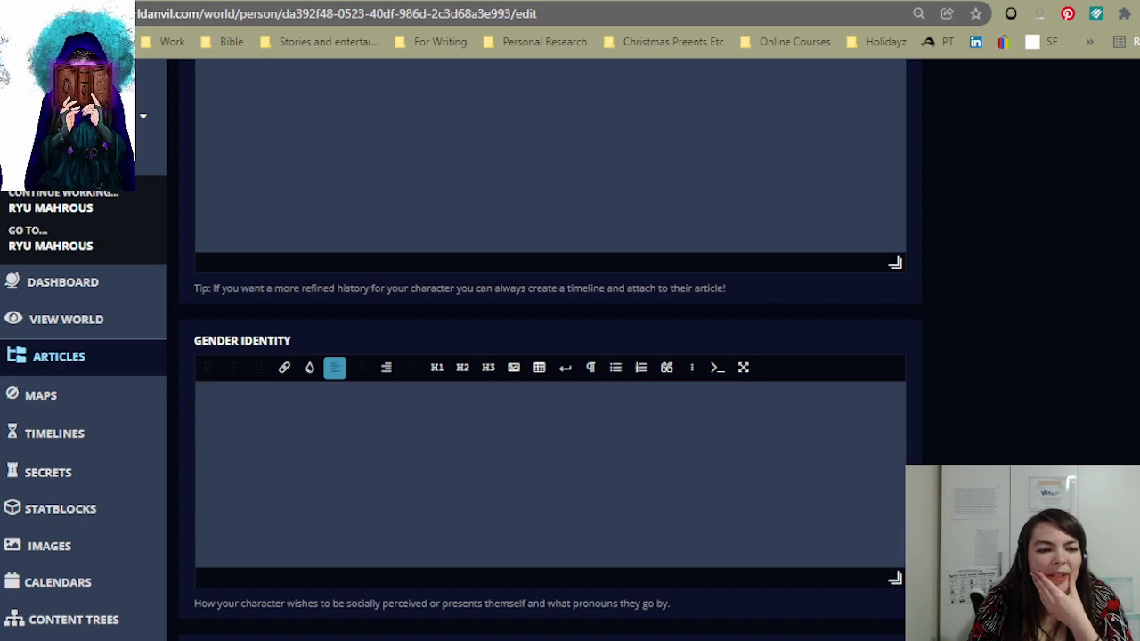
{"action": "scroll", "coordinate": [1006, 438], "scroll_direction": "up", "scroll_amount": 6}
{"action": "left_click", "coordinate": [356, 267]}
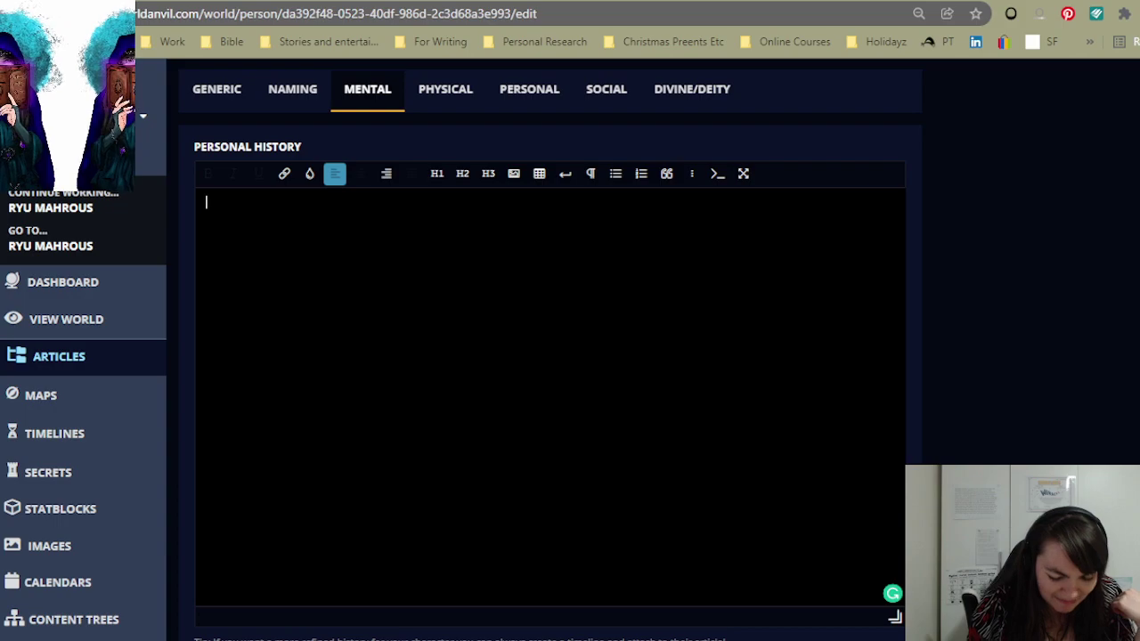
{"action": "scroll", "coordinate": [543, 356], "scroll_direction": "down", "scroll_amount": 2}
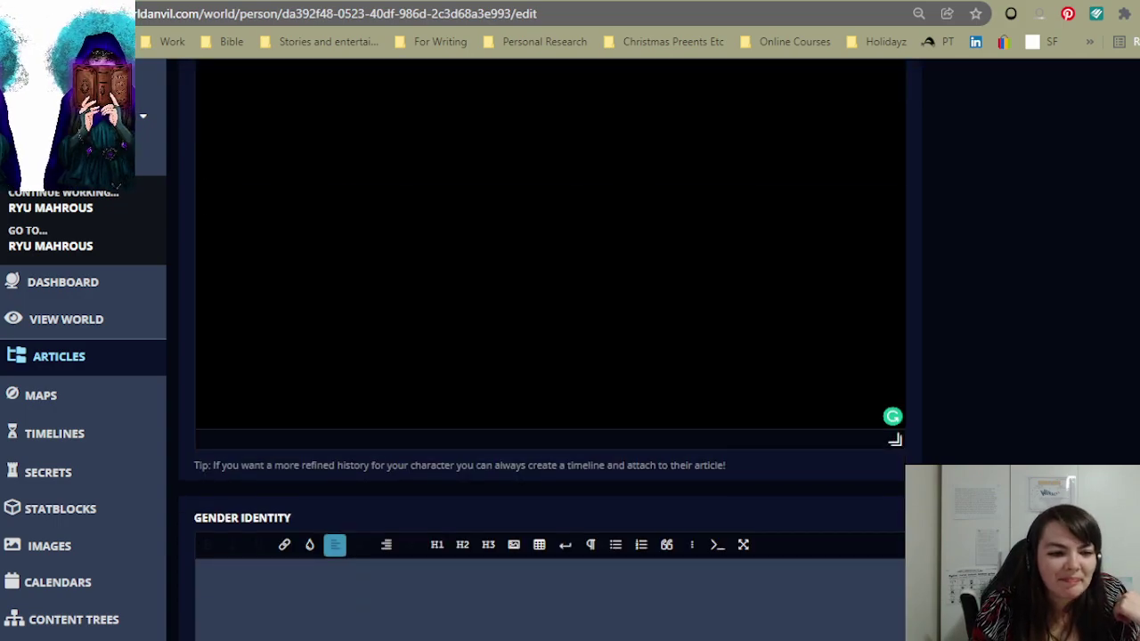
{"action": "scroll", "coordinate": [702, 412], "scroll_direction": "down", "scroll_amount": 2}
{"action": "scroll", "coordinate": [701, 411], "scroll_direction": "up", "scroll_amount": 5}
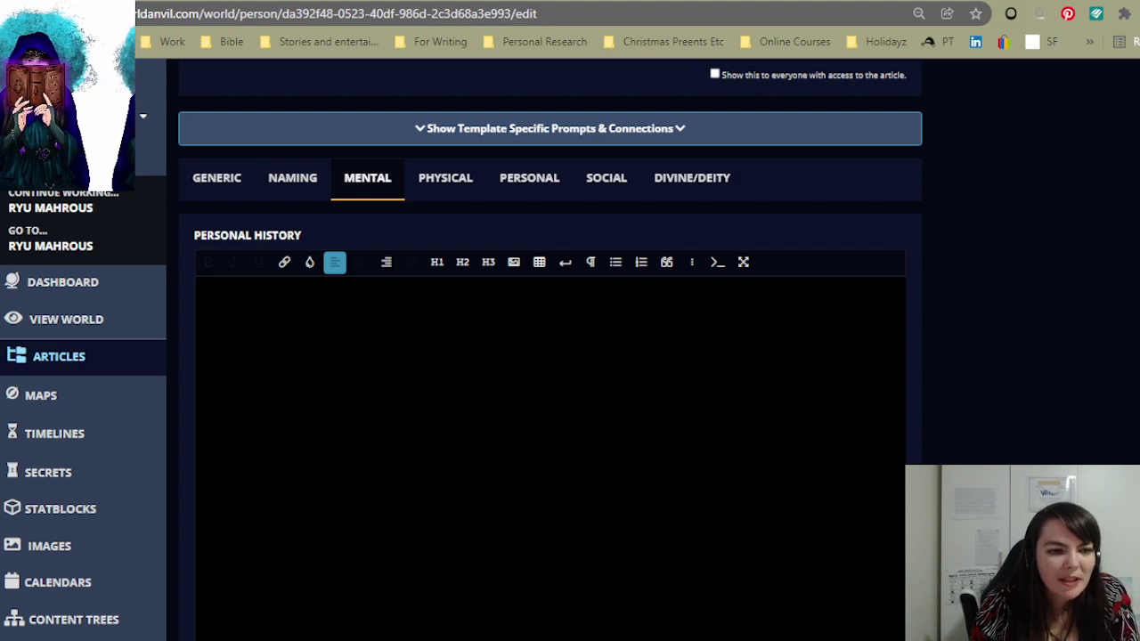
- Begin the personal history with a sentence saying the character "has grown up predominantly on the Dragon-kin Royal mountain."
{"action": "type", "text": "Ryu has grown up"}
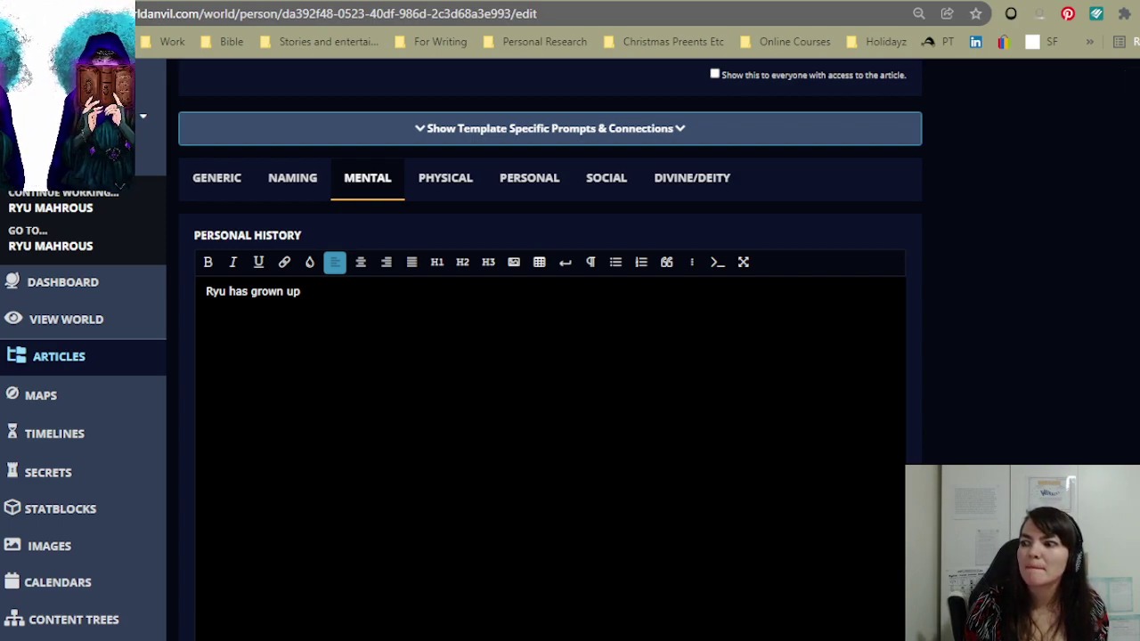
{"action": "type", "text": "pre"}
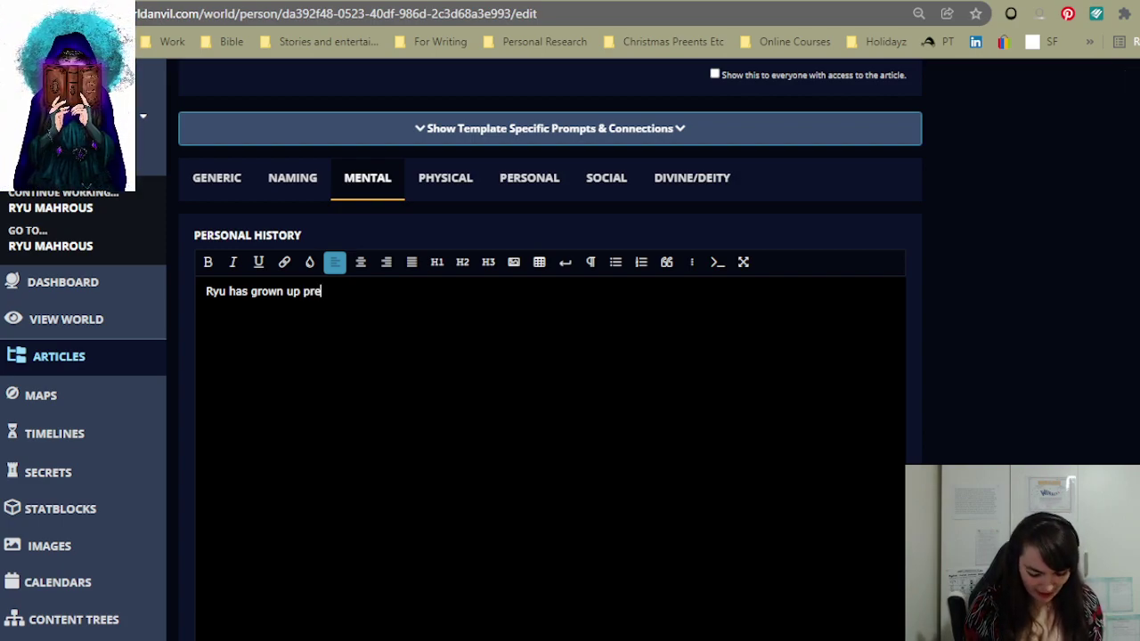
{"action": "type", "text": "dominantly o"}
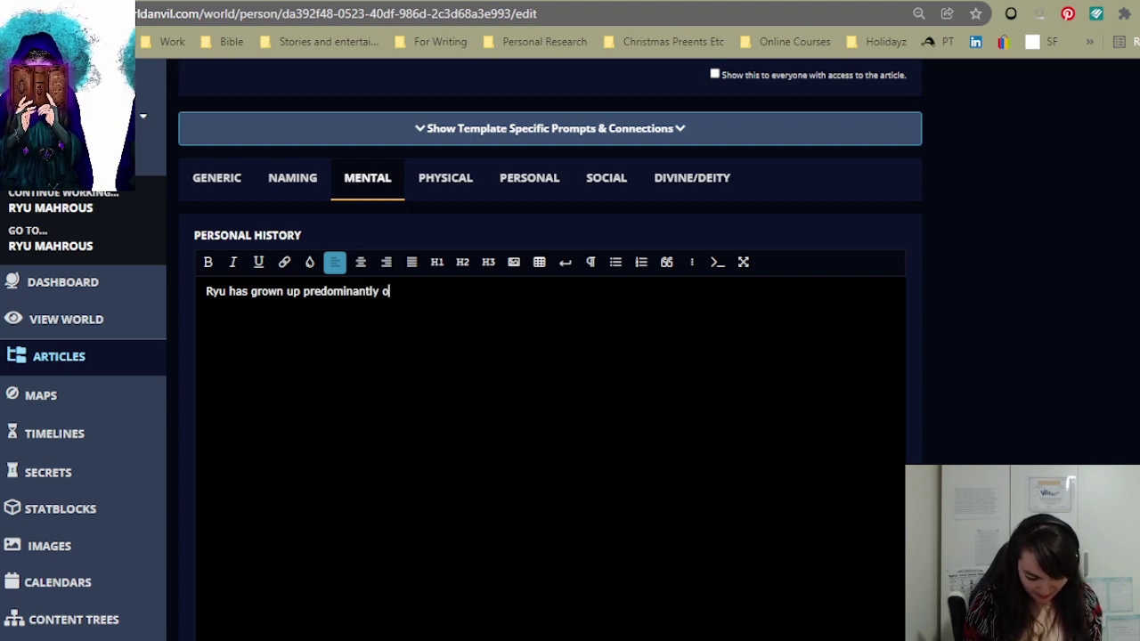
{"action": "type", "text": "n the Dra"}
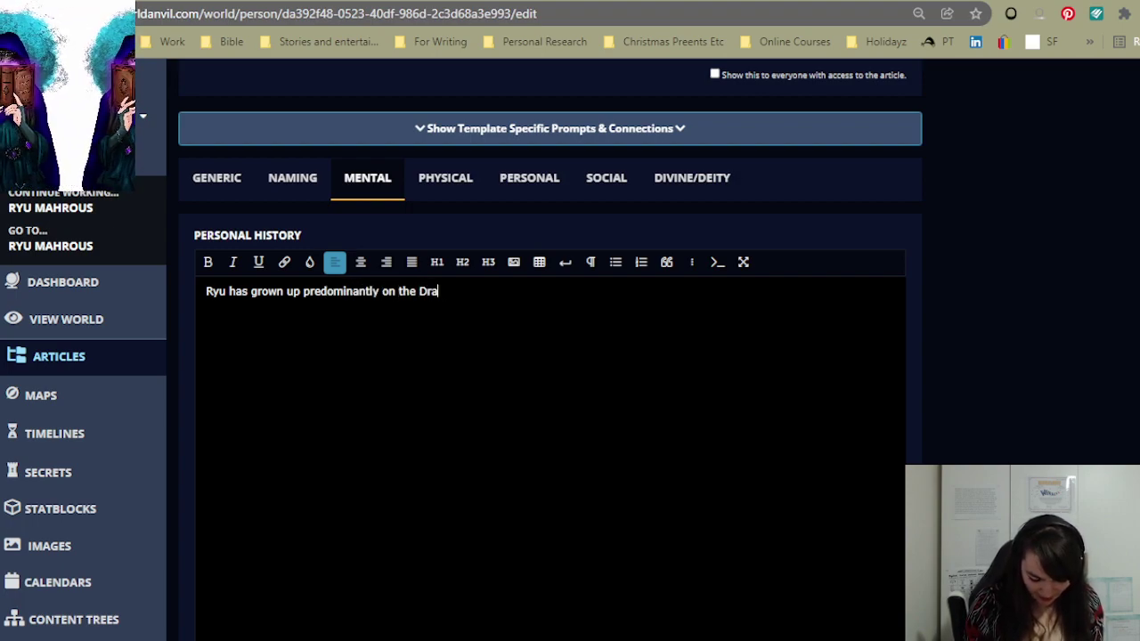
{"action": "type", "text": "gon-ki"}
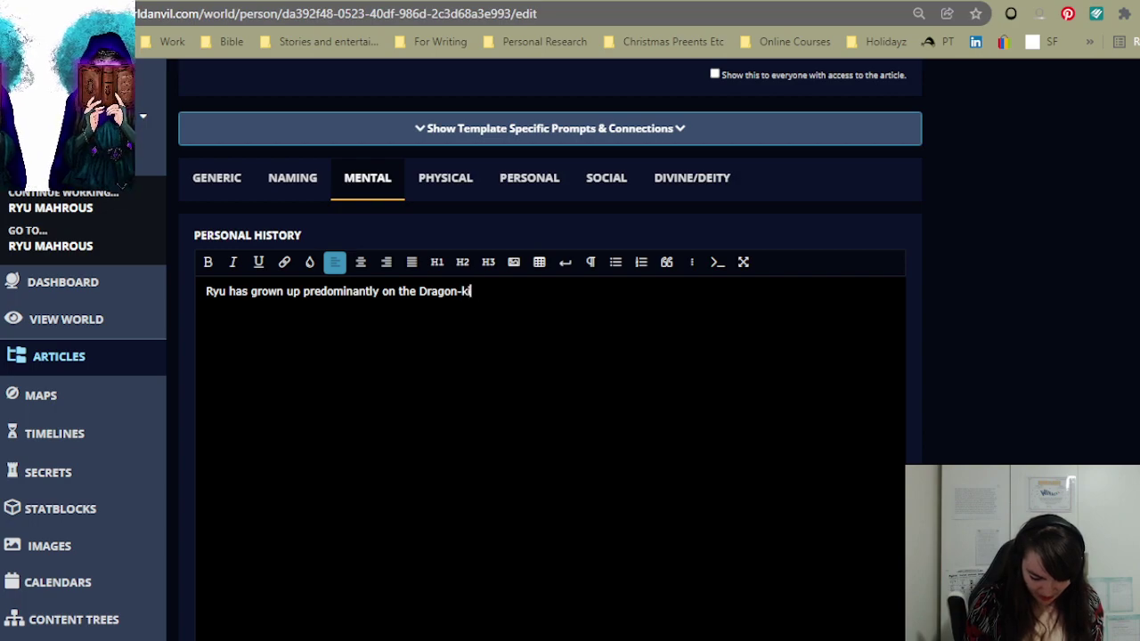
{"action": "type", "text": "n Royak "}
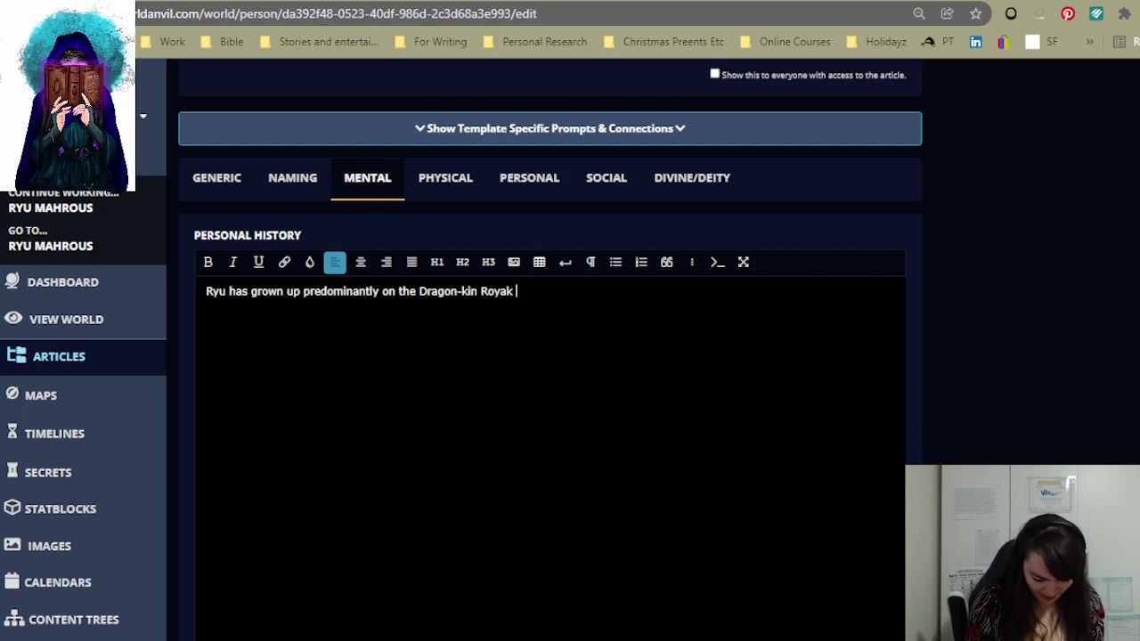
{"action": "type", "text": "mountain."}
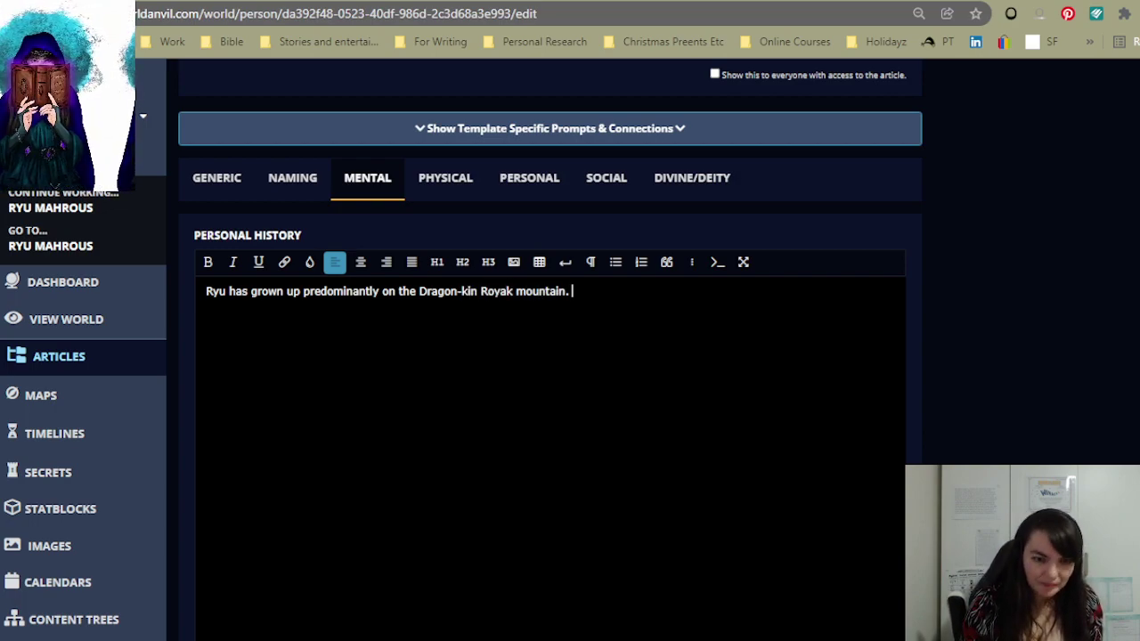
{"action": "left_click", "coordinate": [512, 291]}
{"action": "key", "text": "BackSpace"}
{"action": "type", "text": "l"}
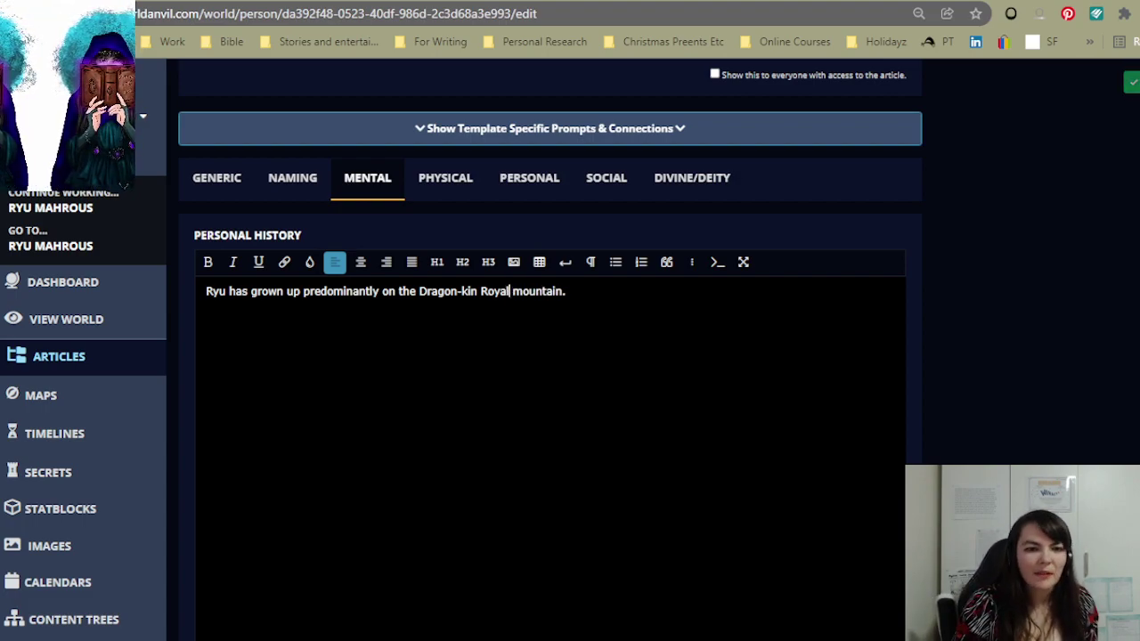
- Add to the personal history the sentence "His mother planted a lot of red flowers around the mountain, especially peonies."
{"action": "left_click", "coordinate": [569, 291]}
{"action": "type", "text": "His mother planted "}
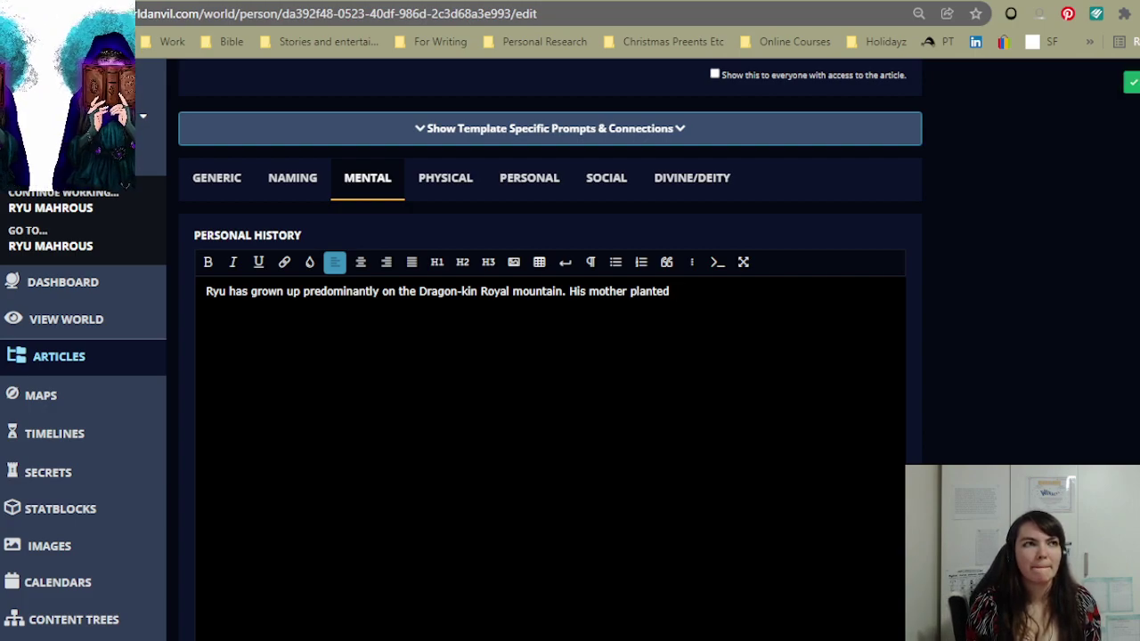
{"action": "type", "text": "a lo"}
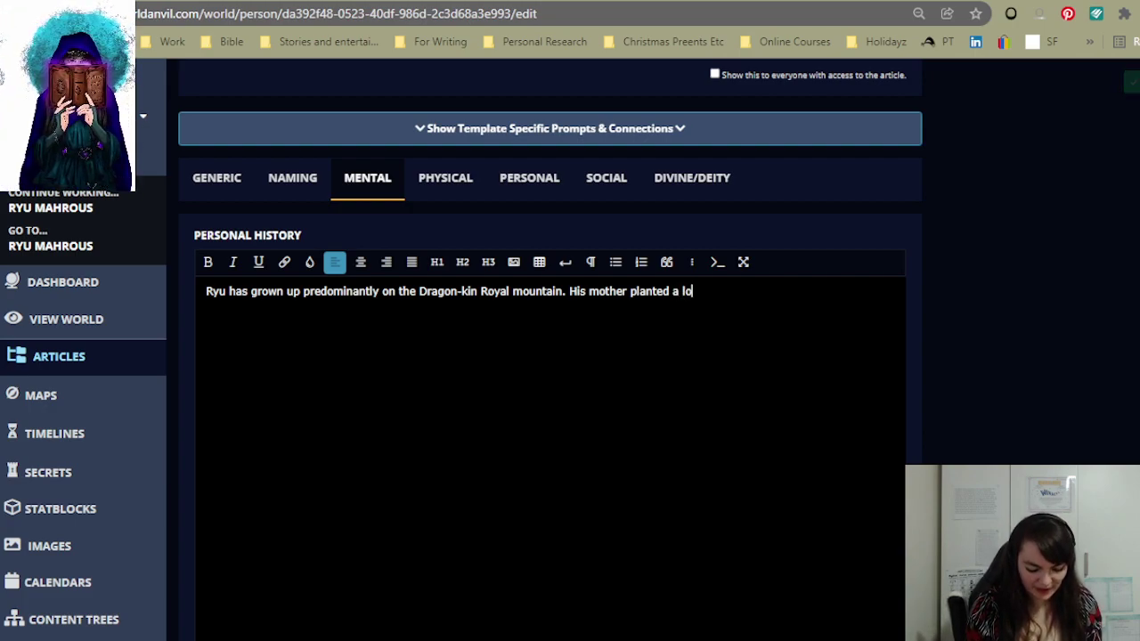
{"action": "type", "text": "t of red f"}
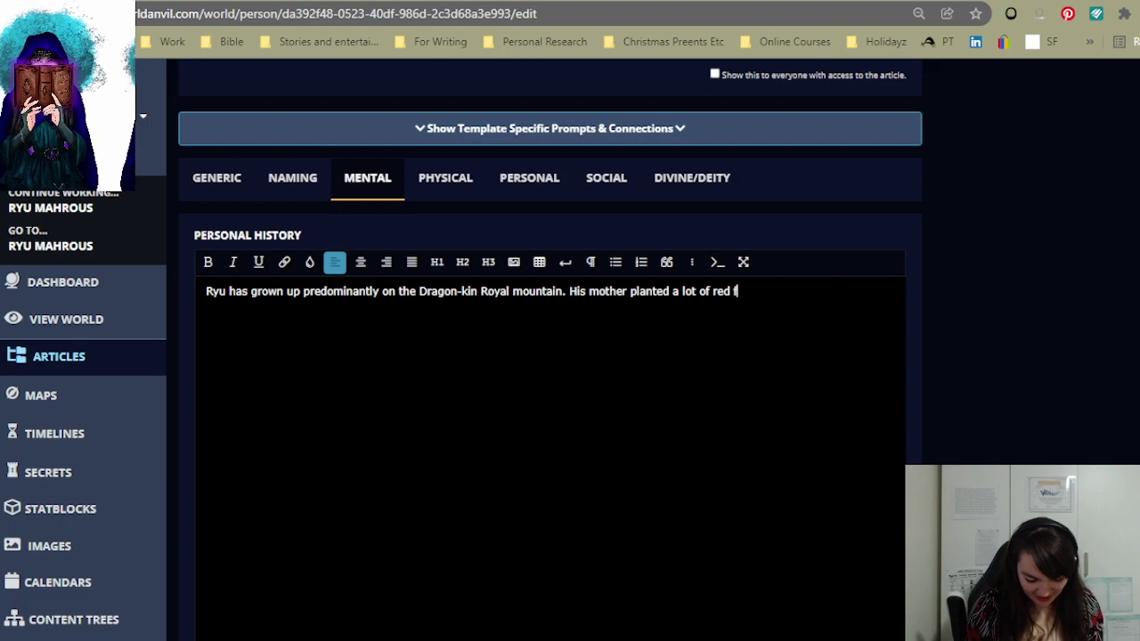
{"action": "type", "text": "lowr"}
{"action": "key", "text": "BackSpace"}
{"action": "type", "text": "ers "}
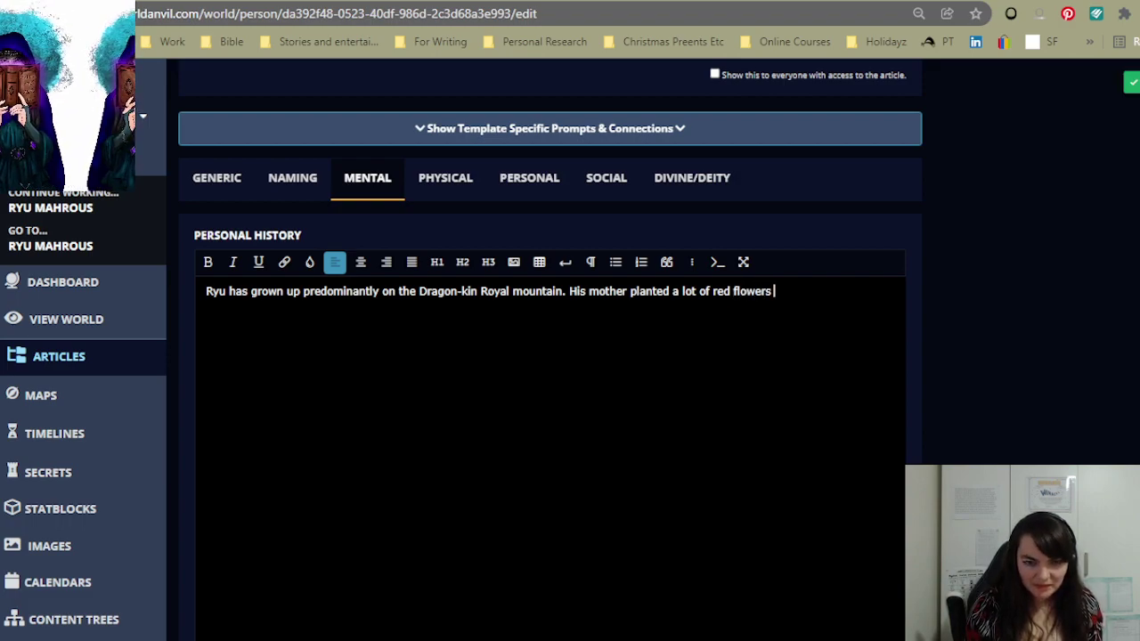
{"action": "type", "text": "around "}
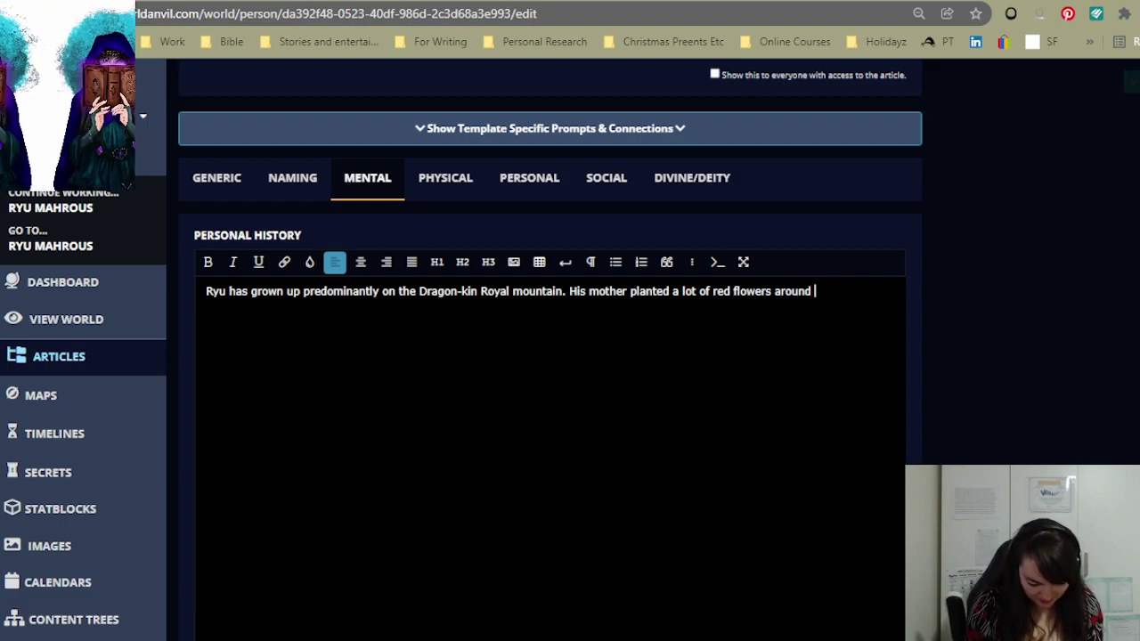
{"action": "type", "text": "the mountai"}
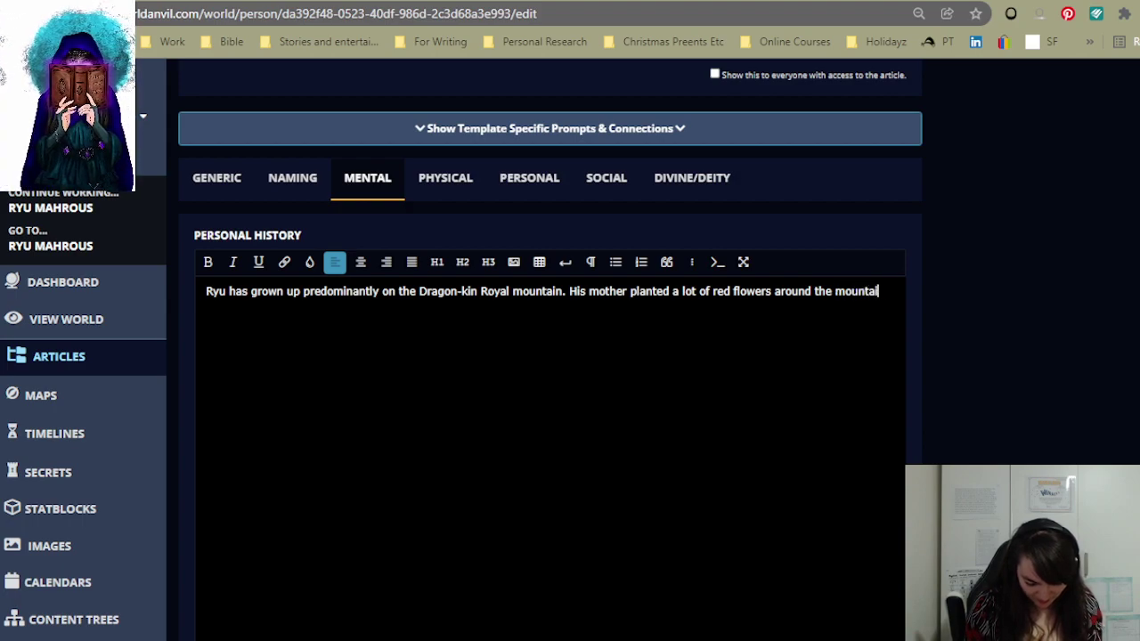
{"action": "type", "text": "n, espe"}
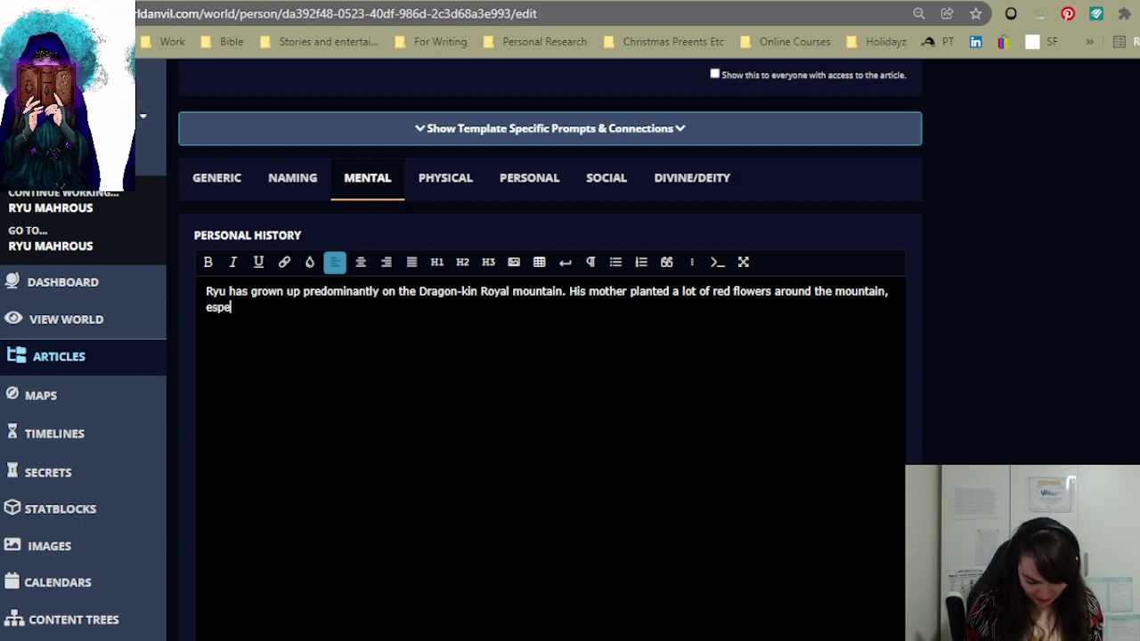
{"action": "type", "text": "cially peonies/"}
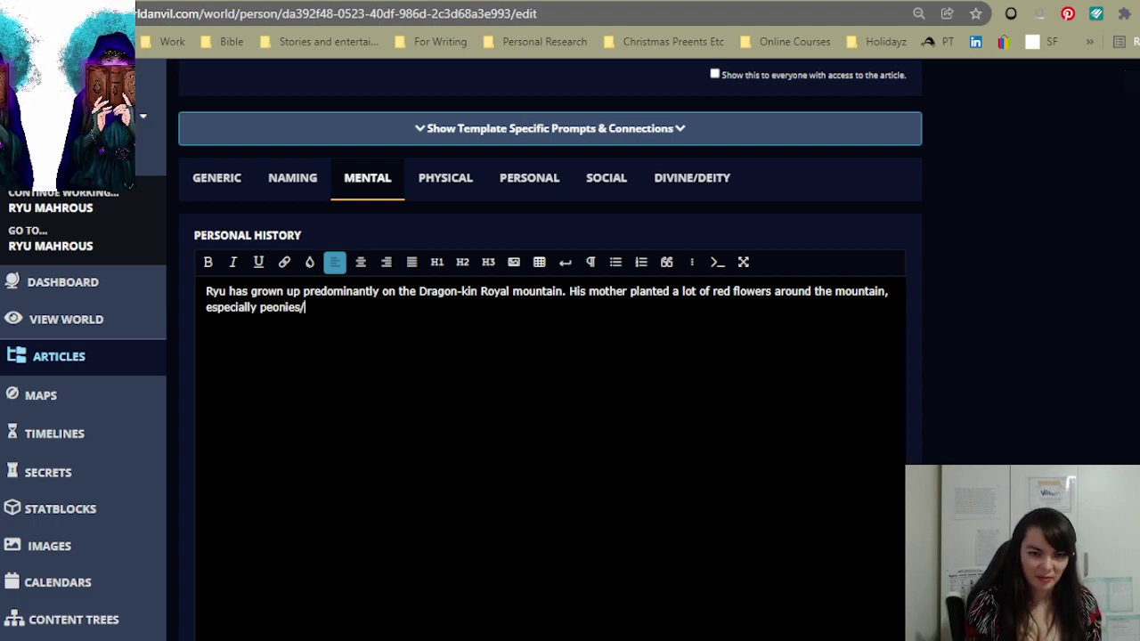
{"action": "key", "text": "BackSpace"}
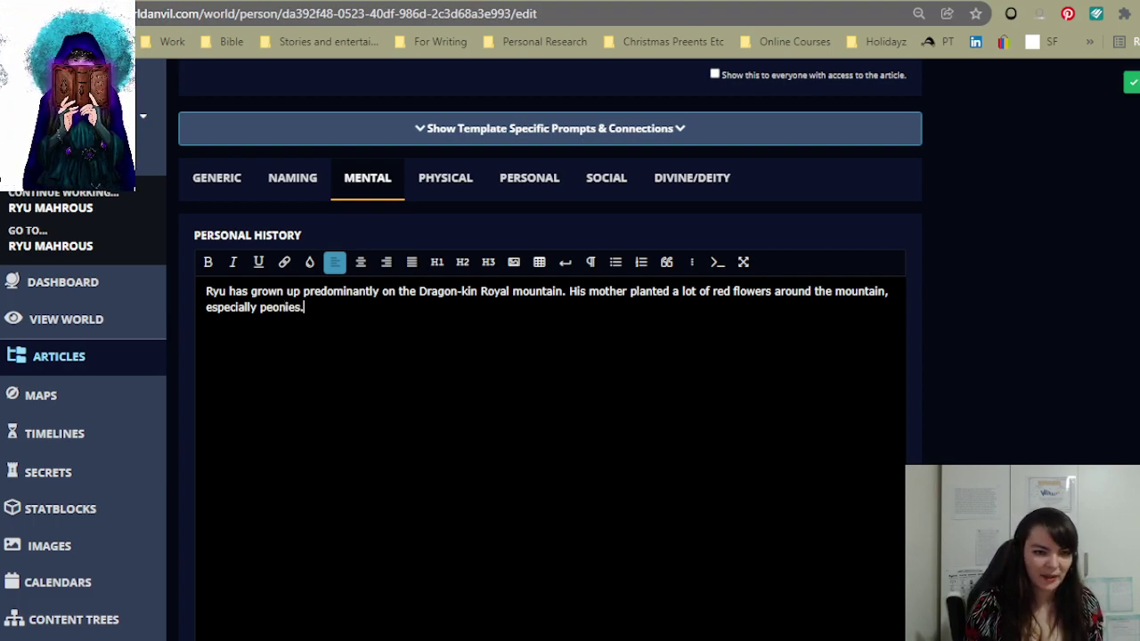
{"action": "type", "text": ". "}
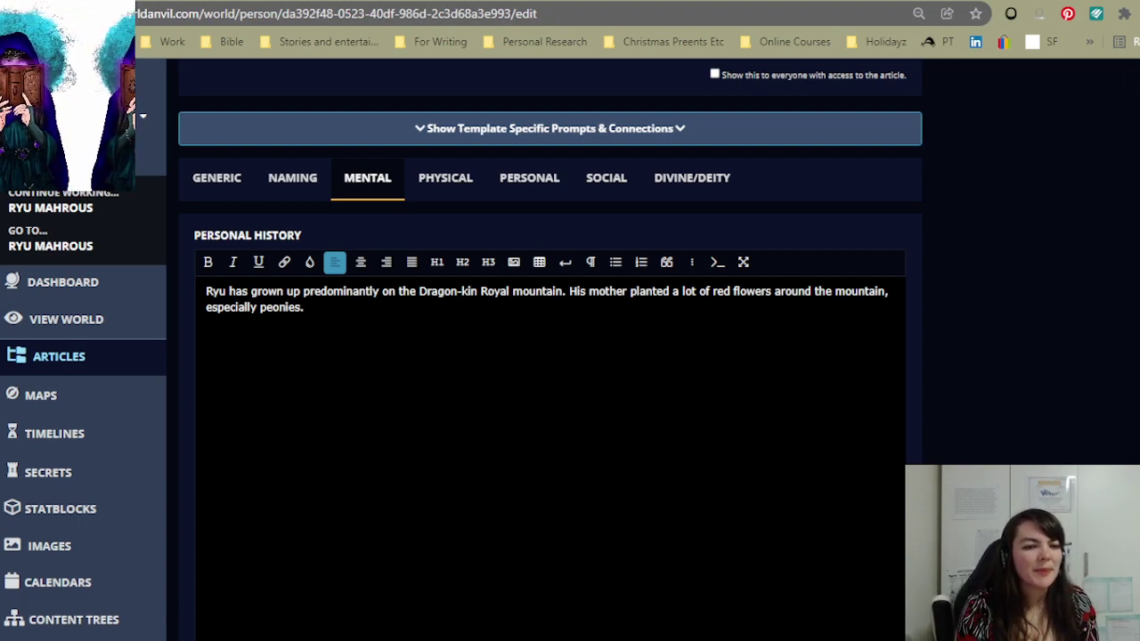
- Add the sentence "He has known the red of his home to highlight the strength and power of the family he grew up in."
{"action": "type", "text": "He has"}
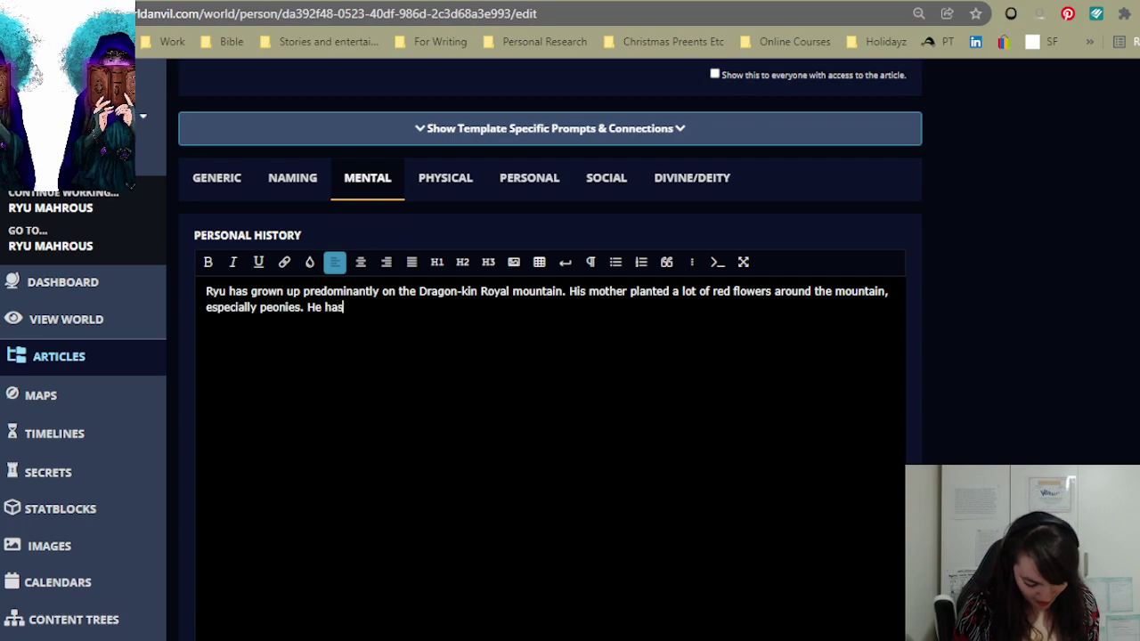
{"action": "type", "text": " known the red "}
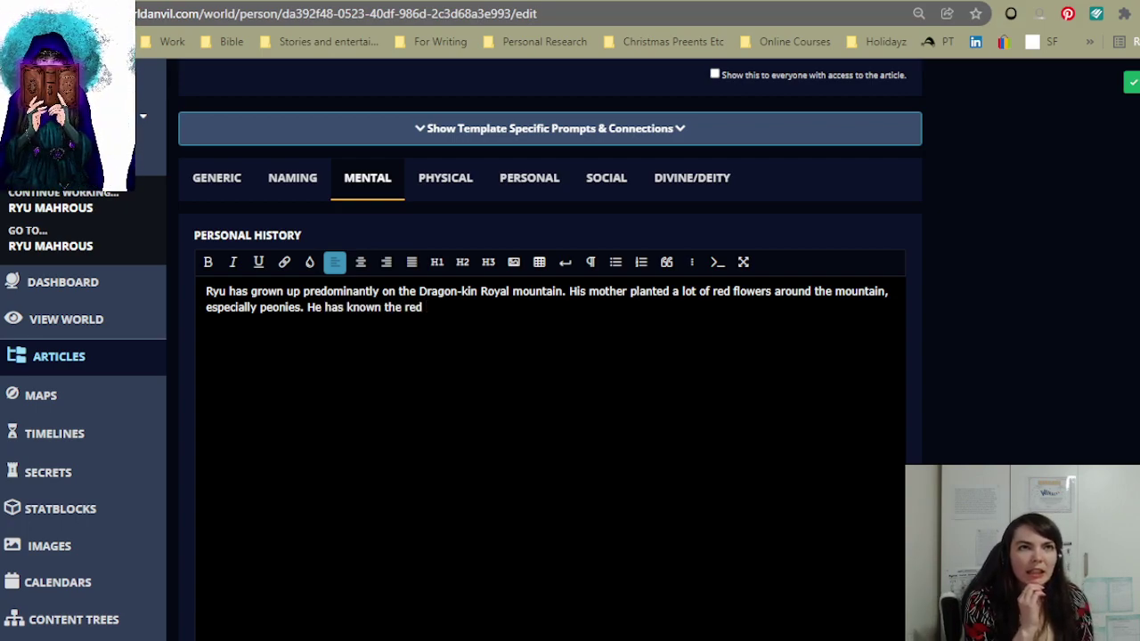
{"action": "type", "text": ",a"}
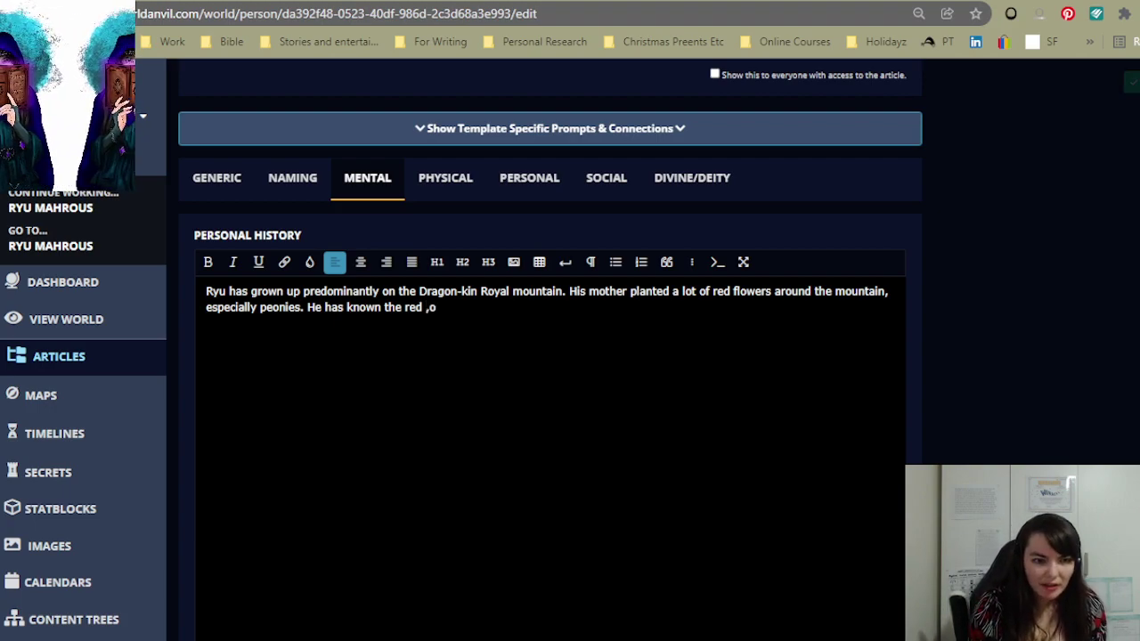
{"action": "key", "text": "BackSpace"}
{"action": "key", "text": "BackSpace"}
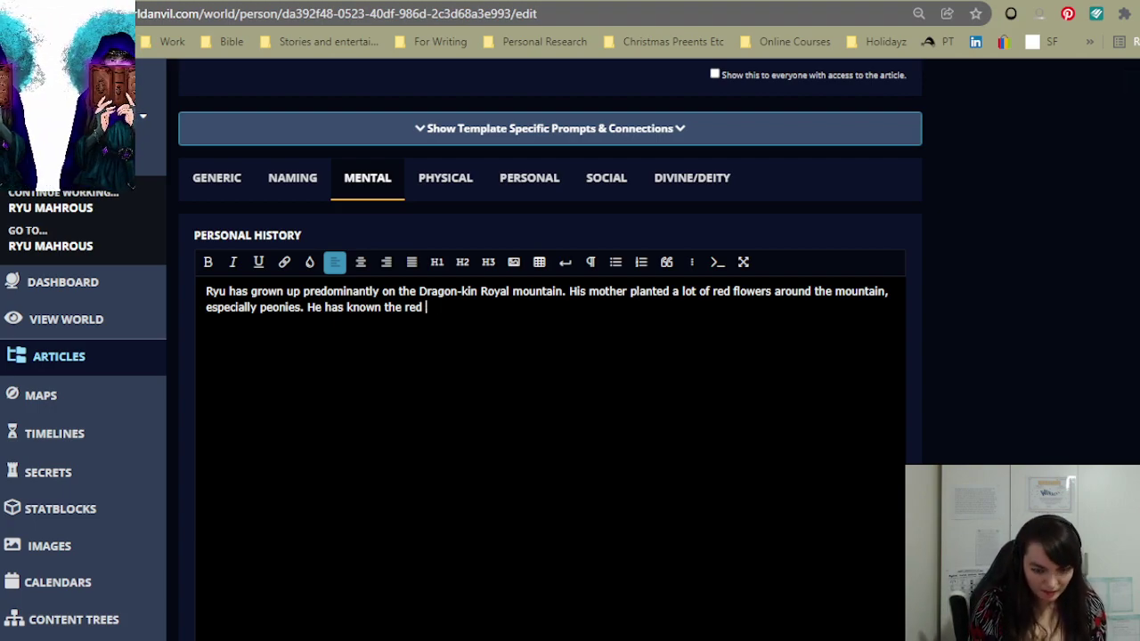
{"action": "type", "text": "of his home to"}
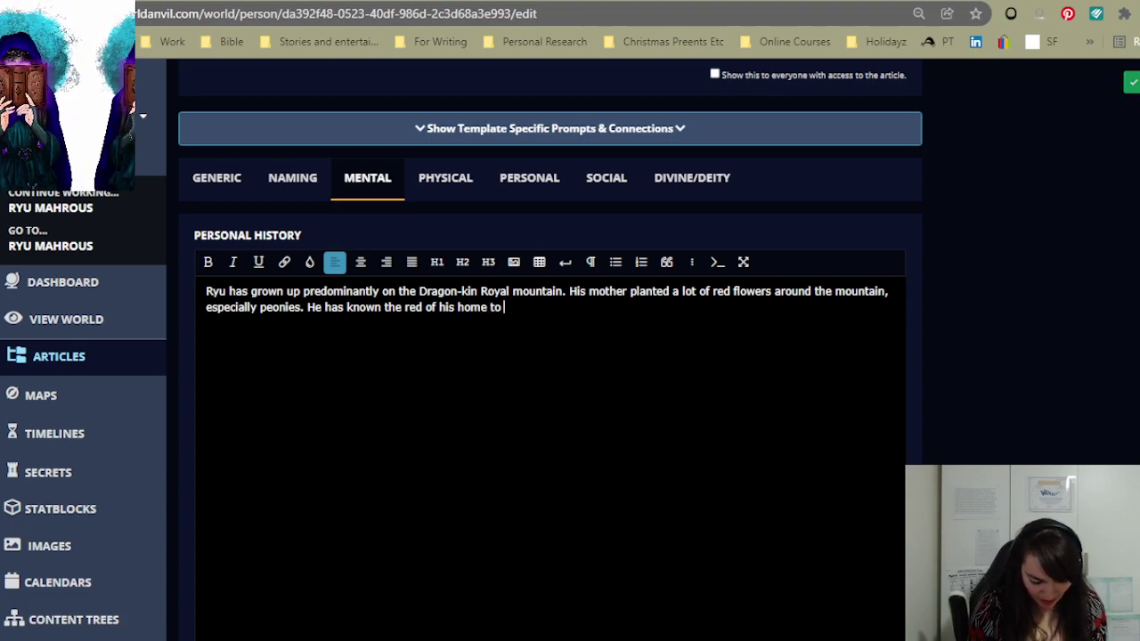
{"action": "type", "text": "highlight"}
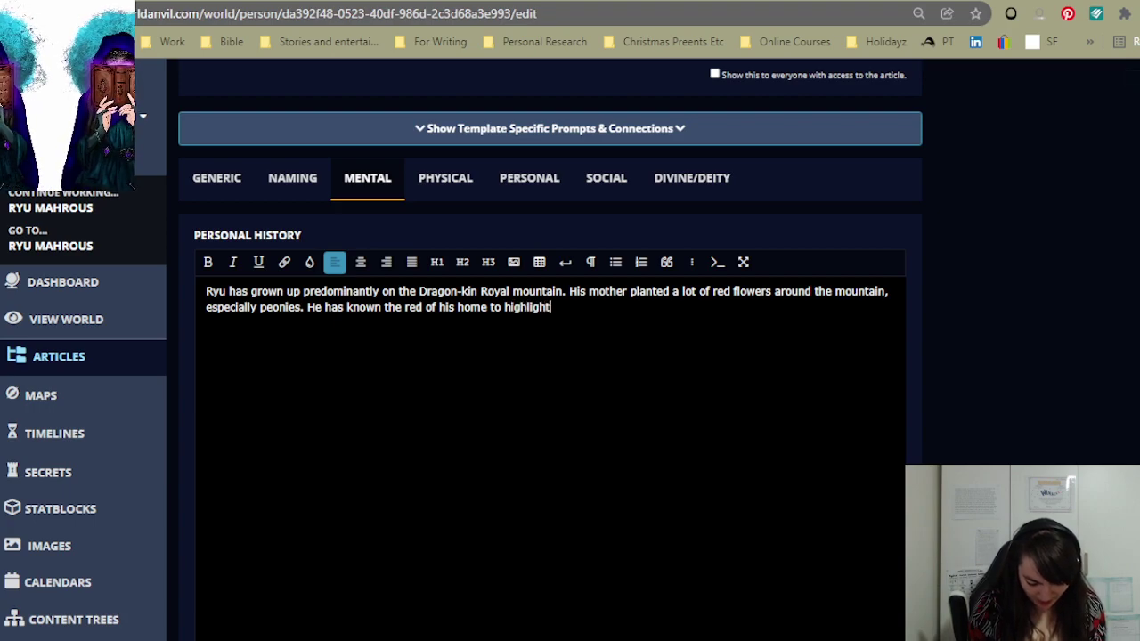
{"action": "type", "text": " the strength and po"}
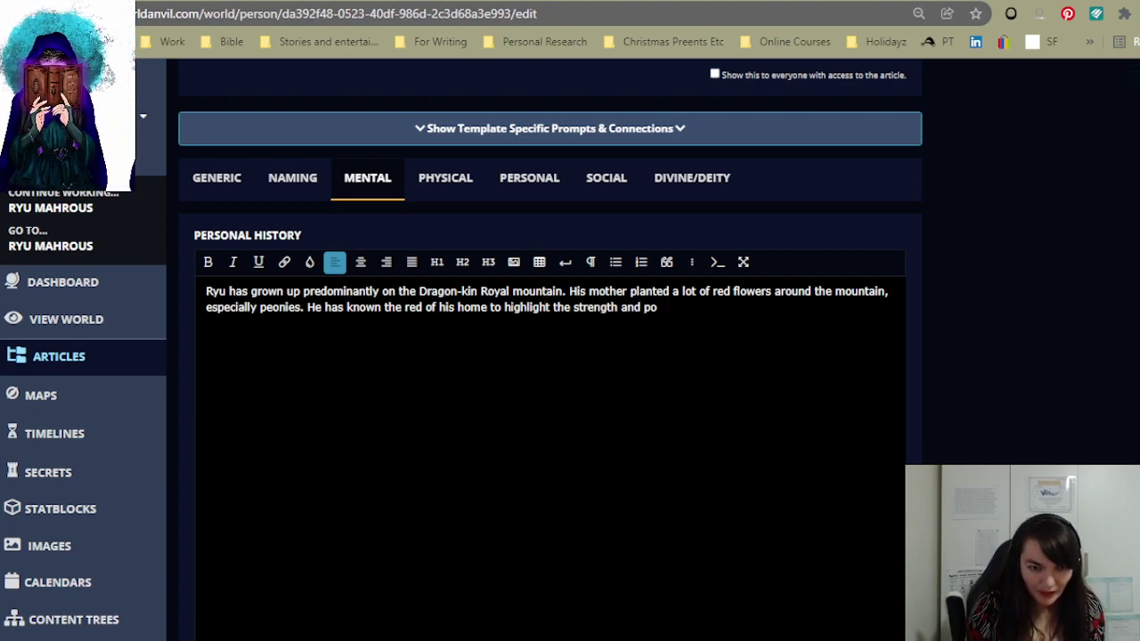
{"action": "key", "text": "BackSpace"}
{"action": "type", "text": "w"}
{"action": "key", "text": "BackSpace"}
{"action": "type", "text": "o"}
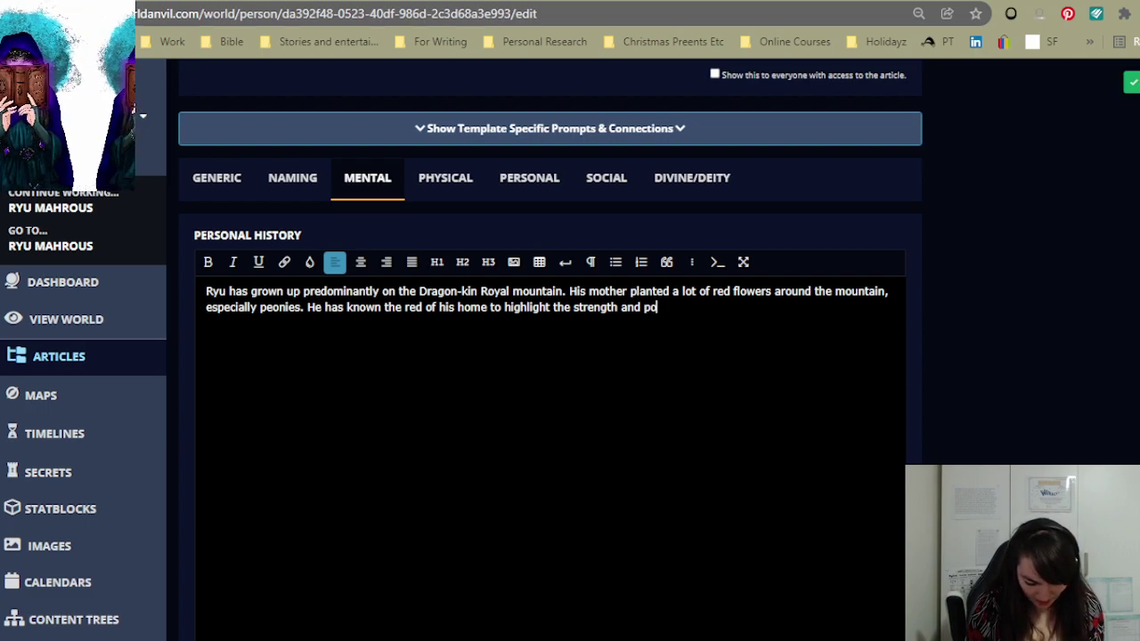
{"action": "type", "text": "wer of the fam"}
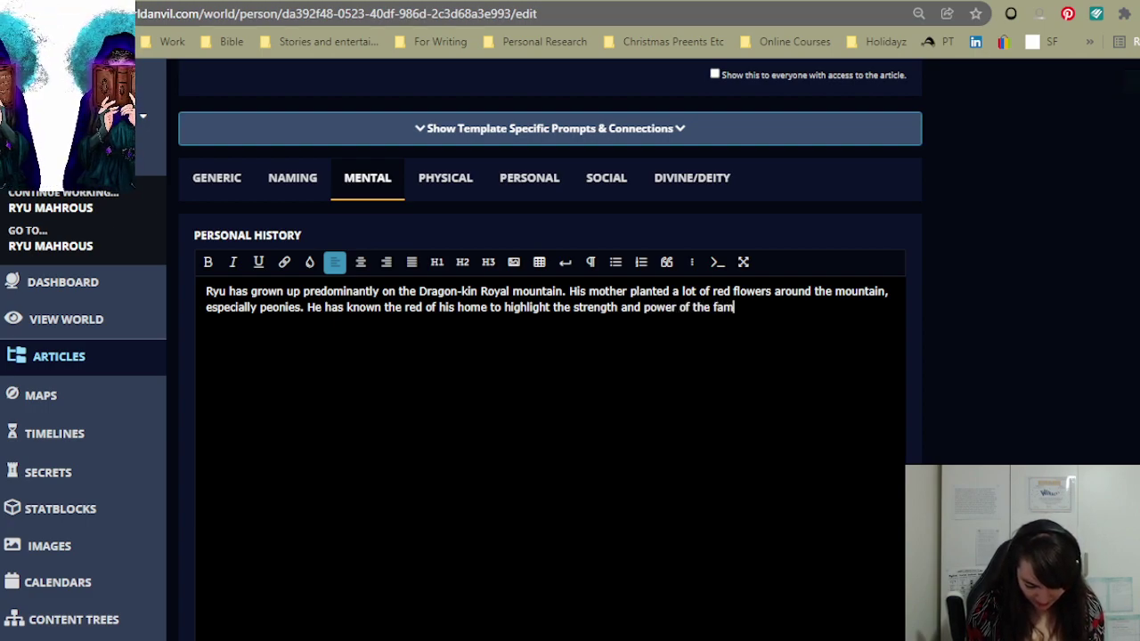
{"action": "type", "text": "ily he grew up in."}
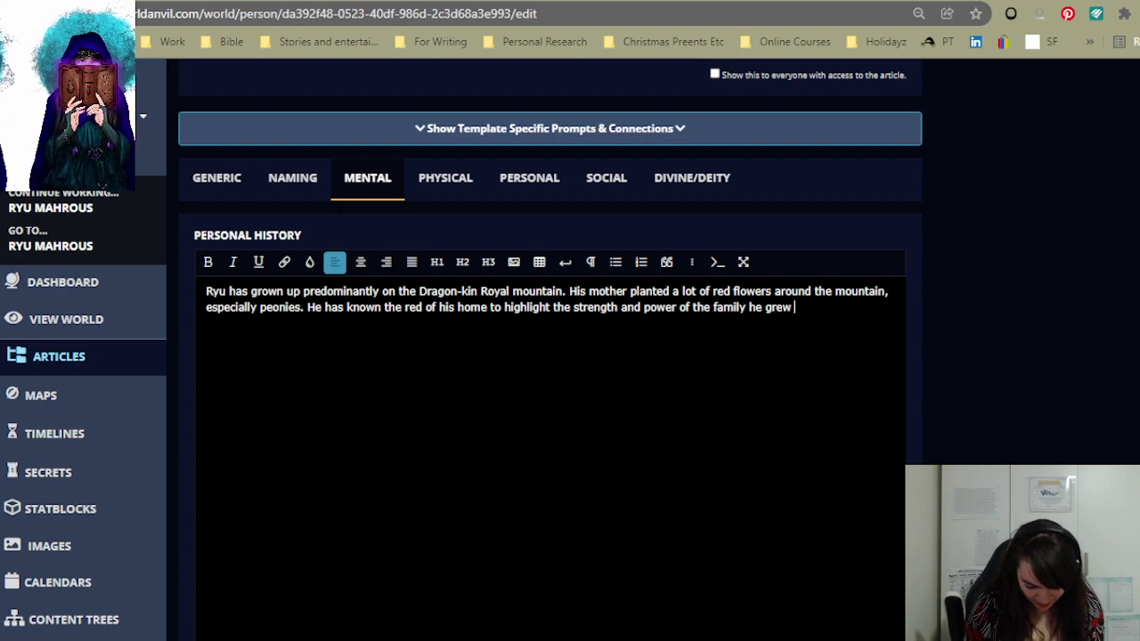
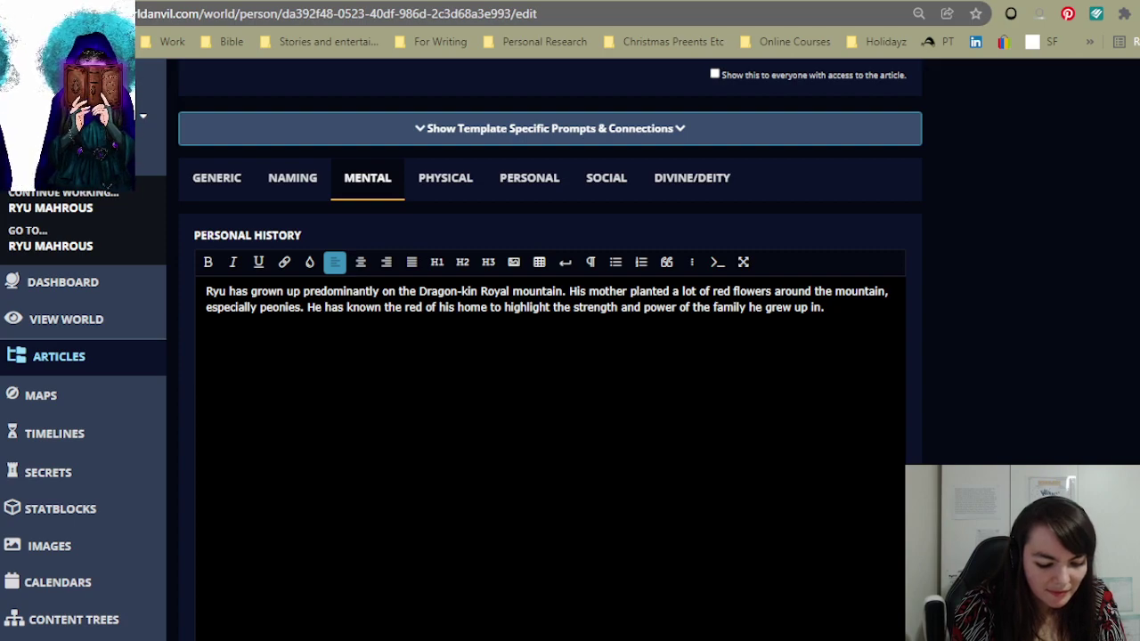
- Start another personal history sentence with "Therefore, not only is he expected to be", correcting the spelling of "Therefore"
{"action": "scroll", "coordinate": [626, 417], "scroll_direction": "up", "scroll_amount": 7}
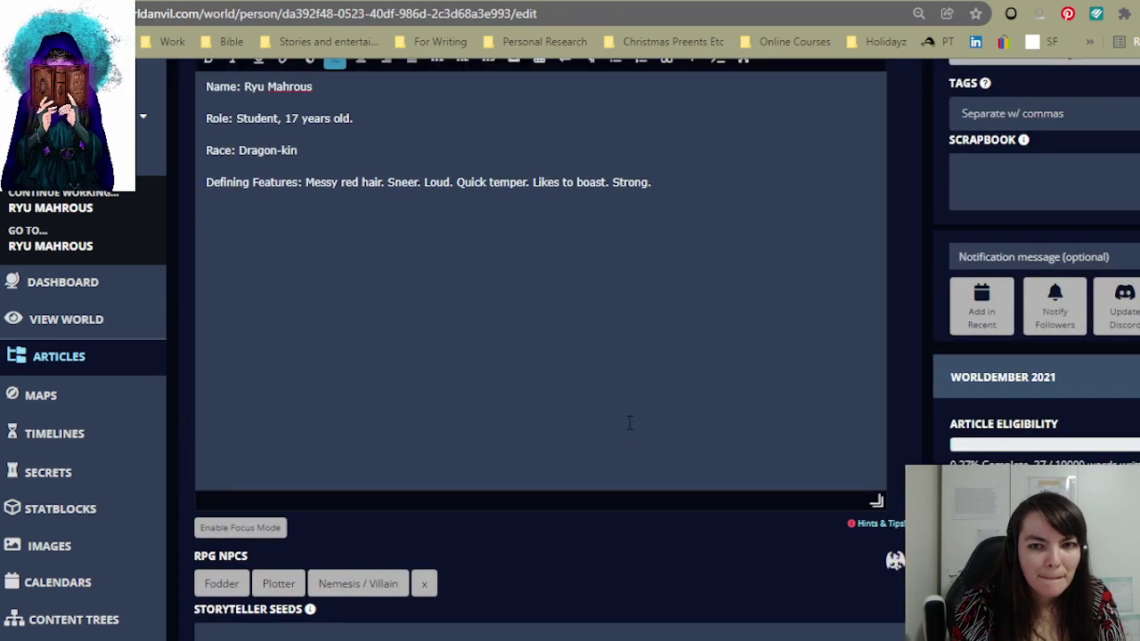
{"action": "scroll", "coordinate": [626, 417], "scroll_direction": "down", "scroll_amount": 4}
{"action": "scroll", "coordinate": [626, 418], "scroll_direction": "down", "scroll_amount": 2}
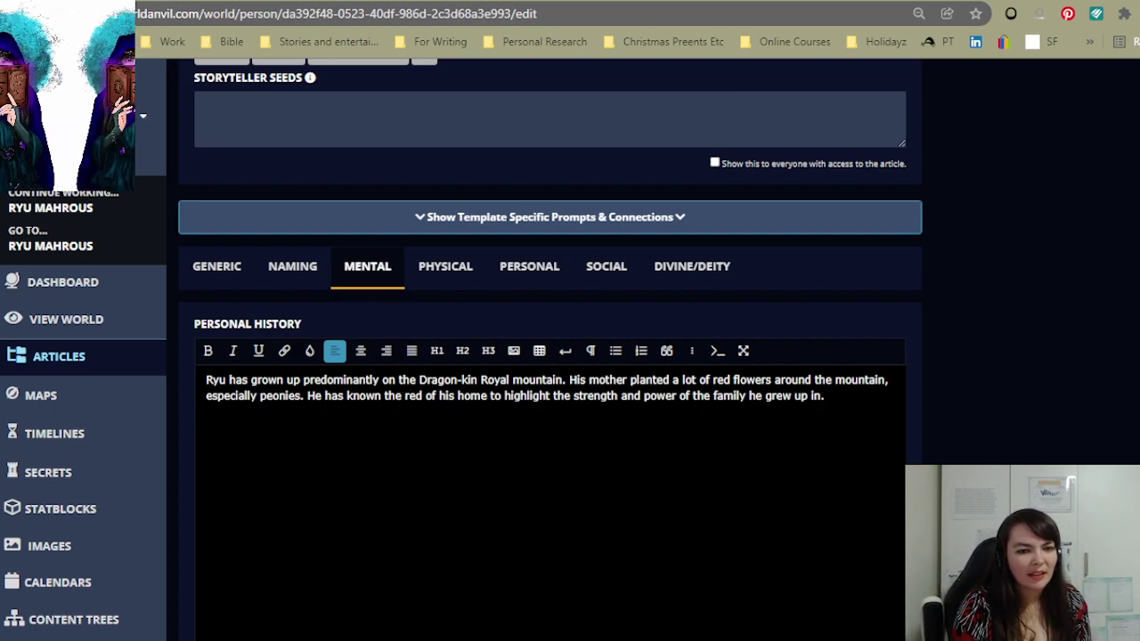
{"action": "type", "text": "A"}
{"action": "key", "text": "BackSpace"}
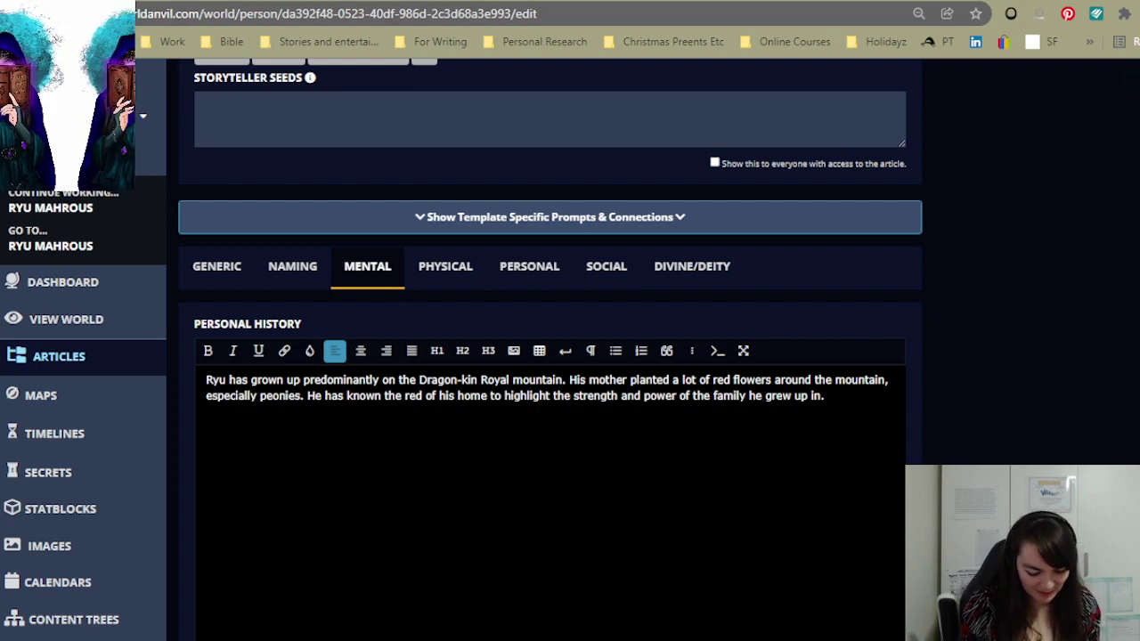
{"action": "type", "text": "Theref"}
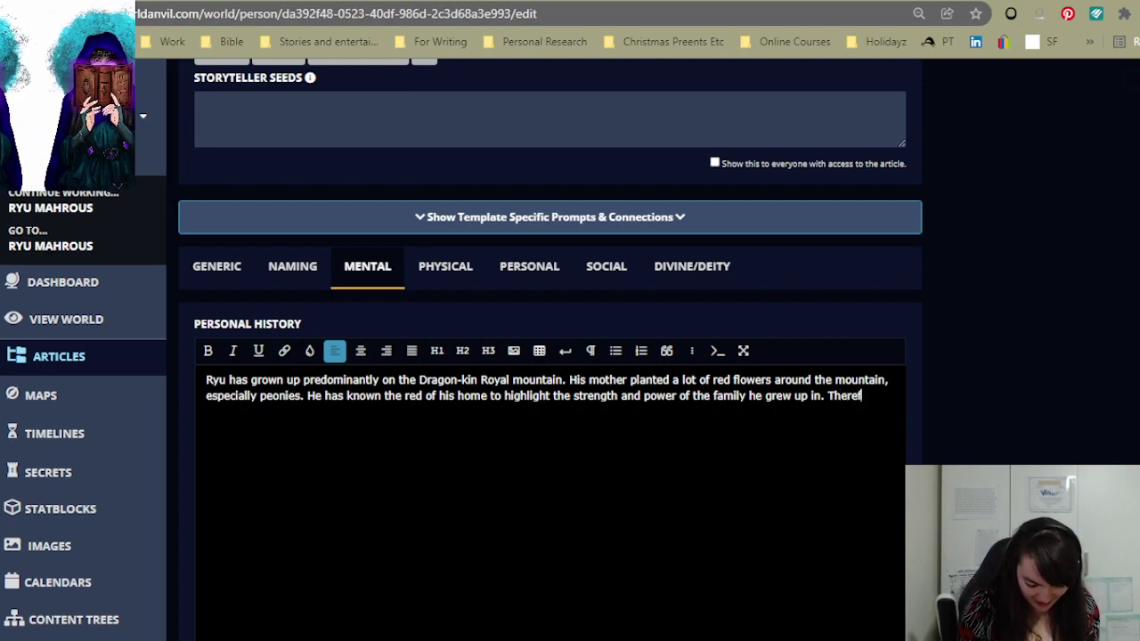
{"action": "type", "text": "oer, not ony"}
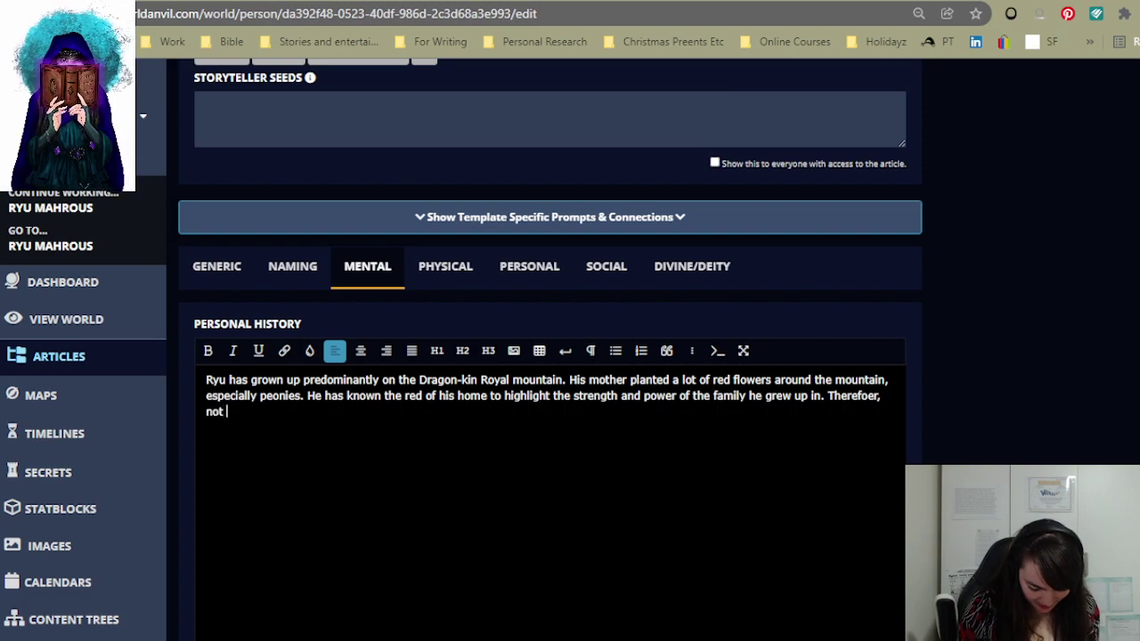
{"action": "key", "text": "BackSpace"}
{"action": "key", "text": "BackSpace"}
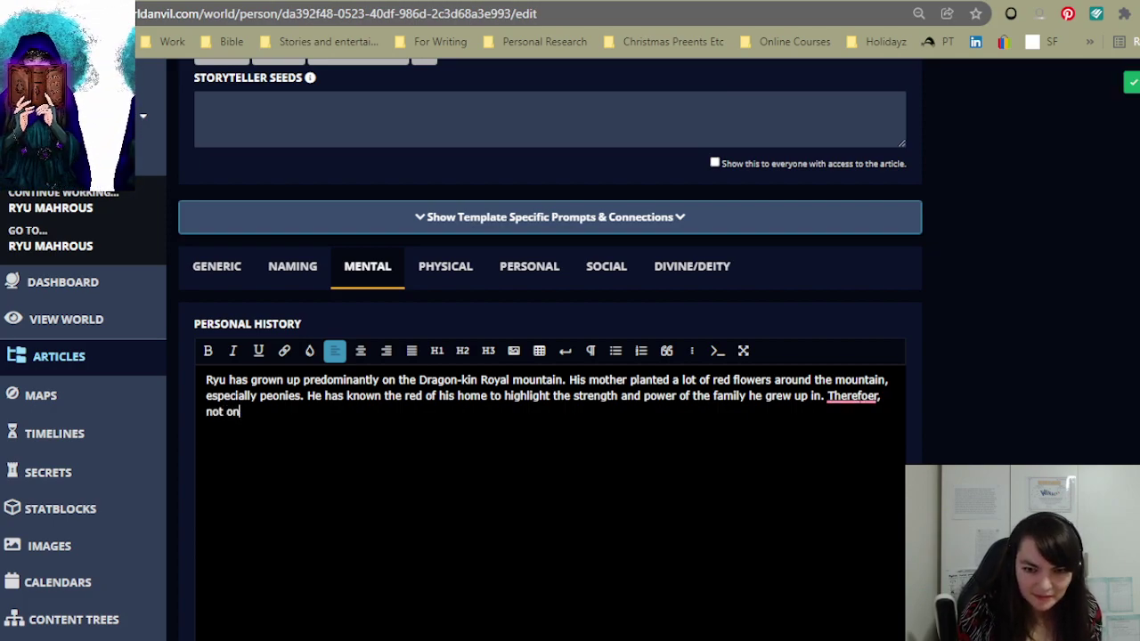
{"action": "left_click", "coordinate": [852, 395]}
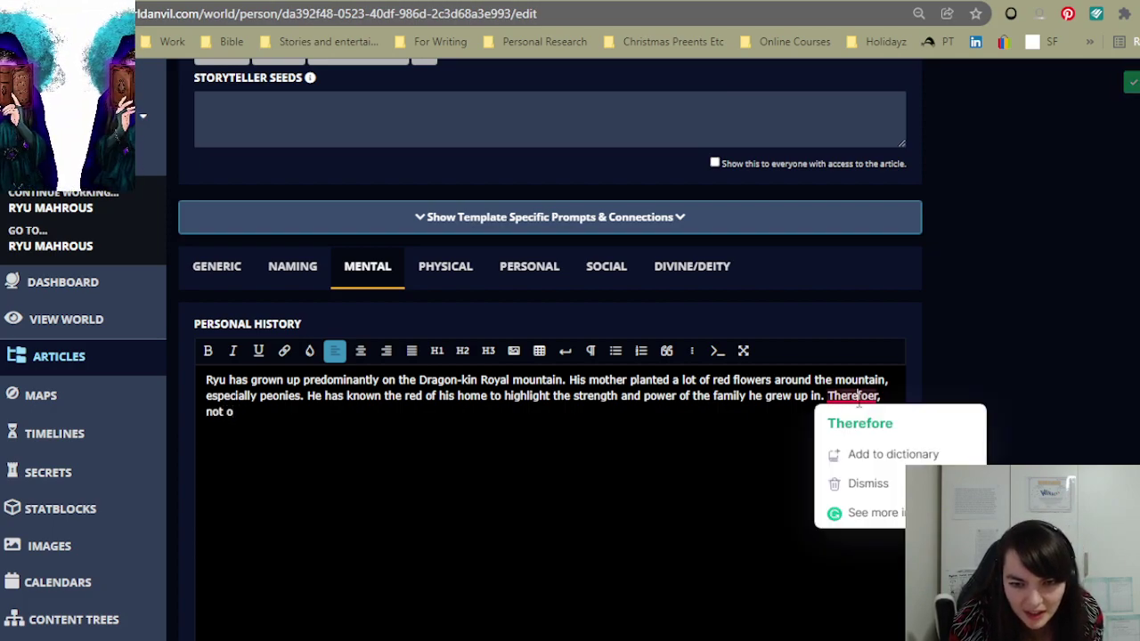
{"action": "left_click", "coordinate": [860, 422]}
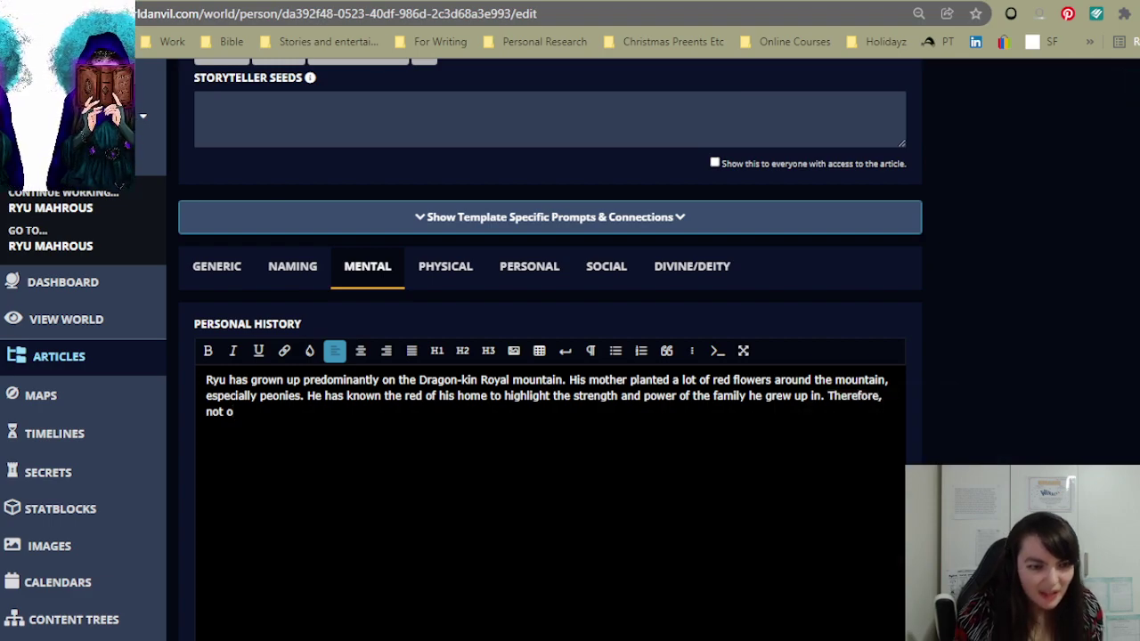
{"action": "type", "text": "nly is he expected to be "}
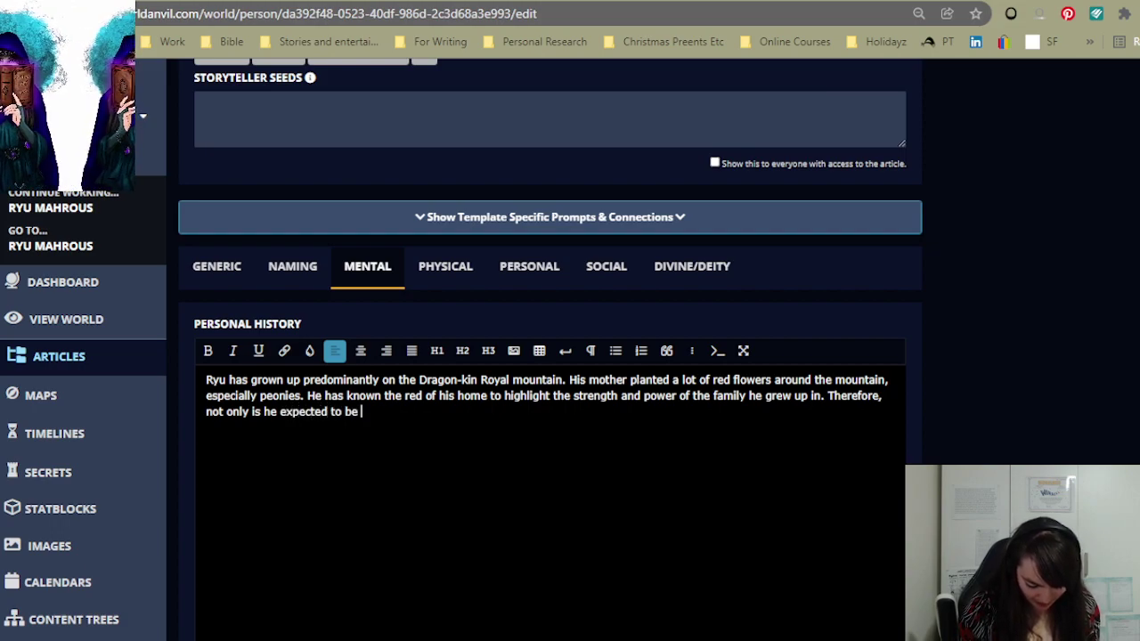
- Continue the unfinished personal history sentence with "a ruling presence", leaving it without a full stop
{"action": "type", "text": "a ruling"}
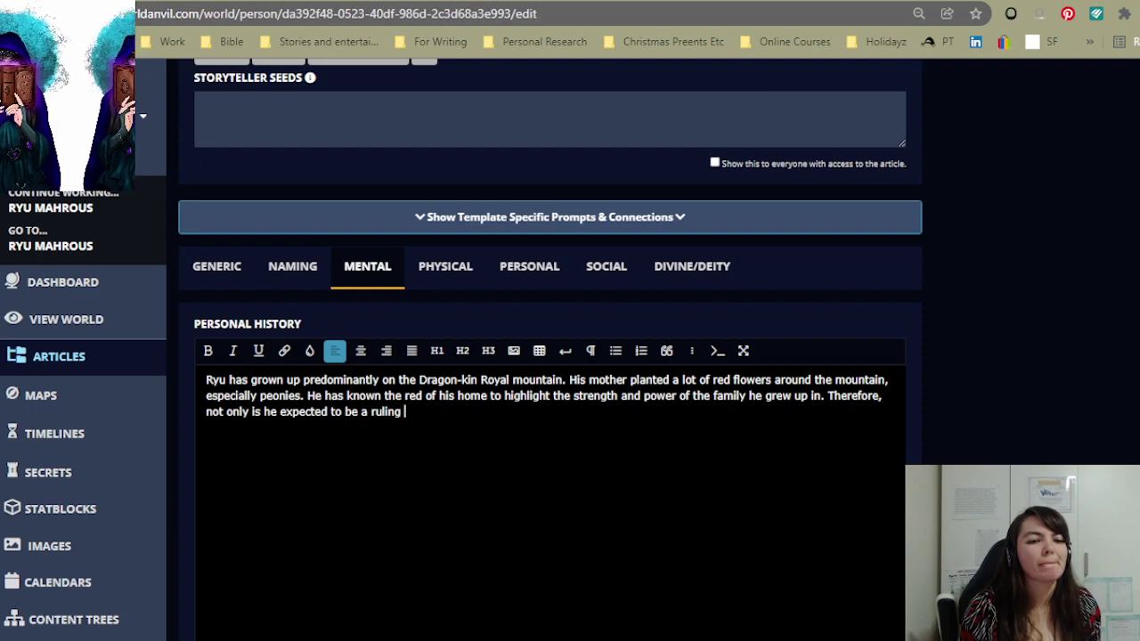
{"action": "key", "text": "BackSpace"}
{"action": "key", "text": "BackSpace"}
{"action": "key", "text": "BackSpace"}
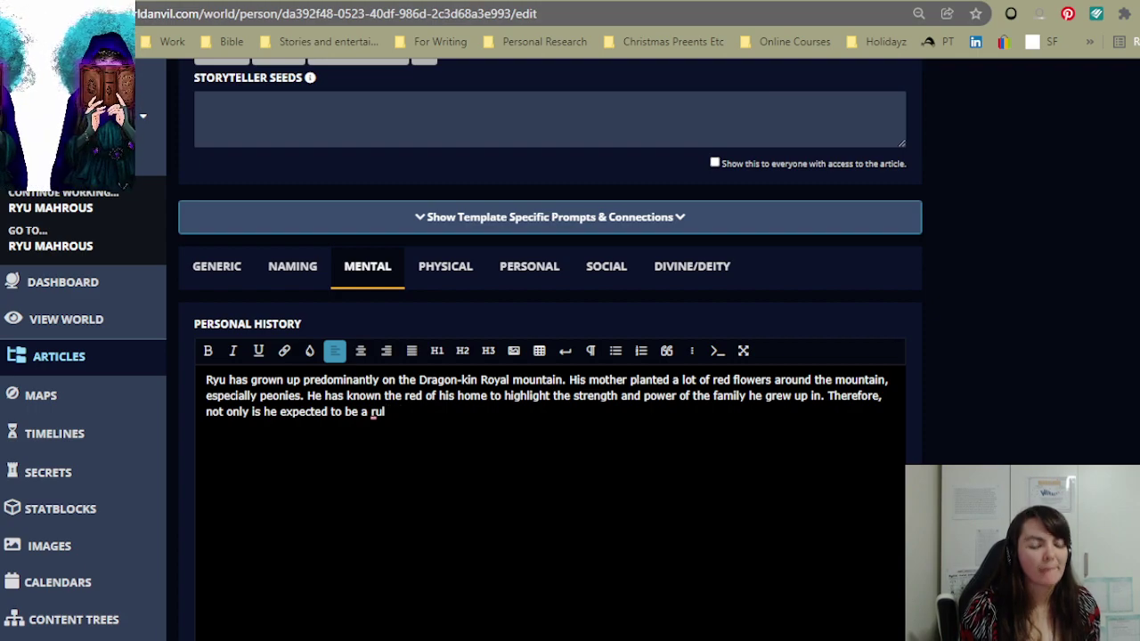
{"action": "type", "text": "er"}
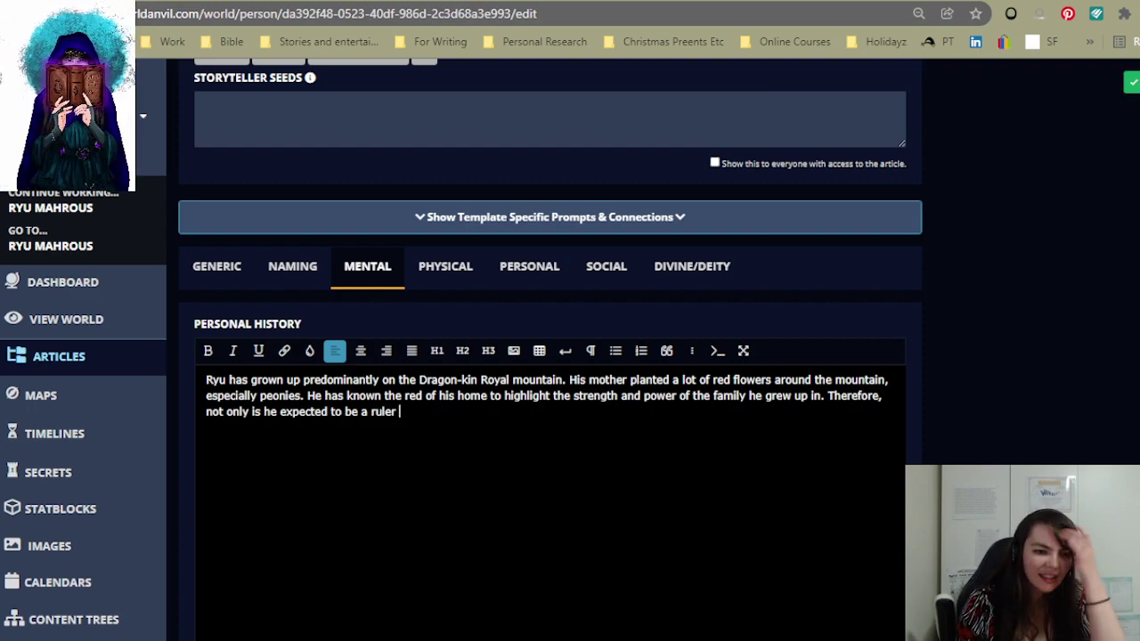
{"action": "key", "text": "BackSpace"}
{"action": "key", "text": "BackSpace"}
{"action": "key", "text": "BackSpace"}
{"action": "key", "text": "BackSpace"}
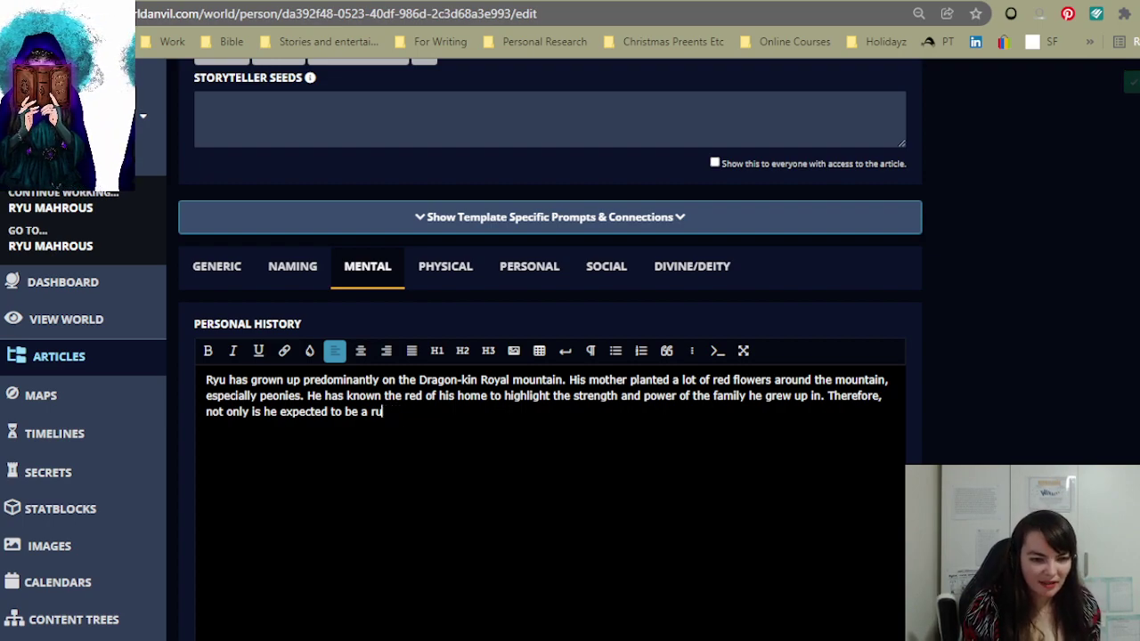
{"action": "type", "text": "ling "}
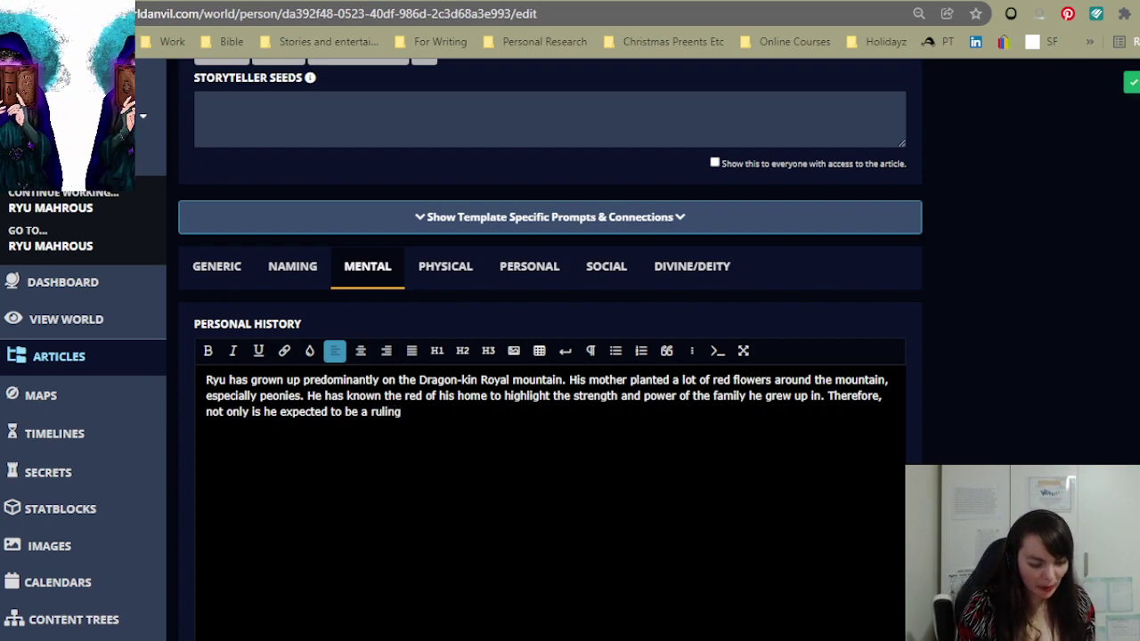
{"action": "type", "text": "presence"}
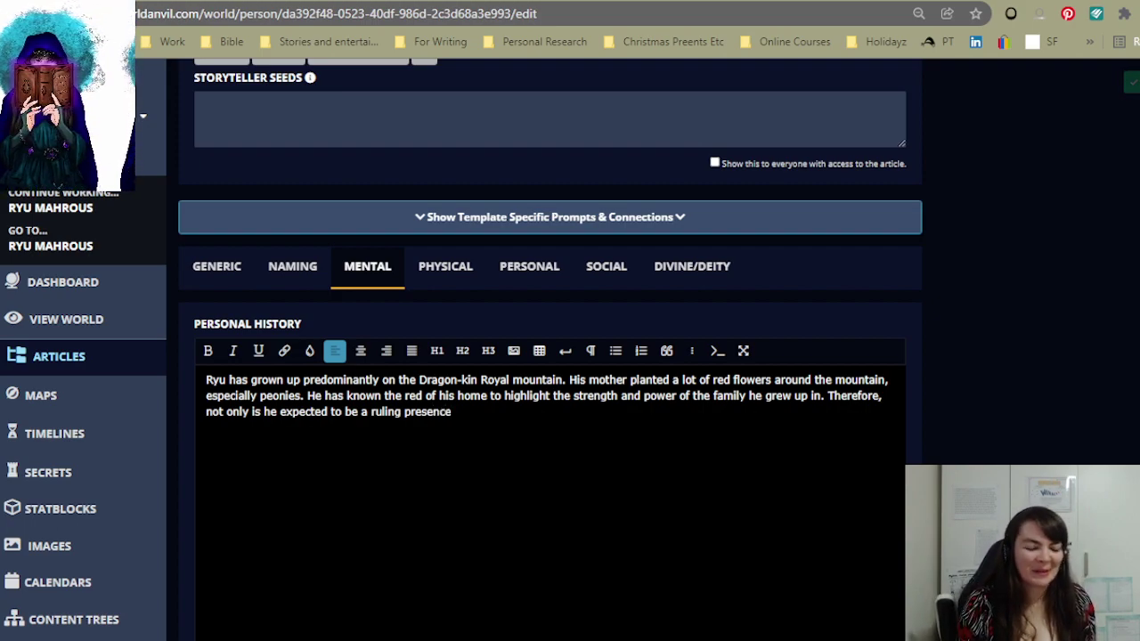
{"action": "type", "text": "."}
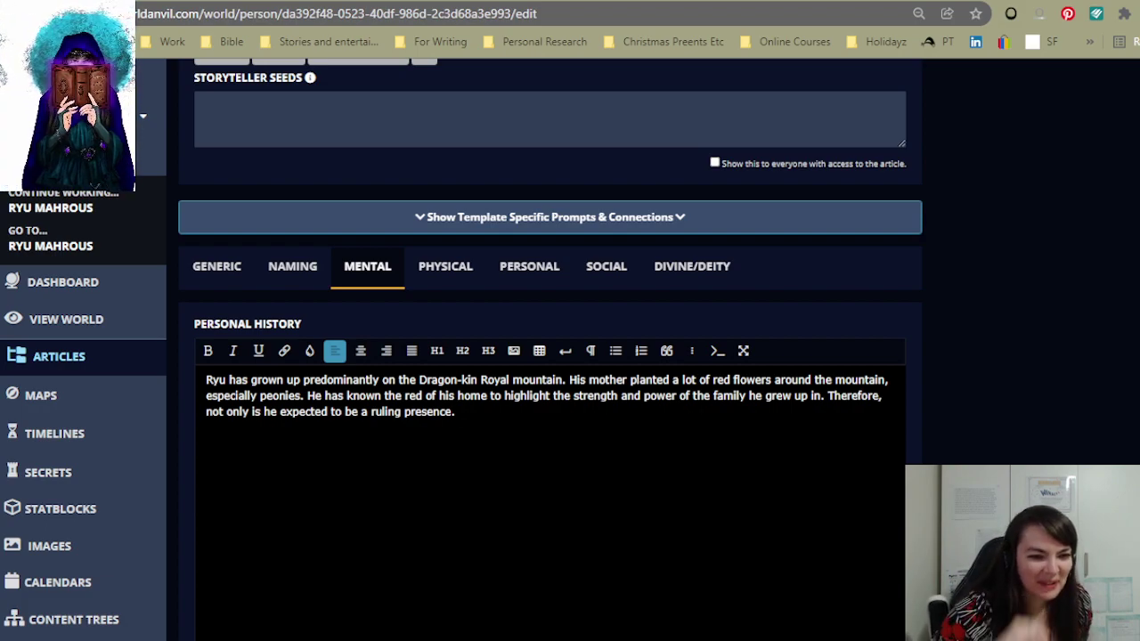
{"action": "key", "text": "BackSpace"}
{"action": "key", "text": "BackSpace"}
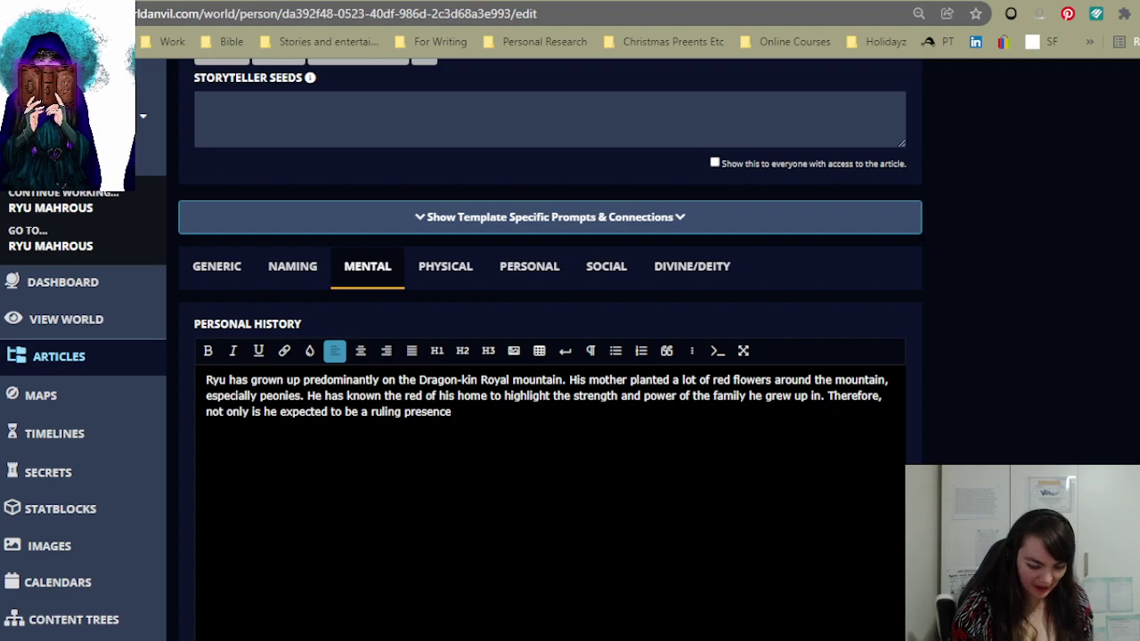
- Complete the personal history sentence with ", but he is constantly reminded that he is one of the strongest of the Beast-kin."
{"action": "type", "text": ", but he is soncstantly "}
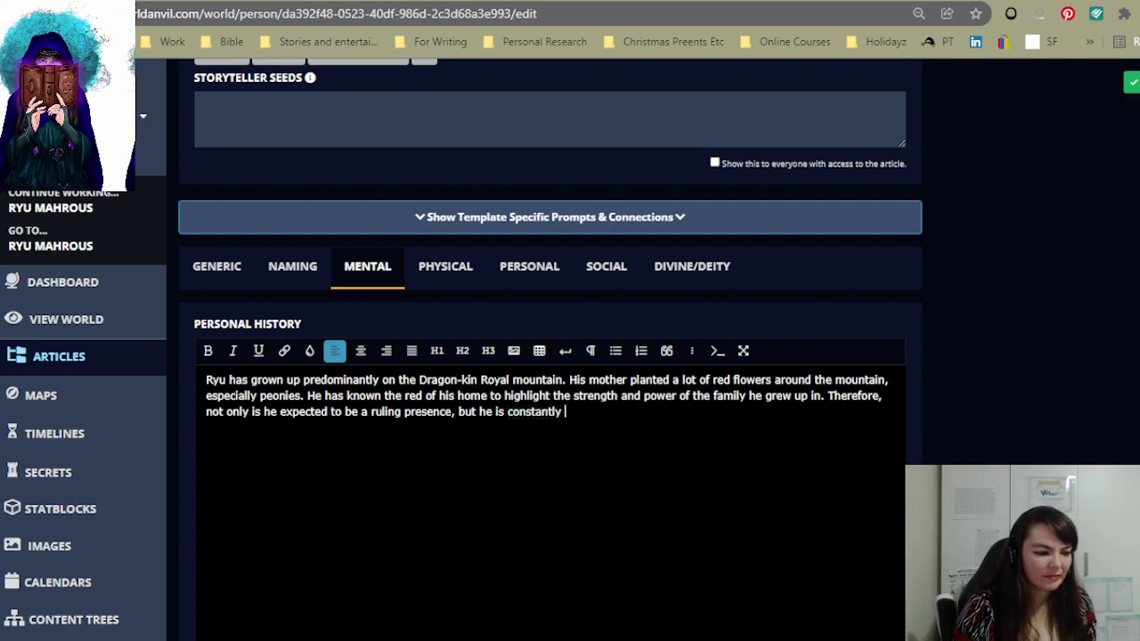
{"action": "type", "text": "reminded that he is "}
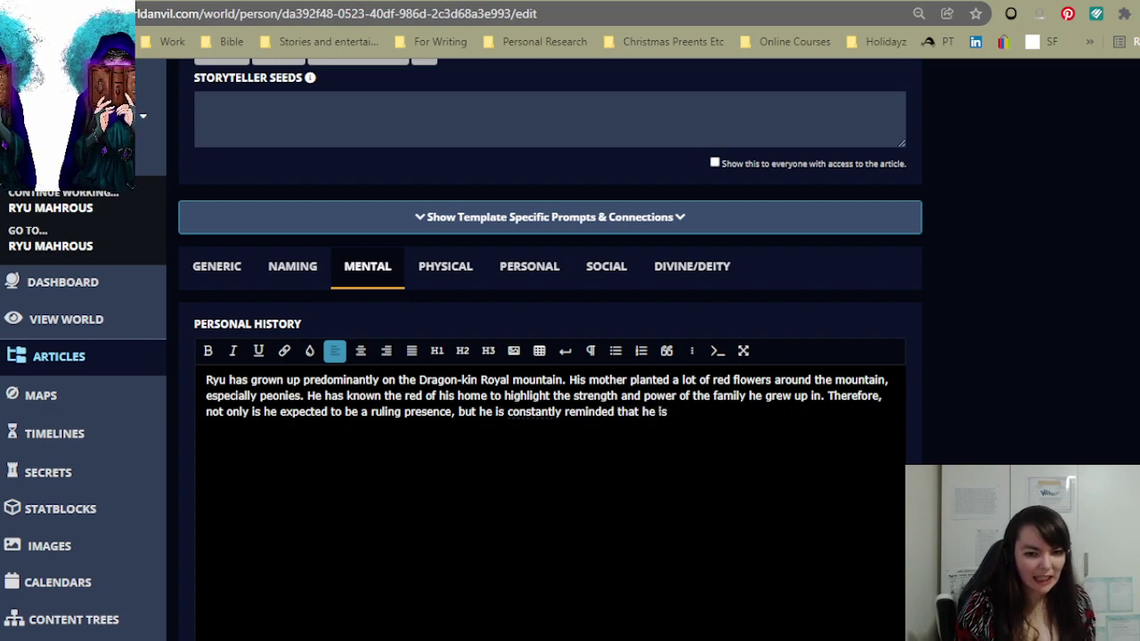
{"action": "type", "text": "on"}
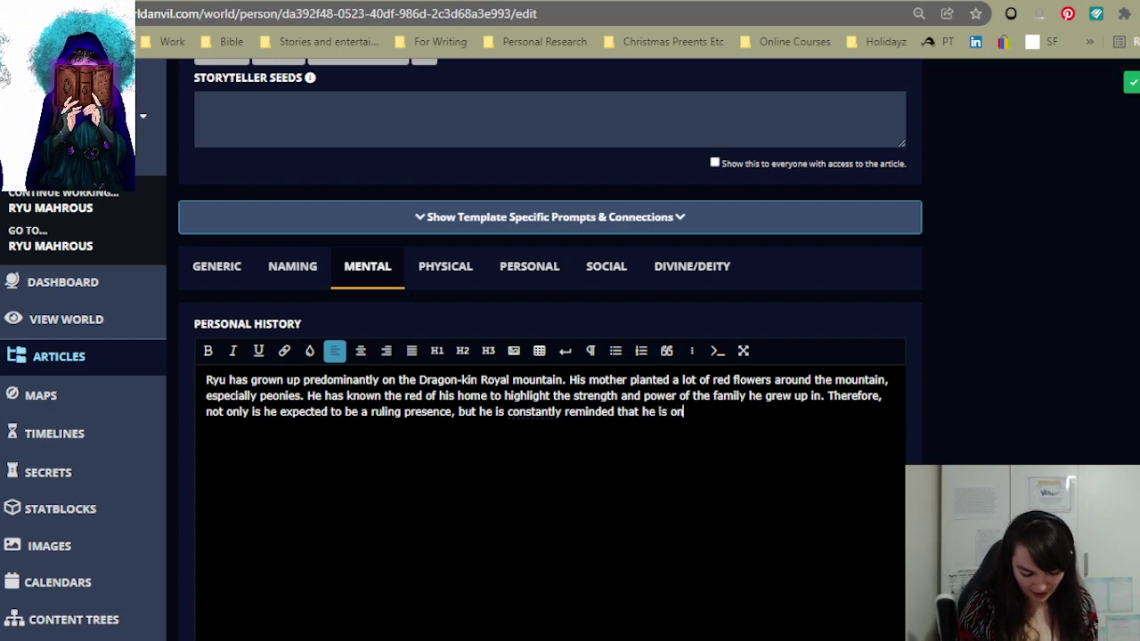
{"action": "type", "text": "e of the"}
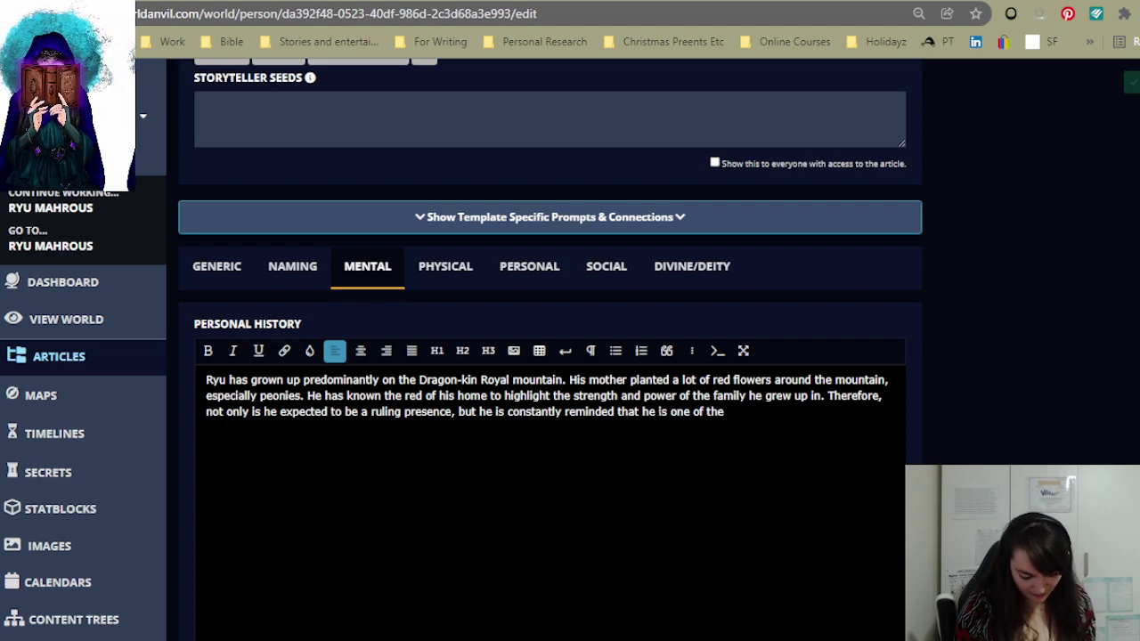
{"action": "type", "text": " strongest of the Beast-kin. An"}
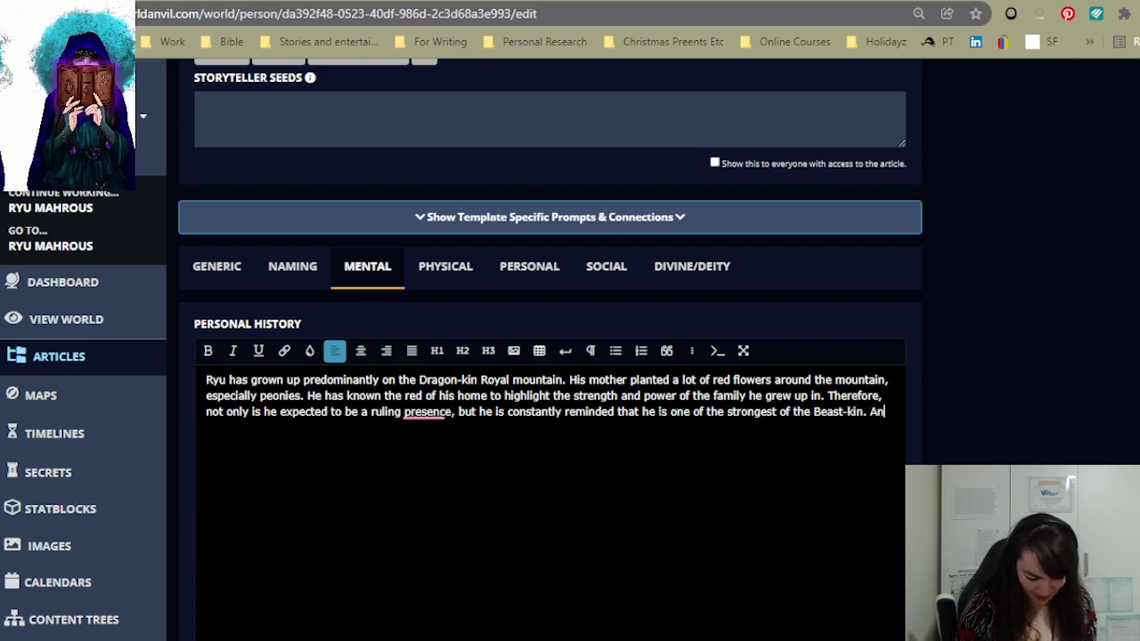
- Add the sentence "And where there is strength, there is power." and accept the Grammarly suggestion removing the comma after "presence"
{"action": "type", "text": "d where there is"}
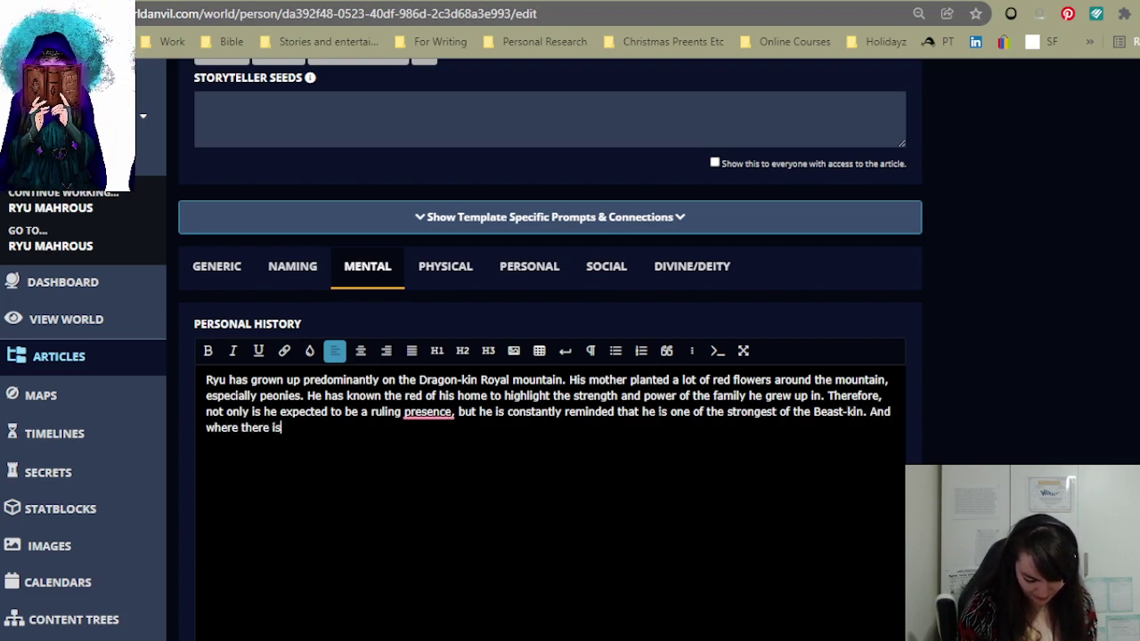
{"action": "type", "text": " strength, there is"}
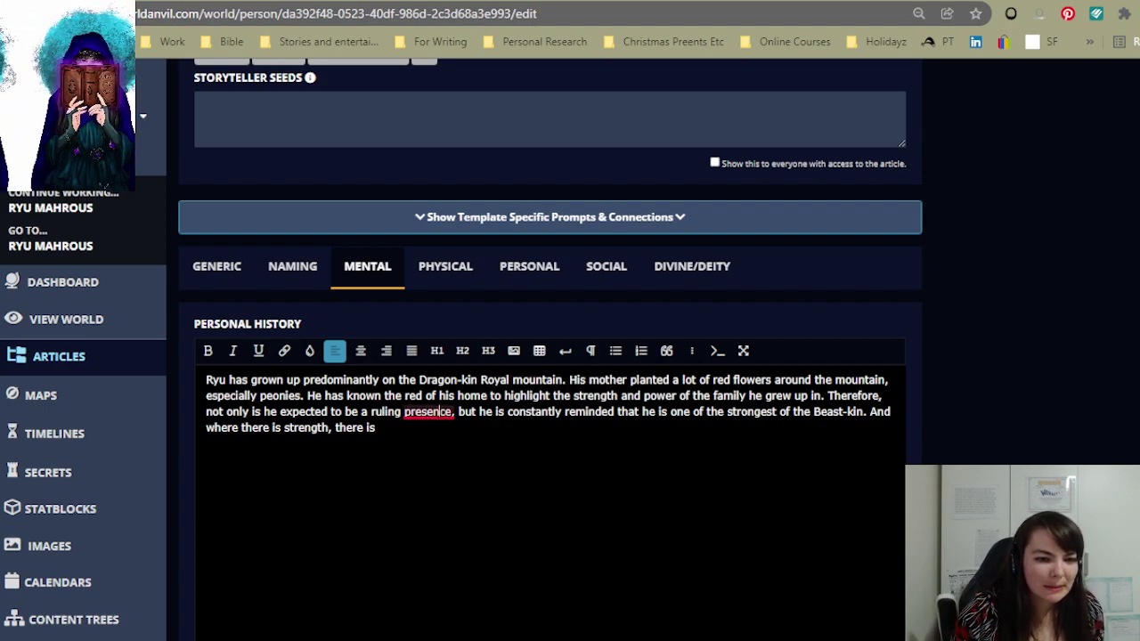
{"action": "mouse_move", "coordinate": [427, 411]}
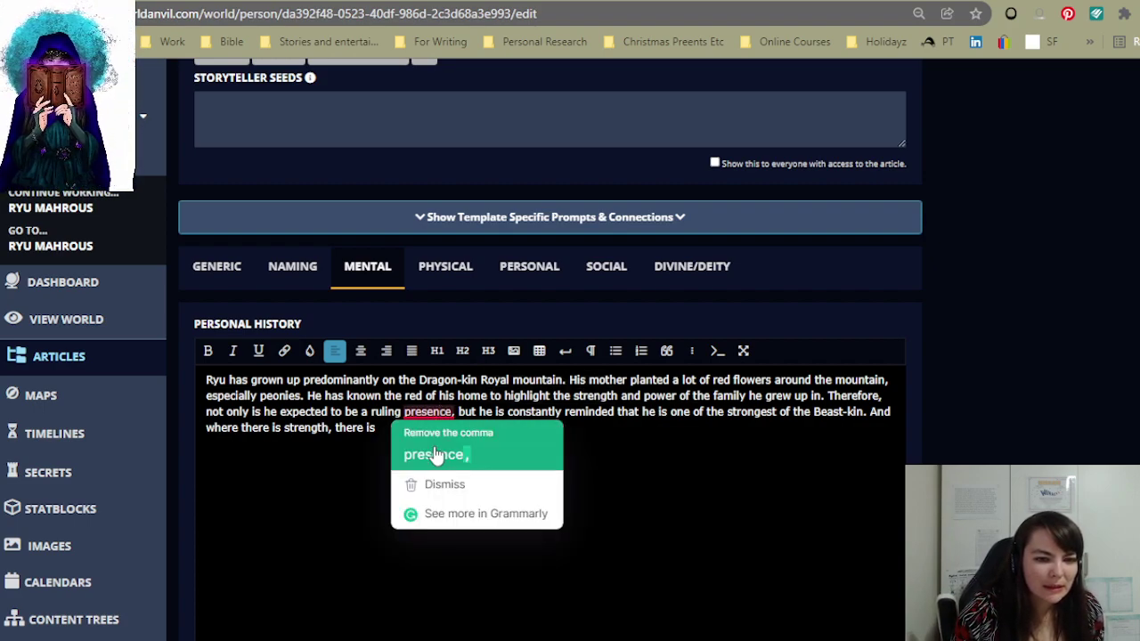
{"action": "left_click", "coordinate": [436, 455]}
{"action": "type", "text": "power."}
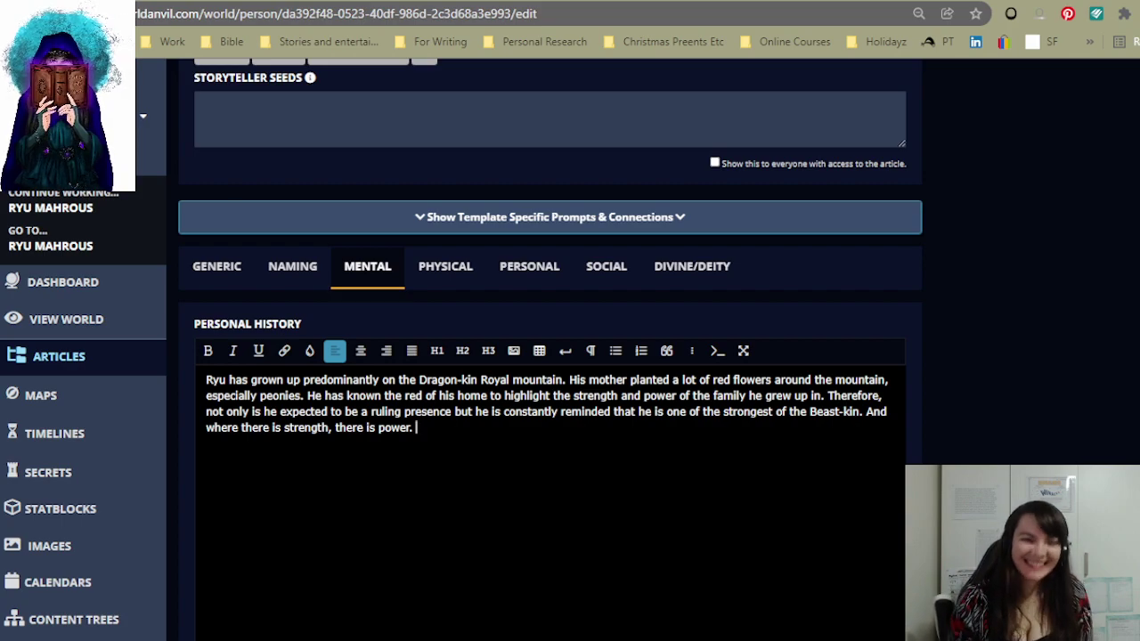
{"action": "key", "text": "Return"}
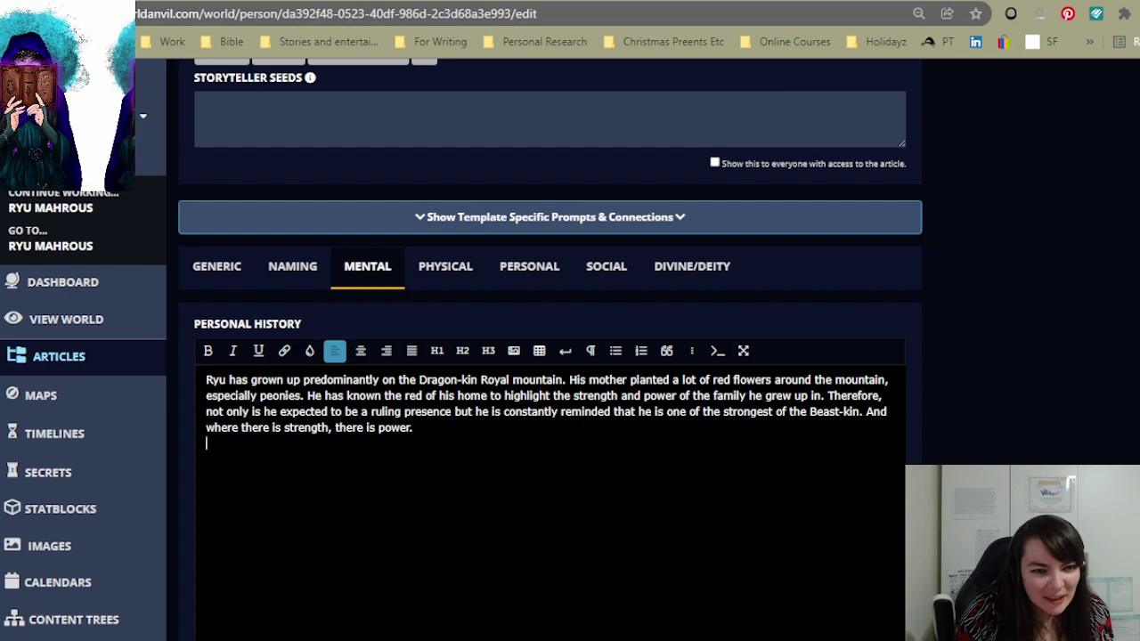
{"action": "scroll", "coordinate": [584, 483], "scroll_direction": "down", "scroll_amount": 5}
{"action": "scroll", "coordinate": [585, 484], "scroll_direction": "up", "scroll_amount": 5}
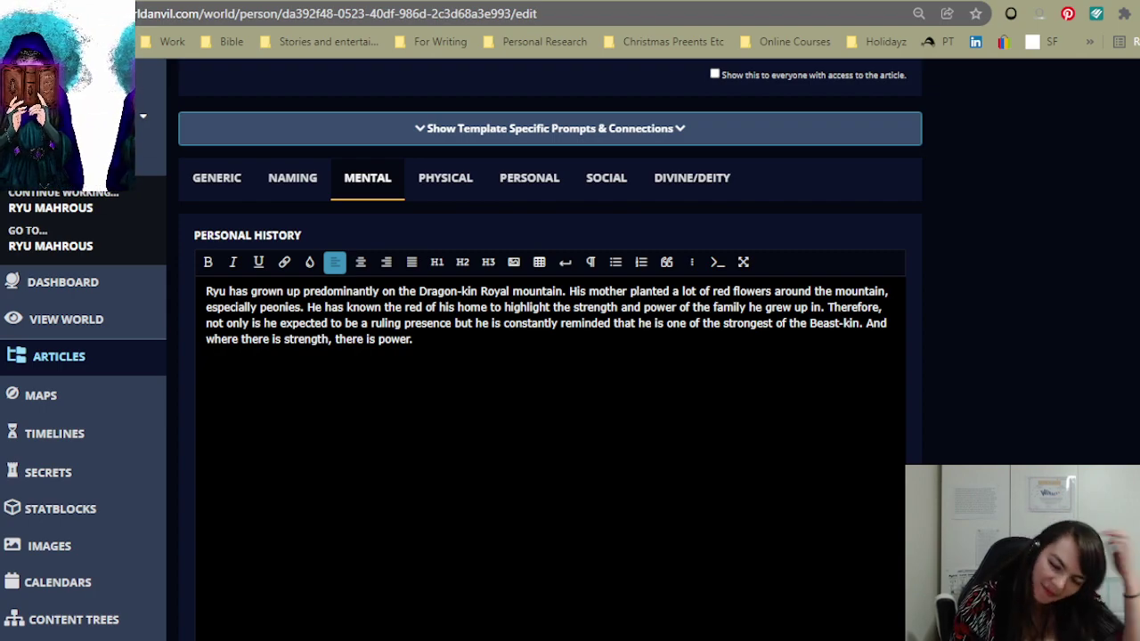
{"action": "key", "text": "BackSpace"}
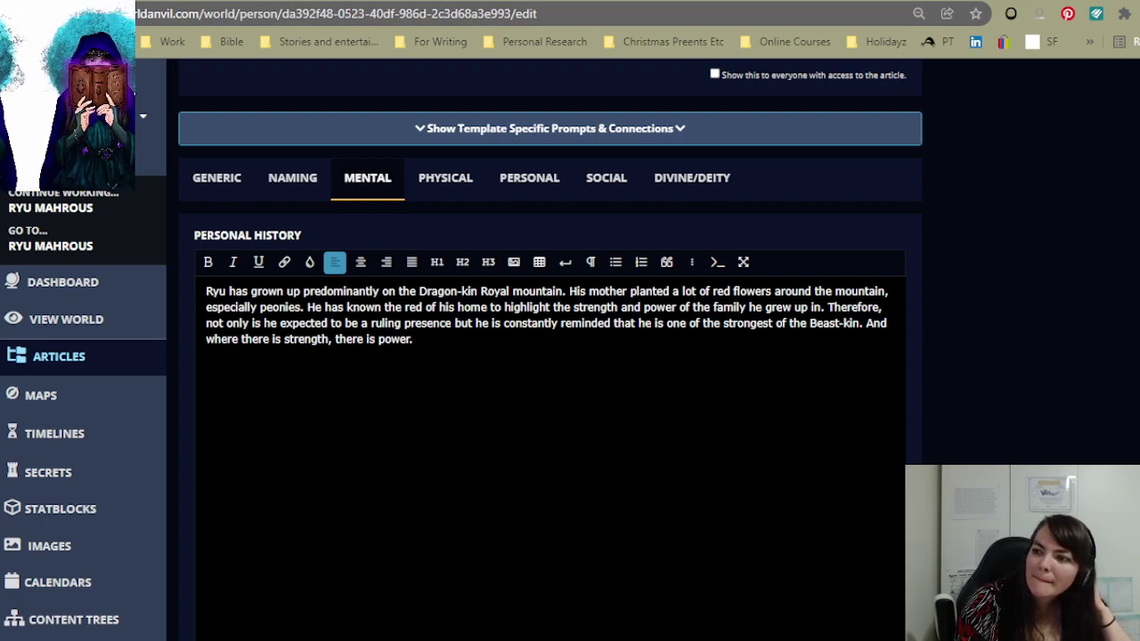
- Start another personal history sentence with "From this, he is a bit arrogant, and expectant of praise, as well as"
{"action": "type", "text": "From this, he"}
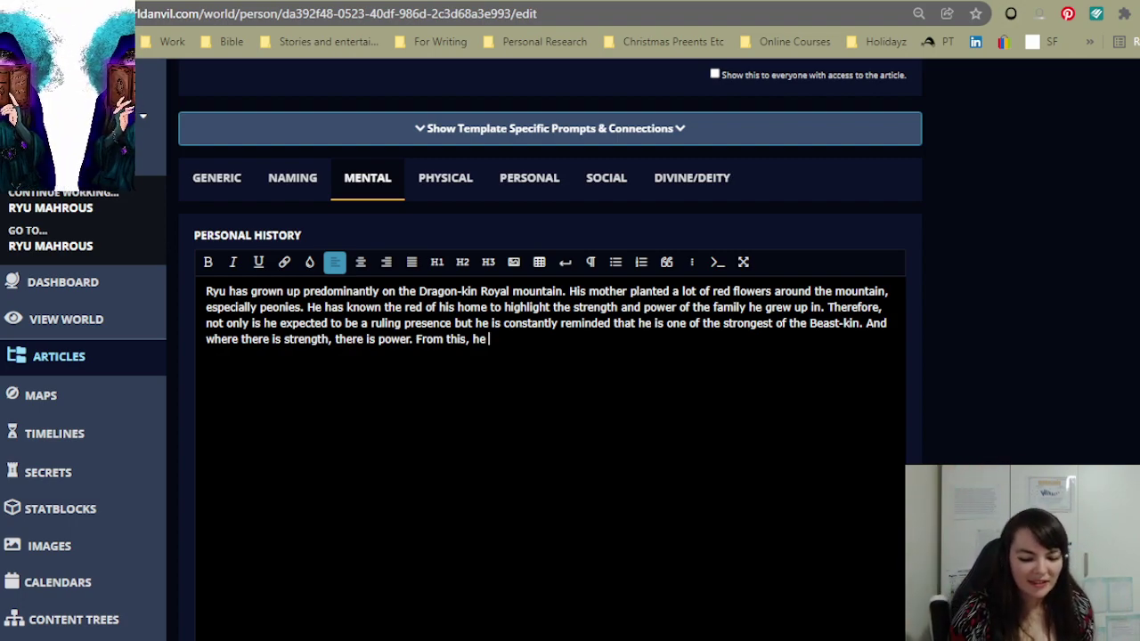
{"action": "type", "text": "is a bit arrogant, and expectant "}
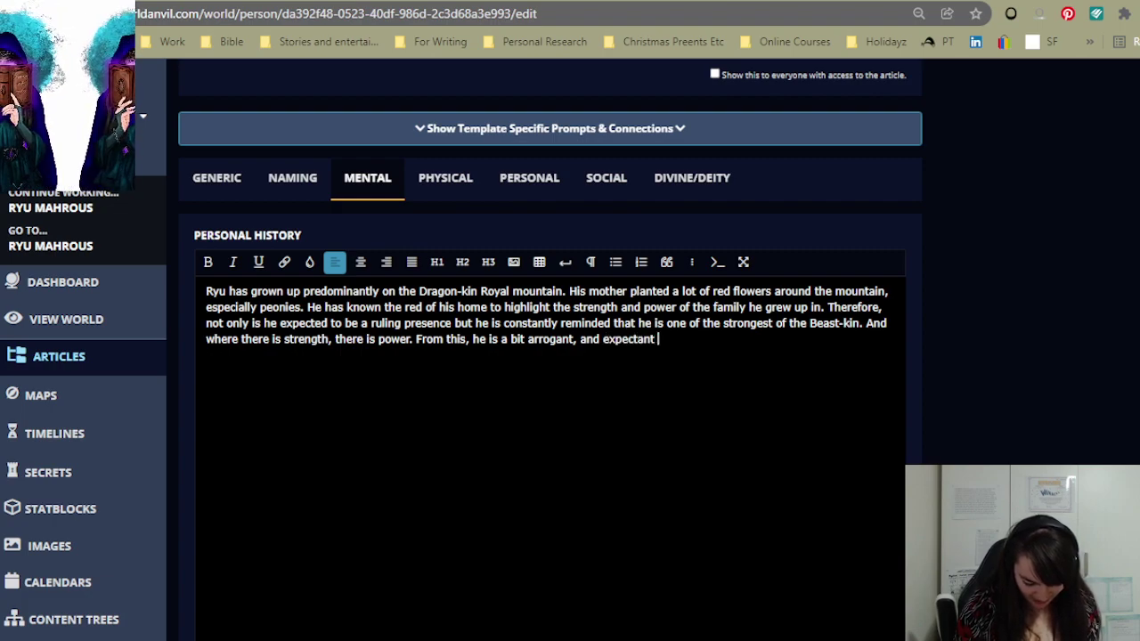
{"action": "type", "text": "of praise"}
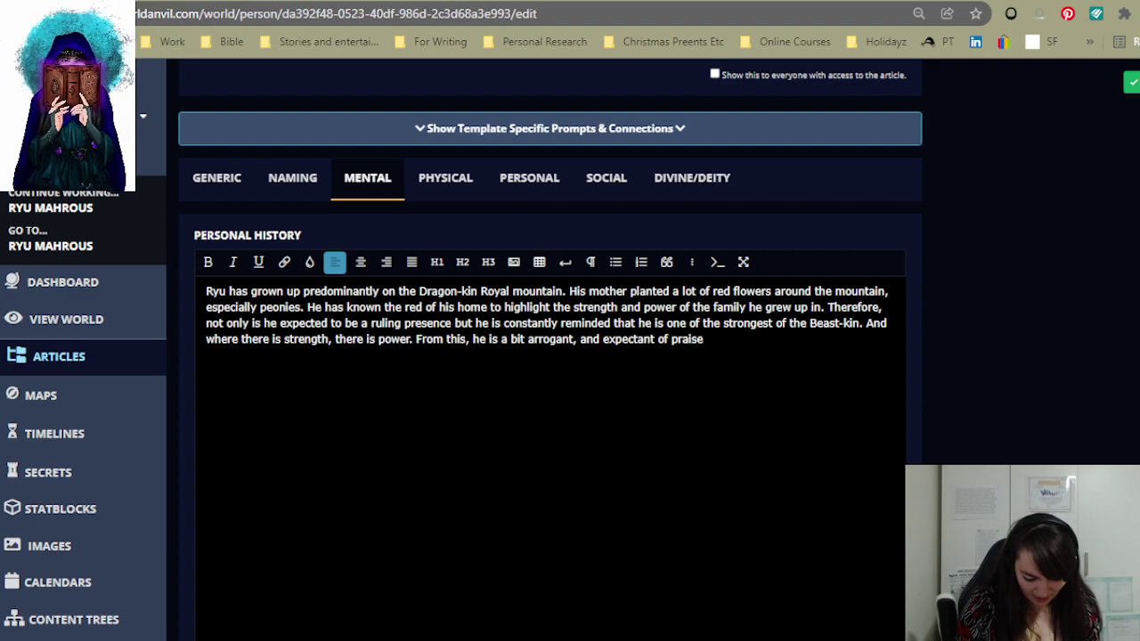
{"action": "type", "text": ", as well as"}
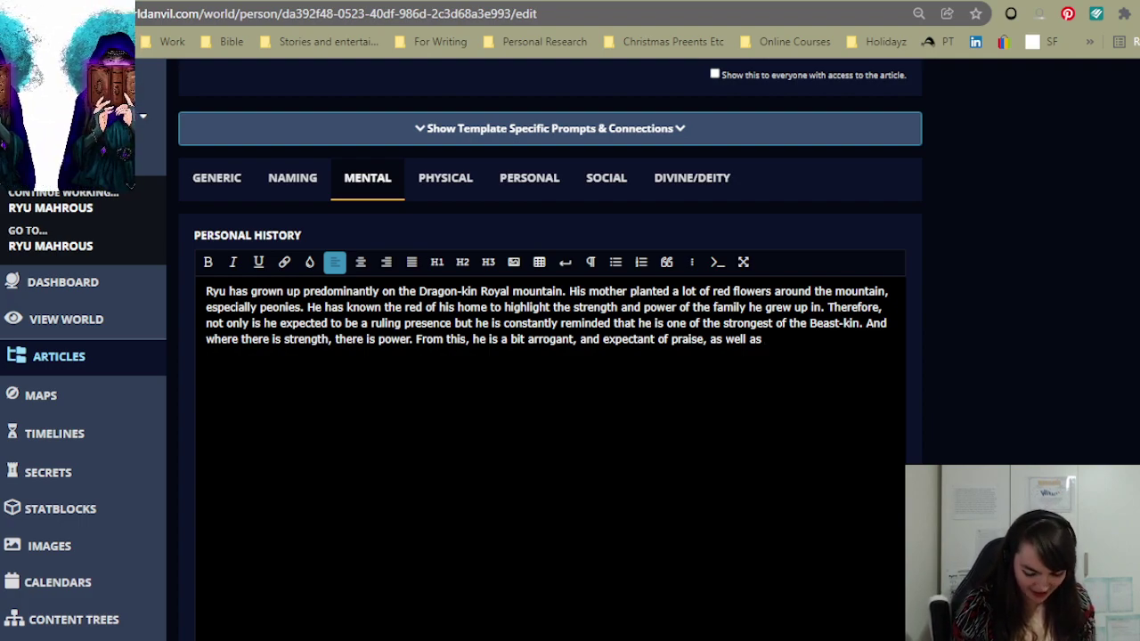
- Finish the personal history sentence with "not being good at listening to others that have not shown superior strength."
{"action": "type", "text": "not "}
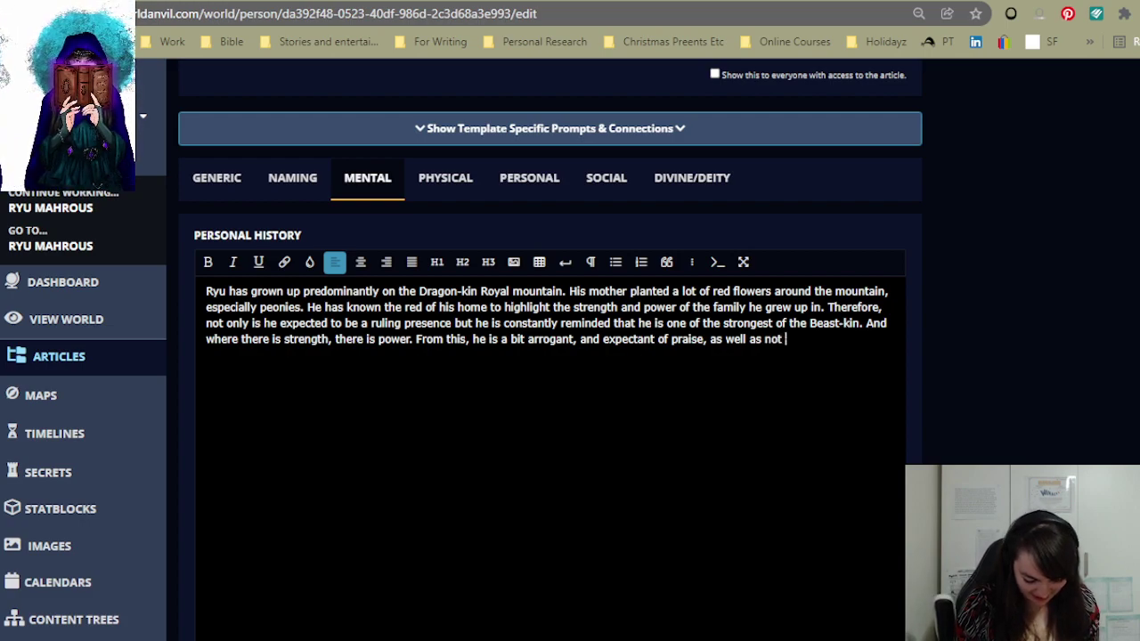
{"action": "type", "text": "neing "}
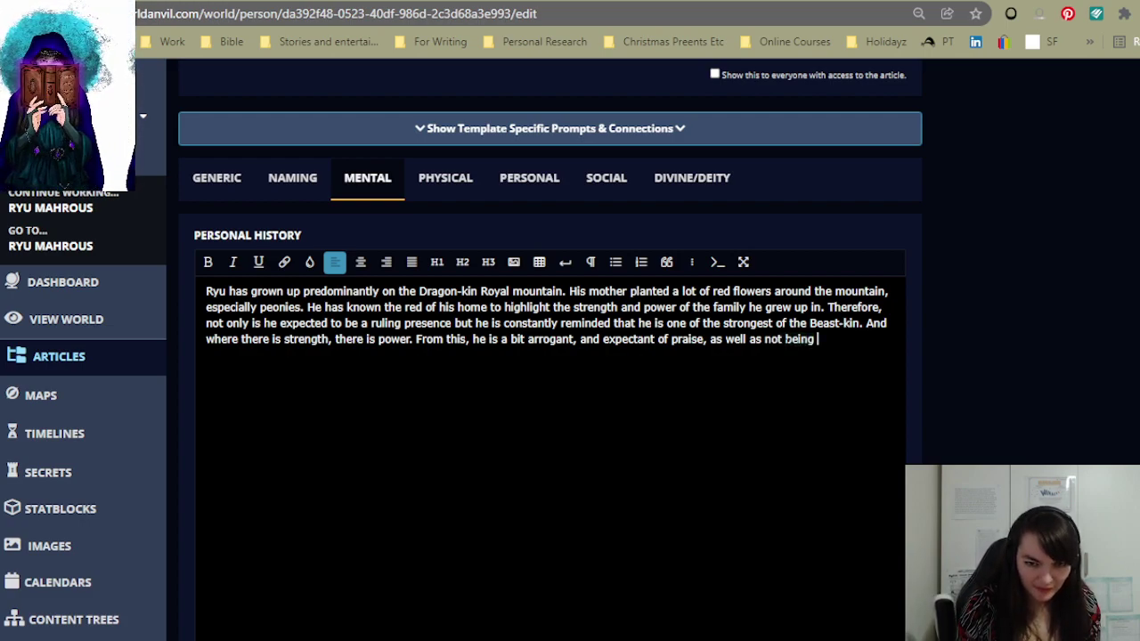
{"action": "type", "text": "good a"}
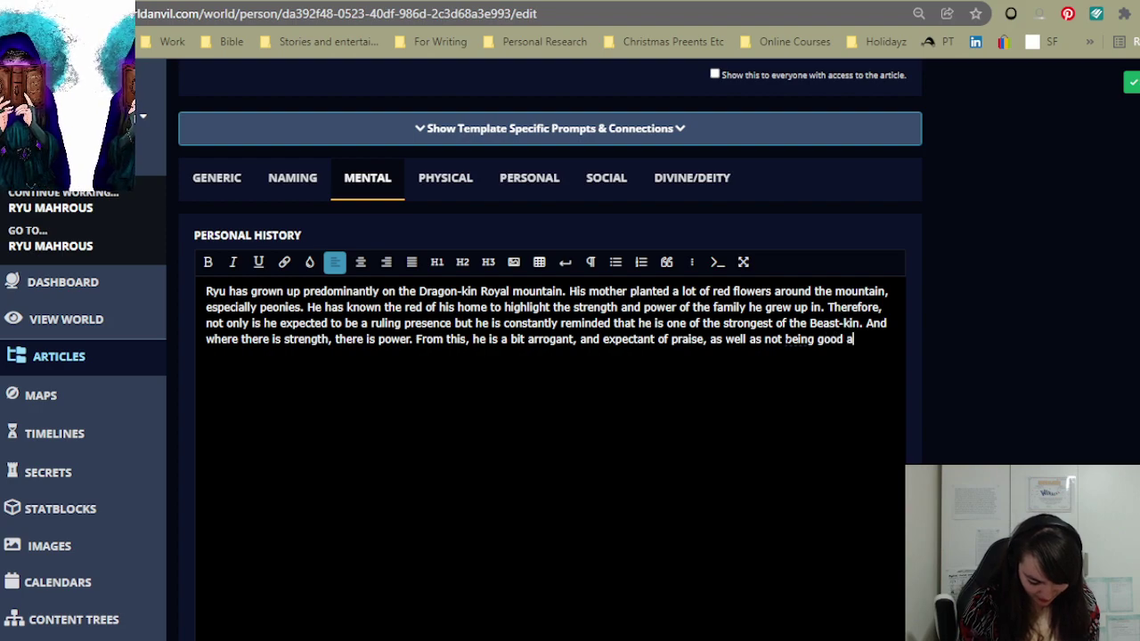
{"action": "type", "text": "t listening t"}
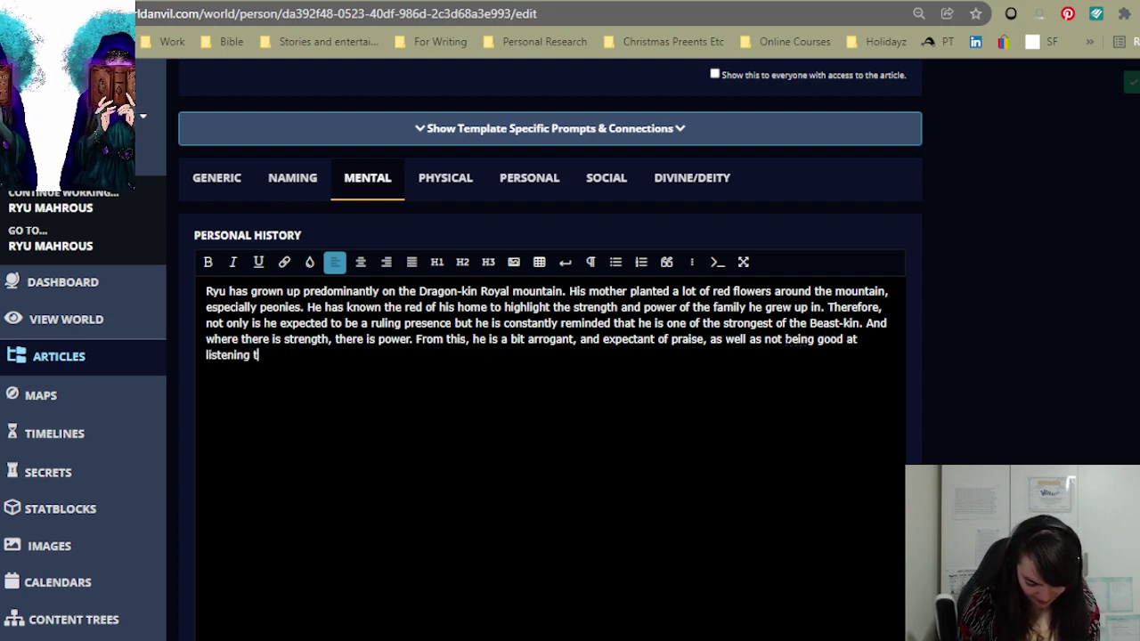
{"action": "type", "text": "o others that ha"}
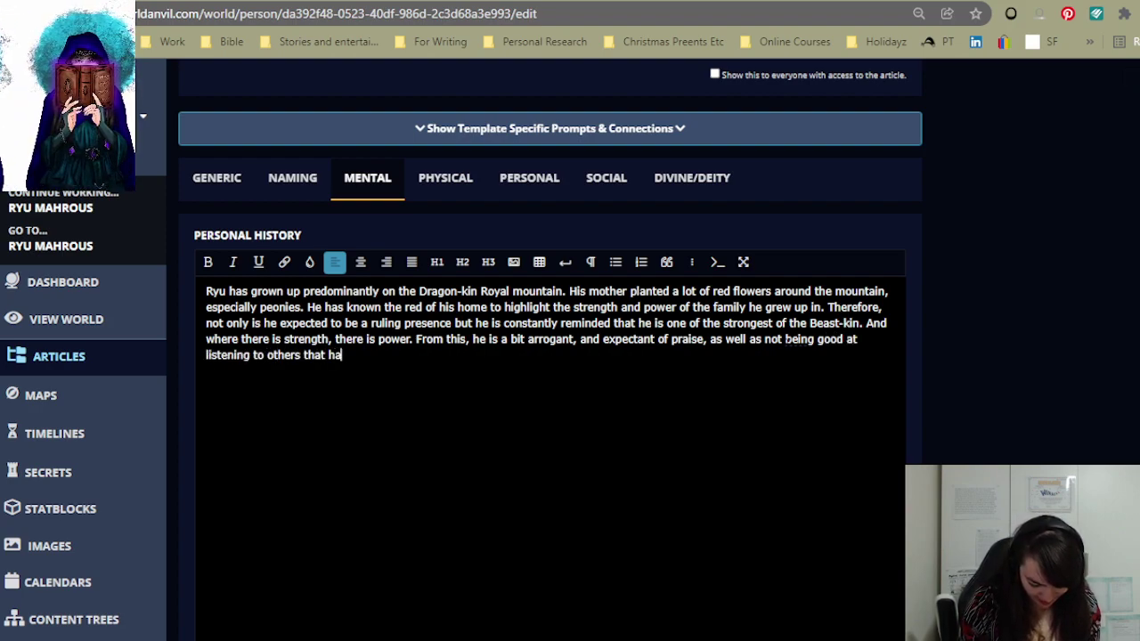
{"action": "type", "text": "ve not show"}
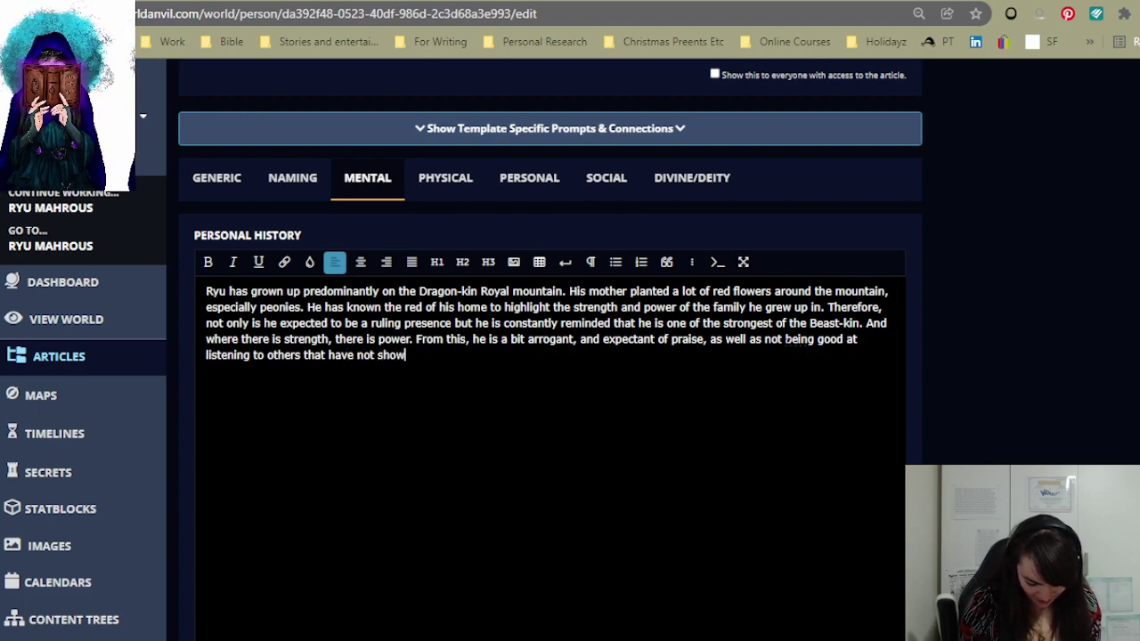
{"action": "type", "text": "n superior "}
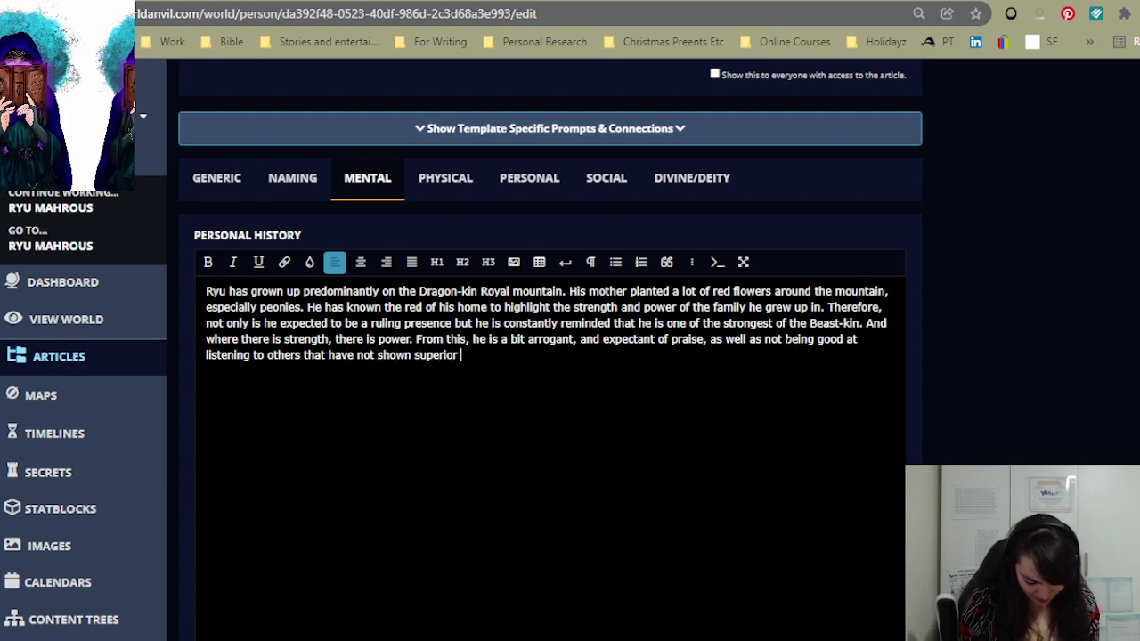
{"action": "type", "text": "strength."}
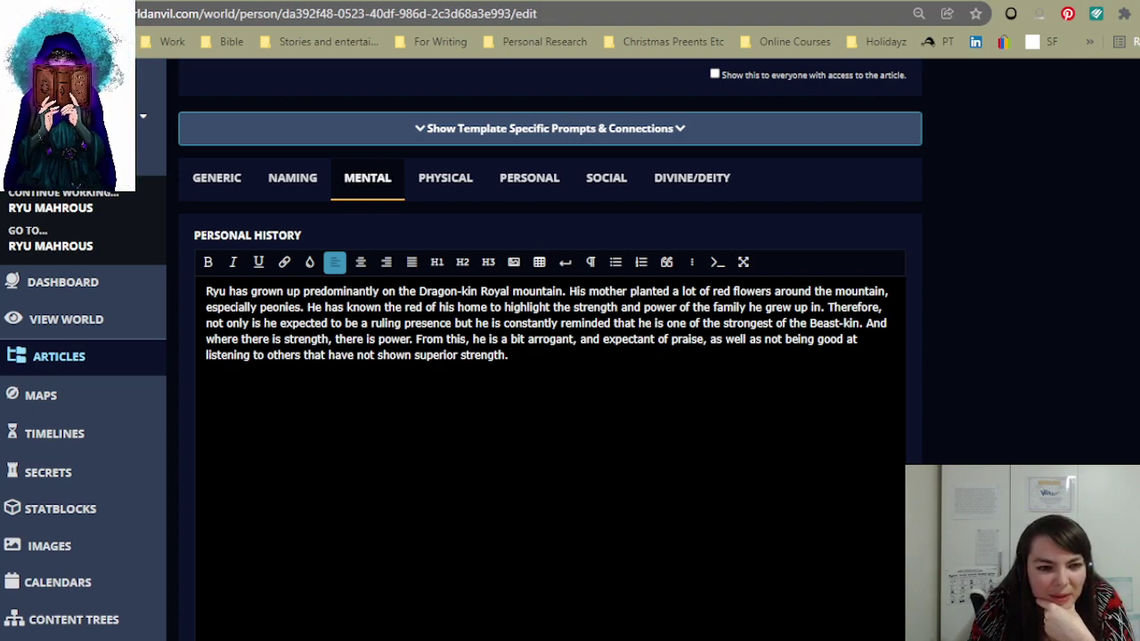
{"action": "key", "text": "Return"}
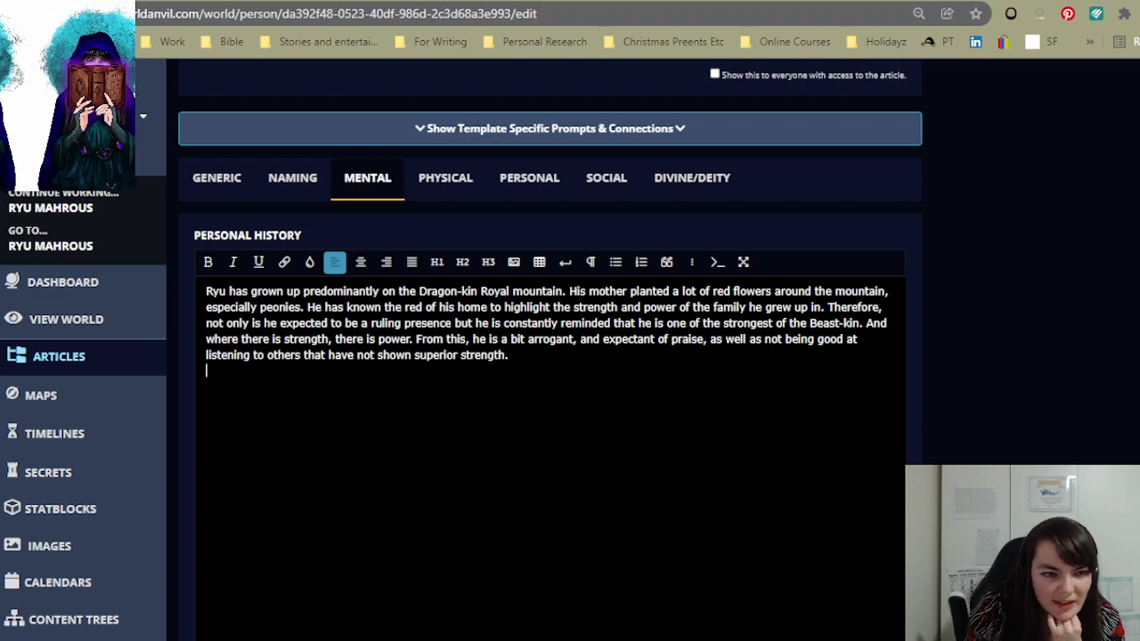
{"action": "key", "text": "BackSpace"}
- In the Mental Trauma prompt, write that the character "has not met many others who are stronger than him." and begin "His older brother"
{"action": "scroll", "coordinate": [658, 423], "scroll_direction": "down", "scroll_amount": 10}
{"action": "left_click", "coordinate": [622, 449]}
{"action": "scroll", "coordinate": [688, 454], "scroll_direction": "down", "scroll_amount": 3}
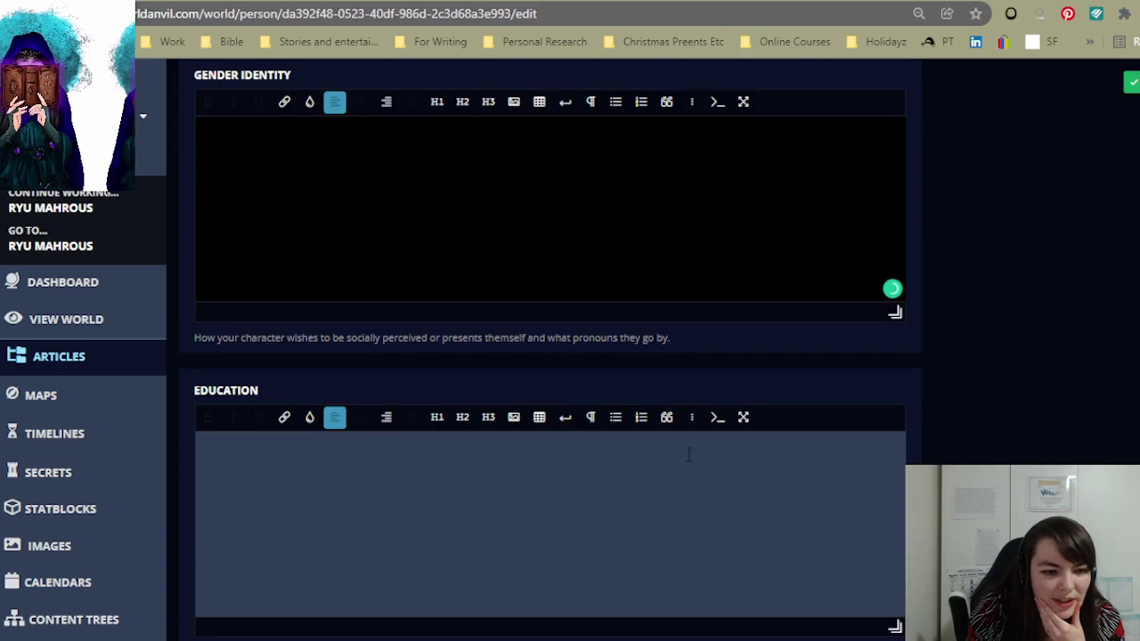
{"action": "left_click", "coordinate": [562, 529]}
{"action": "scroll", "coordinate": [633, 499], "scroll_direction": "down", "scroll_amount": 2}
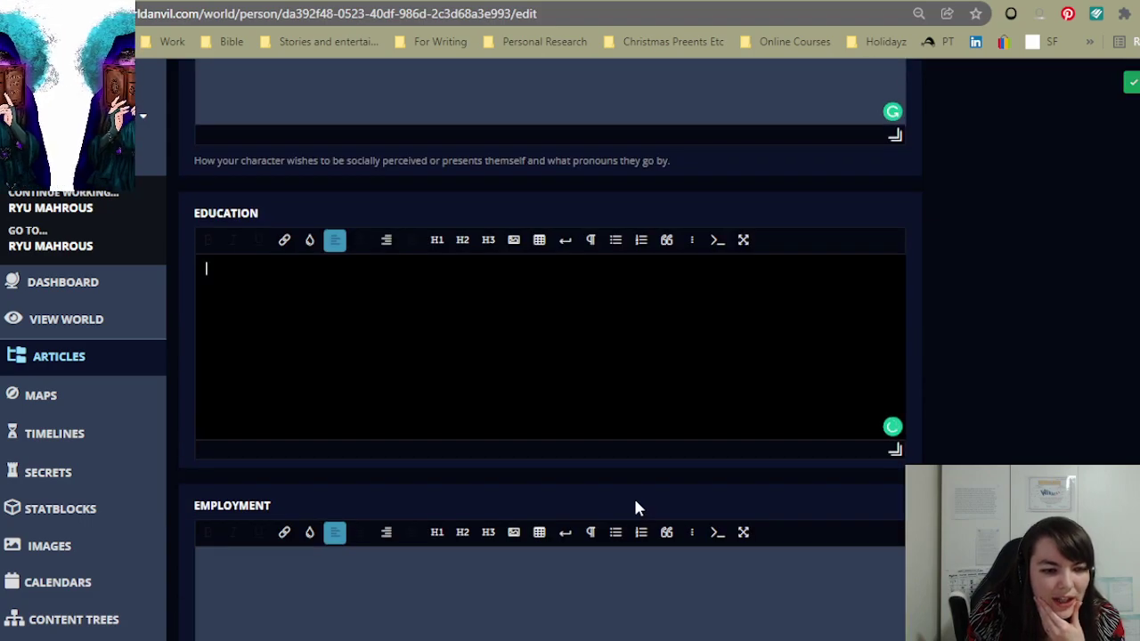
{"action": "scroll", "coordinate": [634, 507], "scroll_direction": "down", "scroll_amount": 10}
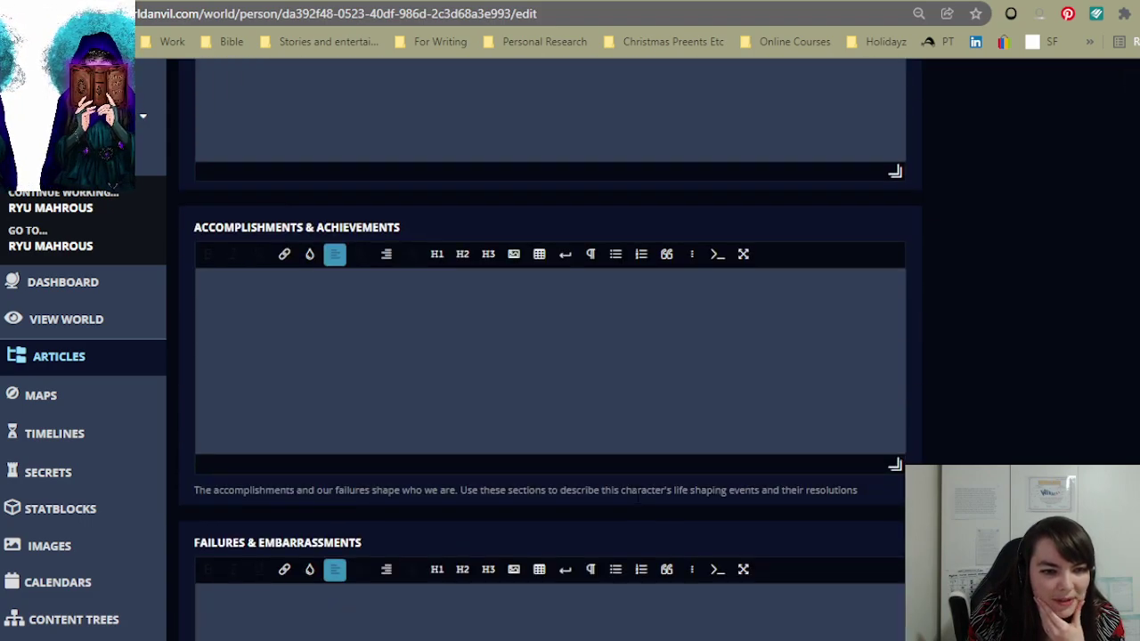
{"action": "scroll", "coordinate": [635, 504], "scroll_direction": "down", "scroll_amount": 7}
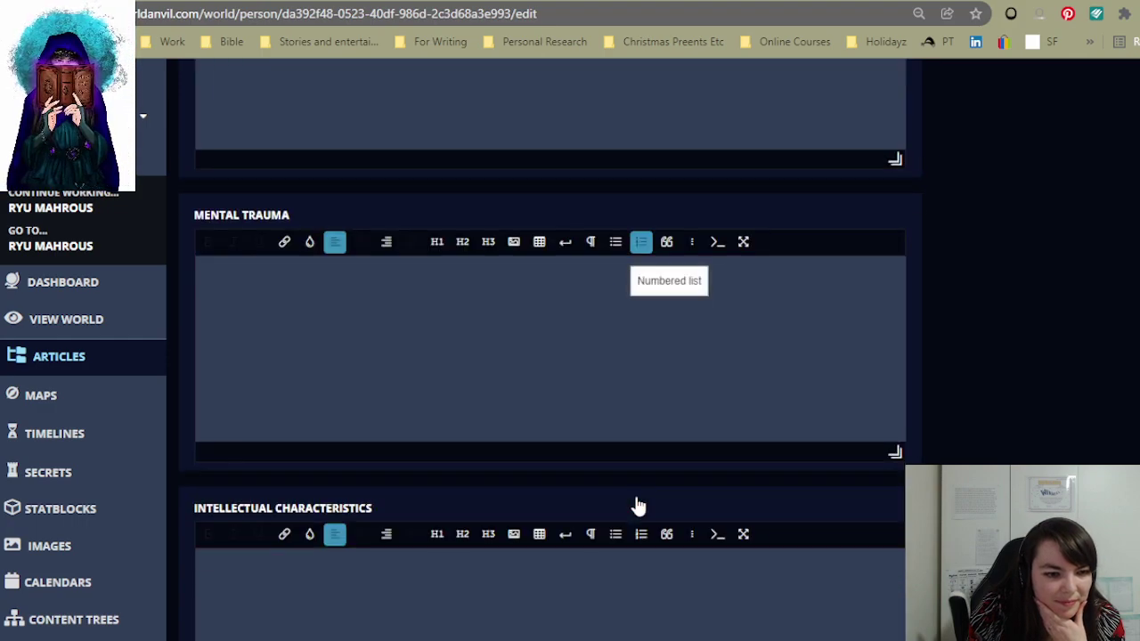
{"action": "left_click", "coordinate": [539, 357]}
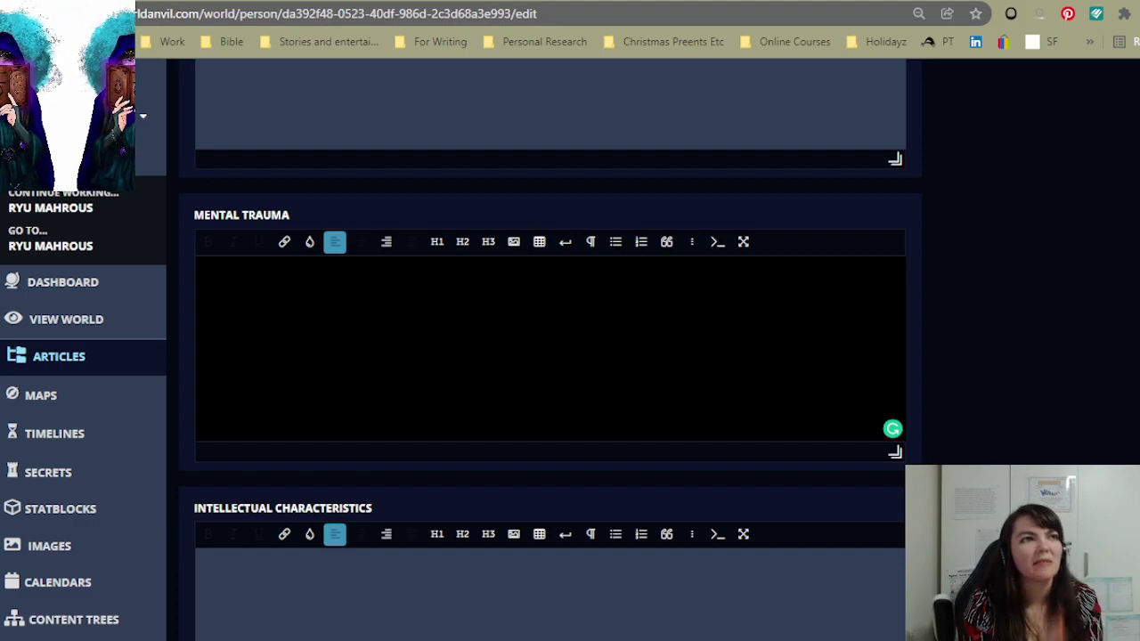
{"action": "type", "text": "R"}
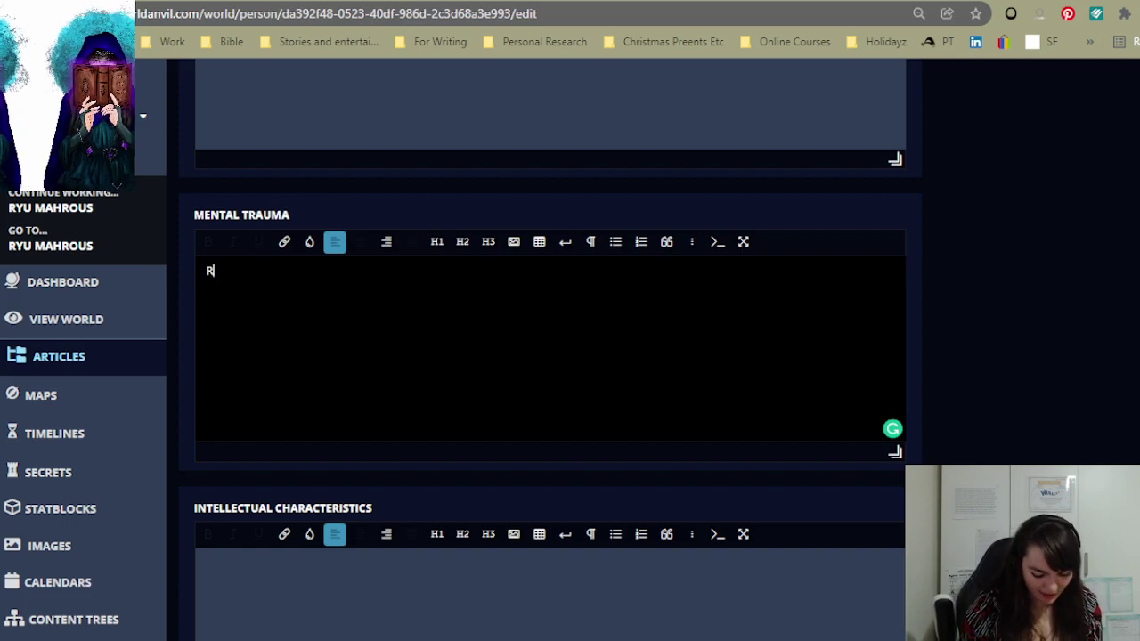
{"action": "type", "text": "yu has no"}
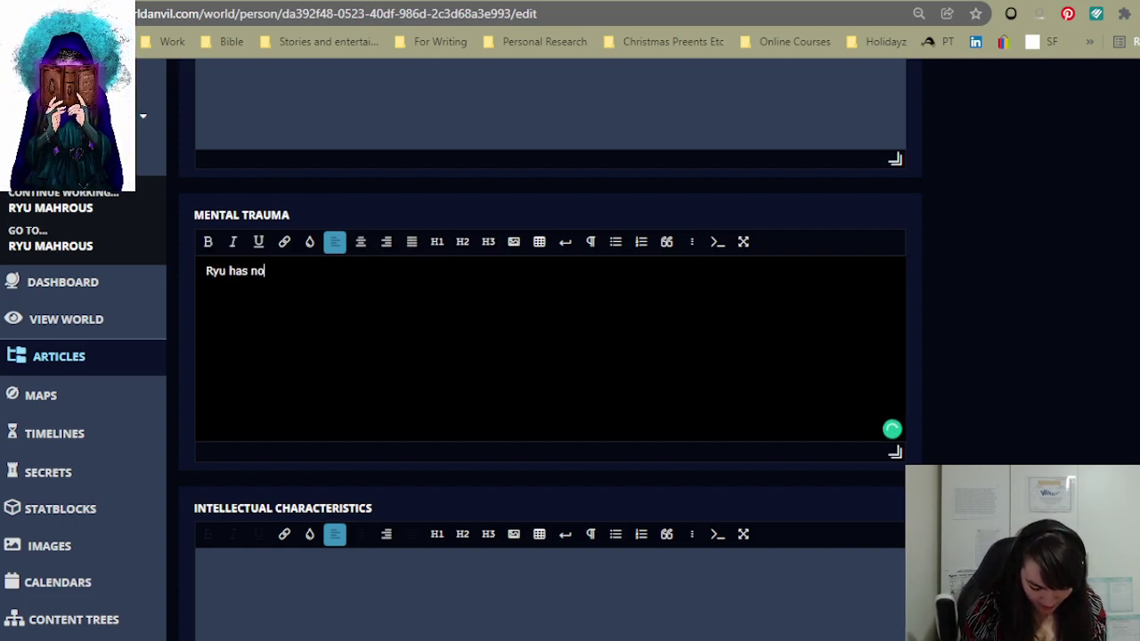
{"action": "type", "text": "t met many others"}
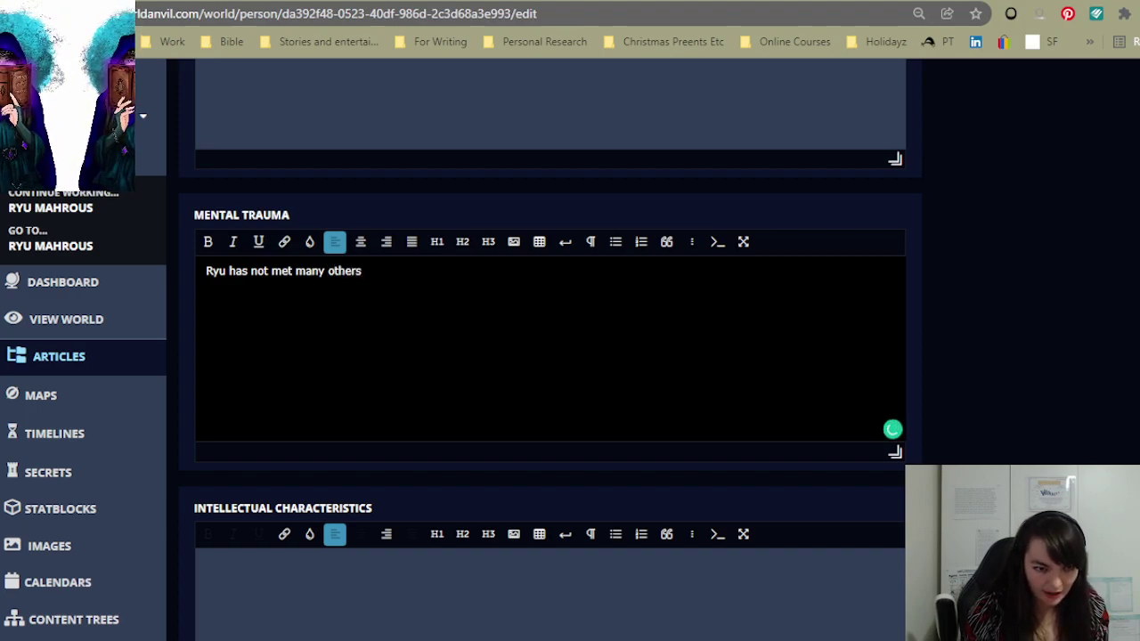
{"action": "type", "text": " who are stronger than him. His older brother"}
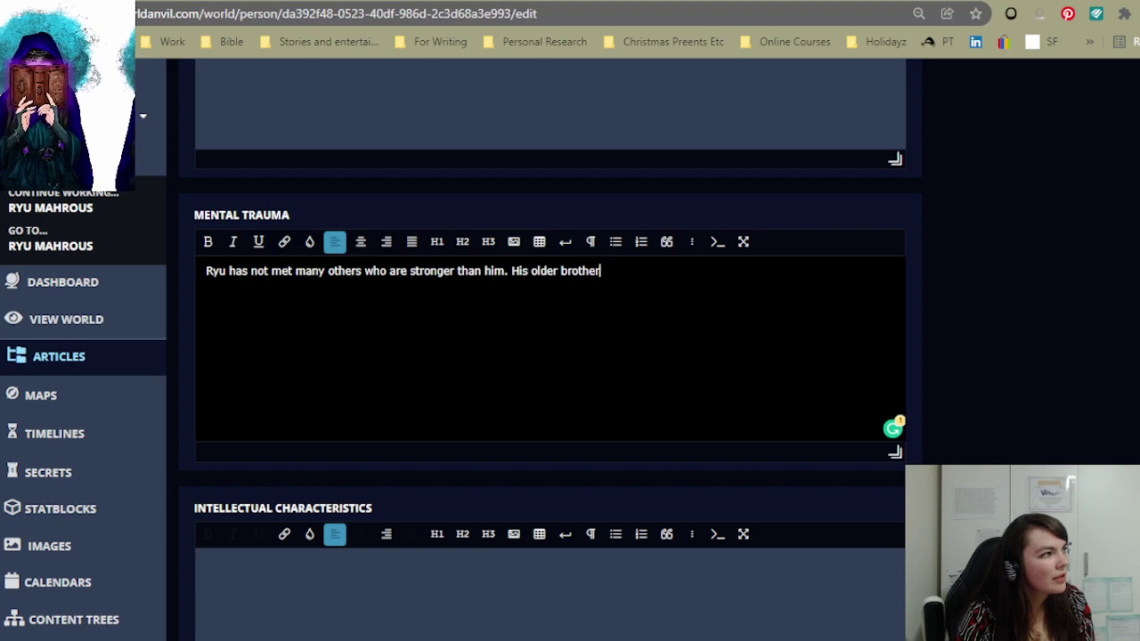
- Finish the brother sentence with "is definitely stronger than him (there is doubt he will be the next King).", correcting the misspelled "stronger"
{"action": "type", "text": "is definate stro"}
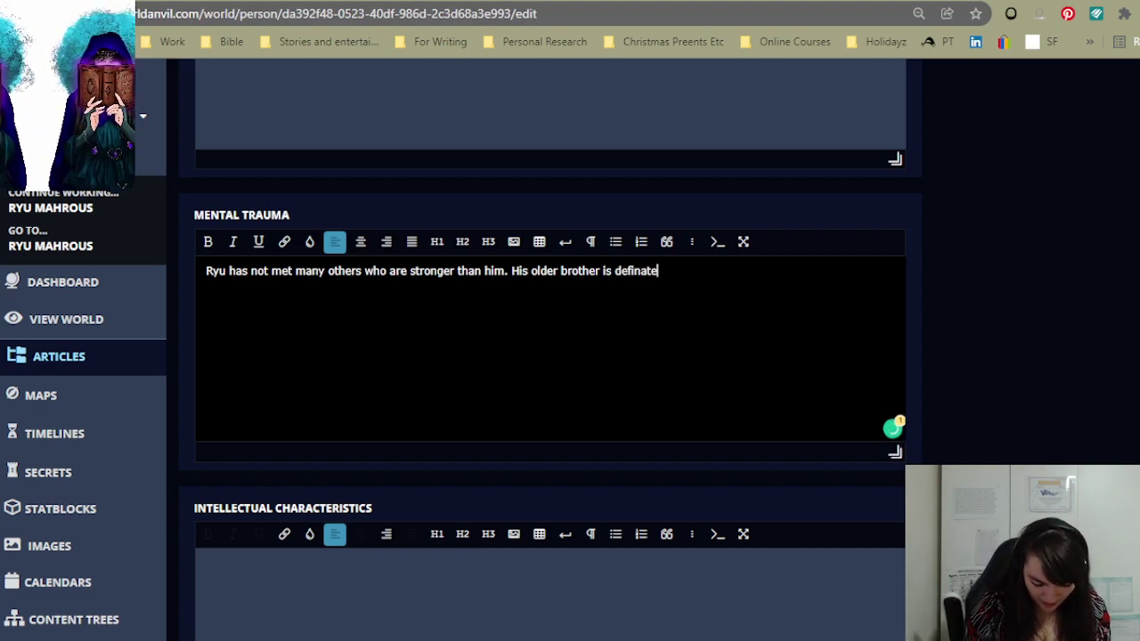
{"action": "type", "text": "nge"}
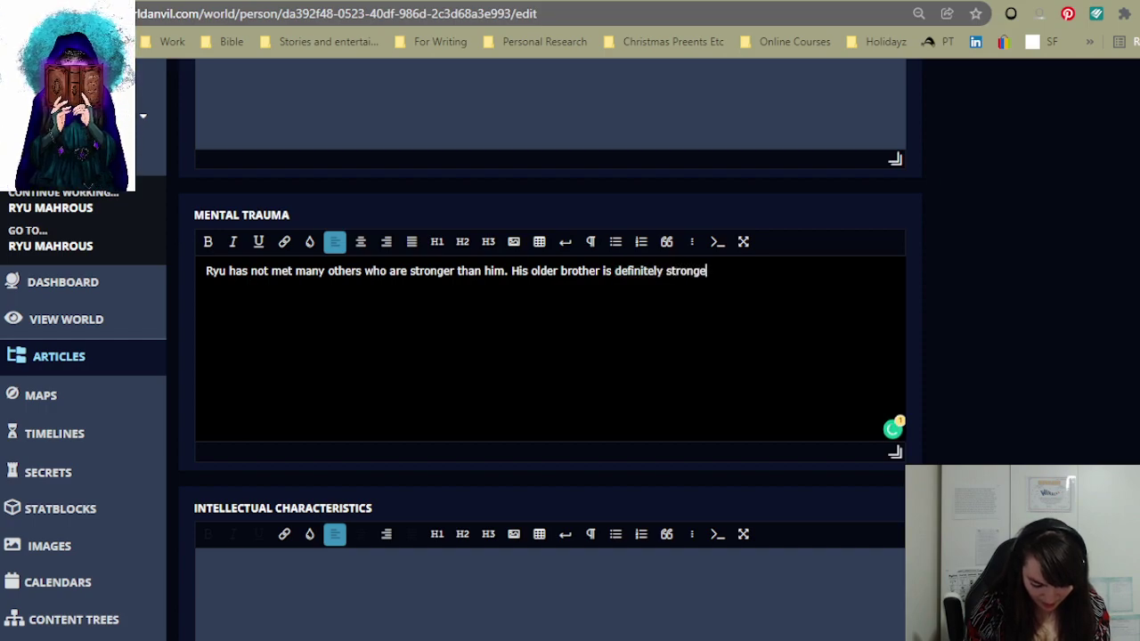
{"action": "key", "text": "BackSpace"}
{"action": "type", "text": "ther tha"}
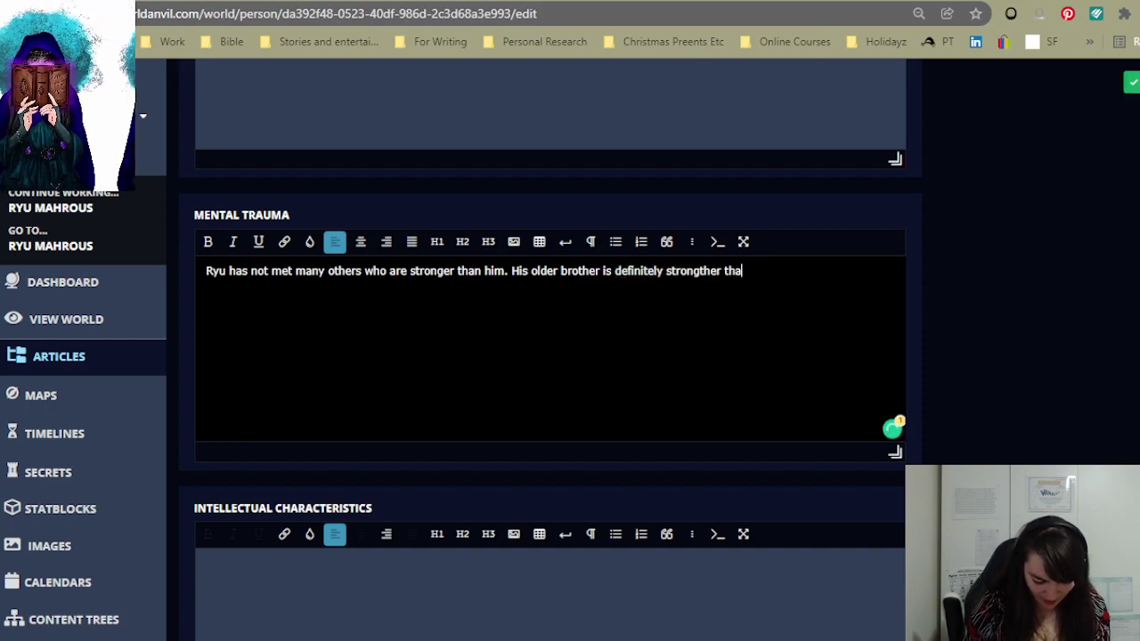
{"action": "type", "text": "n him (there "}
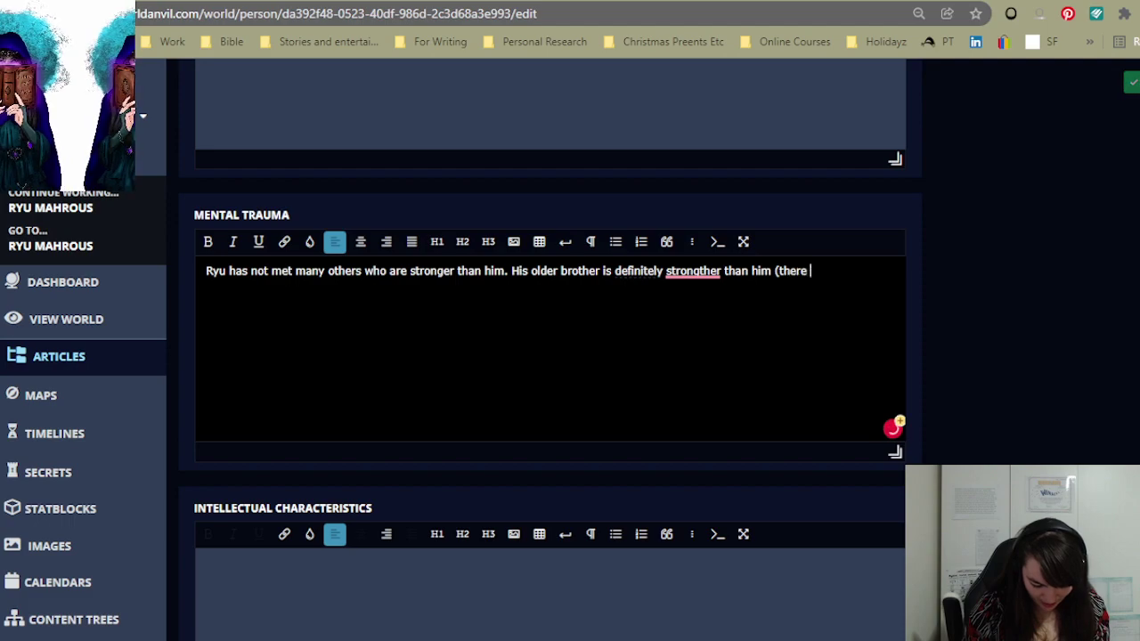
{"action": "type", "text": "is doubt "}
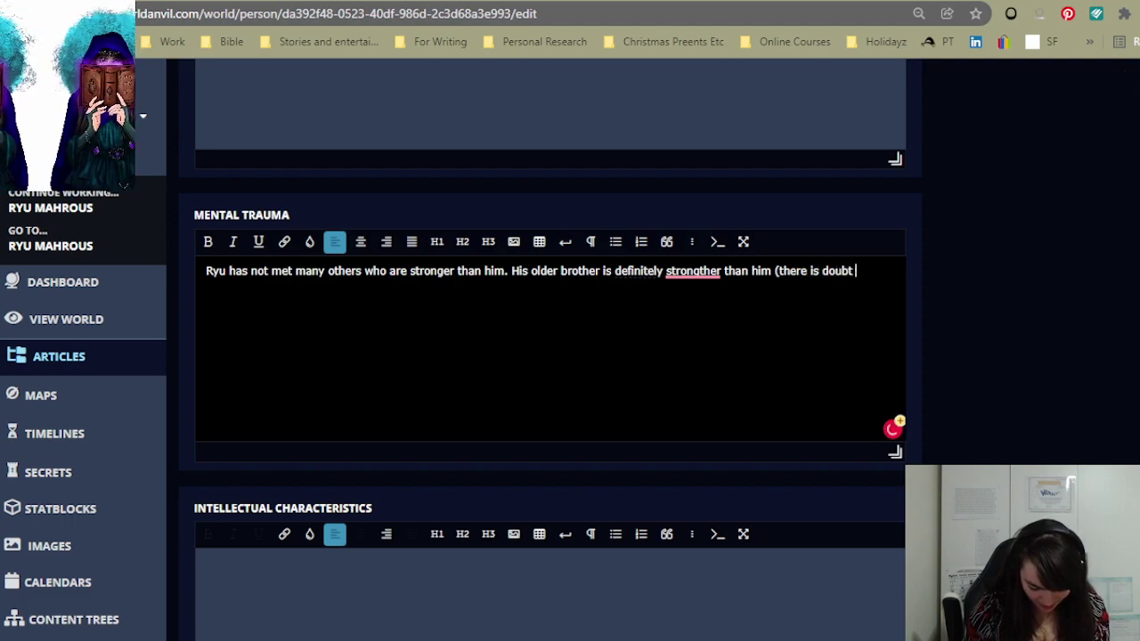
{"action": "type", "text": "he will be th"}
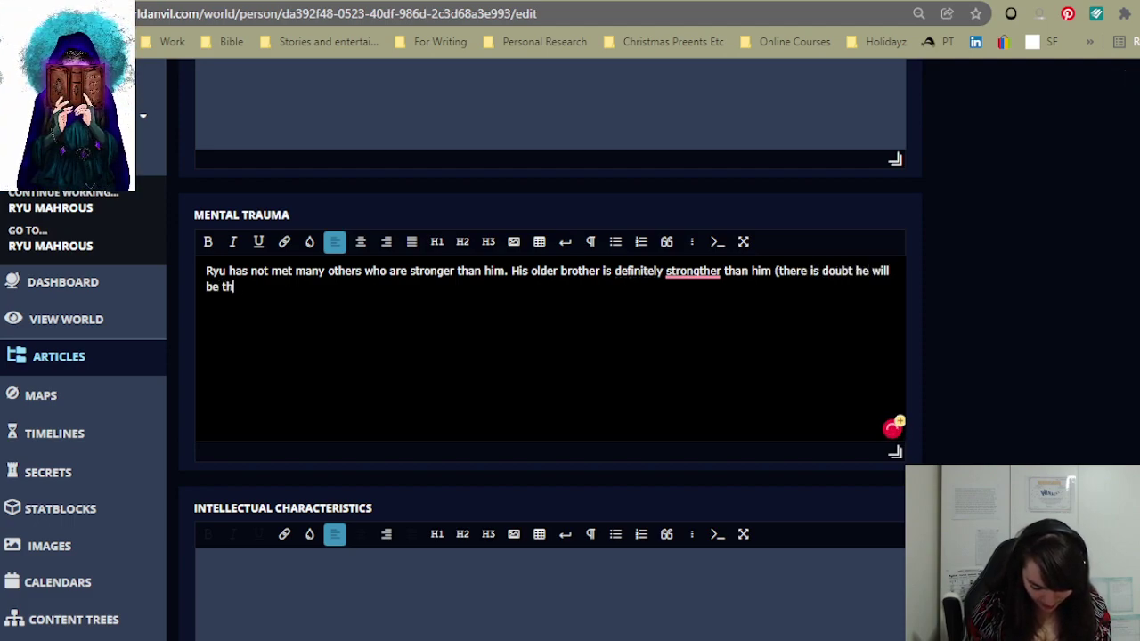
{"action": "type", "text": "e next K"}
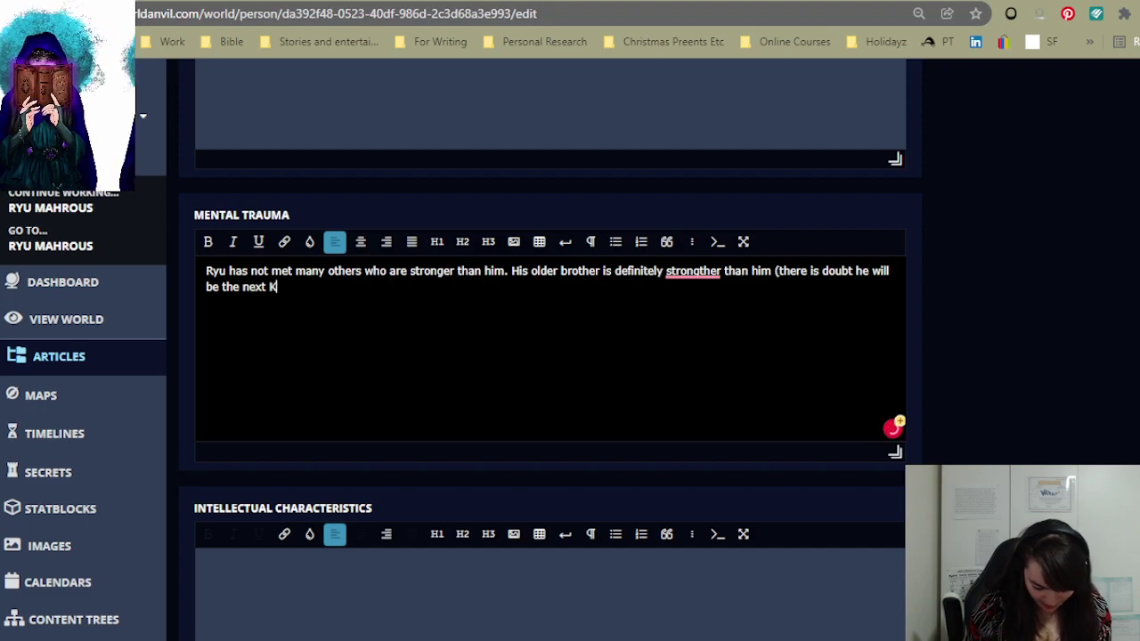
{"action": "type", "text": "ing)."}
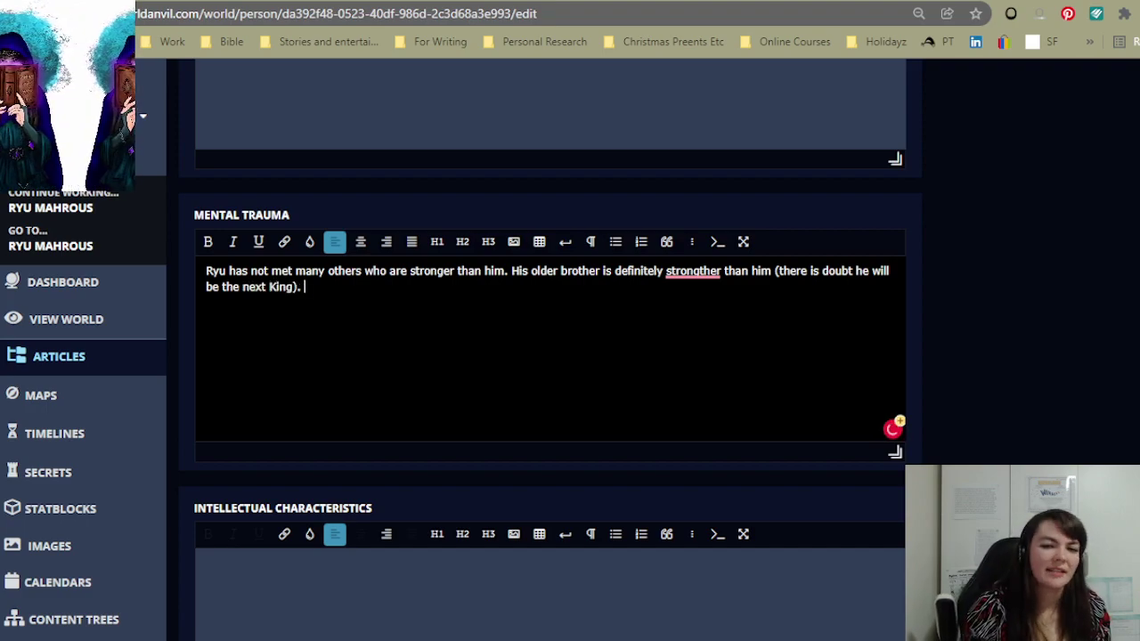
{"action": "mouse_move", "coordinate": [703, 273]}
{"action": "left_click", "coordinate": [694, 303]}
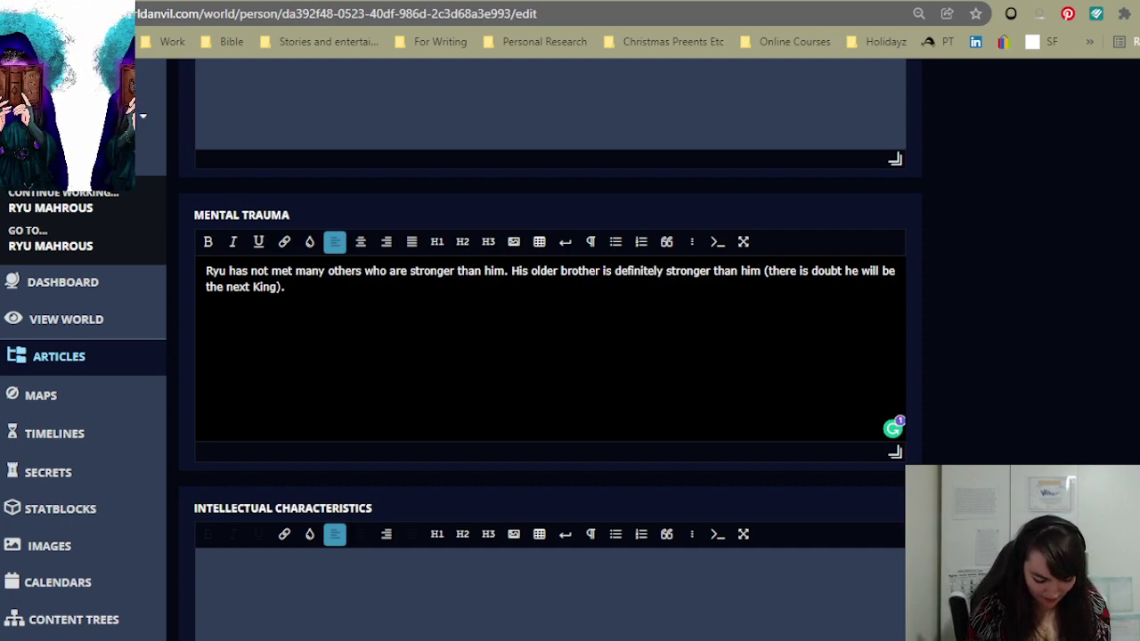
- Add a Mental Trauma sentence saying the character "looks up to his brother a lot."
{"action": "type", "text": "Ryu lo"}
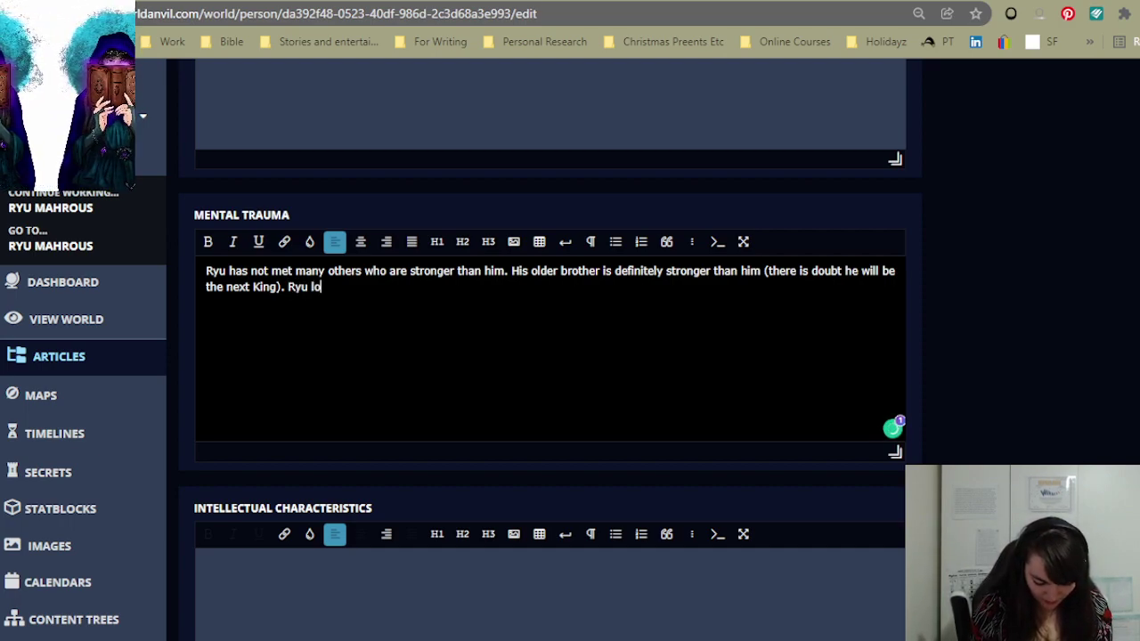
{"action": "type", "text": "oks up to his"}
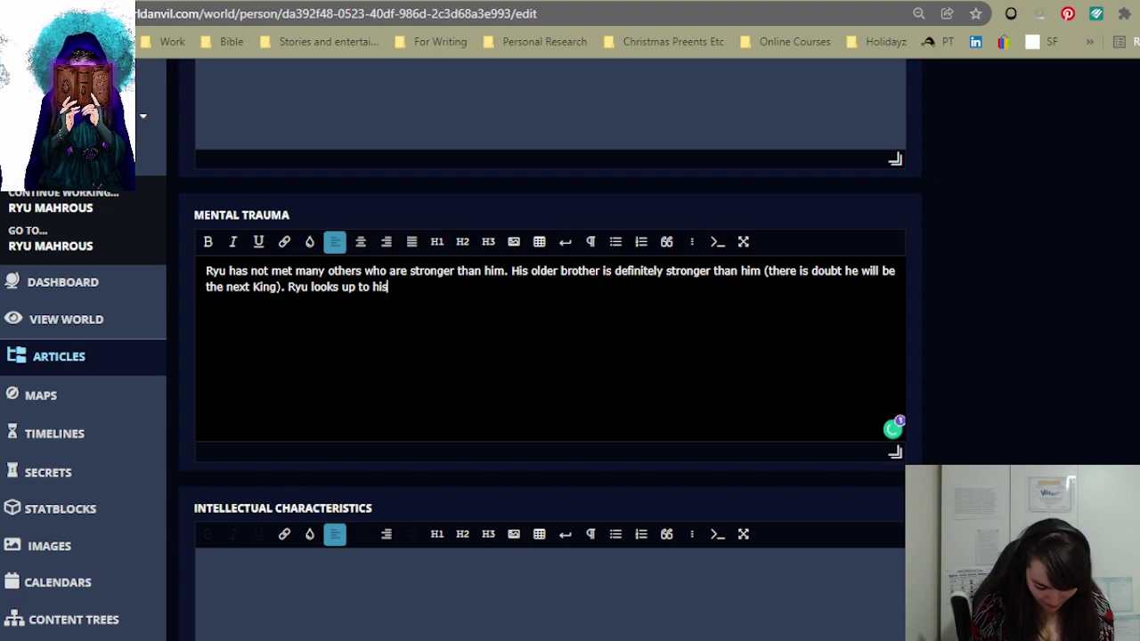
{"action": "type", "text": " brother a lo"}
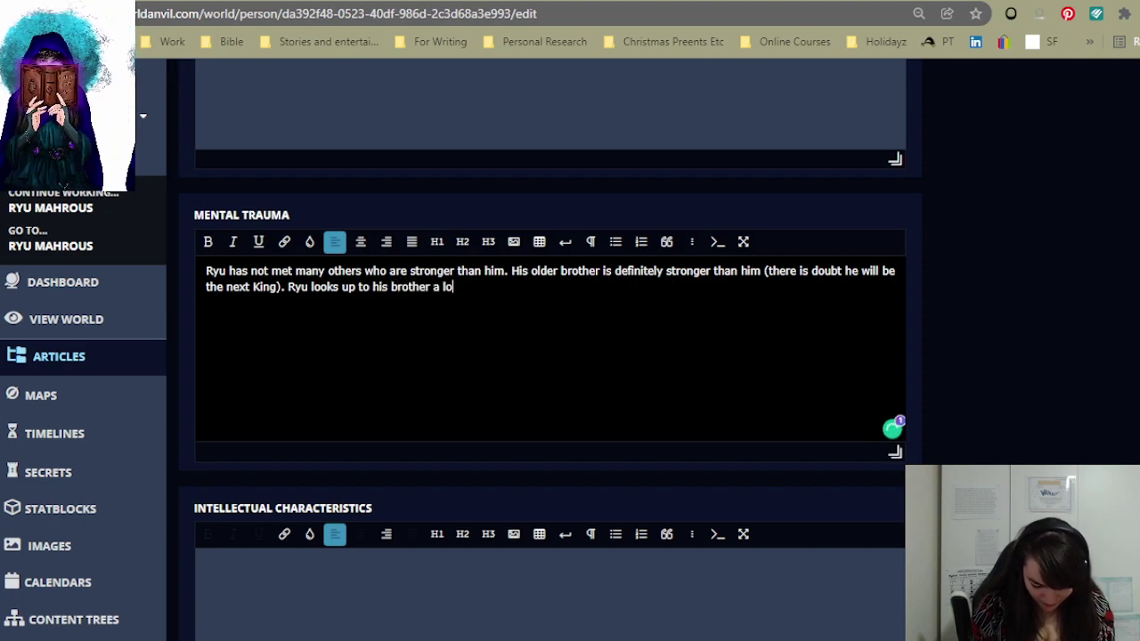
{"action": "type", "text": "t."}
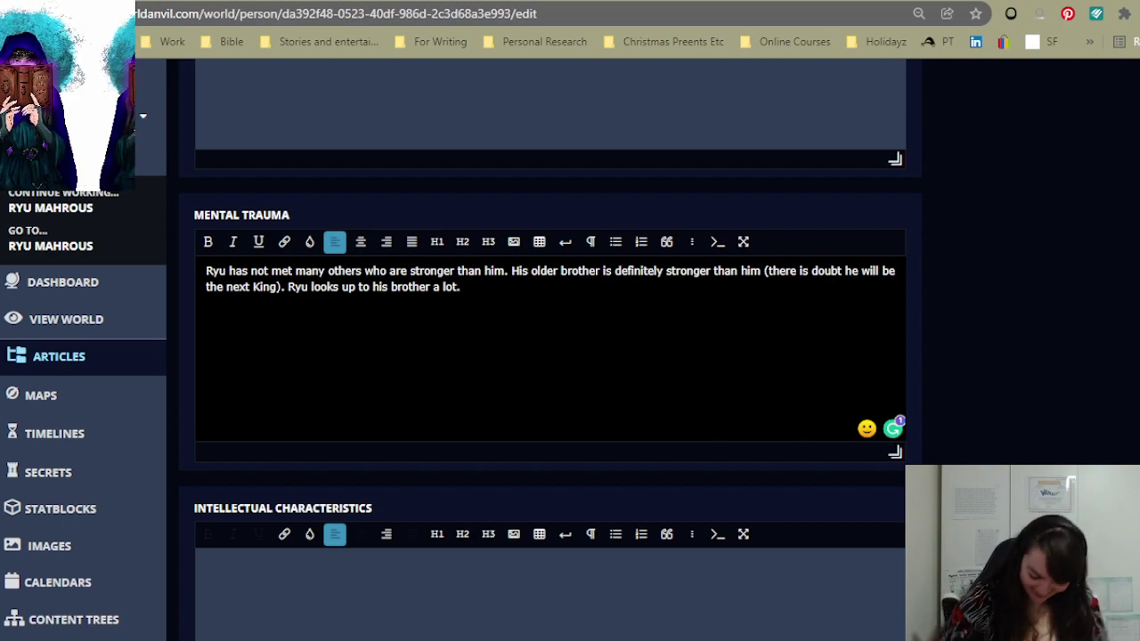
- Start a new line in Mental Trauma with the words "At a [Strength Contest]"
{"action": "key", "text": "shift+Return"}
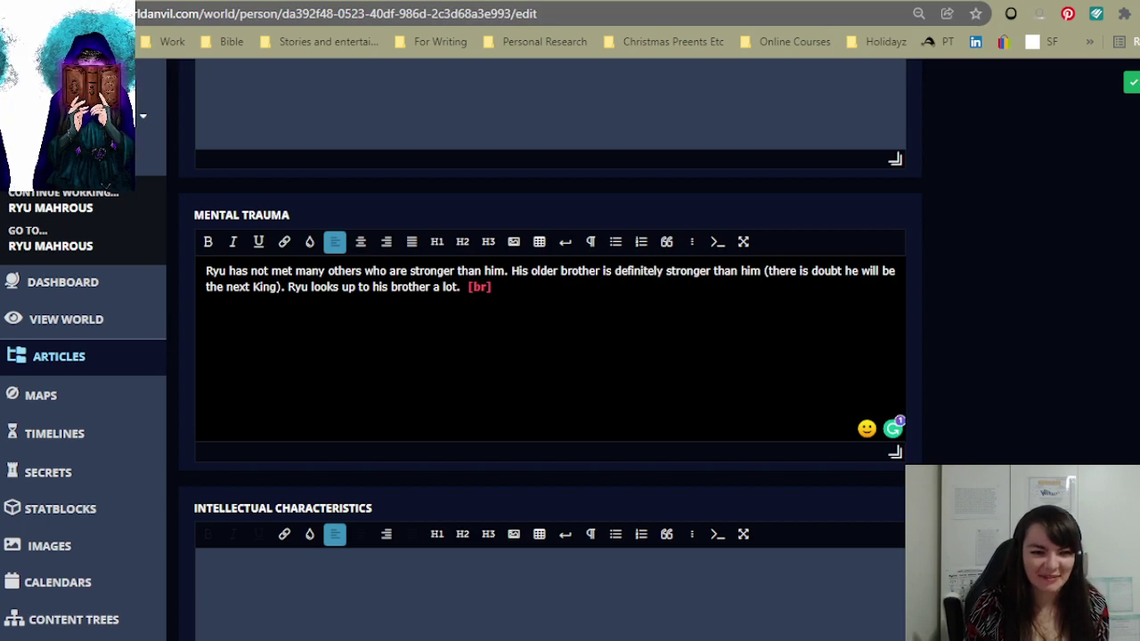
{"action": "key", "text": "BackSpace"}
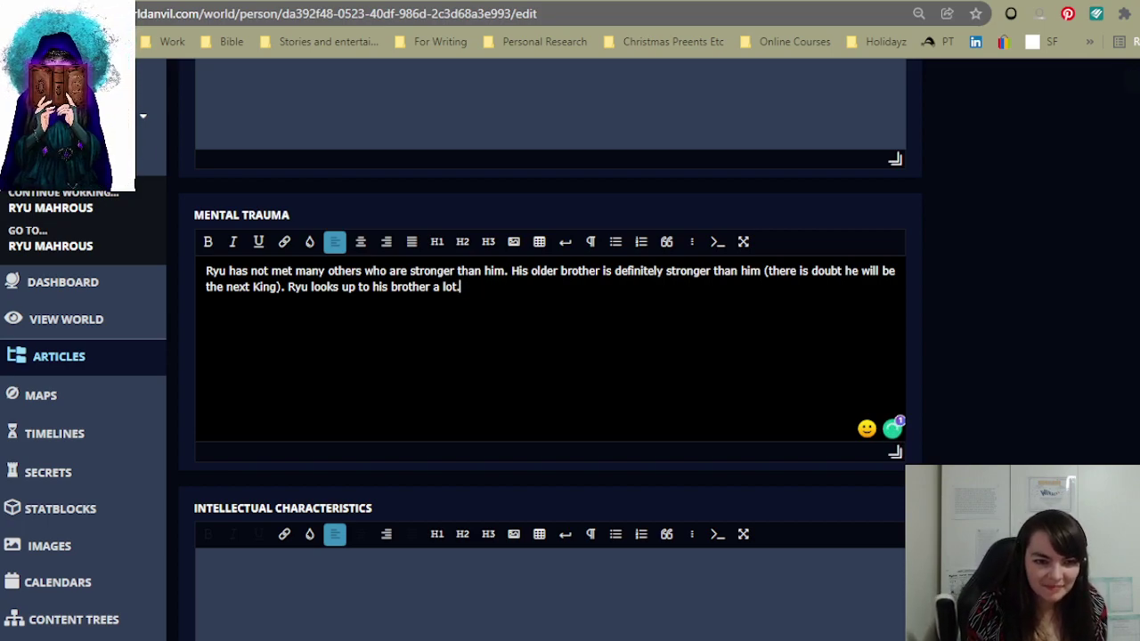
{"action": "key", "text": "Return"}
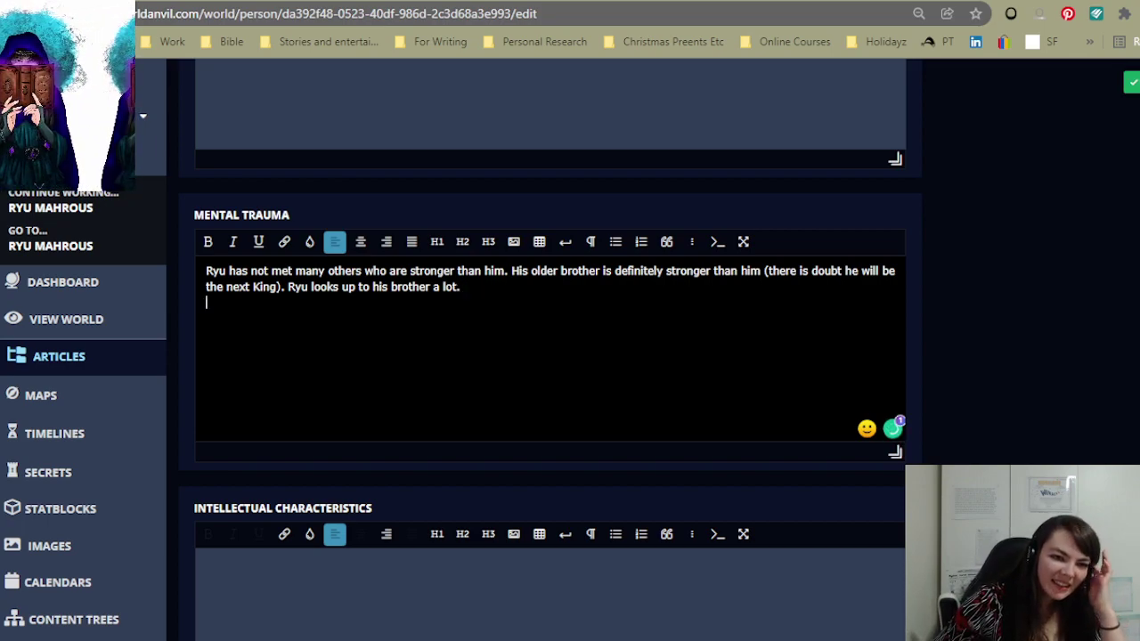
{"action": "type", "text": "At a "}
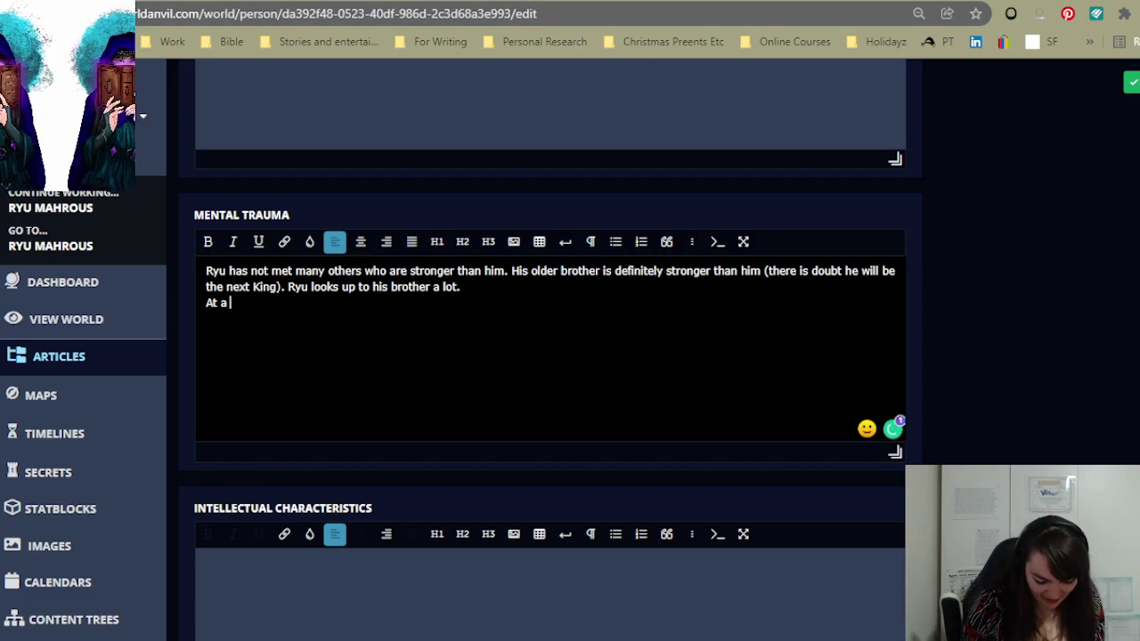
{"action": "type", "text": "'Stre"}
{"action": "key", "text": "BackSpace"}
{"action": "key", "text": "BackSpace"}
{"action": "key", "text": "BackSpace"}
{"action": "key", "text": "BackSpace"}
{"action": "key", "text": "BackSpace"}
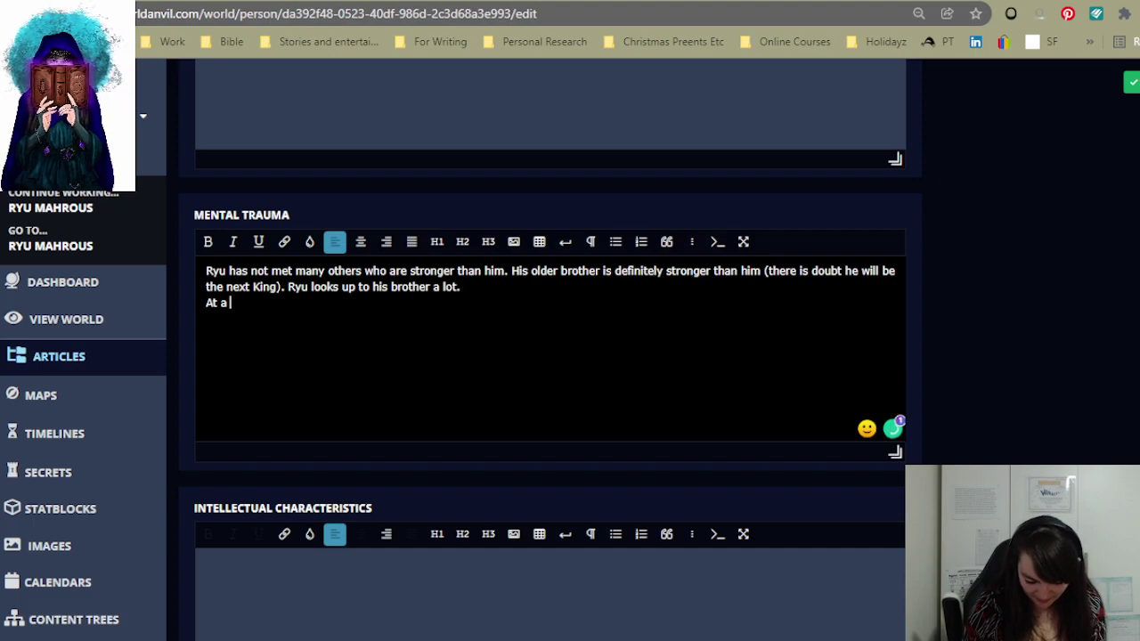
{"action": "type", "text": "[Strength Contest] "}
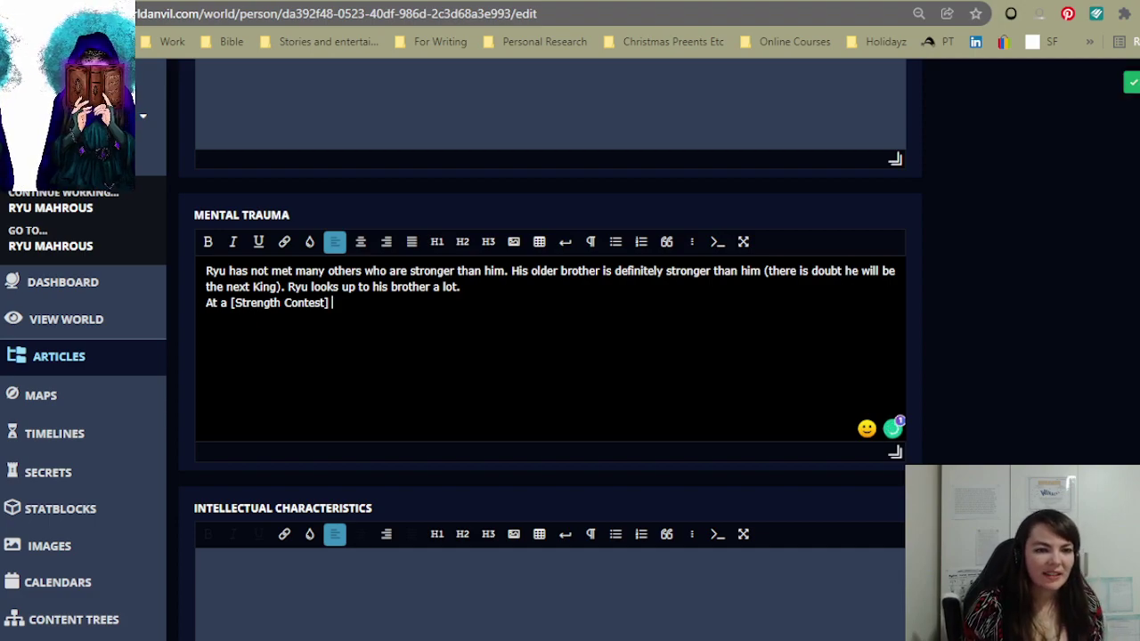
- Continue the contest sentence with "where his brother was by far in the lead, a half-Human"
{"action": "type", "text": "where his b"}
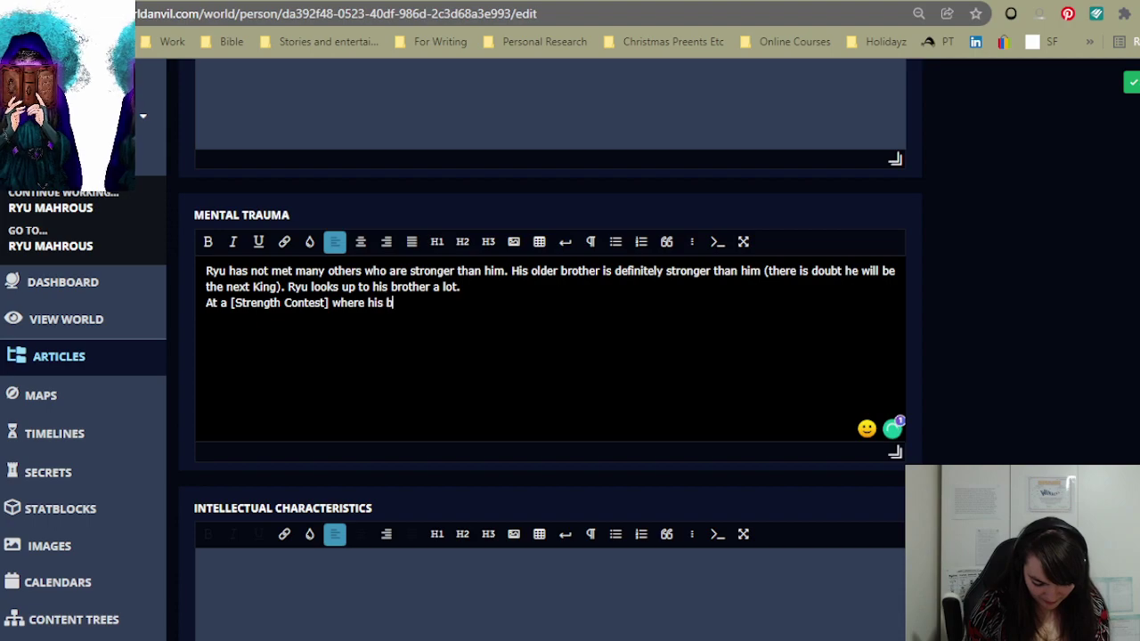
{"action": "type", "text": "rother was "}
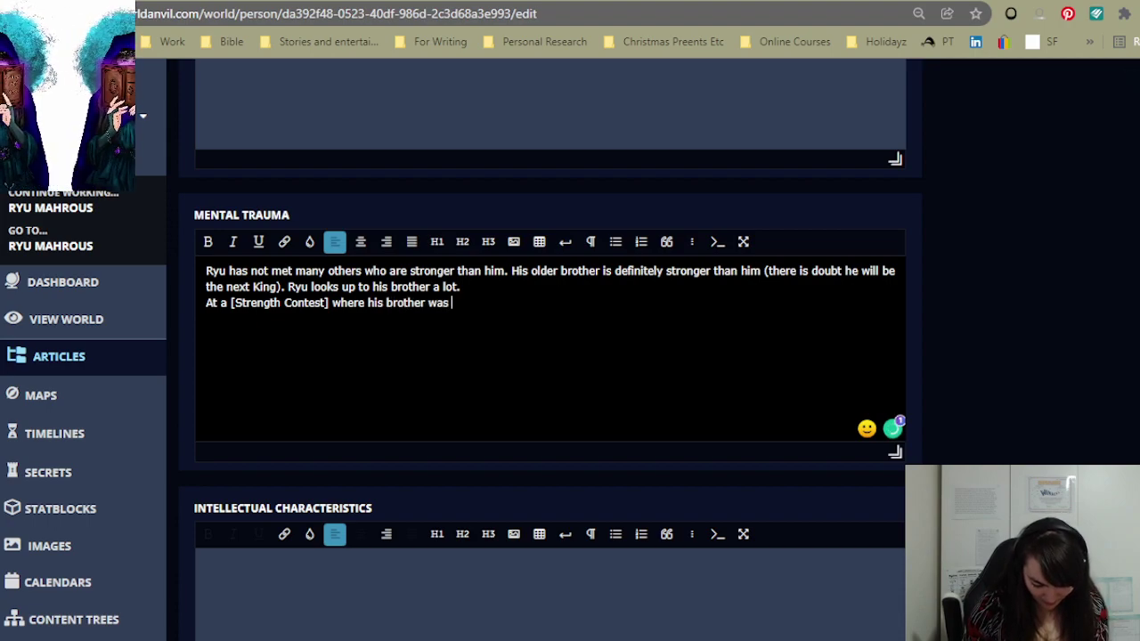
{"action": "type", "text": "by far "}
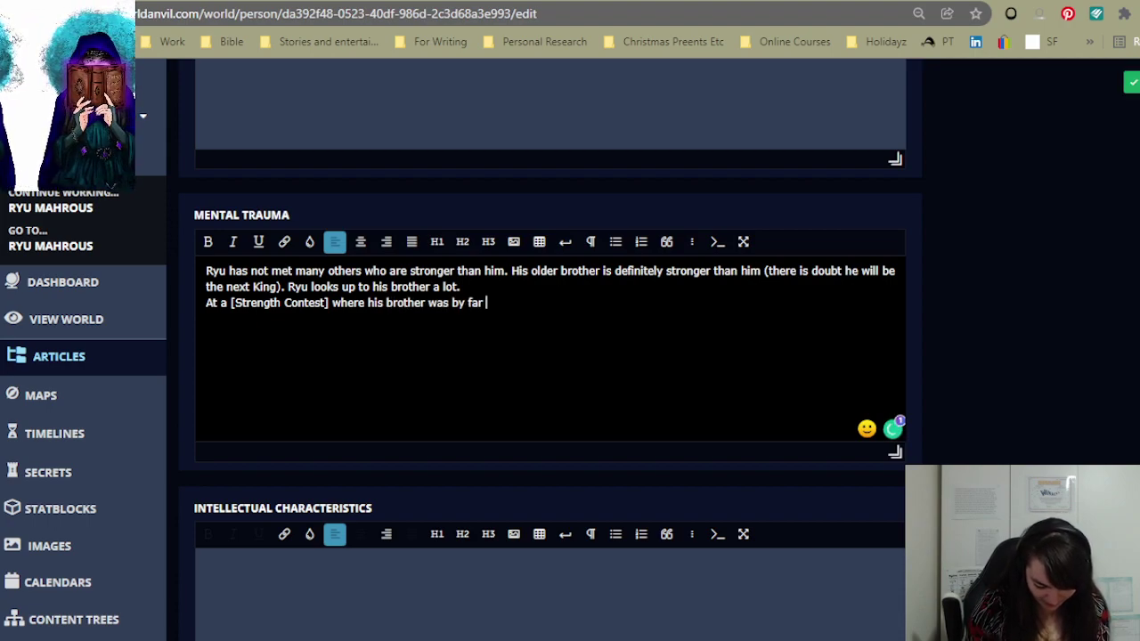
{"action": "type", "text": "in the lead,"}
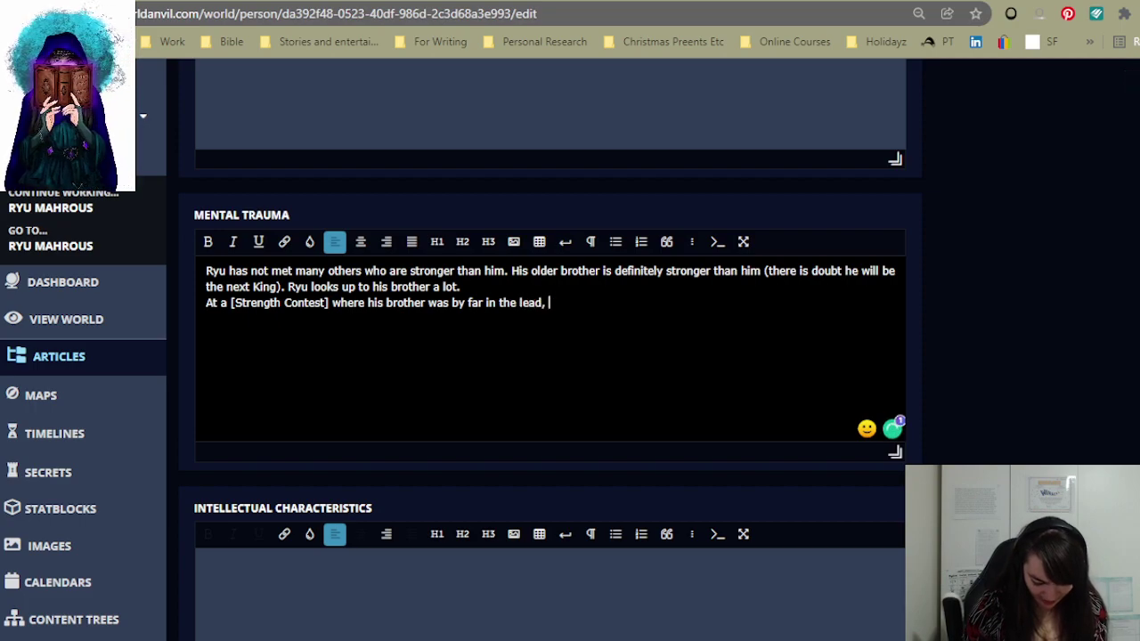
{"action": "type", "text": " a half-Human"}
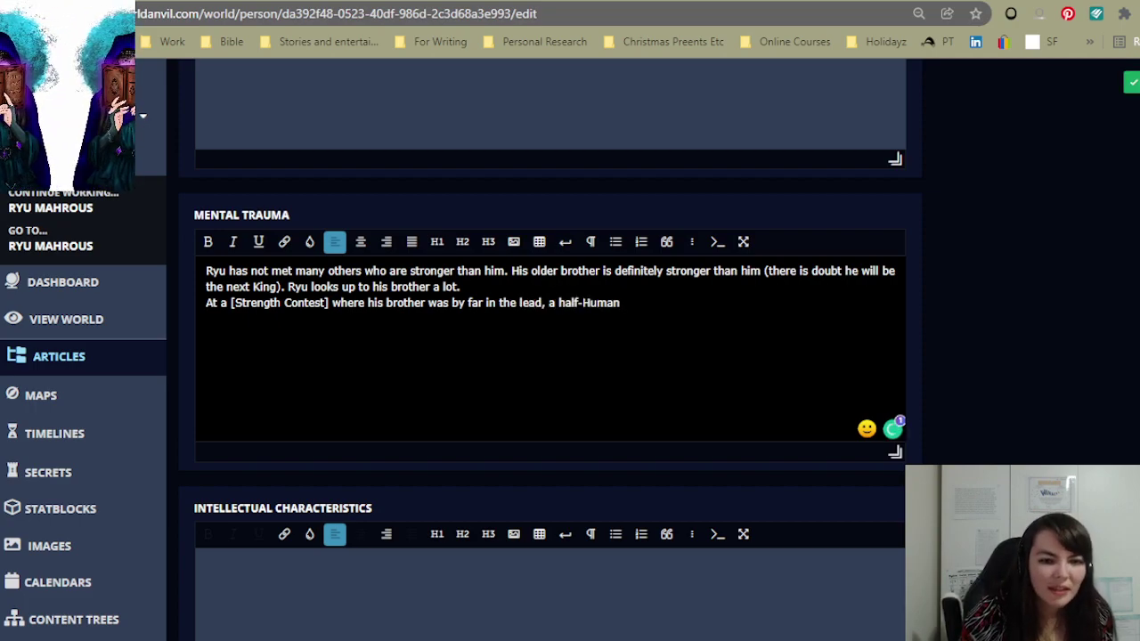
- Capitalise "half-Human" as "Half-Human" and continue the contest sentence with "appeared and defeated him"
{"action": "left_click", "coordinate": [565, 303]}
{"action": "key", "text": "BackSpace"}
{"action": "type", "text": "Human appeared and "}
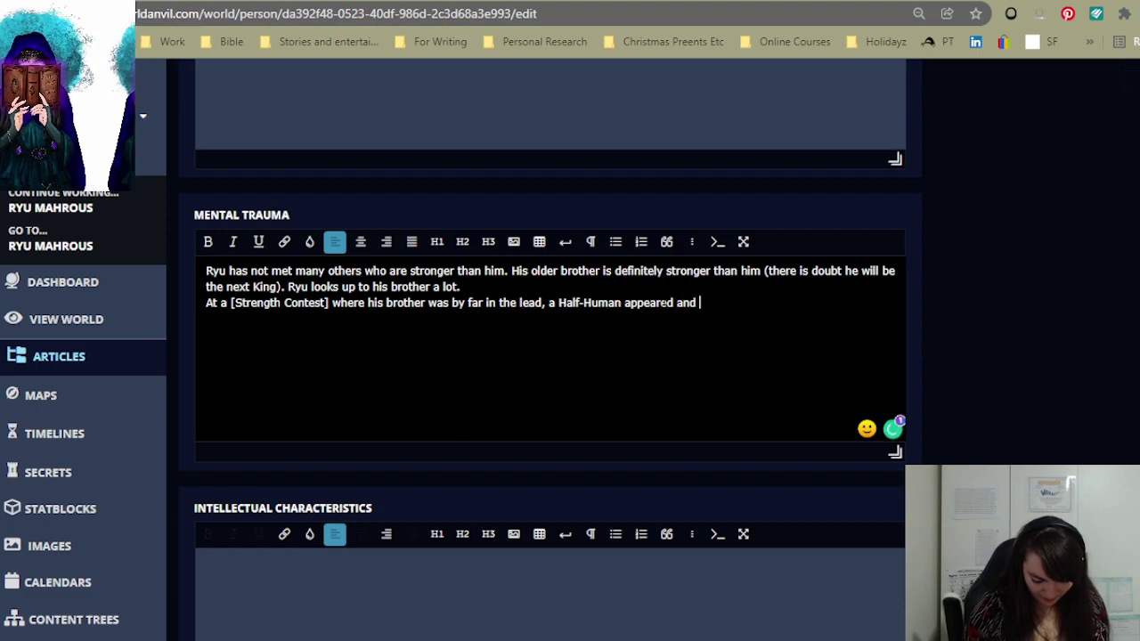
{"action": "type", "text": "defeated him"}
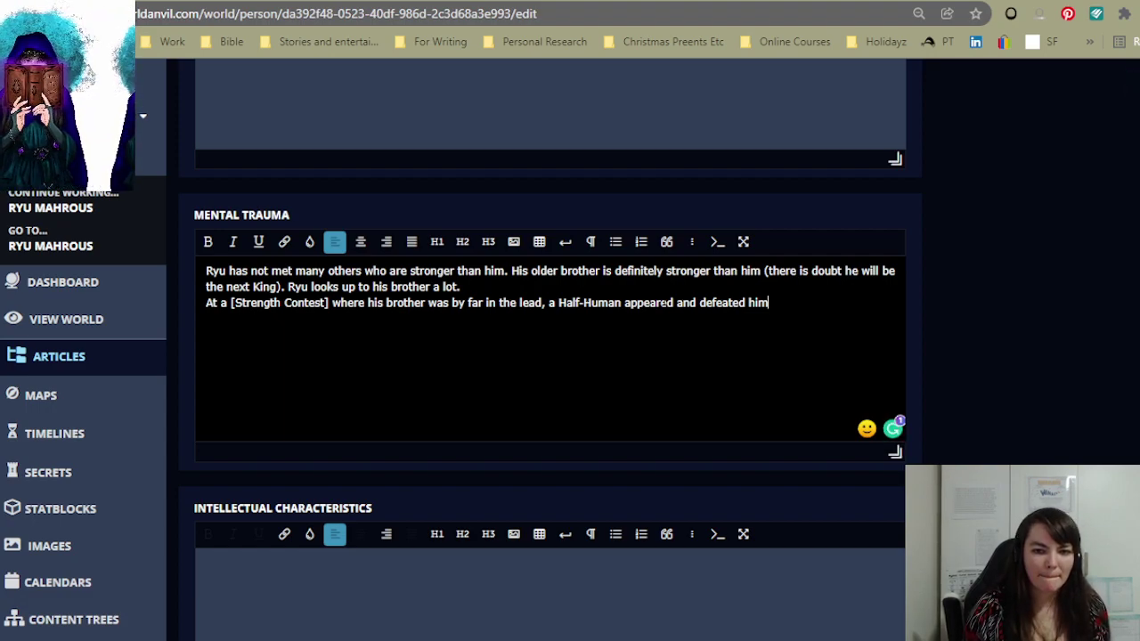
- Replace "him" at the end of the contest sentence in Mental Trauma with "the brother."
{"action": "key", "text": "BackSpace"}
{"action": "key", "text": "BackSpace"}
{"action": "key", "text": "BackSpace"}
{"action": "type", "text": "the brother"}
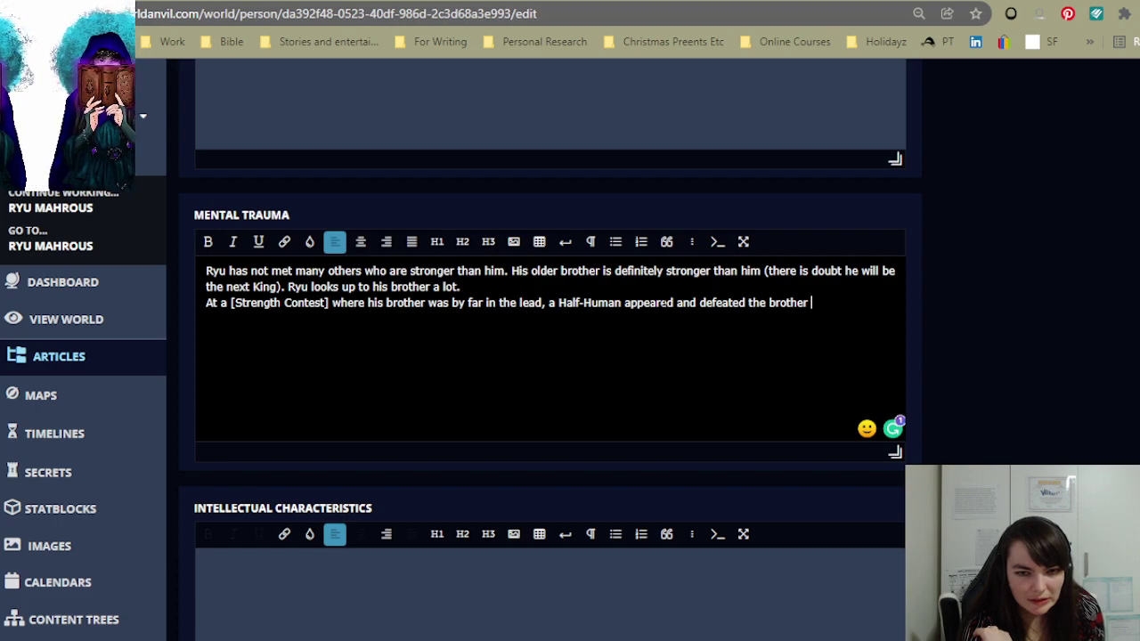
{"action": "type", "text": "."}
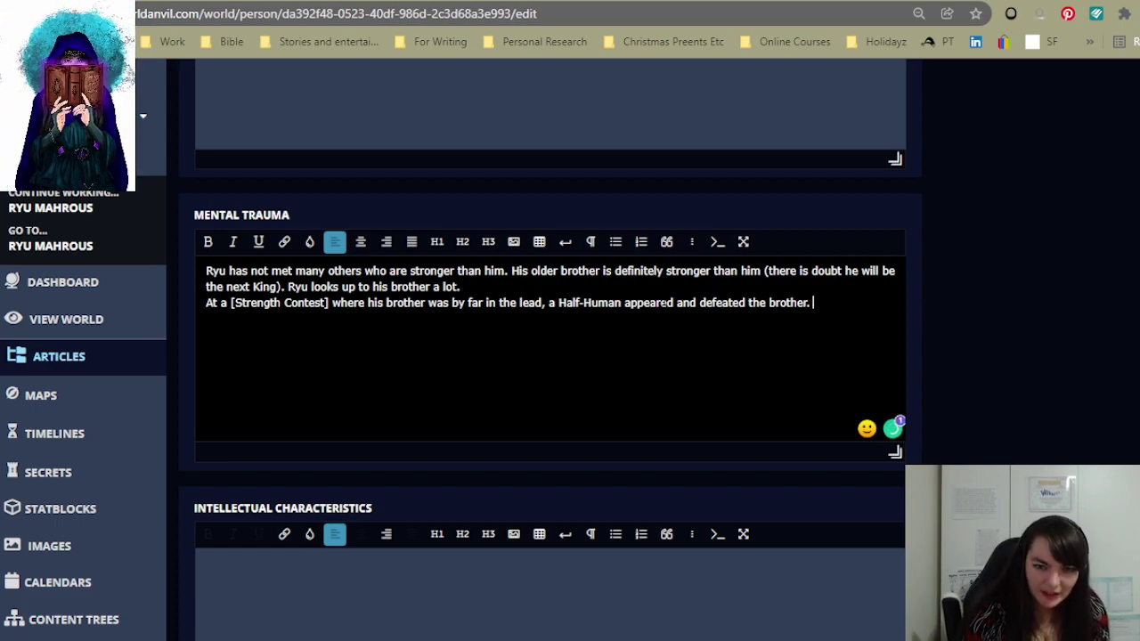
- Add to Mental Trauma that this crushed the character's spirit, correcting the spelling of "crushed" and ending with a comma
{"action": "type", "text": " Th"}
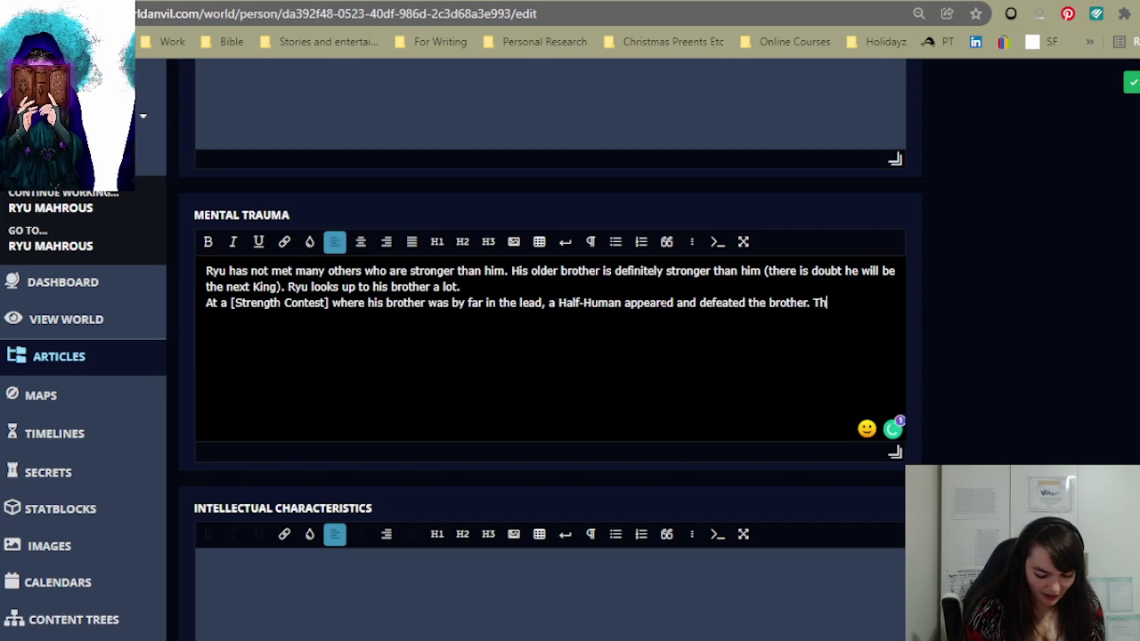
{"action": "type", "text": "is crc"}
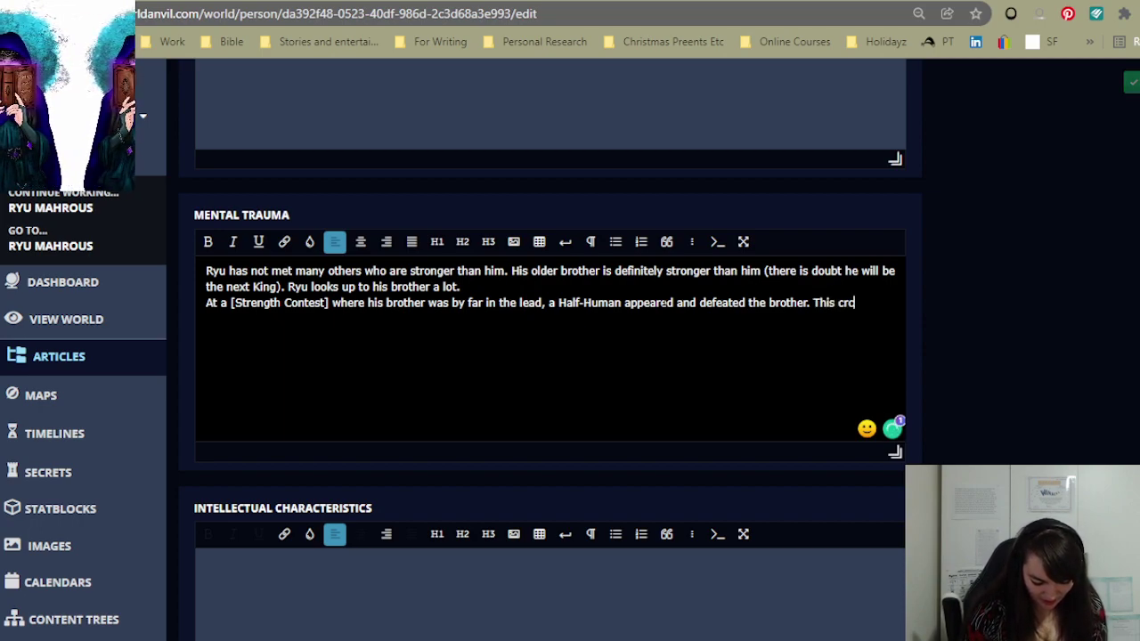
{"action": "type", "text": "hsed Ryu's"}
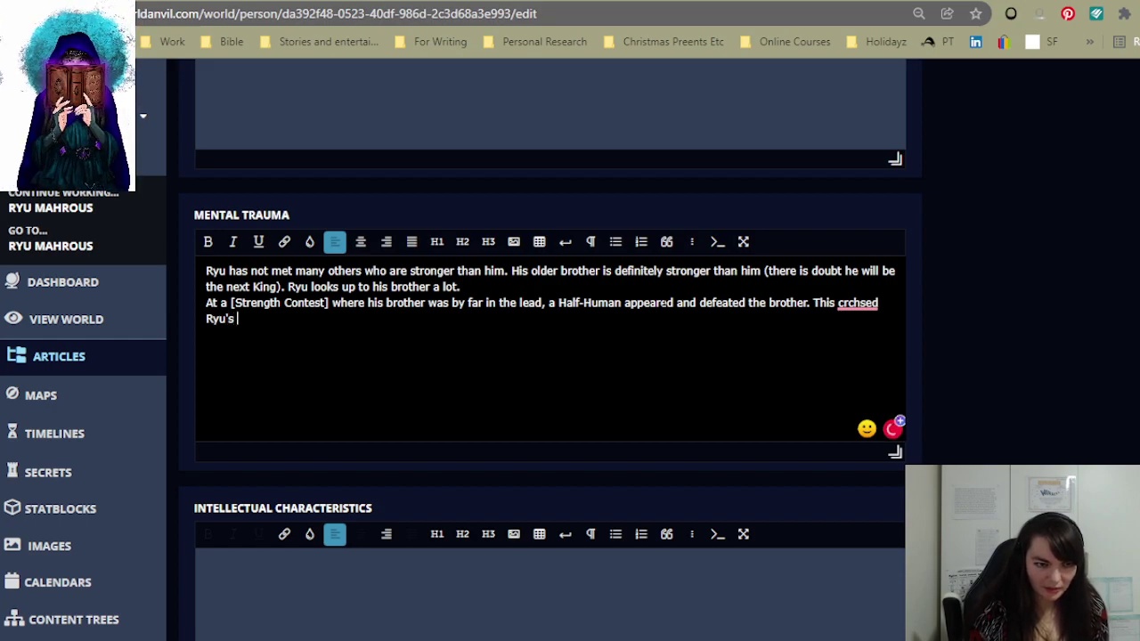
{"action": "mouse_move", "coordinate": [864, 303]}
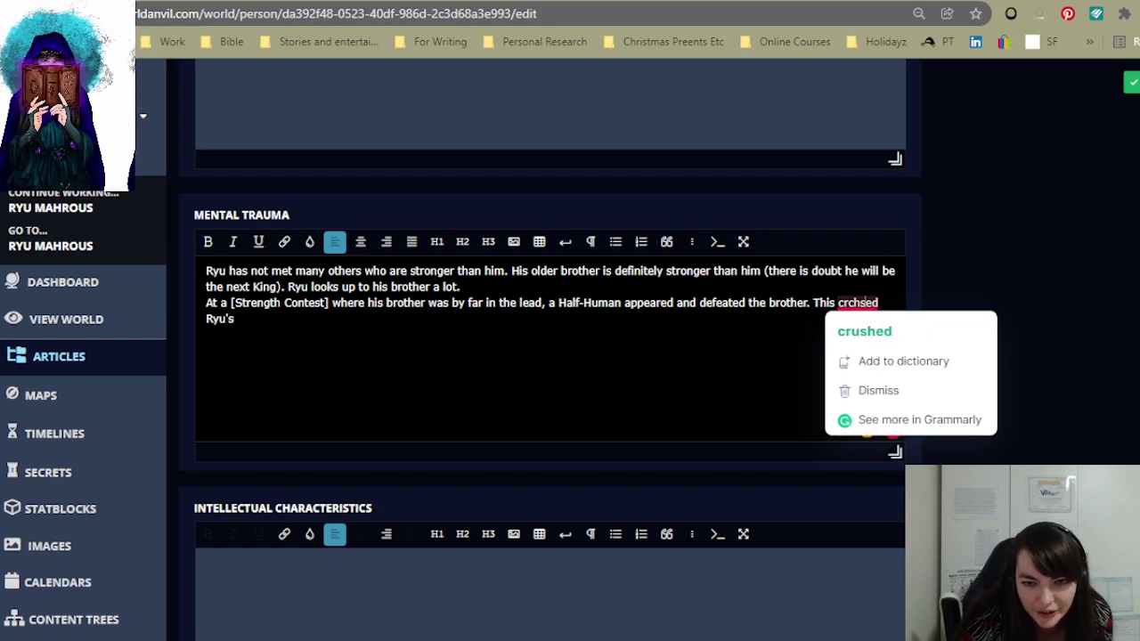
{"action": "left_click", "coordinate": [862, 338]}
{"action": "type", "text": "spirit,"}
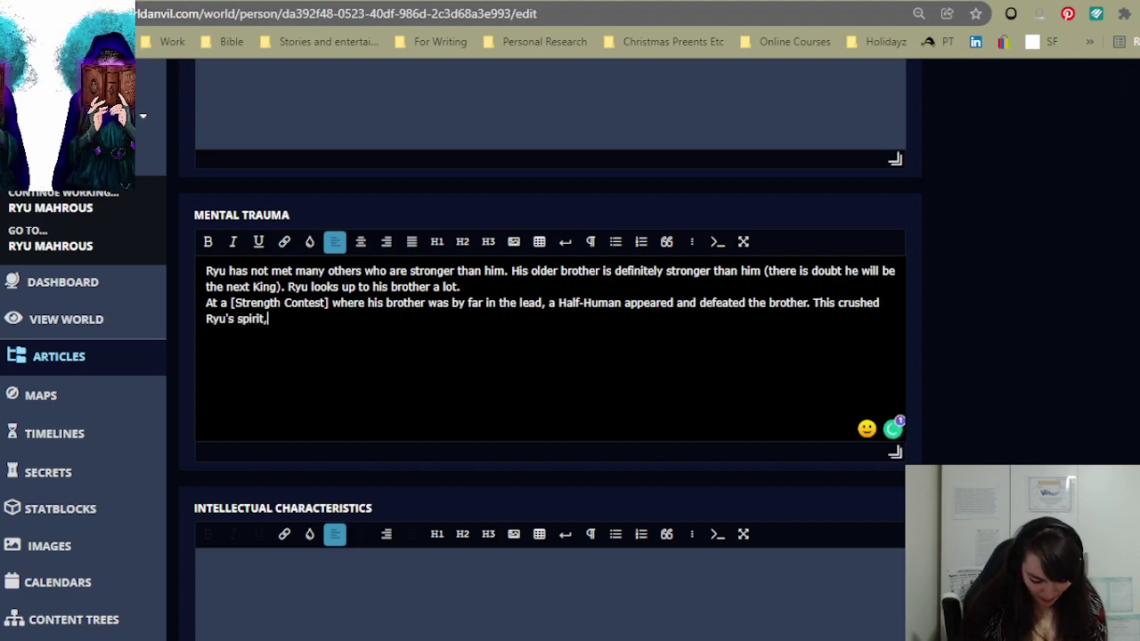
- Complete the crushed-spirit sentence with "and he vowed to challenge and defeat that person if he ever met them again."
{"action": "type", "text": " and a"}
{"action": "key", "text": "BackSpace"}
{"action": "type", "text": "he vowed to challenge and defeat that person if he ever met them again."}
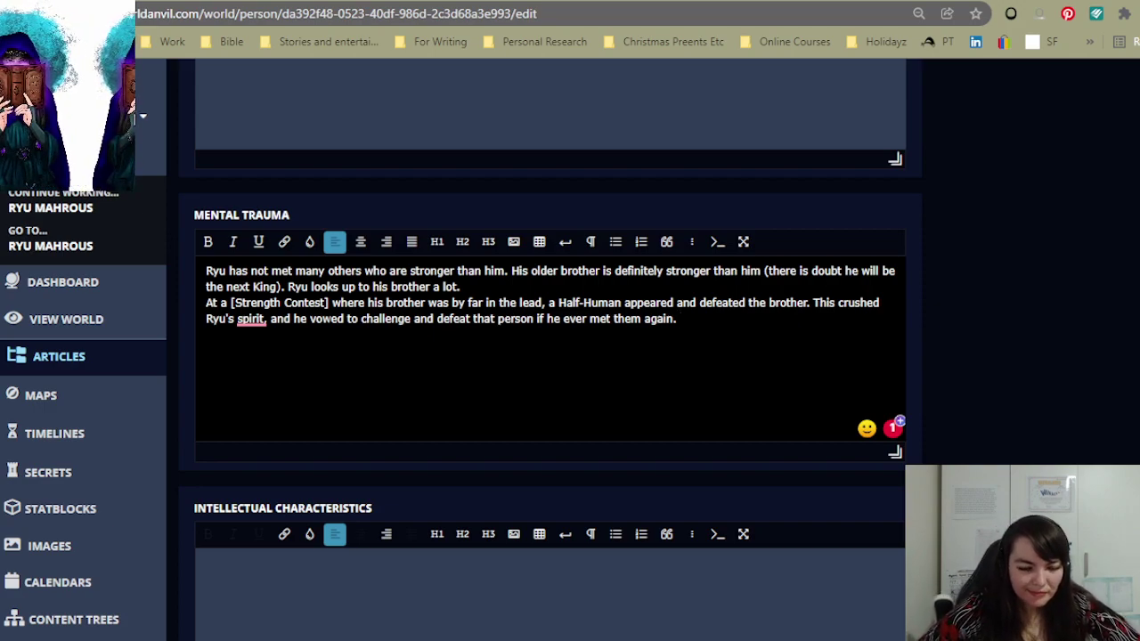
- Start a new line in Mental Trauma reading "Que the teacher of his class."
{"action": "key", "text": "Return"}
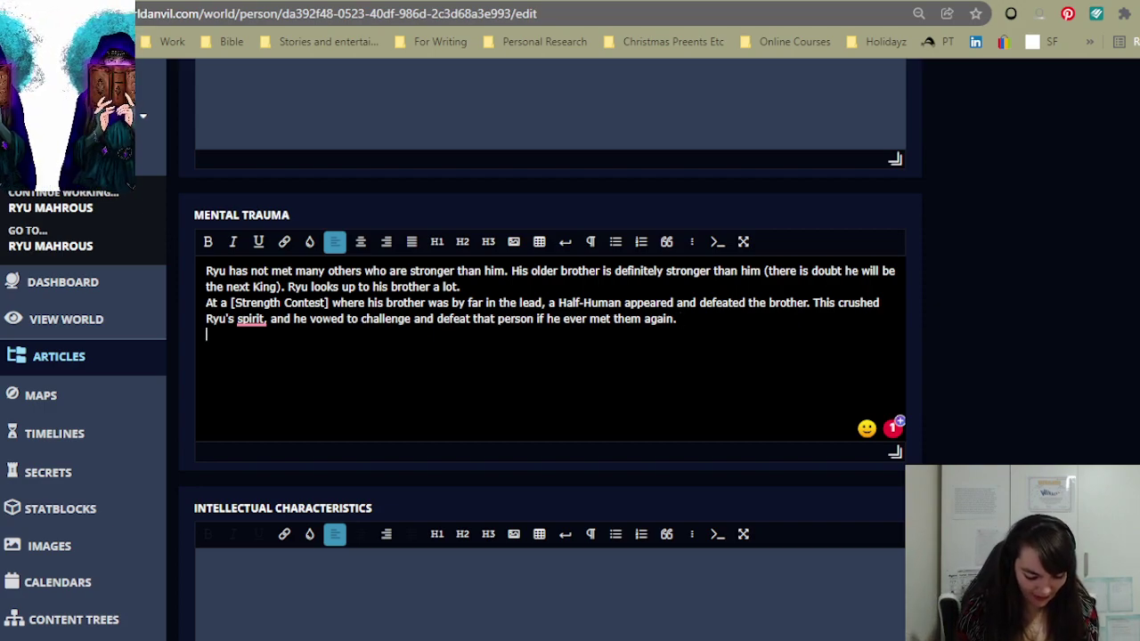
{"action": "type", "text": "Que the "}
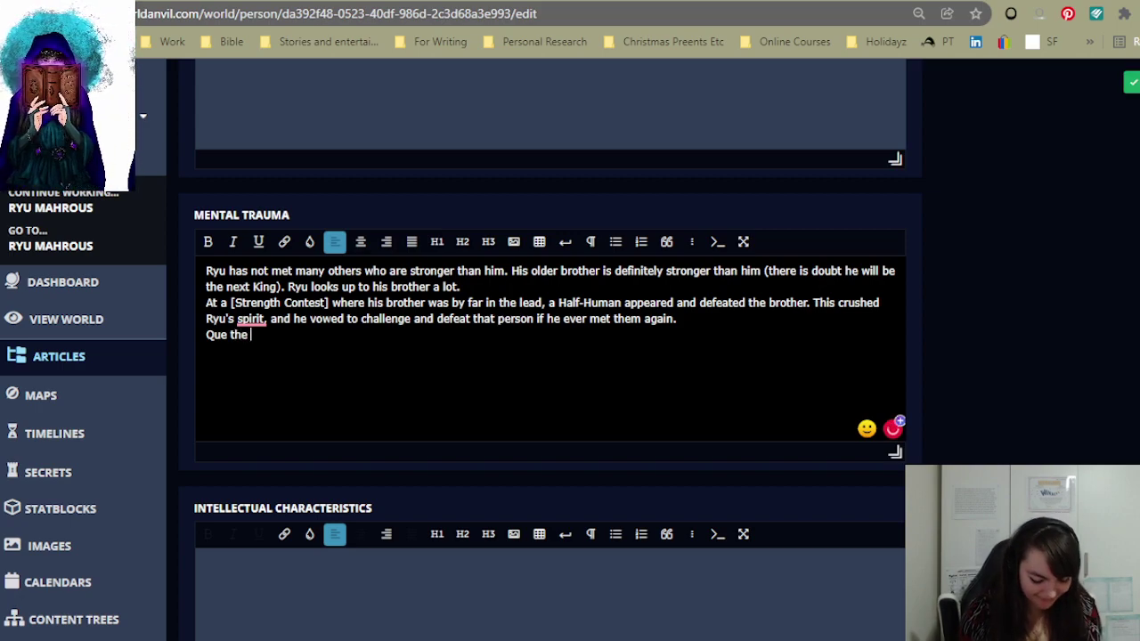
{"action": "type", "text": "teach"}
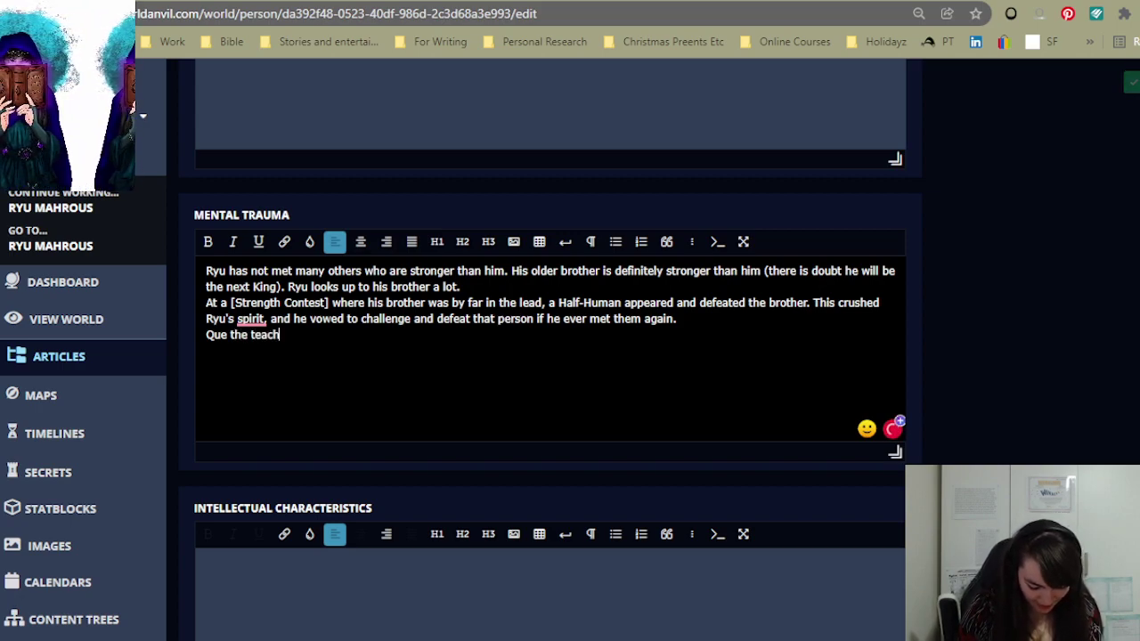
{"action": "type", "text": "er of his cla"}
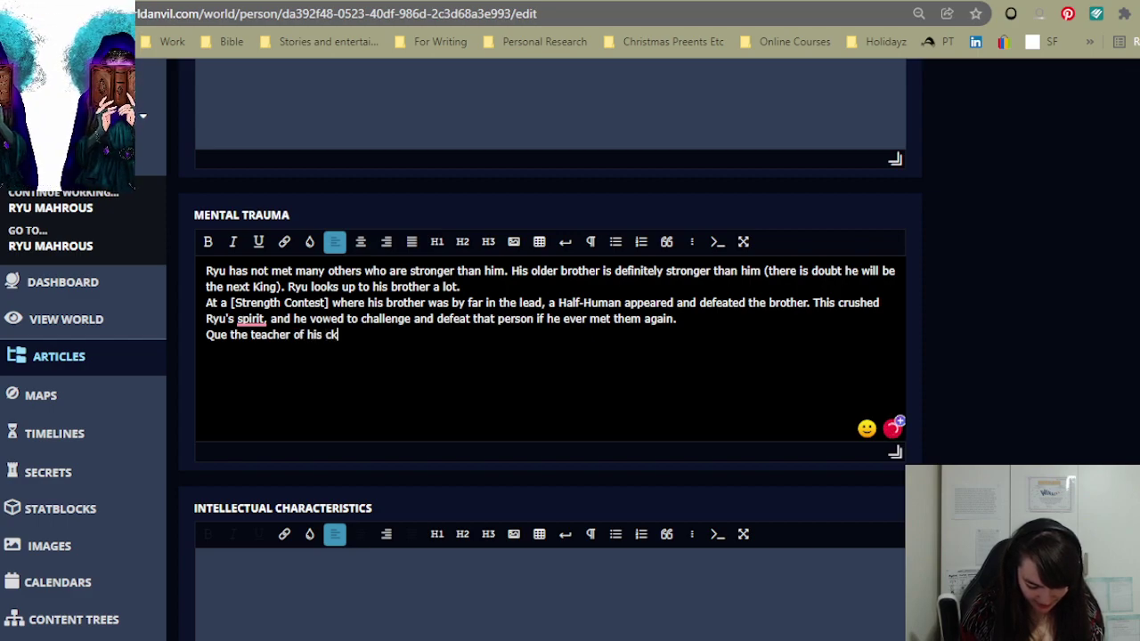
{"action": "key", "text": "BackSpace"}
{"action": "key", "text": "BackSpace"}
{"action": "type", "text": "klass"}
{"action": "key", "text": "BackSpace"}
{"action": "key", "text": "BackSpace"}
{"action": "key", "text": "BackSpace"}
{"action": "key", "text": "BackSpace"}
{"action": "key", "text": "BackSpace"}
{"action": "type", "text": "lass. Se"}
- Begin the sentence about the teacher with "She was that Half-Human", capitalising "Half"
{"action": "key", "text": "BackSpace"}
{"action": "type", "text": "he was that half"}
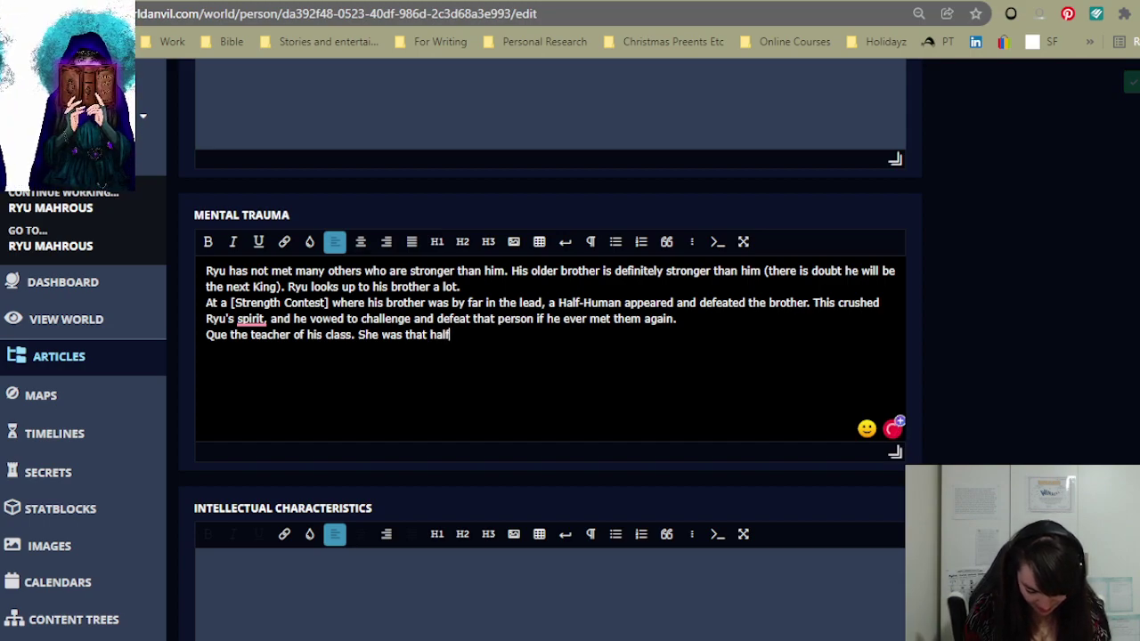
{"action": "type", "text": "-Human"}
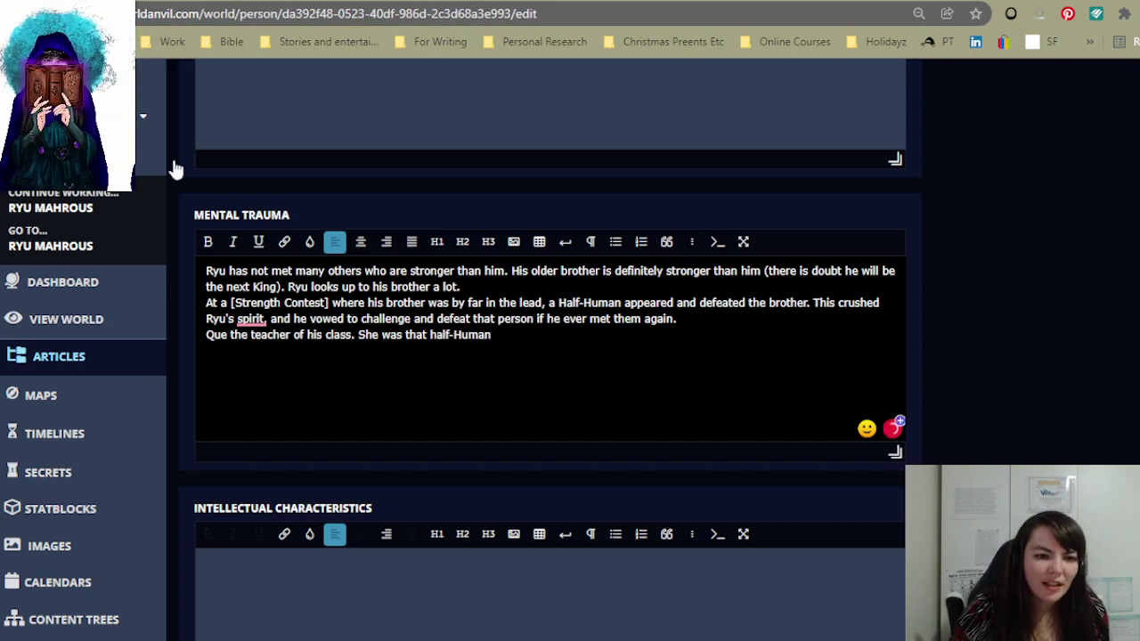
{"action": "left_click", "coordinate": [434, 334]}
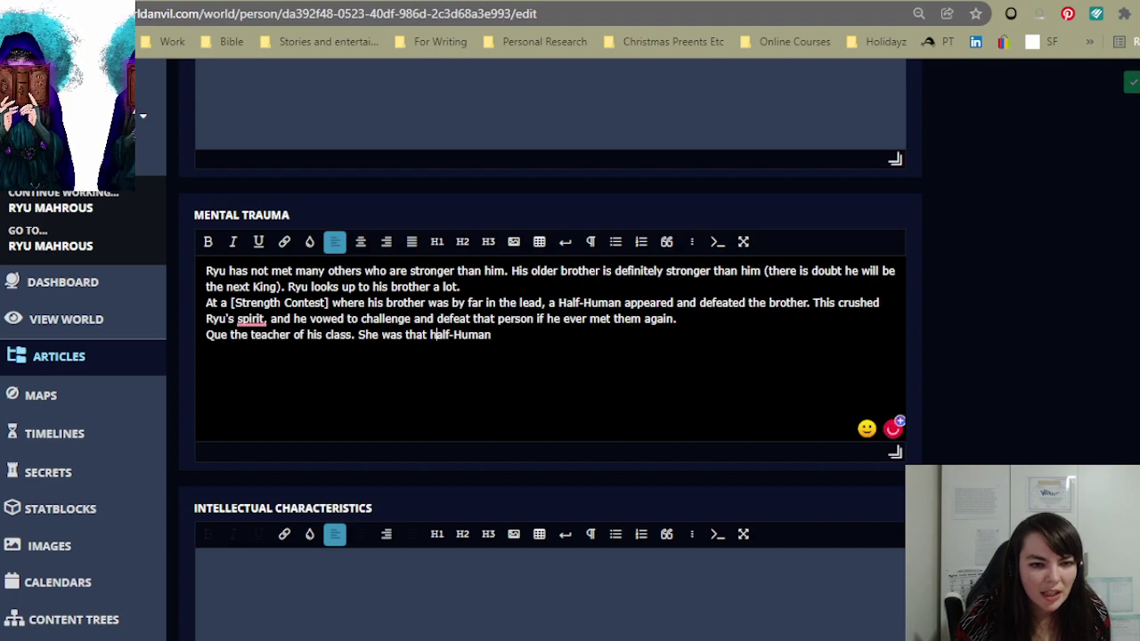
{"action": "key", "text": "BackSpace"}
{"action": "type", "text": "H"}
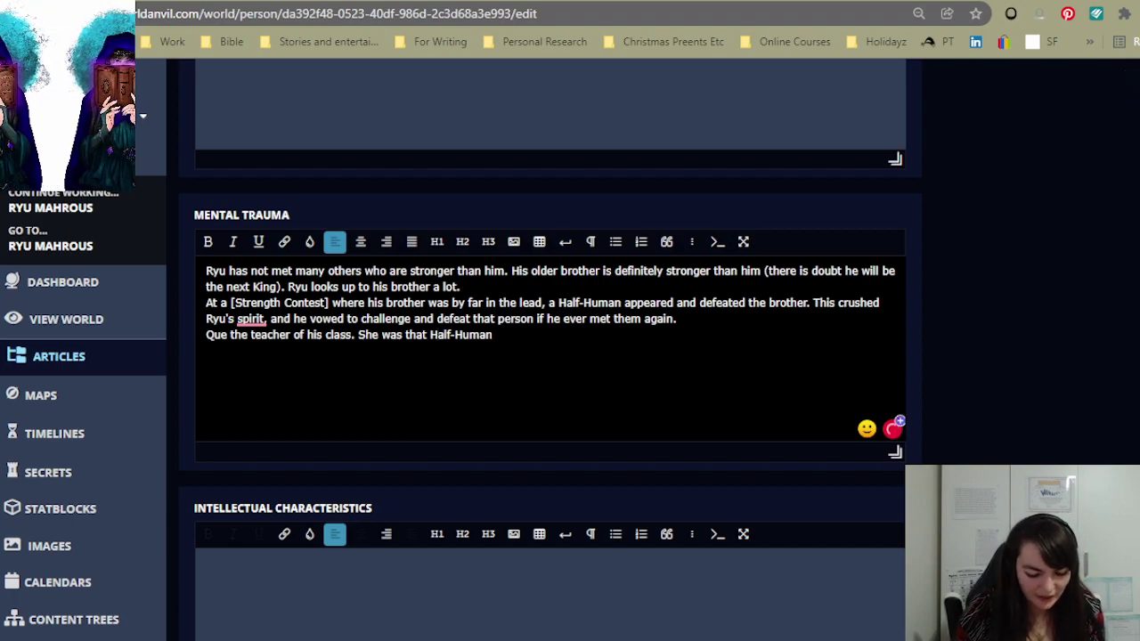
- Finish the Half-Human teacher sentence with "who near broke his brother."
{"action": "key", "text": "End"}
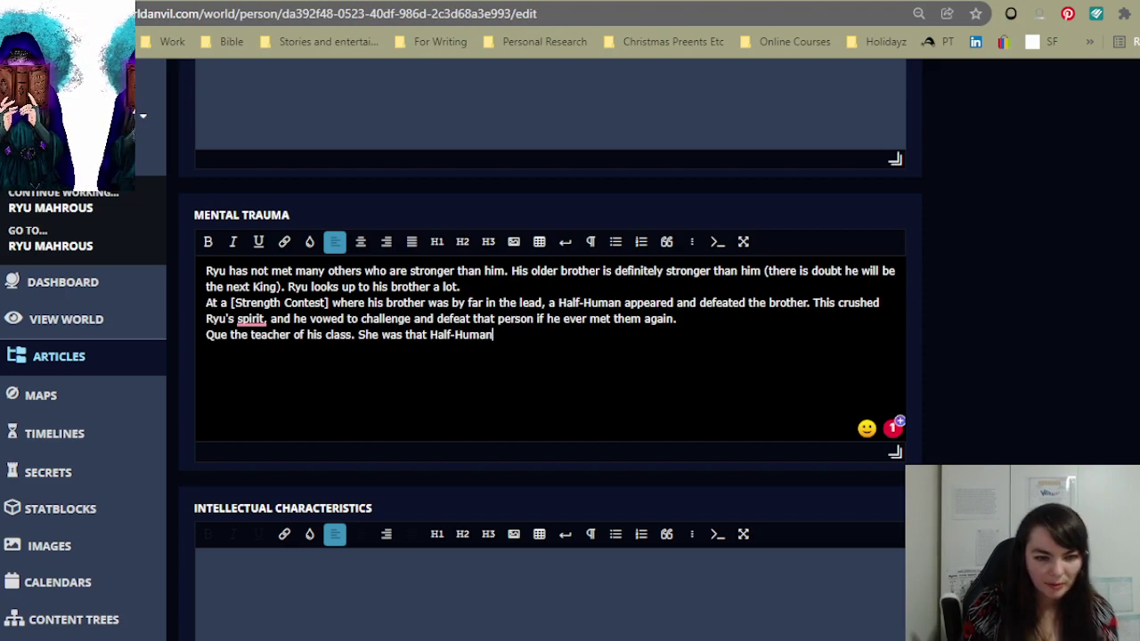
{"action": "type", "text": "who"}
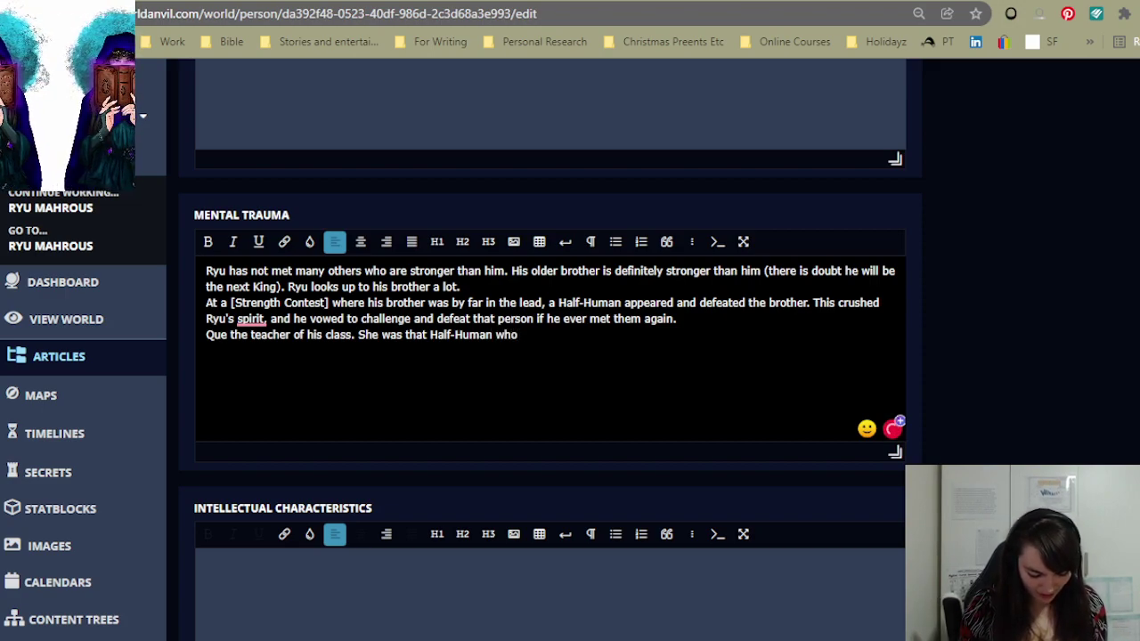
{"action": "type", "text": " near broke"}
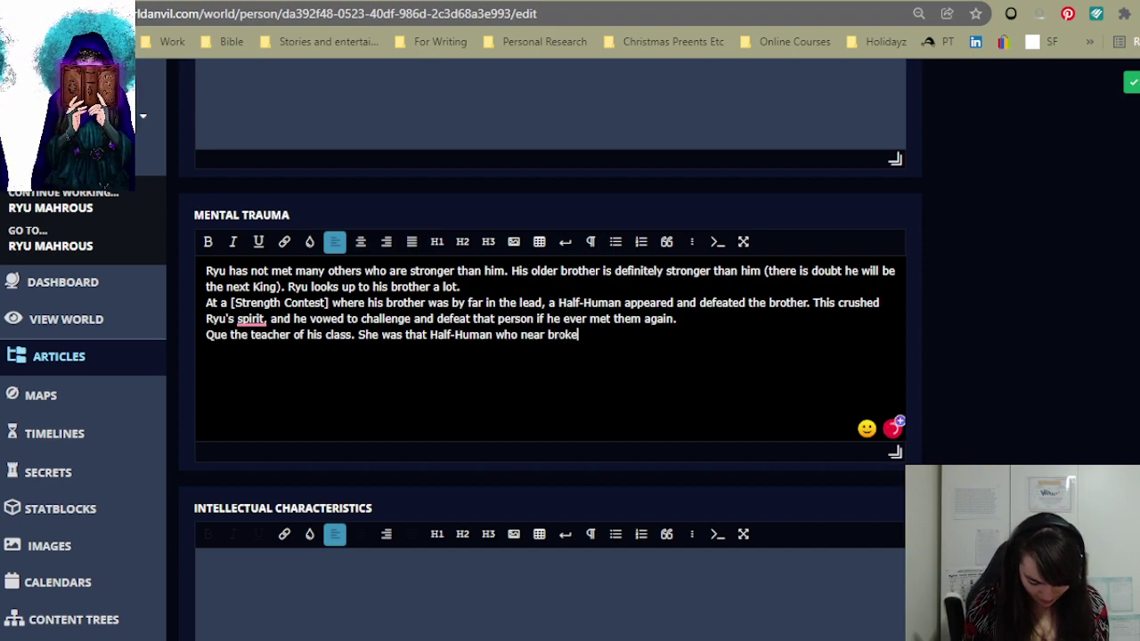
{"action": "type", "text": " his brother."}
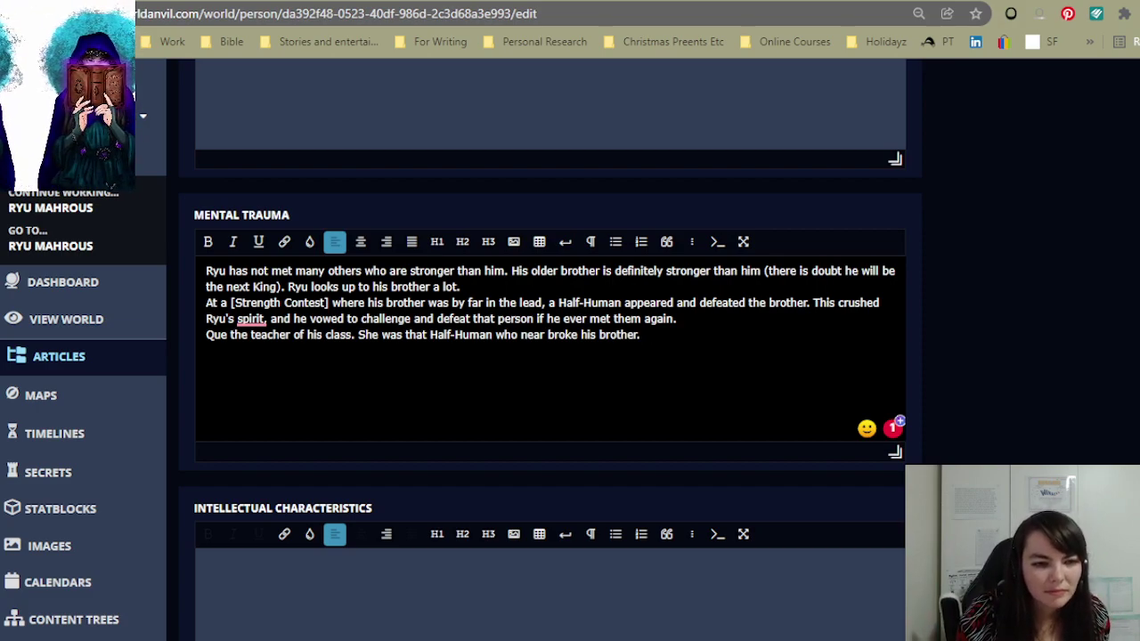
- Insert "(bring back the honour of being the strongest)" after "met them again", before the full stop
{"action": "left_click", "coordinate": [673, 319]}
{"action": "type", "text": "("}
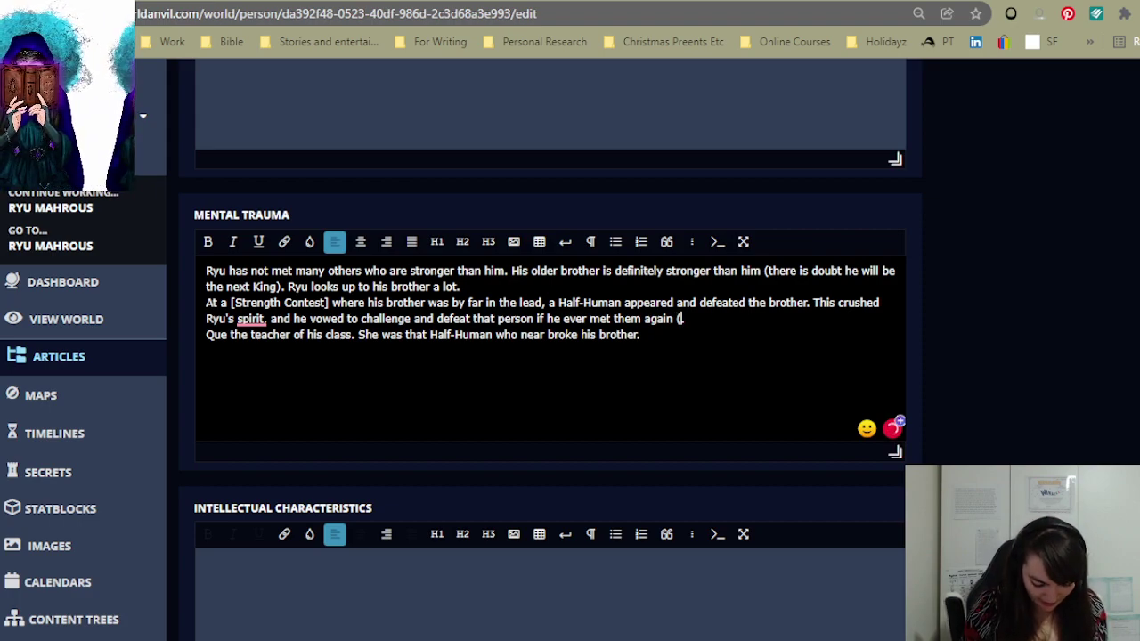
{"action": "type", "text": "bring back the"}
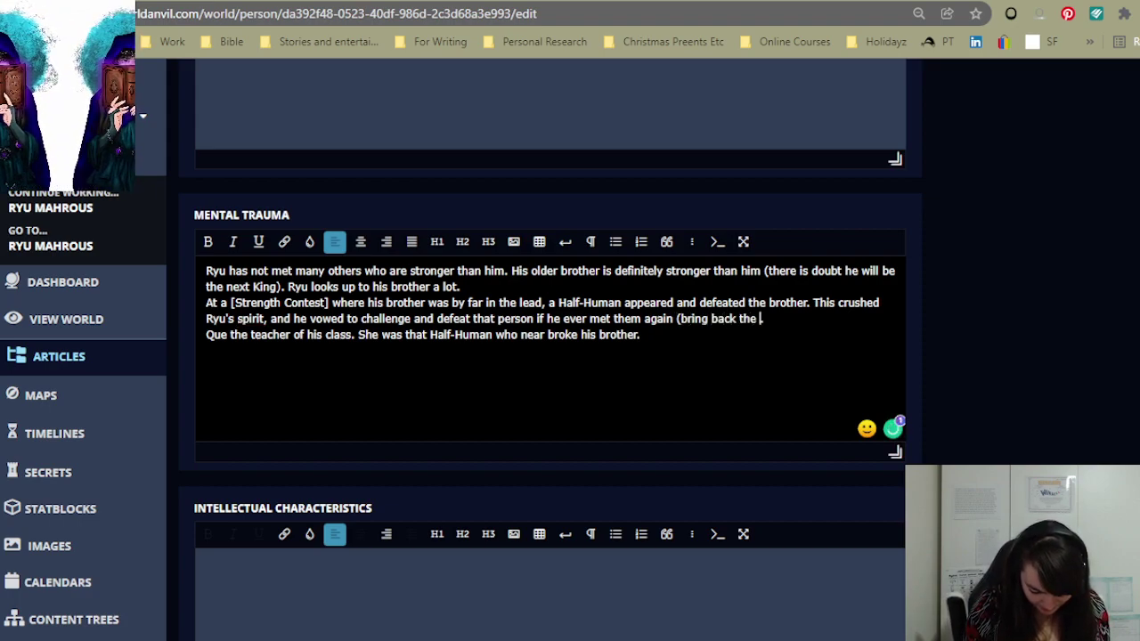
{"action": "type", "text": " honour of be"}
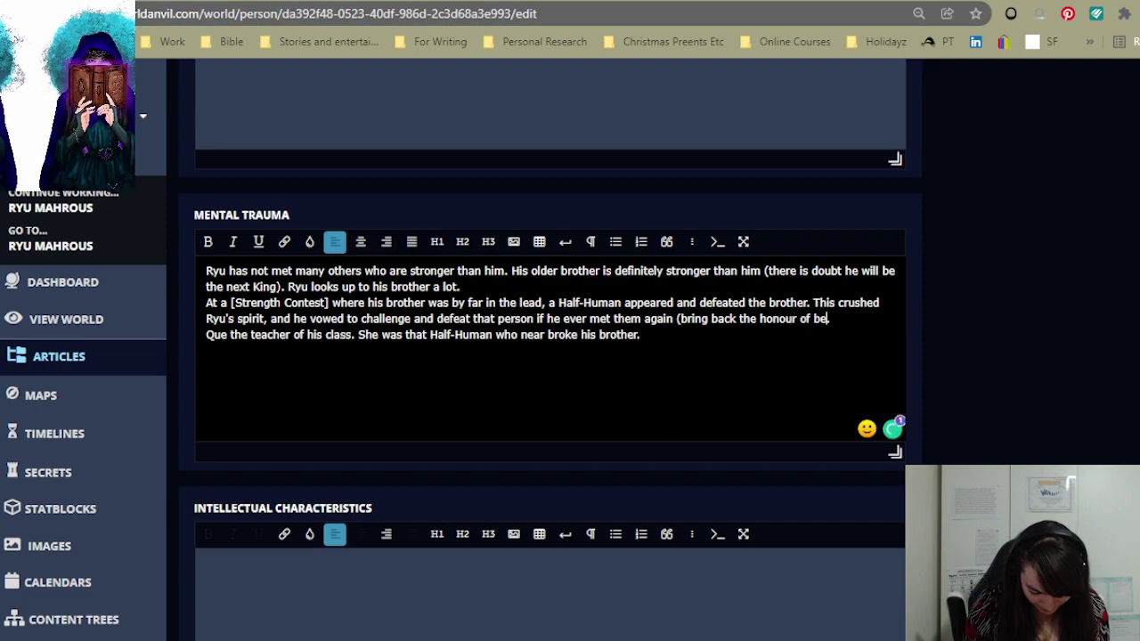
{"action": "type", "text": "ing the strongest)."}
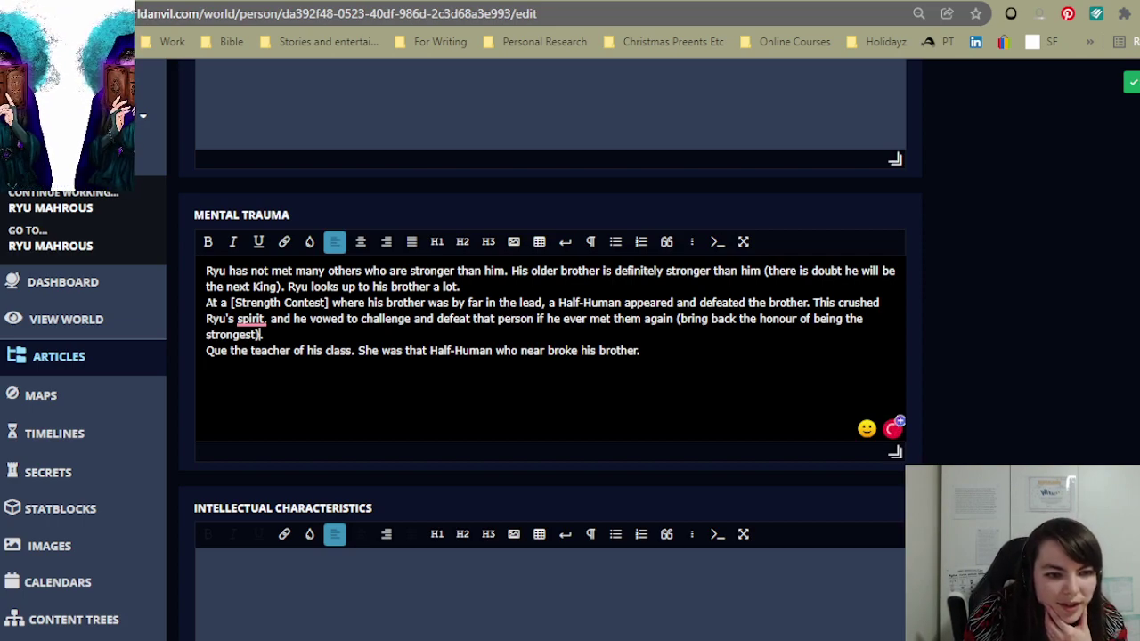
- Start another sentence at the end of the teacher line with "She is also Half-Fairy"
{"action": "left_click", "coordinate": [644, 350]}
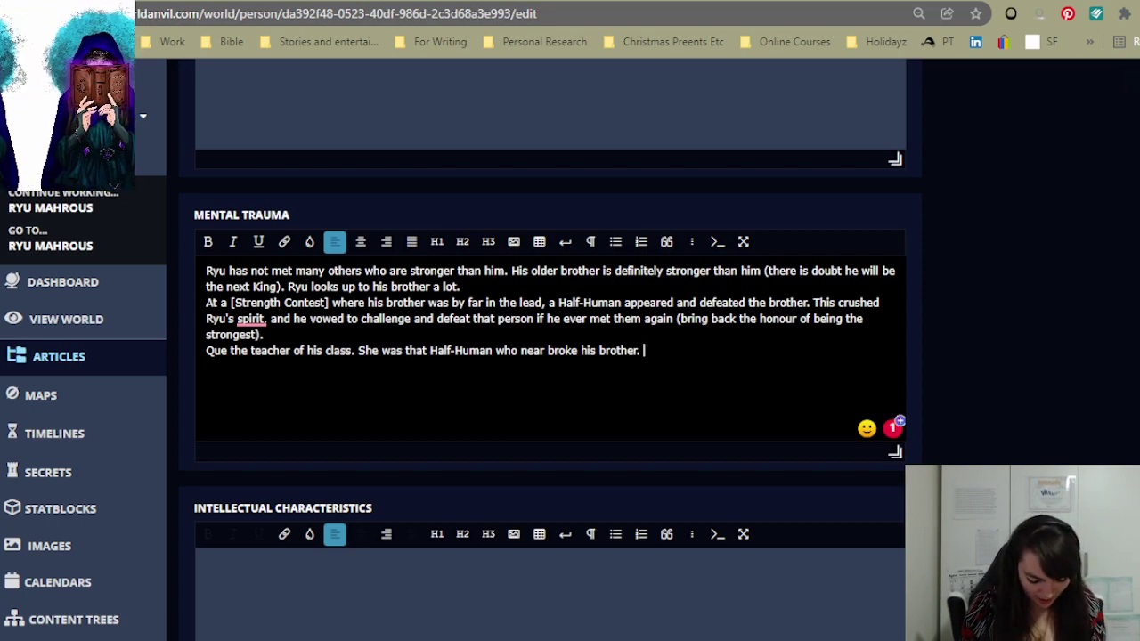
{"action": "type", "text": "She is"}
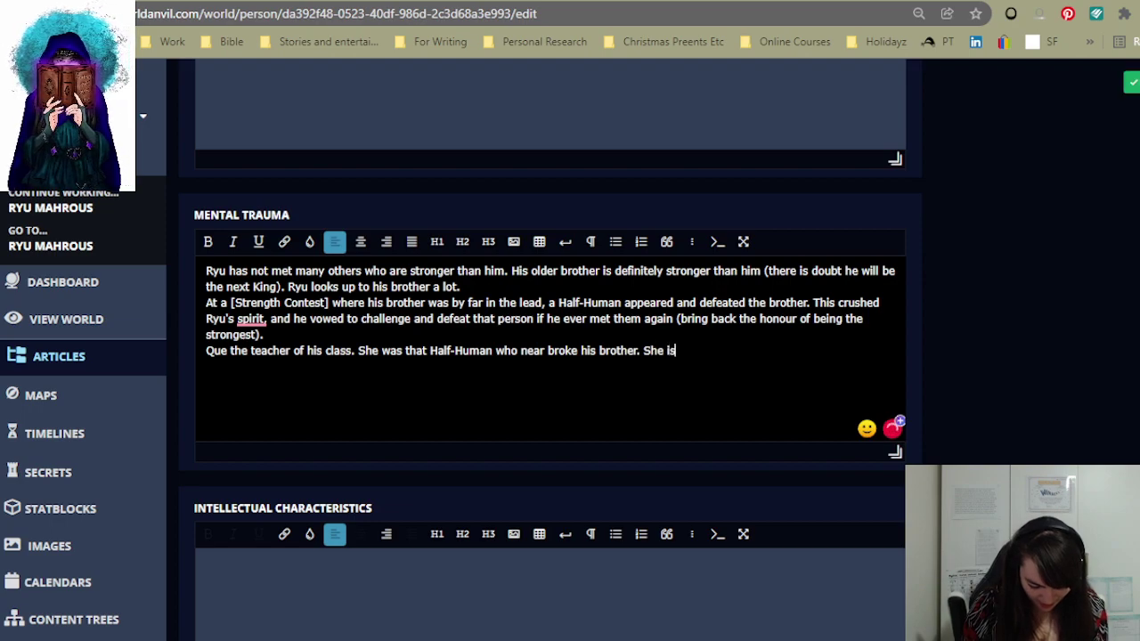
{"action": "type", "text": " also has"}
{"action": "key", "text": "BackSpace"}
{"action": "key", "text": "BackSpace"}
{"action": "key", "text": "BackSpace"}
{"action": "type", "text": "Half-"}
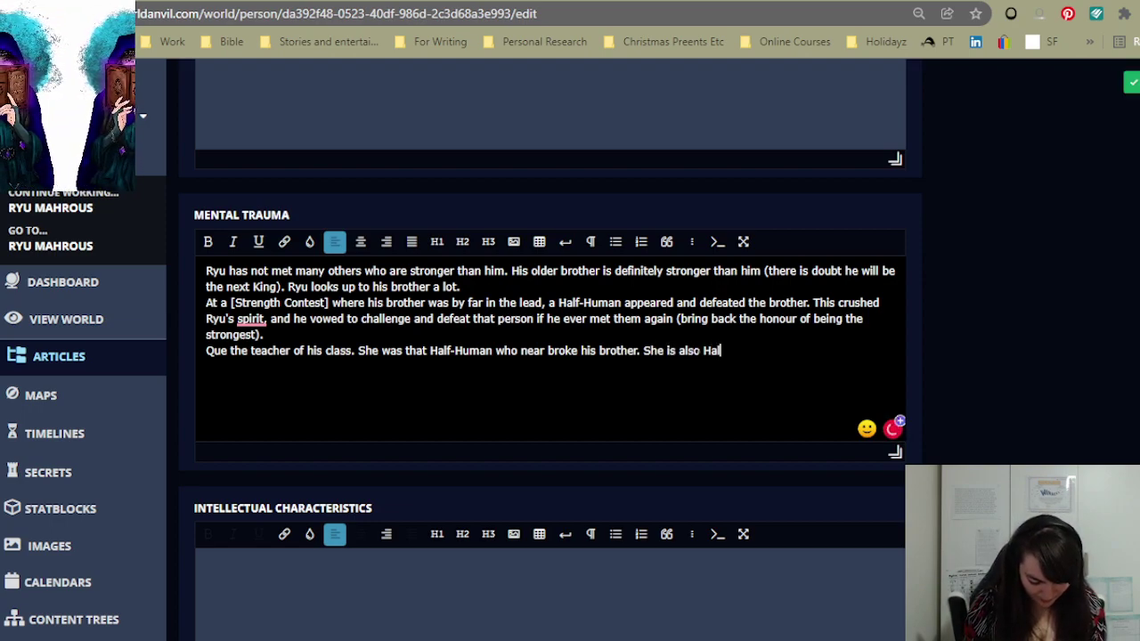
{"action": "type", "text": "Fairy "}
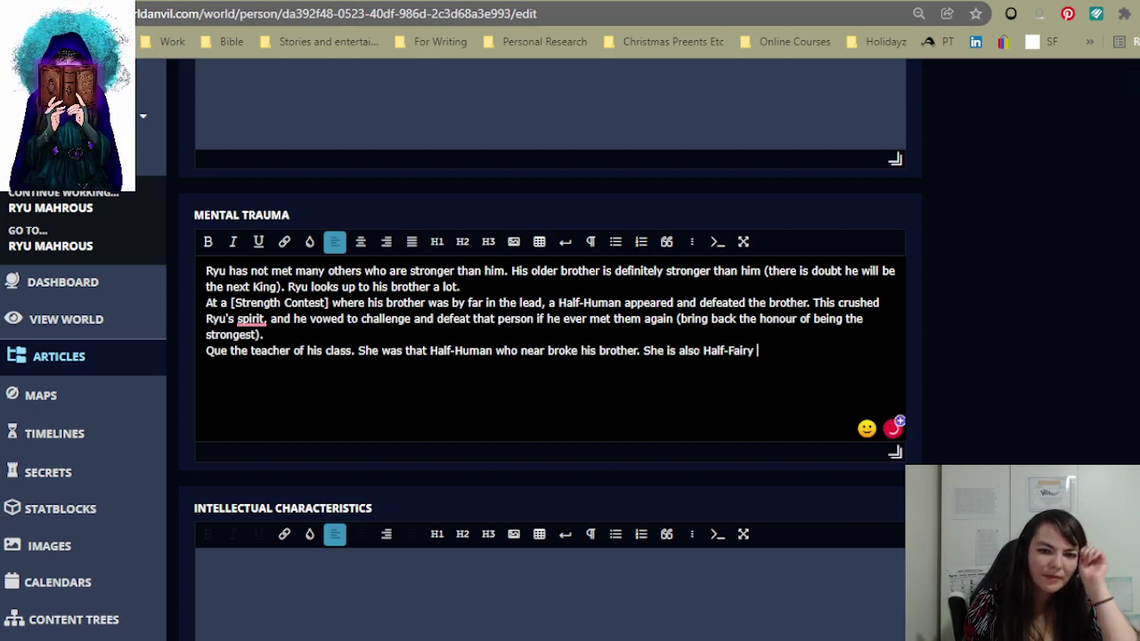
- Continue the Half-Fairy sentence with ", thus was able to move/dodge attacks with wind"
{"action": "type", "text": ", th"}
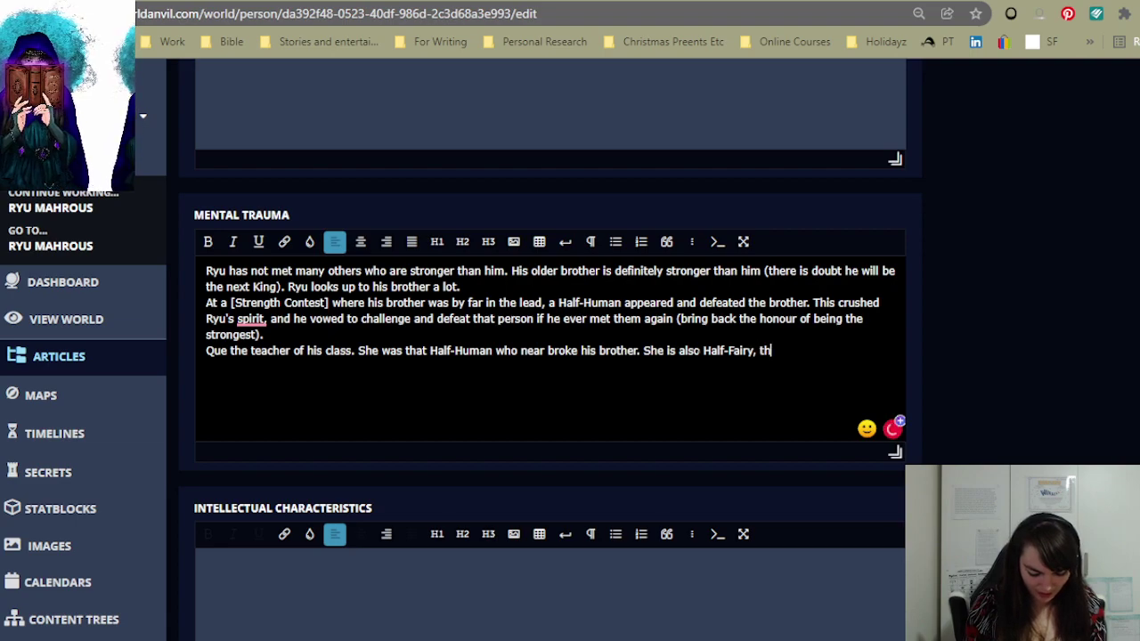
{"action": "type", "text": "us was ab"}
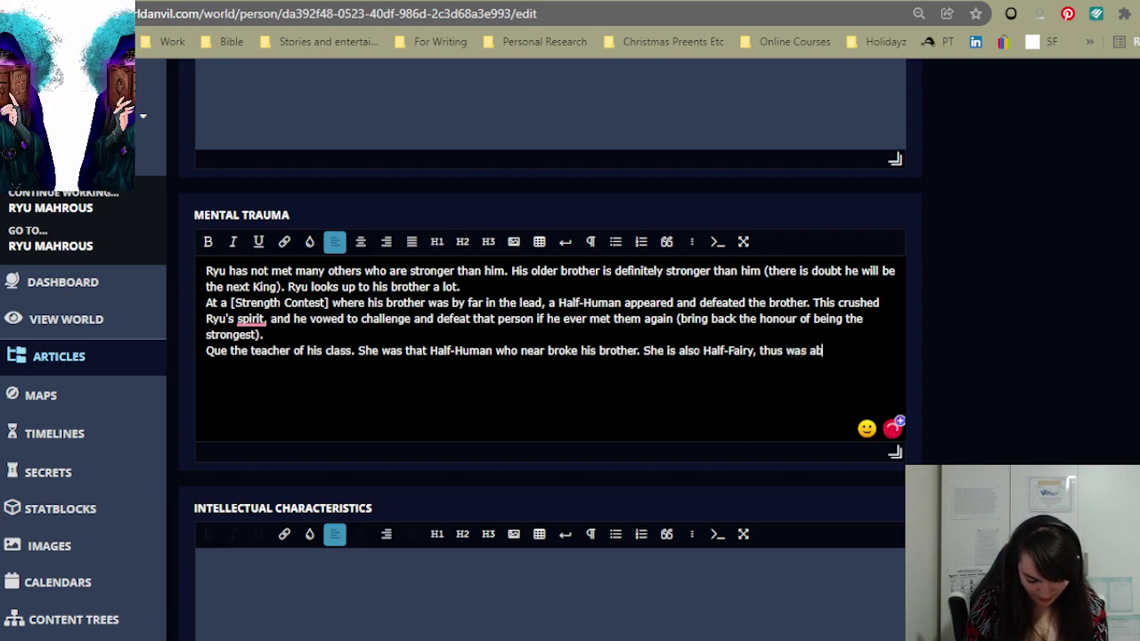
{"action": "type", "text": "le to move"}
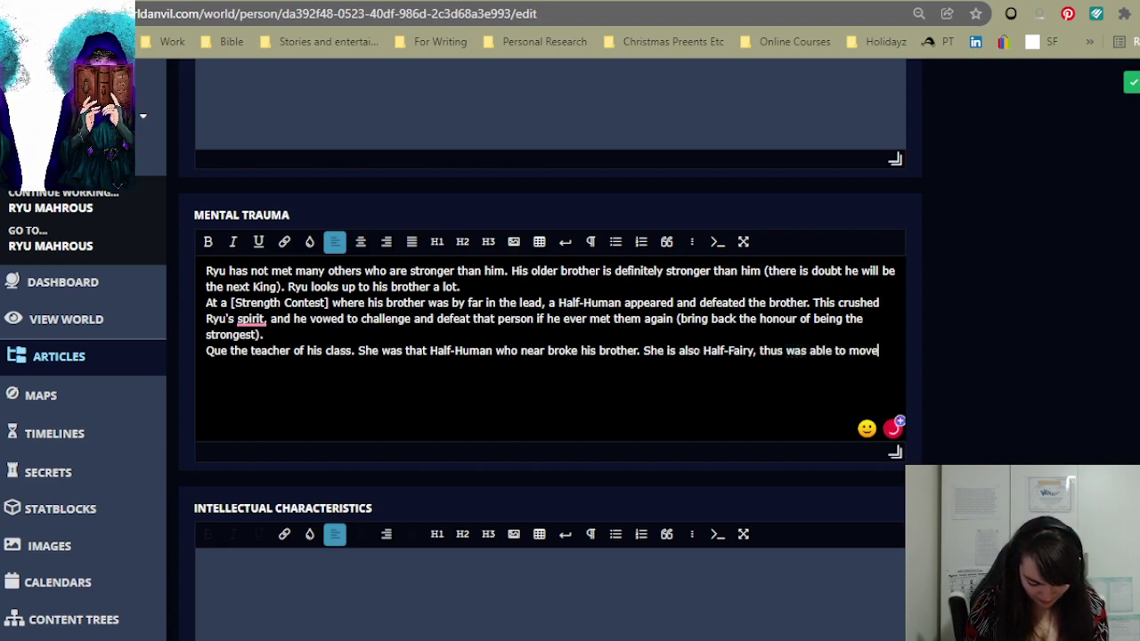
{"action": "type", "text": "/dodge attacks with wind, and able to pressure him with"}
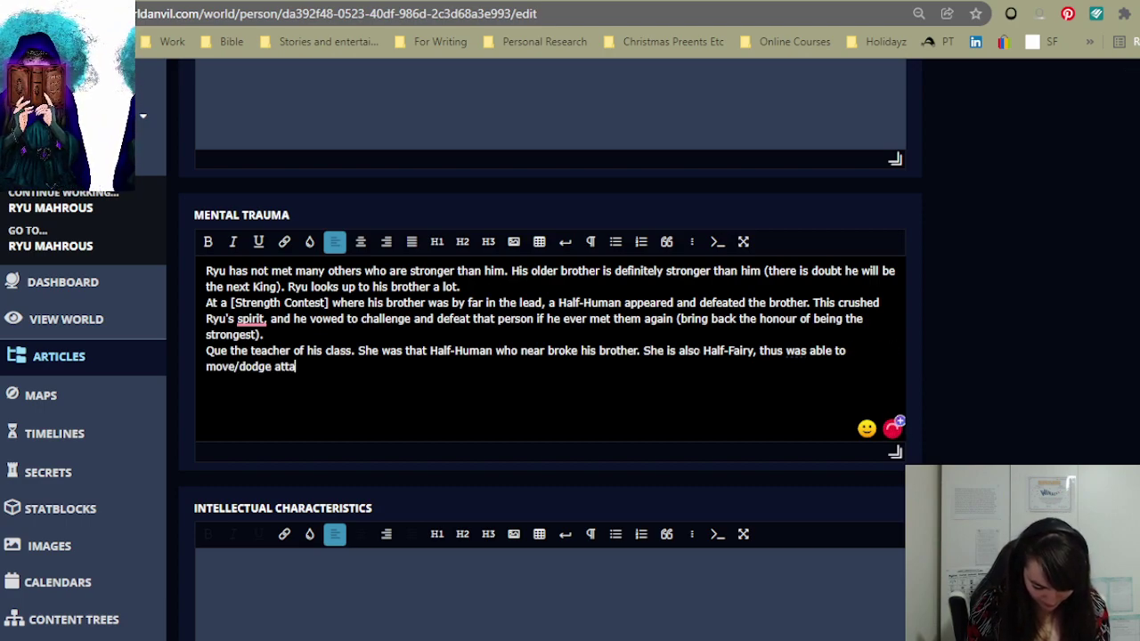
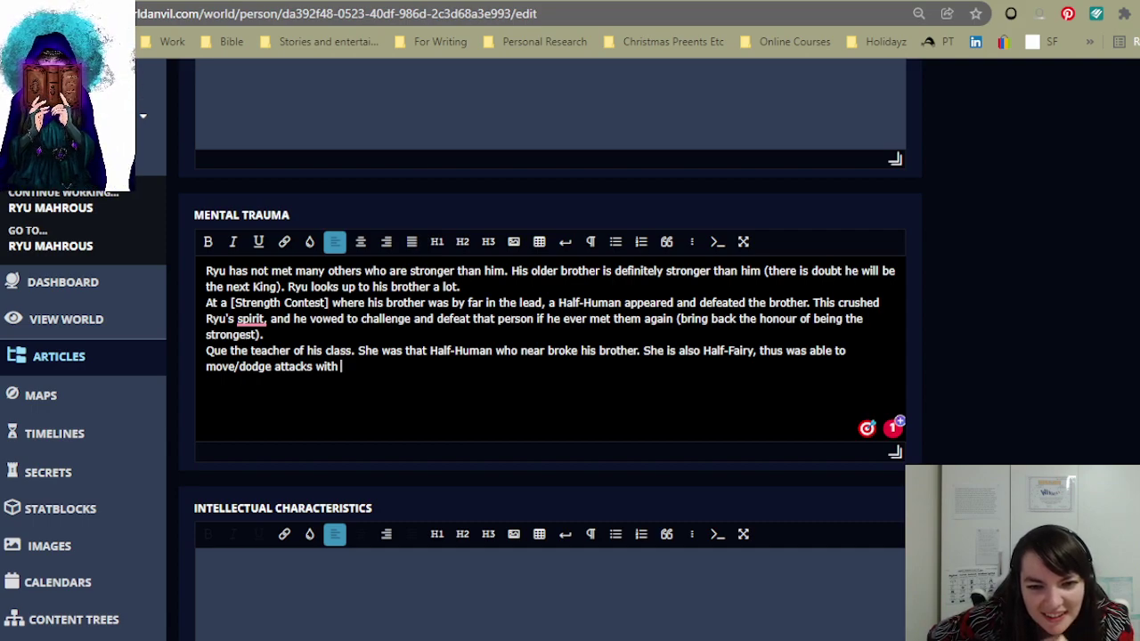
{"action": "type", "text": "wind"}
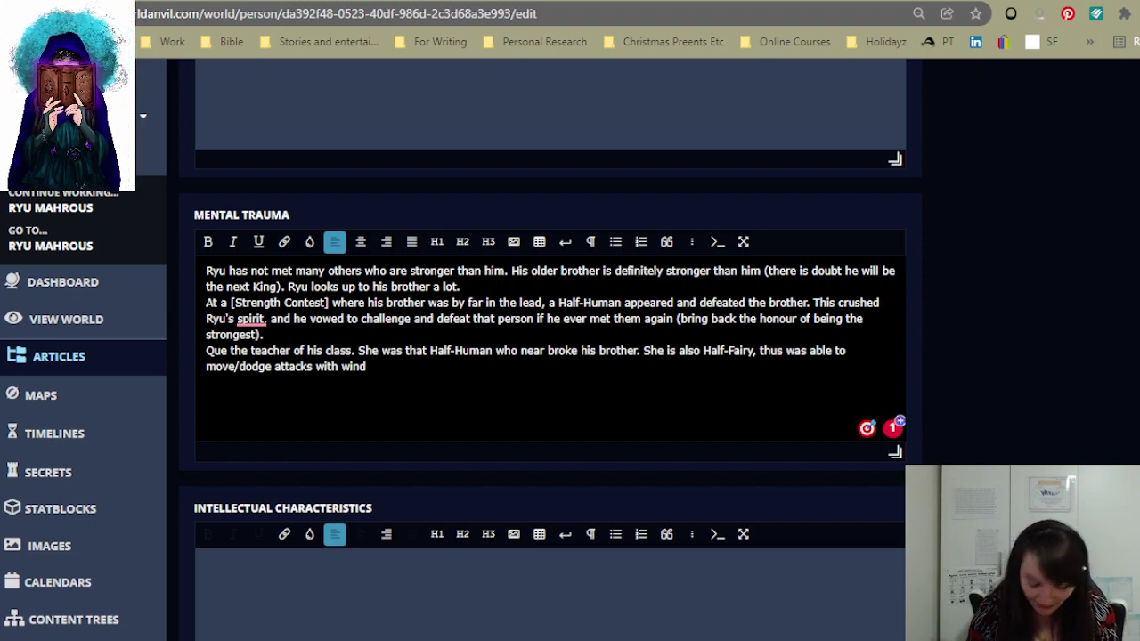
- Finish the Half-Fairy sentence with ", and able to pressure him with wind."
{"action": "type", "text": ","}
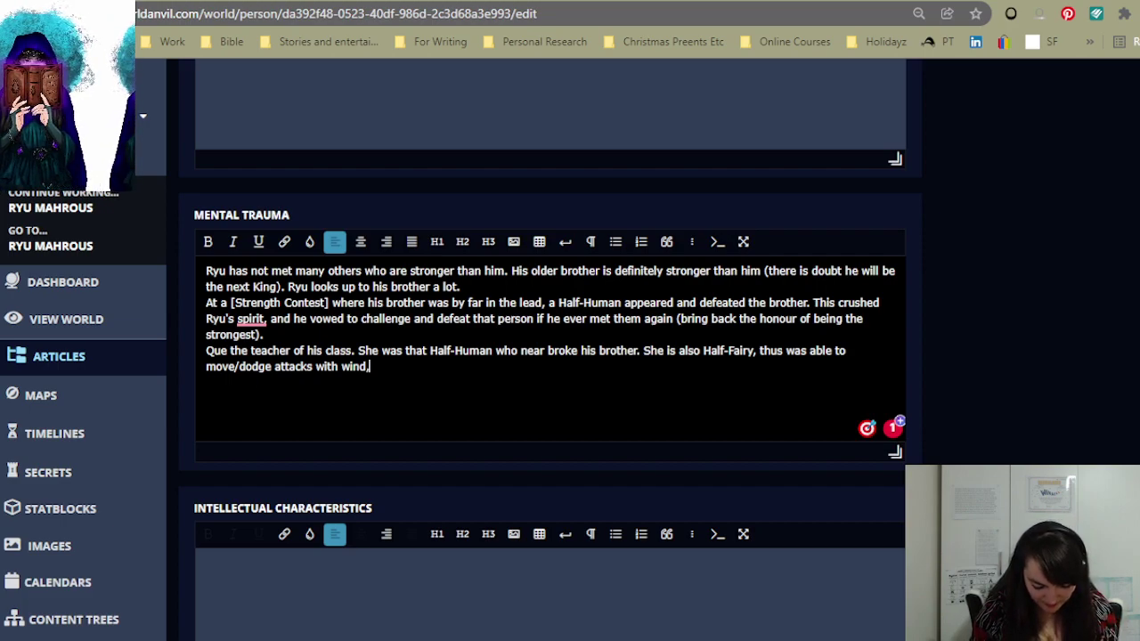
{"action": "type", "text": " and able to "}
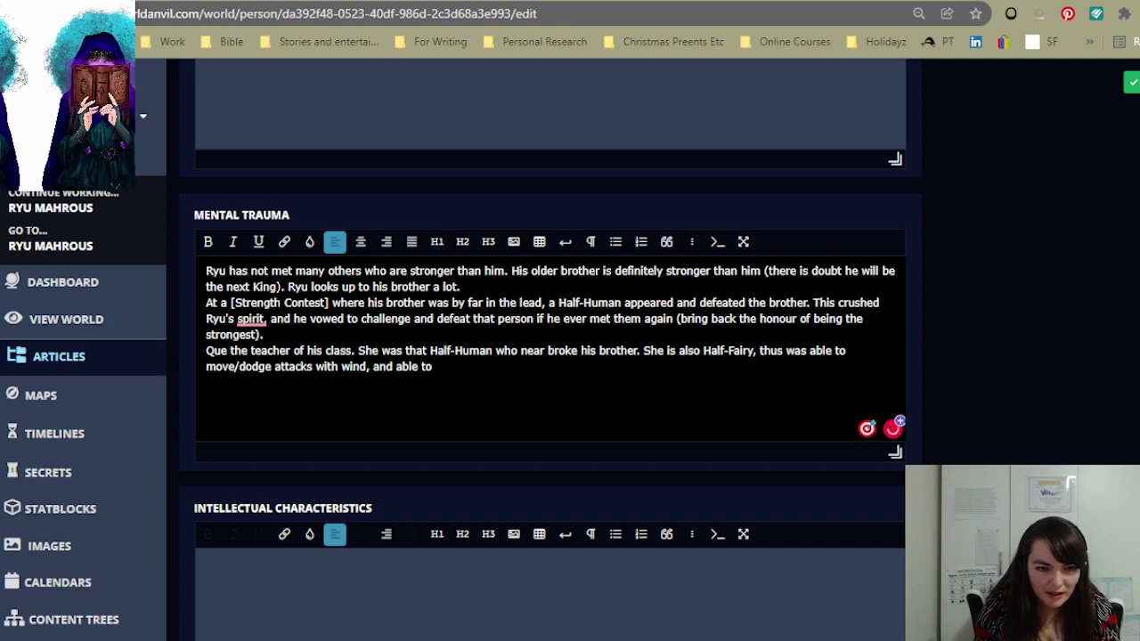
{"action": "type", "text": "pressure h"}
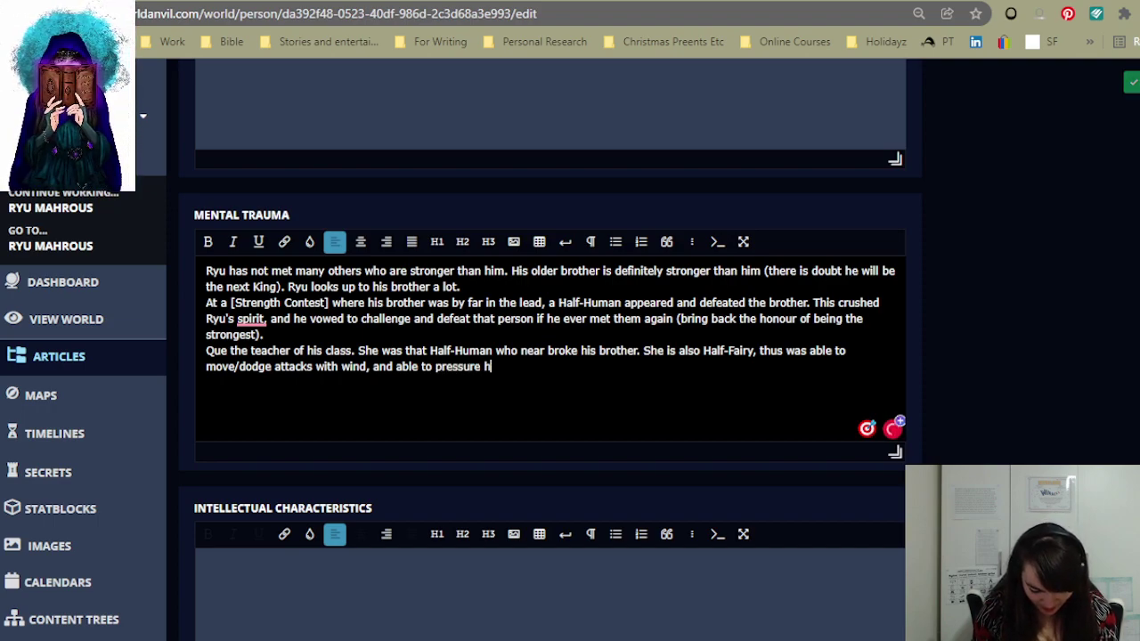
{"action": "type", "text": "im with wind."}
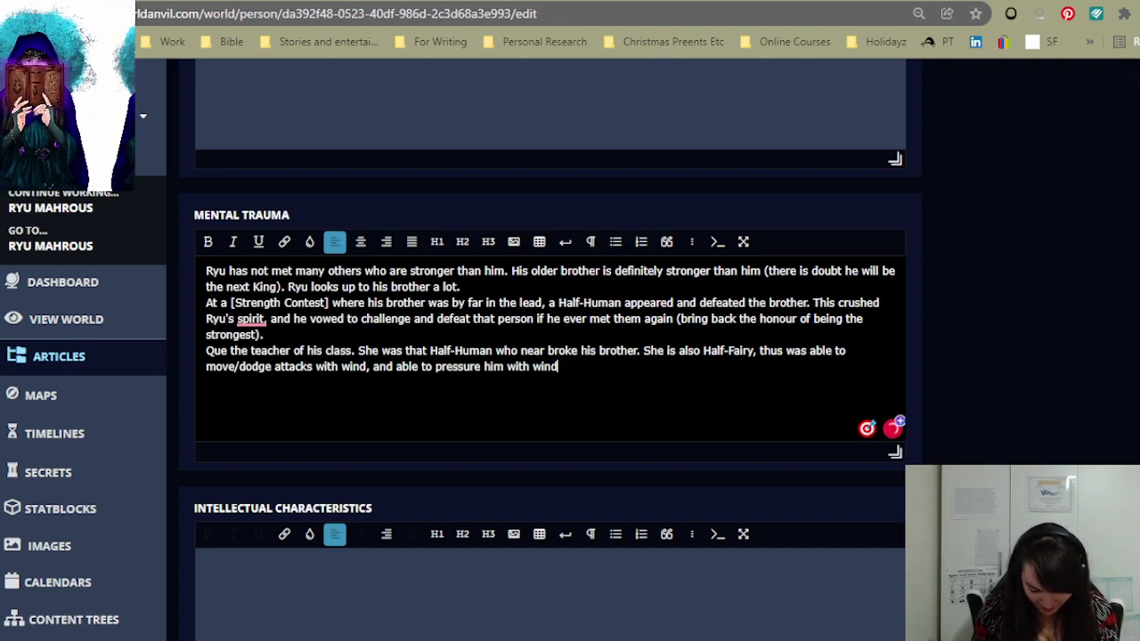
{"action": "key", "text": "Return"}
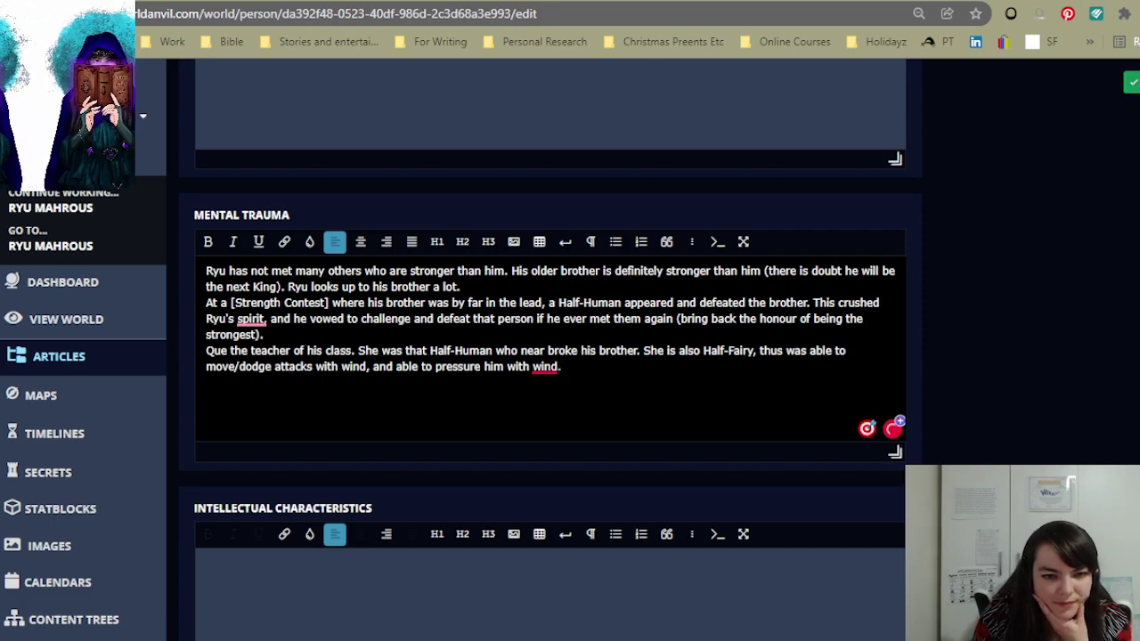
- Replace the final word "wind" in the Half-Fairy sentence with "gravity"
{"action": "mouse_move", "coordinate": [545, 367]}
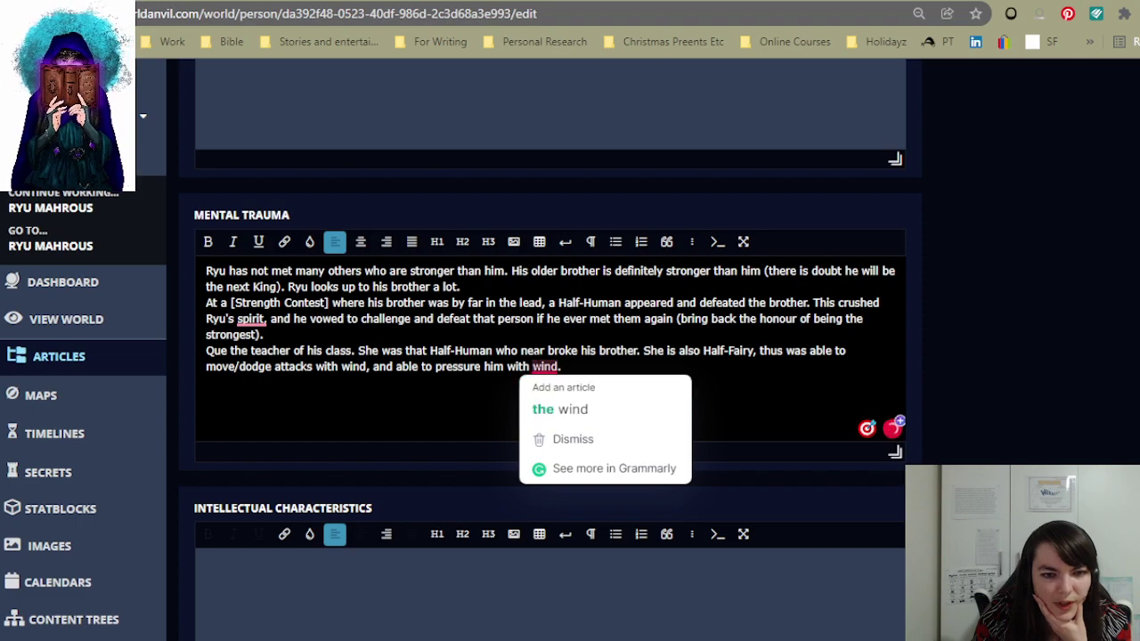
{"action": "double_click", "coordinate": [545, 367]}
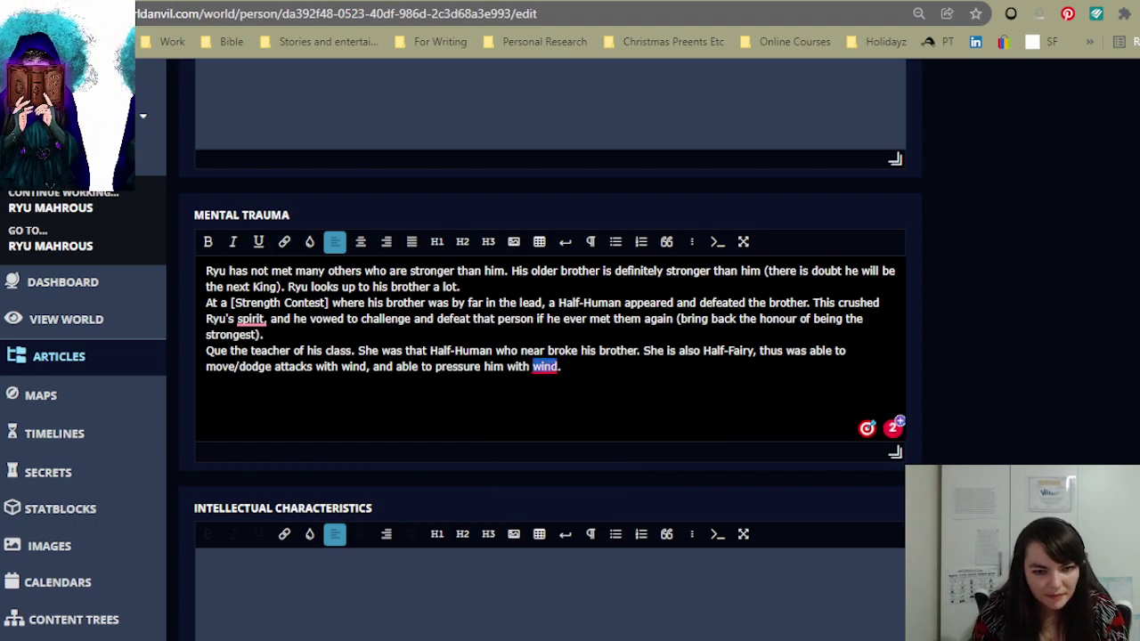
{"action": "type", "text": "gravity"}
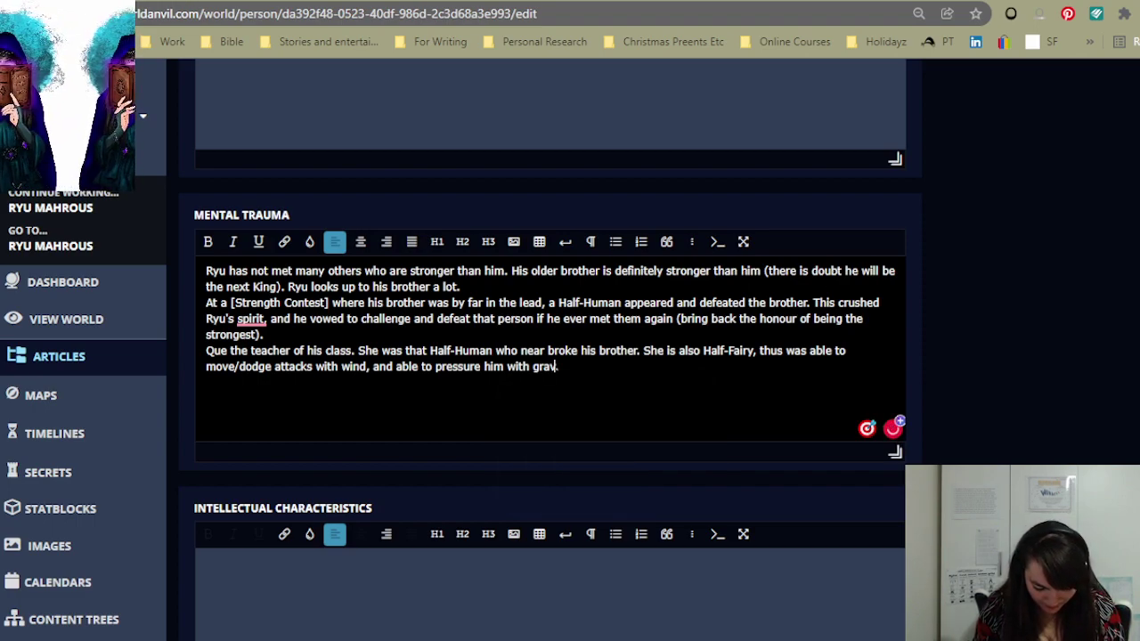
- Add a line saying this does not make the student's day, "but rather becomes a headache for", ending with a mention linking the teacher's person article
{"action": "key", "text": "Return"}
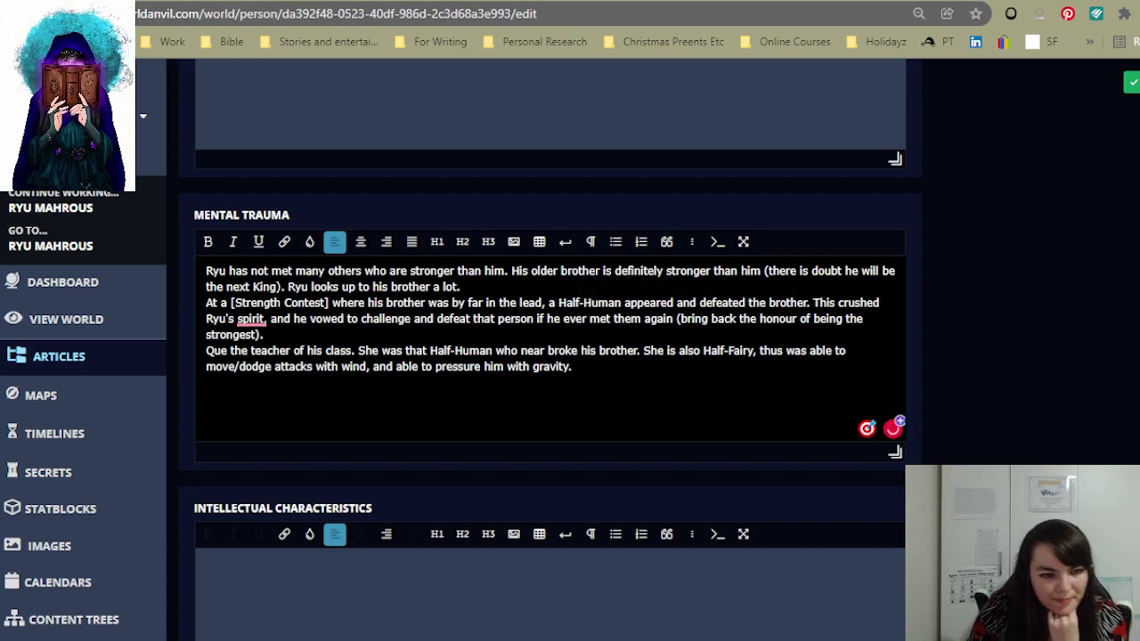
{"action": "type", "text": "This "}
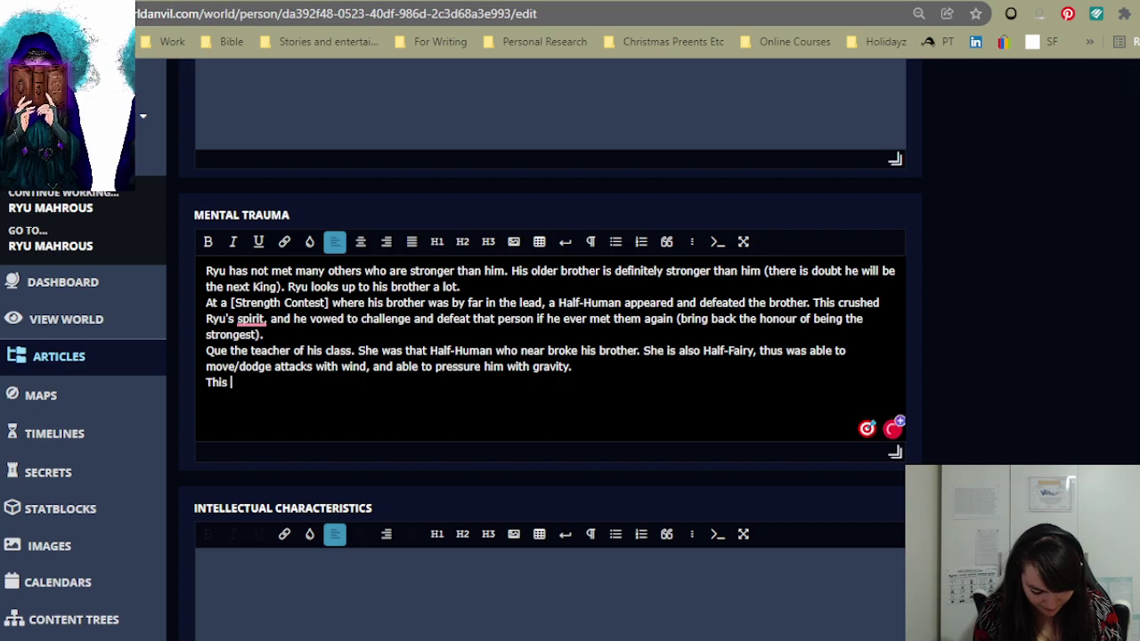
{"action": "type", "text": "does not make Ryu's day, but rather becomes a headache for"}
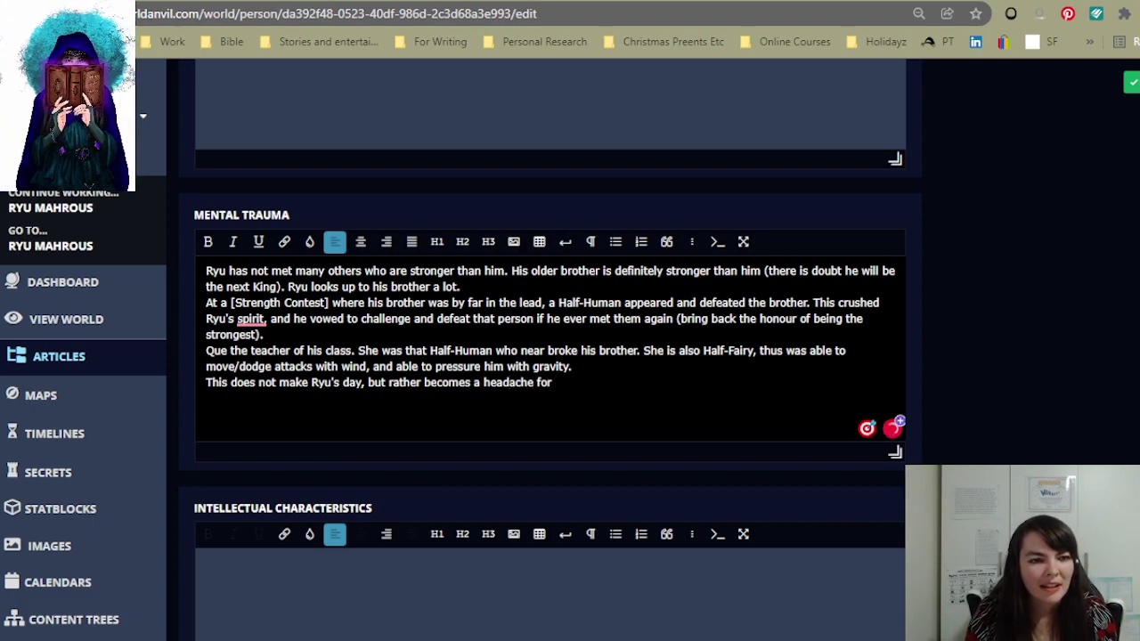
{"action": "type", "text": "@"}
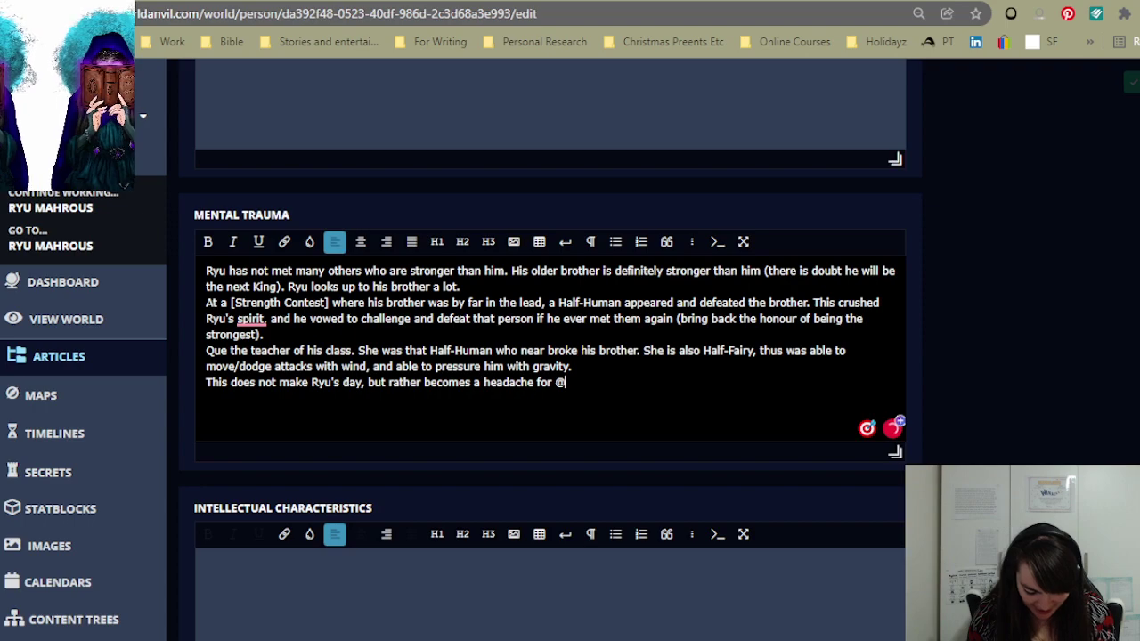
{"action": "type", "text": "Magent"}
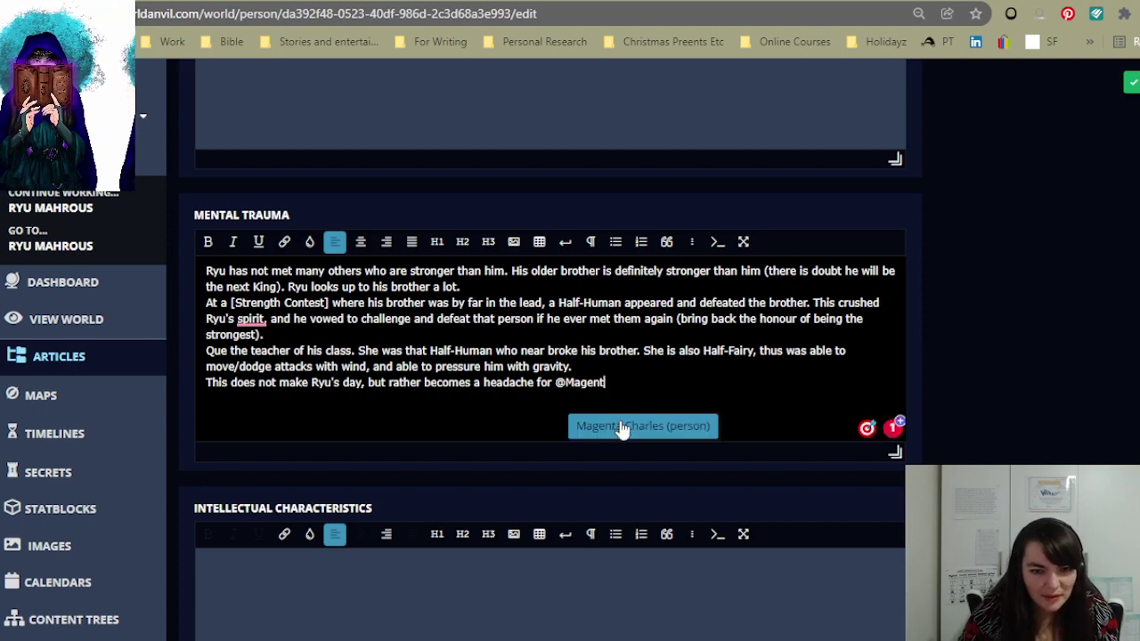
{"action": "left_click", "coordinate": [620, 426]}
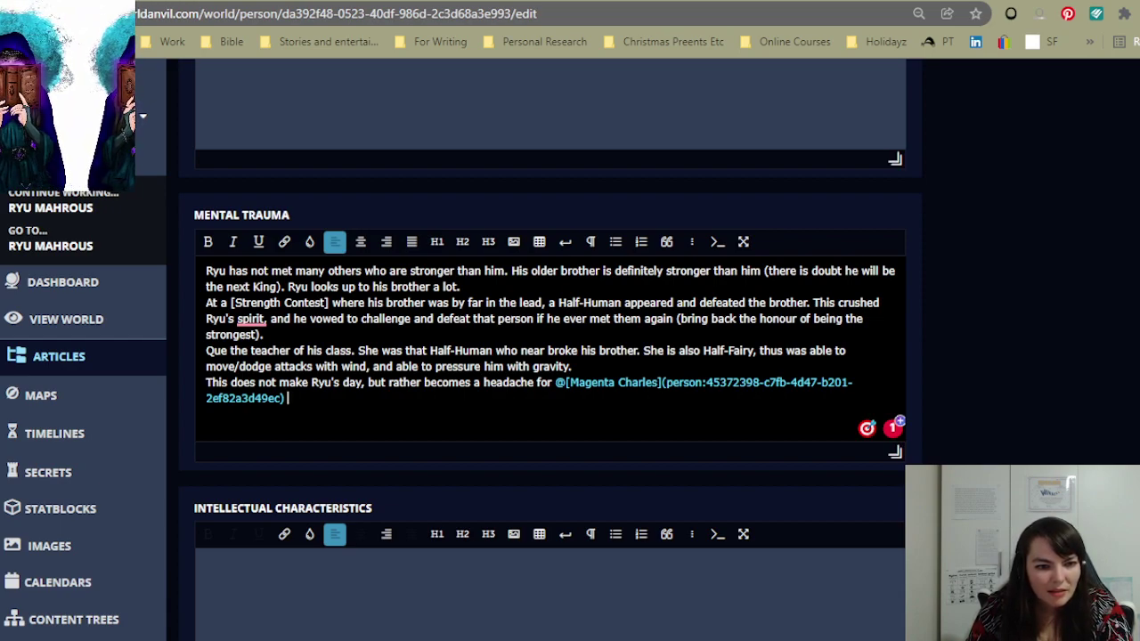
- Move the teacher's article mention from the last line to directly after "the teacher of his class", preceded by a comma
{"action": "left_click", "coordinate": [292, 350]}
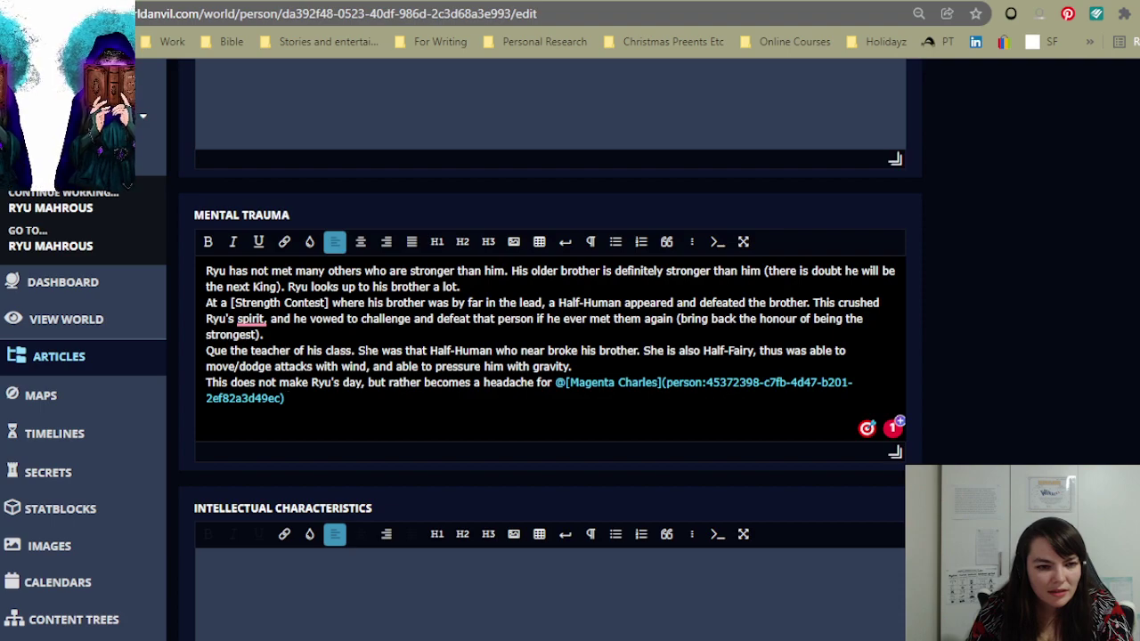
{"action": "left_click", "coordinate": [351, 351]}
{"action": "left_click_drag", "start_coordinate": [555, 383], "coordinate": [288, 399]}
{"action": "key", "text": "ctrl+c"}
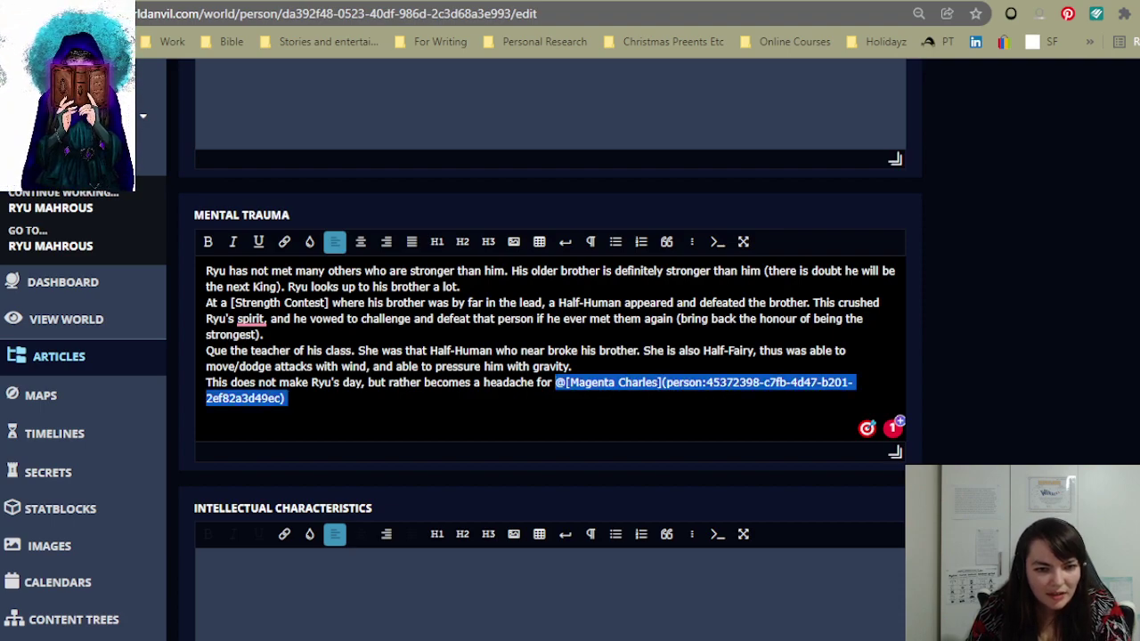
{"action": "key", "text": "BackSpace"}
{"action": "left_click", "coordinate": [352, 351]}
{"action": "type", "text": ","}
{"action": "key", "text": "ctrl+v"}
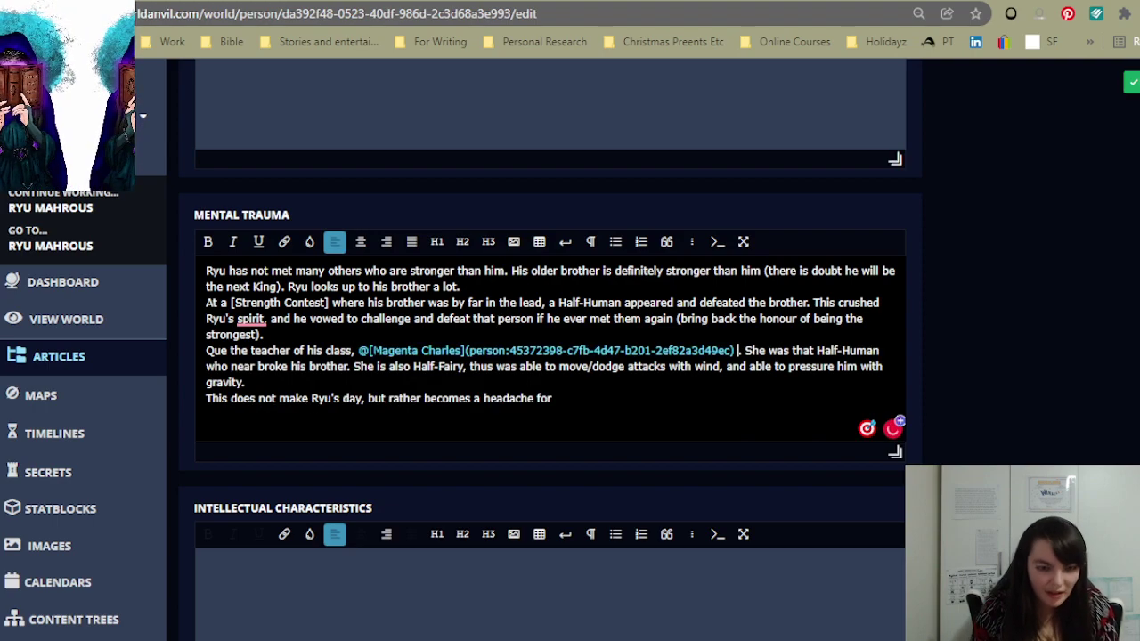
- Follow "a headache for" on the last line with "Miss" and the teacher's surname, correcting the surname's capitalisation
{"action": "left_click", "coordinate": [570, 383]}
{"action": "left_click", "coordinate": [559, 399]}
{"action": "type", "text": "Miss CHarles"}
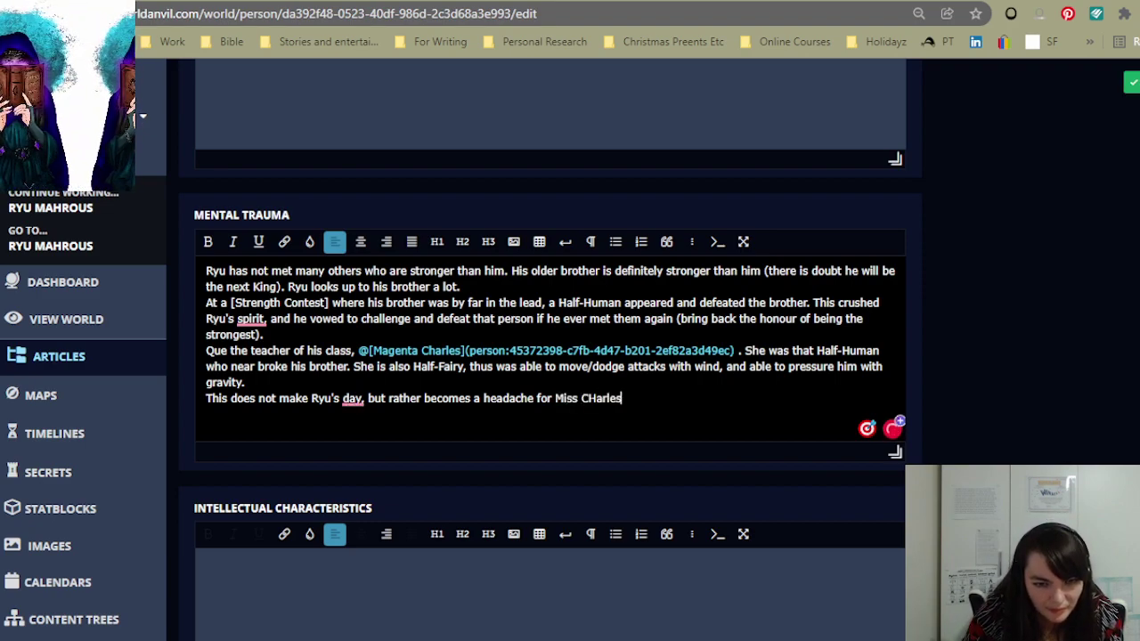
{"action": "left_click_drag", "start_coordinate": [596, 398], "coordinate": [602, 398]}
{"action": "key", "text": "Left"}
{"action": "key", "text": "BackSpace"}
{"action": "type", "text": "h"}
{"action": "key", "text": "End"}
- Finish the last line with "as she has to constantly refute his demands for a Challenge."
{"action": "type", "text": "as she has to constantly "}
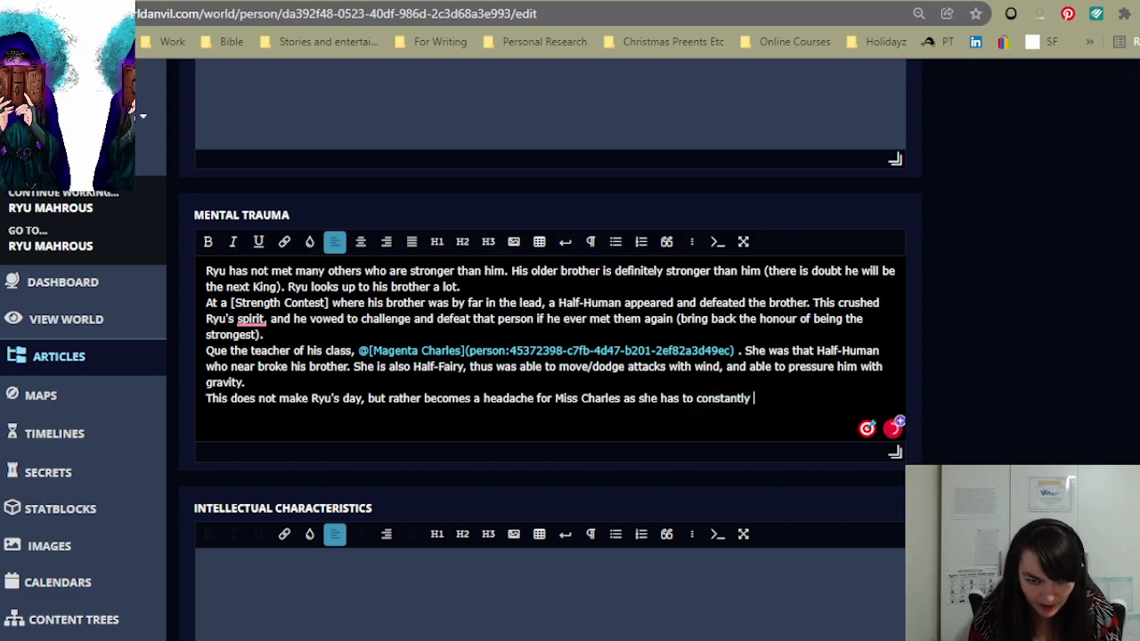
{"action": "type", "text": "refute his"}
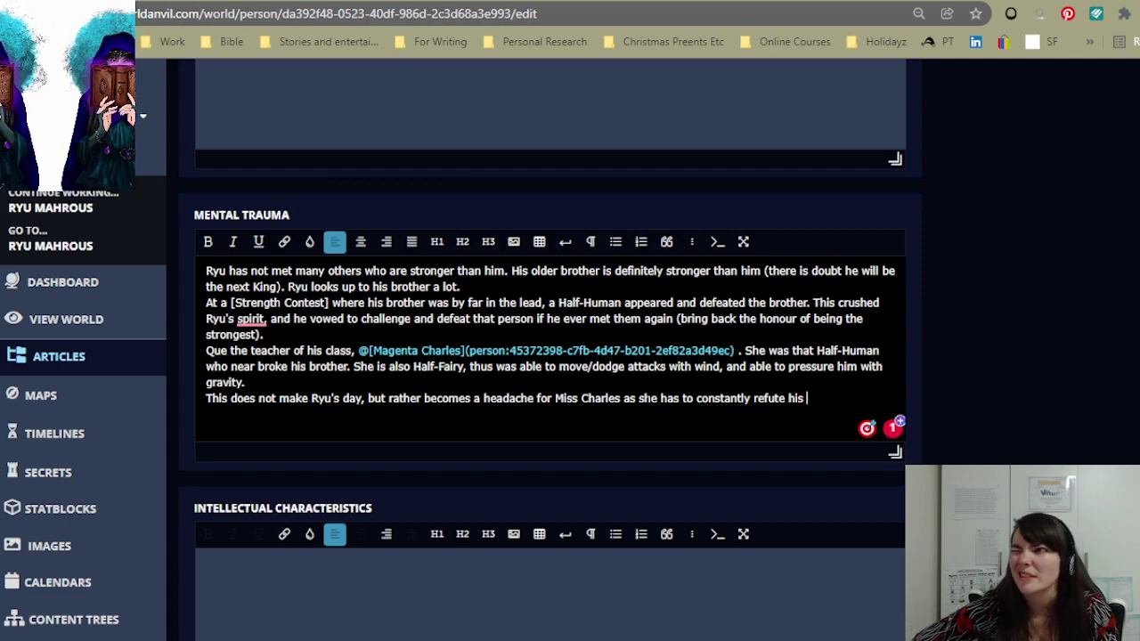
{"action": "type", "text": "demands for a "}
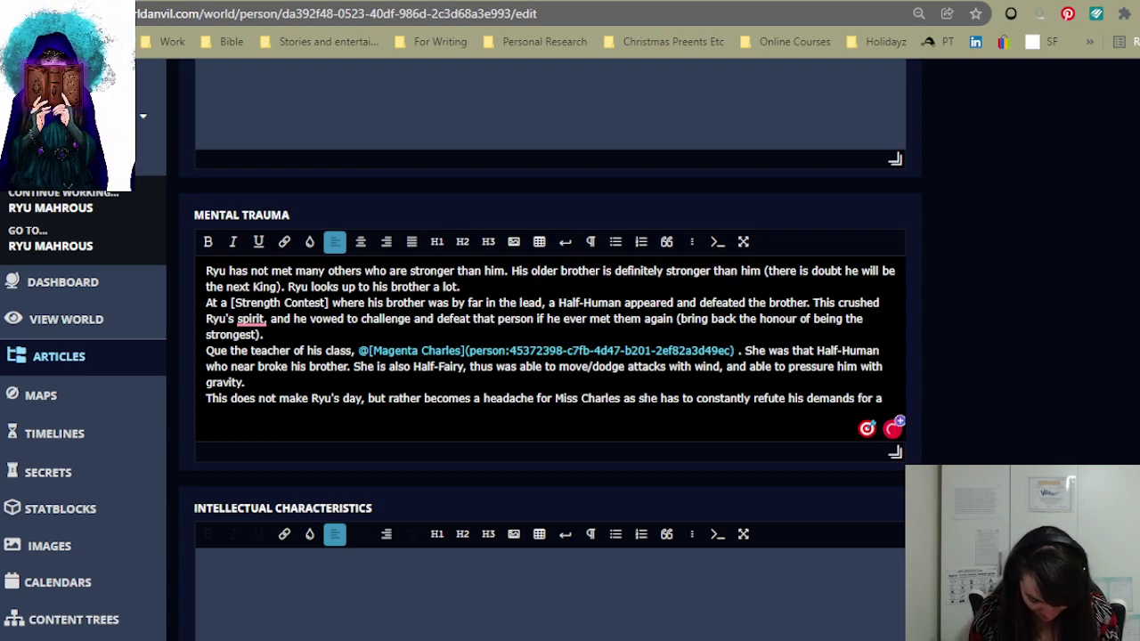
{"action": "type", "text": "Challenge."}
- Look through the empty prompts from Intellectual Characteristics down to Known Languages and back up
{"action": "scroll", "coordinate": [570, 442], "scroll_direction": "down", "scroll_amount": 1}
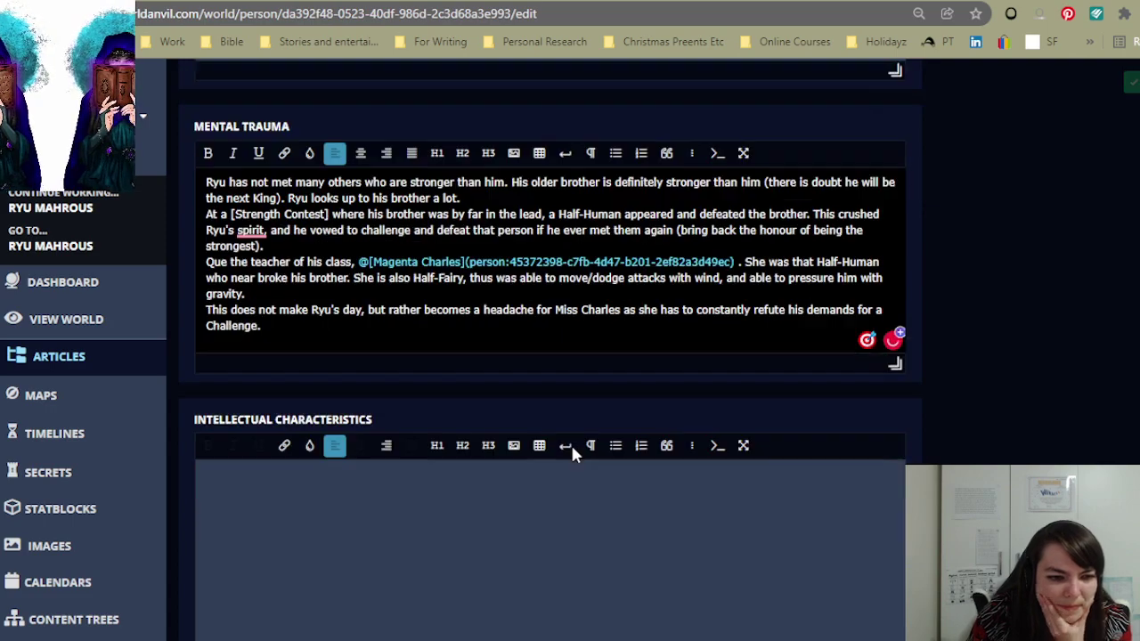
{"action": "left_click", "coordinate": [553, 491]}
{"action": "scroll", "coordinate": [593, 542], "scroll_direction": "down", "scroll_amount": 3}
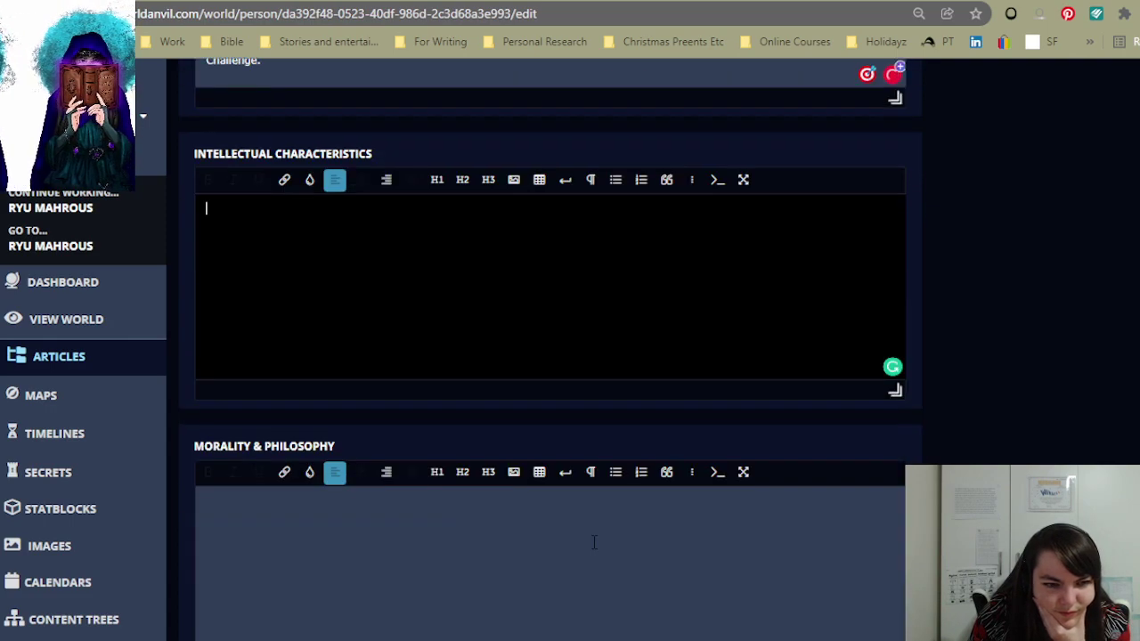
{"action": "scroll", "coordinate": [594, 543], "scroll_direction": "down", "scroll_amount": 2}
{"action": "scroll", "coordinate": [594, 543], "scroll_direction": "down", "scroll_amount": 6}
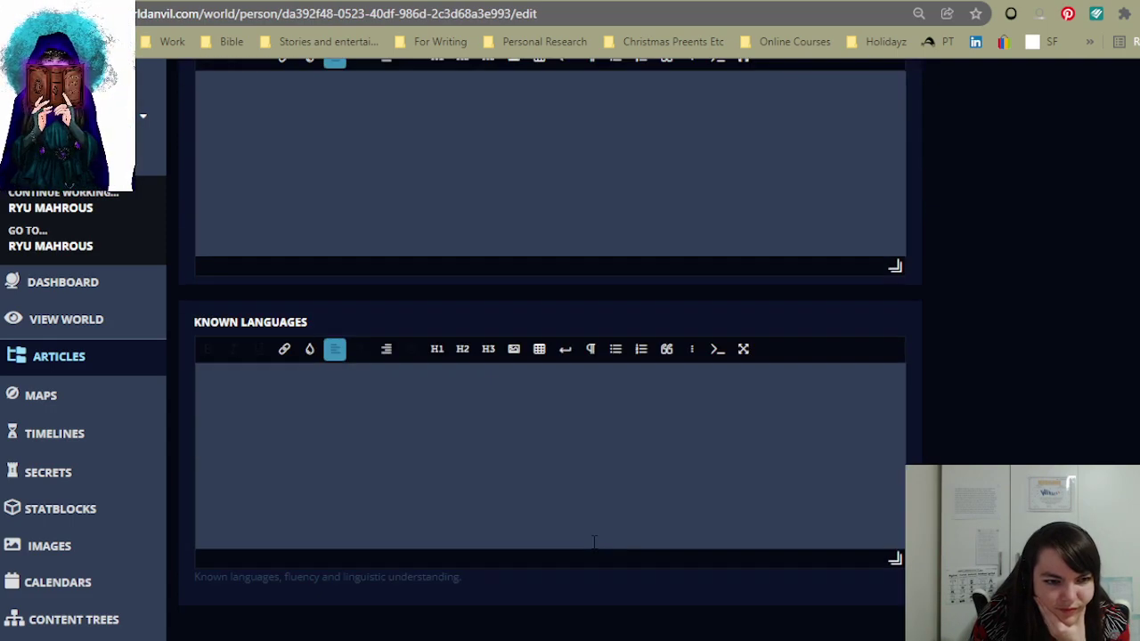
{"action": "scroll", "coordinate": [593, 547], "scroll_direction": "down", "scroll_amount": 1}
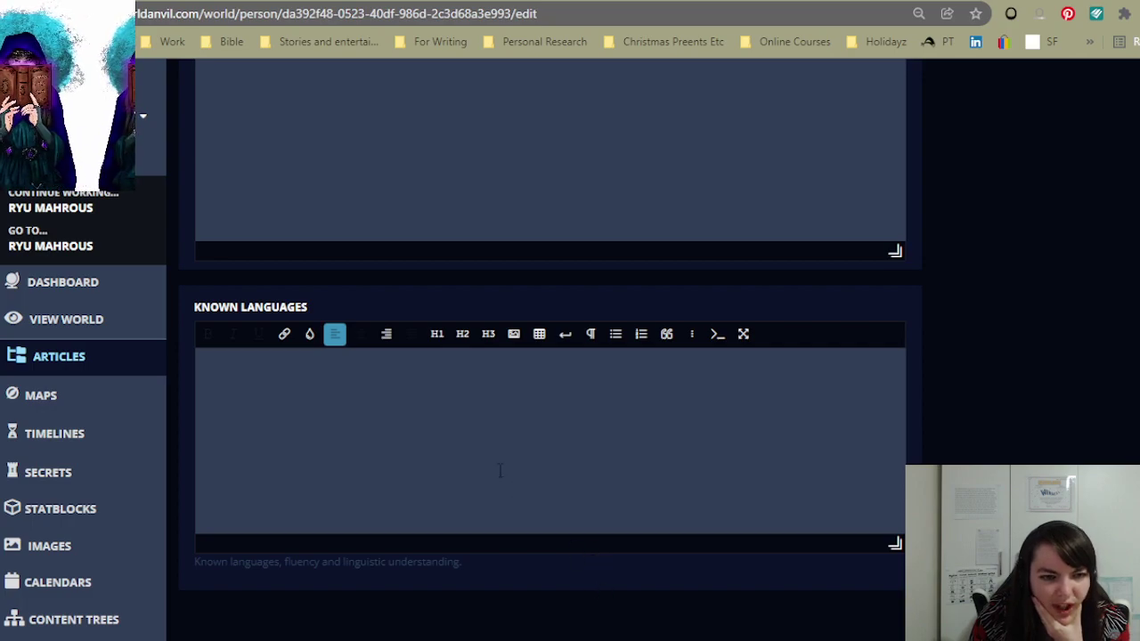
{"action": "left_click", "coordinate": [627, 472]}
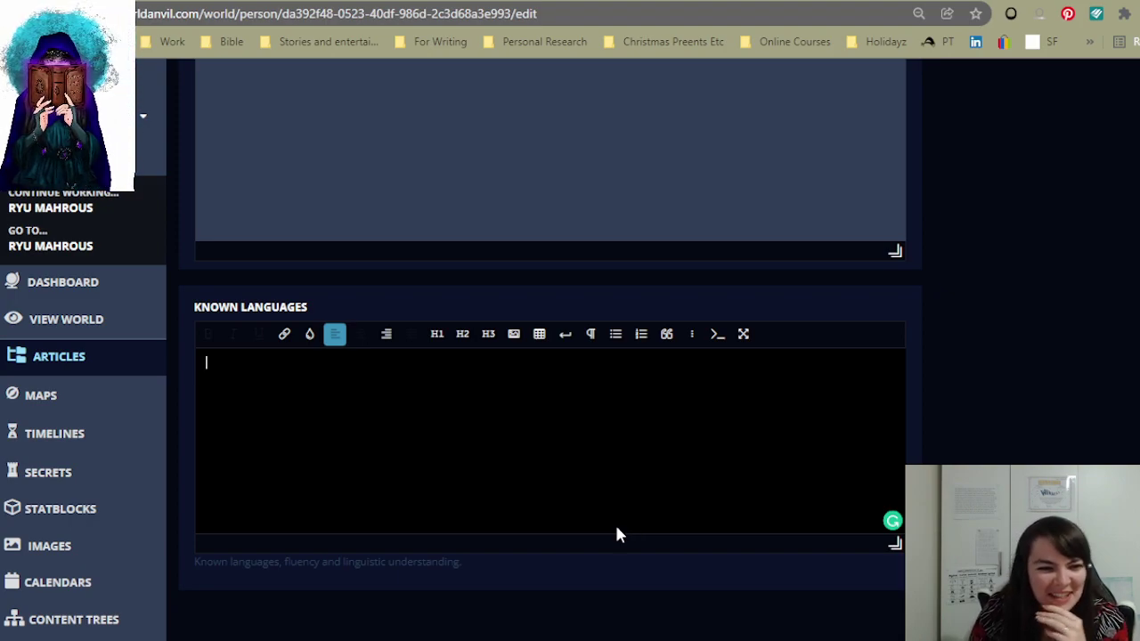
{"action": "scroll", "coordinate": [621, 533], "scroll_direction": "up", "scroll_amount": 1}
{"action": "scroll", "coordinate": [620, 533], "scroll_direction": "up", "scroll_amount": 15}
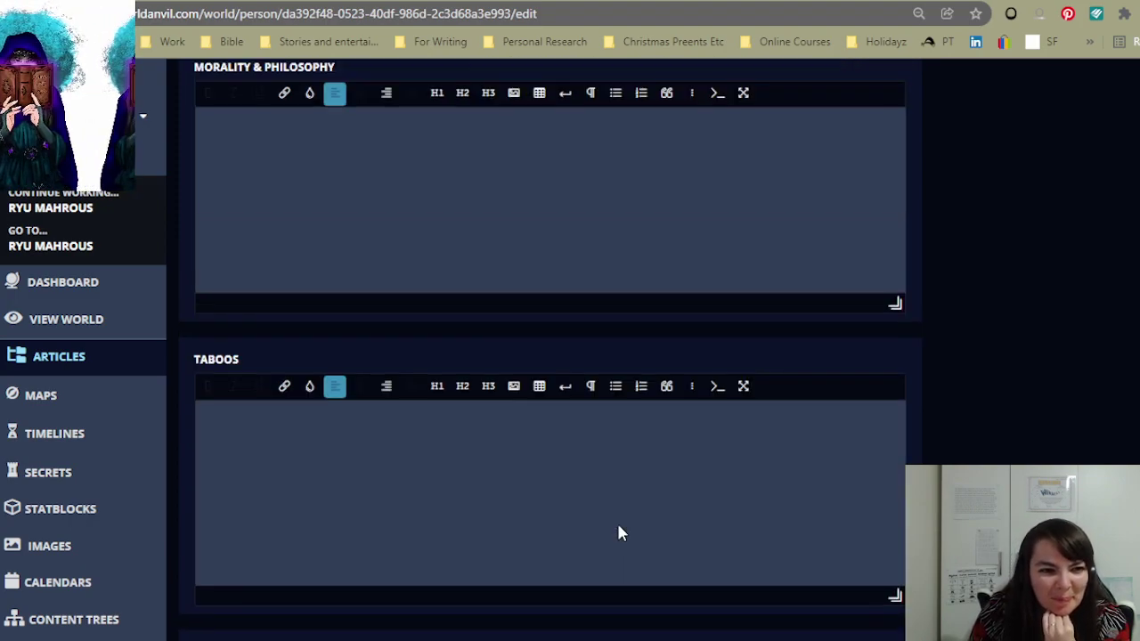
- Remove the stray space before the full stop after the teacher's mention in the Mental Trauma text
{"action": "scroll", "coordinate": [620, 532], "scroll_direction": "down", "scroll_amount": 3}
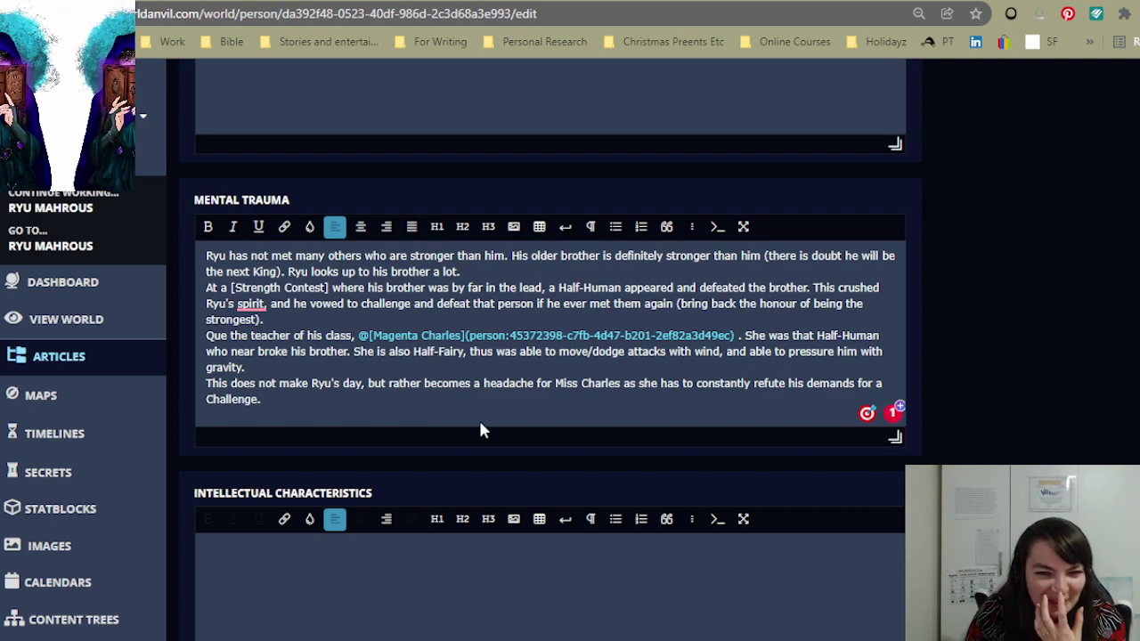
{"action": "left_click", "coordinate": [740, 336]}
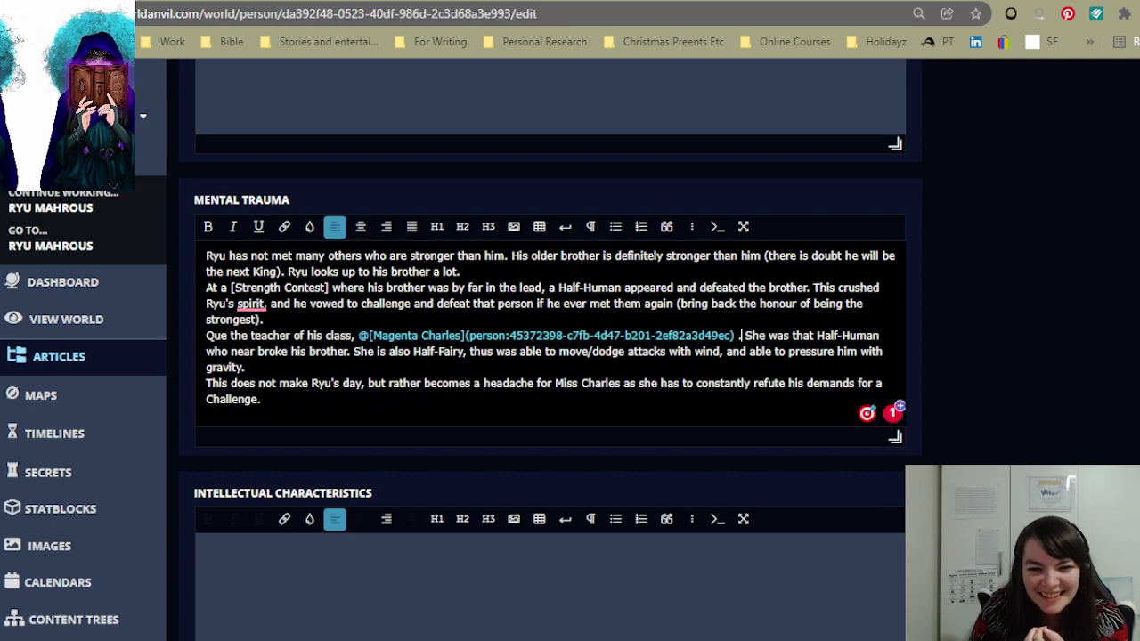
{"action": "type", "text": "."}
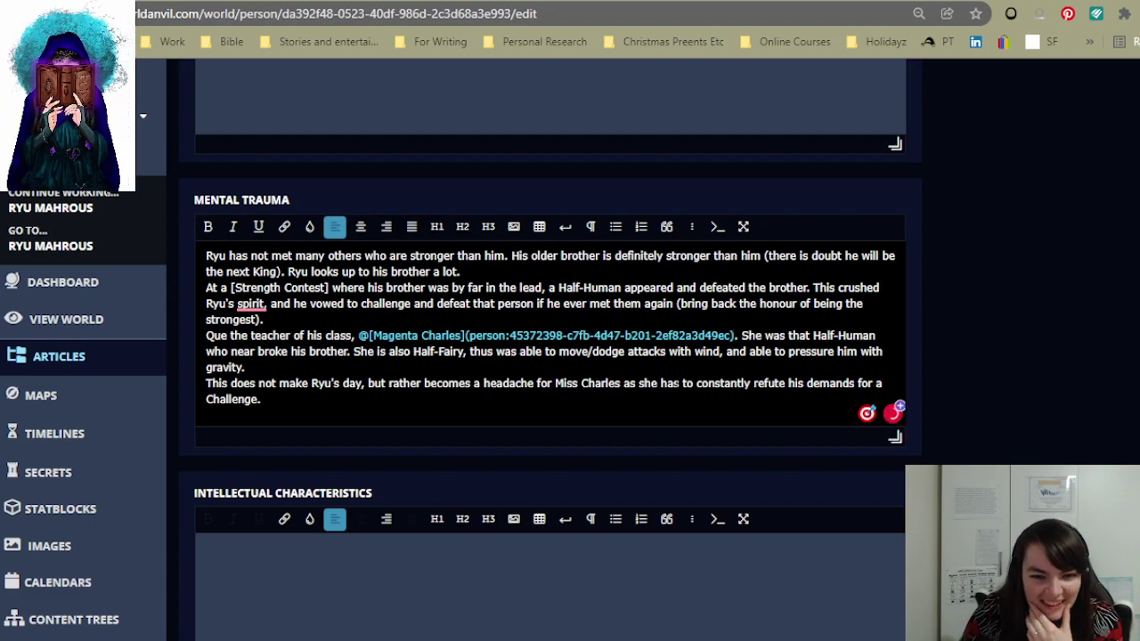
{"action": "left_click", "coordinate": [572, 435]}
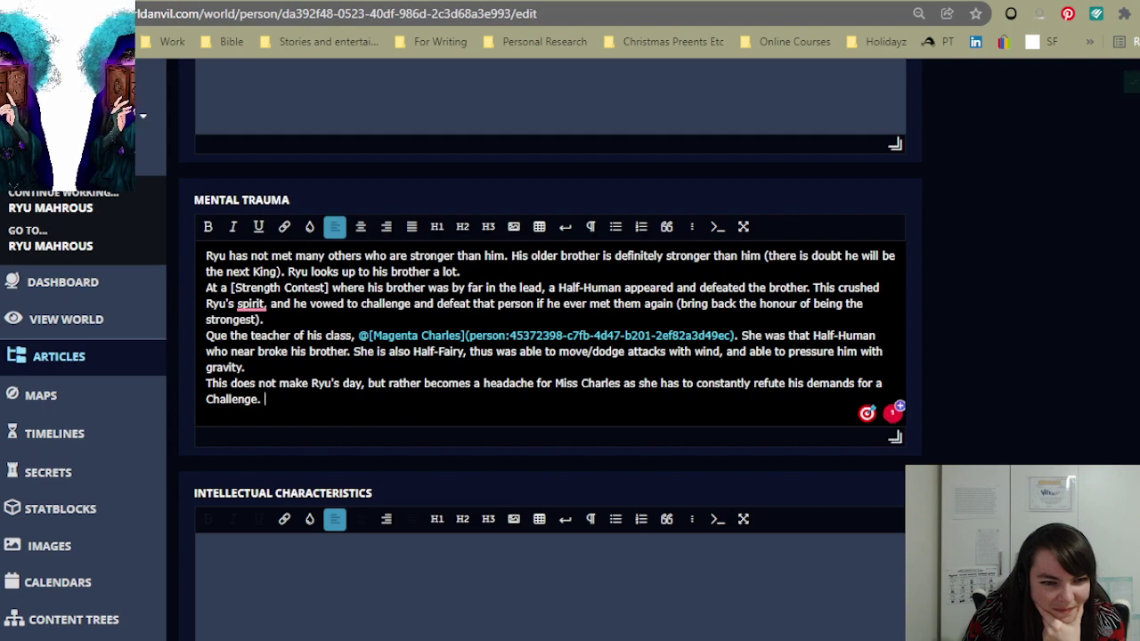
{"action": "scroll", "coordinate": [581, 400], "scroll_direction": "down", "scroll_amount": 8}
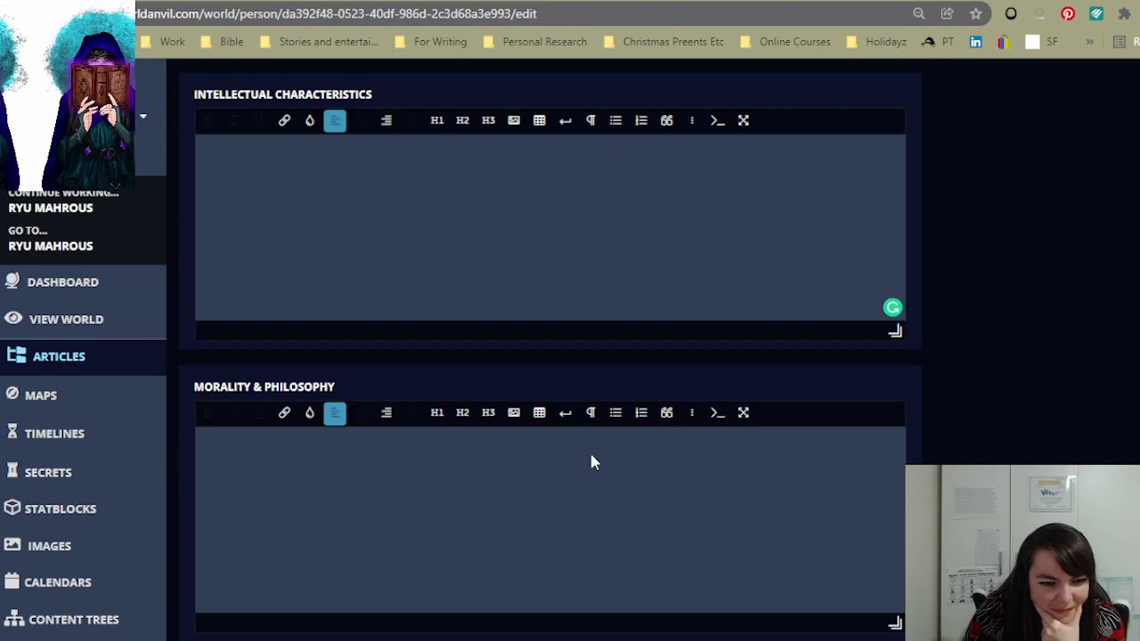
{"action": "scroll", "coordinate": [611, 483], "scroll_direction": "up", "scroll_amount": 9}
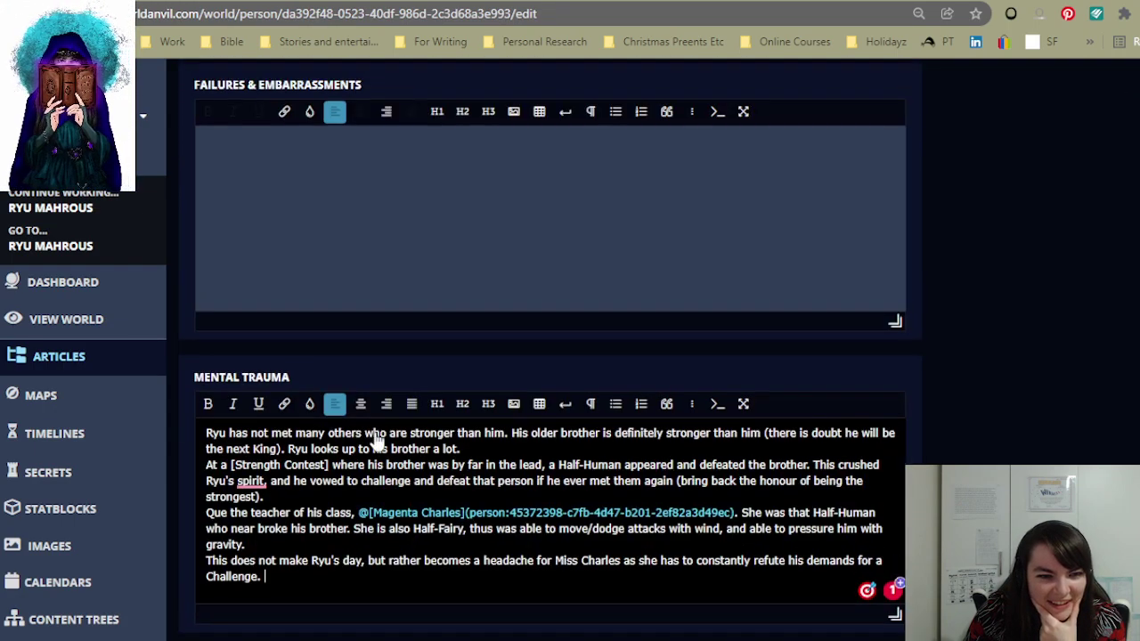
{"action": "scroll", "coordinate": [617, 458], "scroll_direction": "up", "scroll_amount": 14}
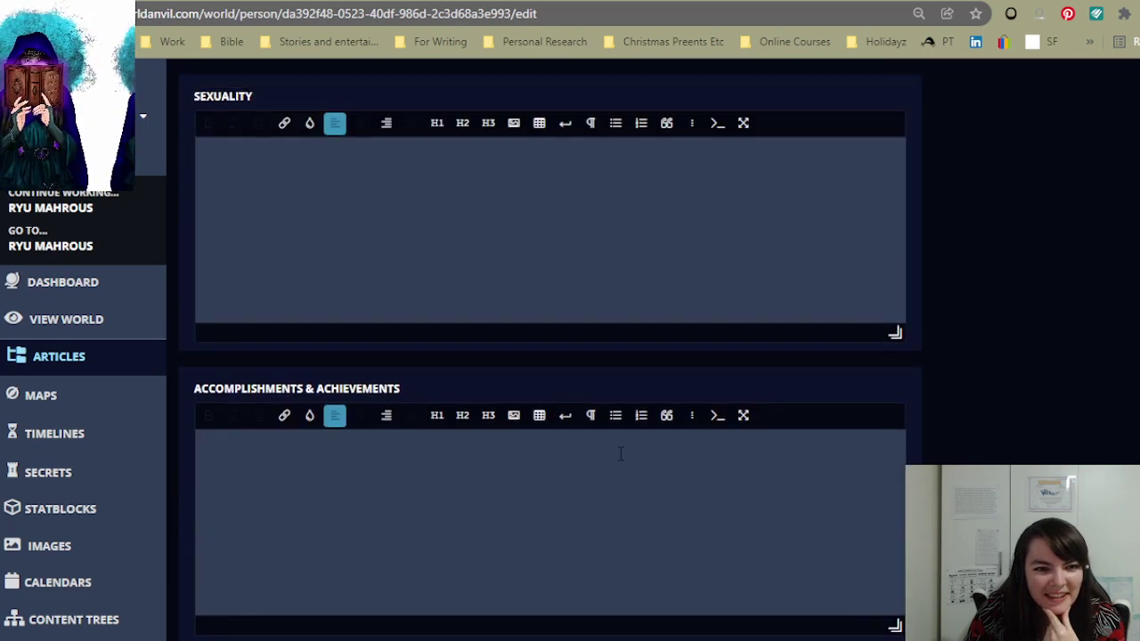
- Save the changes to the character article and open its preview
{"action": "scroll", "coordinate": [653, 472], "scroll_direction": "up", "scroll_amount": 15}
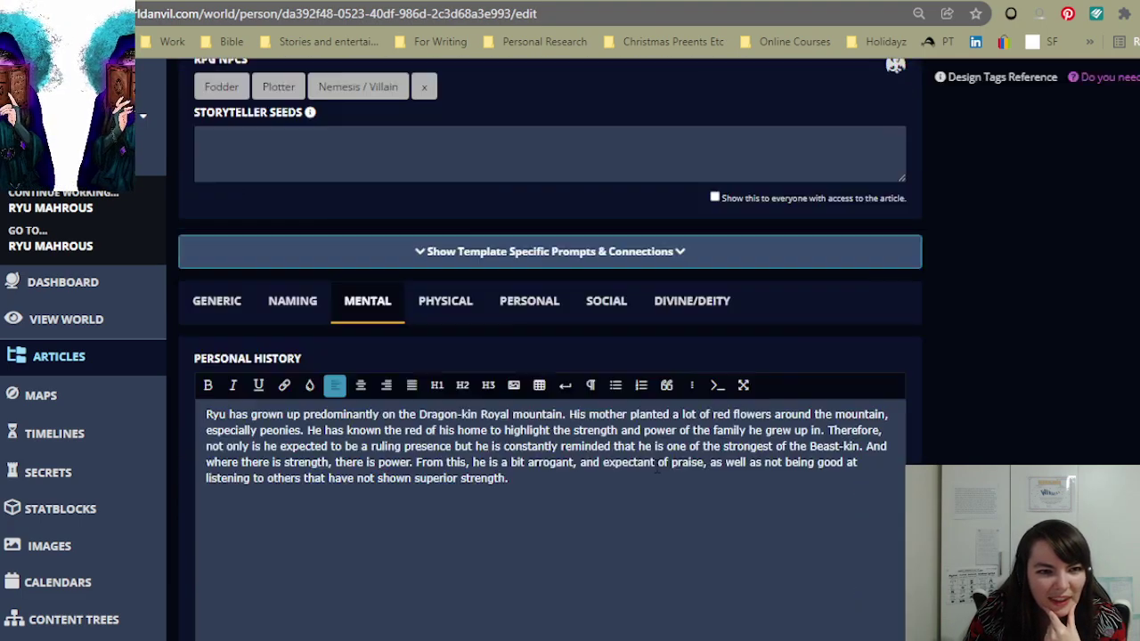
{"action": "scroll", "coordinate": [969, 394], "scroll_direction": "up", "scroll_amount": 3}
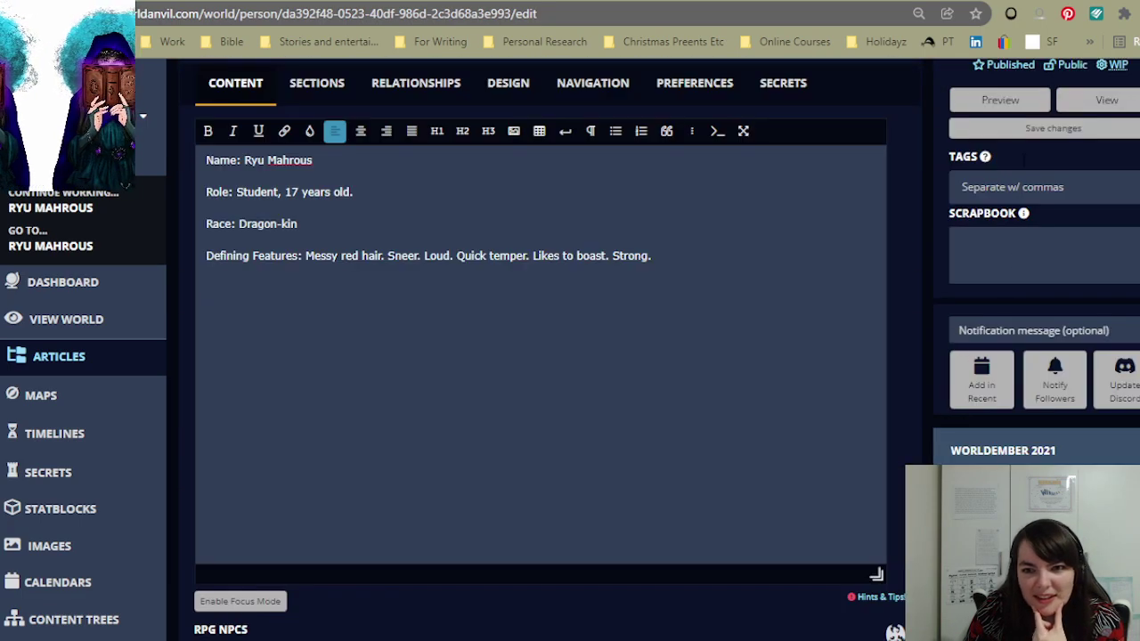
{"action": "left_click", "coordinate": [1041, 130]}
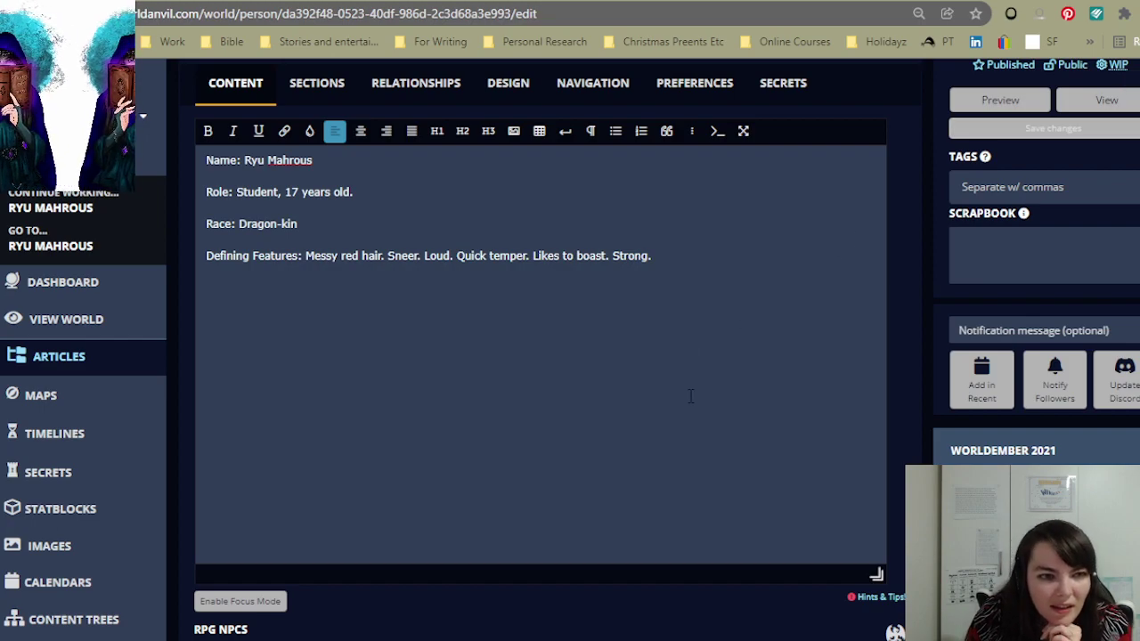
{"action": "scroll", "coordinate": [691, 394], "scroll_direction": "up", "scroll_amount": 2}
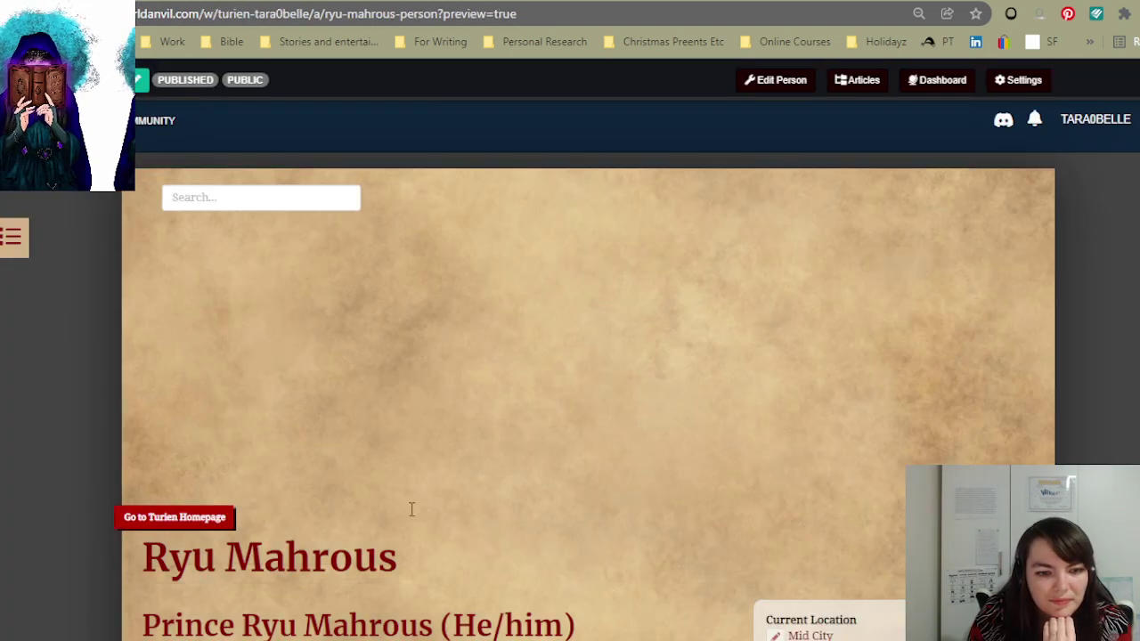
- Review the previewed character article, including the profile details, personal history, mental trauma and relationships
{"action": "scroll", "coordinate": [597, 470], "scroll_direction": "down", "scroll_amount": 6}
{"action": "scroll", "coordinate": [672, 464], "scroll_direction": "down", "scroll_amount": 2}
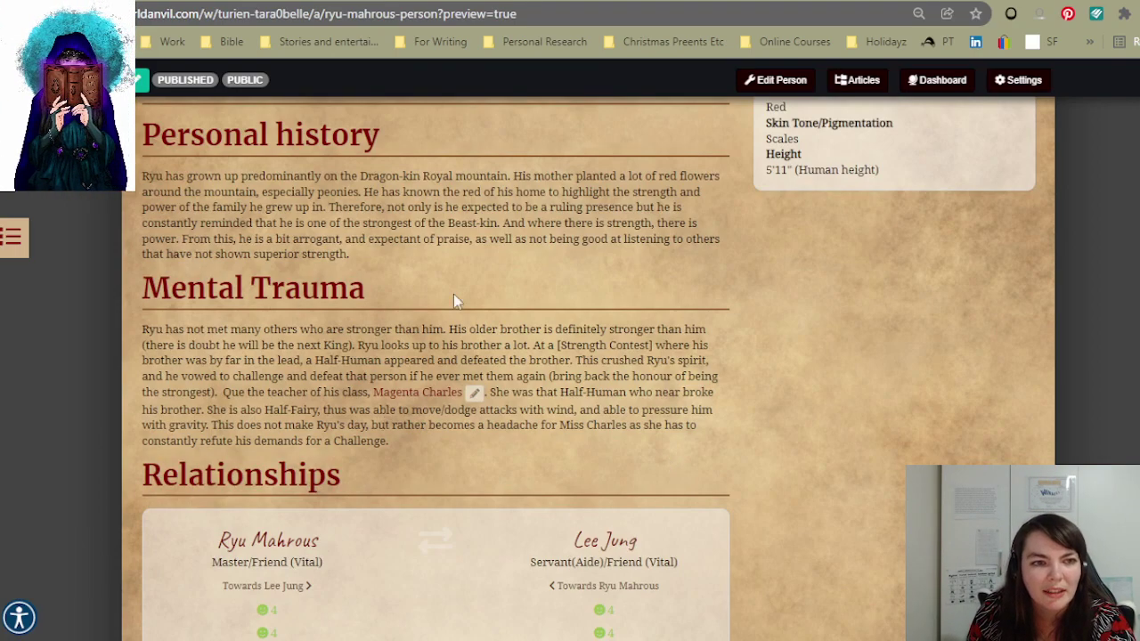
{"action": "scroll", "coordinate": [453, 301], "scroll_direction": "up", "scroll_amount": 2}
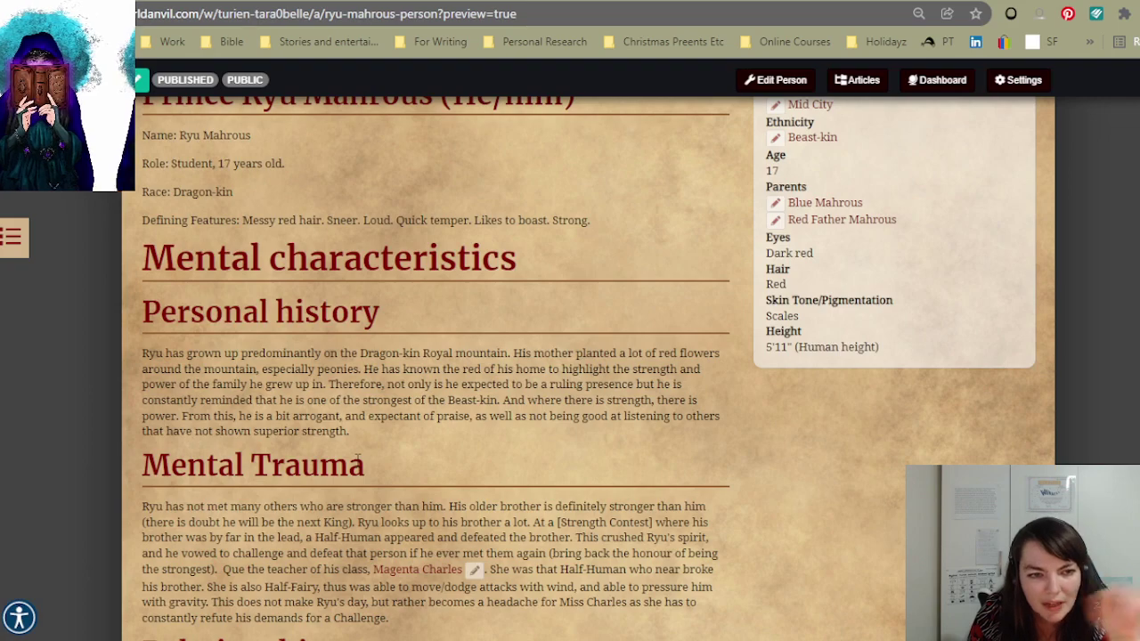
{"action": "scroll", "coordinate": [425, 478], "scroll_direction": "up", "scroll_amount": 2}
{"action": "scroll", "coordinate": [552, 433], "scroll_direction": "down", "scroll_amount": 2}
{"action": "scroll", "coordinate": [289, 336], "scroll_direction": "up", "scroll_amount": 2}
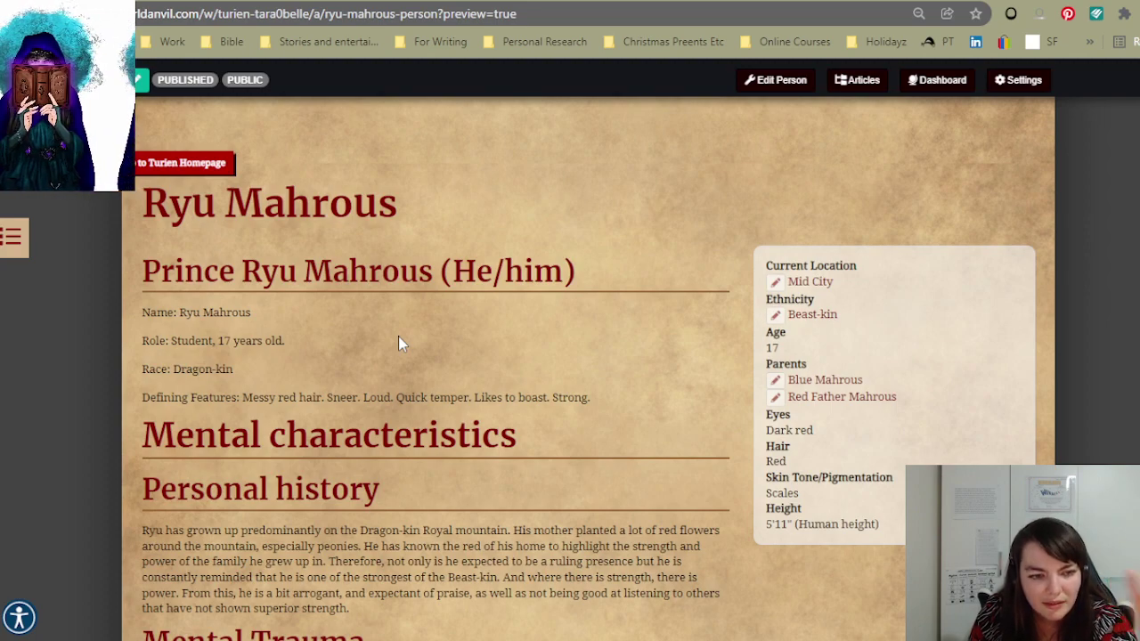
{"action": "scroll", "coordinate": [398, 343], "scroll_direction": "down", "scroll_amount": 2}
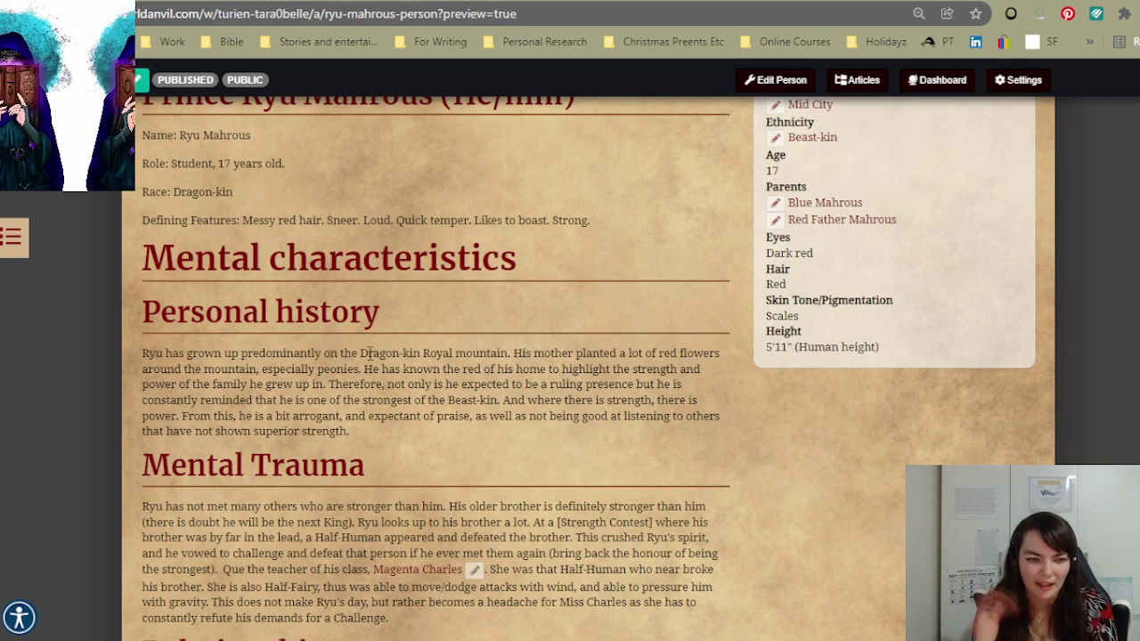
{"action": "scroll", "coordinate": [642, 458], "scroll_direction": "down", "scroll_amount": 10}
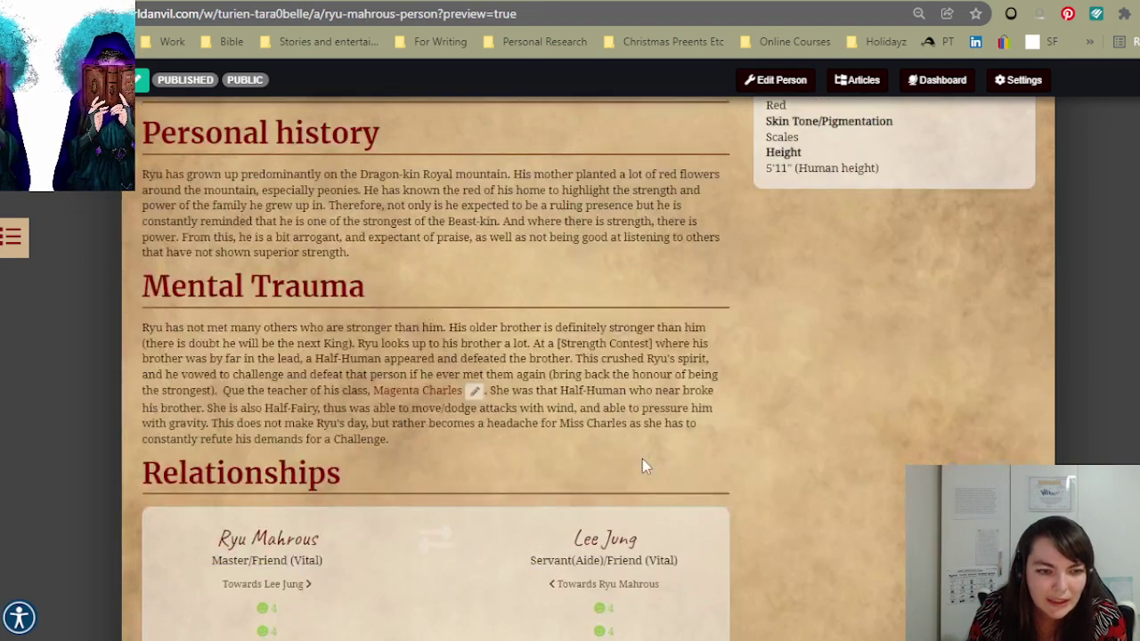
{"action": "scroll", "coordinate": [712, 498], "scroll_direction": "up", "scroll_amount": 2}
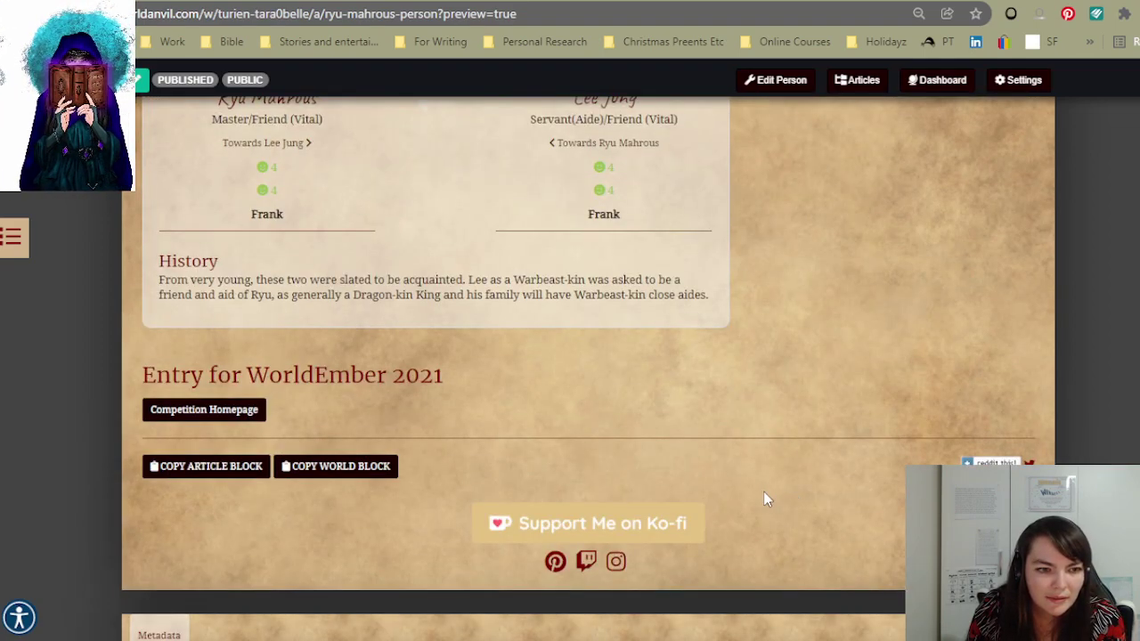
{"action": "scroll", "coordinate": [612, 421], "scroll_direction": "up", "scroll_amount": 15}
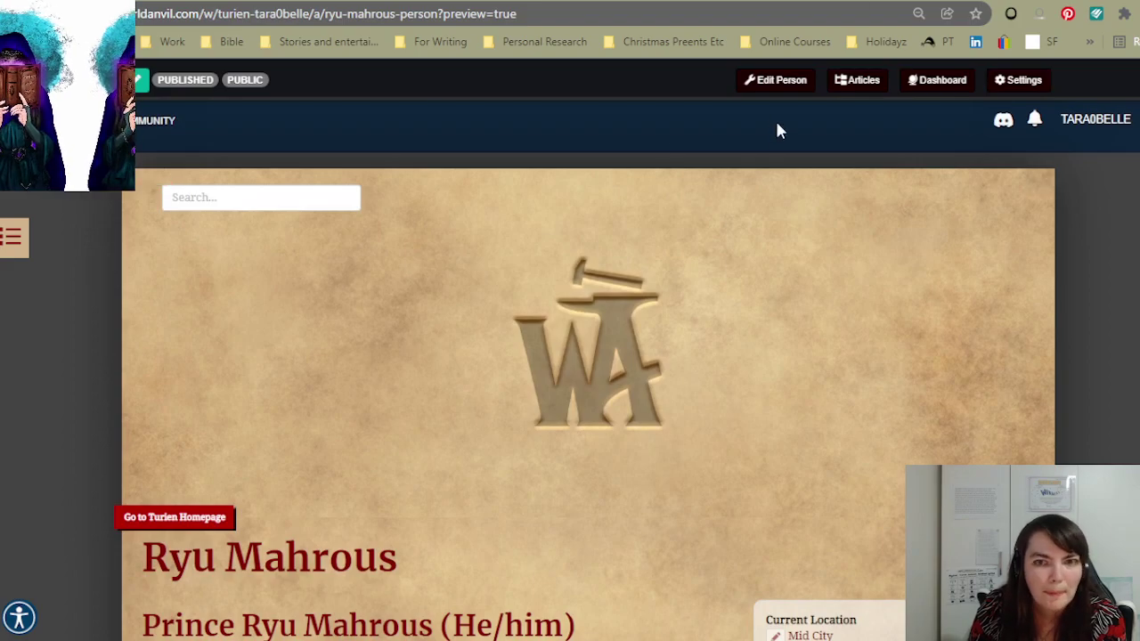
- Reopen the character article for editing from its preview
{"action": "left_click", "coordinate": [761, 81]}
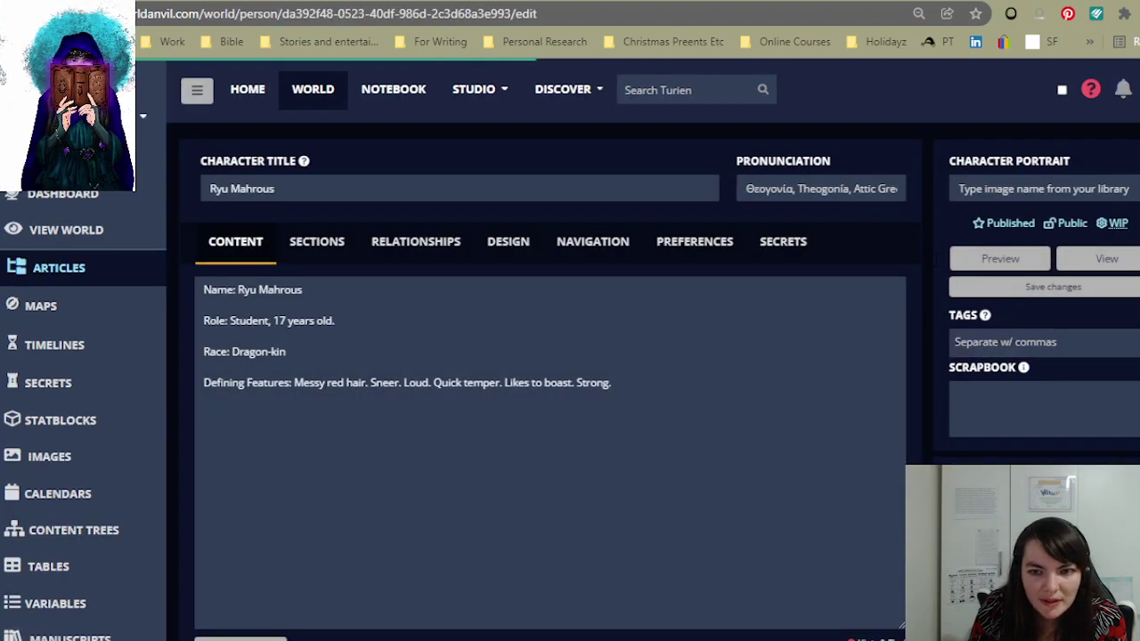
{"action": "scroll", "coordinate": [776, 410], "scroll_direction": "down", "scroll_amount": 15}
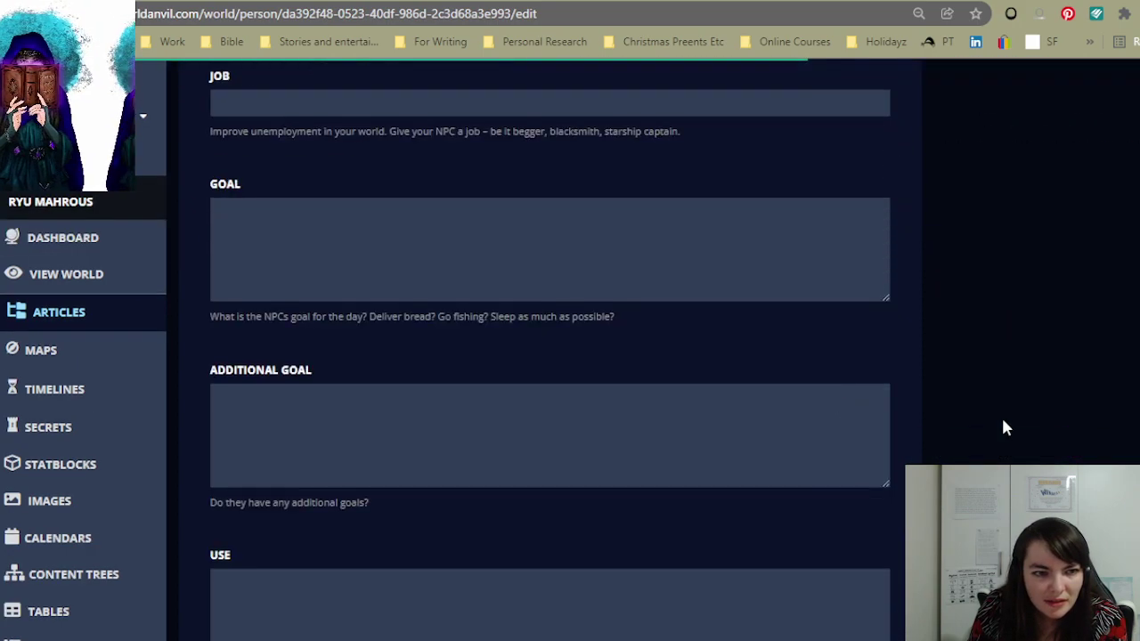
{"action": "scroll", "coordinate": [997, 427], "scroll_direction": "up", "scroll_amount": 7}
{"action": "left_click", "coordinate": [424, 437]}
{"action": "scroll", "coordinate": [610, 457], "scroll_direction": "down", "scroll_amount": 1}
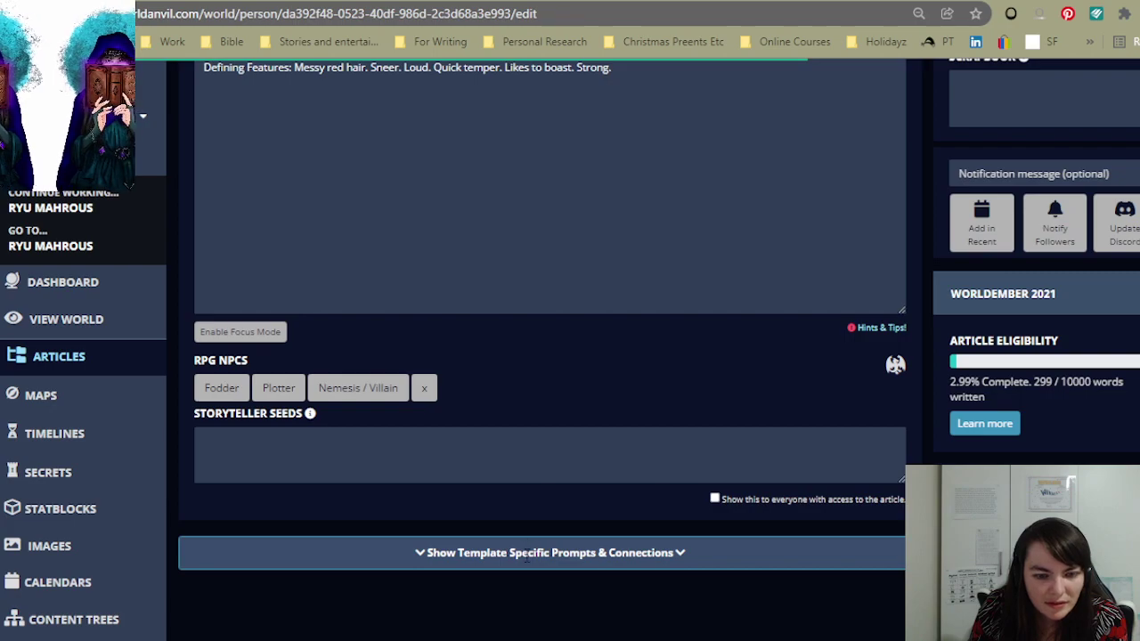
{"action": "left_click", "coordinate": [680, 552]}
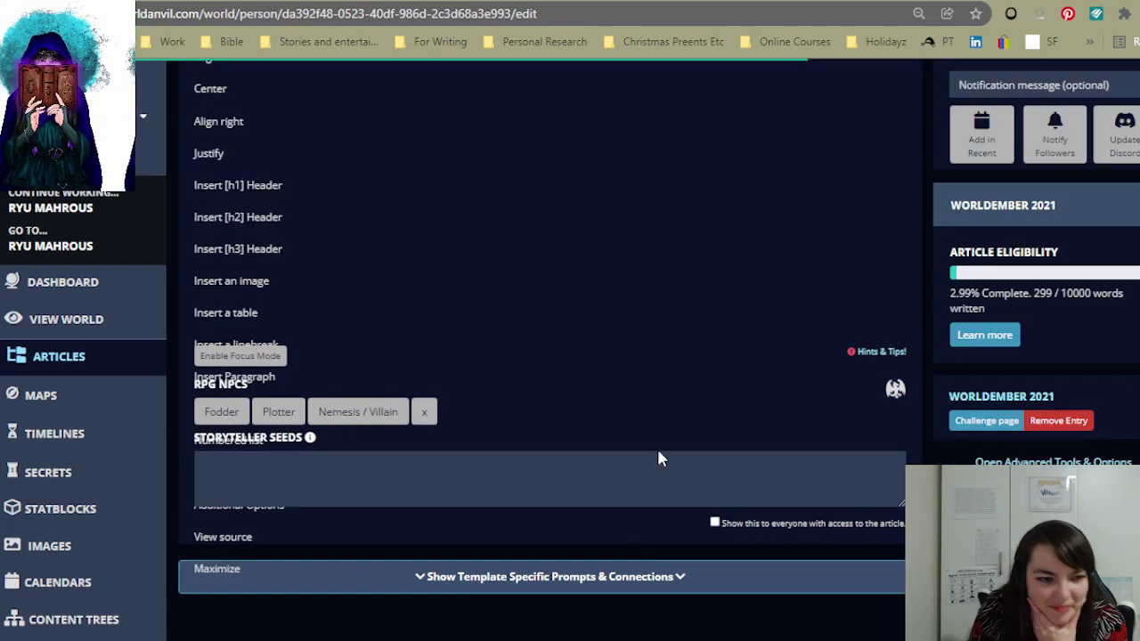
{"action": "scroll", "coordinate": [679, 468], "scroll_direction": "down", "scroll_amount": 1}
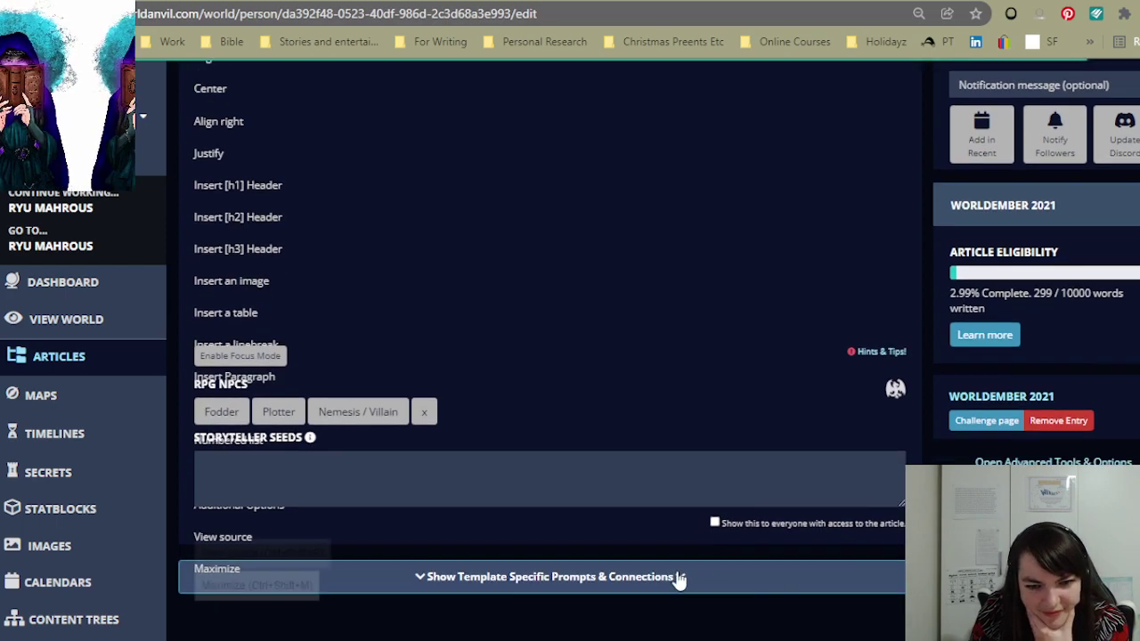
{"action": "scroll", "coordinate": [804, 448], "scroll_direction": "down", "scroll_amount": 4}
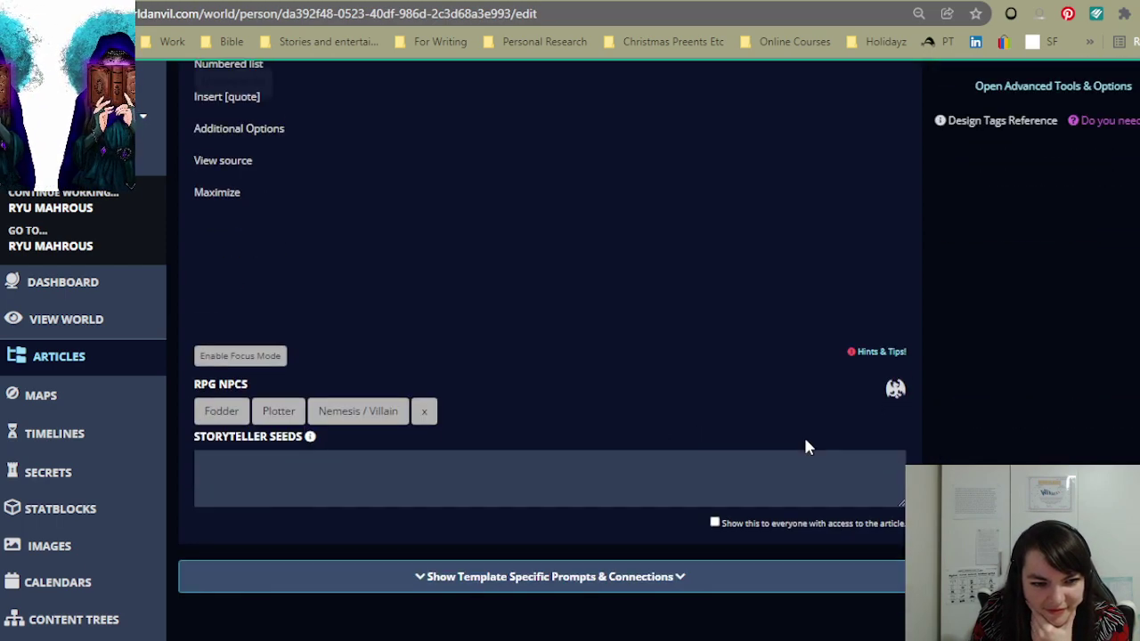
{"action": "scroll", "coordinate": [549, 356], "scroll_direction": "up", "scroll_amount": 6}
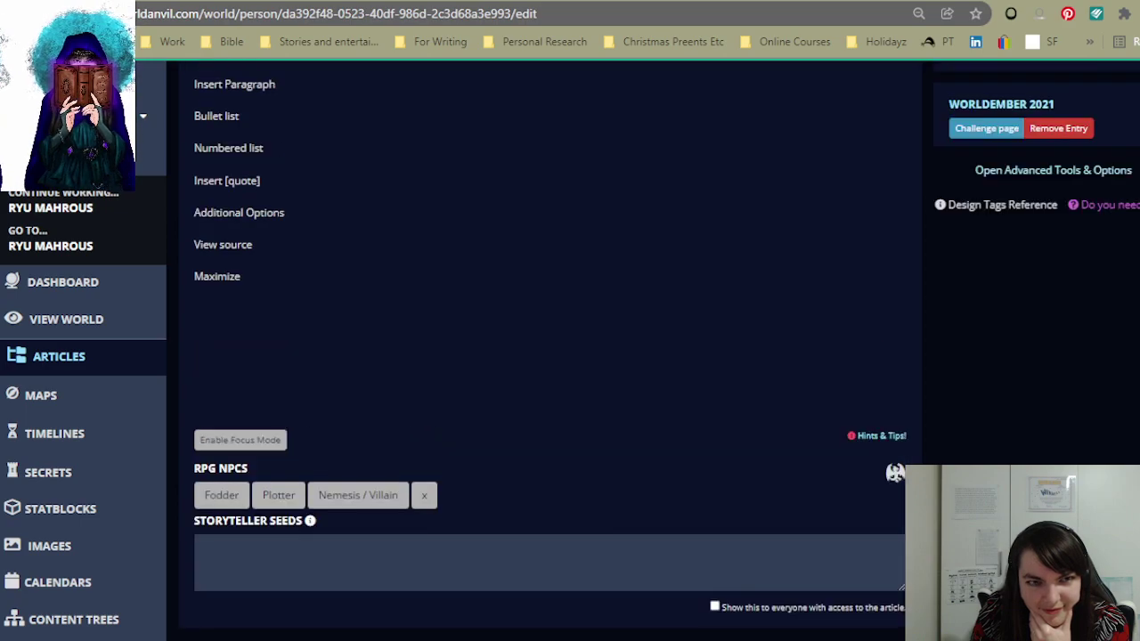
{"action": "scroll", "coordinate": [550, 356], "scroll_direction": "up", "scroll_amount": 2}
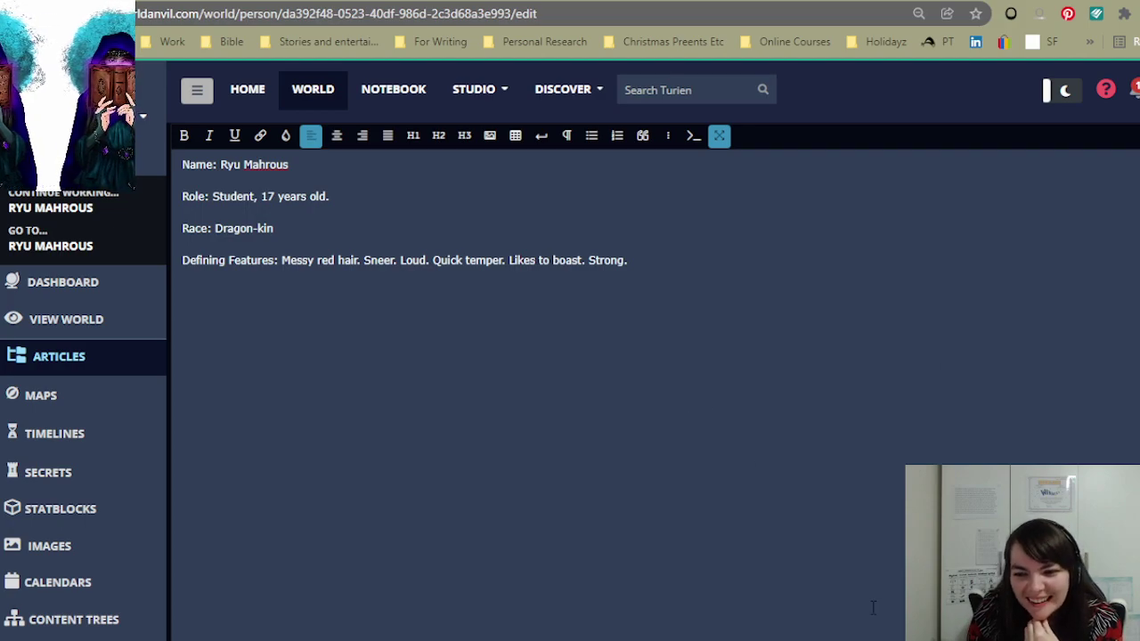
{"action": "left_click", "coordinate": [720, 138]}
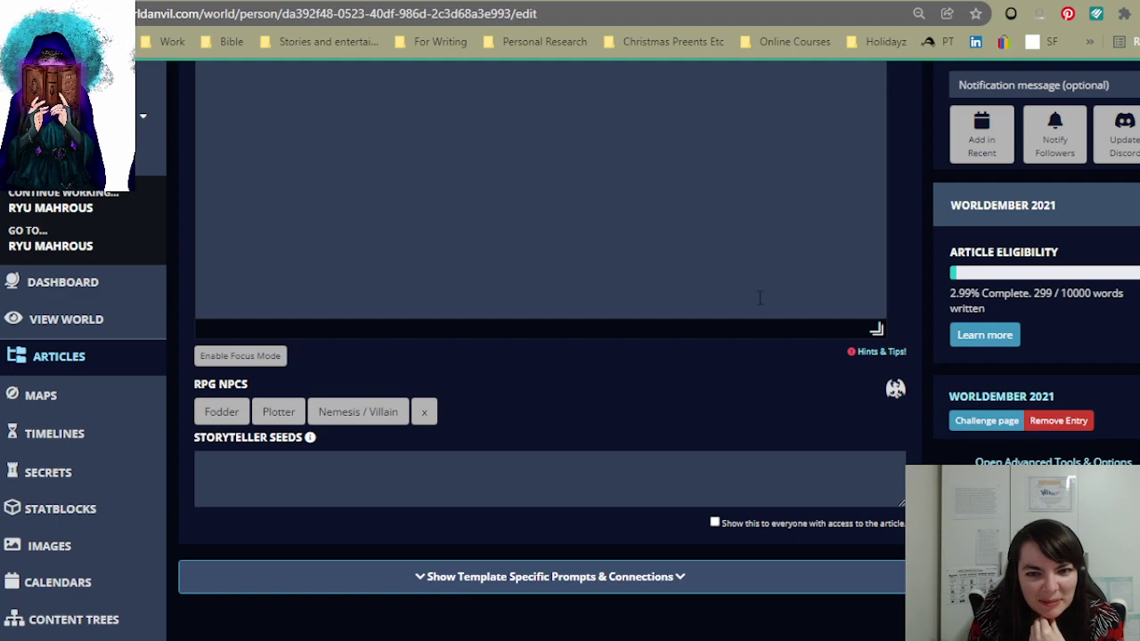
- Expand the template-specific prompts and connections and open the character's physical prompts
{"action": "scroll", "coordinate": [691, 366], "scroll_direction": "up", "scroll_amount": 1}
{"action": "scroll", "coordinate": [633, 467], "scroll_direction": "down", "scroll_amount": 1}
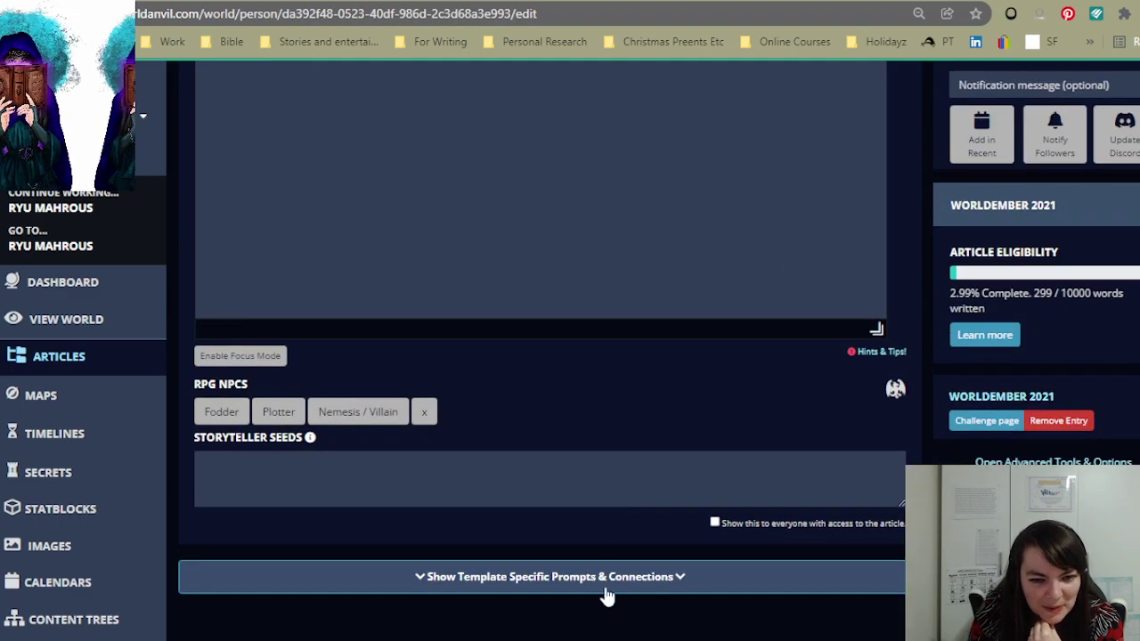
{"action": "left_click", "coordinate": [603, 586]}
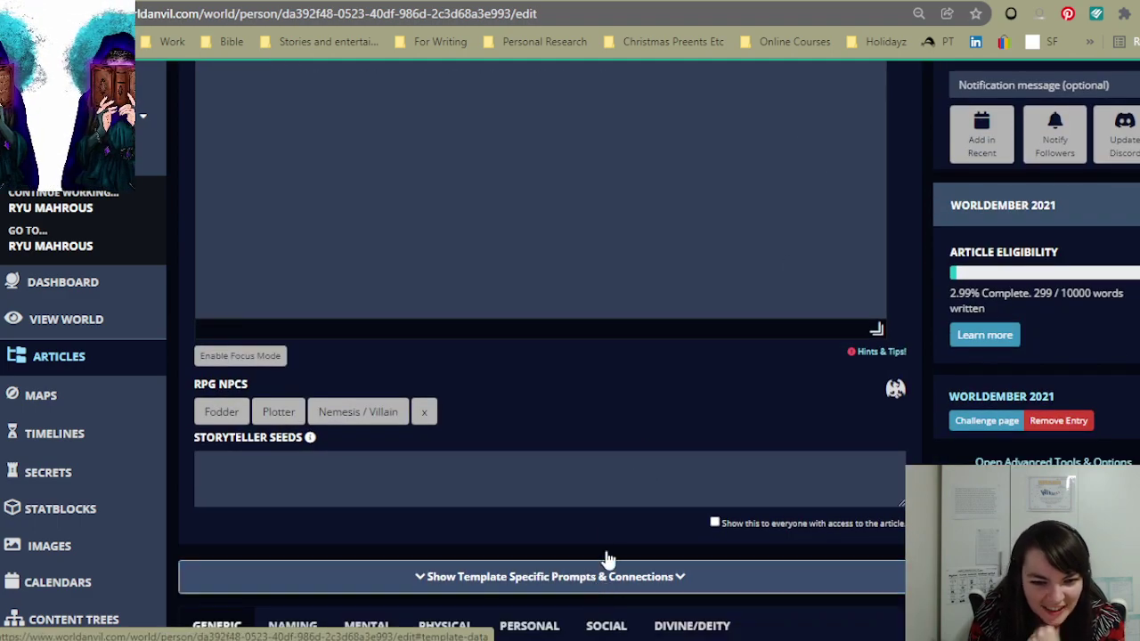
{"action": "scroll", "coordinate": [679, 469], "scroll_direction": "down", "scroll_amount": 3}
{"action": "scroll", "coordinate": [680, 469], "scroll_direction": "down", "scroll_amount": 1}
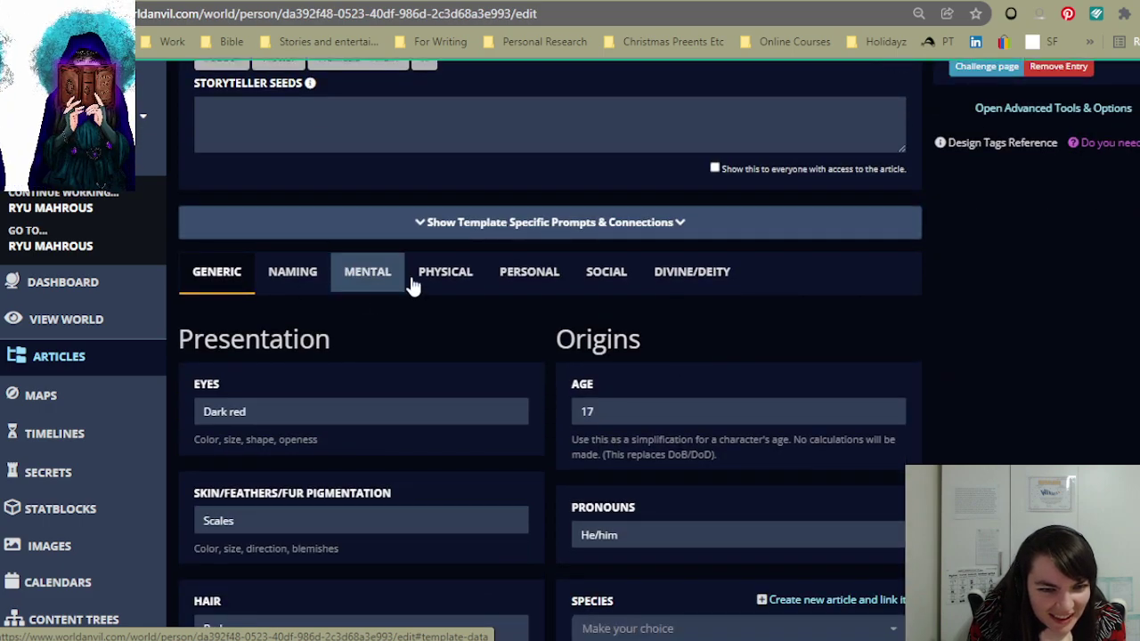
{"action": "left_click", "coordinate": [463, 273]}
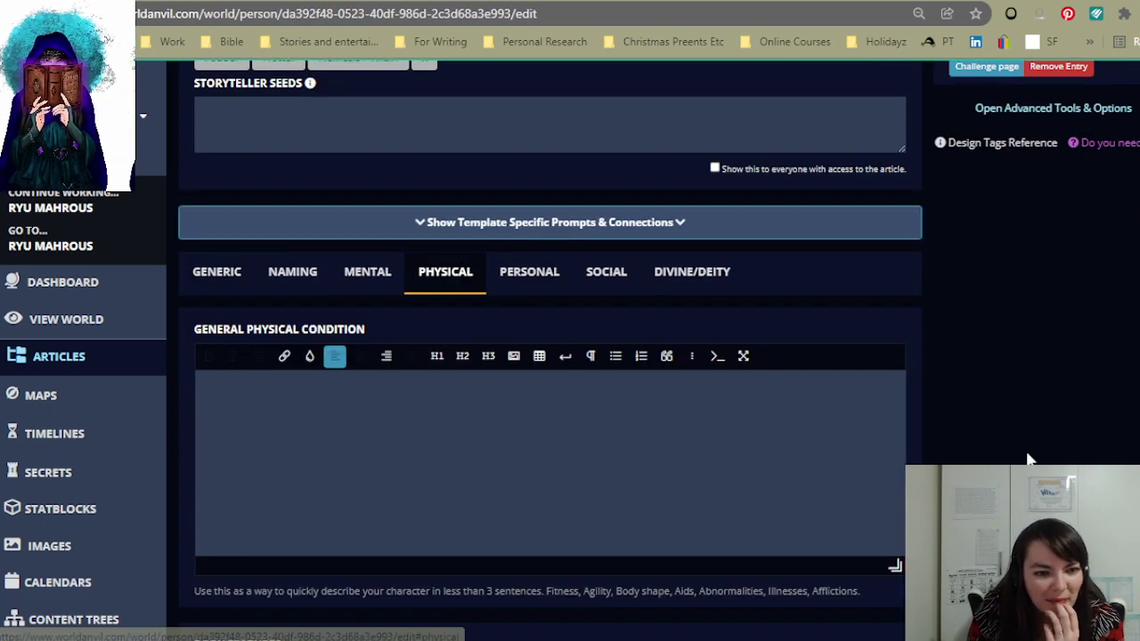
{"action": "scroll", "coordinate": [1031, 459], "scroll_direction": "down", "scroll_amount": 3}
{"action": "scroll", "coordinate": [1031, 459], "scroll_direction": "up", "scroll_amount": 2}
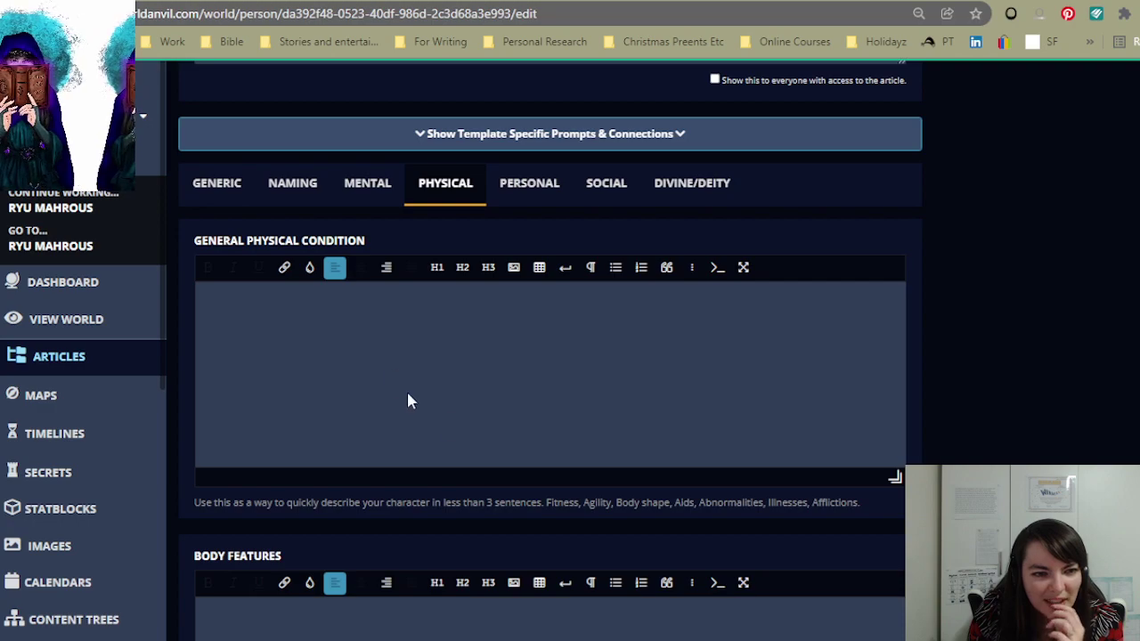
{"action": "left_click", "coordinate": [276, 302]}
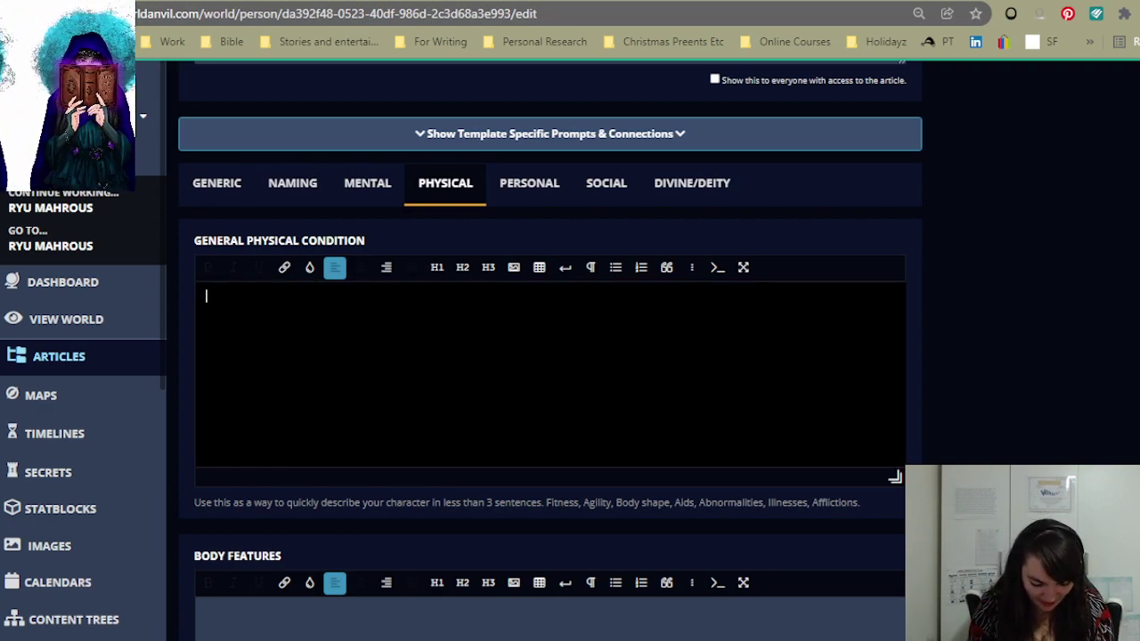
{"action": "type", "text": "Human form - "}
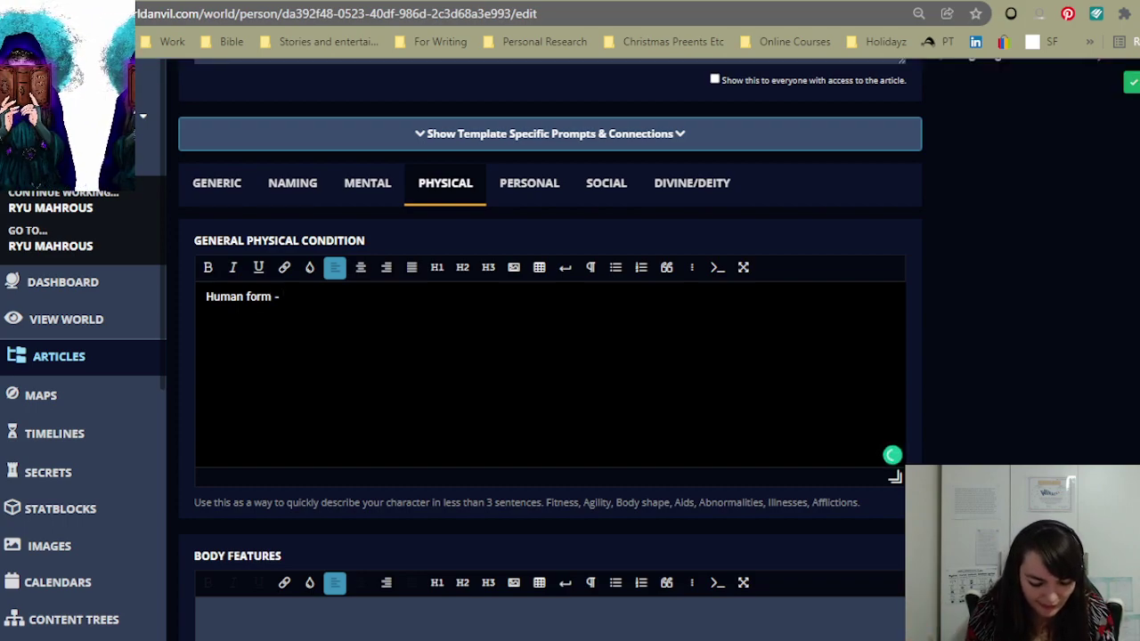
{"action": "type", "text": "vaguelt"}
{"action": "key", "text": "BackSpace"}
{"action": "key", "text": "BackSpace"}
{"action": "key", "text": "BackSpace"}
{"action": "key", "text": "BackSpace"}
{"action": "key", "text": "BackSpace"}
{"action": "key", "text": "BackSpace"}
{"action": "key", "text": "BackSpace"}
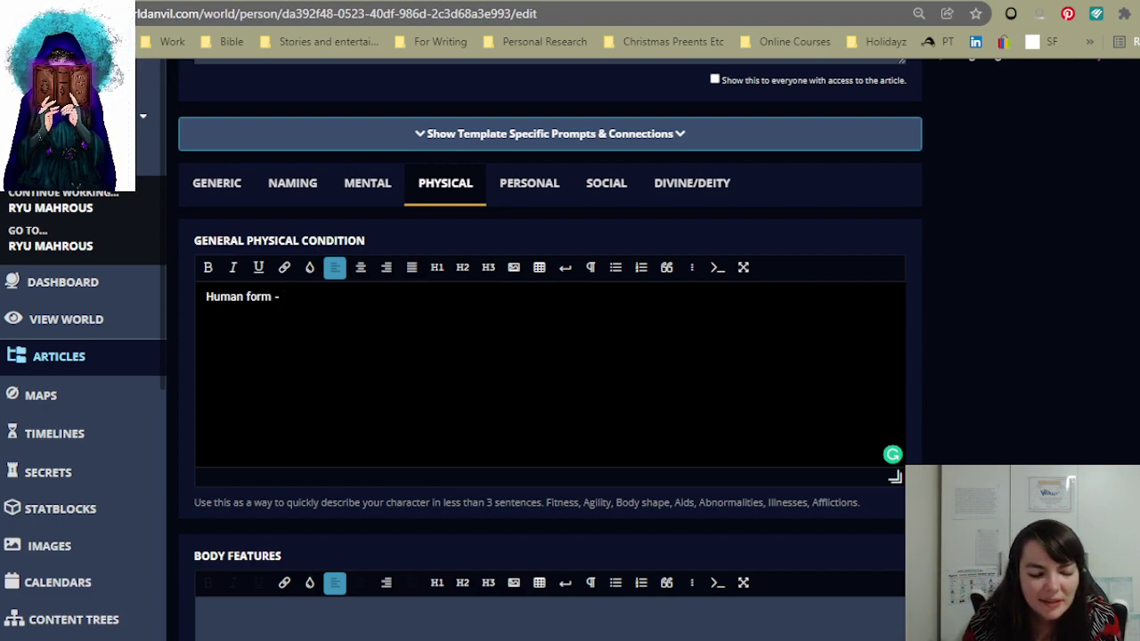
{"action": "type", "text": "Red hair"}
{"action": "key", "text": "Return"}
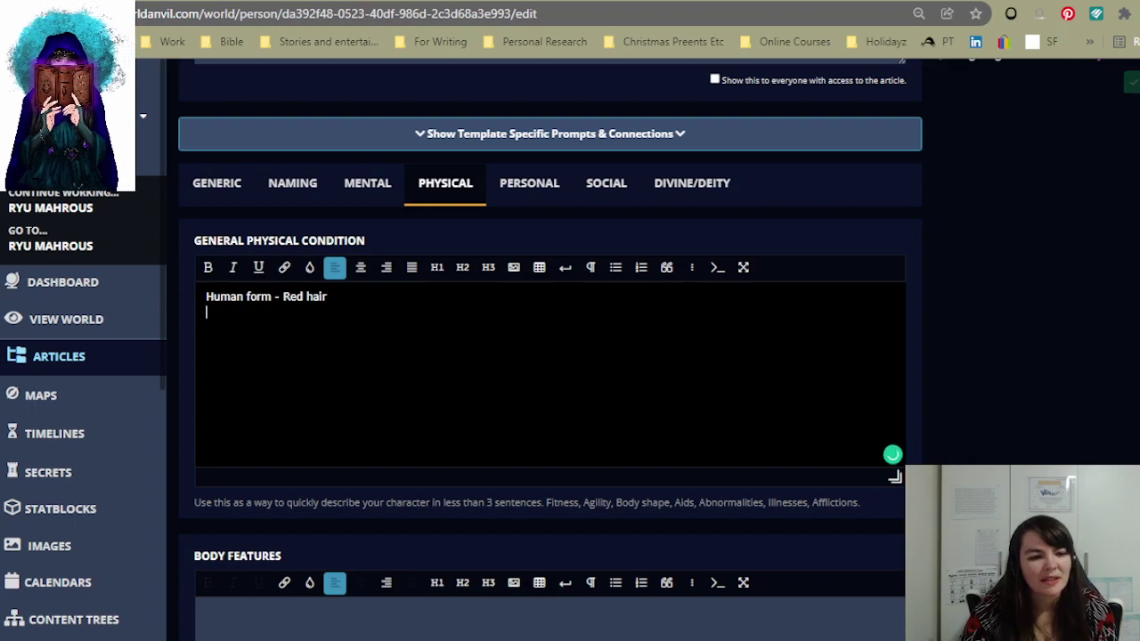
{"action": "triple_click", "coordinate": [223, 294]}
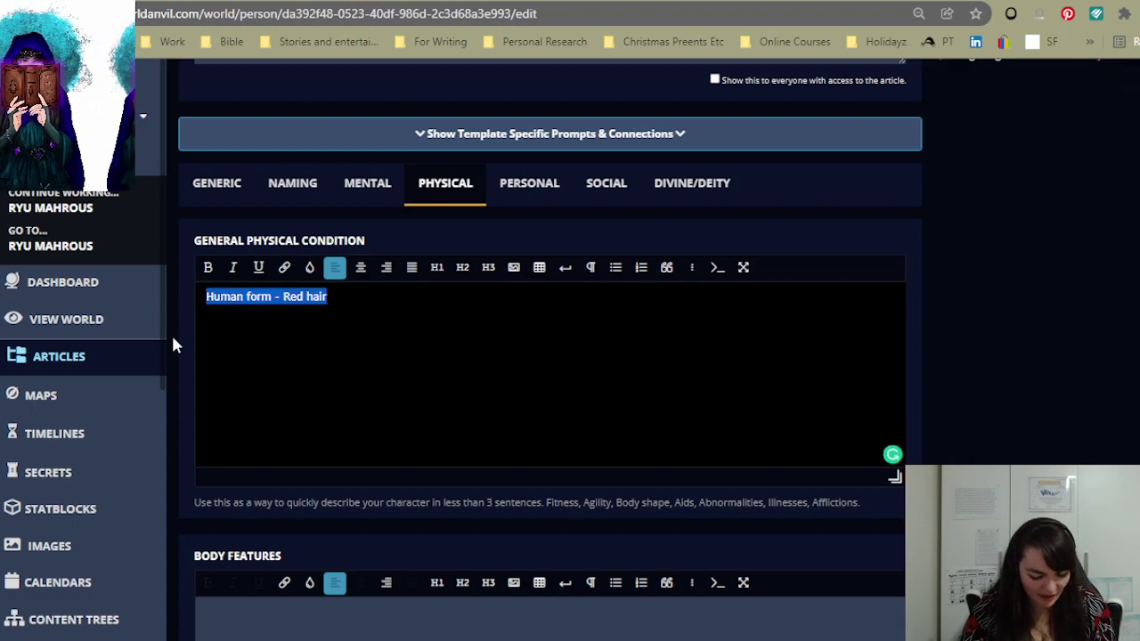
{"action": "key", "text": "BackSpace"}
- Examine the physical prompts, comparing General Physical Condition with Body Features and the fields below them
{"action": "scroll", "coordinate": [264, 409], "scroll_direction": "down", "scroll_amount": 2}
{"action": "left_click", "coordinate": [255, 479]}
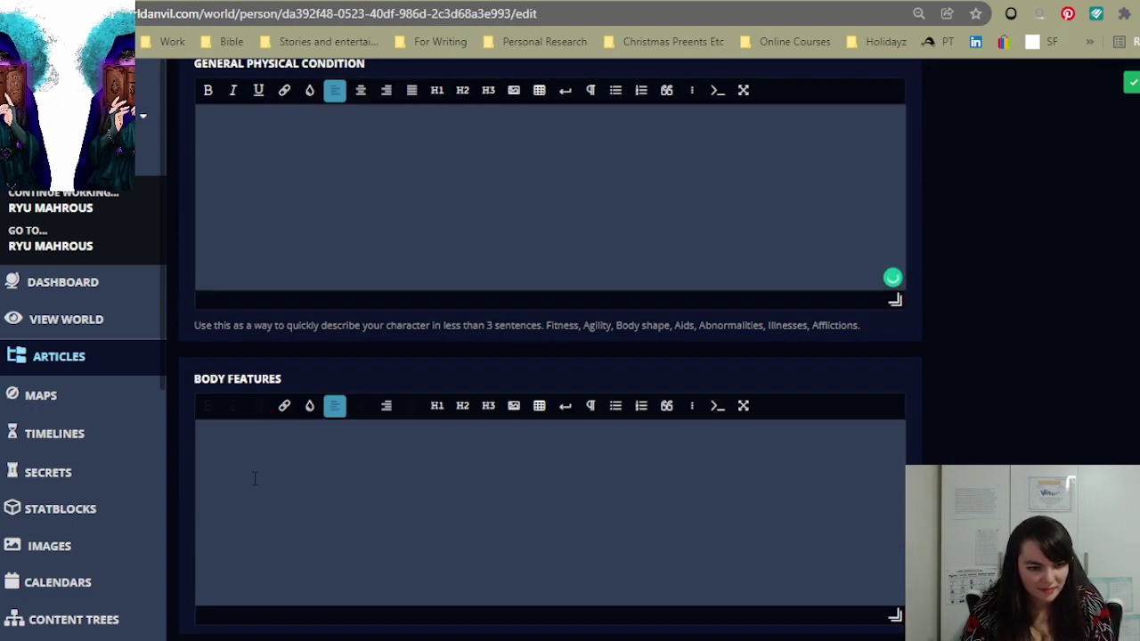
{"action": "left_click", "coordinate": [229, 448]}
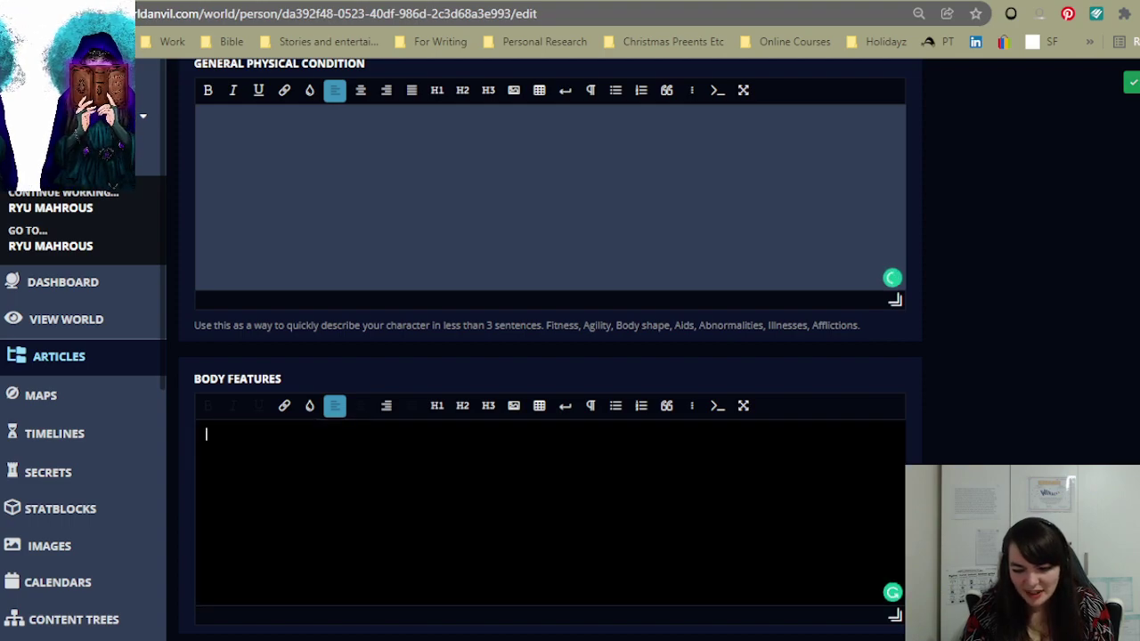
{"action": "scroll", "coordinate": [550, 349], "scroll_direction": "up", "scroll_amount": 1}
{"action": "left_click", "coordinate": [483, 326]}
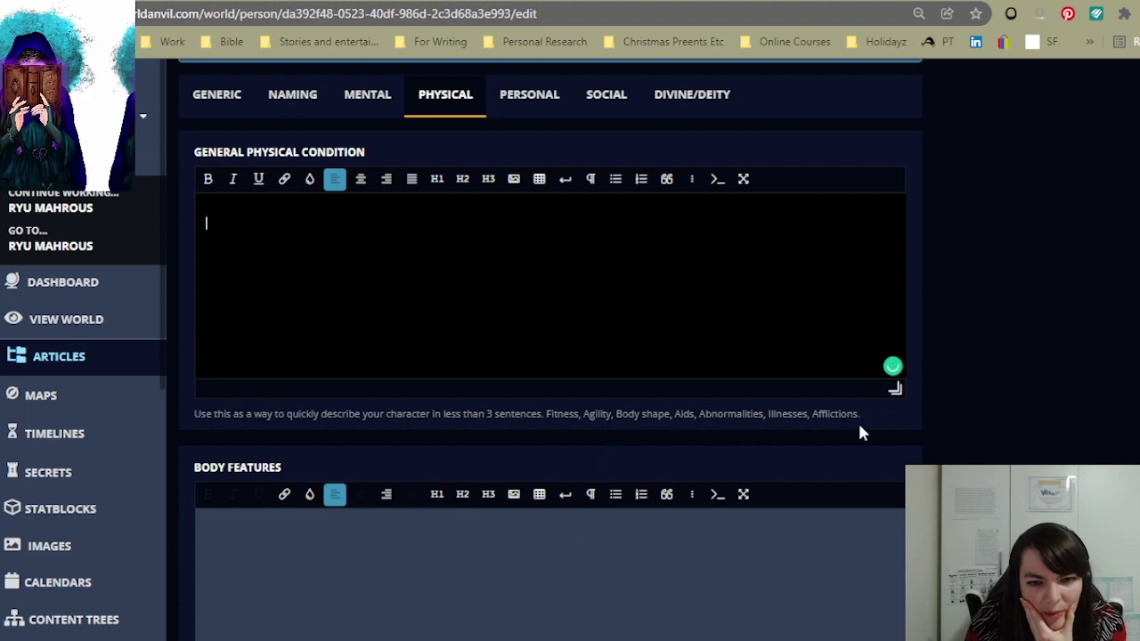
{"action": "scroll", "coordinate": [956, 436], "scroll_direction": "down", "scroll_amount": 4}
{"action": "scroll", "coordinate": [959, 436], "scroll_direction": "down", "scroll_amount": 3}
{"action": "scroll", "coordinate": [959, 436], "scroll_direction": "up", "scroll_amount": 7}
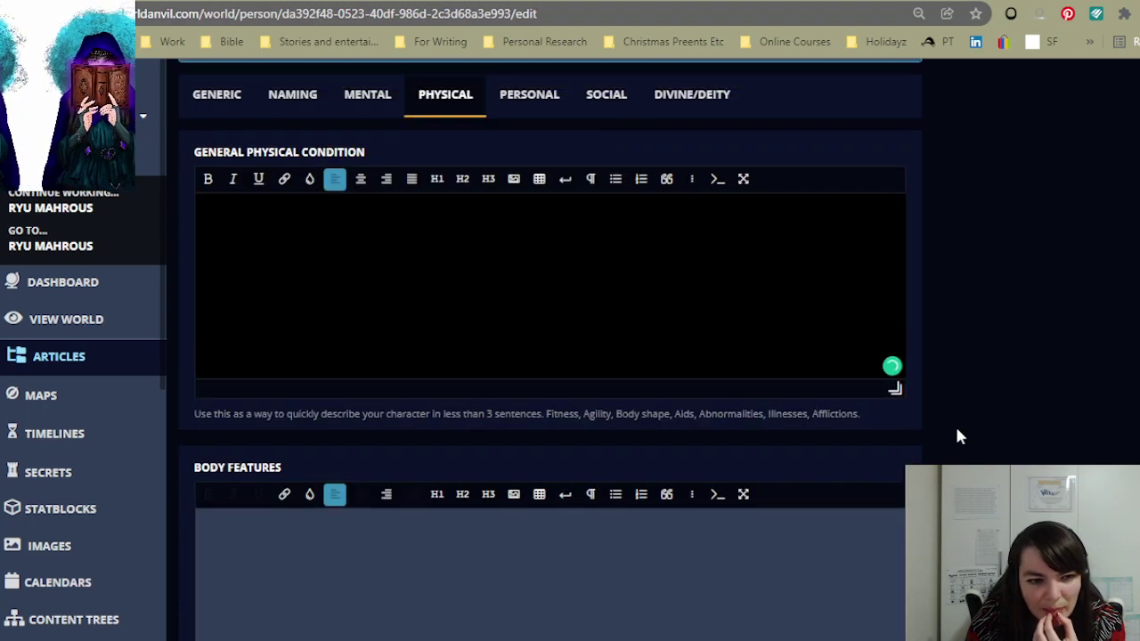
{"action": "scroll", "coordinate": [959, 436], "scroll_direction": "up", "scroll_amount": 1}
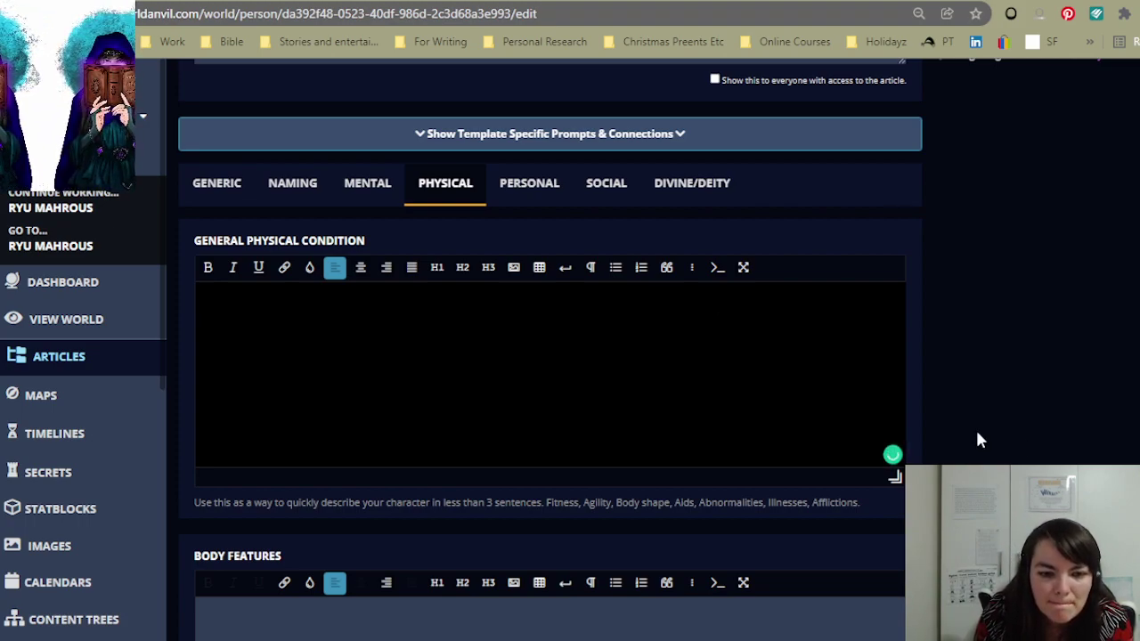
- Start the Physical Quirks description with the text "Berserker mode -"
{"action": "scroll", "coordinate": [1035, 424], "scroll_direction": "down", "scroll_amount": 9}
{"action": "scroll", "coordinate": [1036, 425], "scroll_direction": "down", "scroll_amount": 7}
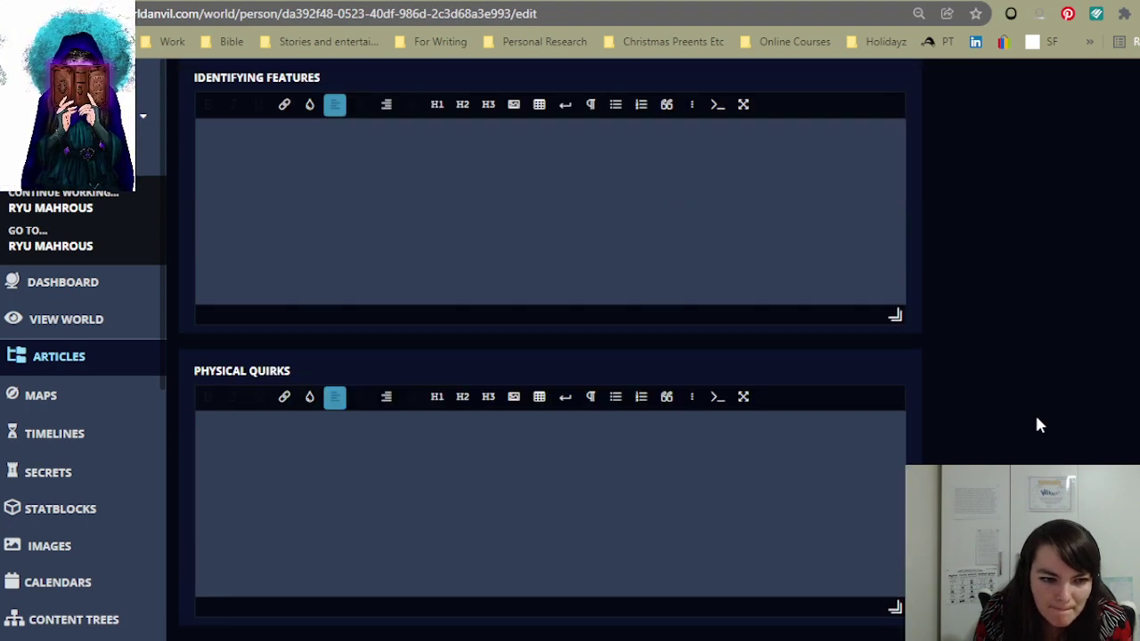
{"action": "scroll", "coordinate": [1035, 425], "scroll_direction": "up", "scroll_amount": 5}
{"action": "scroll", "coordinate": [544, 356], "scroll_direction": "up", "scroll_amount": 4}
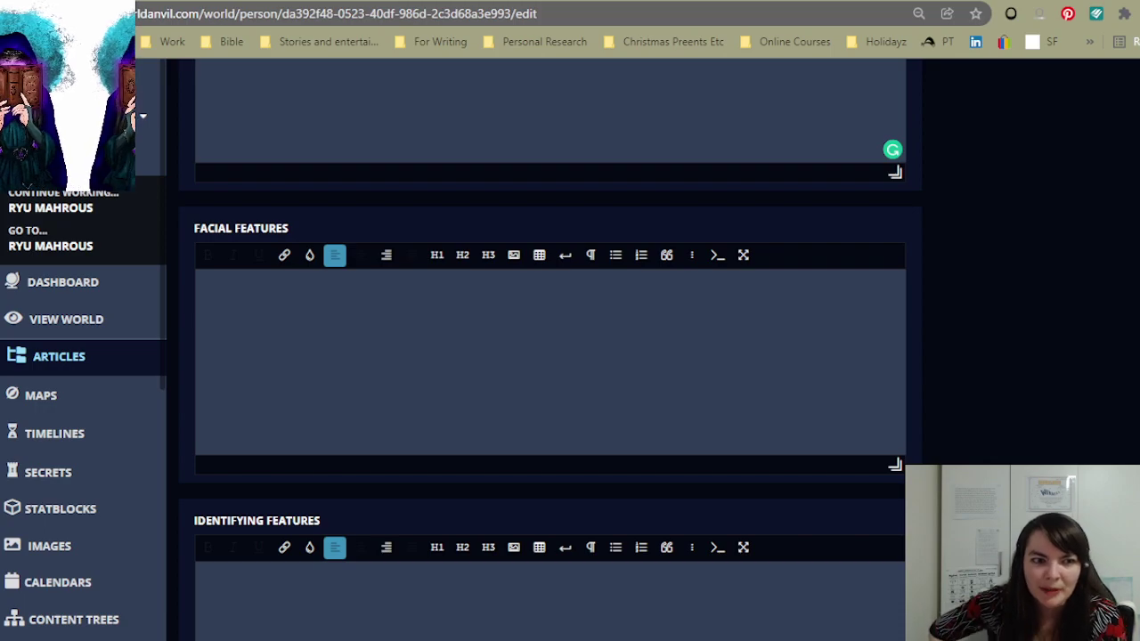
{"action": "scroll", "coordinate": [981, 414], "scroll_direction": "down", "scroll_amount": 7}
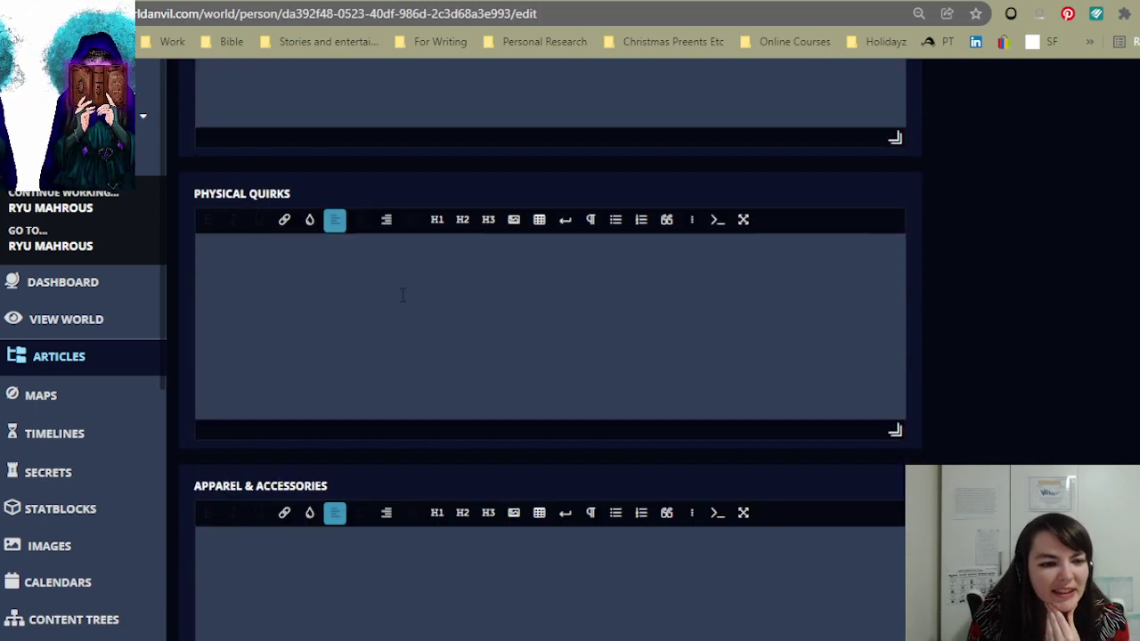
{"action": "left_click", "coordinate": [403, 295]}
{"action": "type", "text": "Berserker"}
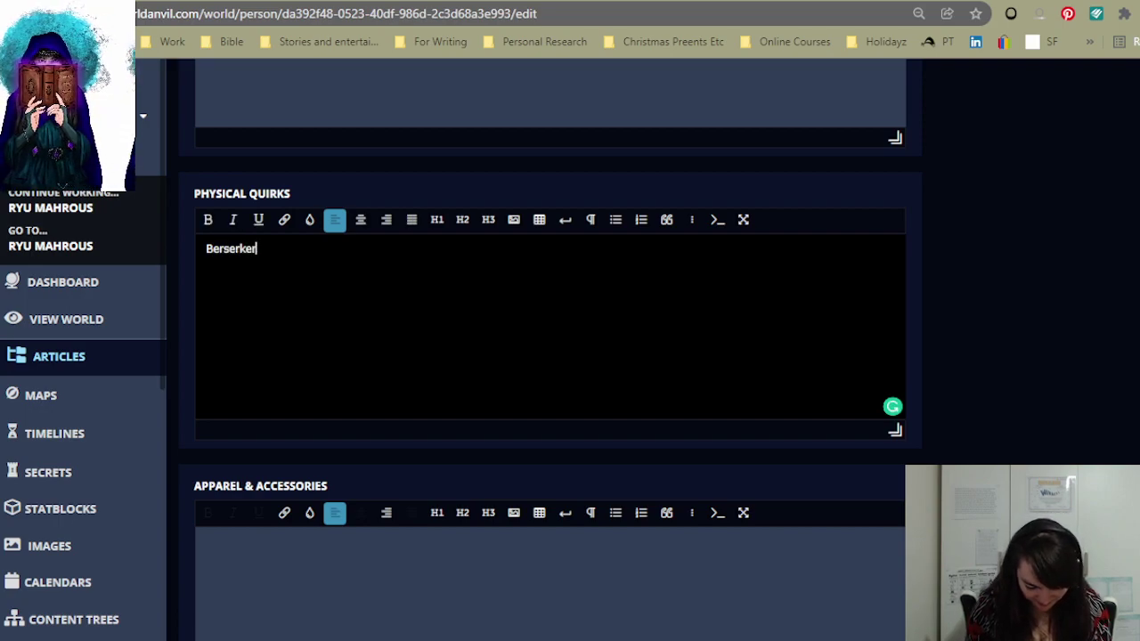
{"action": "type", "text": " mode -"}
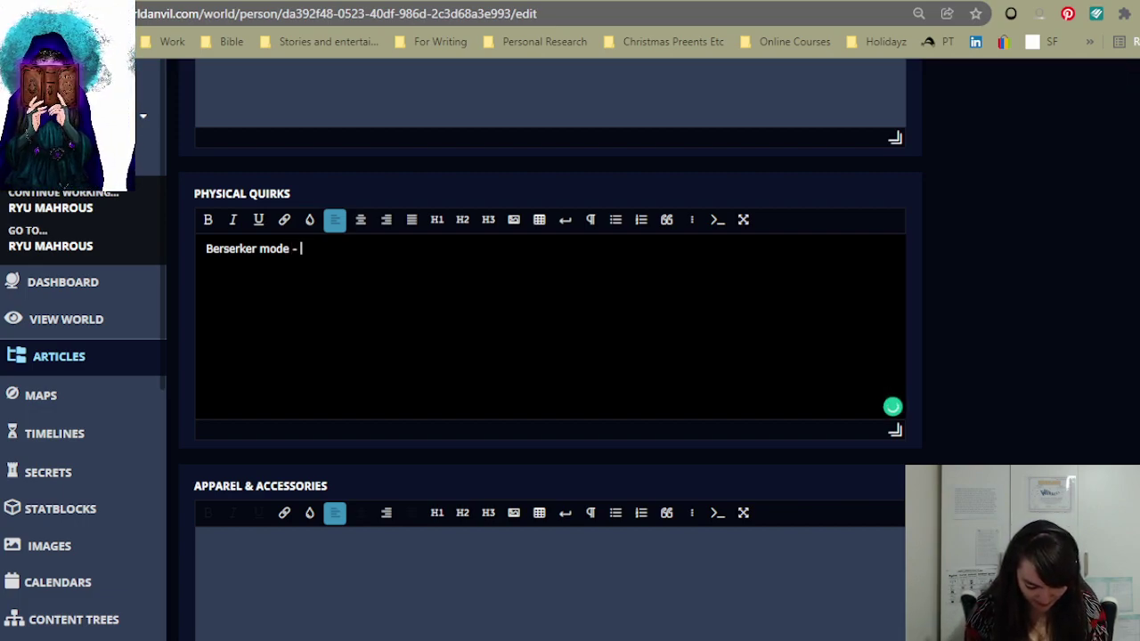
{"action": "type", "text": "Will highlight "}
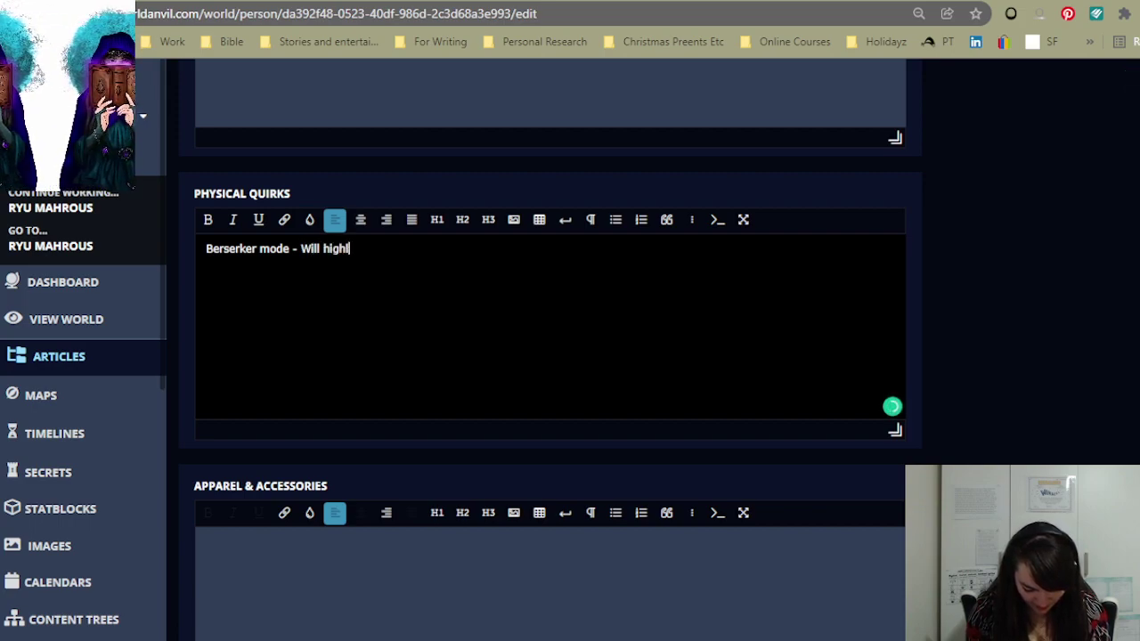
{"action": "type", "text": "streng"}
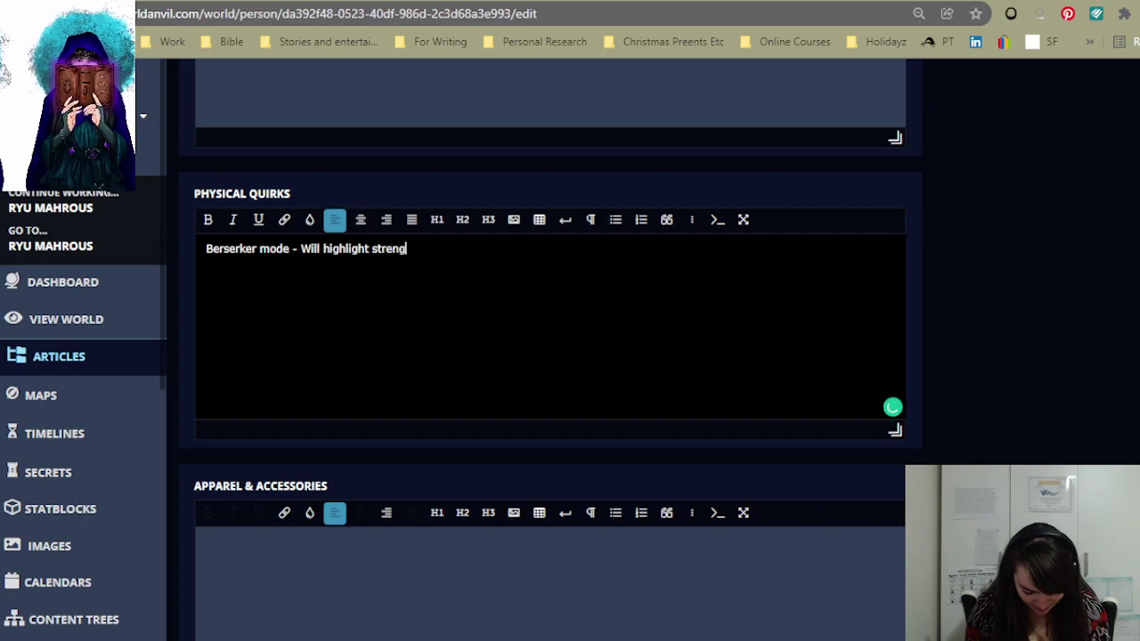
{"action": "type", "text": "th areas o"}
{"action": "key", "text": "BackSpace"}
{"action": "key", "text": "BackSpace"}
{"action": "key", "text": "BackSpace"}
{"action": "key", "text": "BackSpace"}
{"action": "key", "text": "BackSpace"}
{"action": "key", "text": "BackSpace"}
{"action": "key", "text": "BackSpace"}
{"action": "key", "text": "BackSpace"}
{"action": "key", "text": "BackSpace"}
{"action": "key", "text": "BackSpace"}
{"action": "key", "text": "BackSpace"}
{"action": "key", "text": "BackSpace"}
{"action": "key", "text": "BackSpace"}
{"action": "key", "text": "BackSpace"}
{"action": "key", "text": "BackSpace"}
{"action": "key", "text": "BackSpace"}
{"action": "key", "text": "BackSpace"}
{"action": "key", "text": "BackSpace"}
{"action": "key", "text": "BackSpace"}
{"action": "key", "text": "BackSpace"}
{"action": "key", "text": "BackSpace"}
{"action": "key", "text": "BackSpace"}
{"action": "key", "text": "BackSpace"}
{"action": "key", "text": "BackSpace"}
- Continue the Berserker mode entry with "in human form, his magic will wrap around him"
{"action": "type", "text": "in human form, his "}
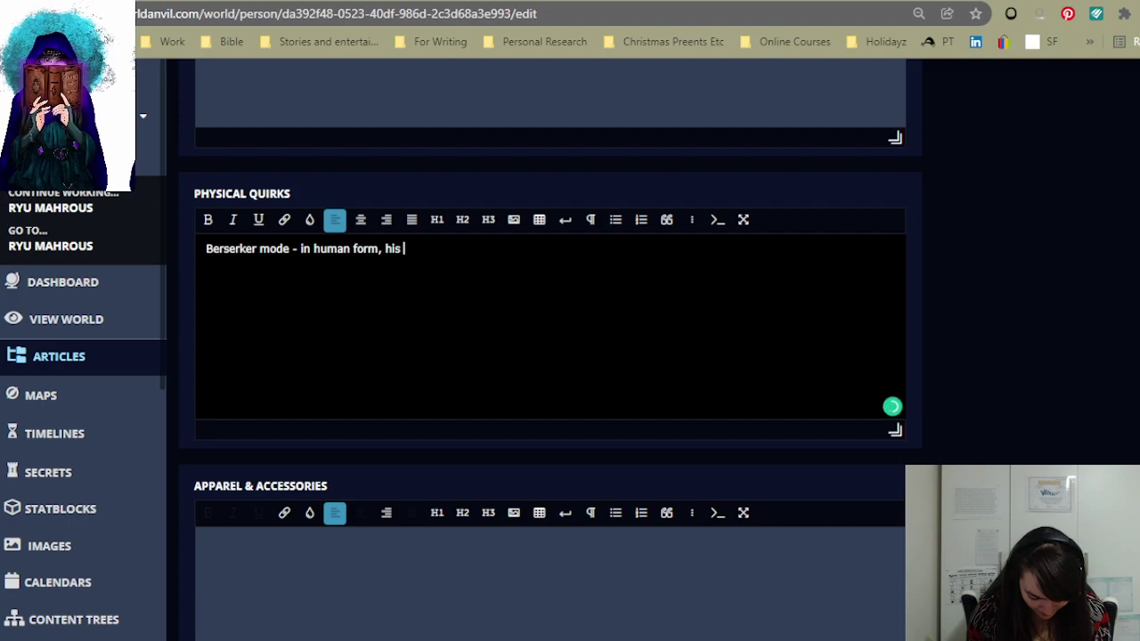
{"action": "type", "text": "magic wil"}
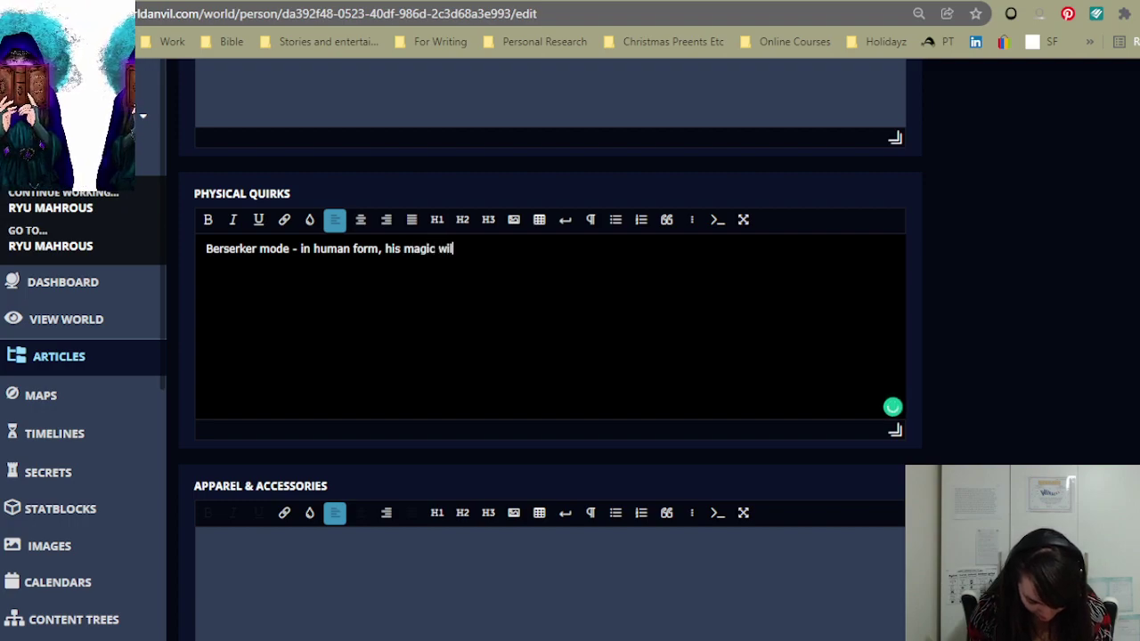
{"action": "type", "text": "l wrap arou"}
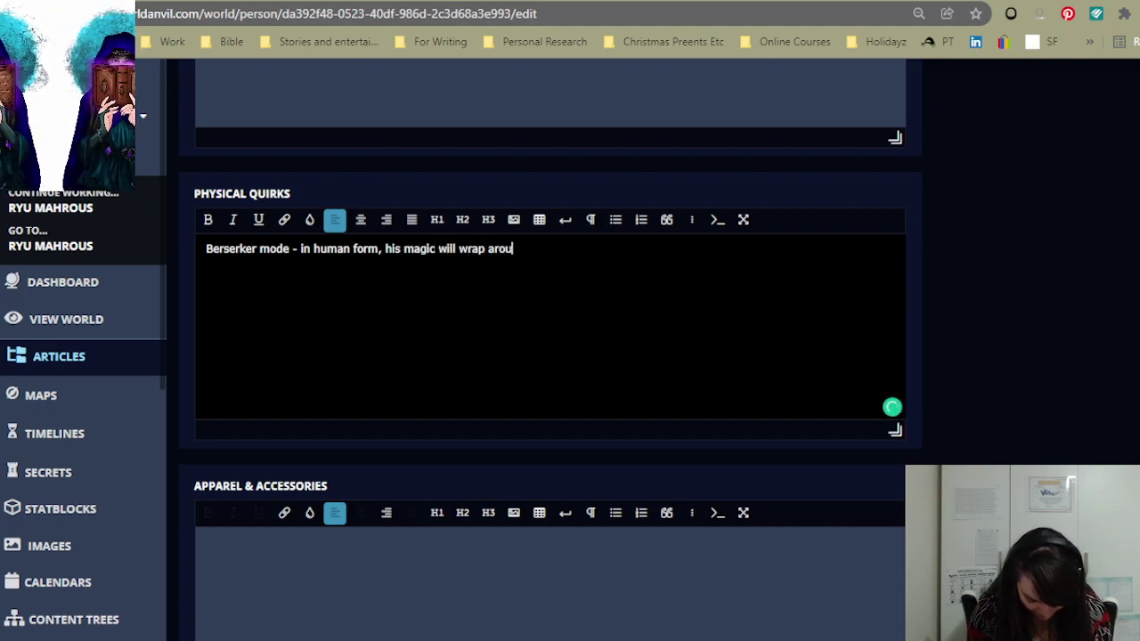
{"action": "type", "text": "nd him "}
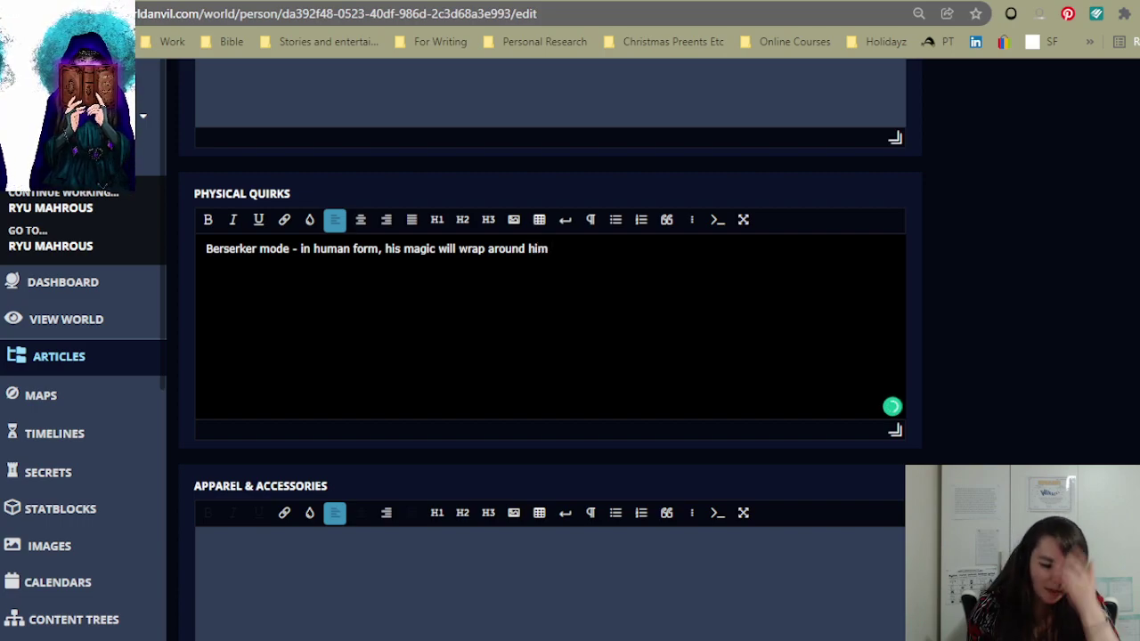
- Extend the Berserker mode sentence with "and some of his Dragon-kin attributes will appear"
{"action": "type", "text": "and"}
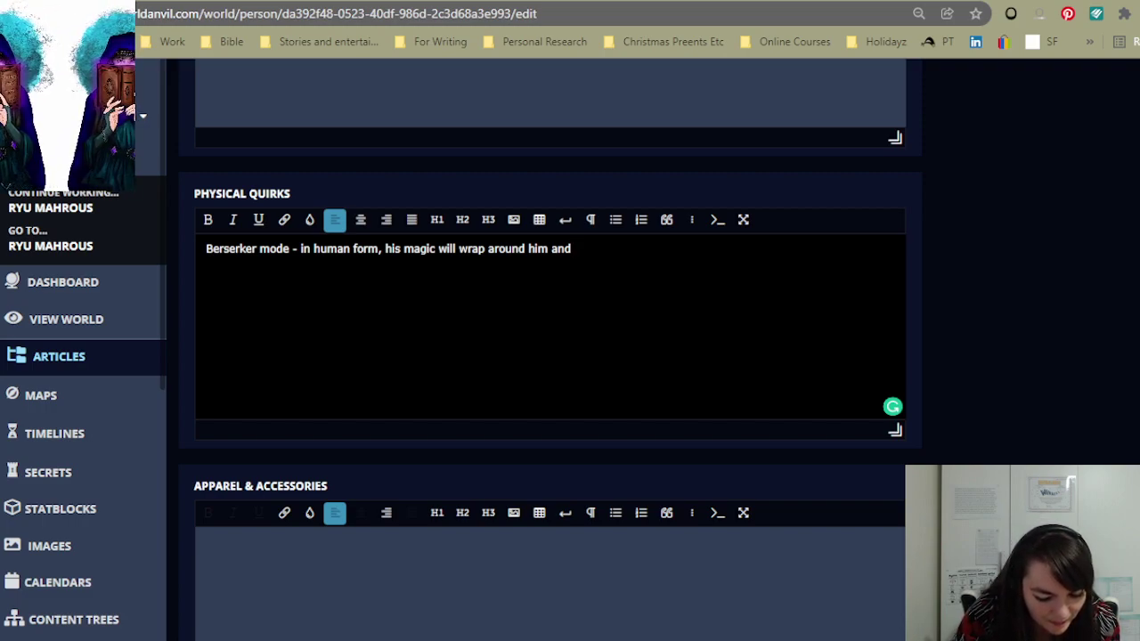
{"action": "type", "text": "some of "}
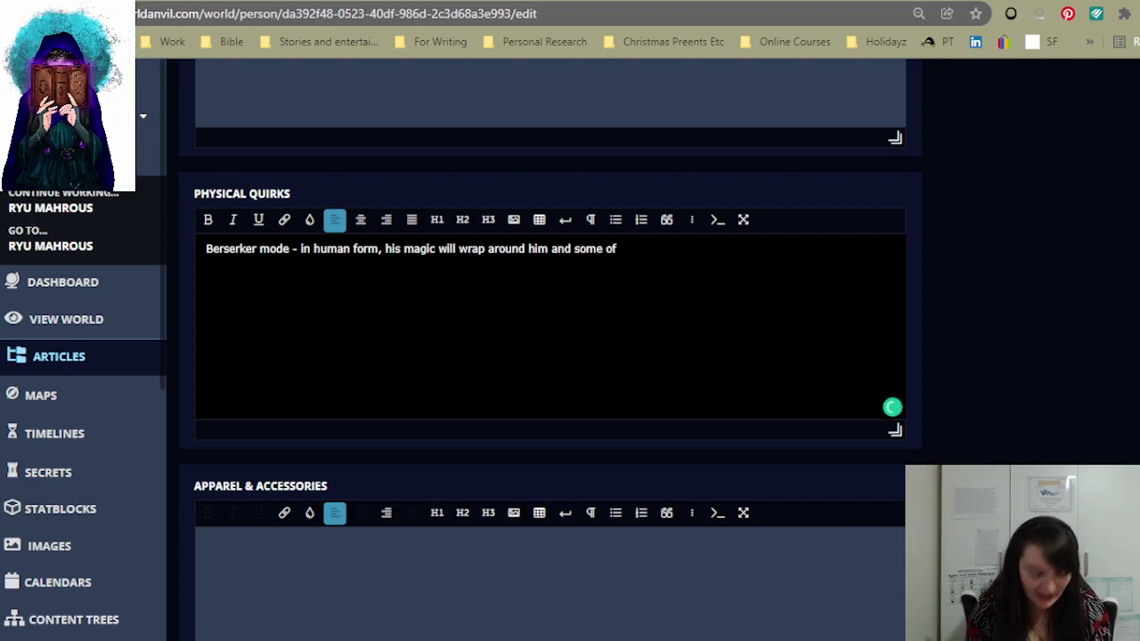
{"action": "type", "text": "his "}
{"action": "type", "text": "D"}
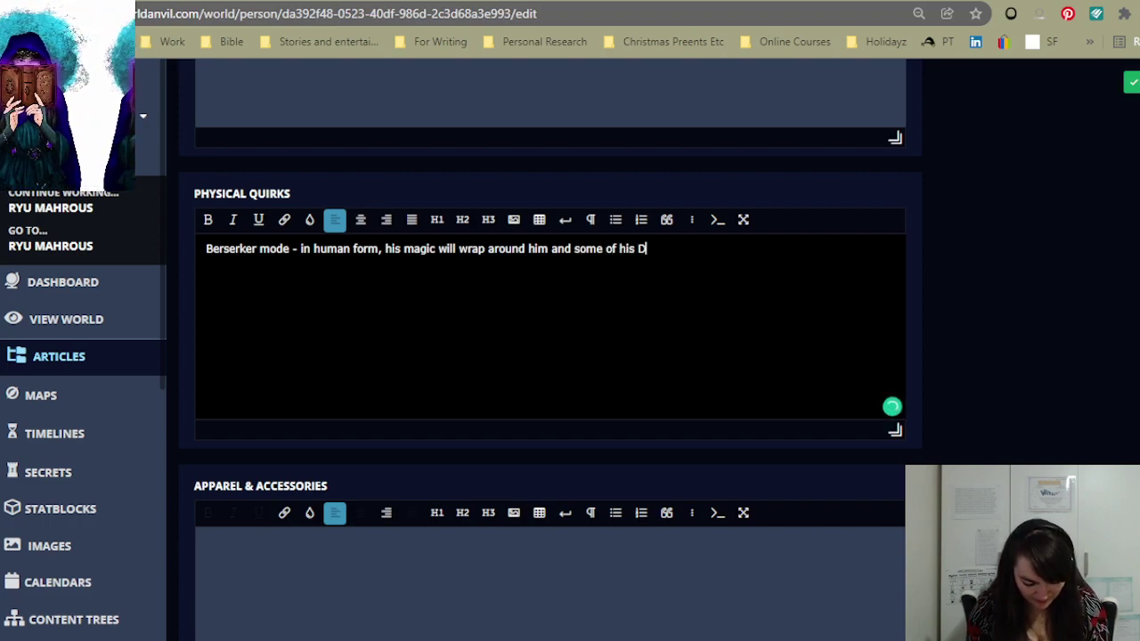
{"action": "type", "text": "ragon-"}
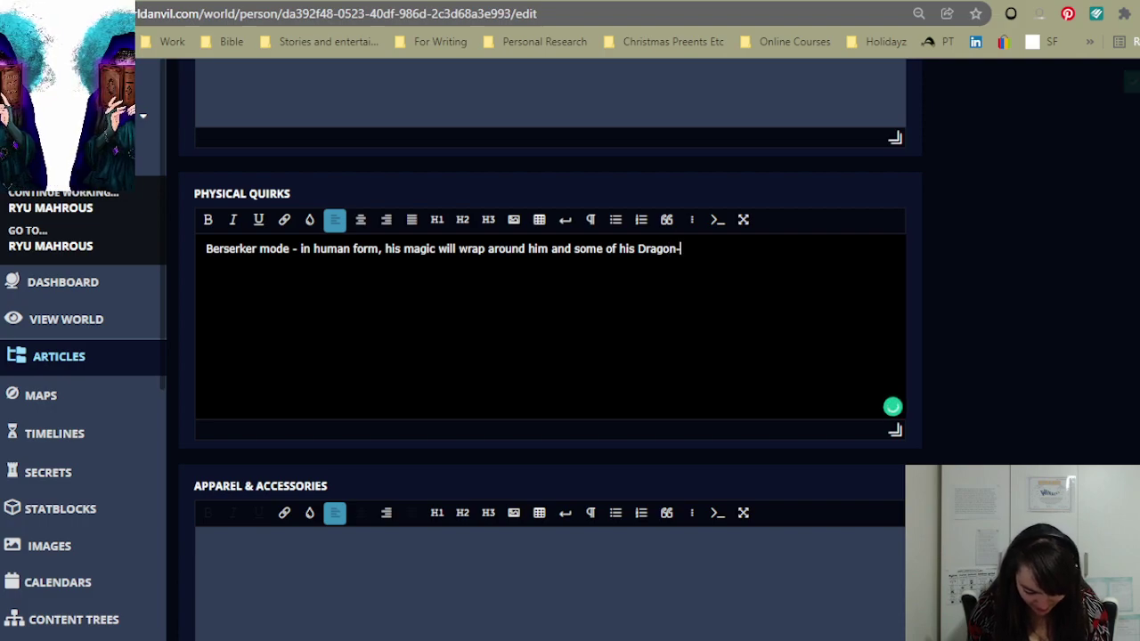
{"action": "type", "text": "kin attrub"}
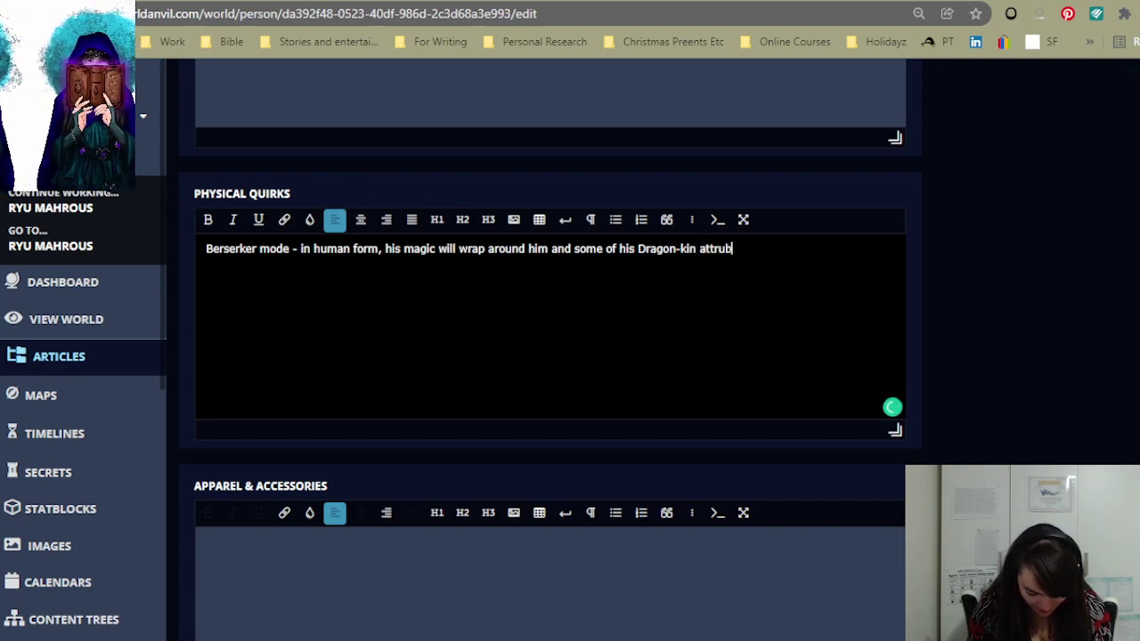
{"action": "type", "text": "ute"}
{"action": "key", "text": "BackSpace"}
{"action": "key", "text": "BackSpace"}
{"action": "key", "text": "BackSpace"}
{"action": "key", "text": "BackSpace"}
{"action": "key", "text": "BackSpace"}
{"action": "key", "text": "BackSpace"}
{"action": "type", "text": "ributes will app"}
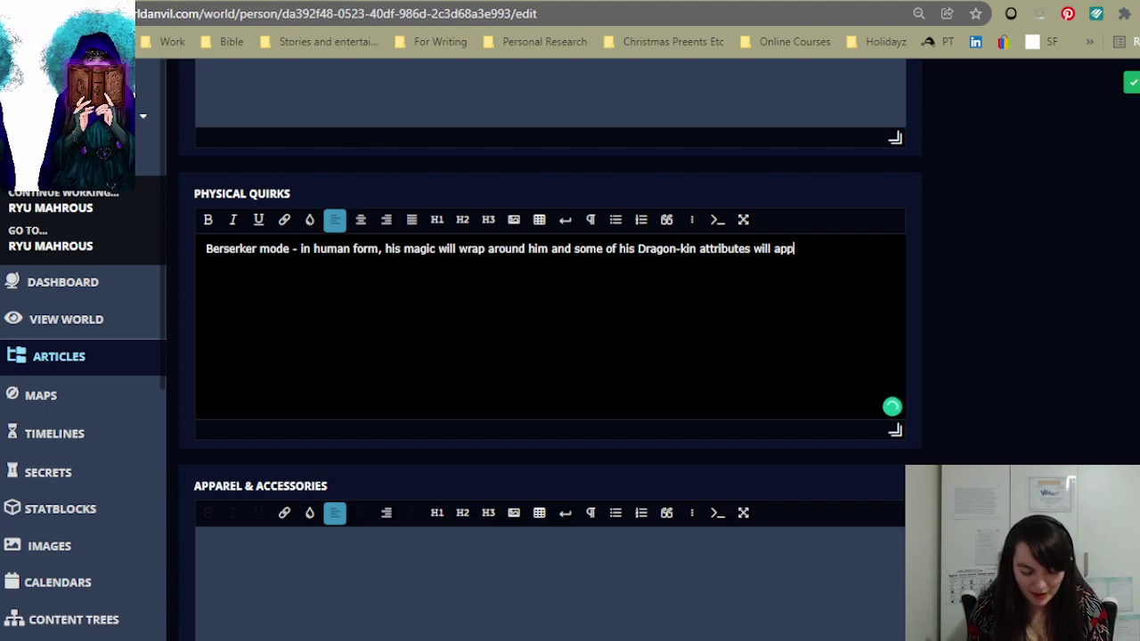
{"action": "type", "text": "ear"}
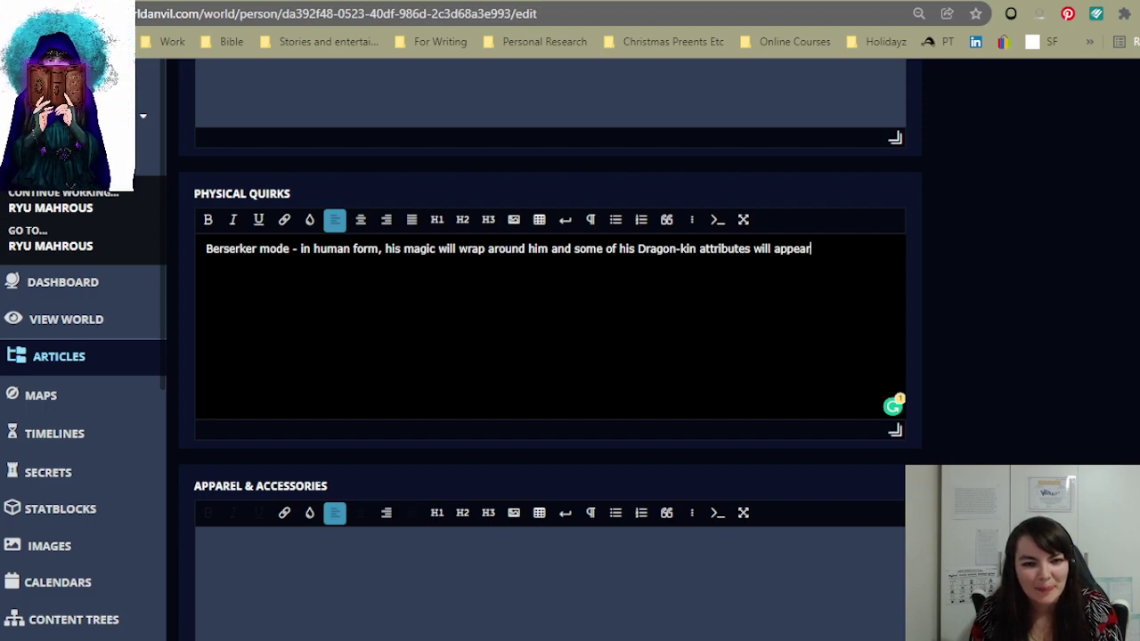
- End the Berserker mode sentence with "(morphed Human-Dragon form).", correcting the spelling of "Dragon"
{"action": "type", "text": "("}
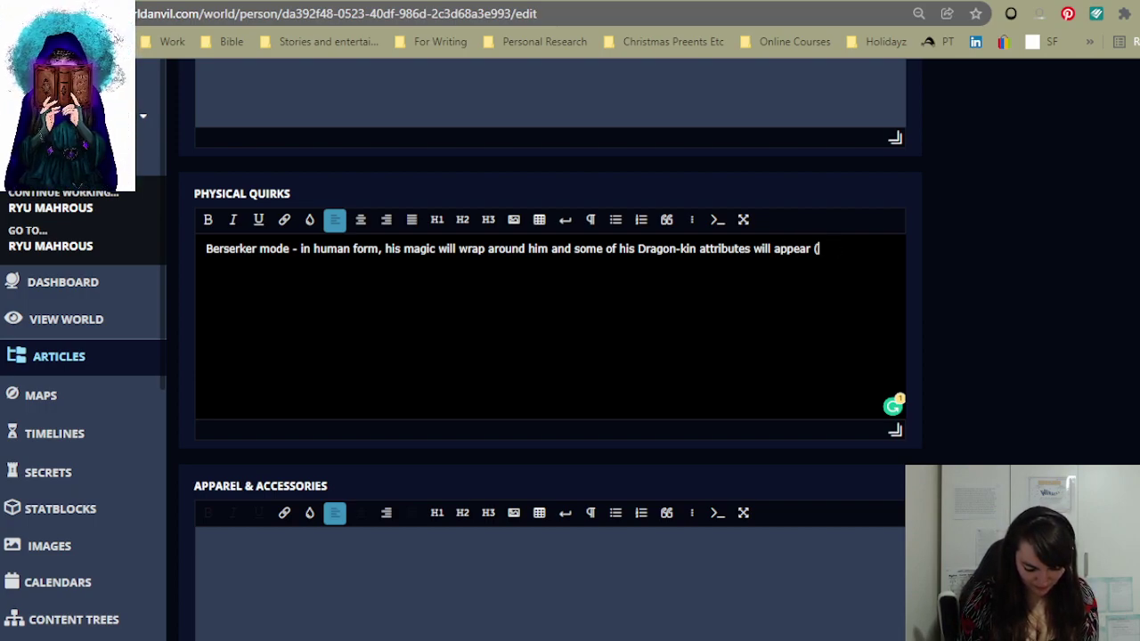
{"action": "type", "text": "mo"}
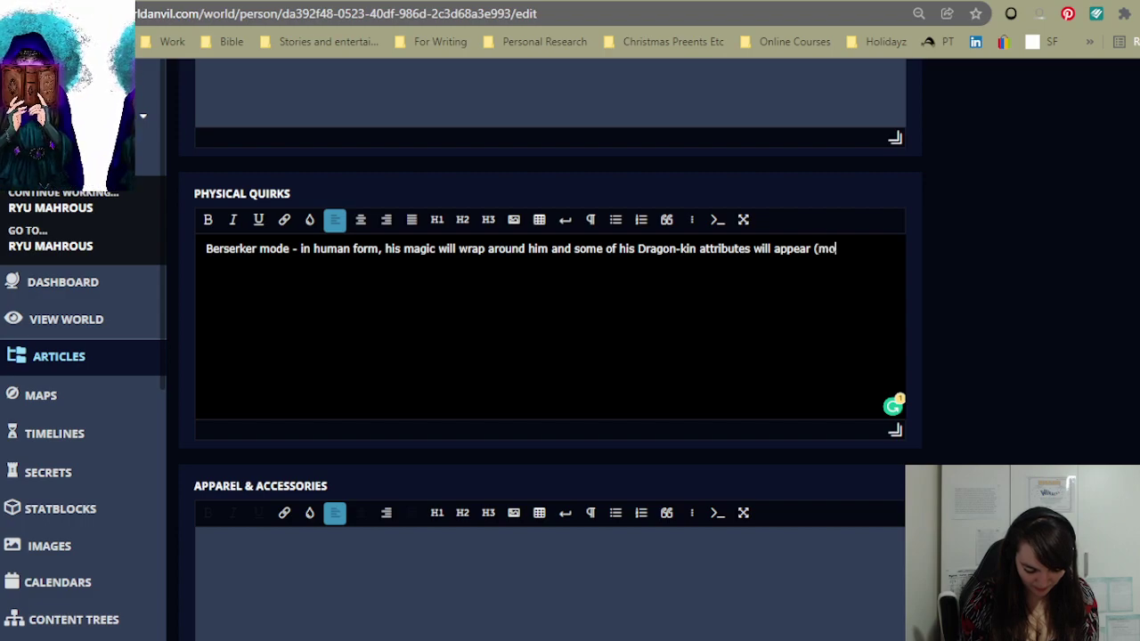
{"action": "type", "text": "rphed Hu"}
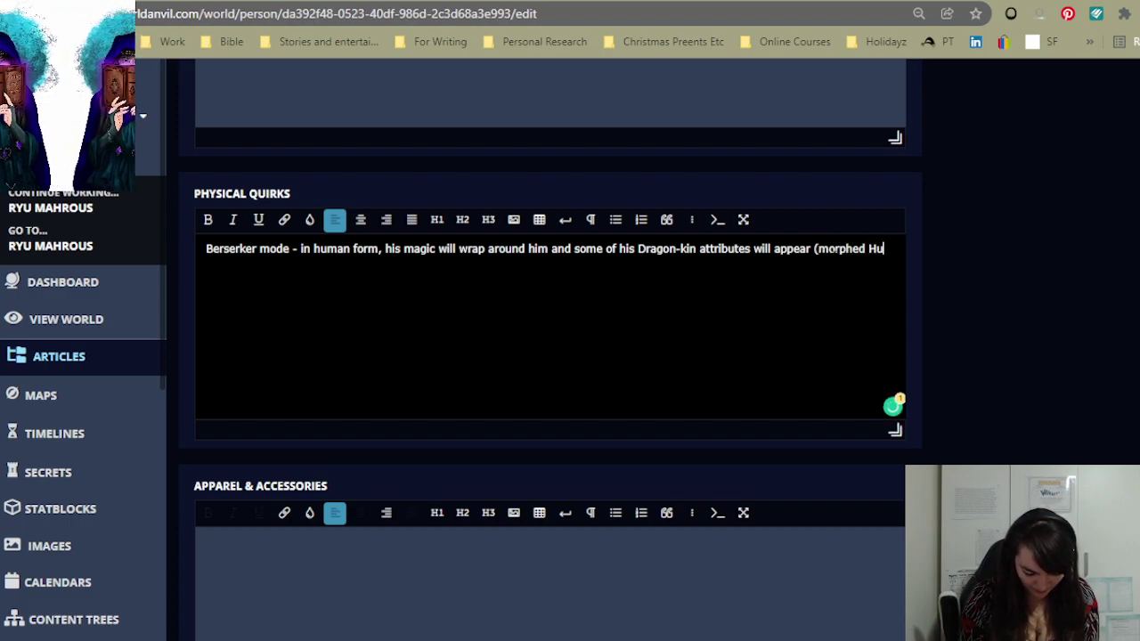
{"action": "type", "text": "man-Dragoin form"}
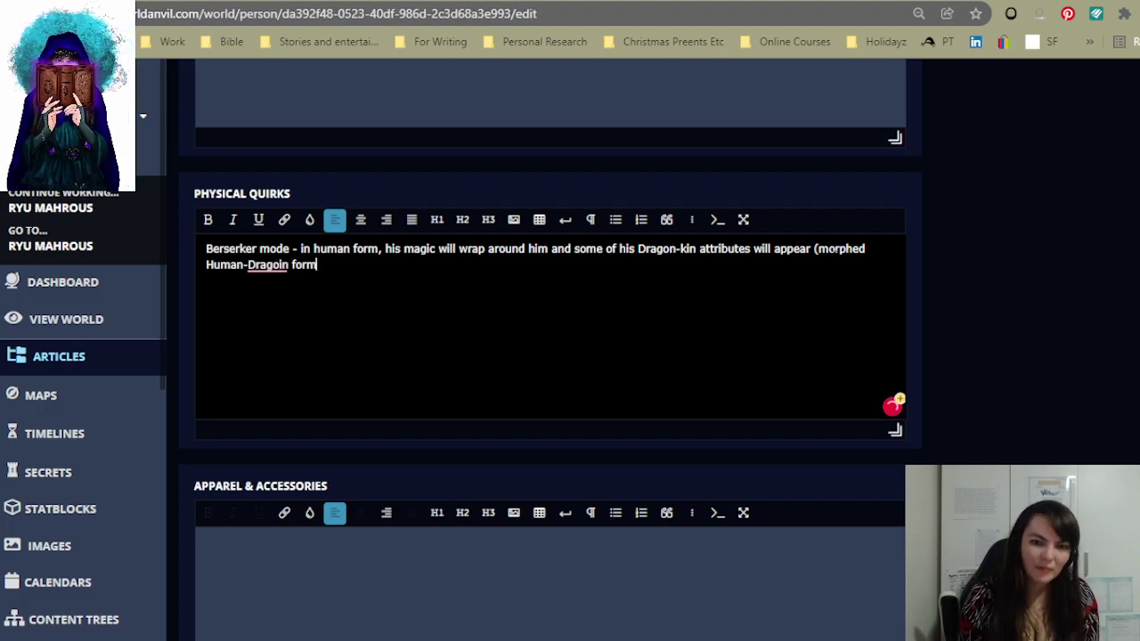
{"action": "type", "text": ")"}
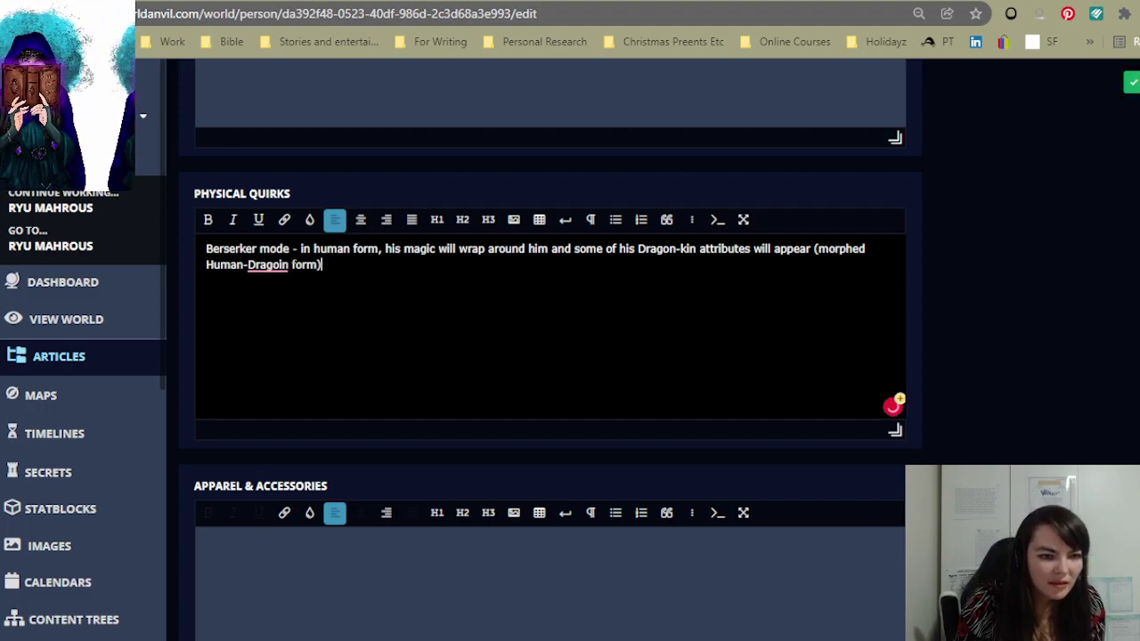
{"action": "mouse_move", "coordinate": [267, 264]}
{"action": "left_click", "coordinate": [285, 295]}
{"action": "left_click", "coordinate": [319, 265]}
{"action": "type", "text": "."}
- On a new line, write "The magic wrapped around him will be an orange colour (from Human and Beast-kin magics), however the"
{"action": "key", "text": "Return"}
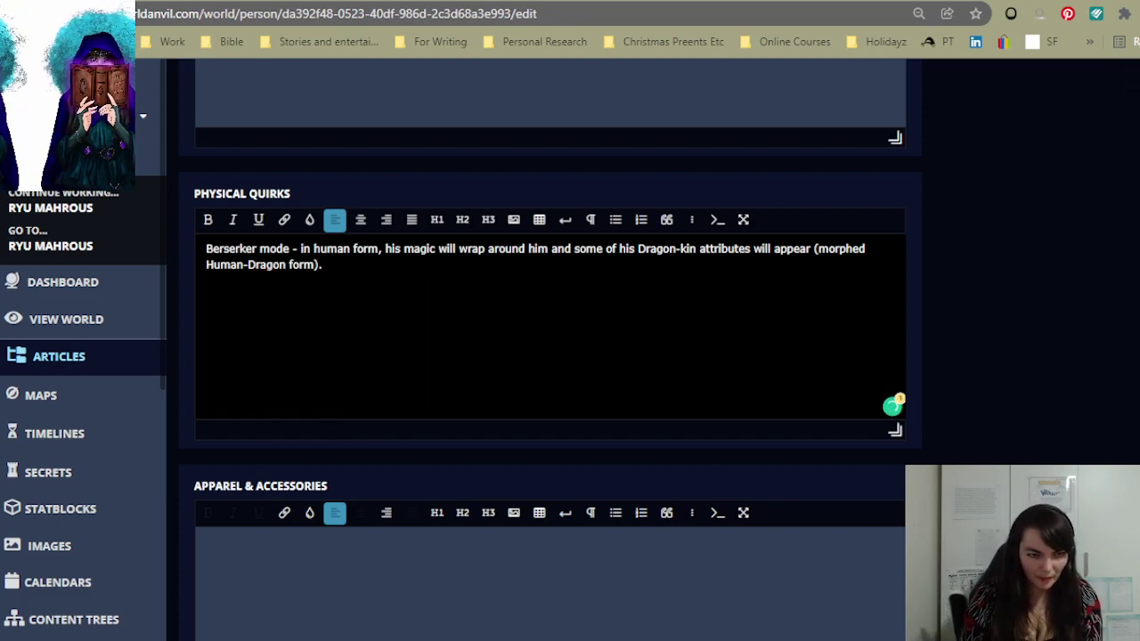
{"action": "type", "text": "The ma"}
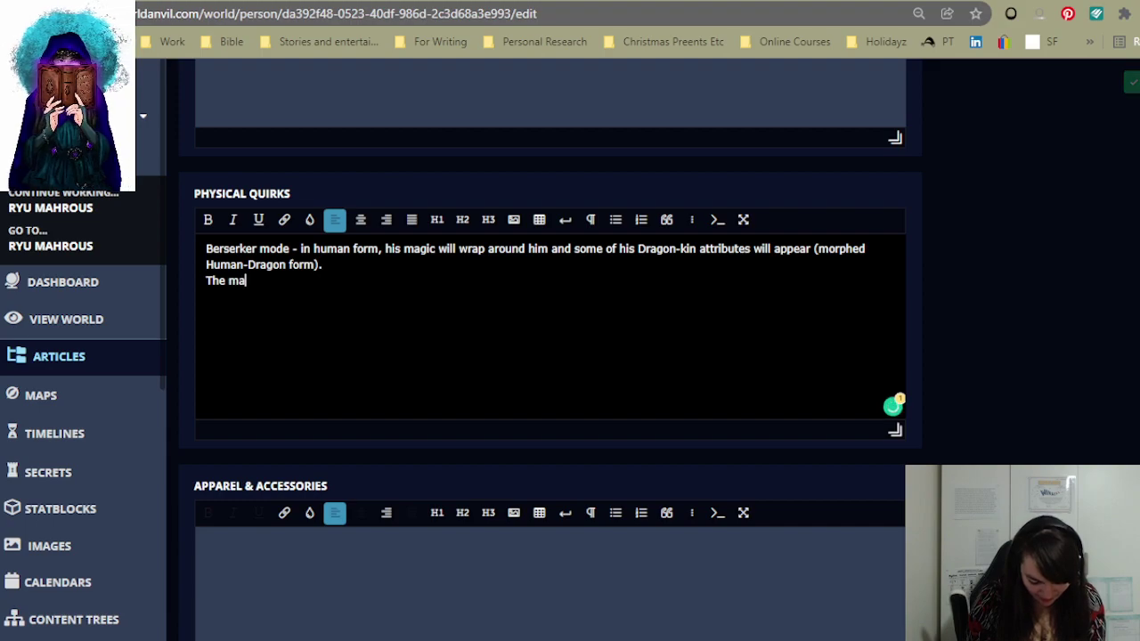
{"action": "type", "text": "gic wrapped ar"}
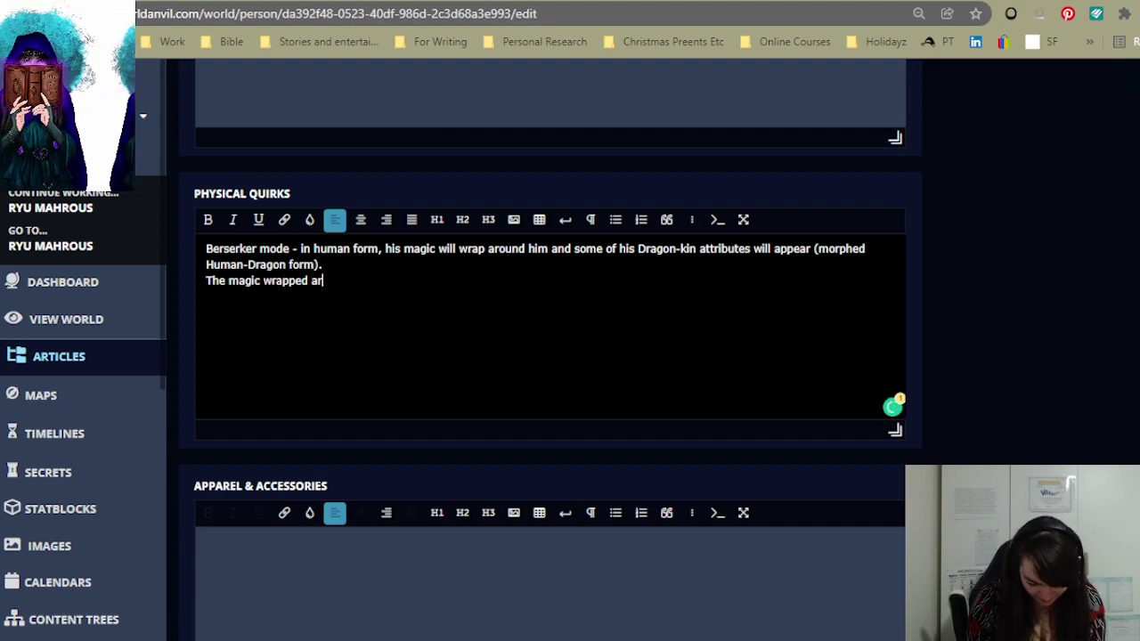
{"action": "type", "text": "ound him wi"}
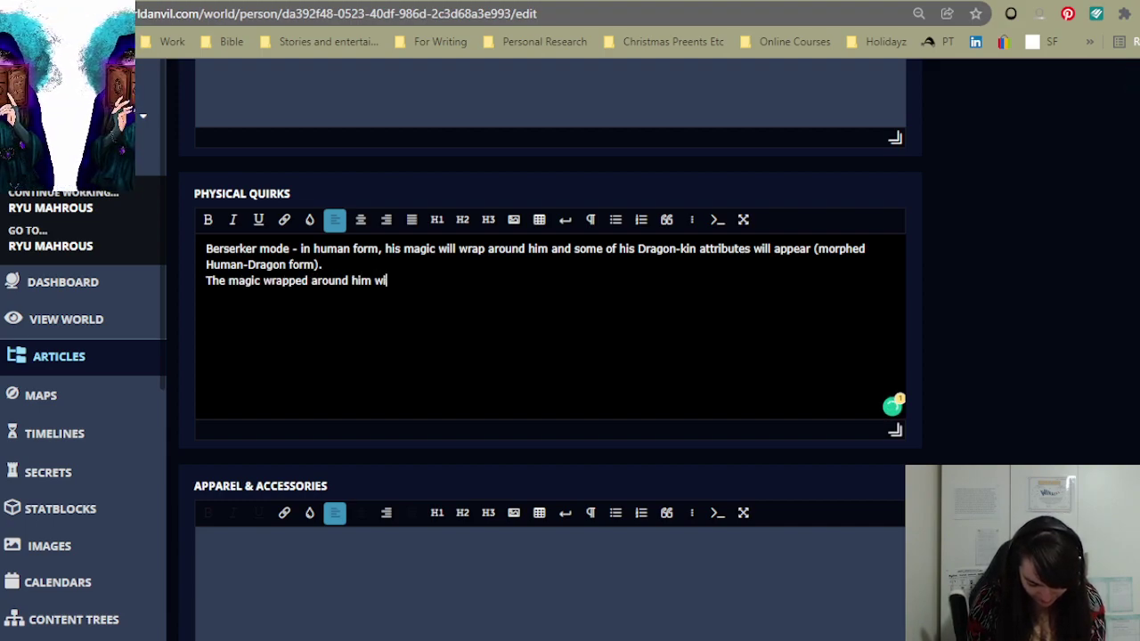
{"action": "type", "text": "ll be "}
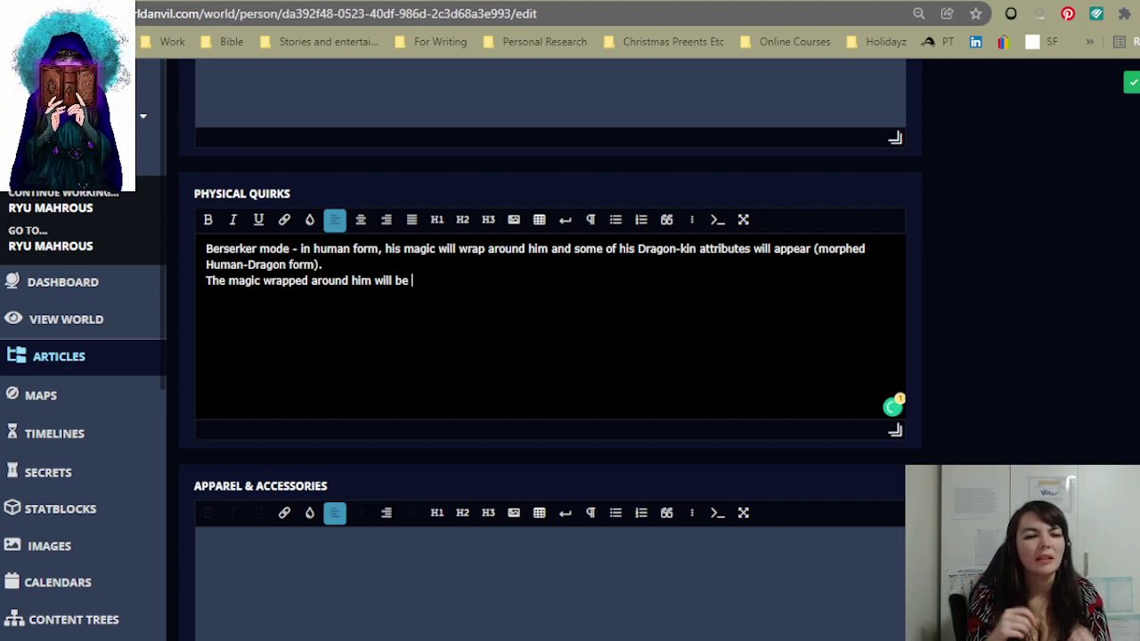
{"action": "type", "text": "an orange colour (from Human and Dr"}
{"action": "key", "text": "BackSpace"}
{"action": "key", "text": "BackSpace"}
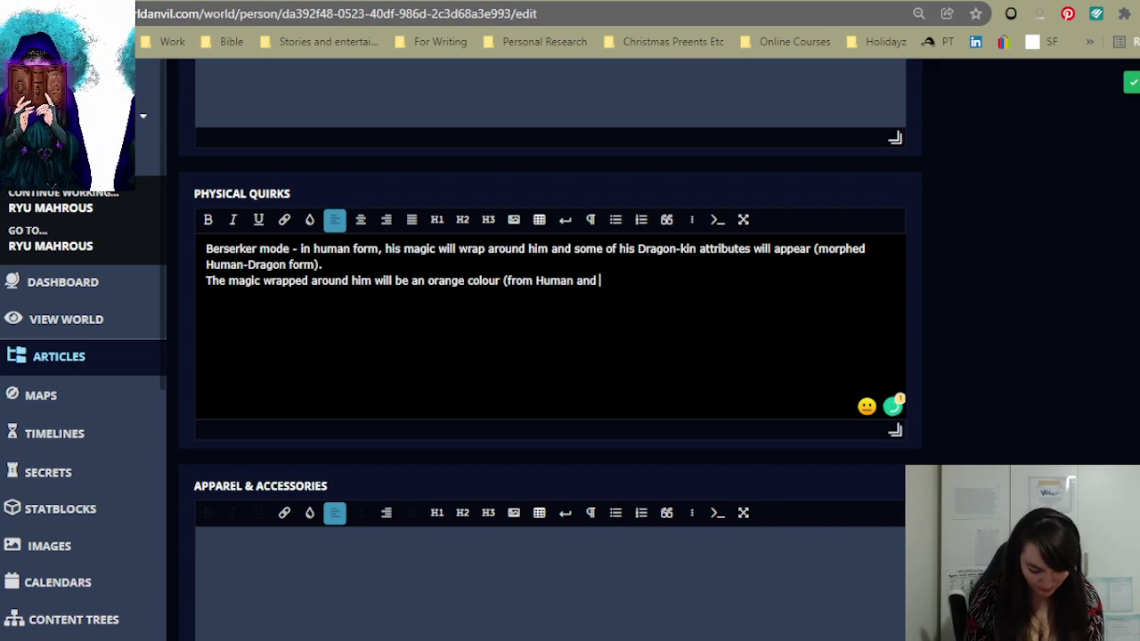
{"action": "type", "text": "Beast"}
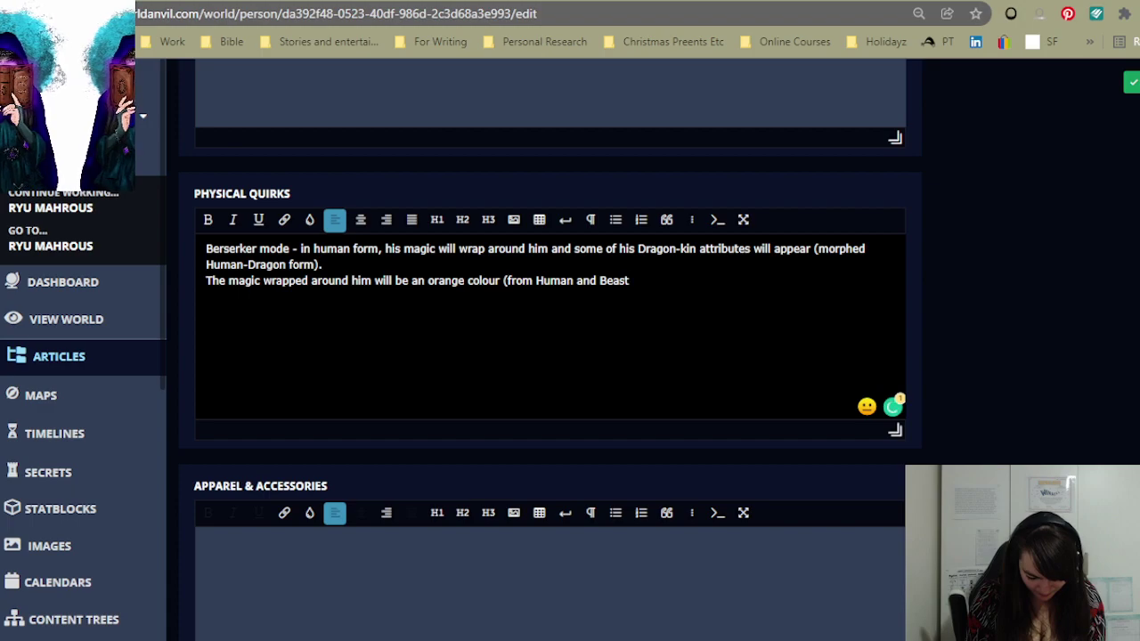
{"action": "type", "text": "-kin ma"}
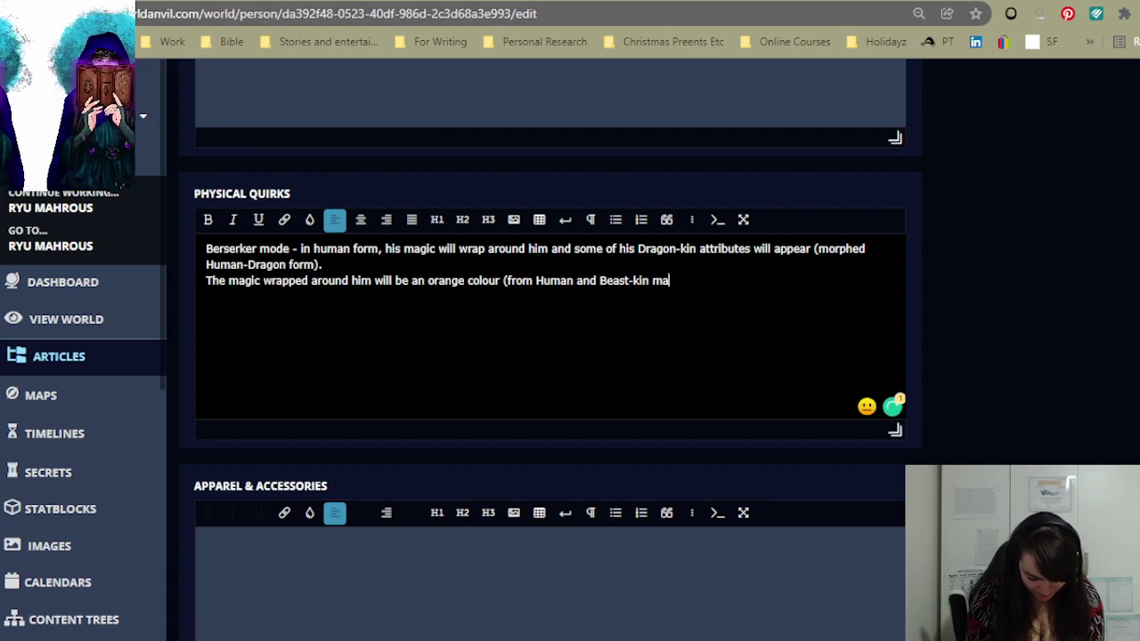
{"action": "type", "text": "gics"}
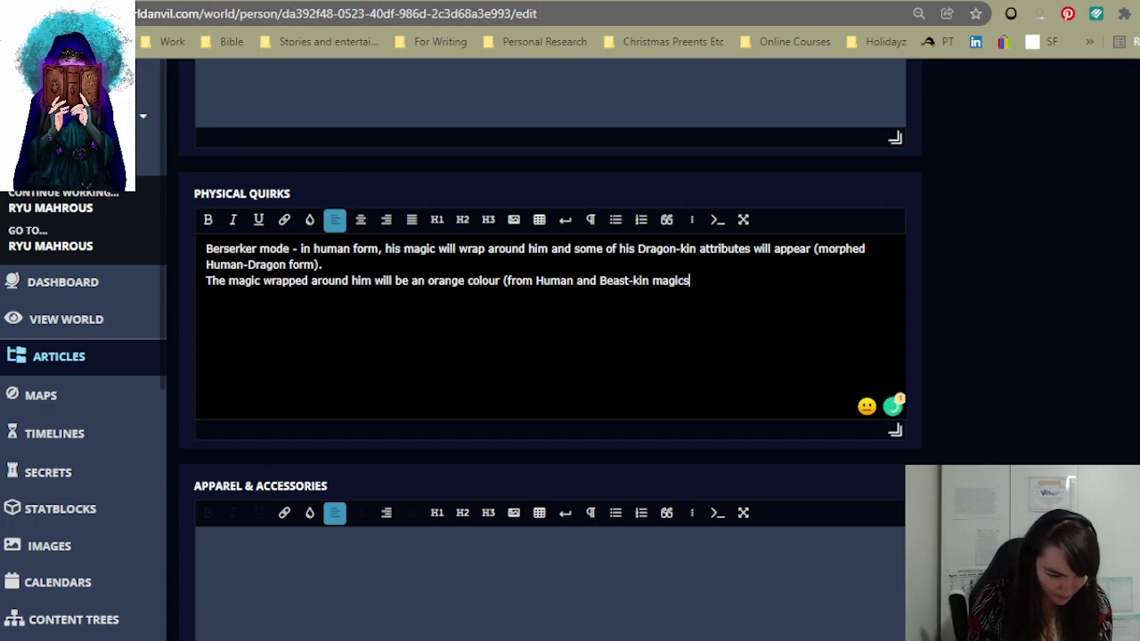
{"action": "type", "text": "),"}
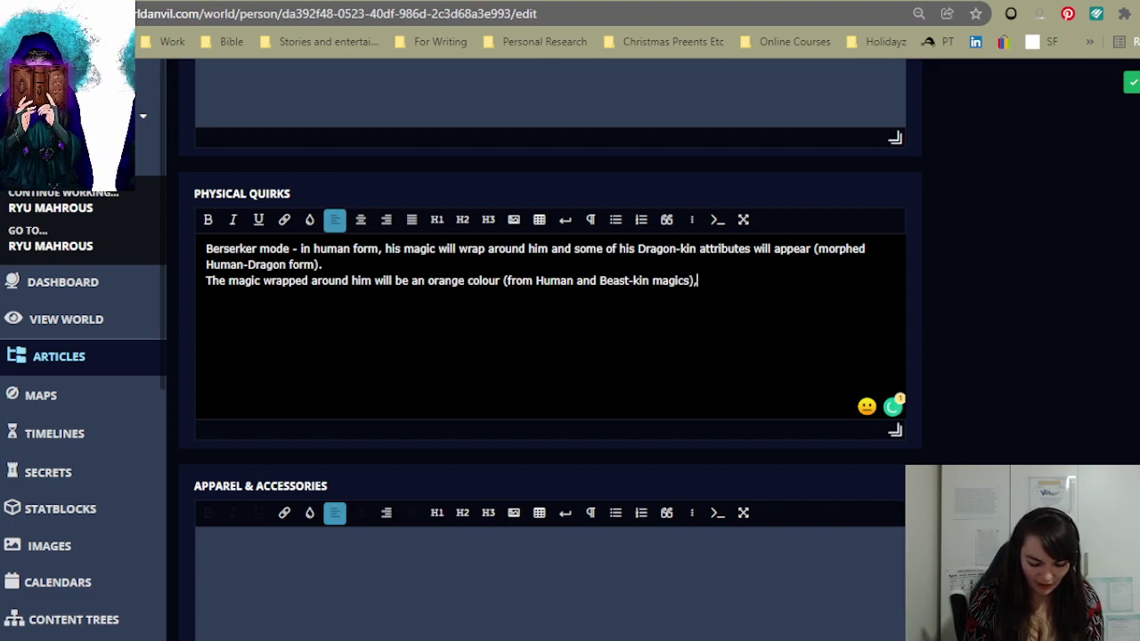
{"action": "type", "text": " however the"}
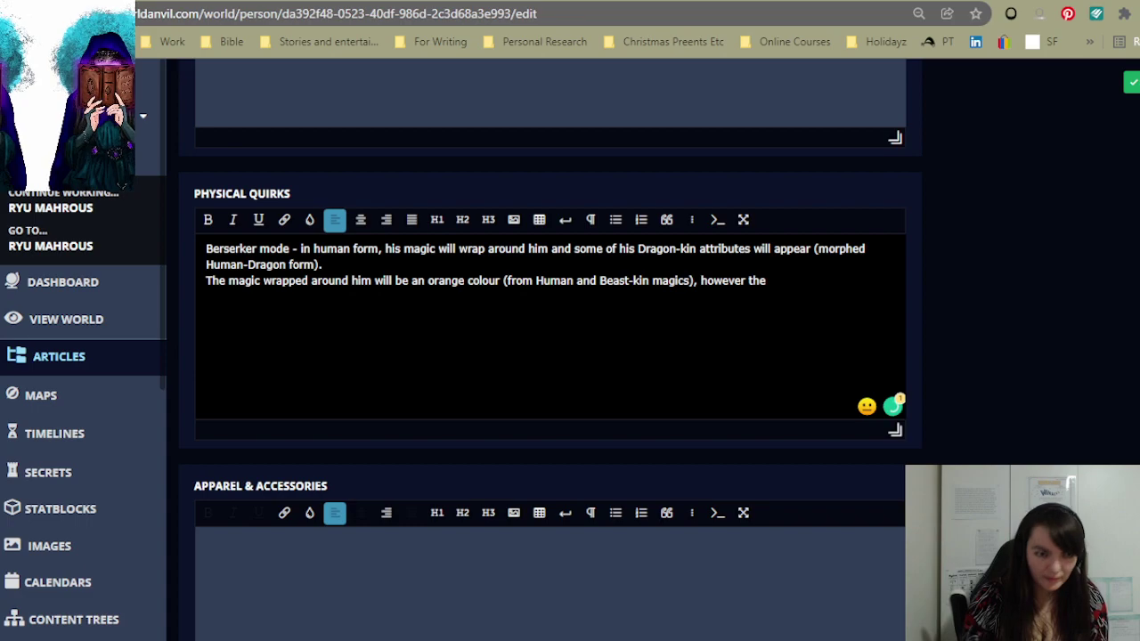
- After "(morphed Human-Dragon form).", add "At the current moment, he is not in control of himself when this mode activates.", fixing the flagged spacing and comma
{"action": "key", "text": "Home"}
{"action": "key", "text": "Left"}
{"action": "type", "text": "At the current moment he is not inc"}
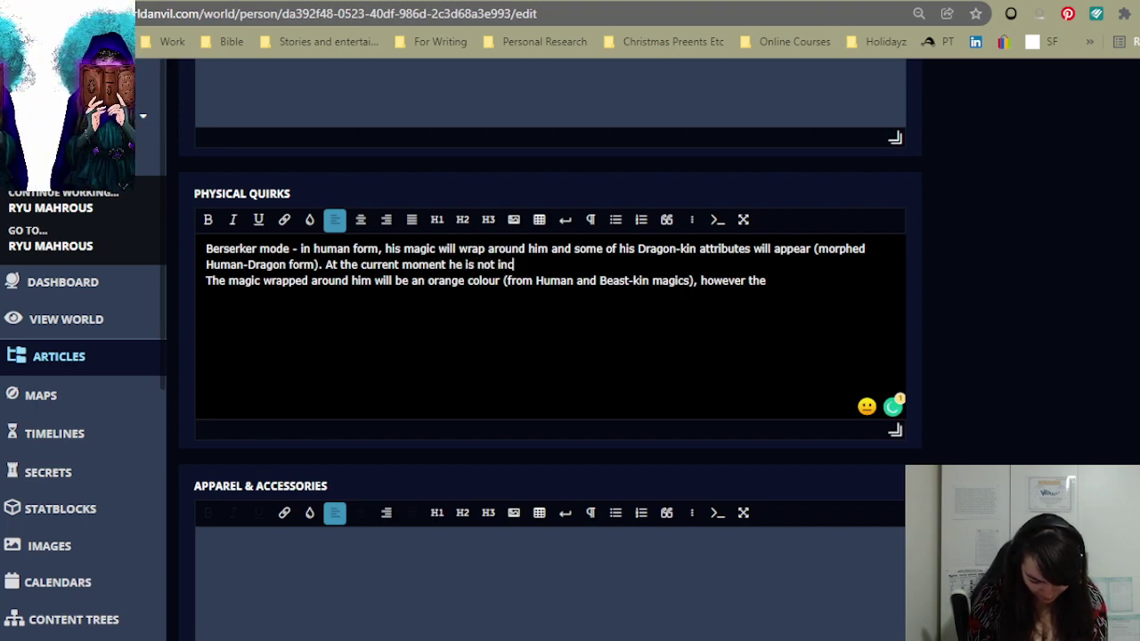
{"action": "type", "text": "ontrol o"}
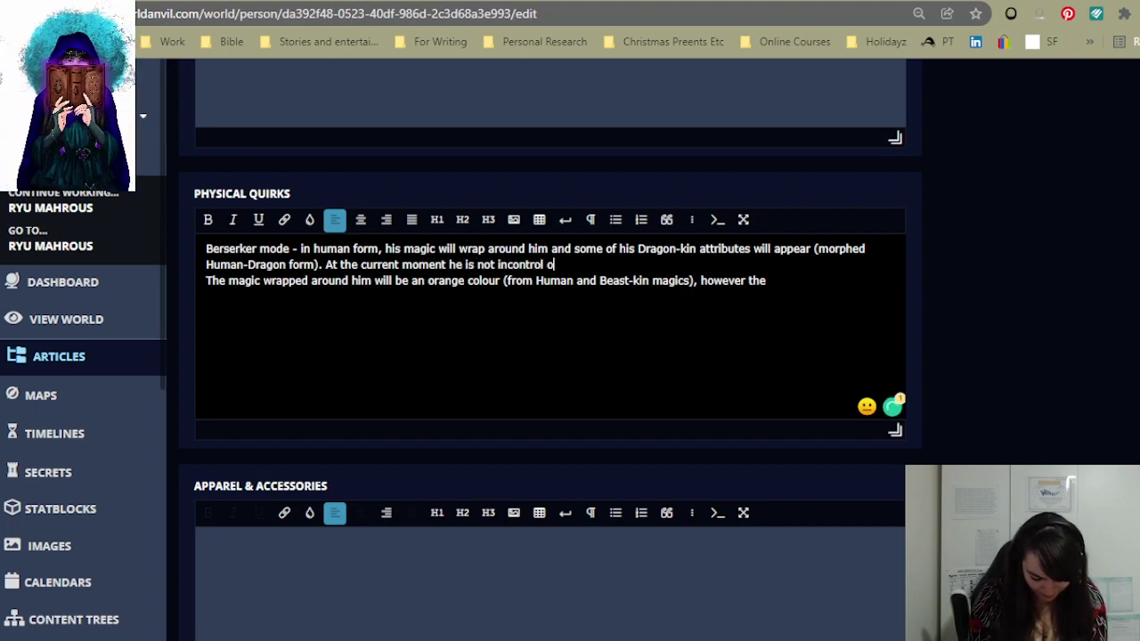
{"action": "type", "text": "f himself w"}
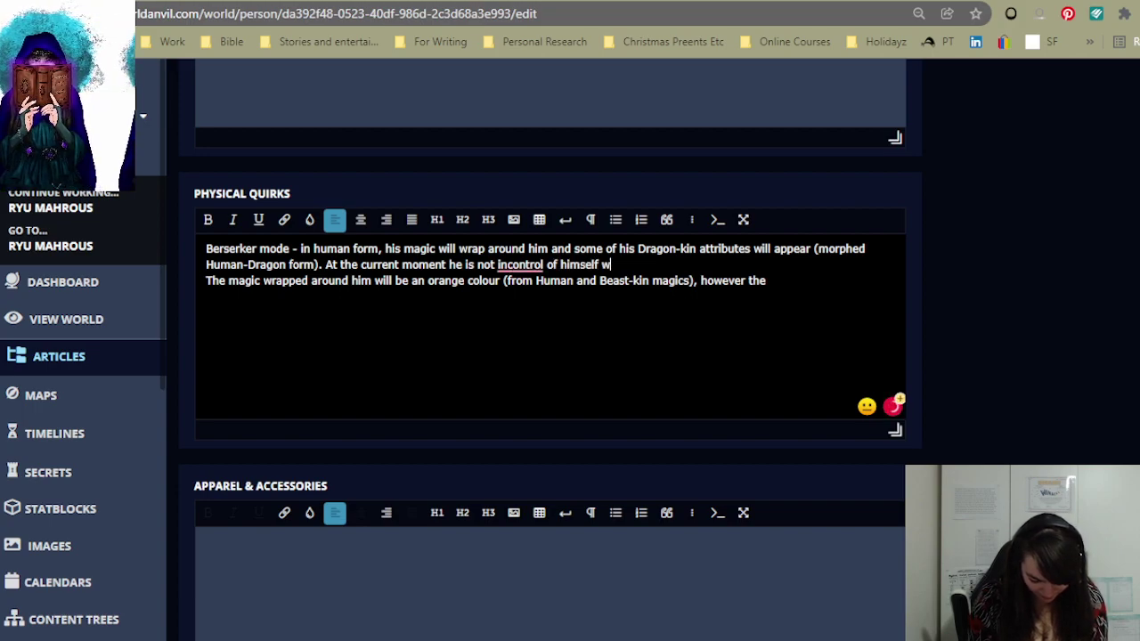
{"action": "type", "text": "hen this mode "}
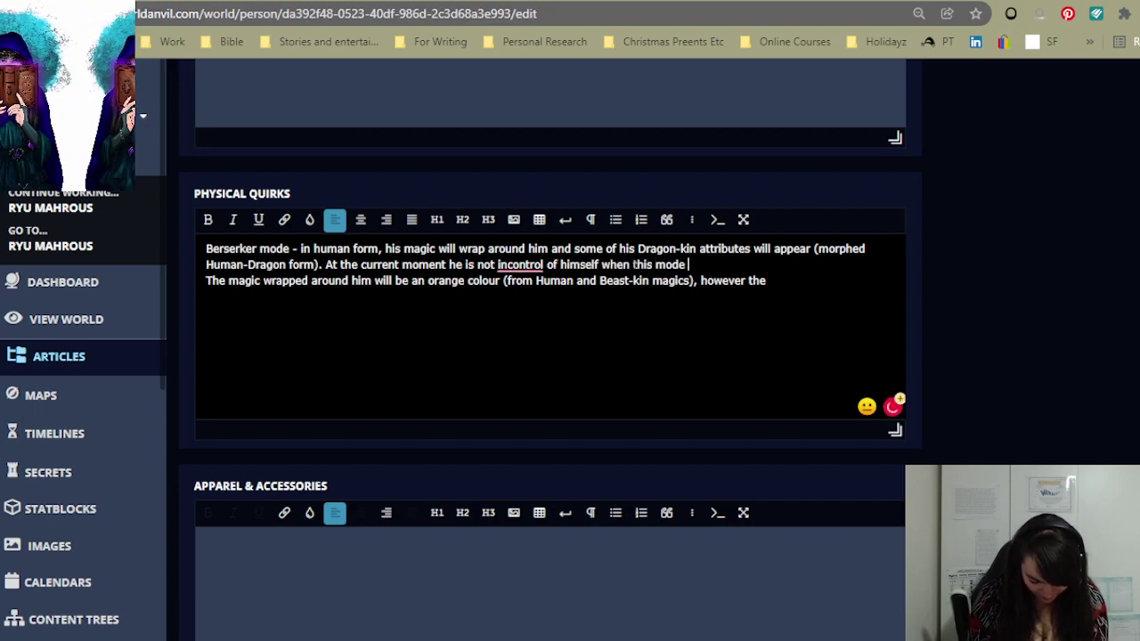
{"action": "type", "text": "adtivates."}
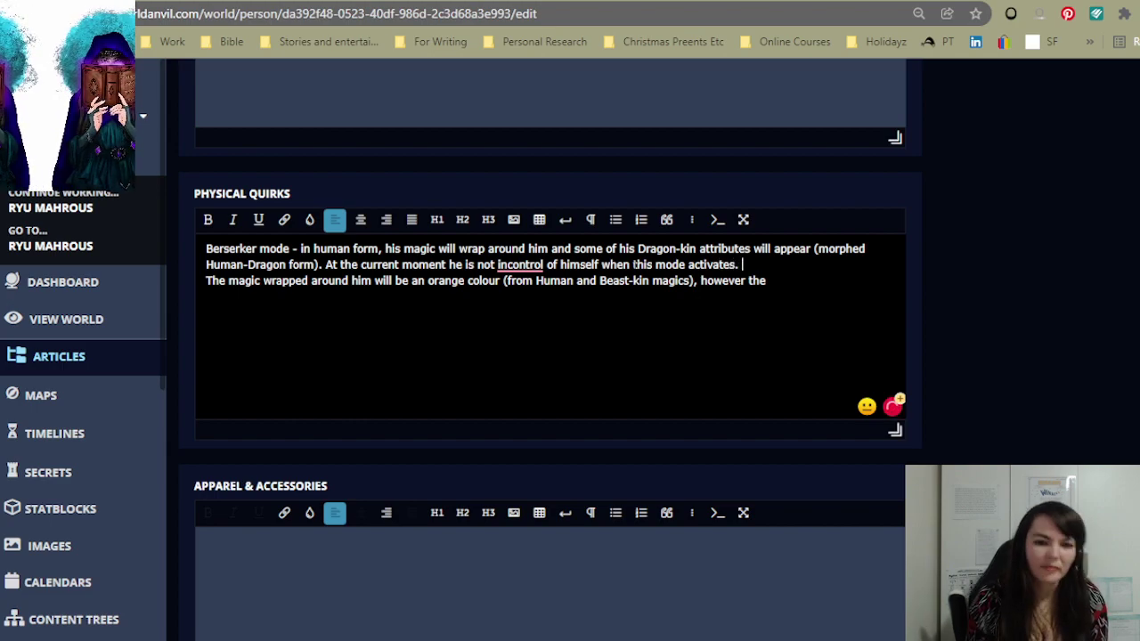
{"action": "left_click", "coordinate": [510, 265]}
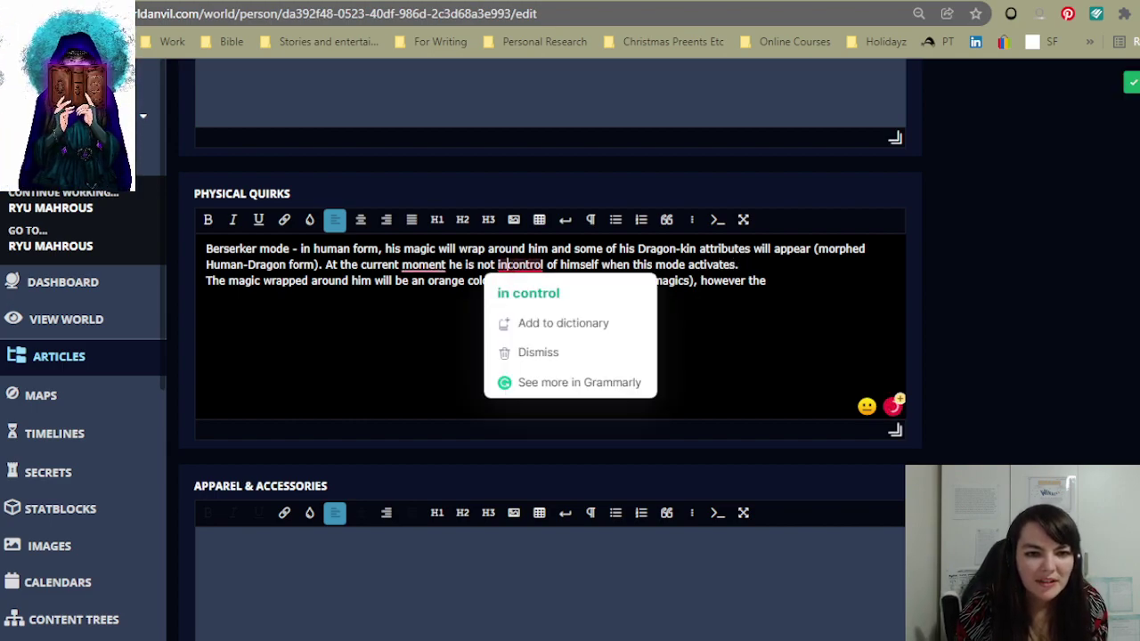
{"action": "mouse_move", "coordinate": [424, 264]}
{"action": "left_click", "coordinate": [435, 306]}
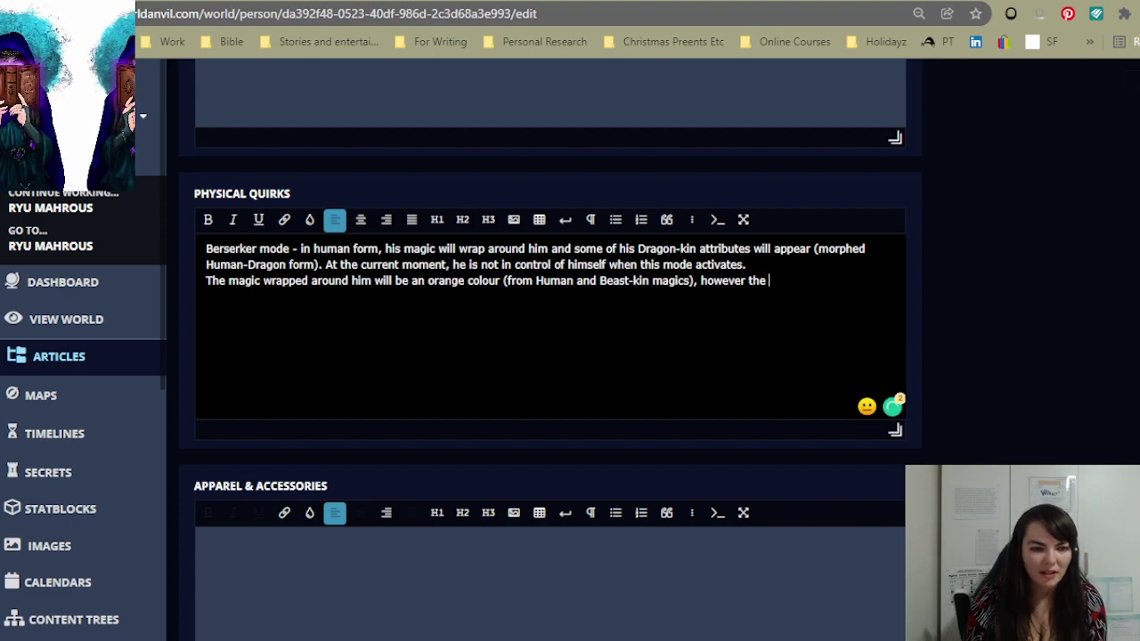
- Continue the magic colour sentence after "however the" with "colour will be the proper Beast-kin", capitalising "Beast-kin"
{"action": "type", "text": "color"}
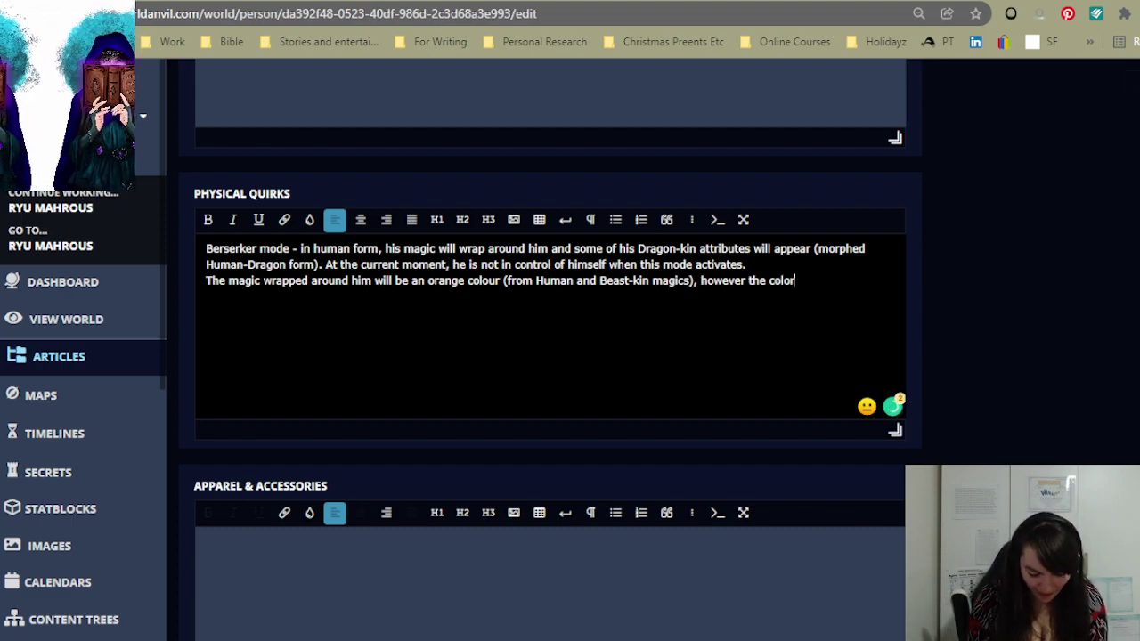
{"action": "key", "text": "BackSpace"}
{"action": "type", "text": "ur "}
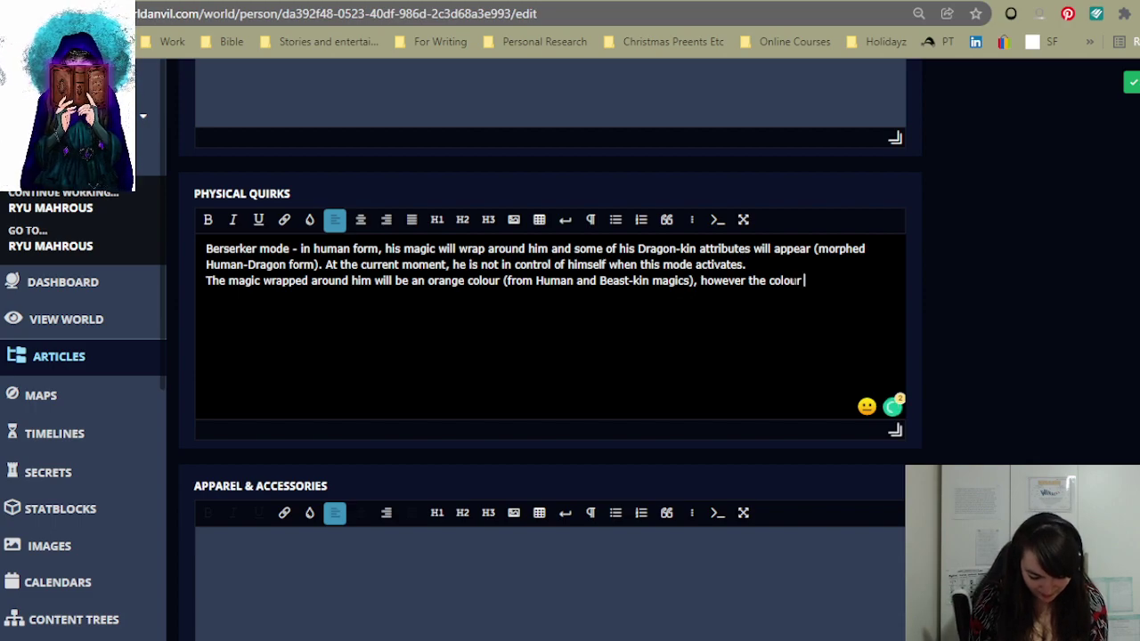
{"action": "type", "text": "will be the p"}
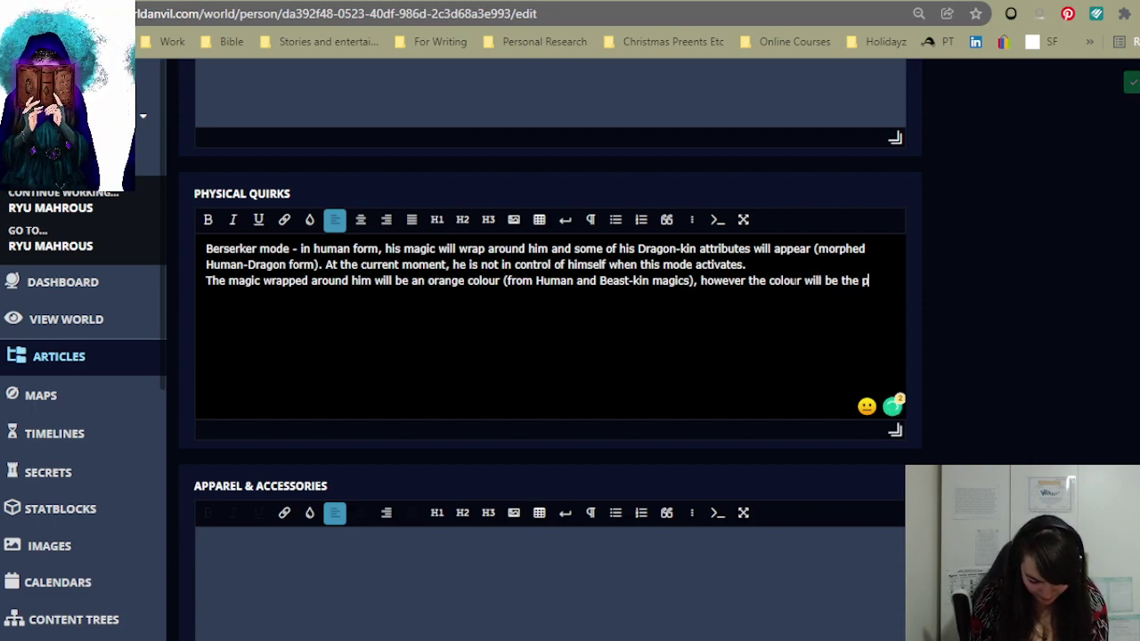
{"action": "type", "text": "roper bd"}
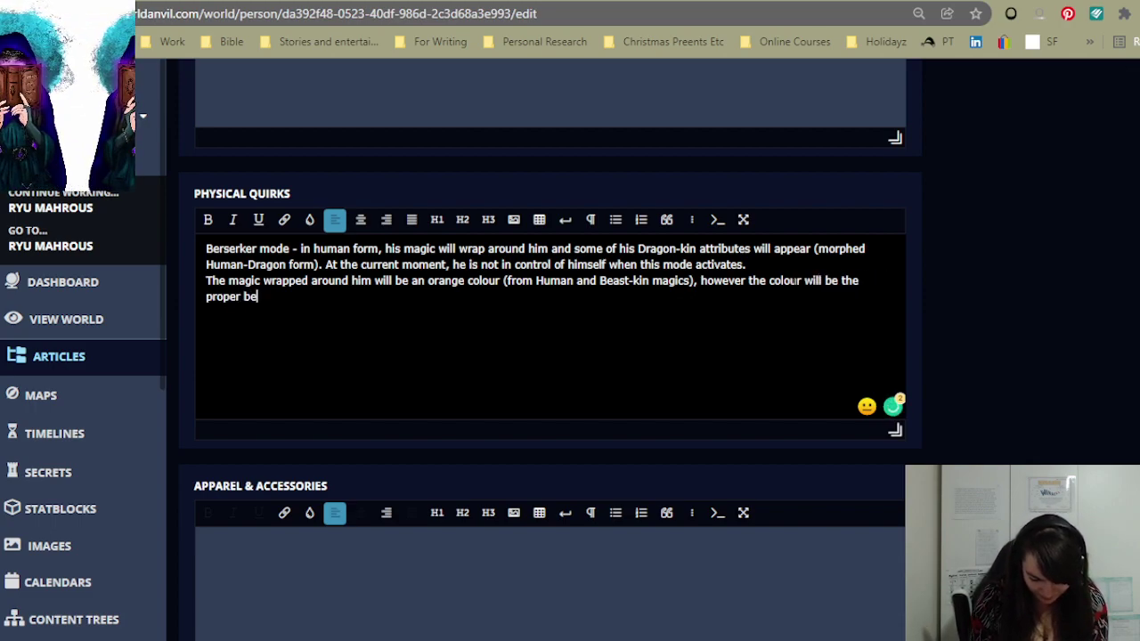
{"action": "key", "text": "BackSpace"}
{"action": "key", "text": "BackSpace"}
{"action": "type", "text": "Beast-kin "}
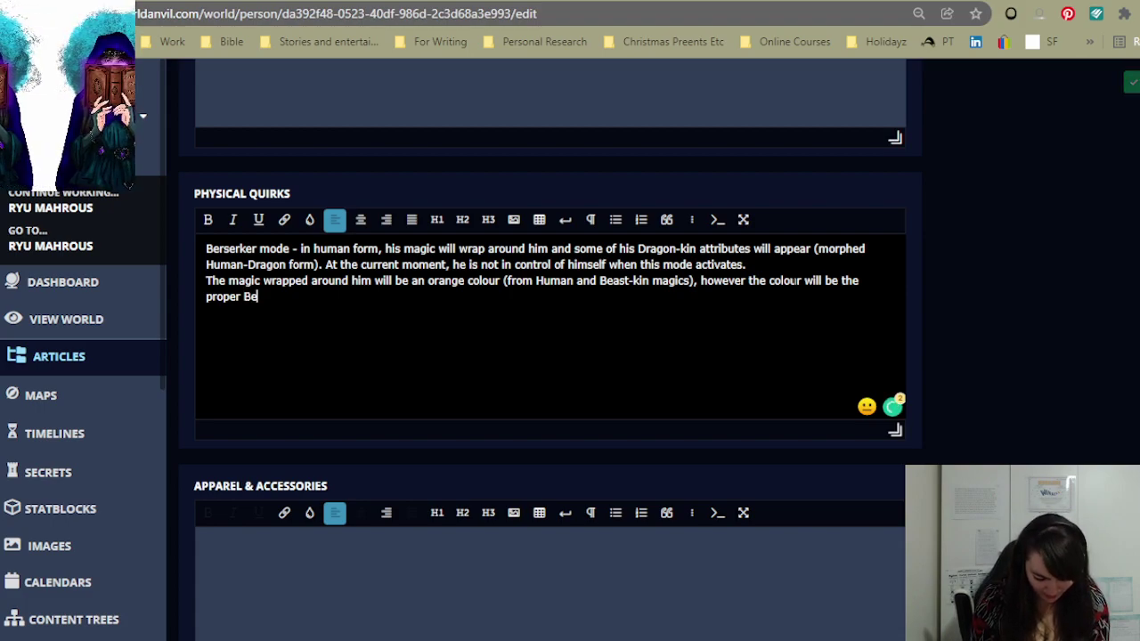
- Extend the colour sentence with "red once he gains full control" and add a comma after "however"
{"action": "type", "text": "red"}
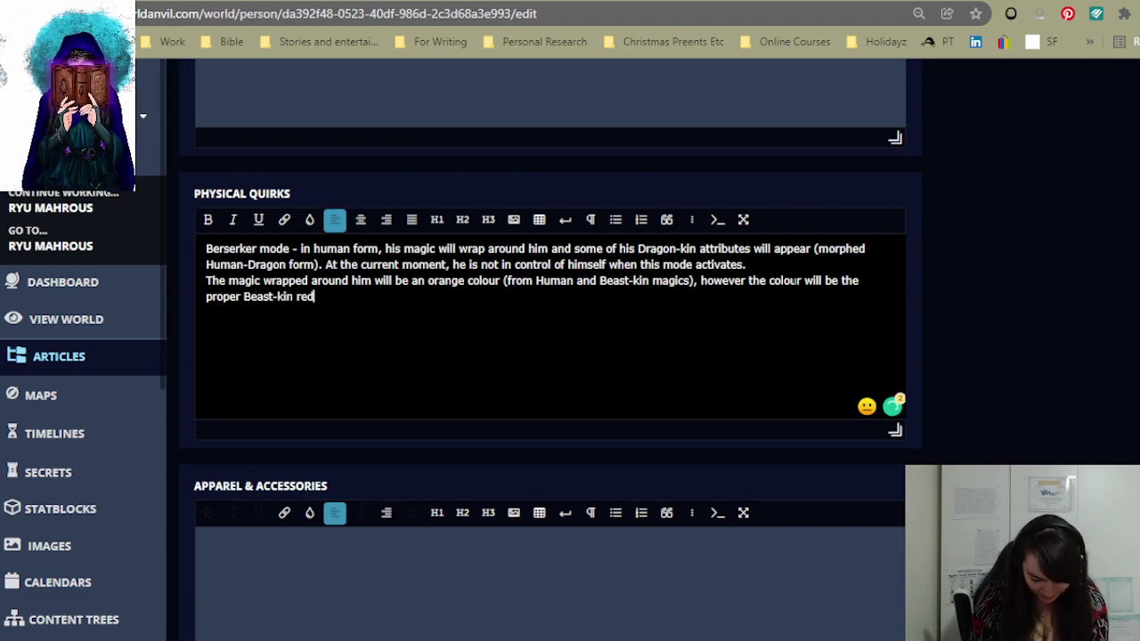
{"action": "type", "text": " o"}
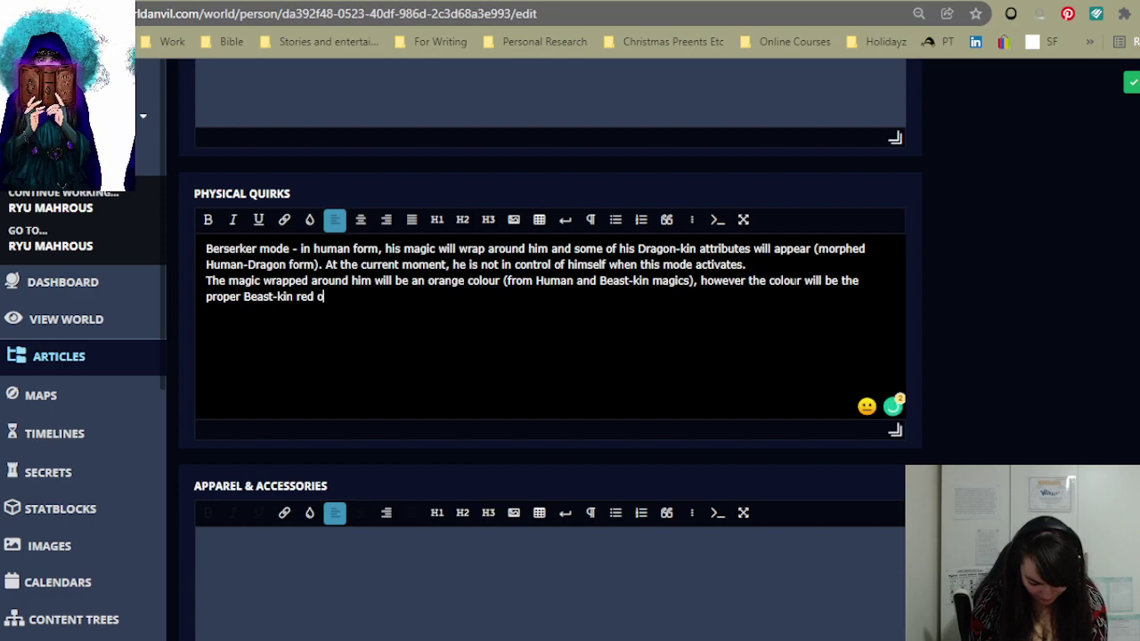
{"action": "type", "text": "nce he gains"}
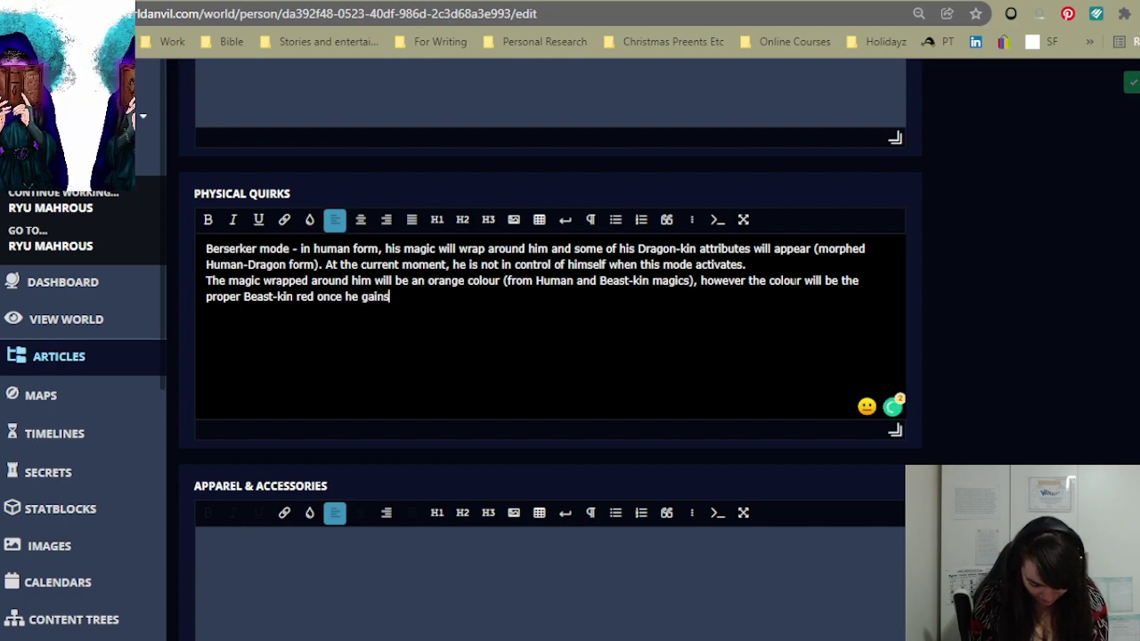
{"action": "type", "text": " full control"}
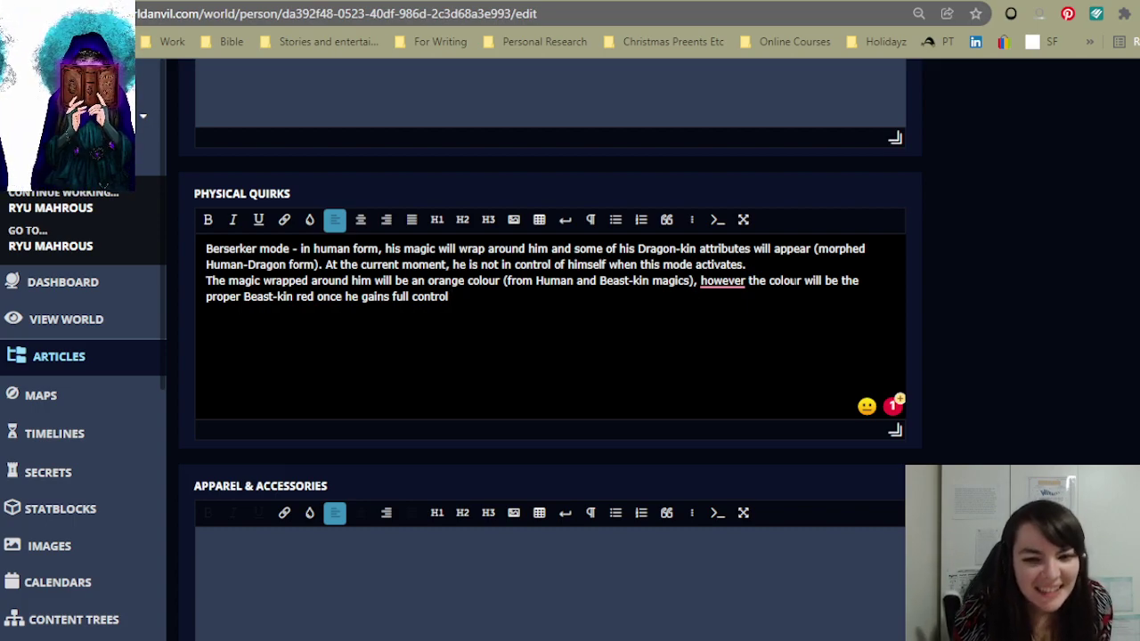
{"action": "mouse_move", "coordinate": [722, 281]}
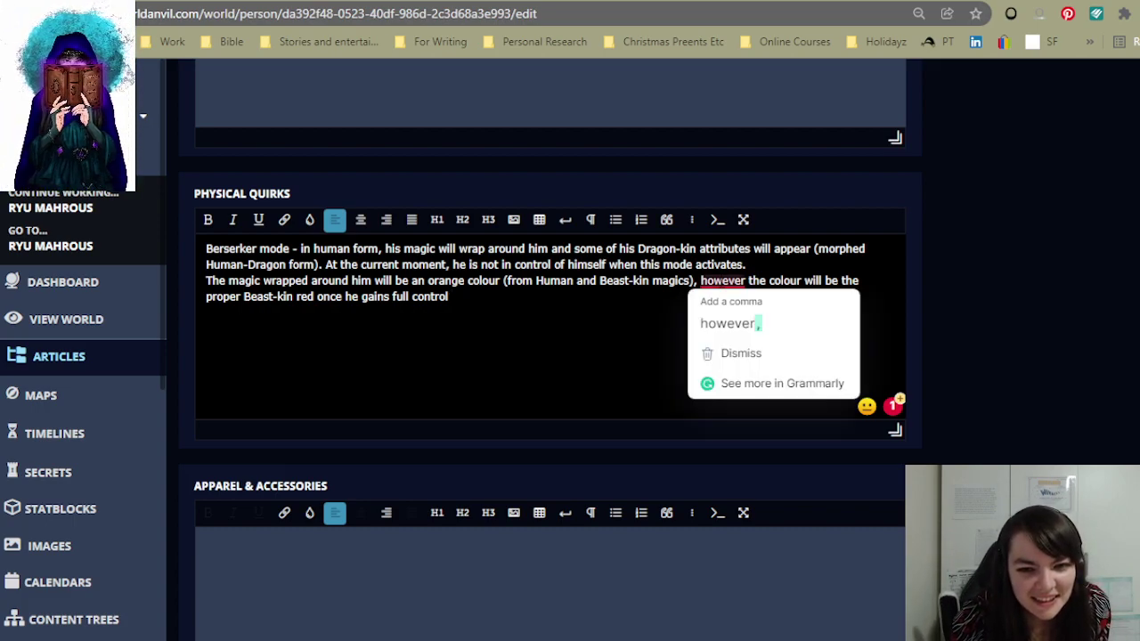
{"action": "left_click", "coordinate": [728, 323]}
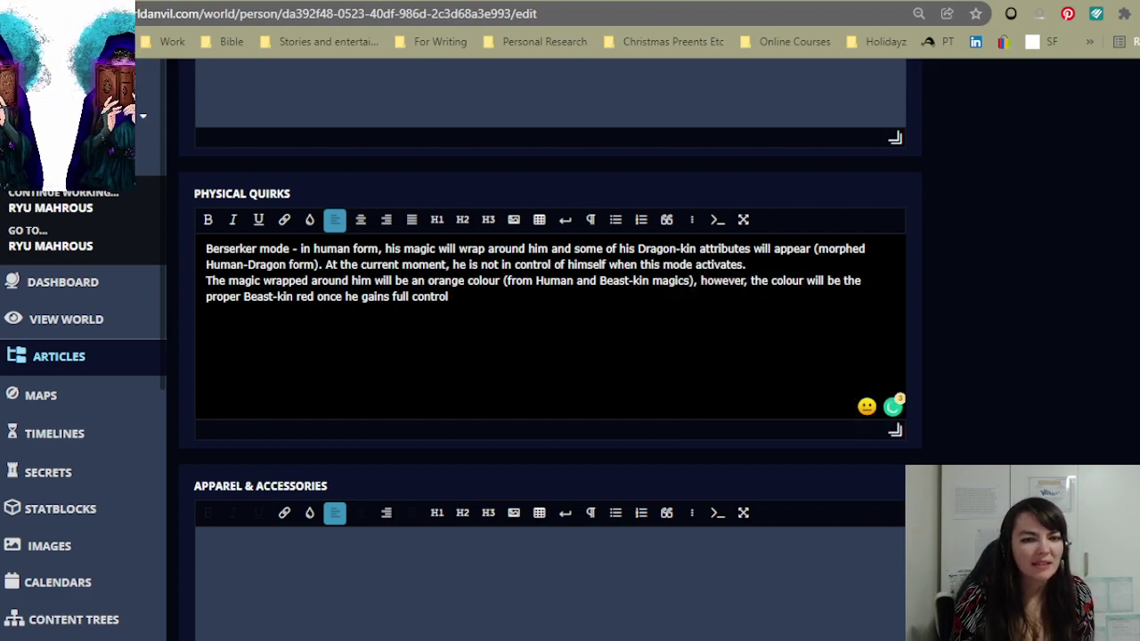
- Finish the colour sentence with "(and he will also be able to 'Berserker mode' just section of his body at will.", correcting the spelling of "Berserker"
{"action": "type", "text": "(and he will also be able to "}
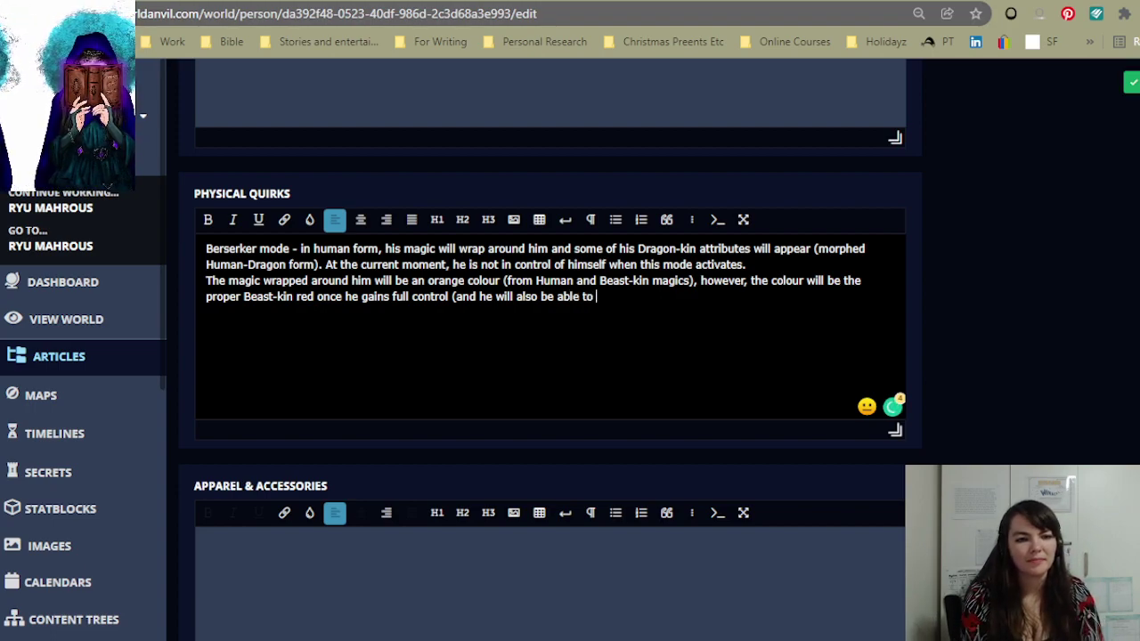
{"action": "type", "text": "'Bet"}
{"action": "key", "text": "BackSpace"}
{"action": "type", "text": "serk mode' just section of his body"}
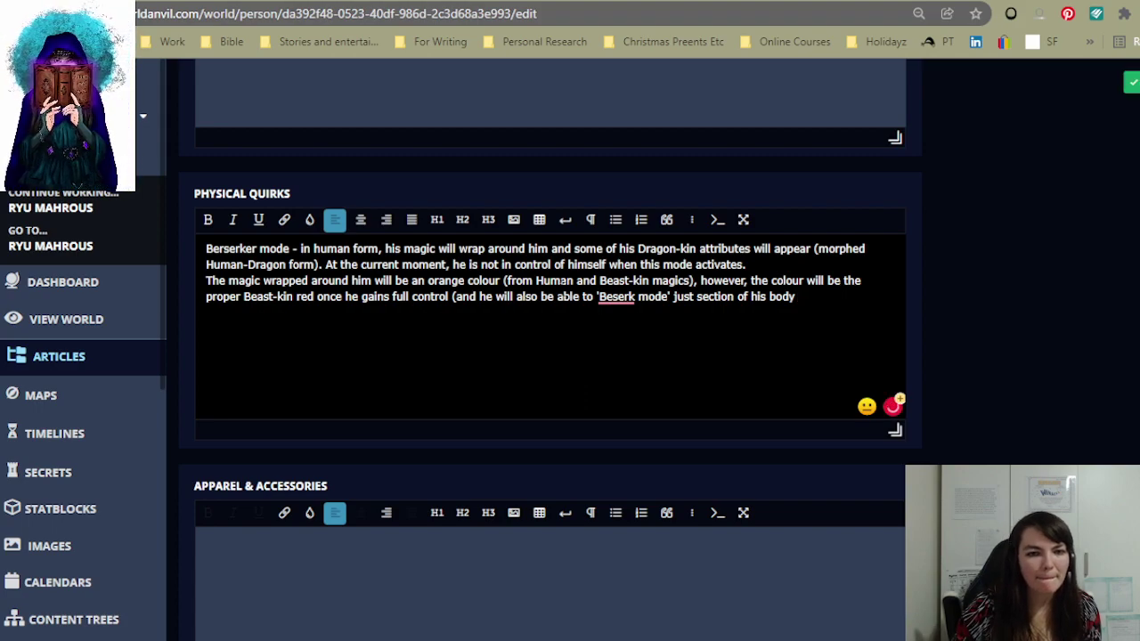
{"action": "mouse_move", "coordinate": [617, 298]}
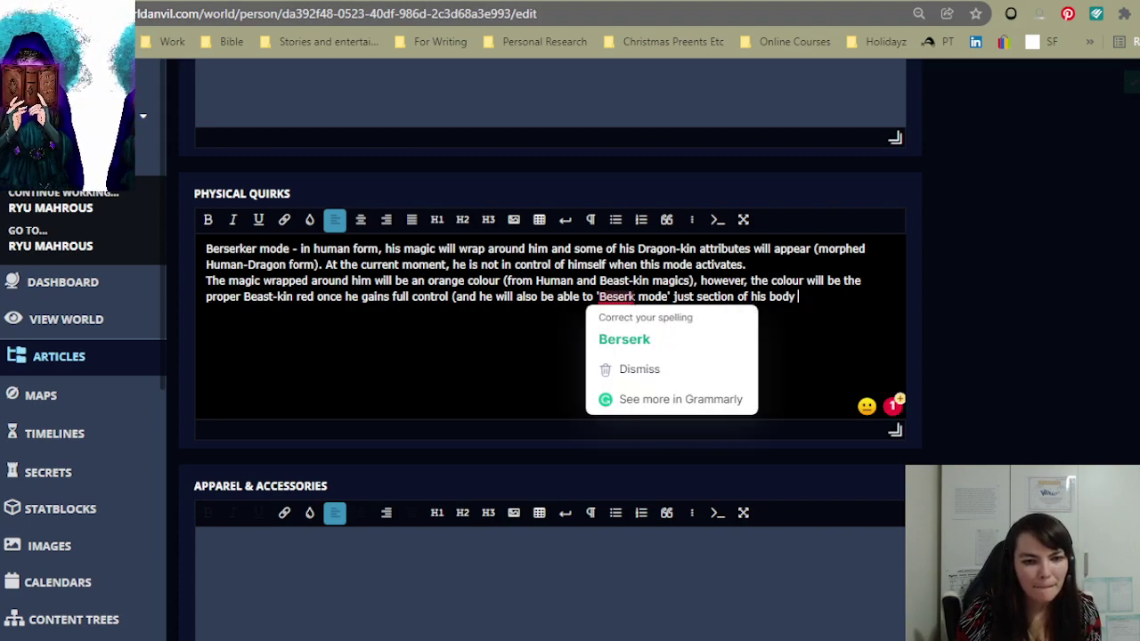
{"action": "left_click", "coordinate": [625, 340]}
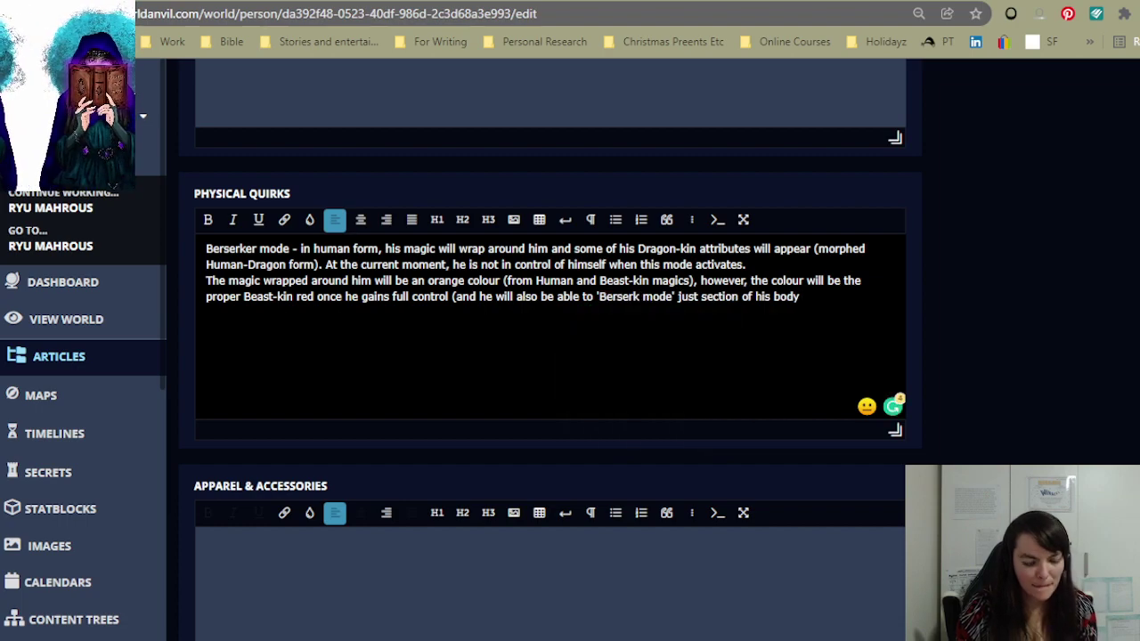
{"action": "type", "text": "er"}
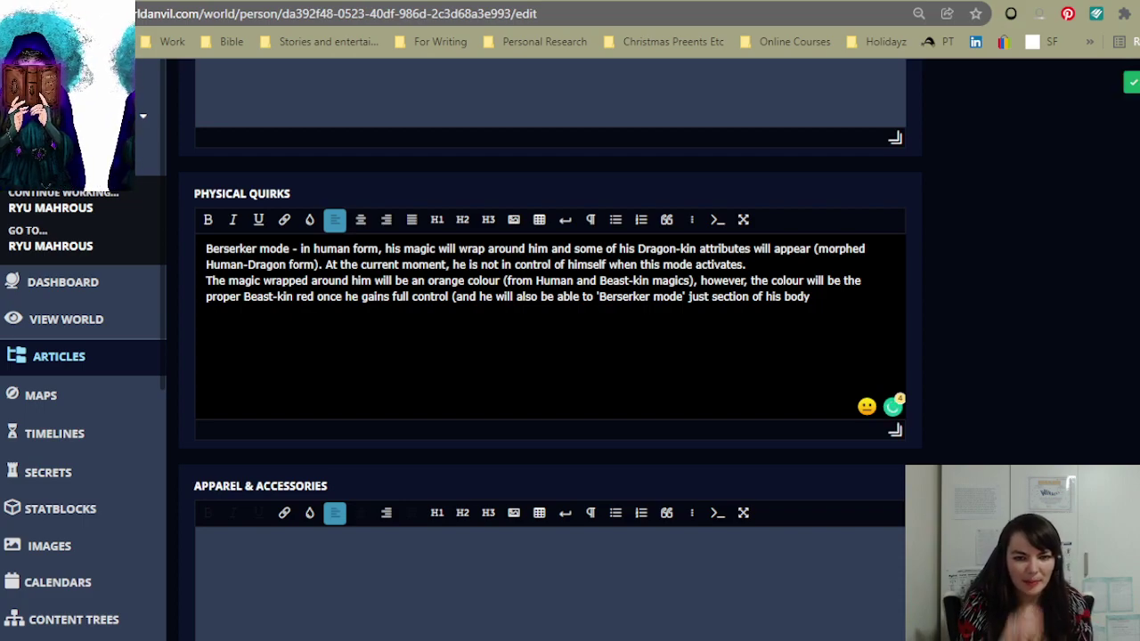
{"action": "type", "text": "at will."}
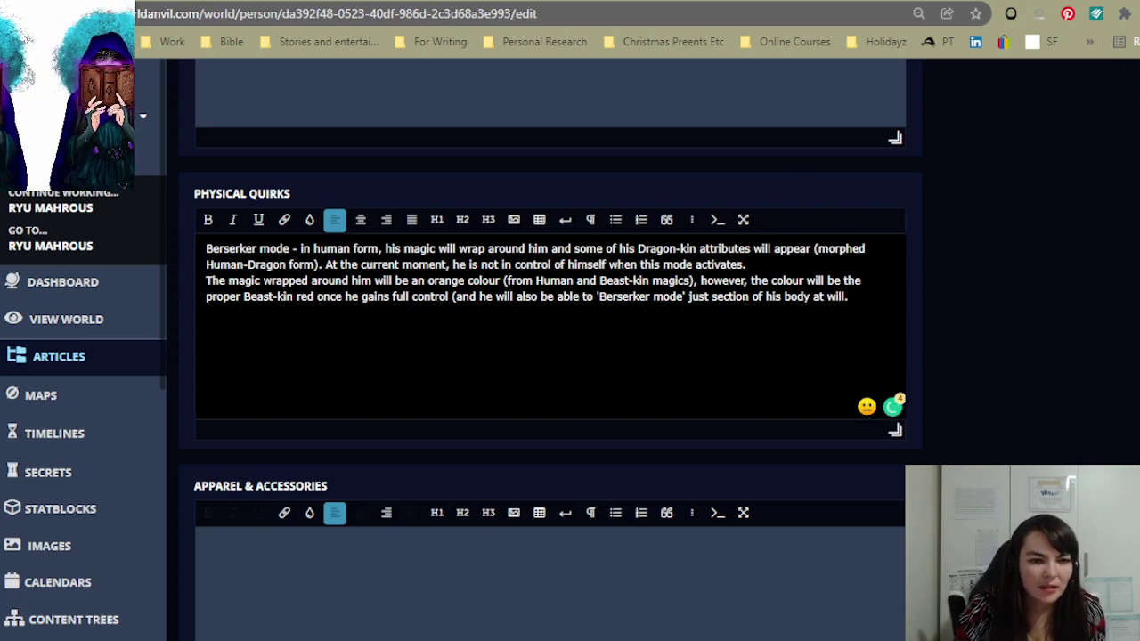
{"action": "left_click", "coordinate": [717, 296]}
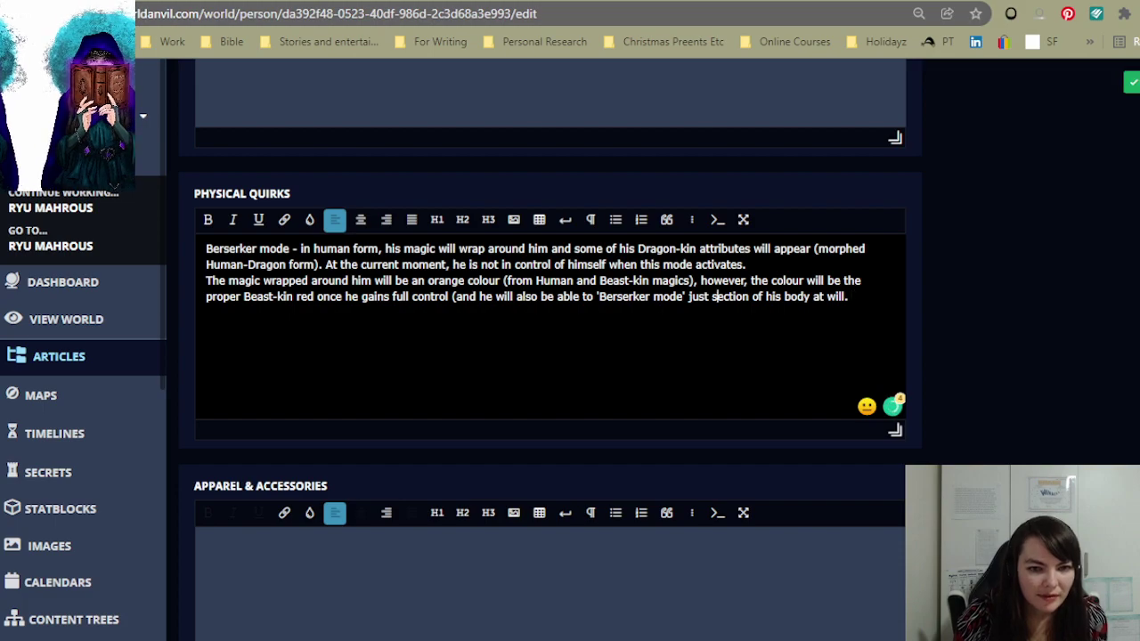
- Start the Apparel & Accessories entry with the word "Necklace", without a full stop
{"action": "scroll", "coordinate": [742, 356], "scroll_direction": "down", "scroll_amount": 7}
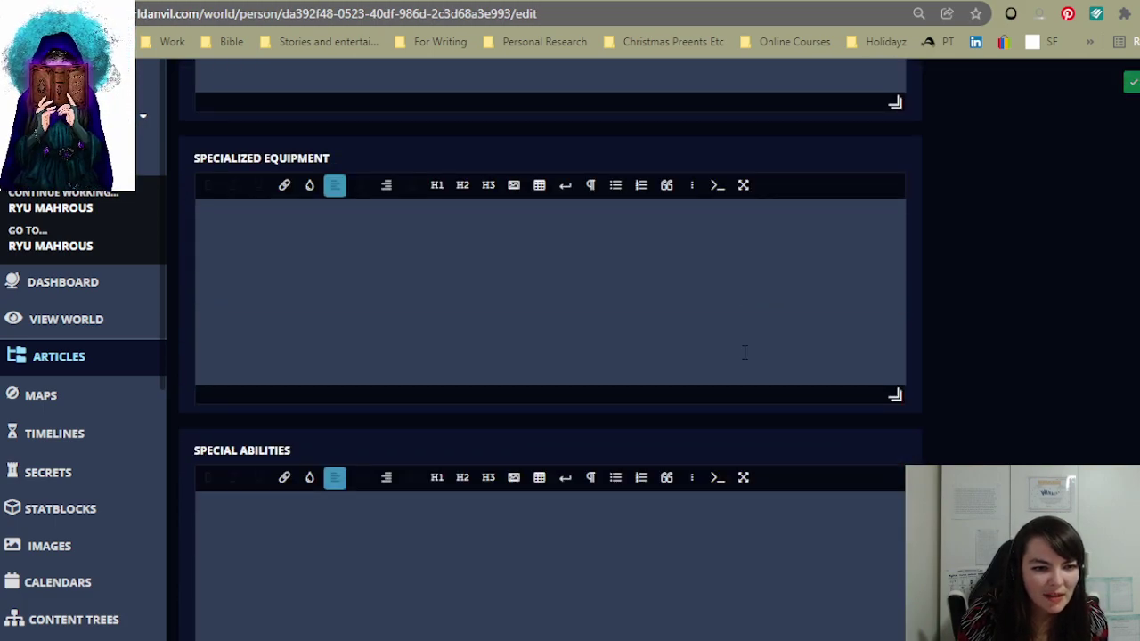
{"action": "scroll", "coordinate": [744, 353], "scroll_direction": "up", "scroll_amount": 4}
{"action": "left_click", "coordinate": [591, 335]}
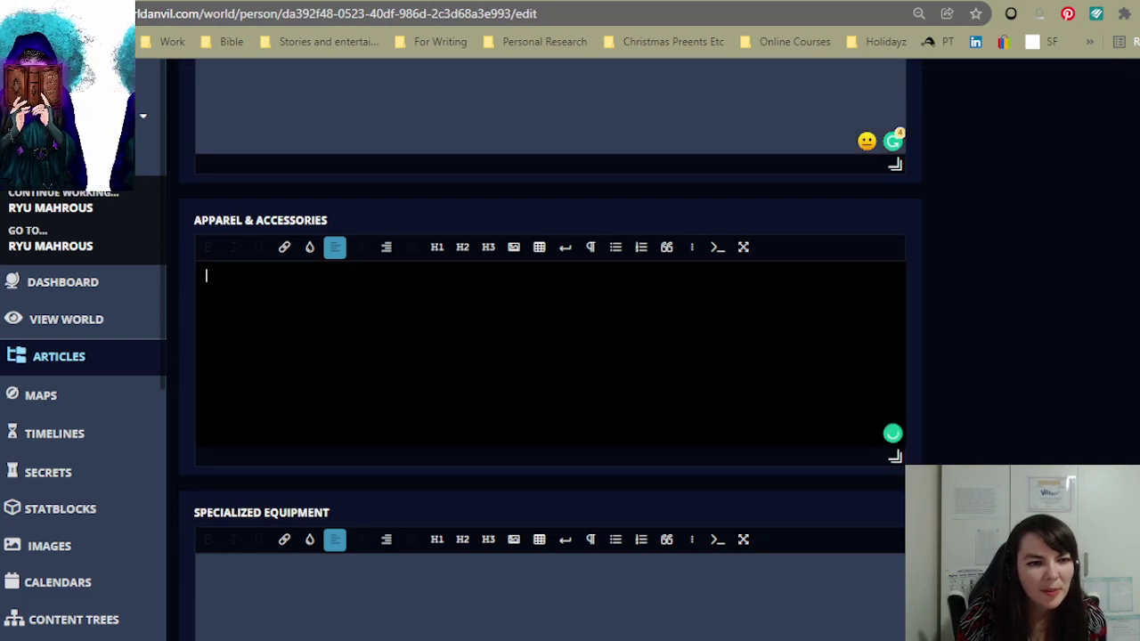
{"action": "type", "text": "N"}
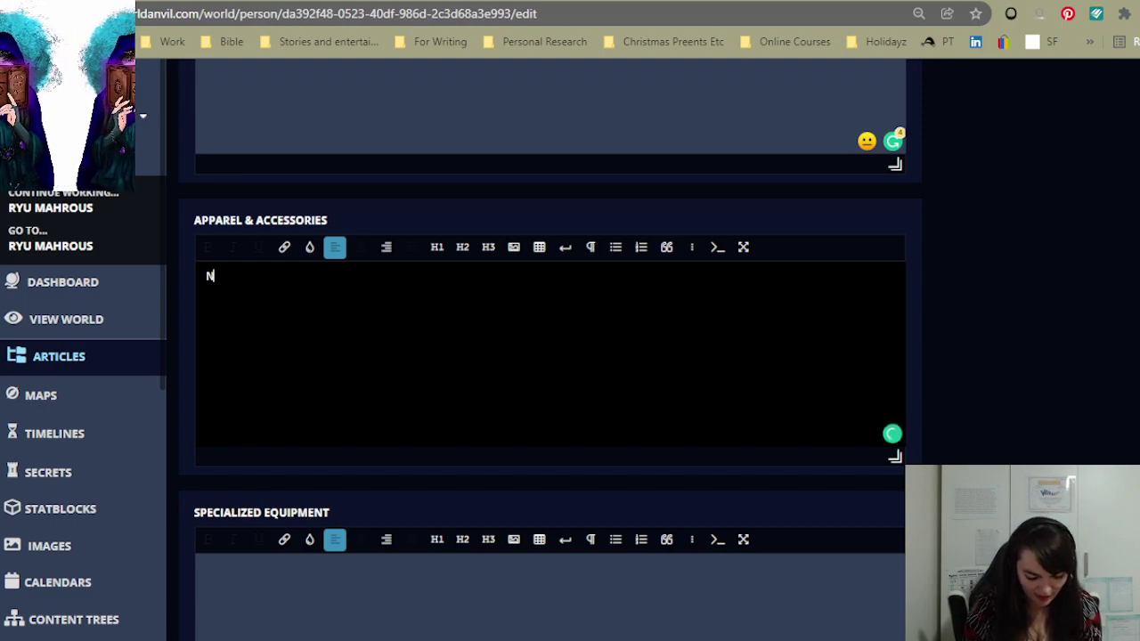
{"action": "type", "text": "ecklace."}
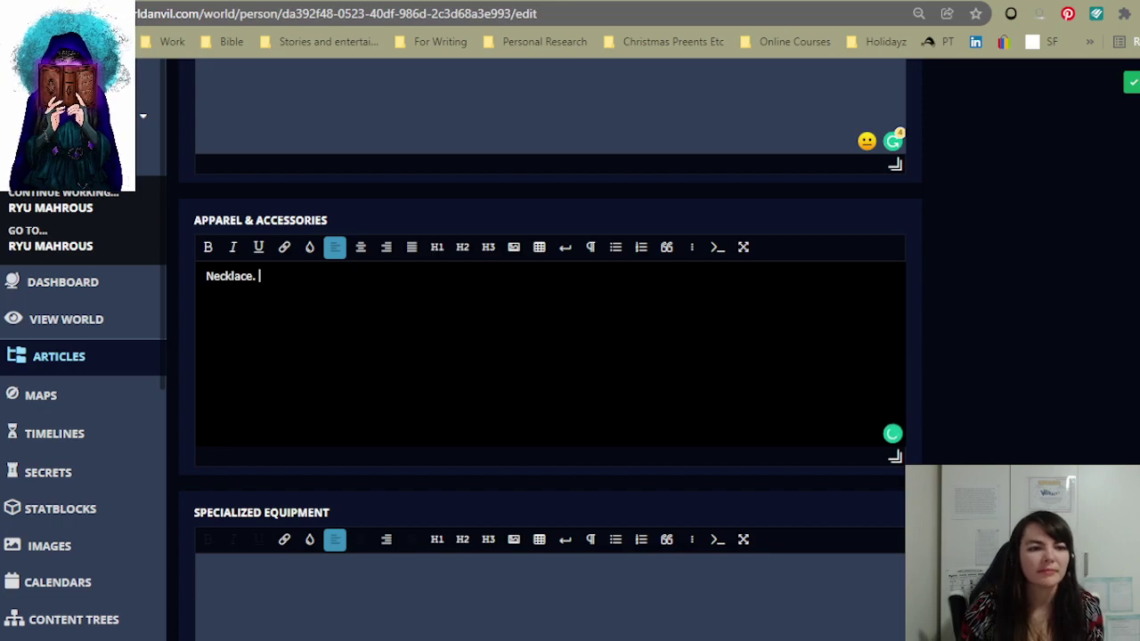
{"action": "key", "text": "BackSpace"}
- Describe the necklace's colour in the Apparel & Accessories entry by continuing it with "- black (or really dark brown)"
{"action": "type", "text": "-  bla"}
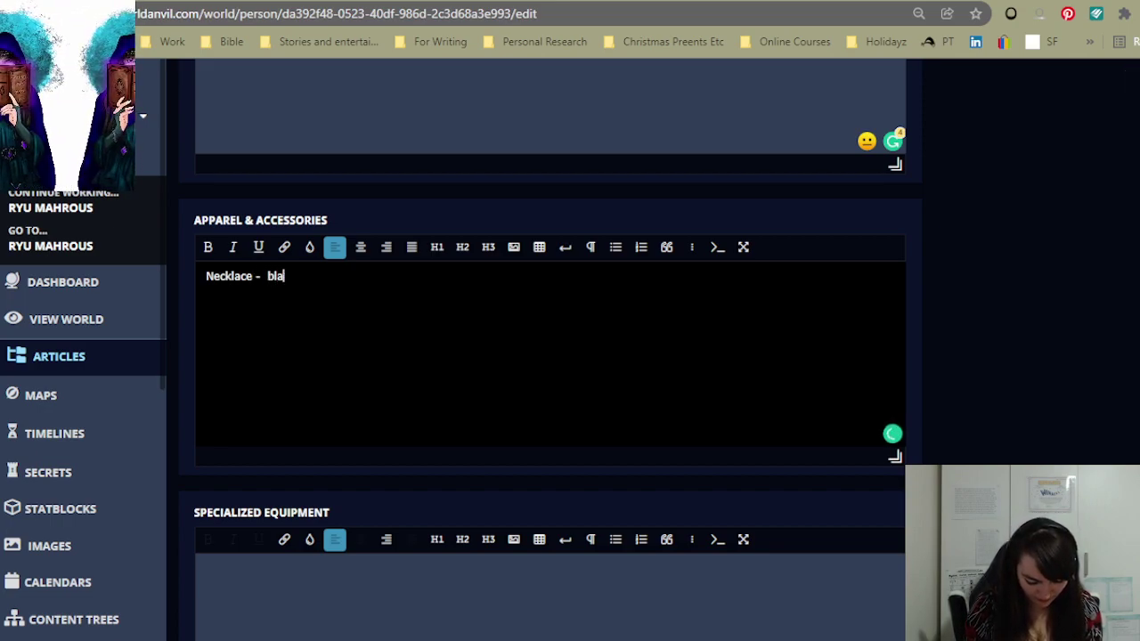
{"action": "type", "text": "ck (or"}
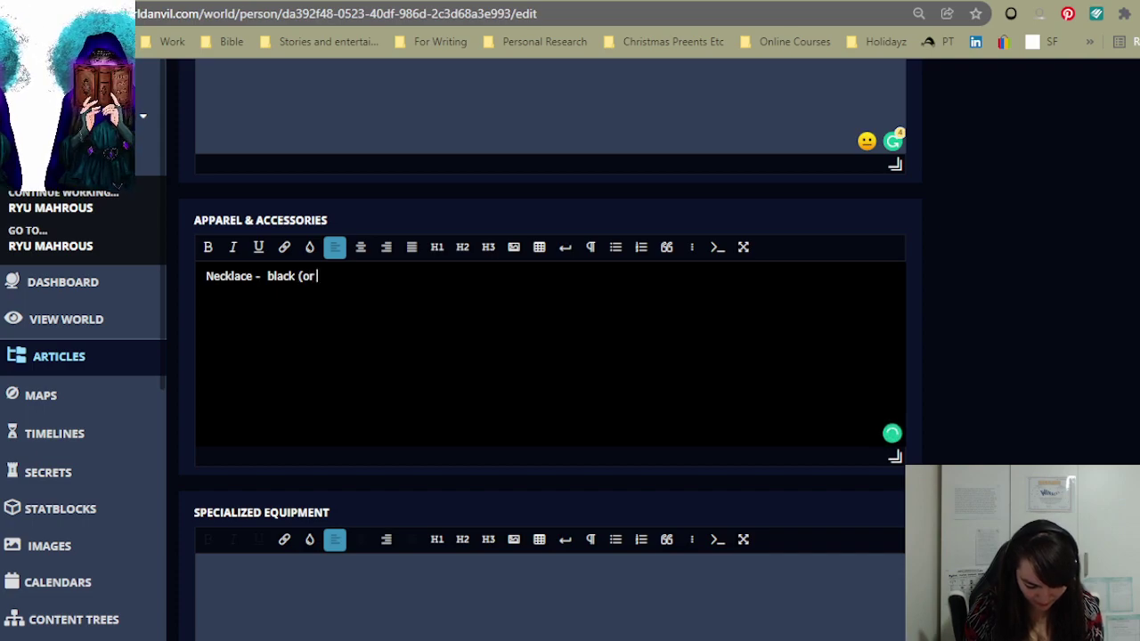
{"action": "type", "text": " really dar"}
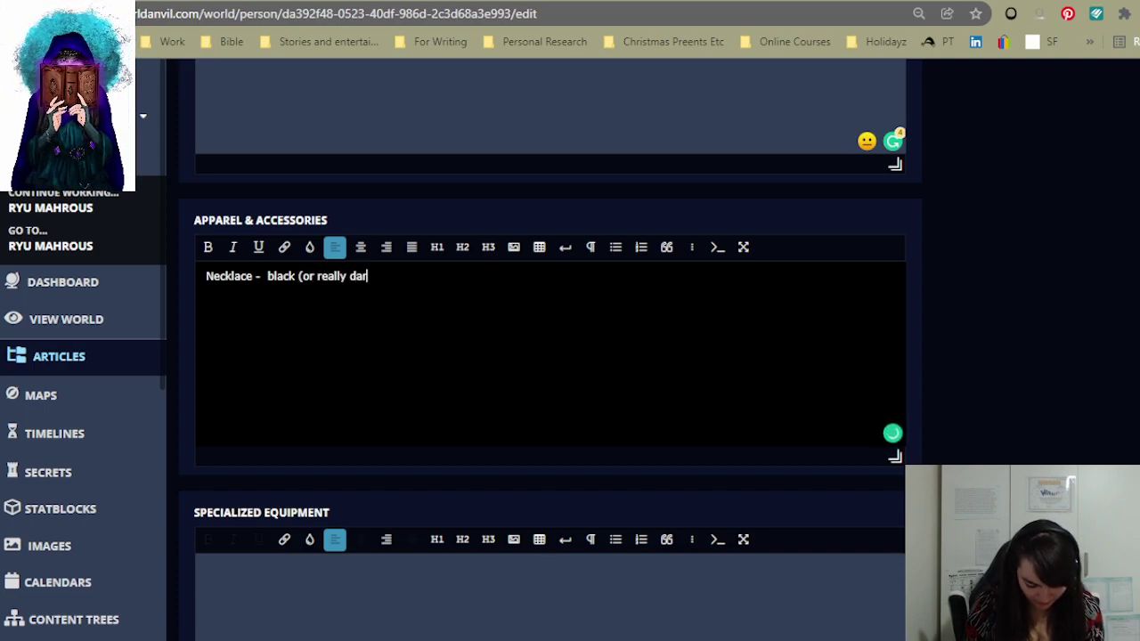
{"action": "type", "text": "k brown) "}
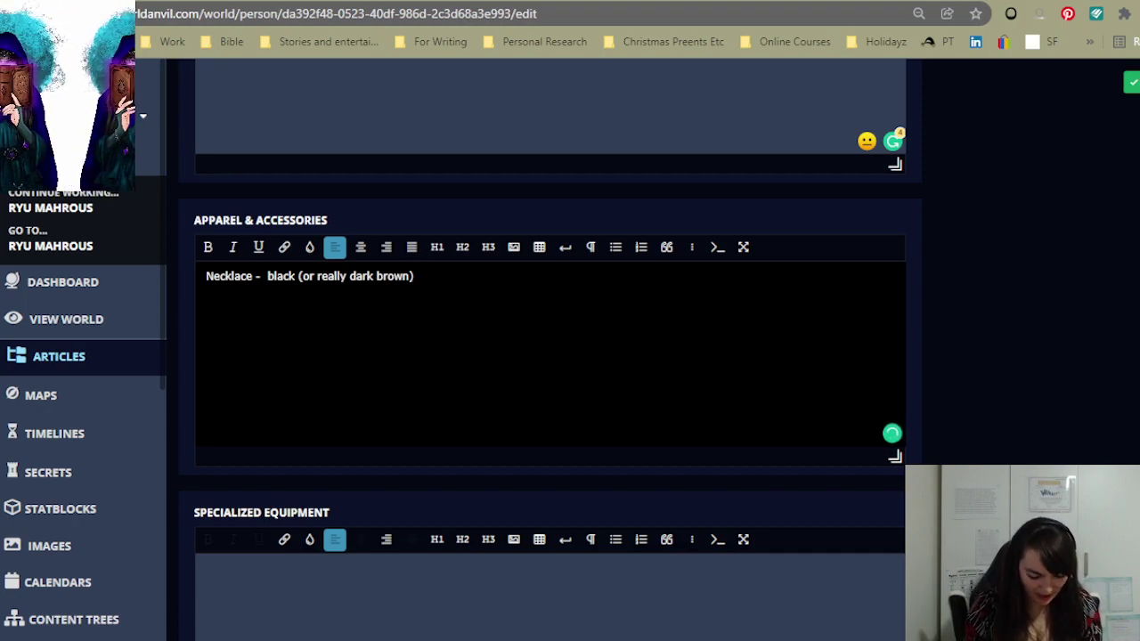
- Finish the necklace description with "with pointy tooth (or horn) looking things."
{"action": "type", "text": "with poi"}
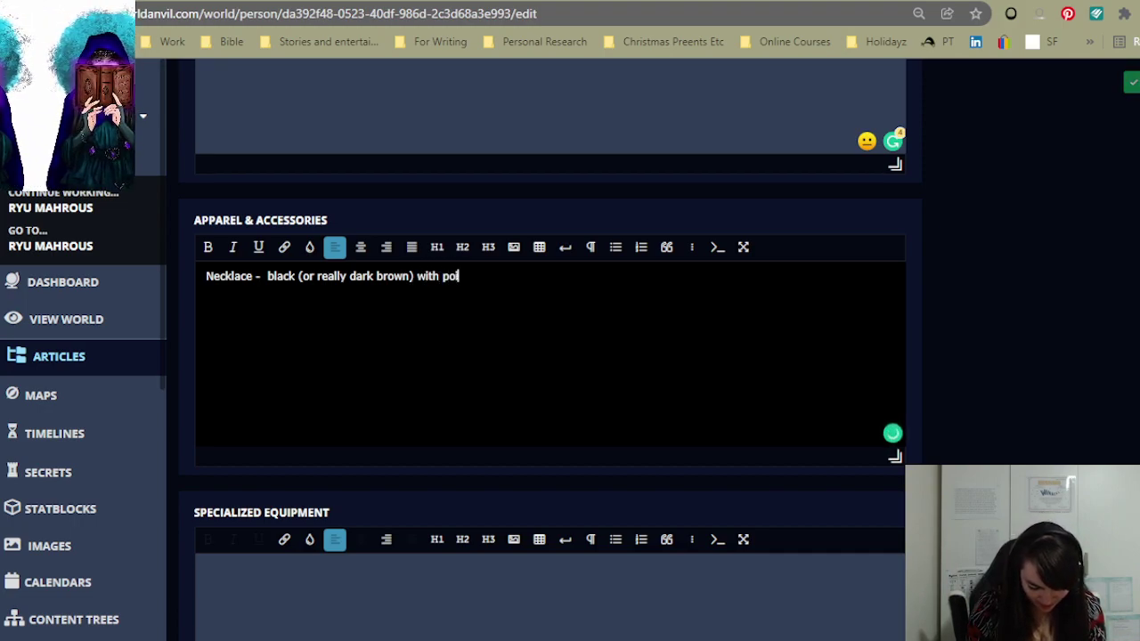
{"action": "type", "text": "nty t"}
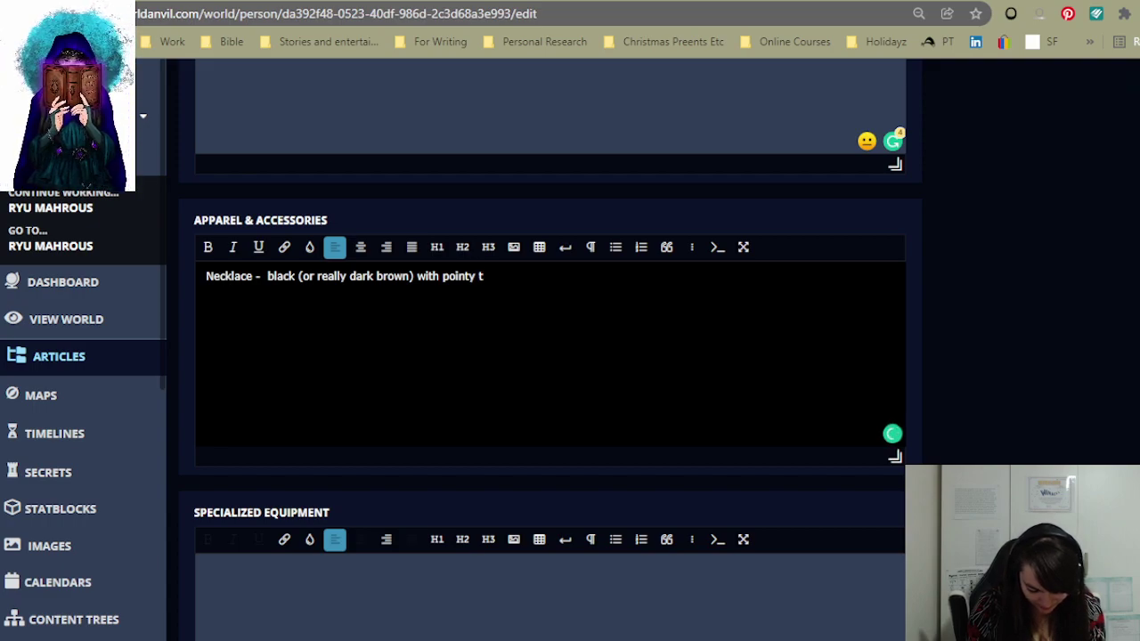
{"action": "type", "text": "ooth "}
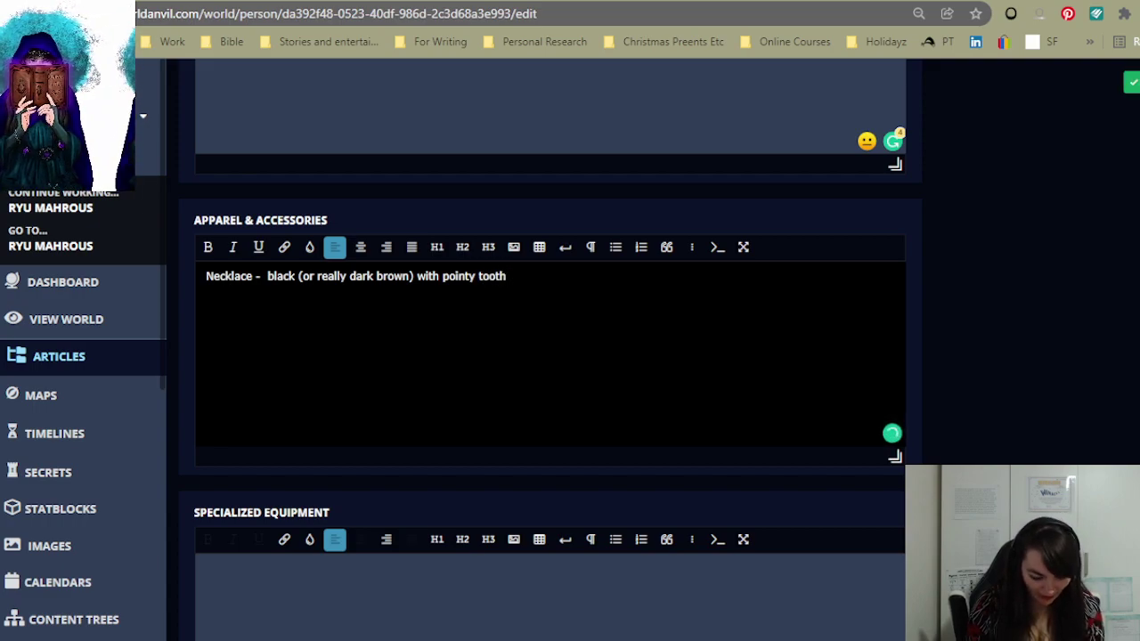
{"action": "type", "text": "(or lo"}
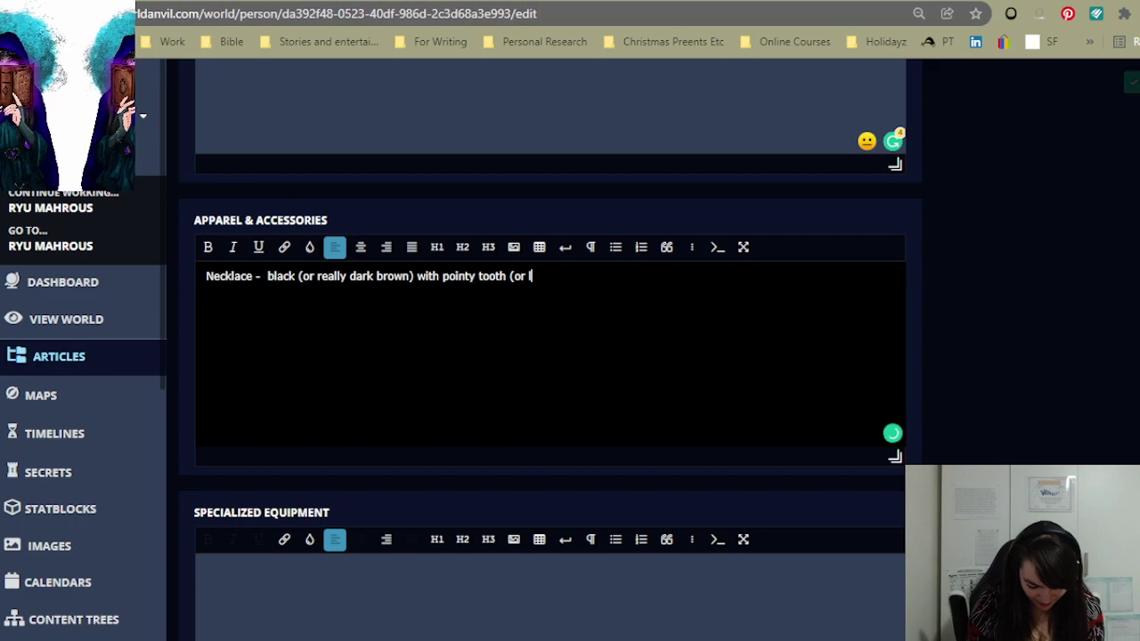
{"action": "key", "text": "BackSpace"}
{"action": "key", "text": "BackSpace"}
{"action": "type", "text": "horn) lo"}
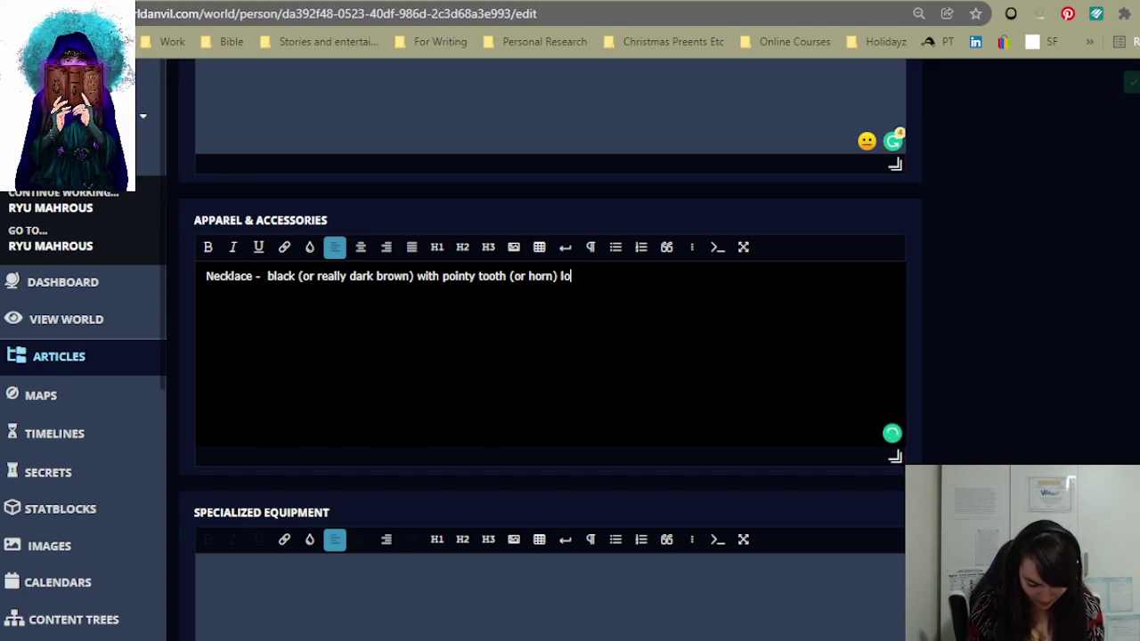
{"action": "type", "text": "oking things."}
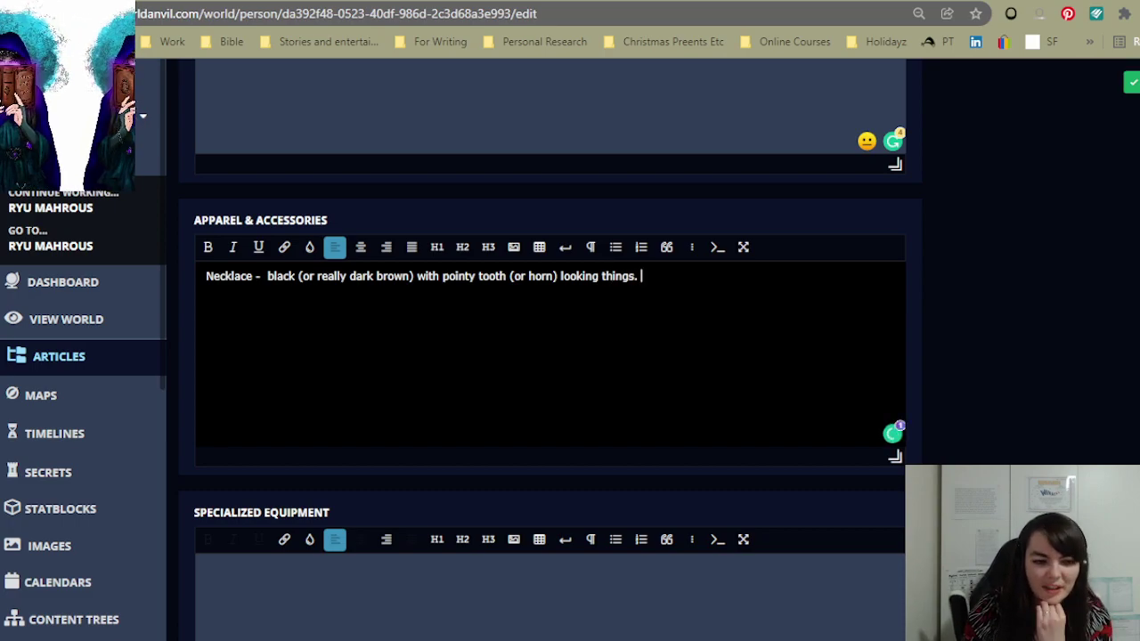
- Leave Specialized Equipment empty and start the Special Abilities entry with the line "Beast-kin Racial Magic:"
{"action": "scroll", "coordinate": [717, 333], "scroll_direction": "down", "scroll_amount": 3}
{"action": "left_click", "coordinate": [644, 365]}
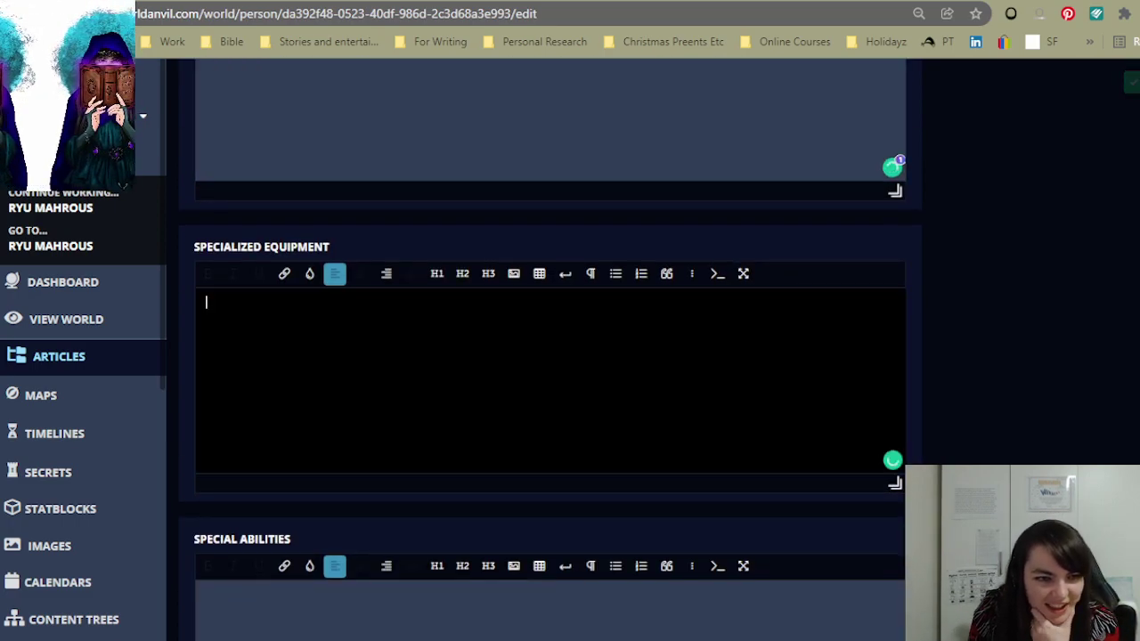
{"action": "scroll", "coordinate": [605, 379], "scroll_direction": "down", "scroll_amount": 2}
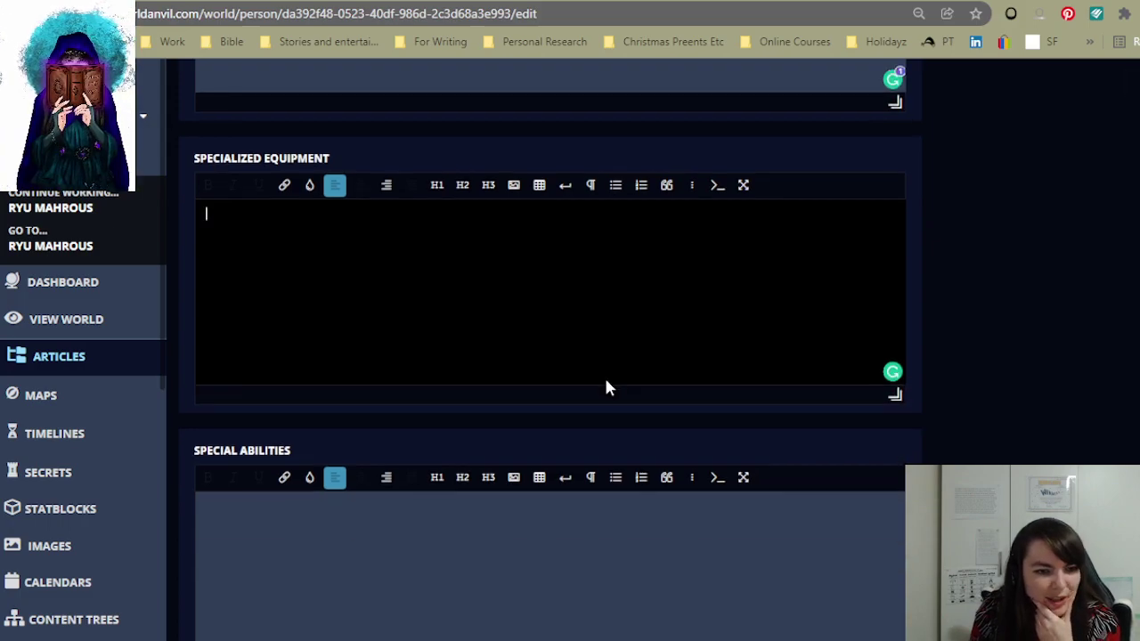
{"action": "left_click", "coordinate": [483, 536]}
{"action": "scroll", "coordinate": [483, 536], "scroll_direction": "down", "scroll_amount": 1}
{"action": "scroll", "coordinate": [554, 414], "scroll_direction": "down", "scroll_amount": 3}
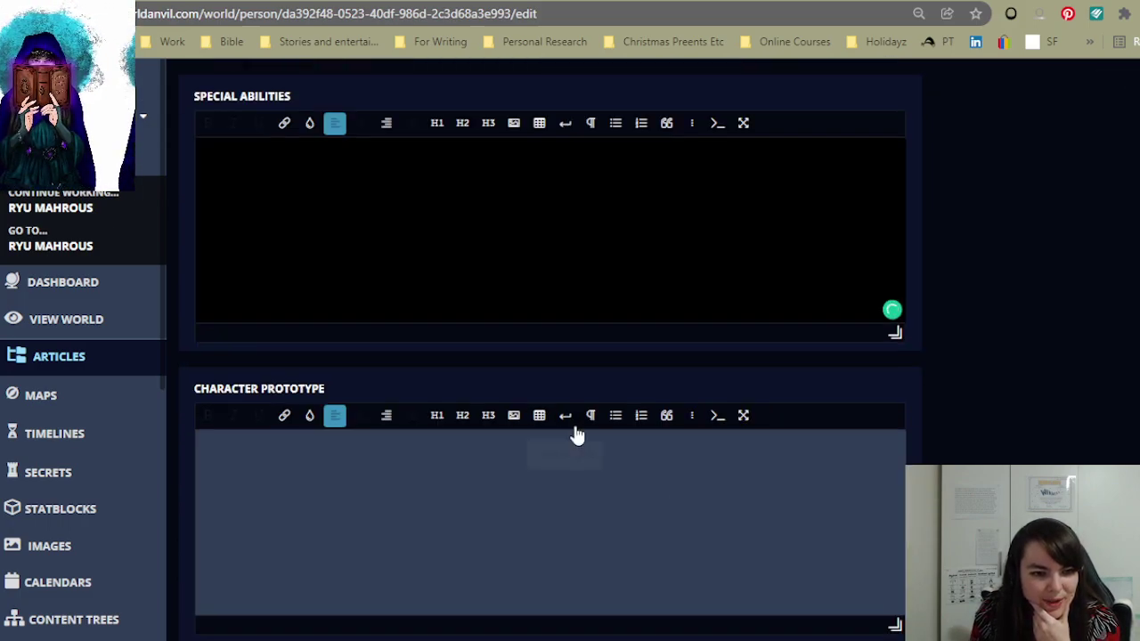
{"action": "scroll", "coordinate": [648, 560], "scroll_direction": "up", "scroll_amount": 2}
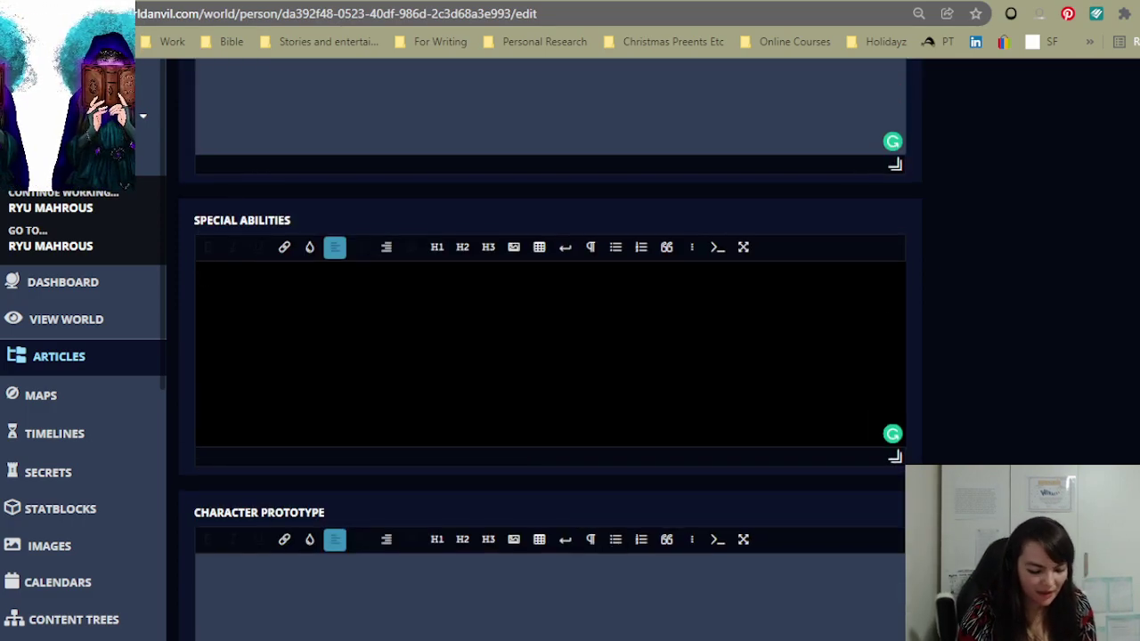
{"action": "type", "text": "Beast-kin Rac"}
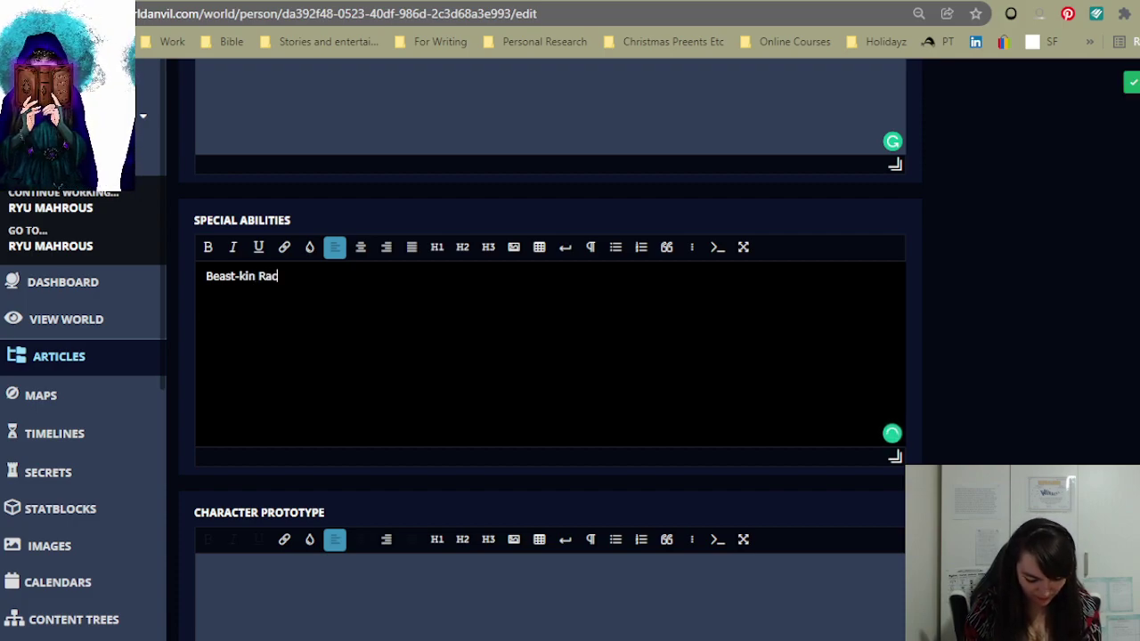
{"action": "type", "text": "ial Magic"}
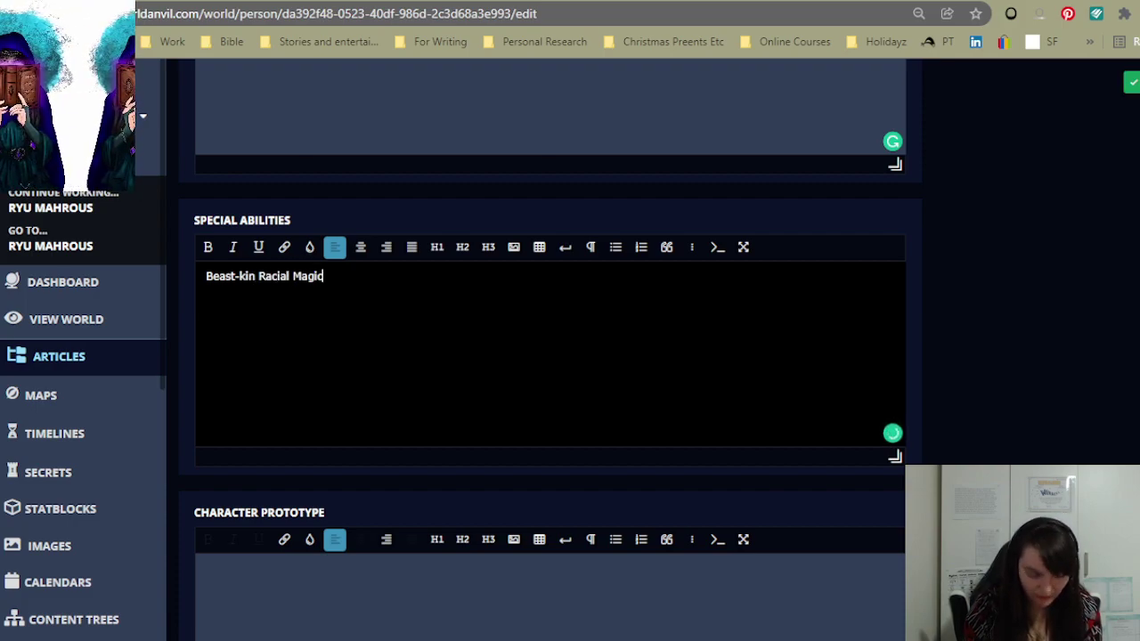
{"action": "type", "text": ":"}
{"action": "key", "text": "Return"}
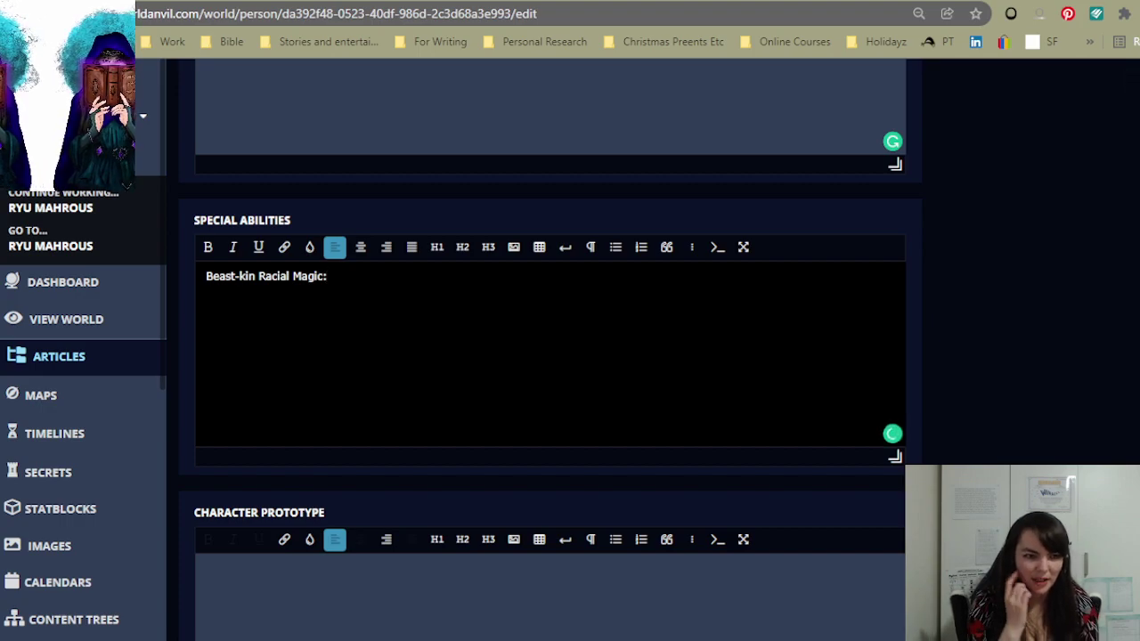
- List "Shapeshift" as the first ability under the racial magic line, without a [br] tag after it
{"action": "type", "text": "Shape"}
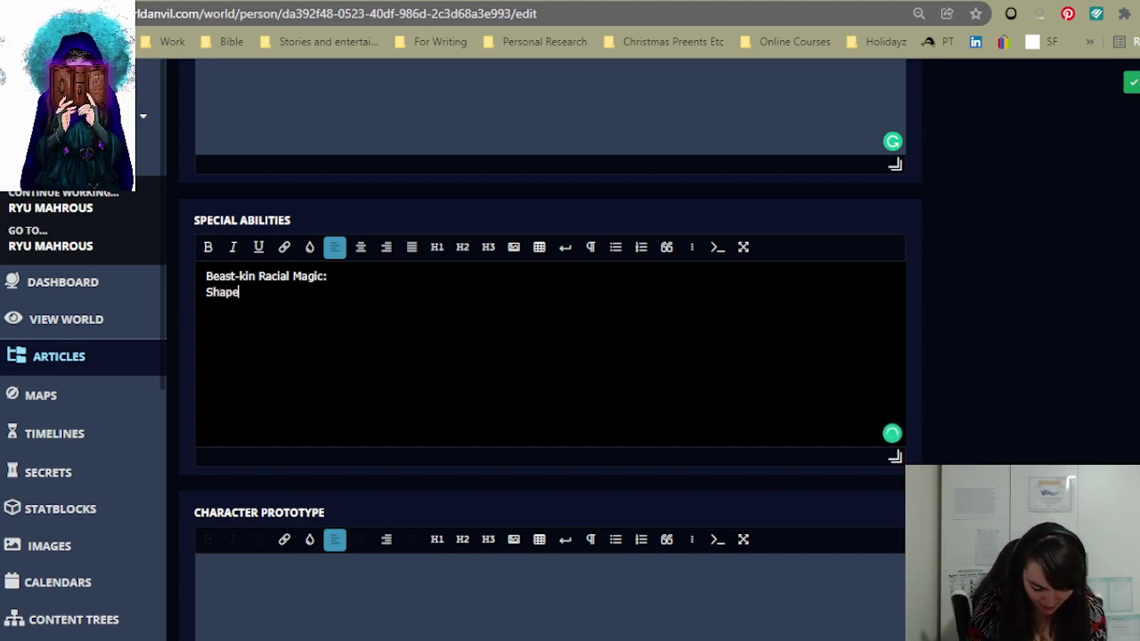
{"action": "type", "text": "shift "}
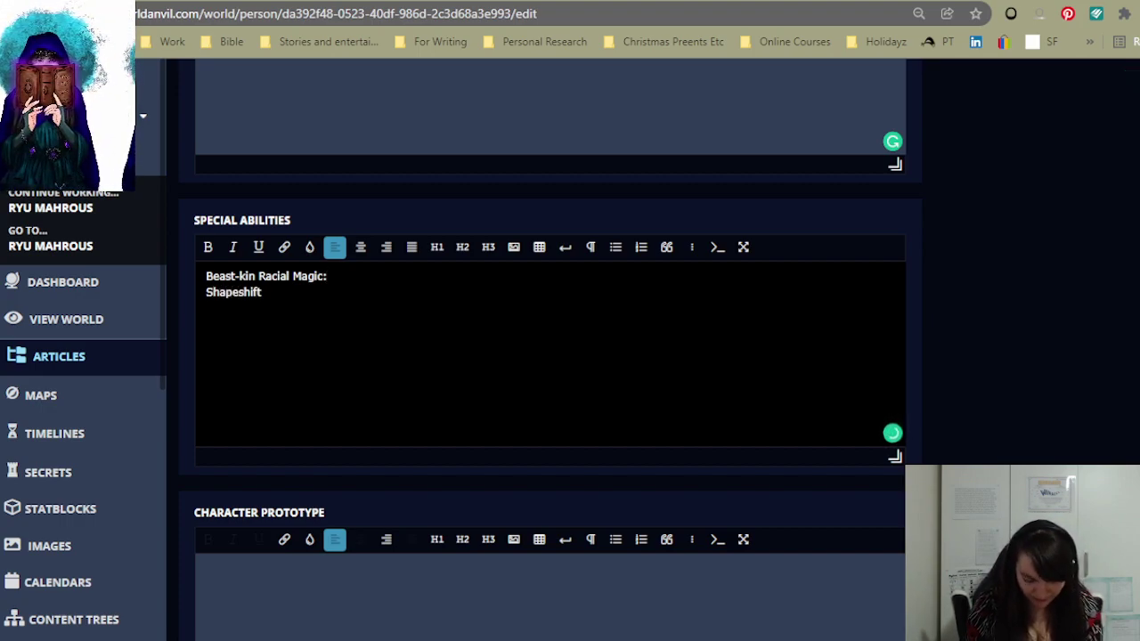
{"action": "type", "text": "[br]"}
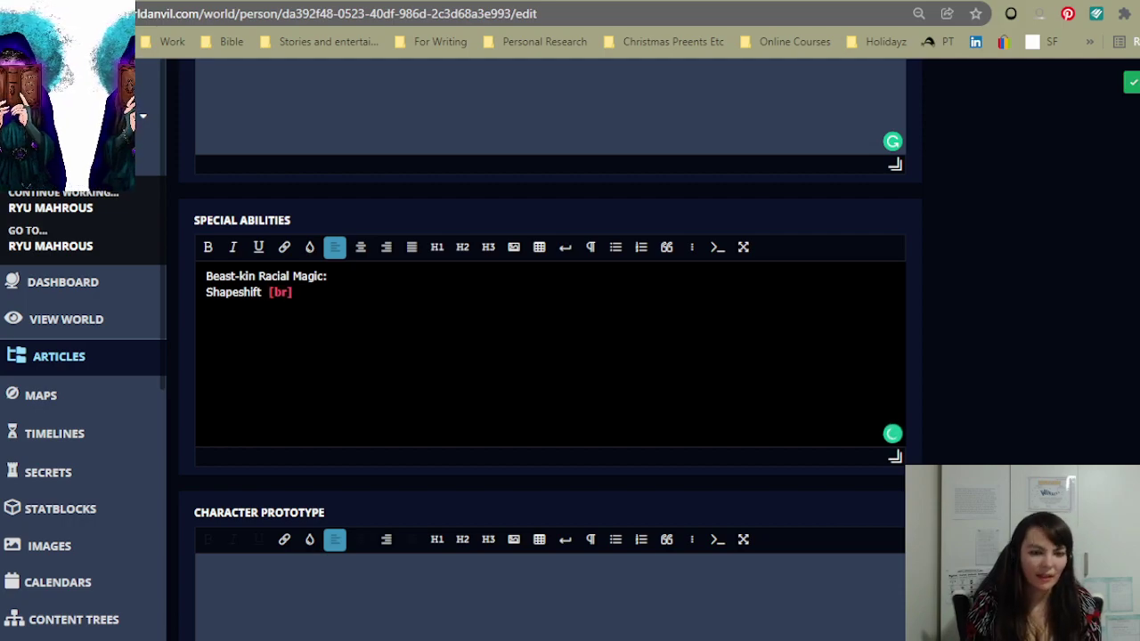
{"action": "key", "text": "BackSpace"}
{"action": "key", "text": "BackSpace"}
{"action": "key", "text": "BackSpace"}
{"action": "key", "text": "BackSpace"}
{"action": "key", "text": "BackSpace"}
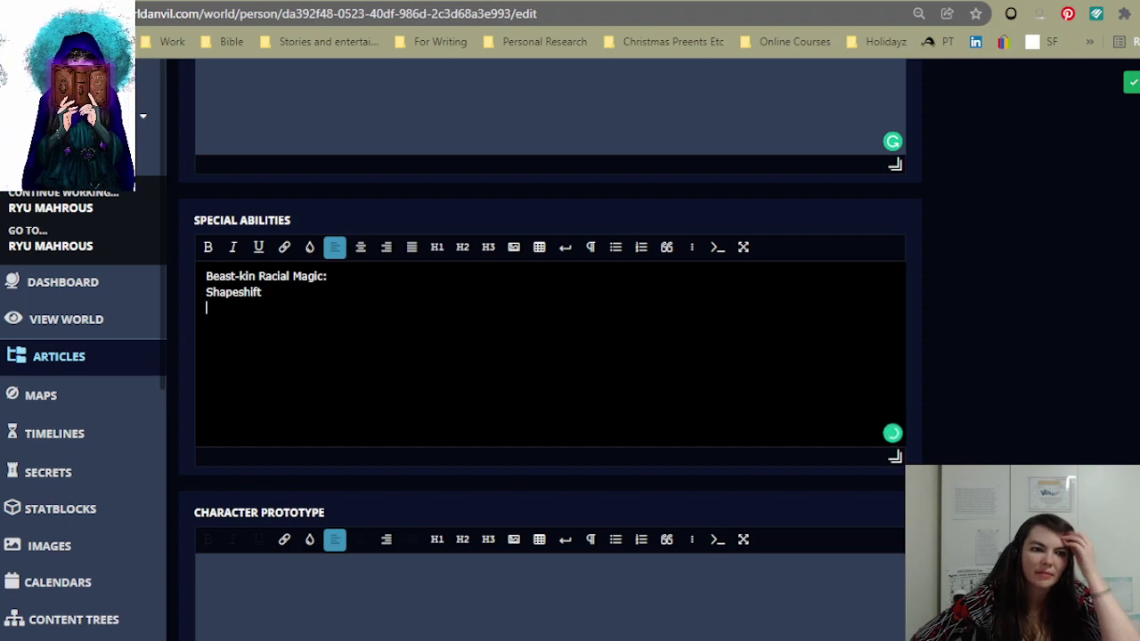
- Add "Muscle manipulation" and "Body manipulation" on separate lines of the Special Abilities list
{"action": "type", "text": "Mus"}
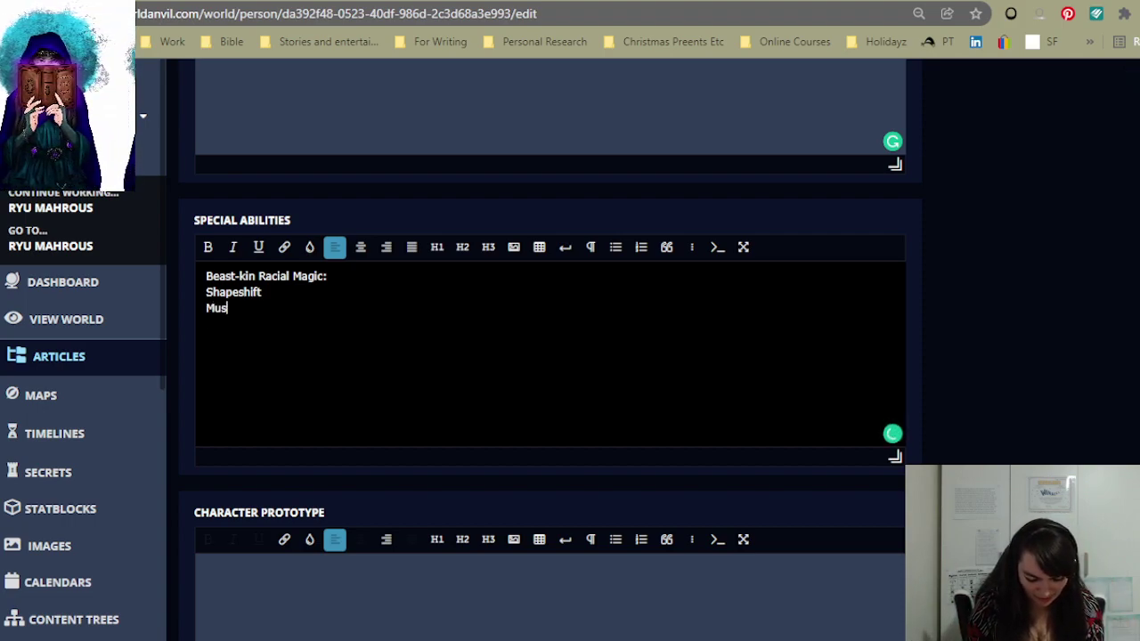
{"action": "type", "text": "cle manipulation"}
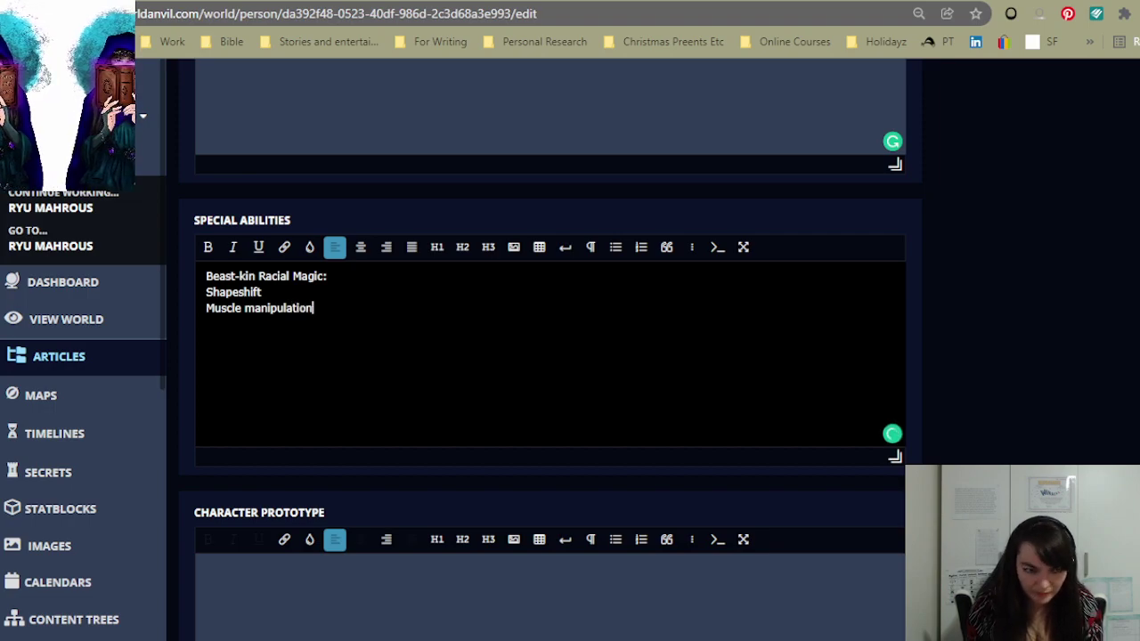
{"action": "key", "text": "Return"}
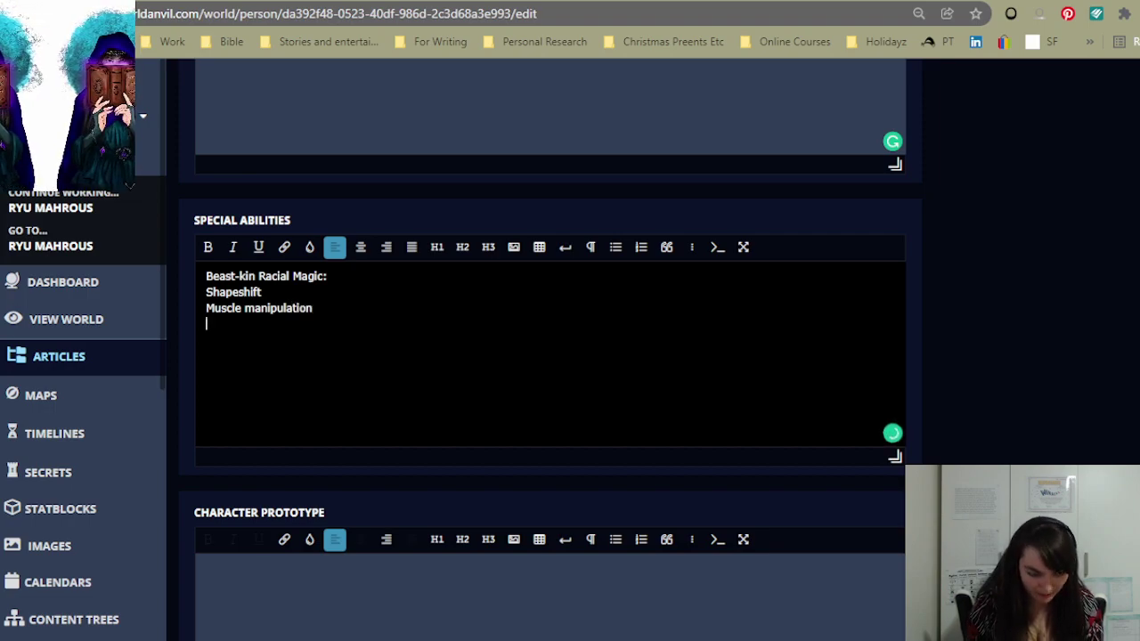
{"action": "type", "text": "Body "}
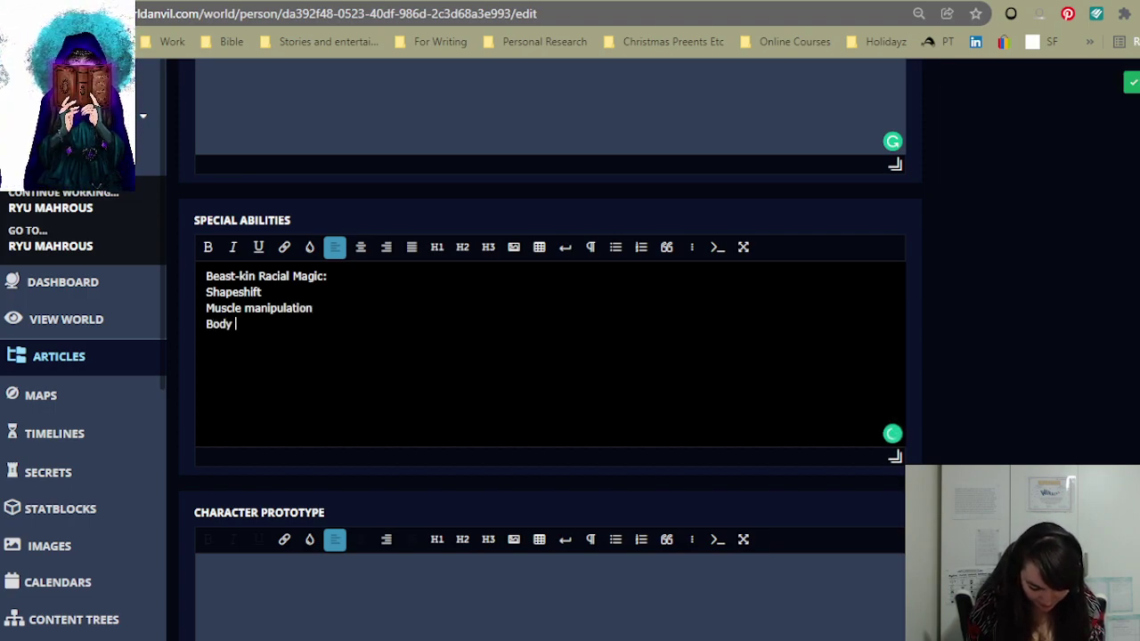
{"action": "type", "text": "manipulation"}
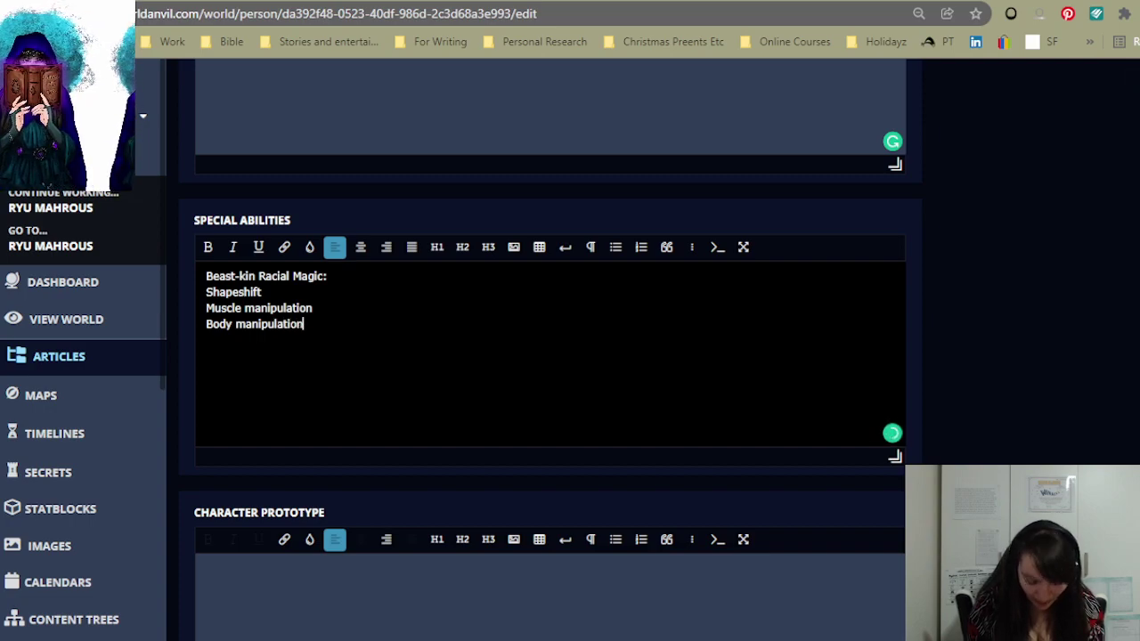
{"action": "key", "text": "Return"}
- Add the line "Self healing / regeneration abilities" to the Special Abilities list
{"action": "type", "text": "Self hea"}
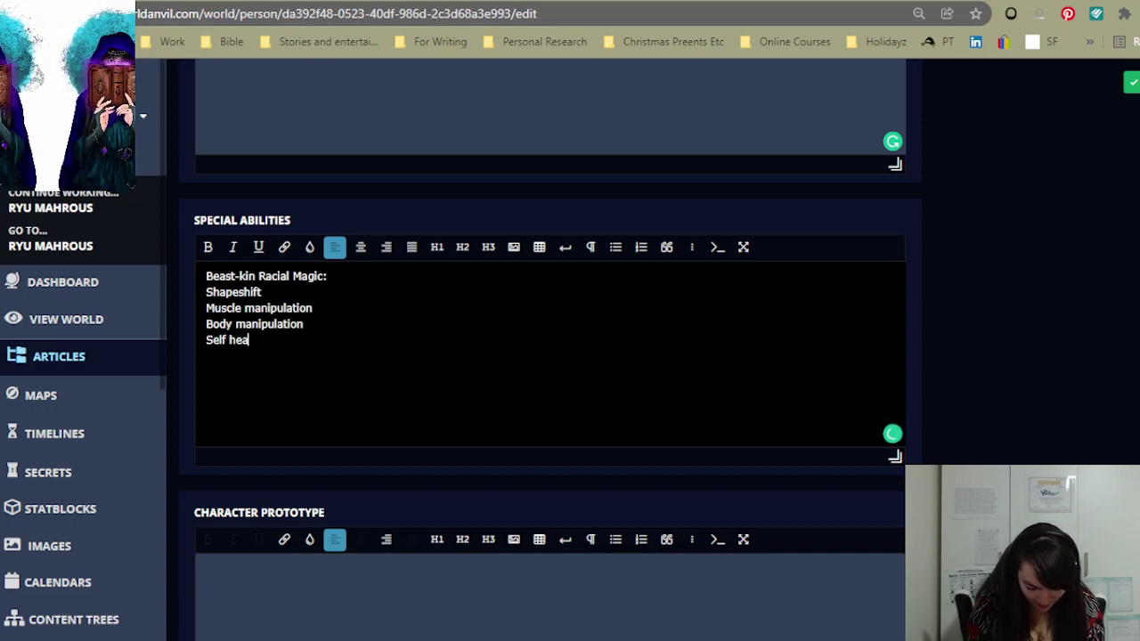
{"action": "type", "text": "ling /"}
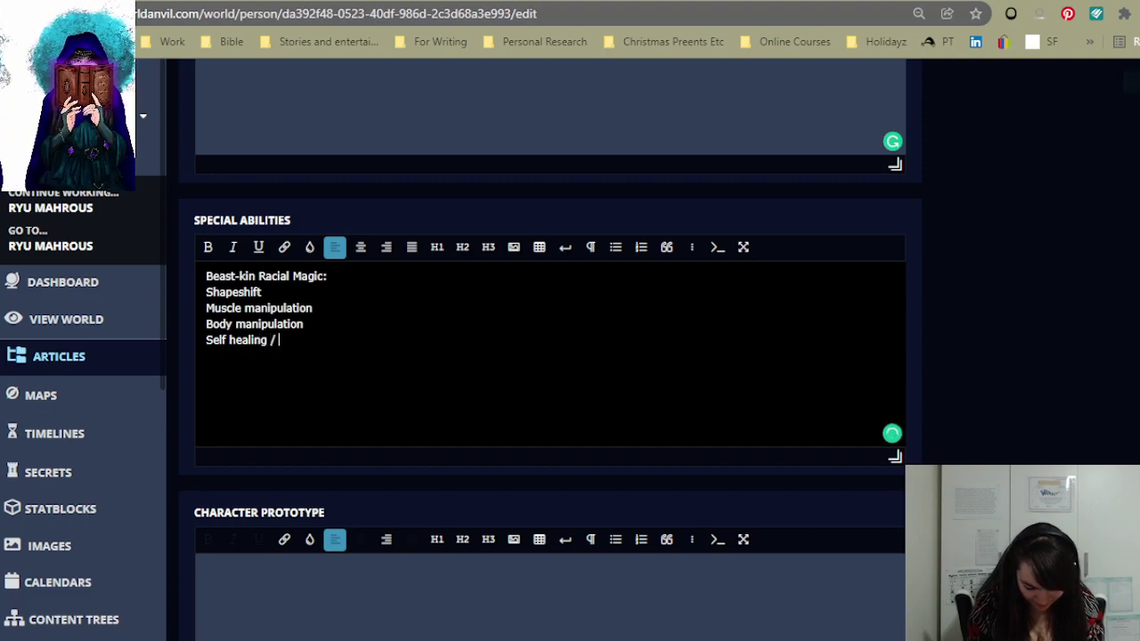
{"action": "type", "text": " regenerat"}
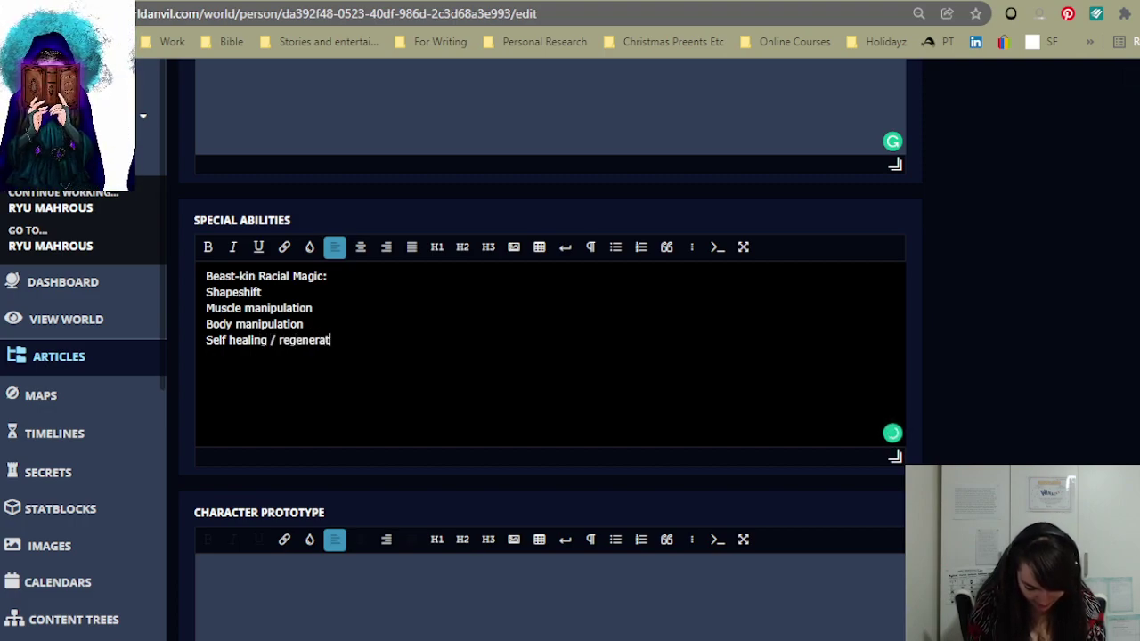
{"action": "type", "text": "ion abilit"}
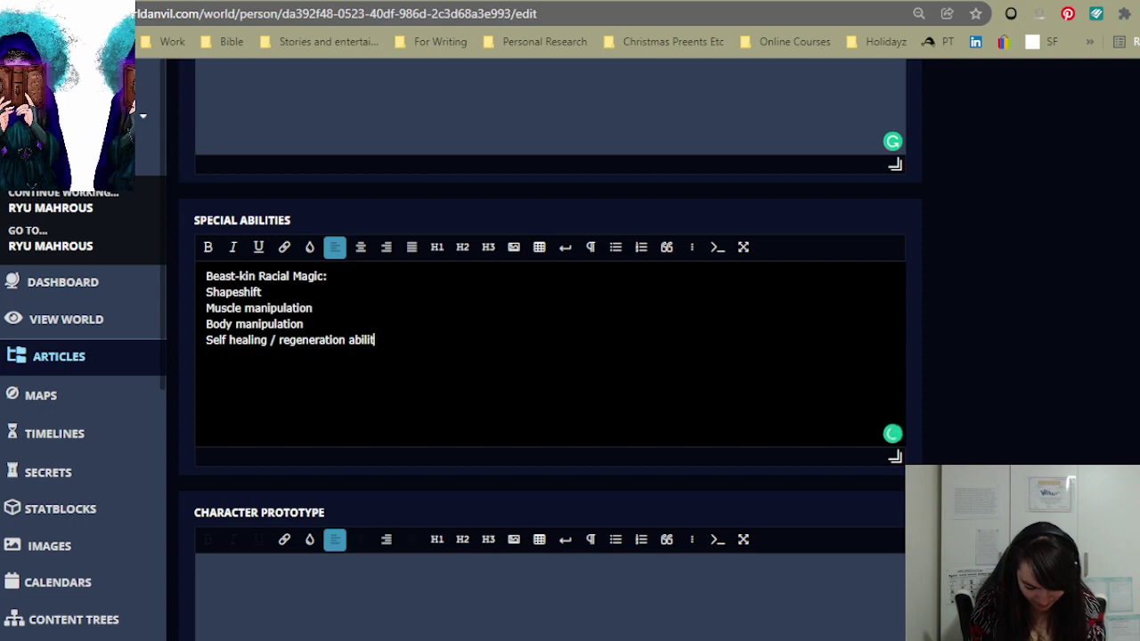
{"action": "type", "text": "ies"}
{"action": "key", "text": "Return"}
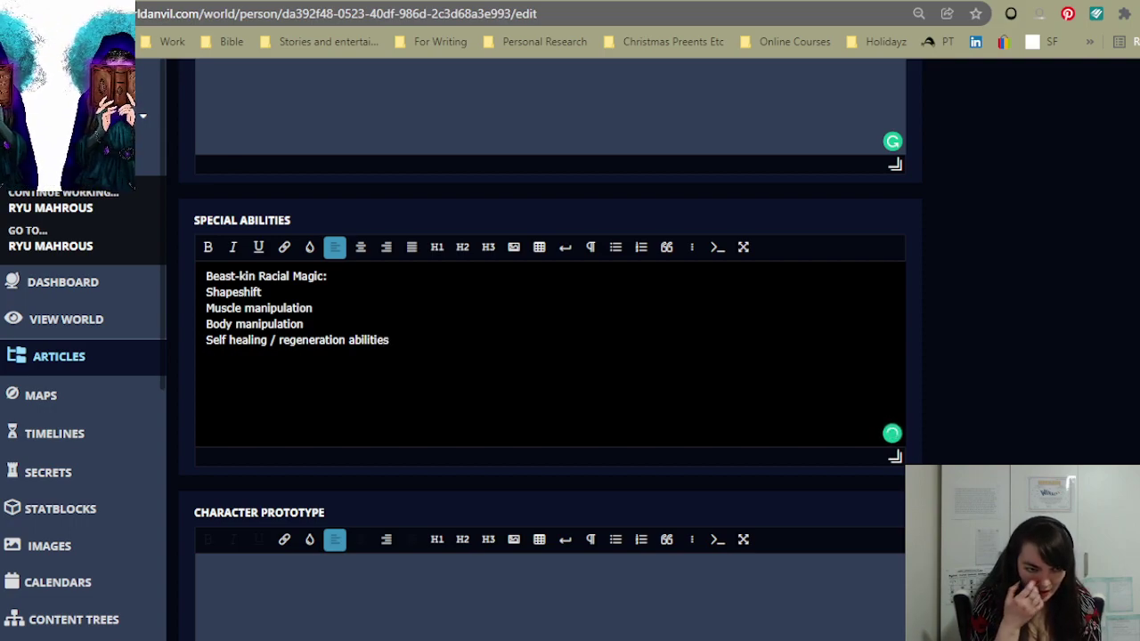
- Add the line "Self temperature control" to the Special Abilities list and start a new line below it
{"action": "type", "text": "Sel"}
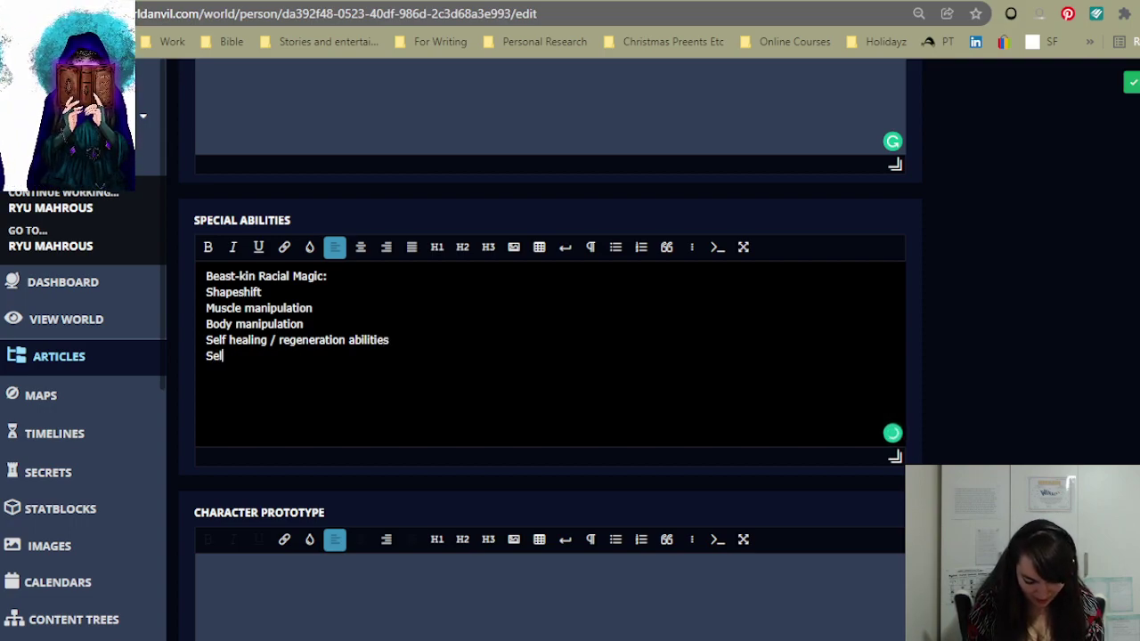
{"action": "type", "text": "f temp"}
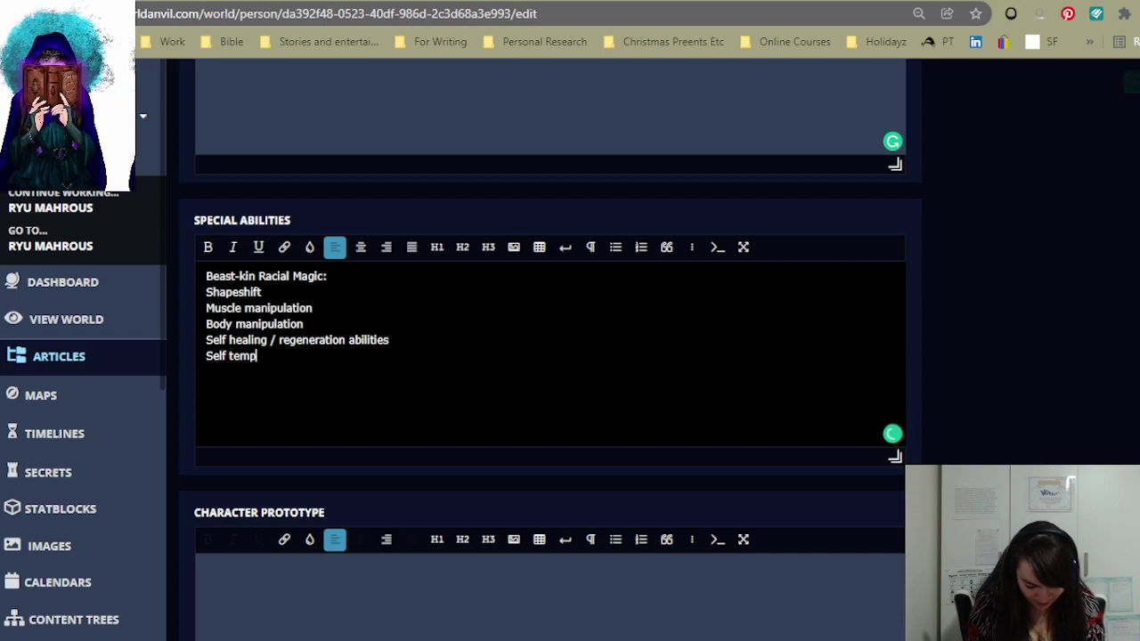
{"action": "type", "text": "erature control"}
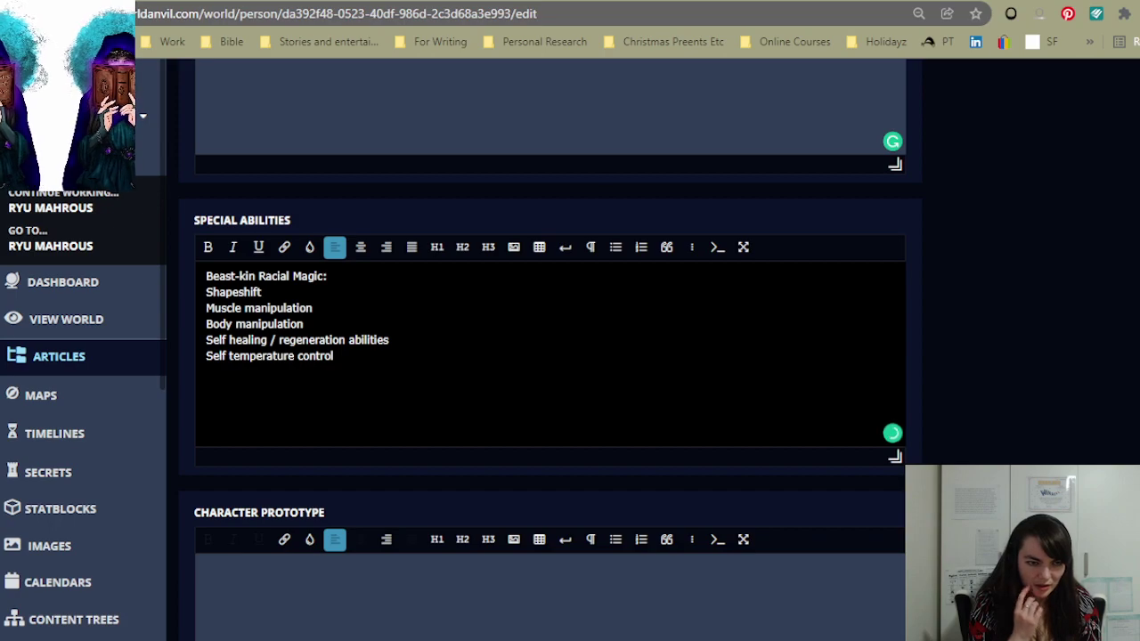
{"action": "key", "text": "Return"}
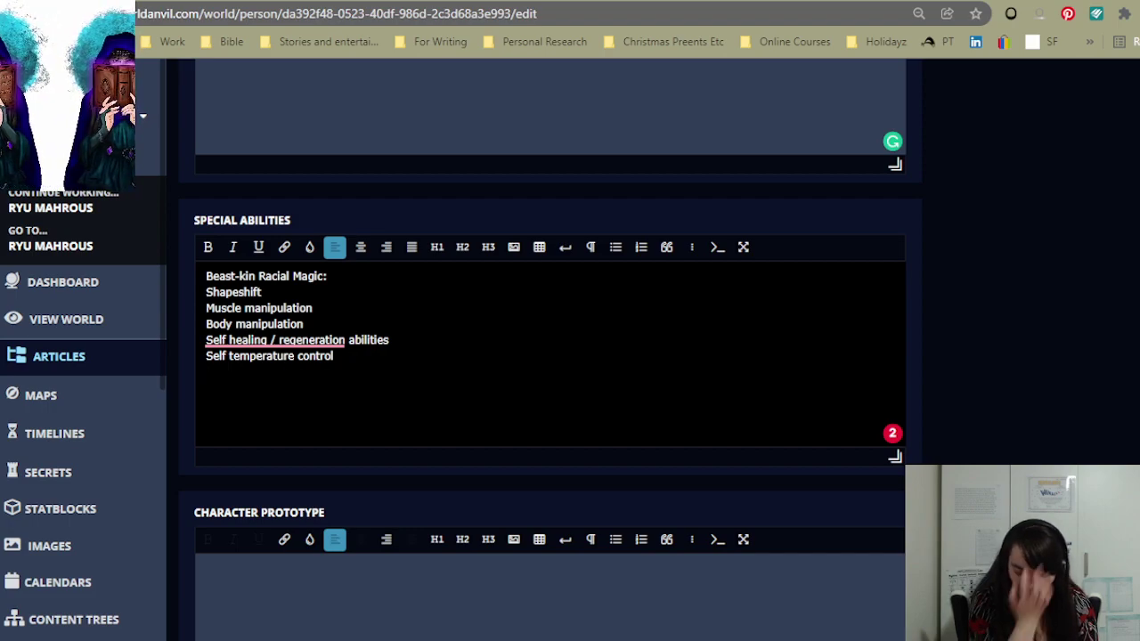
- Apply the suggested corrections so the healing line in Special Abilities reads "Self-healing/regeneration abilities"
{"action": "left_click", "coordinate": [227, 340]}
{"action": "left_click", "coordinate": [238, 381]}
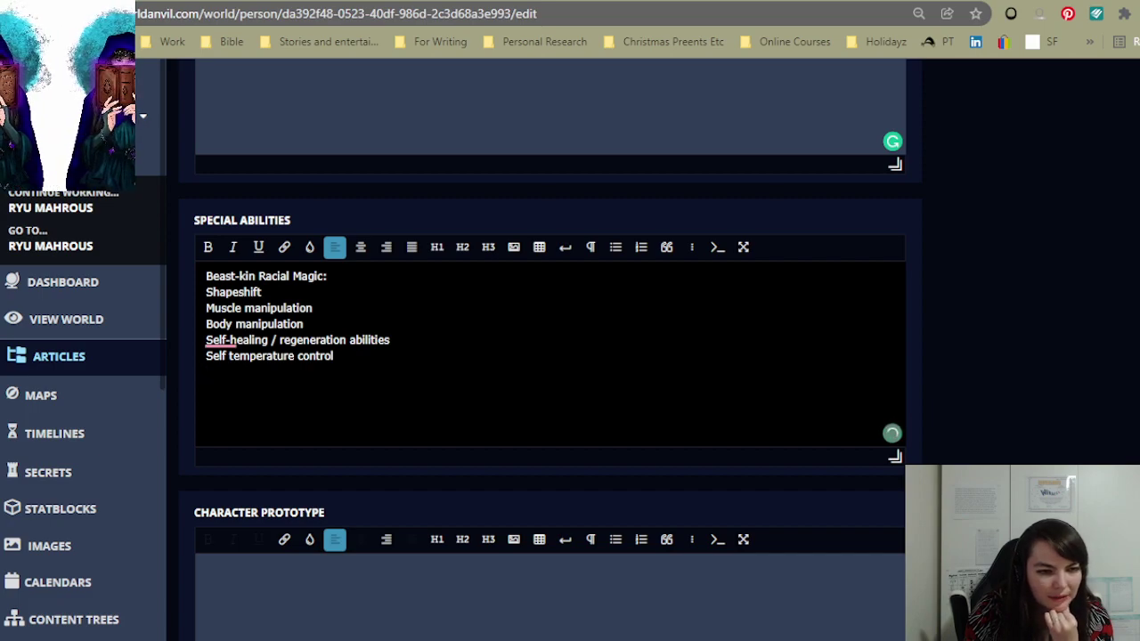
{"action": "mouse_move", "coordinate": [303, 341]}
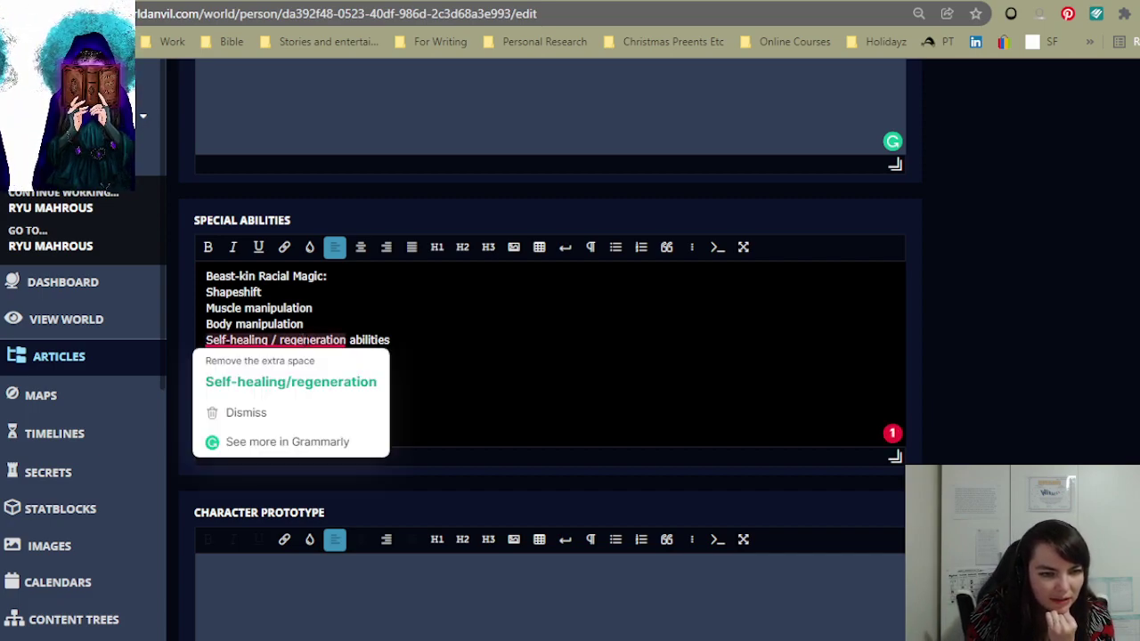
{"action": "left_click", "coordinate": [305, 382]}
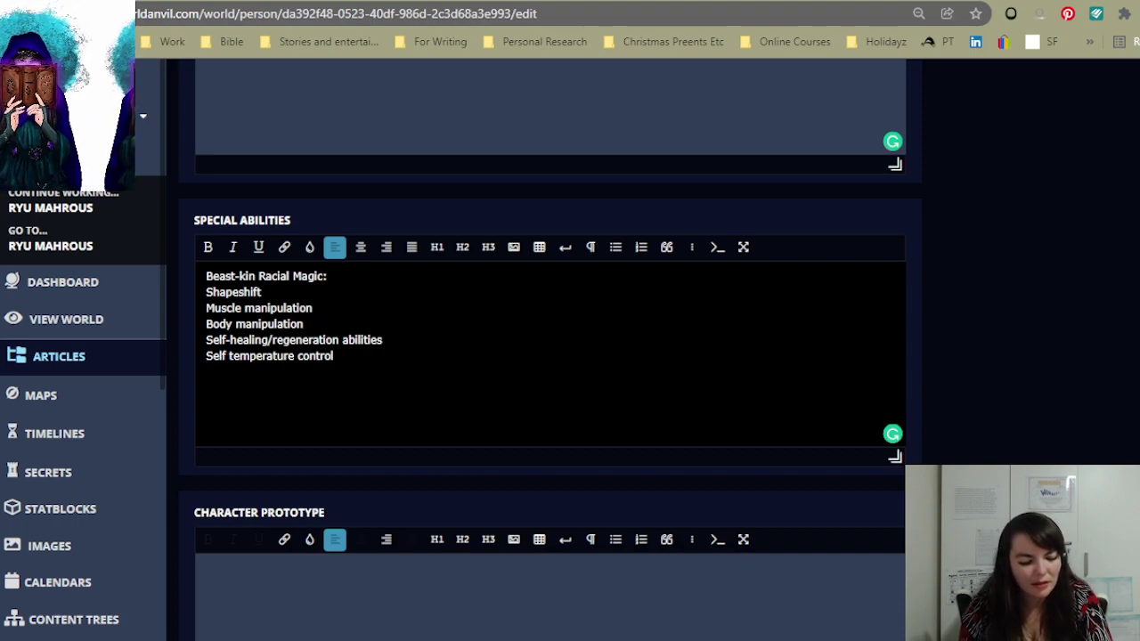
- Add the line "Dragon roar" below "Self temperature control" in the Special Abilities list
{"action": "key", "text": "Return"}
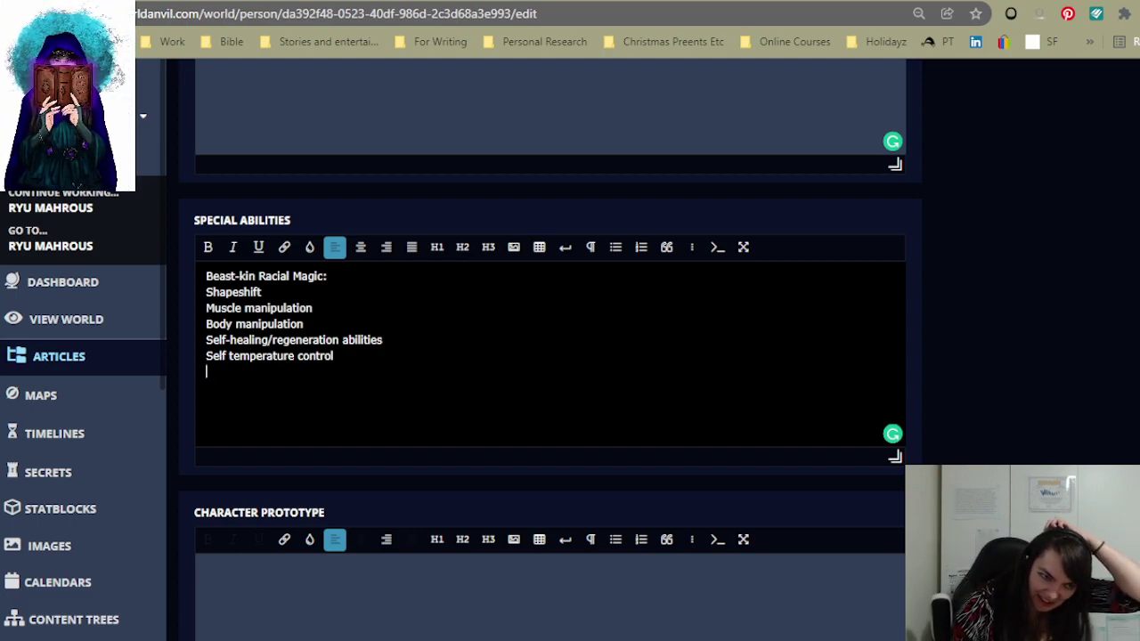
{"action": "key", "text": "BackSpace"}
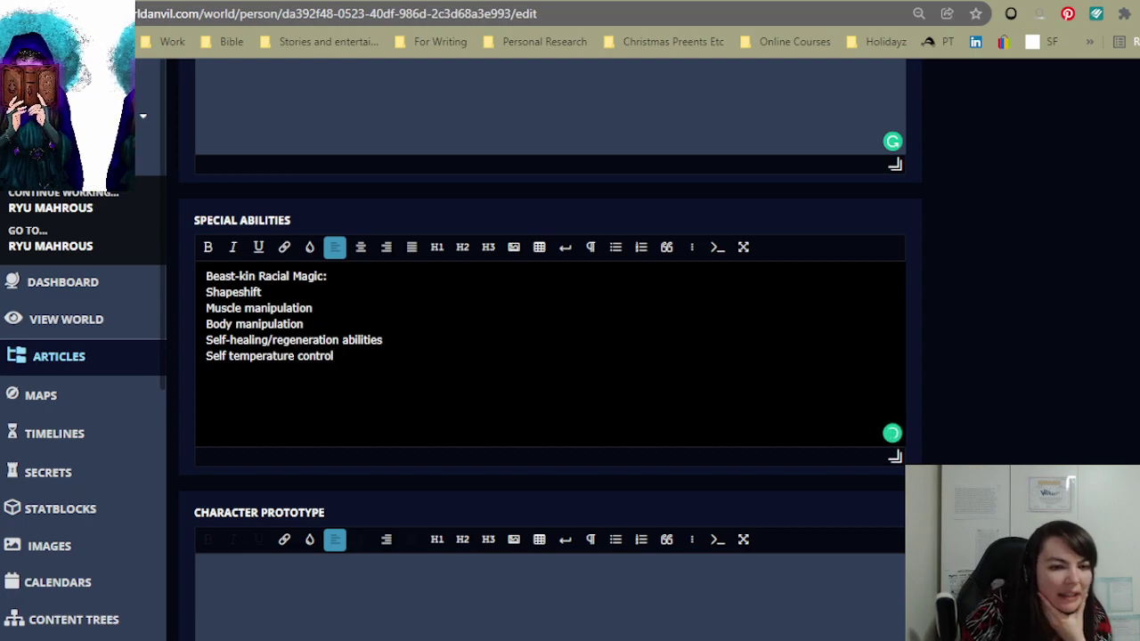
{"action": "type", "text": "Roar"}
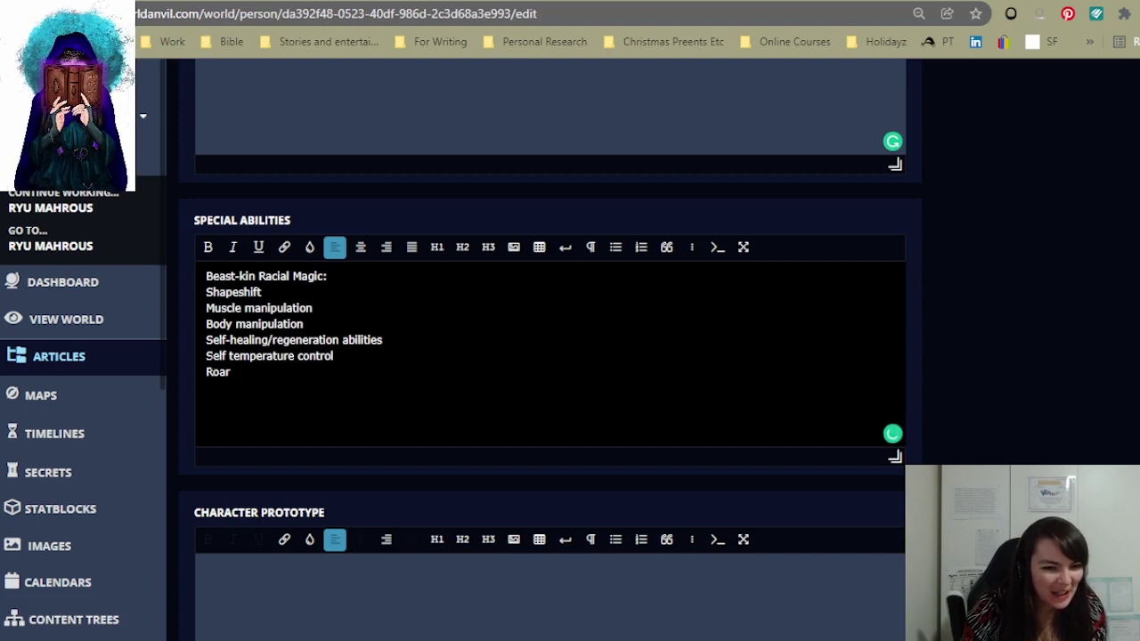
{"action": "left_click", "coordinate": [205, 371]}
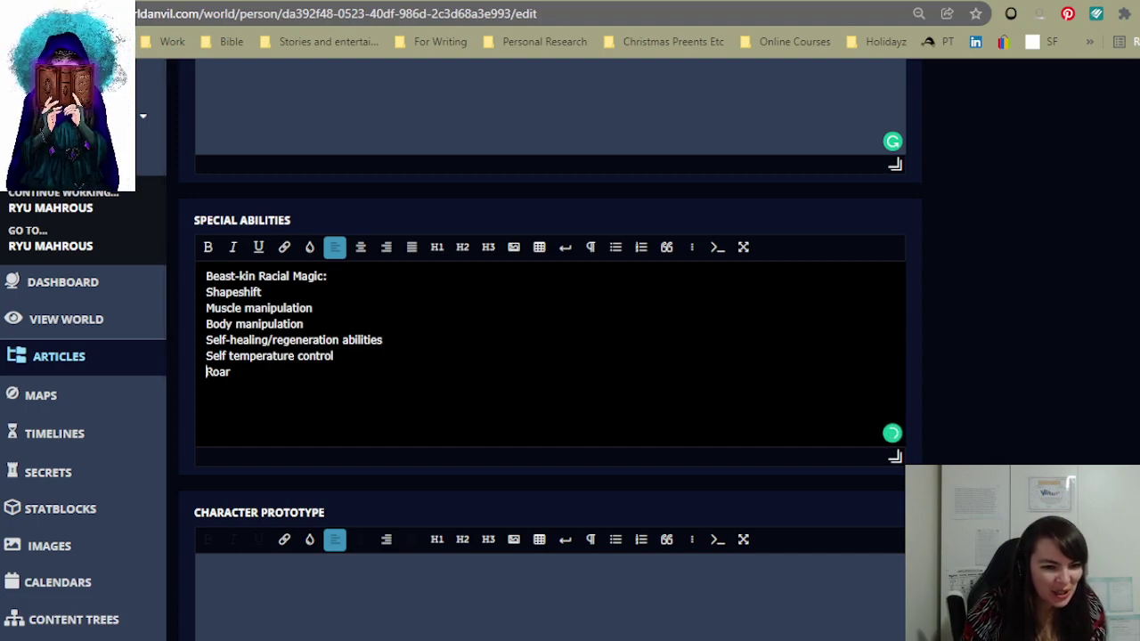
{"action": "type", "text": "Dragon"}
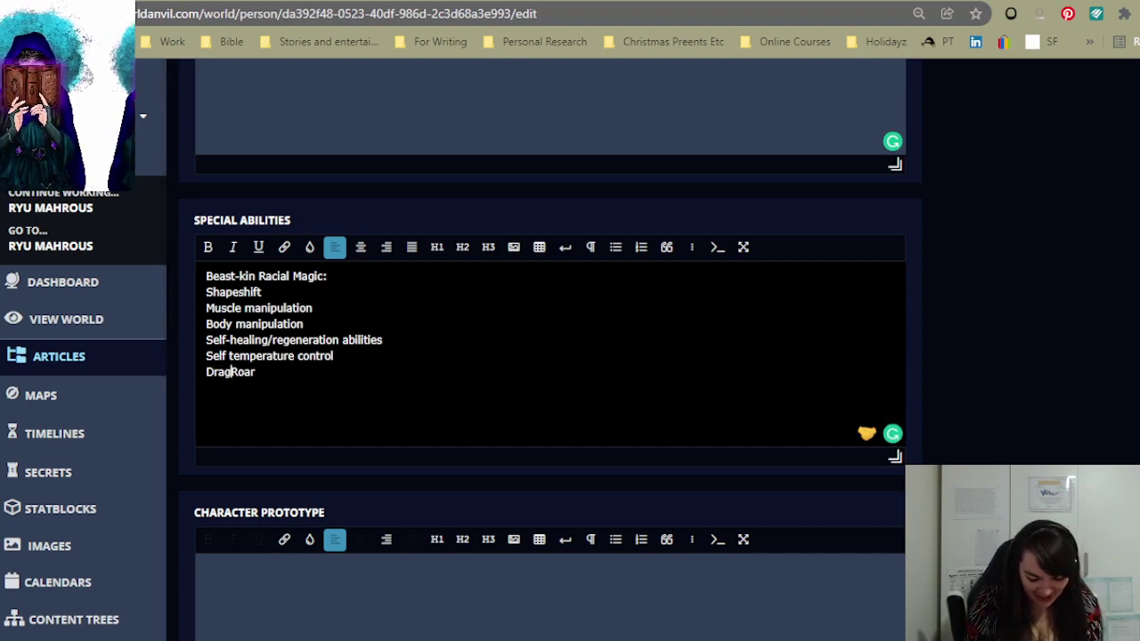
{"action": "key", "text": "Delete"}
{"action": "type", "text": "r "}
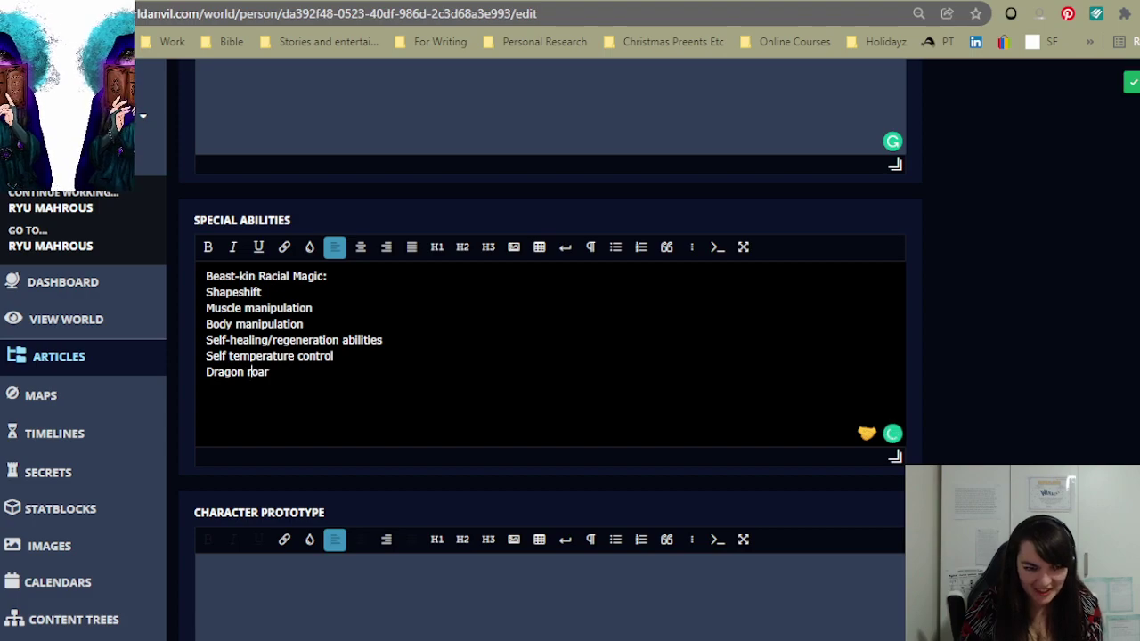
- Add "Fly" as the last special ability and accept the suggested capitalization "Roar" in the dragon line
{"action": "type", "text": "Fly"}
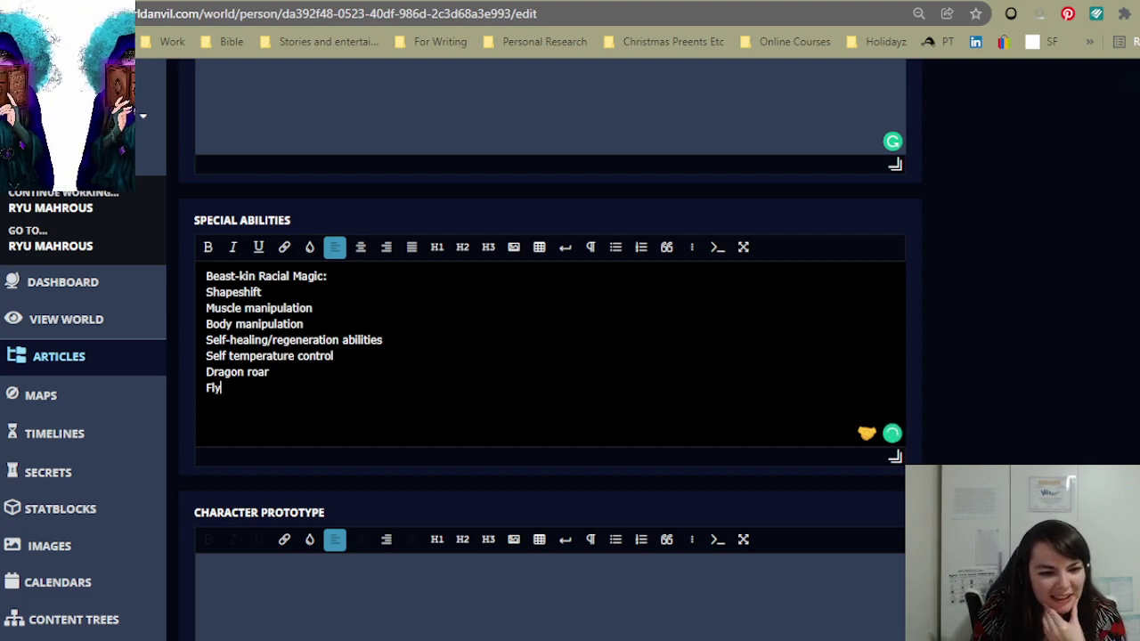
{"action": "scroll", "coordinate": [585, 395], "scroll_direction": "down", "scroll_amount": 2}
{"action": "scroll", "coordinate": [630, 479], "scroll_direction": "up", "scroll_amount": 2}
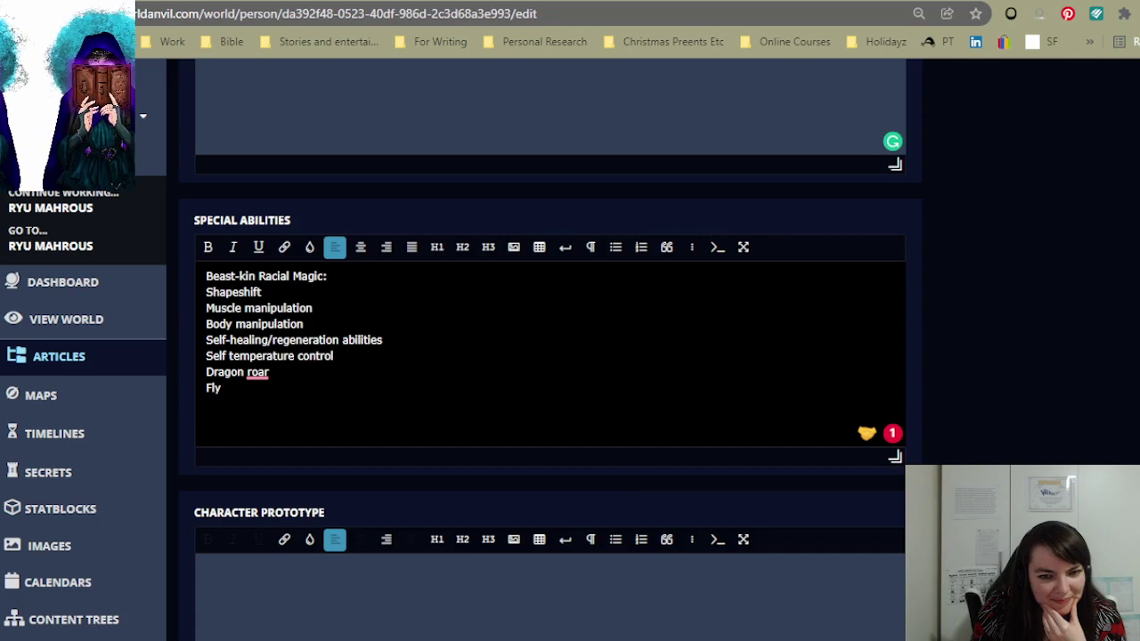
{"action": "mouse_move", "coordinate": [258, 373]}
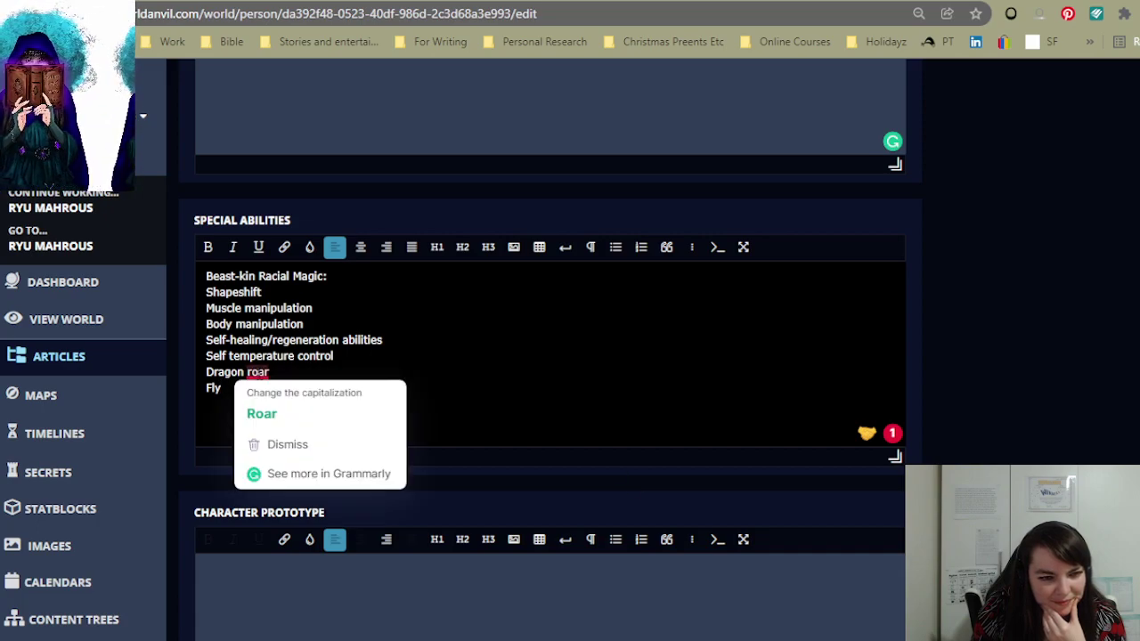
{"action": "left_click", "coordinate": [261, 413]}
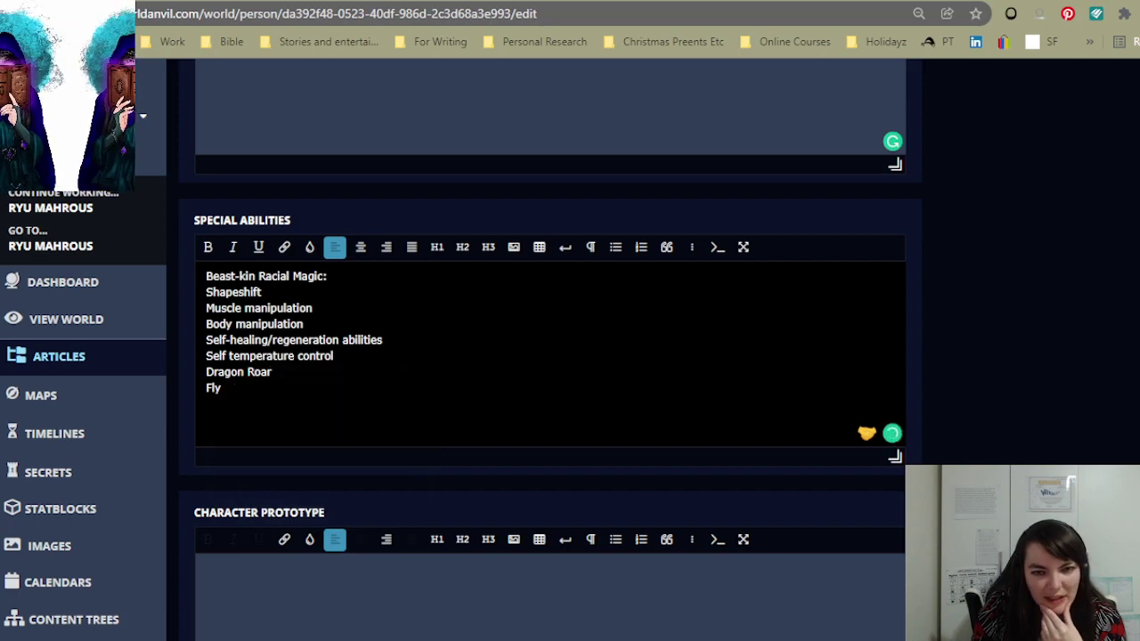
- Save the changes made to the character article
{"action": "scroll", "coordinate": [757, 377], "scroll_direction": "up", "scroll_amount": 15}
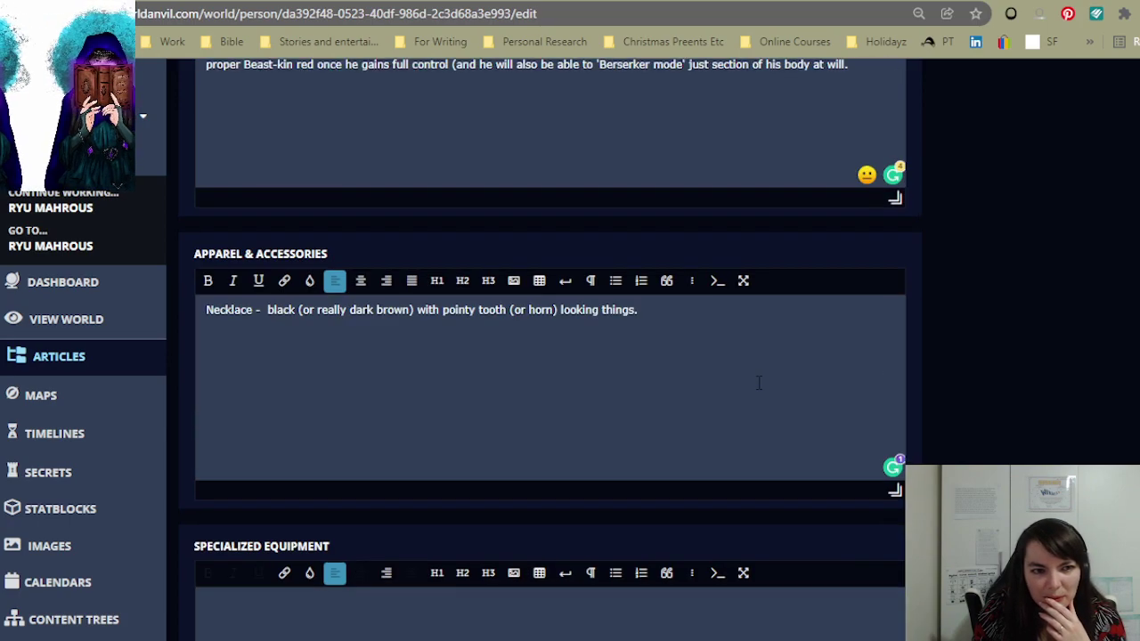
{"action": "scroll", "coordinate": [969, 269], "scroll_direction": "up", "scroll_amount": 5}
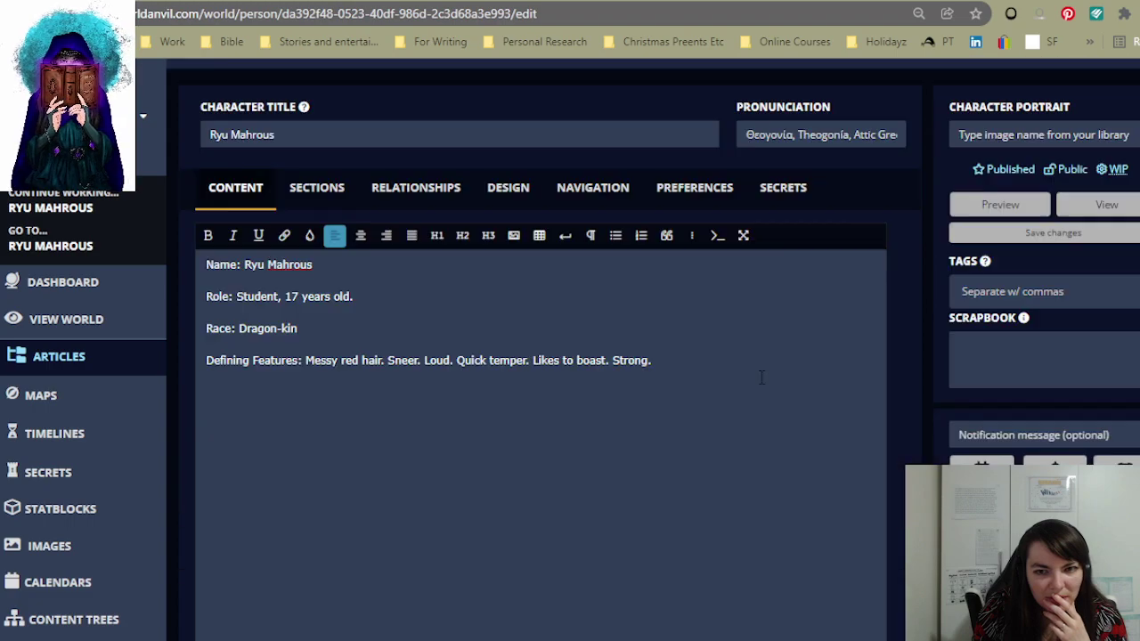
{"action": "scroll", "coordinate": [968, 269], "scroll_direction": "down", "scroll_amount": 2}
{"action": "left_click", "coordinate": [1040, 94]}
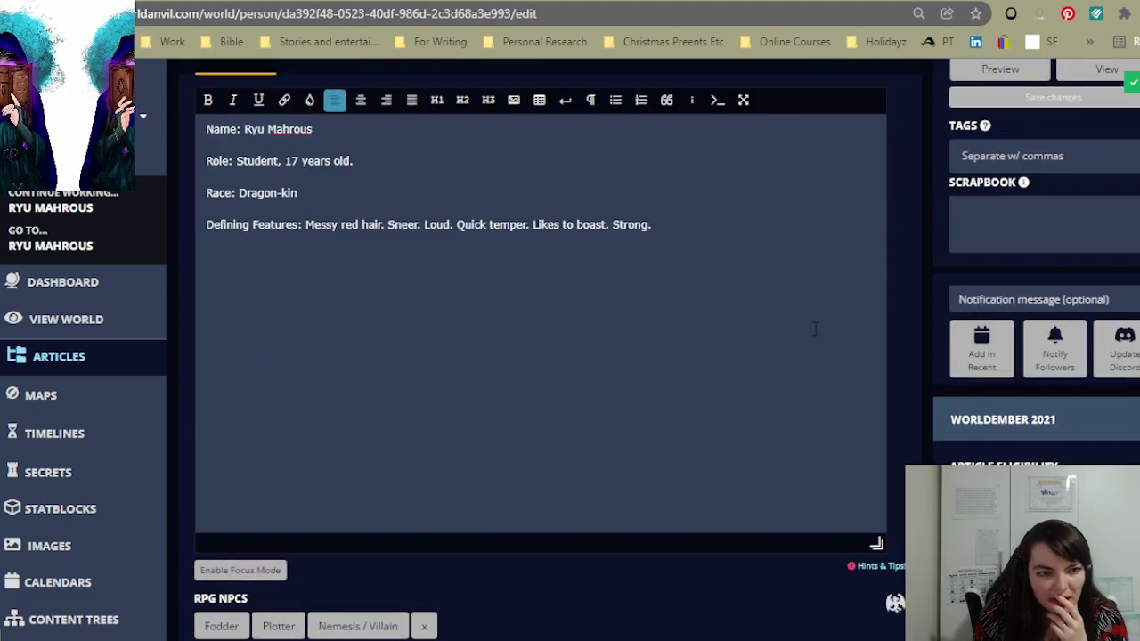
- Delete the Race line and the Name line from the article's main content, leaving the Role line first
{"action": "scroll", "coordinate": [816, 328], "scroll_direction": "up", "scroll_amount": 1}
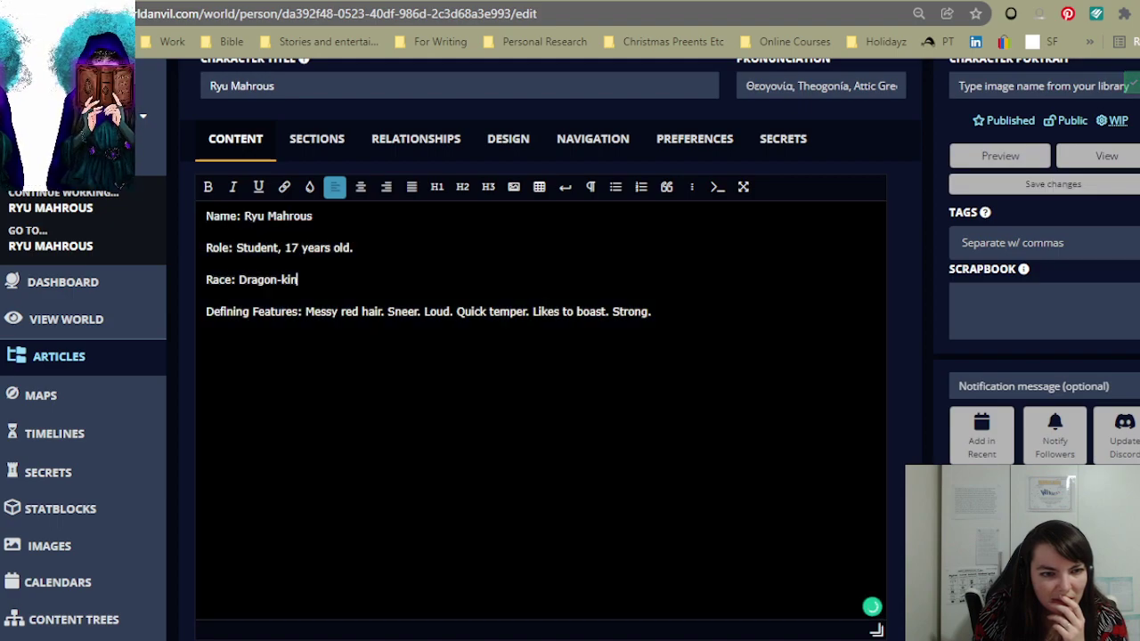
{"action": "left_click_drag", "start_coordinate": [317, 285], "coordinate": [206, 265]}
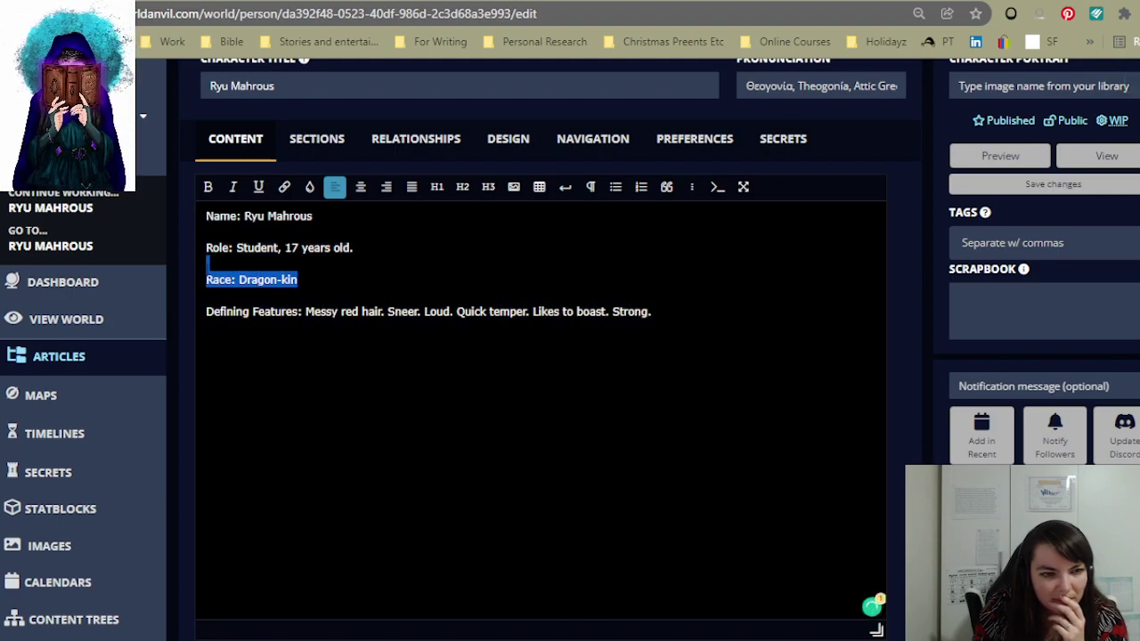
{"action": "key", "text": "BackSpace"}
{"action": "left_click", "coordinate": [311, 216]}
{"action": "left_click", "coordinate": [206, 216], "text": "shift"}
{"action": "key", "text": "BackSpace"}
{"action": "key", "text": "Delete"}
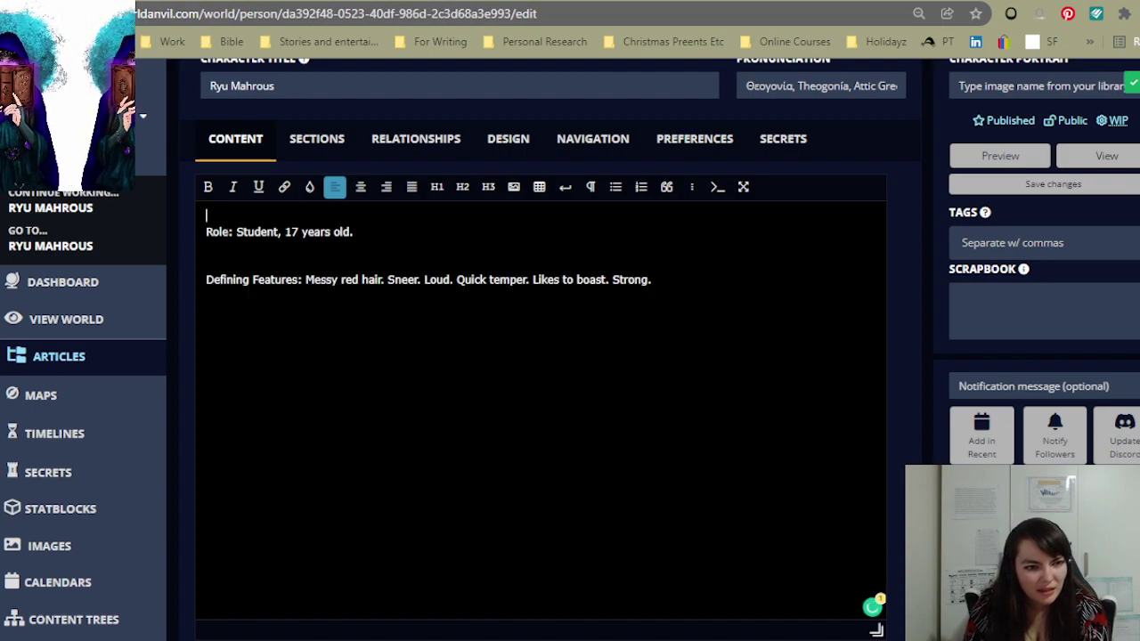
{"action": "key", "text": "Delete"}
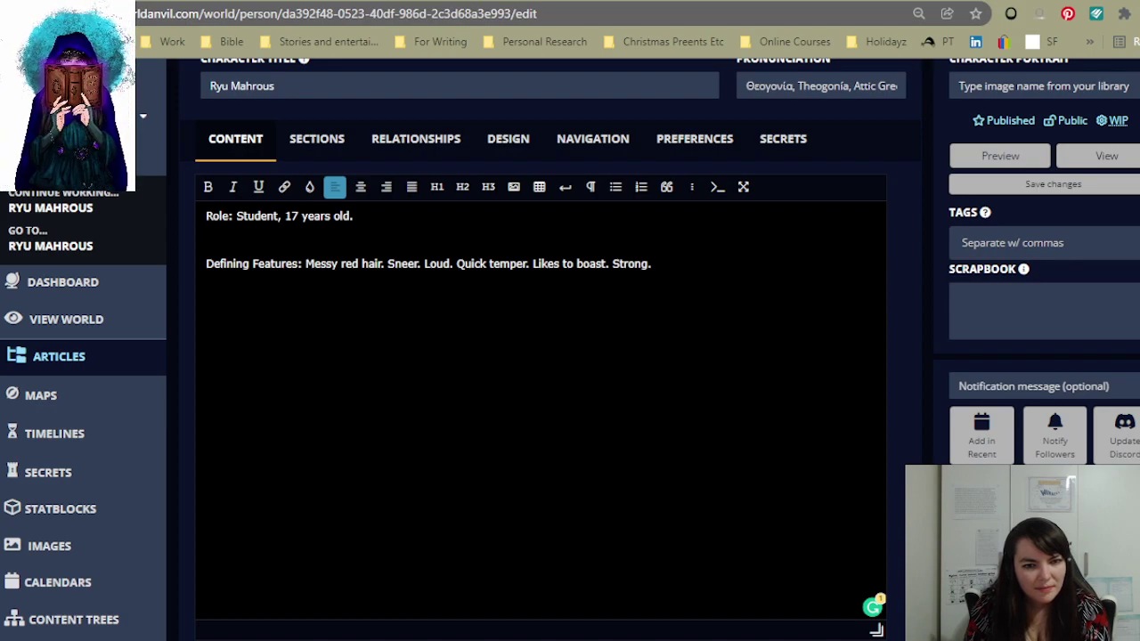
- Trim the Defining Features line in the main content to "Sneer. Loud. Quick temper. Likes to boast." and remove the extra blank line above it
{"action": "left_click_drag", "start_coordinate": [387, 263], "coordinate": [207, 248]}
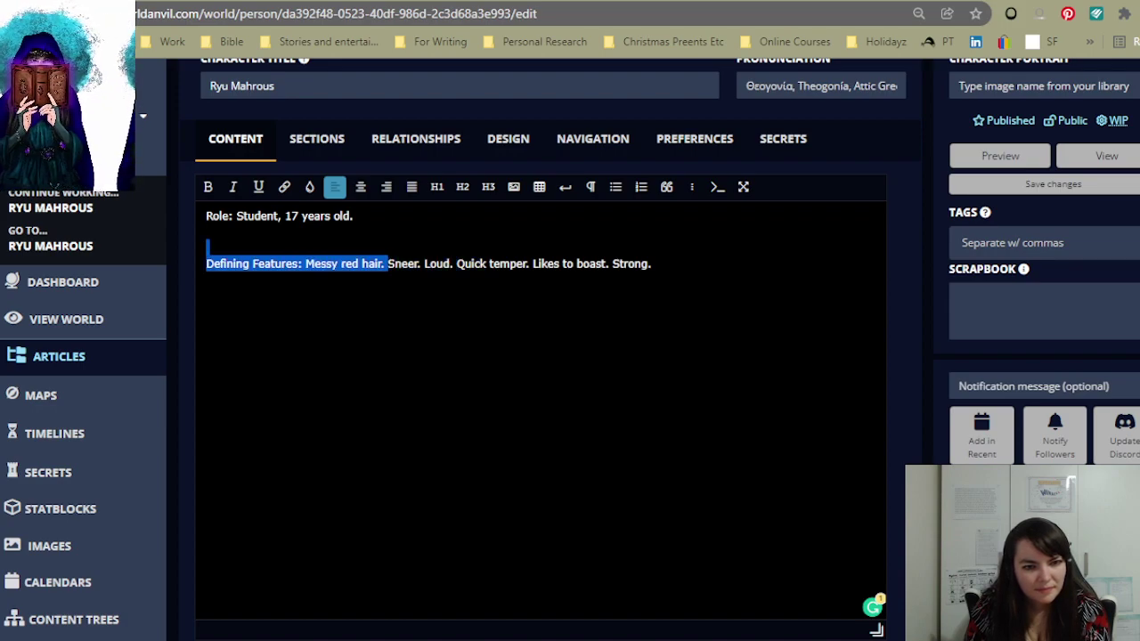
{"action": "left_click_drag", "start_coordinate": [387, 263], "coordinate": [651, 263]}
{"action": "left_click", "coordinate": [555, 264]}
{"action": "key", "text": "BackSpace"}
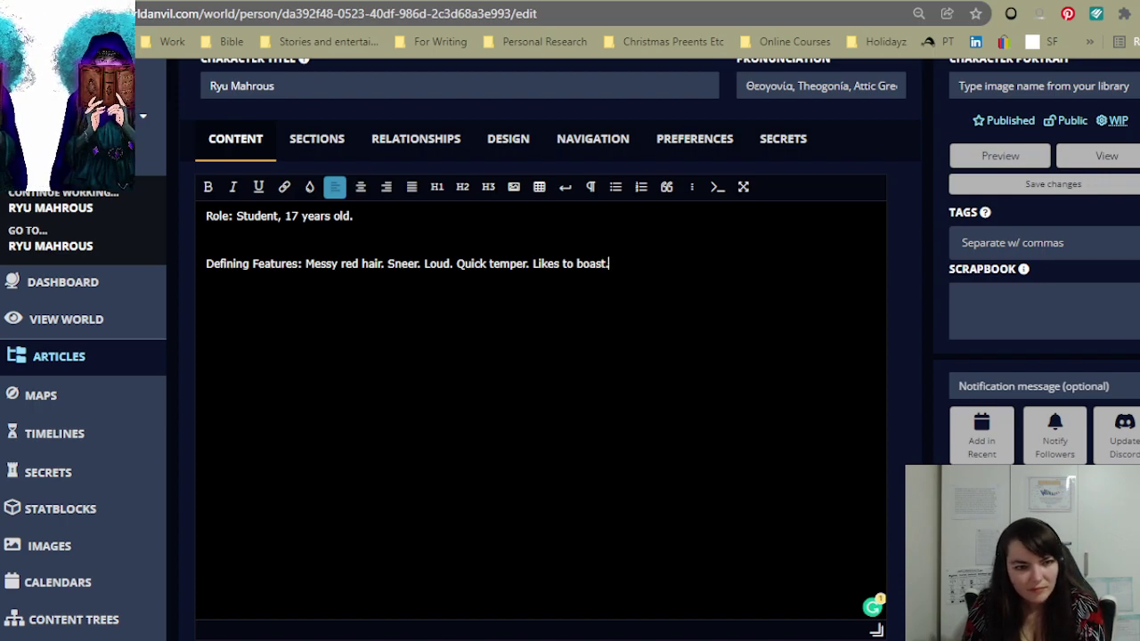
{"action": "left_click_drag", "start_coordinate": [387, 264], "coordinate": [211, 264]}
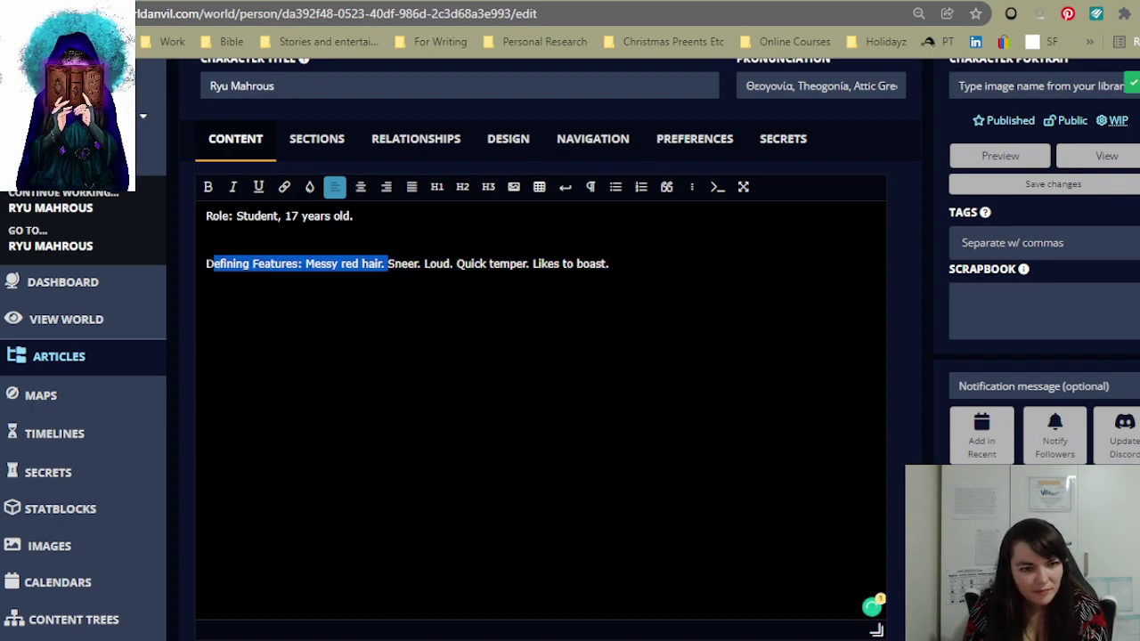
{"action": "key", "text": "BackSpace"}
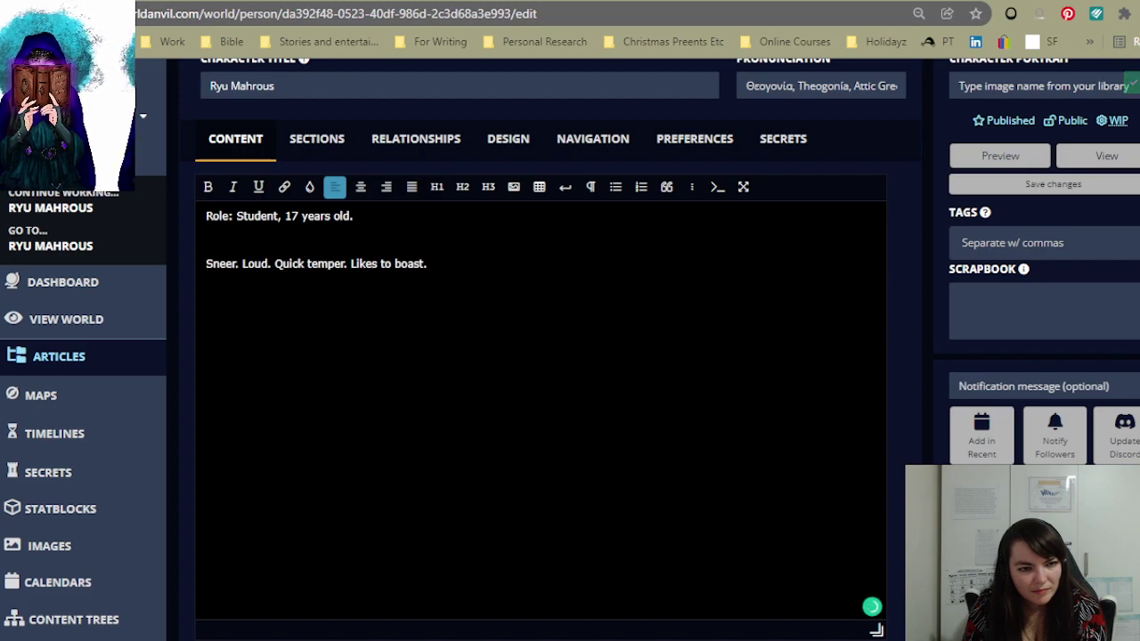
{"action": "key", "text": "BackSpace"}
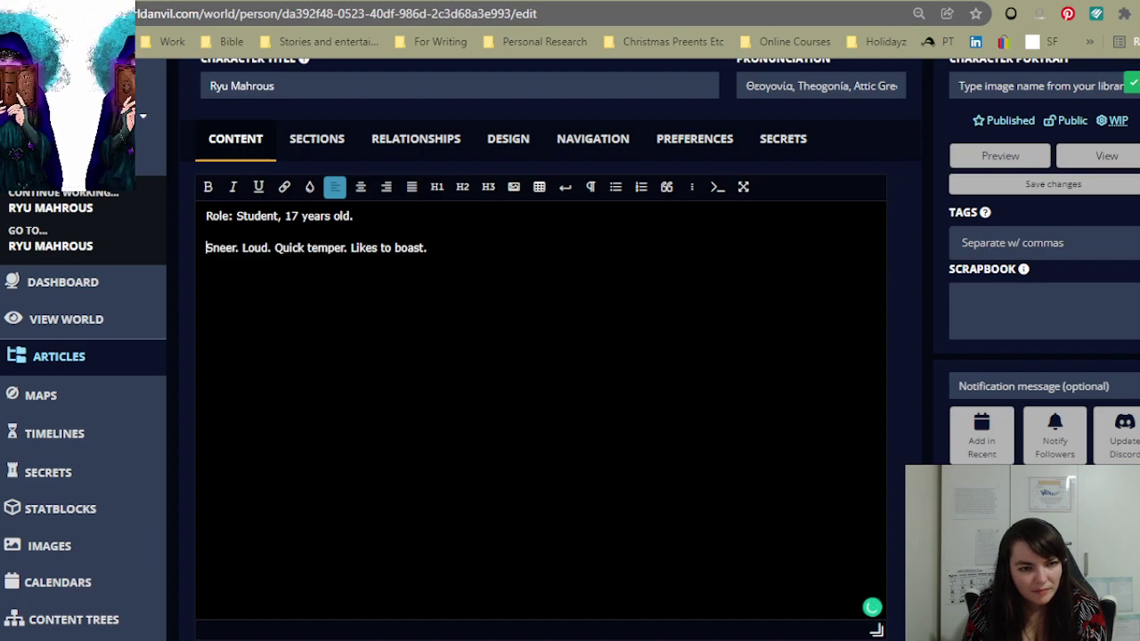
- Move the line "Sneer. Loud. Quick temper. Likes to boast." from the main content into the Identifying Features prompt
{"action": "left_click_drag", "start_coordinate": [428, 247], "coordinate": [198, 251]}
{"action": "key", "text": "ctrl+c"}
{"action": "key", "text": "BackSpace"}
{"action": "scroll", "coordinate": [503, 408], "scroll_direction": "down", "scroll_amount": 10}
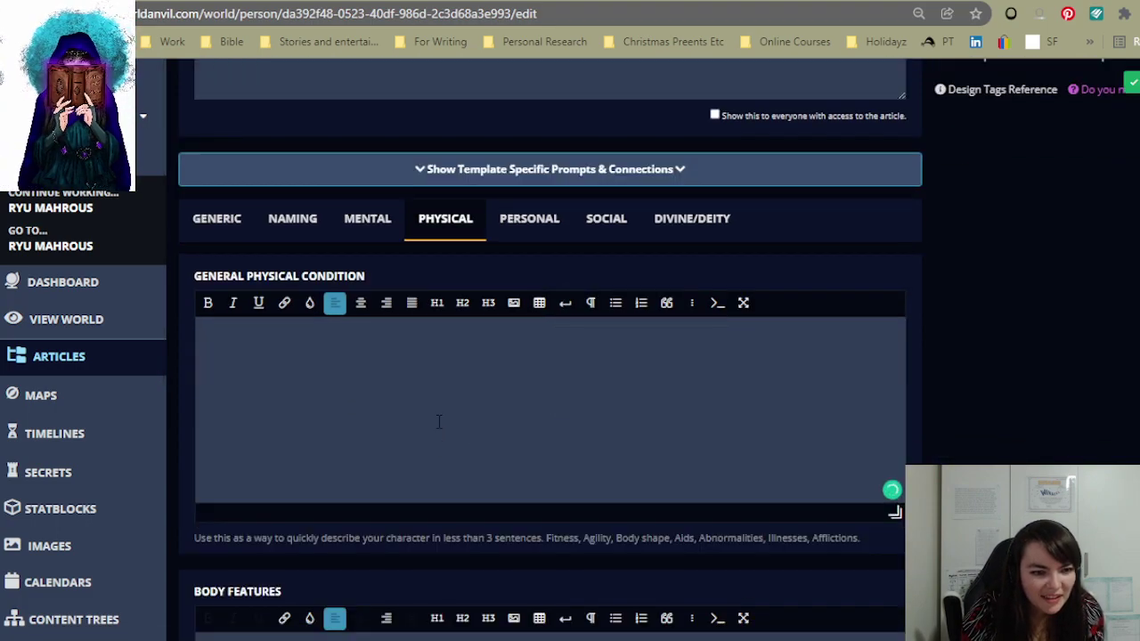
{"action": "scroll", "coordinate": [503, 408], "scroll_direction": "down", "scroll_amount": 8}
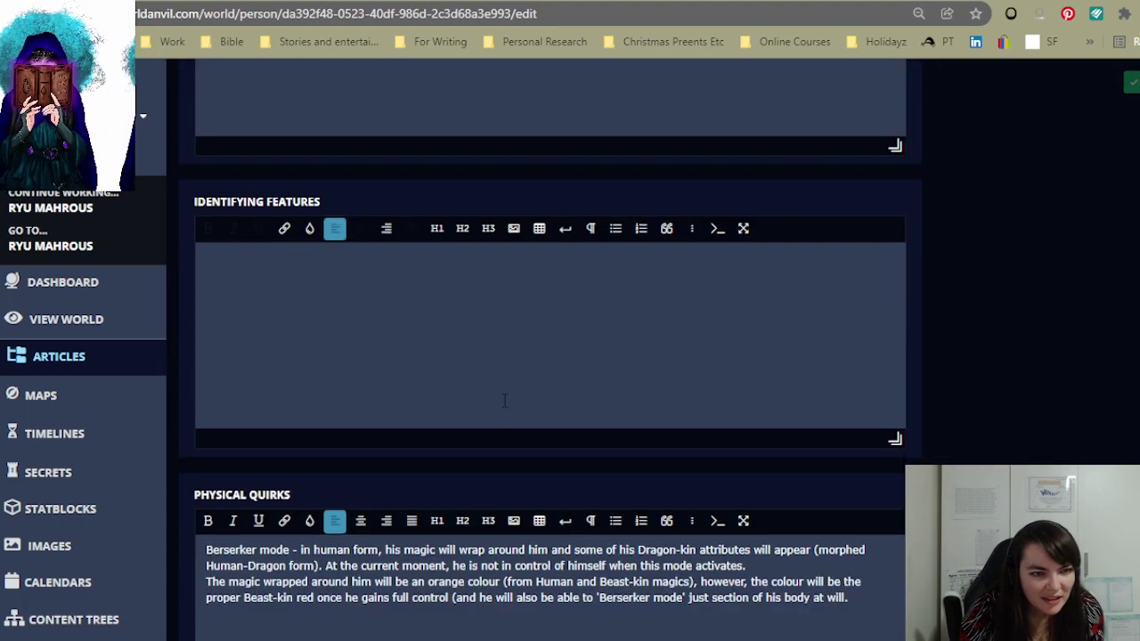
{"action": "left_click", "coordinate": [433, 372]}
{"action": "key", "text": "ctrl+v"}
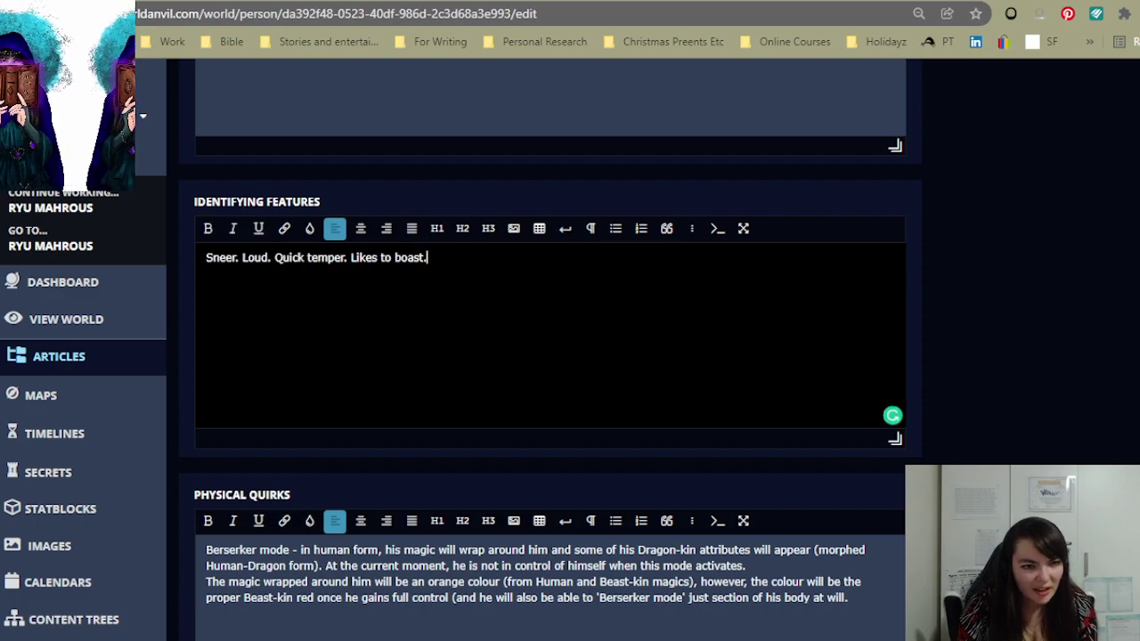
- Reword the start of the Identifying Features text to "Sneers a lot and is very loud"
{"action": "left_click", "coordinate": [239, 258]}
{"action": "type", "text": "s a lot"}
{"action": "key", "text": "Right"}
{"action": "key", "text": "Right"}
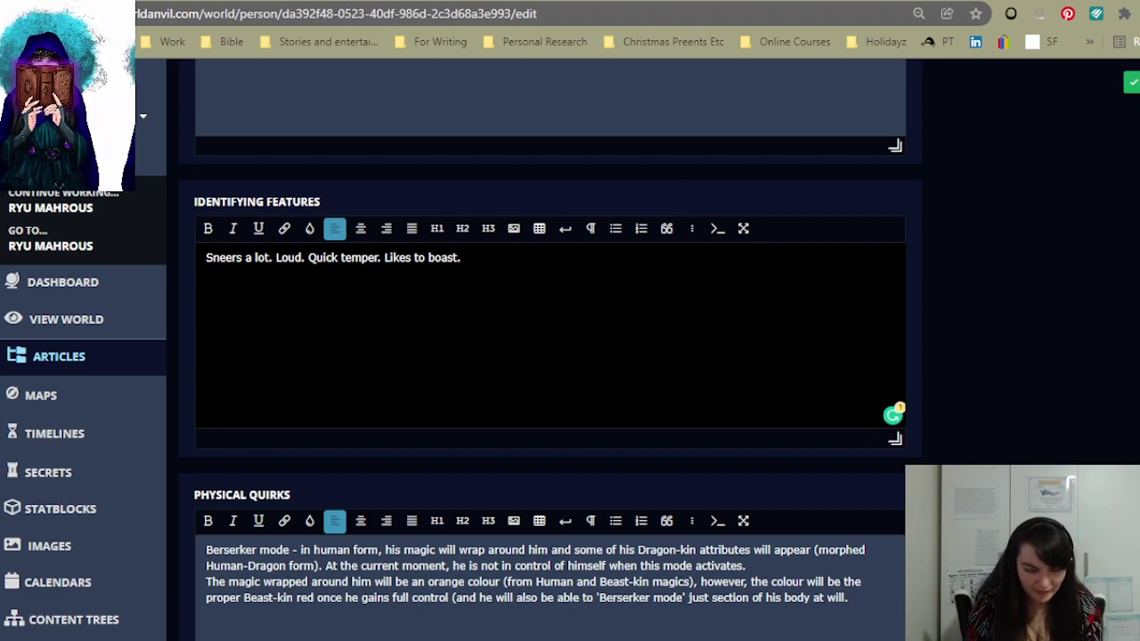
{"action": "key", "text": "BackSpace"}
{"action": "key", "text": "BackSpace"}
{"action": "type", "text": "and is very"}
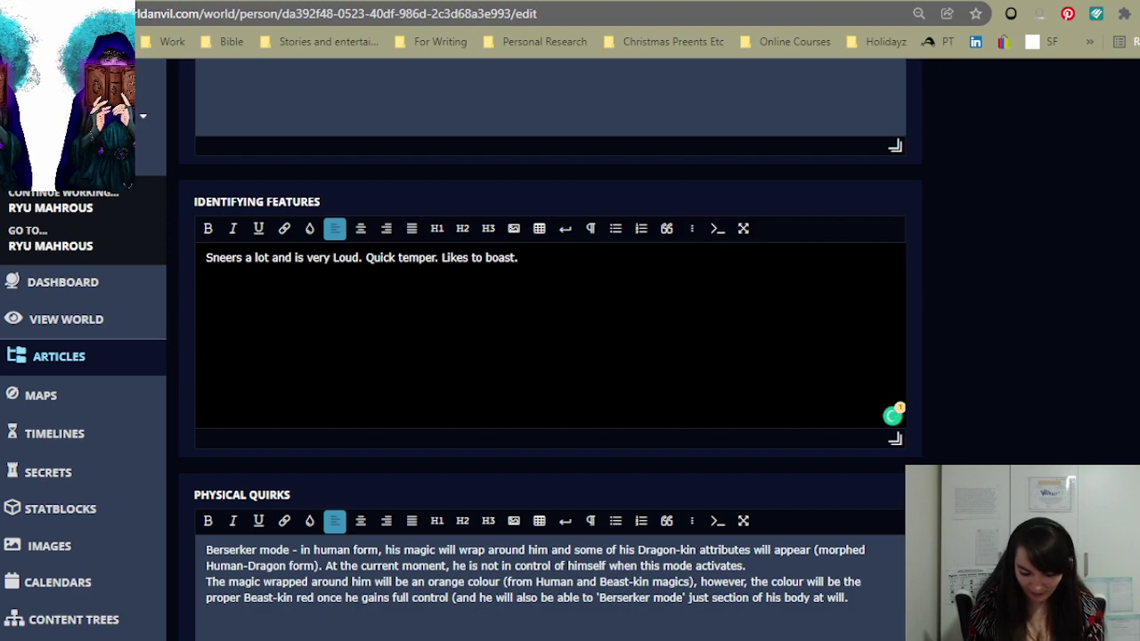
{"action": "key", "text": "Delete"}
{"action": "type", "text": "l"}
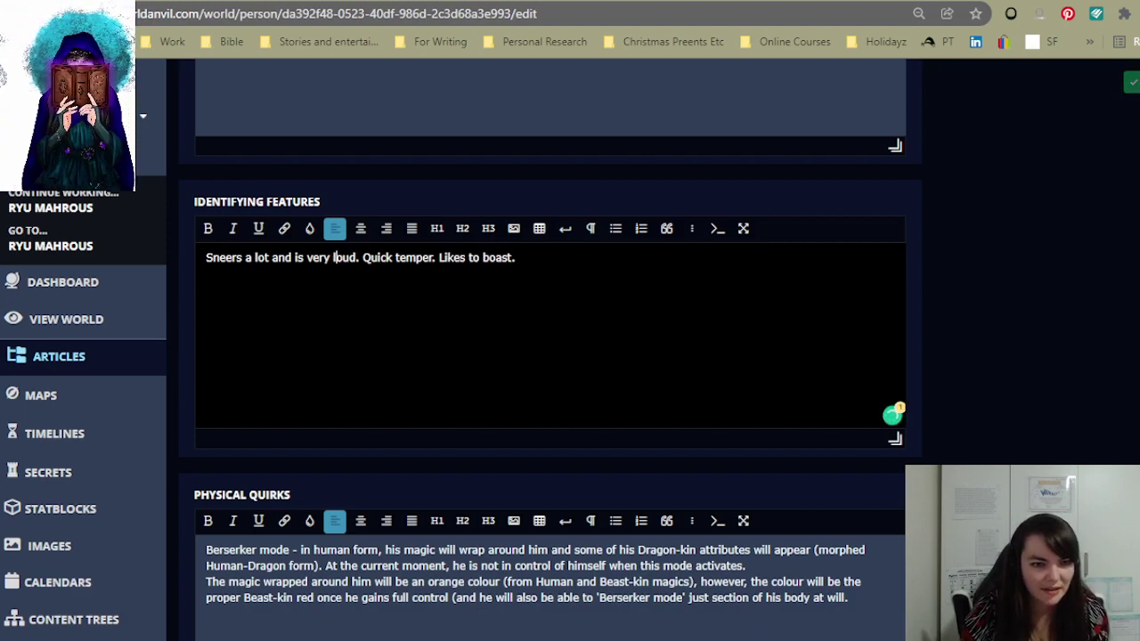
- Insert "(the loudest student in the classroom)" after "very loud" in Identifying Features
{"action": "left_click", "coordinate": [356, 257]}
{"action": "type", "text": "(the lo"}
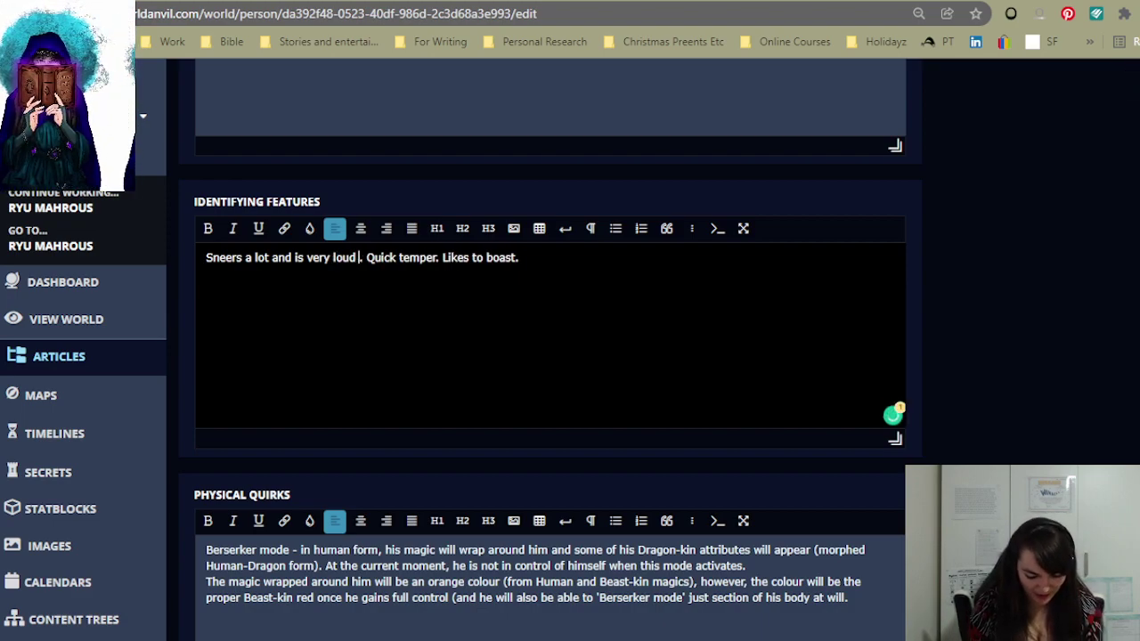
{"action": "type", "text": "udest student in the"}
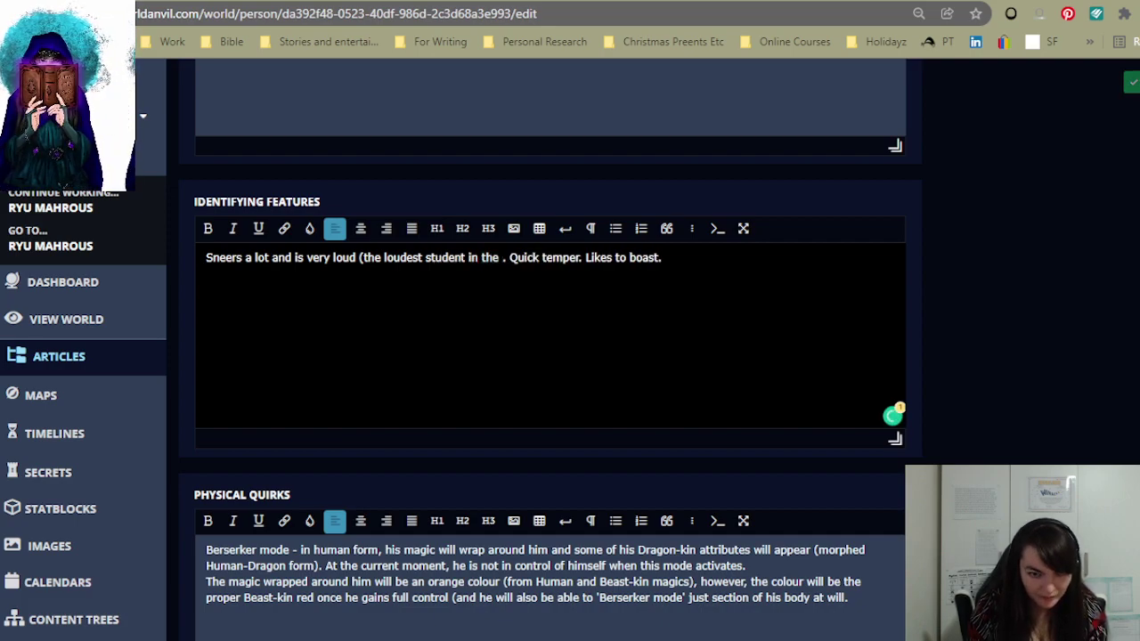
{"action": "key", "text": "BackSpace"}
{"action": "type", "text": "e"}
{"action": "key", "text": "BackSpace"}
{"action": "key", "text": "BackSpace"}
{"action": "type", "text": "classroom). "}
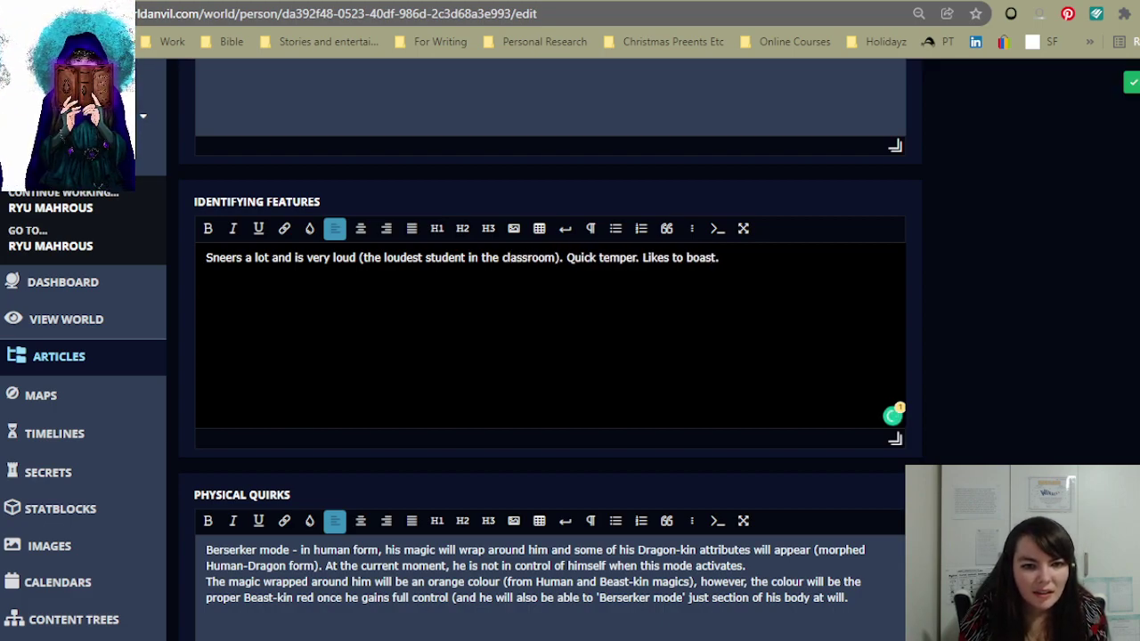
- Reword the end of the Identifying Features text to "He has a quick temper and likes to boast."
{"action": "type", "text": "He has a"}
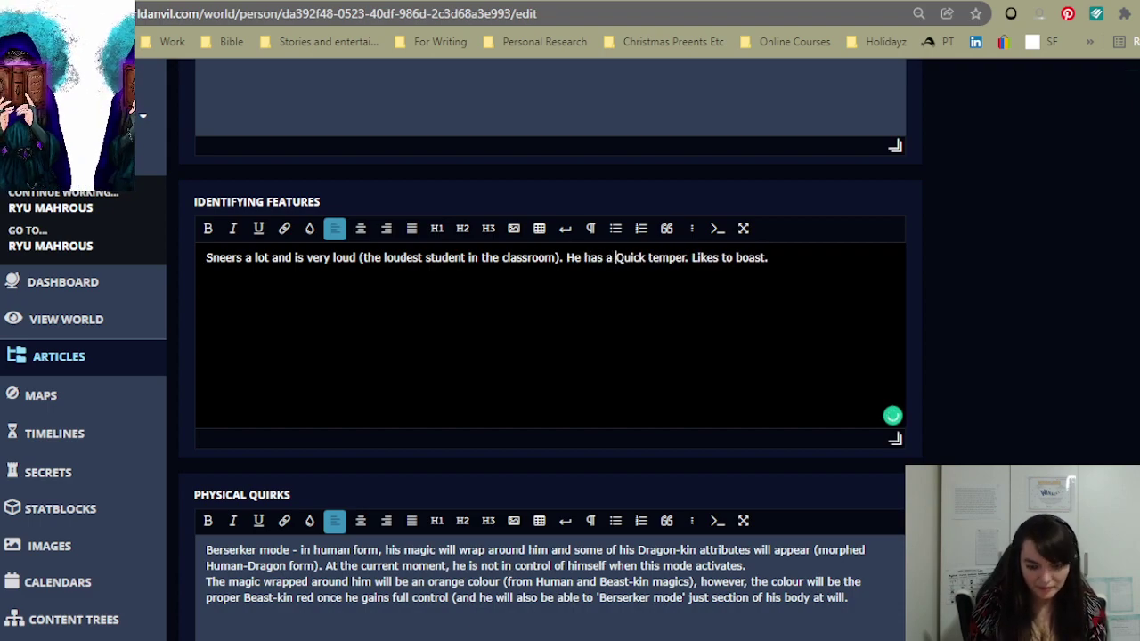
{"action": "key", "text": "Delete"}
{"action": "type", "text": "q"}
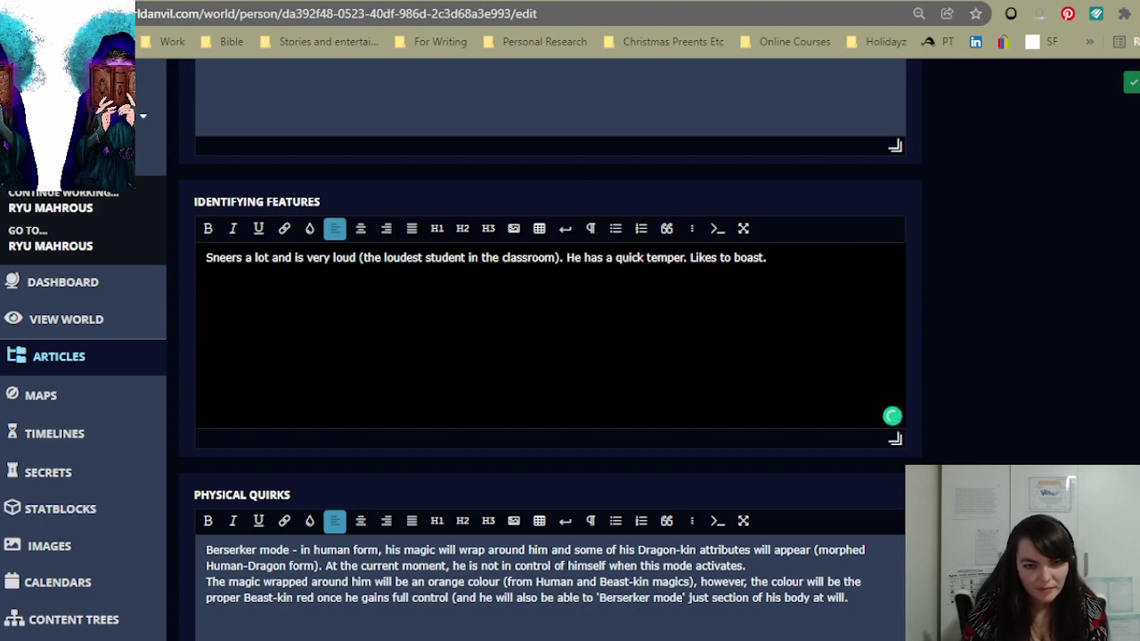
{"action": "left_click", "coordinate": [686, 258]}
{"action": "key", "text": "BackSpace"}
{"action": "type", "text": "and"}
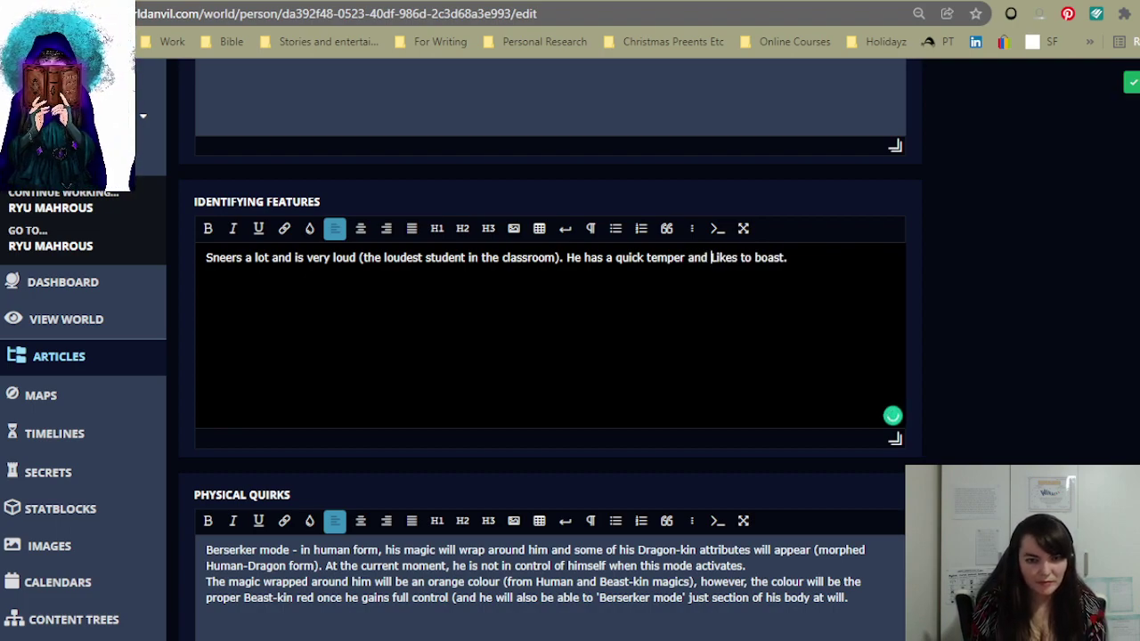
{"action": "key", "text": "BackSpace"}
{"action": "type", "text": "l"}
{"action": "left_click", "coordinate": [606, 257]}
- Review the character's Physical prompts, from the facial and body features down to Character Prototype
{"action": "scroll", "coordinate": [626, 337], "scroll_direction": "down", "scroll_amount": 6}
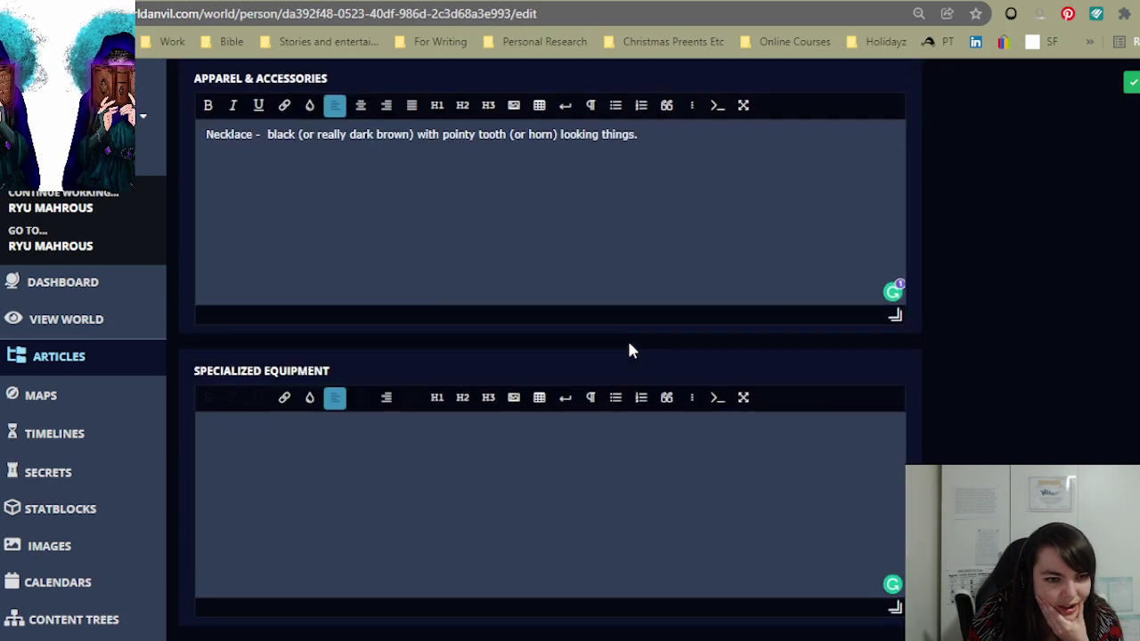
{"action": "scroll", "coordinate": [628, 338], "scroll_direction": "down", "scroll_amount": 5}
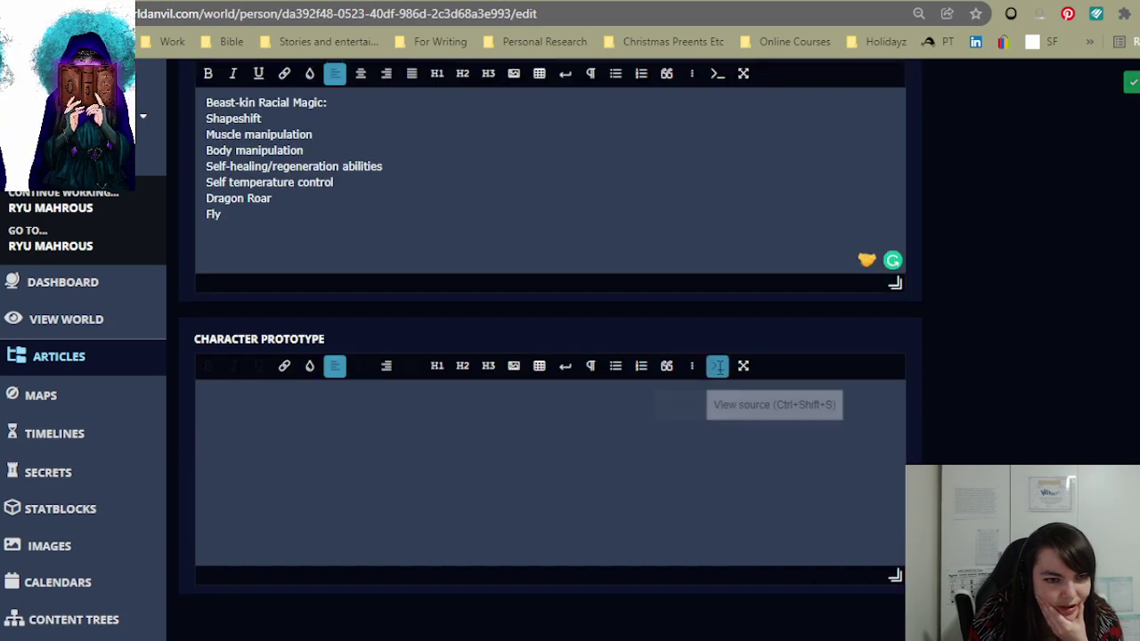
{"action": "scroll", "coordinate": [720, 362], "scroll_direction": "up", "scroll_amount": 10}
{"action": "scroll", "coordinate": [718, 366], "scroll_direction": "down", "scroll_amount": 2}
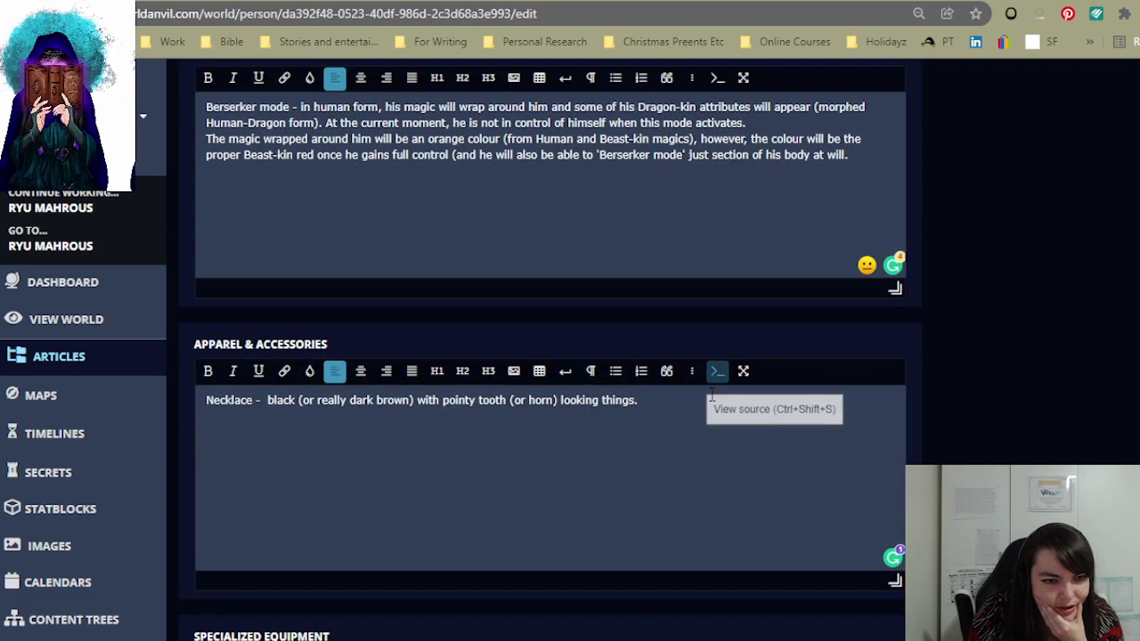
{"action": "scroll", "coordinate": [710, 389], "scroll_direction": "up", "scroll_amount": 2}
{"action": "scroll", "coordinate": [709, 389], "scroll_direction": "up", "scroll_amount": 4}
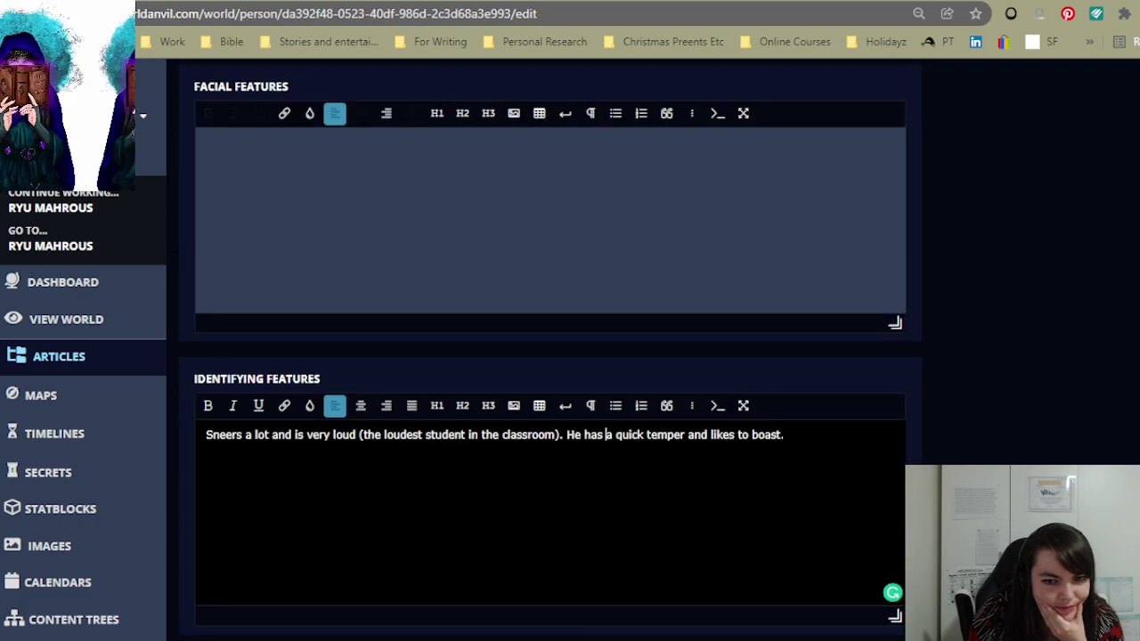
{"action": "left_click_drag", "start_coordinate": [785, 435], "coordinate": [205, 435]}
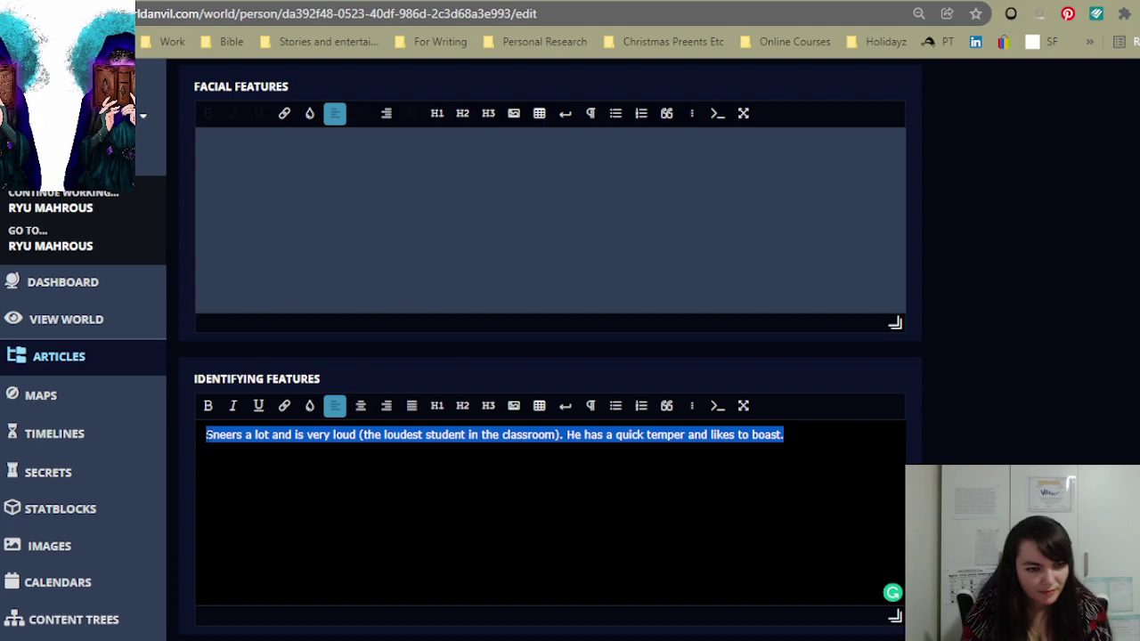
{"action": "scroll", "coordinate": [346, 236], "scroll_direction": "up", "scroll_amount": 8}
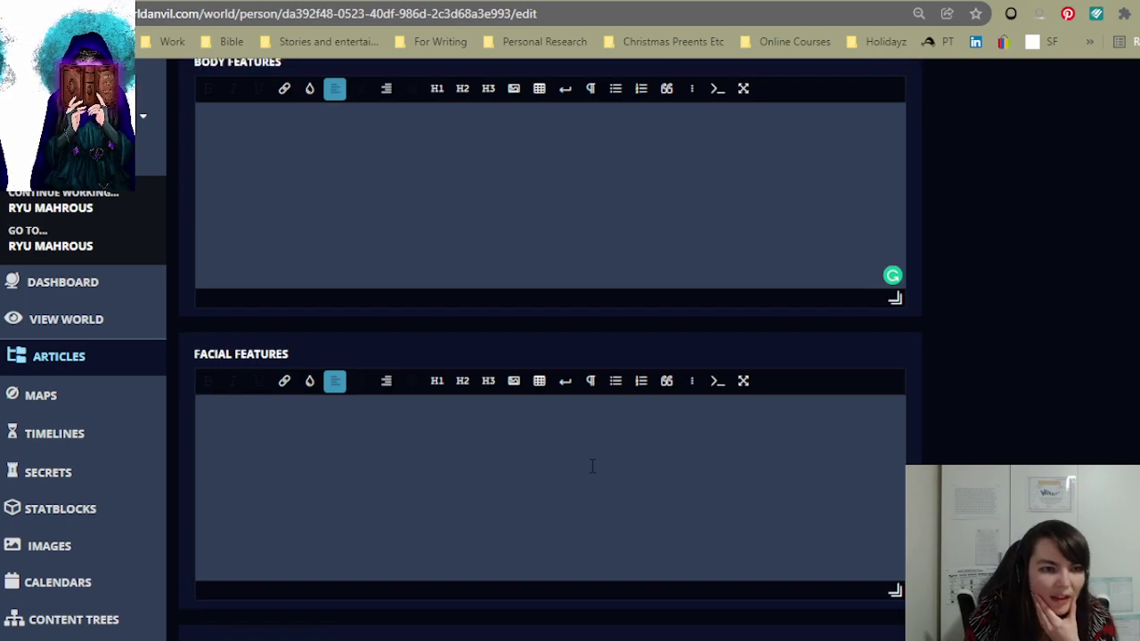
- Look through the Mental prompts, from Personal History past Mental Trauma to Taboos
{"action": "left_click", "coordinate": [367, 229]}
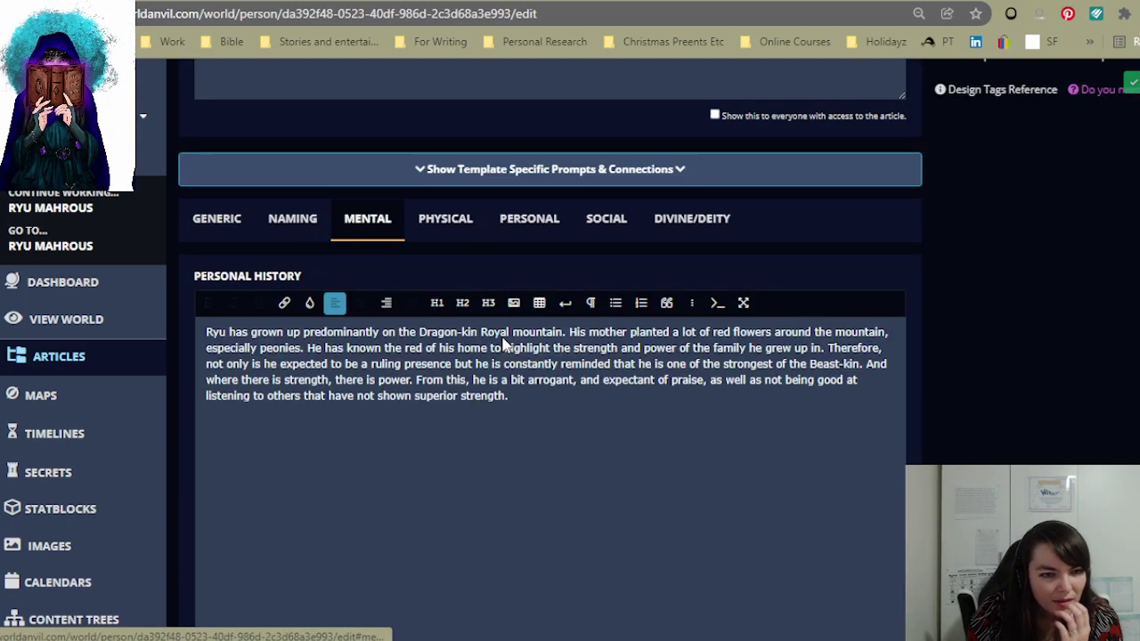
{"action": "scroll", "coordinate": [667, 382], "scroll_direction": "down", "scroll_amount": 10}
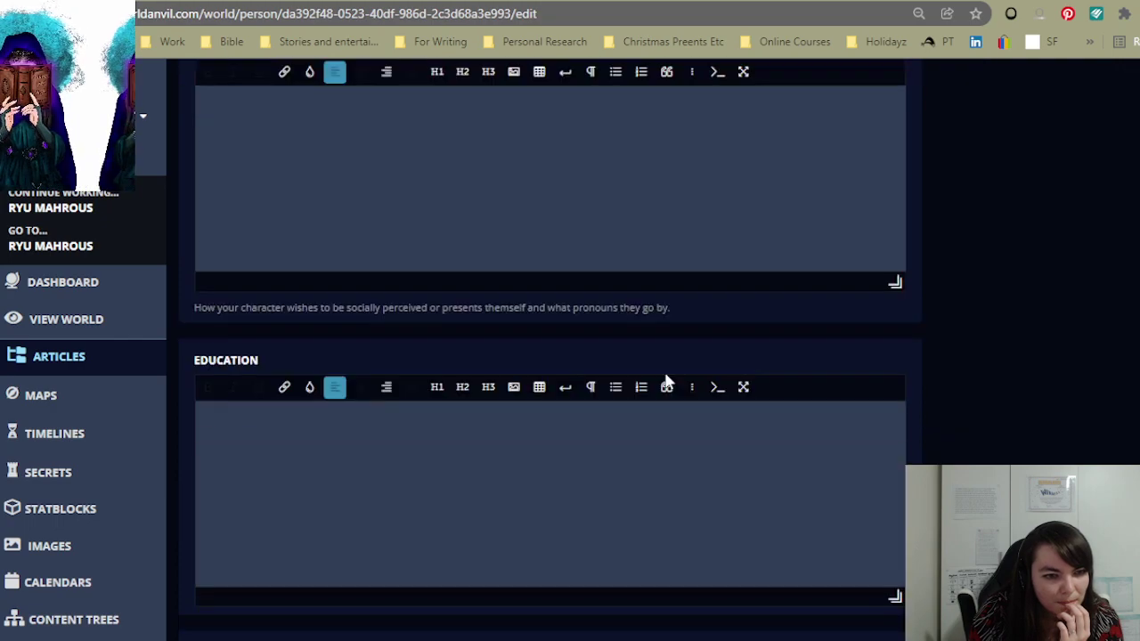
{"action": "scroll", "coordinate": [667, 382], "scroll_direction": "down", "scroll_amount": 10}
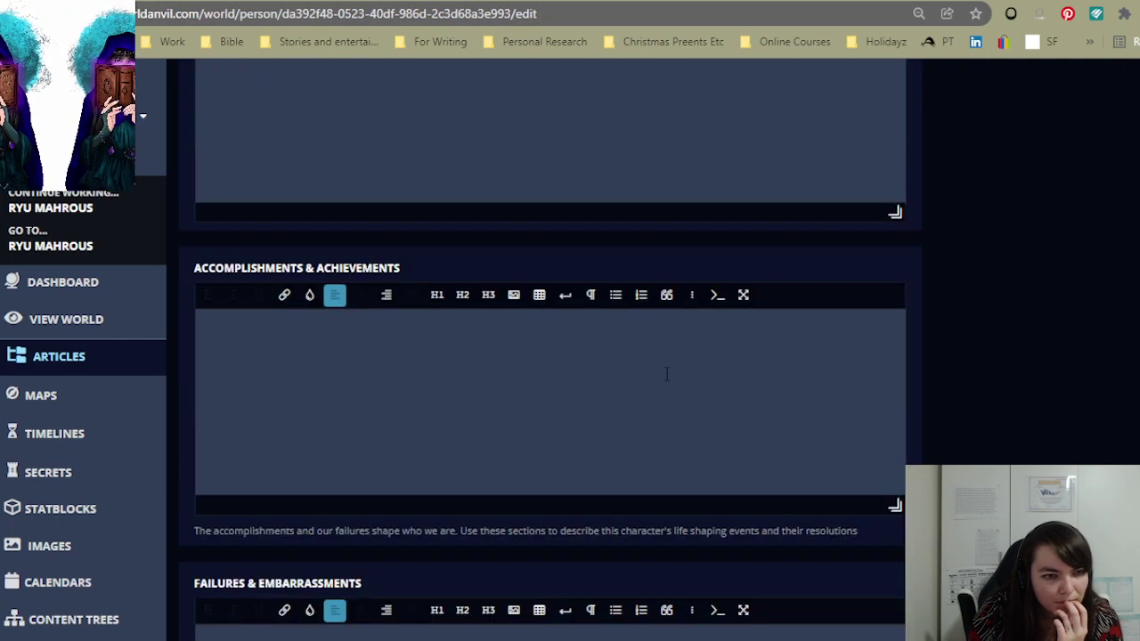
{"action": "scroll", "coordinate": [666, 374], "scroll_direction": "down", "scroll_amount": 8}
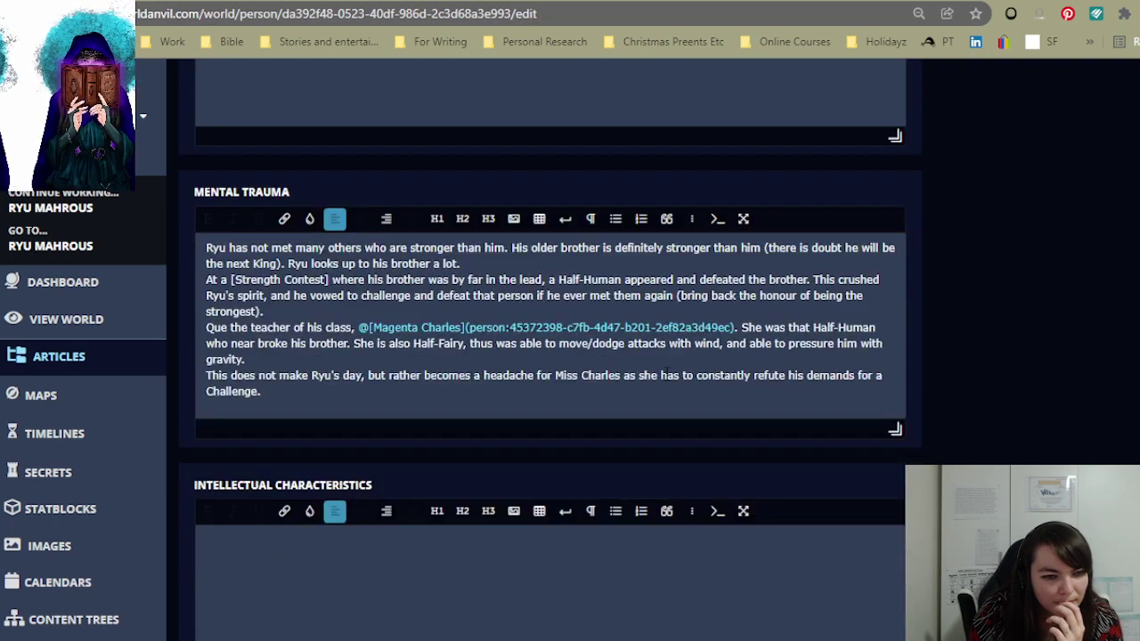
{"action": "scroll", "coordinate": [666, 374], "scroll_direction": "down", "scroll_amount": 8}
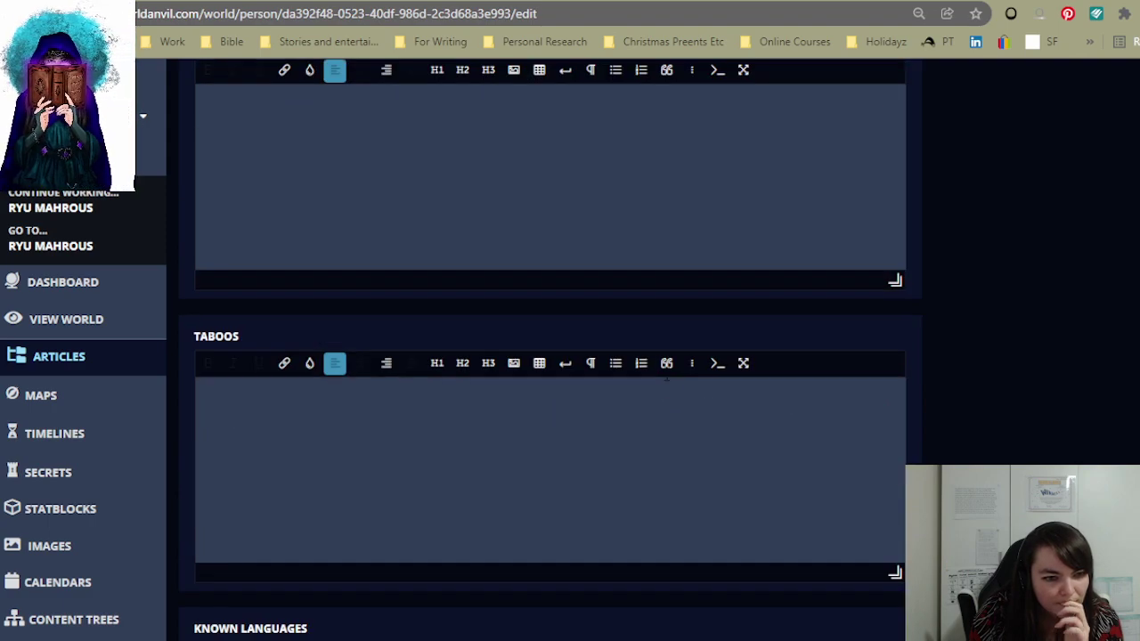
{"action": "scroll", "coordinate": [777, 375], "scroll_direction": "up", "scroll_amount": 20}
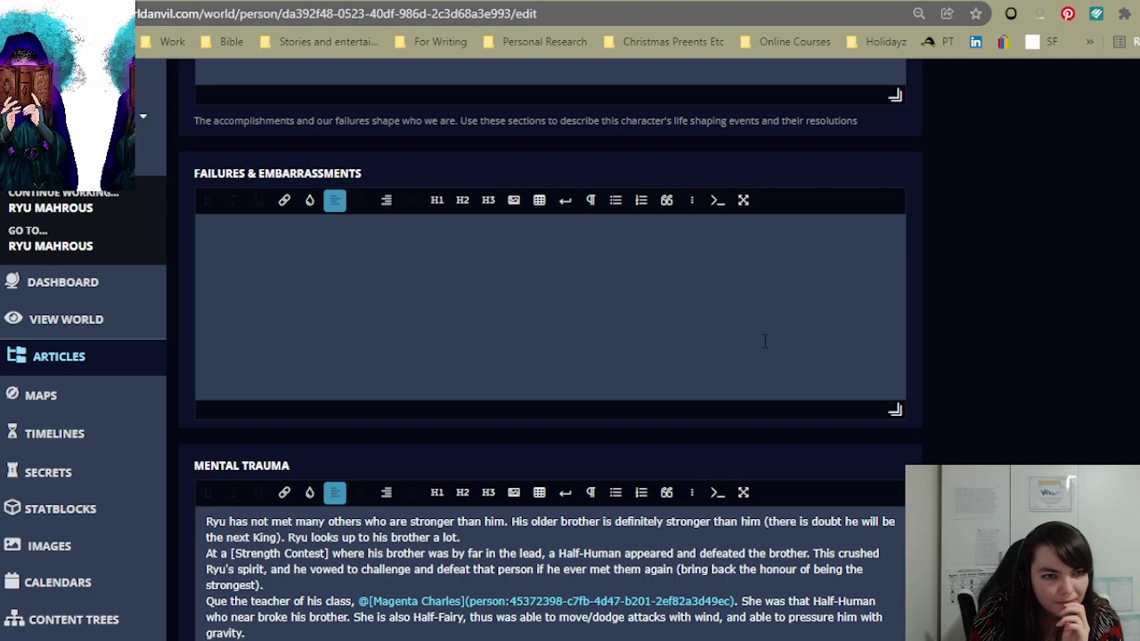
{"action": "scroll", "coordinate": [769, 339], "scroll_direction": "up", "scroll_amount": 15}
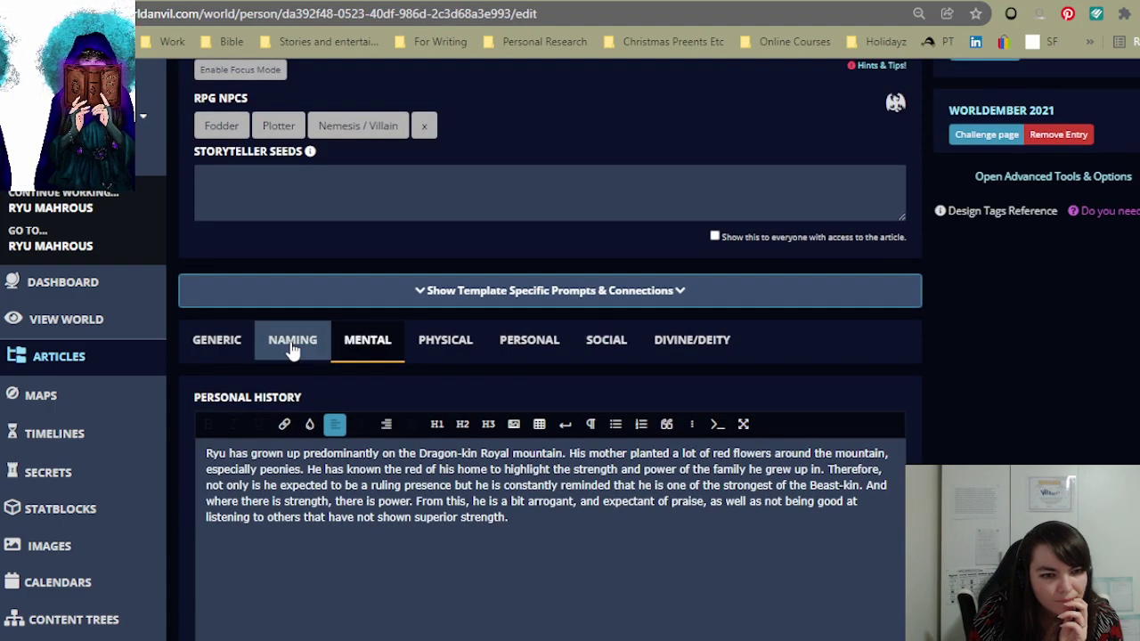
- Look through the Personal prompts, from Motivation down to Ticks & Quirks and Hygiene
{"action": "left_click", "coordinate": [531, 345]}
{"action": "scroll", "coordinate": [860, 361], "scroll_direction": "down", "scroll_amount": 3}
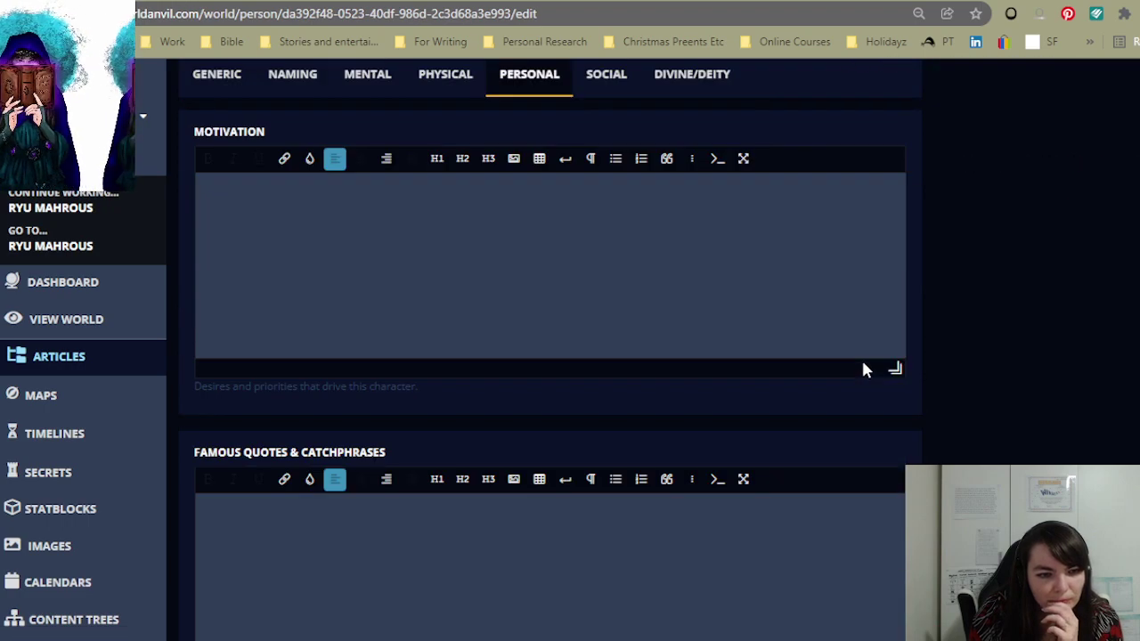
{"action": "scroll", "coordinate": [862, 369], "scroll_direction": "down", "scroll_amount": 6}
{"action": "scroll", "coordinate": [863, 362], "scroll_direction": "down", "scroll_amount": 10}
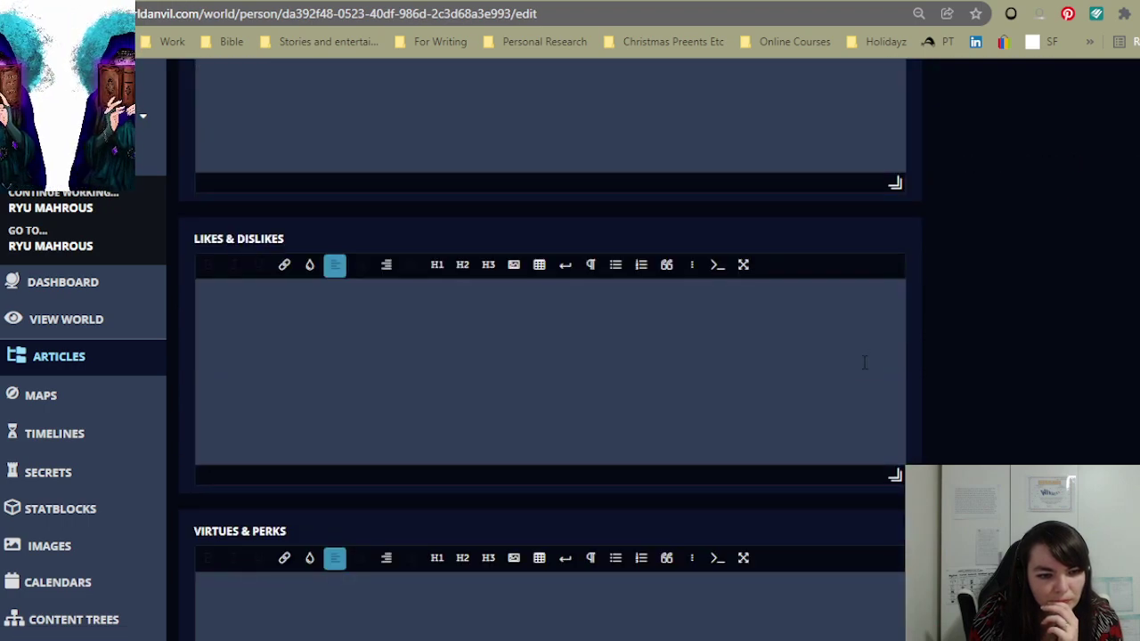
{"action": "scroll", "coordinate": [863, 369], "scroll_direction": "down", "scroll_amount": 3}
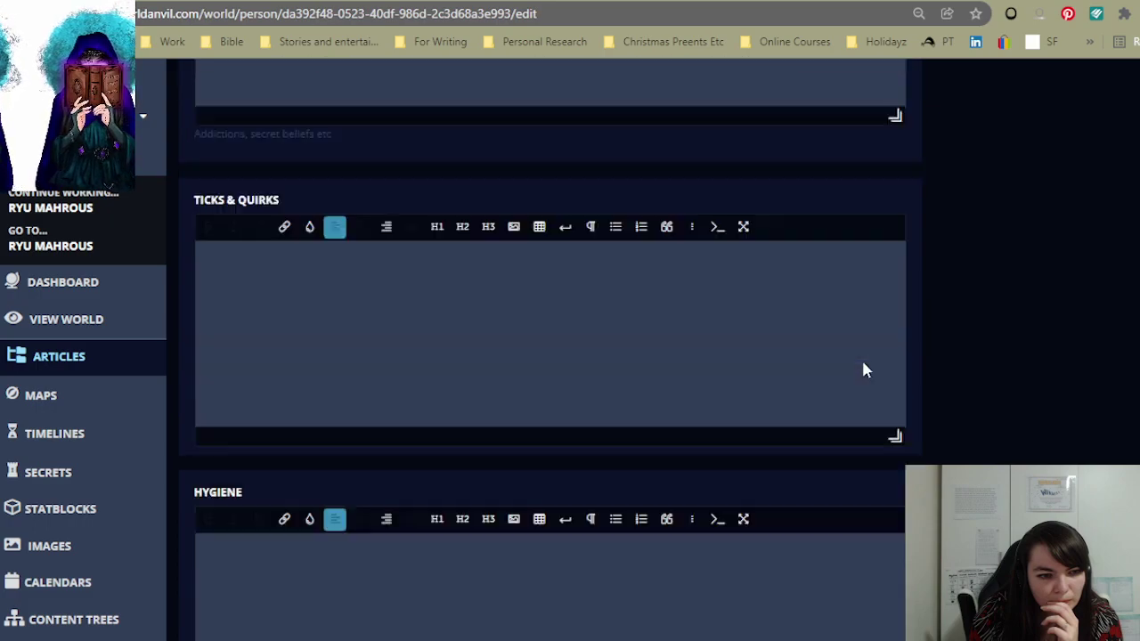
{"action": "scroll", "coordinate": [864, 362], "scroll_direction": "up", "scroll_amount": 12}
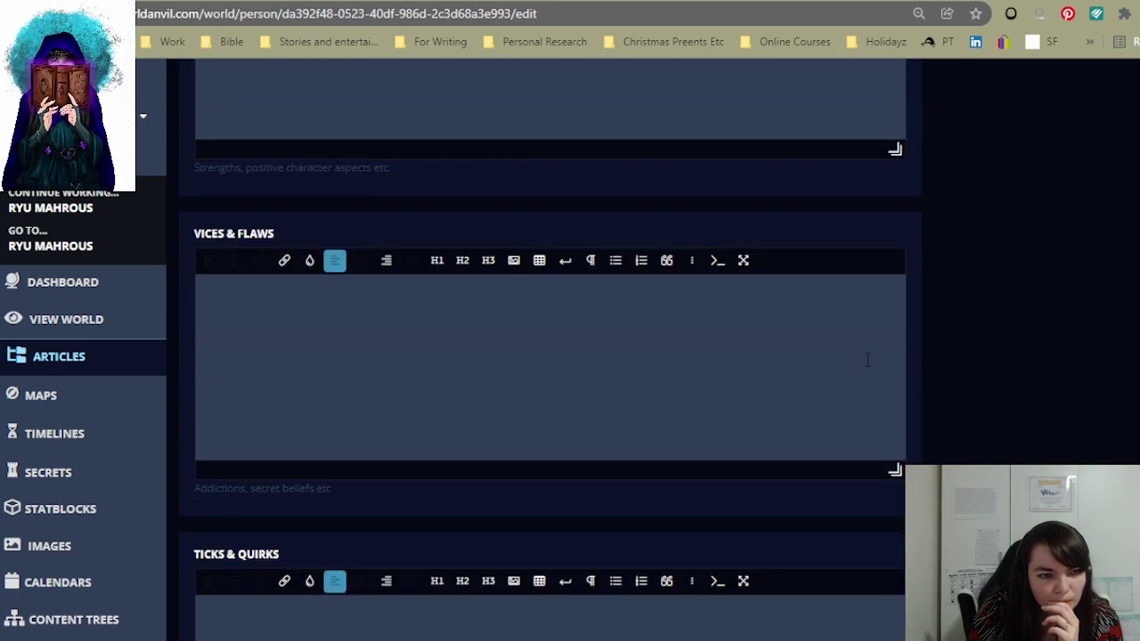
{"action": "scroll", "coordinate": [868, 359], "scroll_direction": "up", "scroll_amount": 2}
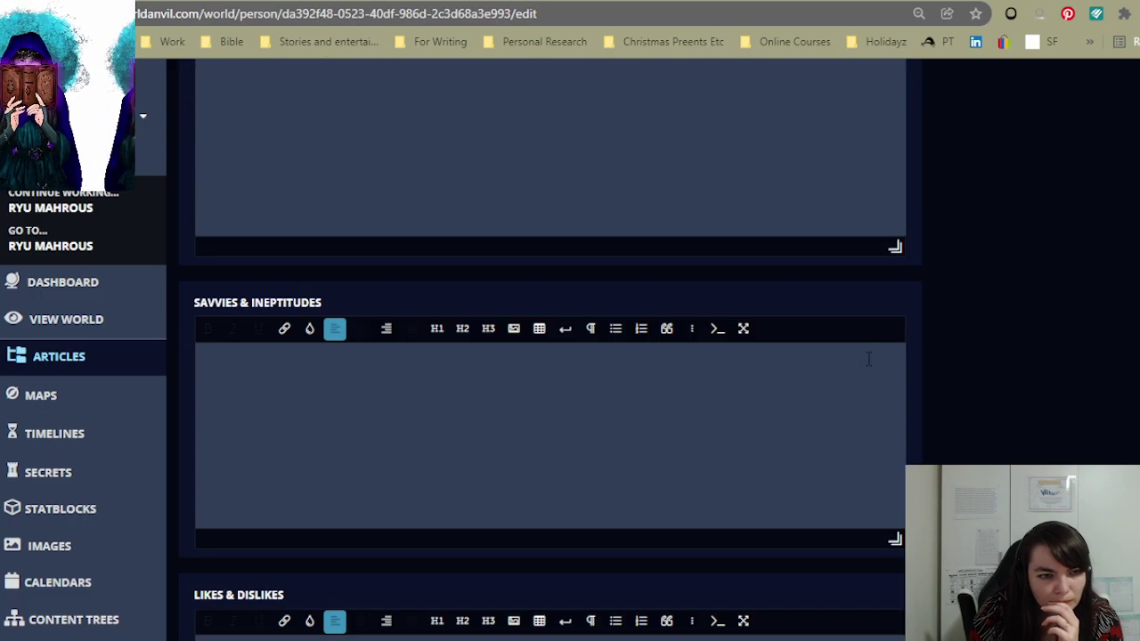
{"action": "scroll", "coordinate": [957, 327], "scroll_direction": "up", "scroll_amount": 5}
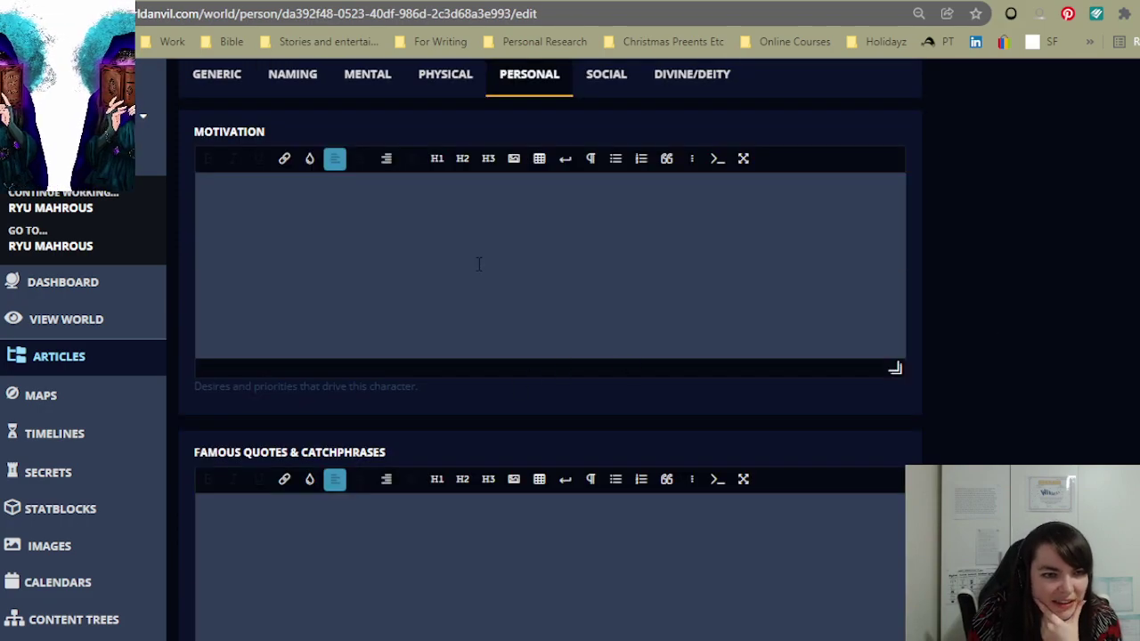
- Begin the Motivation prompt with "The official motivation for", the character's first name, and "to be in the 'All Races Classroom'"
{"action": "left_click", "coordinate": [480, 263]}
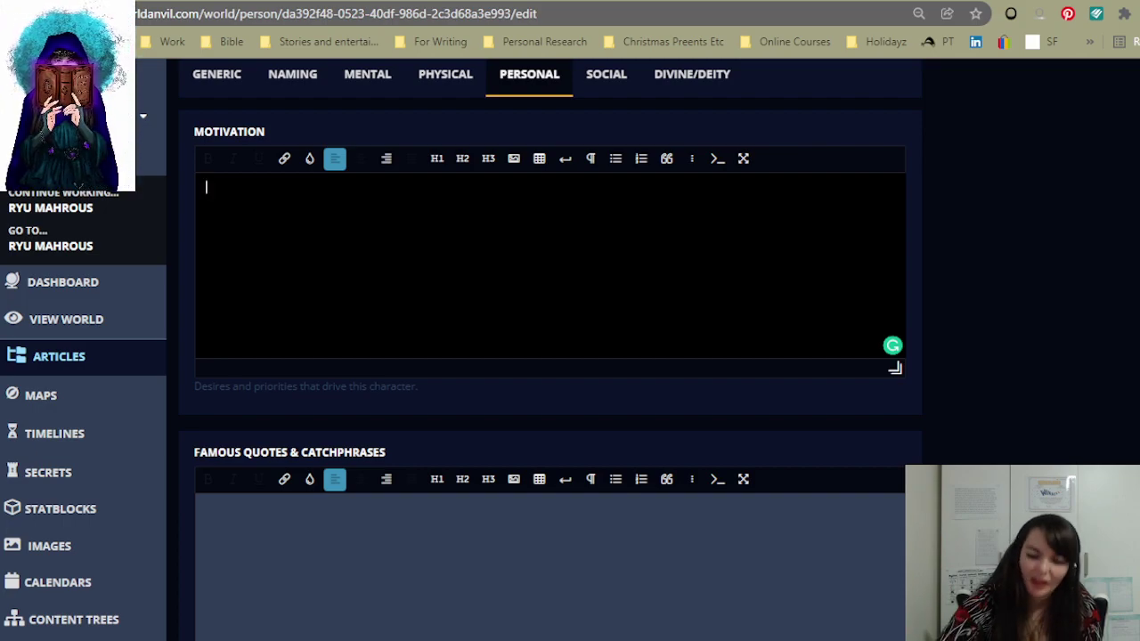
{"action": "type", "text": "The"}
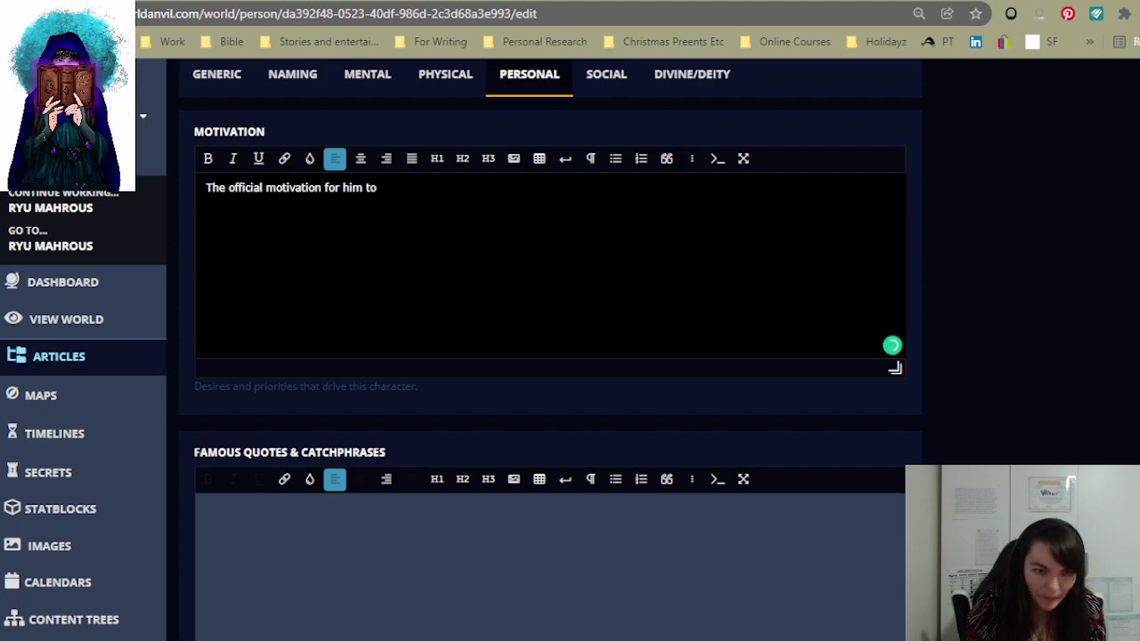
{"action": "key", "text": "BackSpace"}
{"action": "key", "text": "BackSpace"}
{"action": "key", "text": "BackSpace"}
{"action": "key", "text": "BackSpace"}
{"action": "key", "text": "BackSpace"}
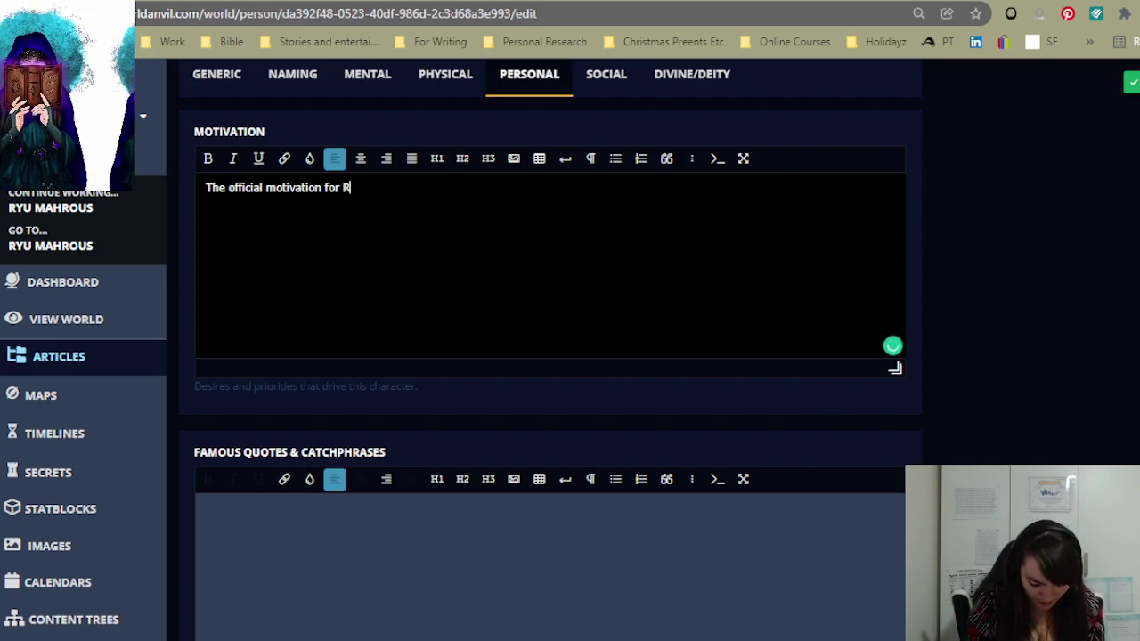
{"action": "type", "text": "to be in t"}
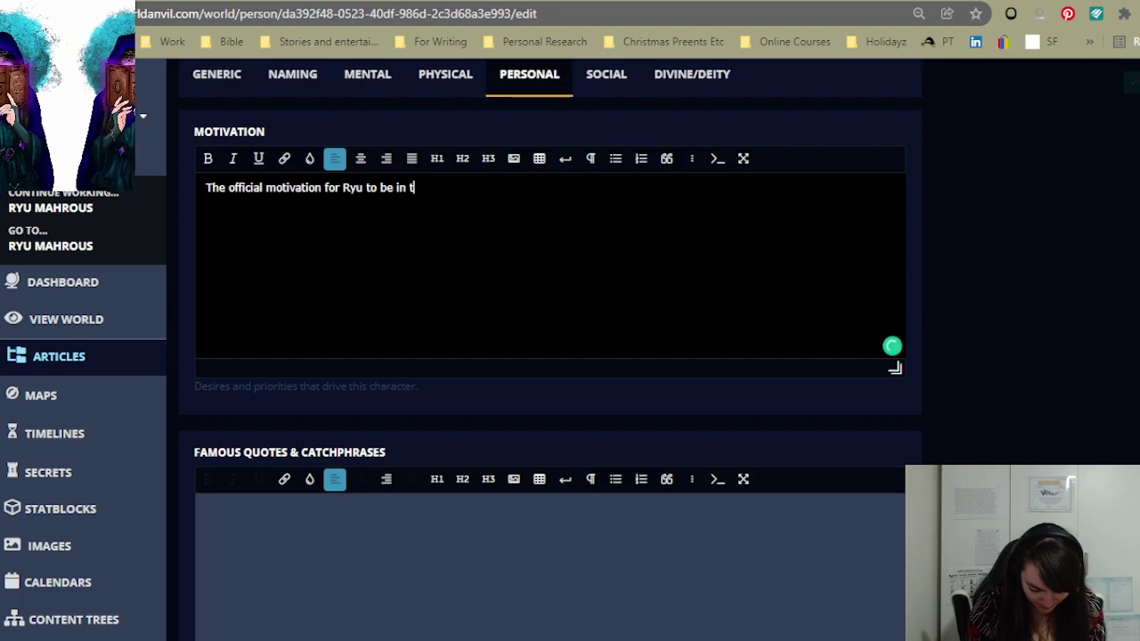
{"action": "type", "text": "he l"}
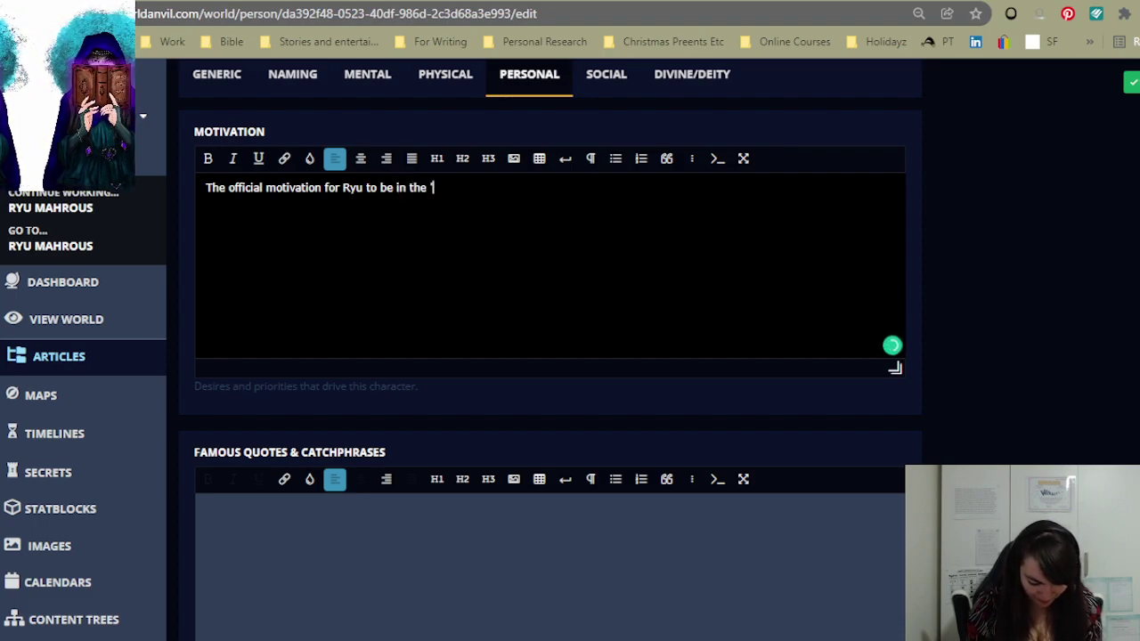
{"action": "type", "text": "All Races Classroom"}
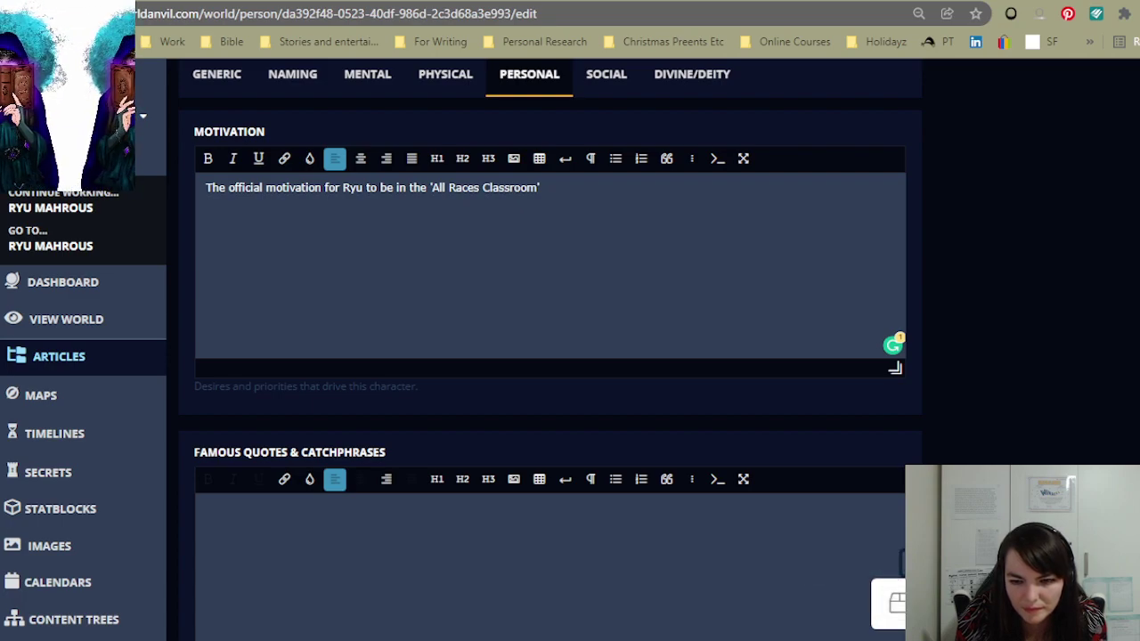
- Start a quick new article and set its template to the generic Article after looking through the template choices
{"action": "key", "text": "alt+Return"}
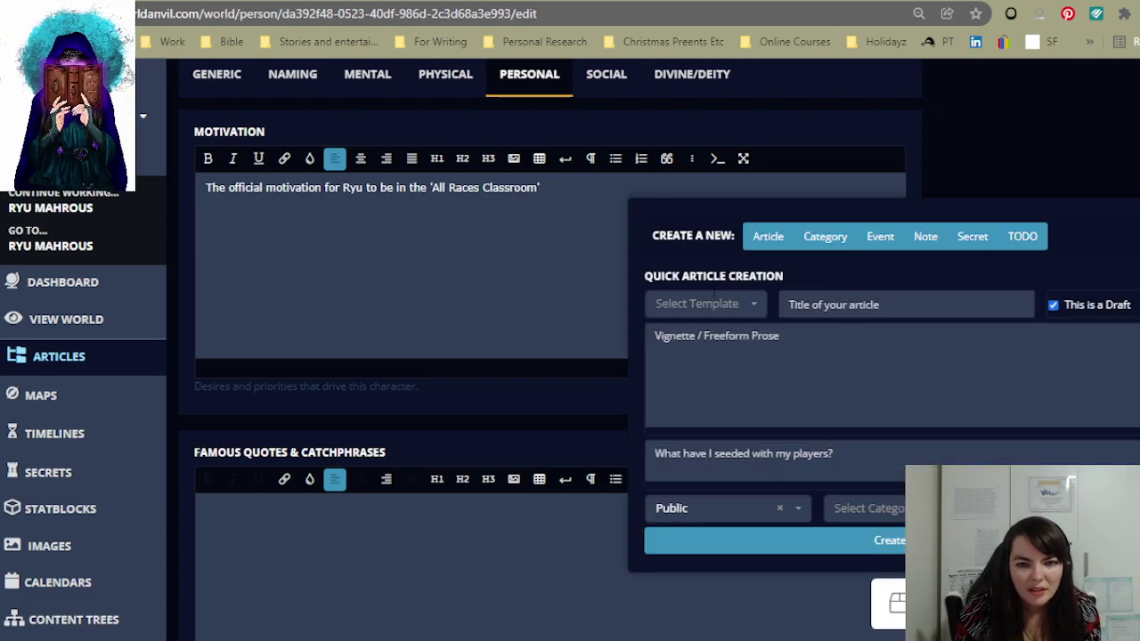
{"action": "left_click", "coordinate": [747, 312]}
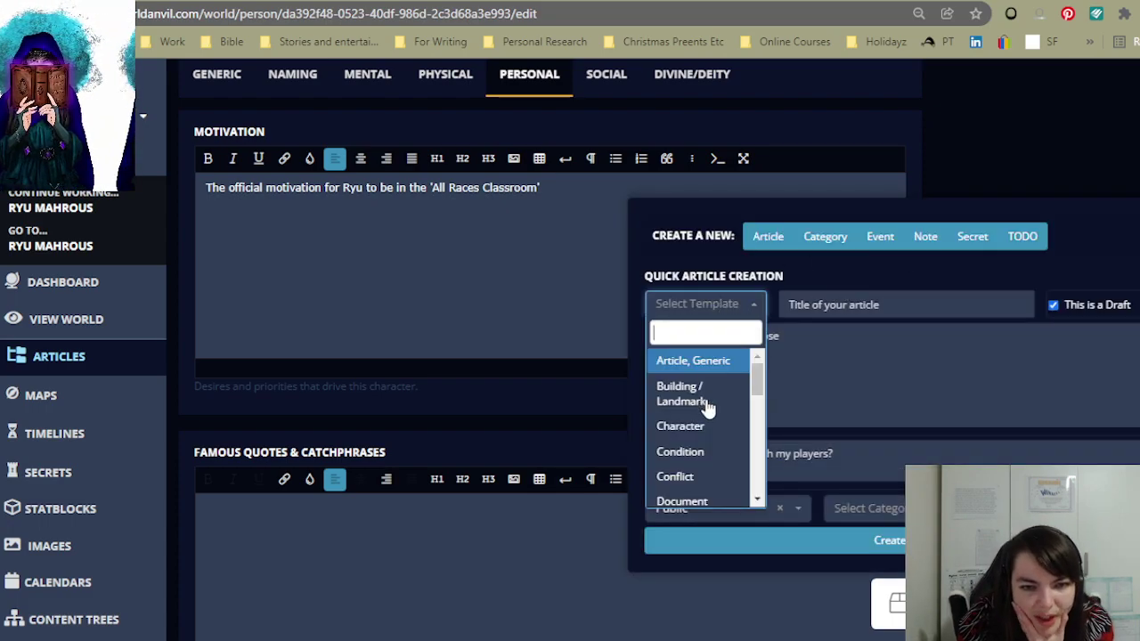
{"action": "scroll", "coordinate": [732, 445], "scroll_direction": "down", "scroll_amount": 1}
{"action": "scroll", "coordinate": [732, 445], "scroll_direction": "down", "scroll_amount": 1}
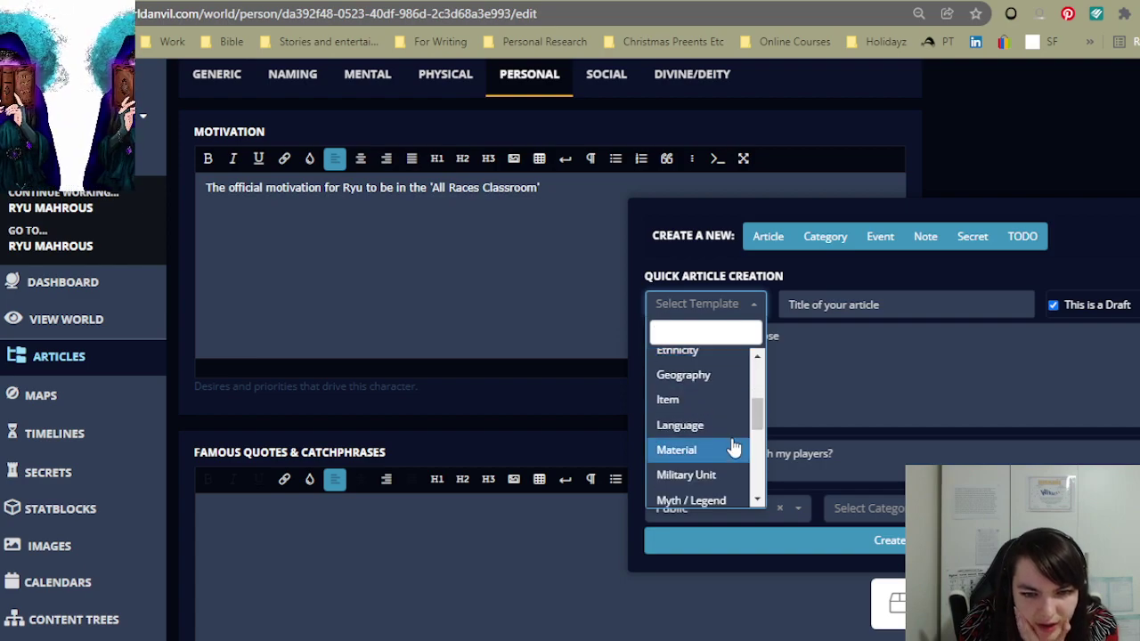
{"action": "scroll", "coordinate": [730, 450], "scroll_direction": "down", "scroll_amount": 1}
{"action": "scroll", "coordinate": [717, 441], "scroll_direction": "down", "scroll_amount": 1}
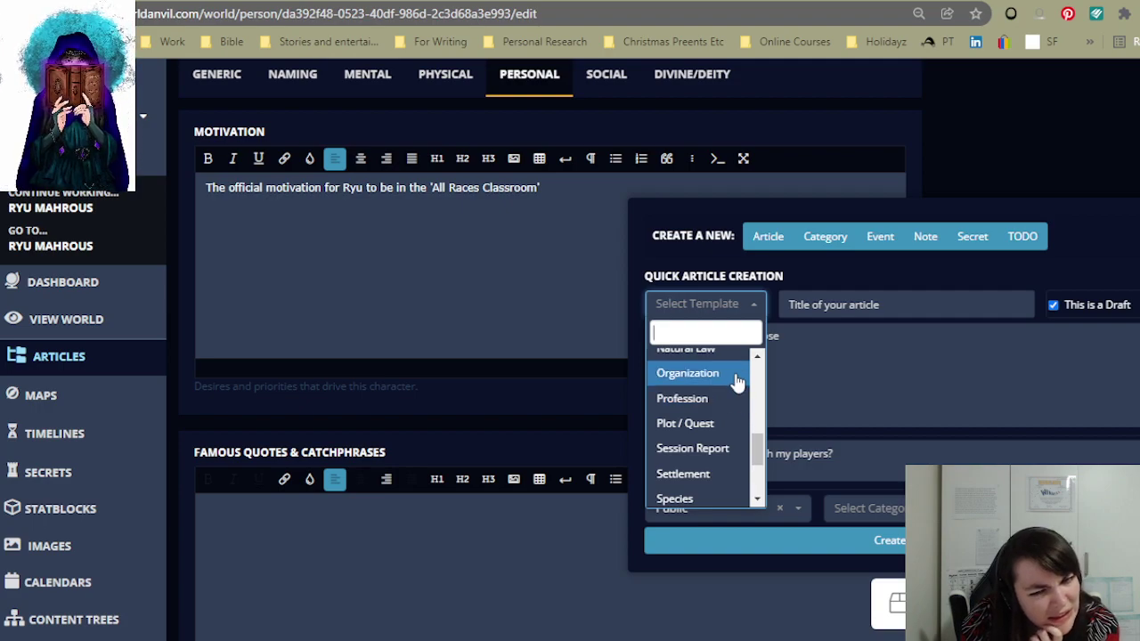
{"action": "scroll", "coordinate": [728, 436], "scroll_direction": "down", "scroll_amount": 1}
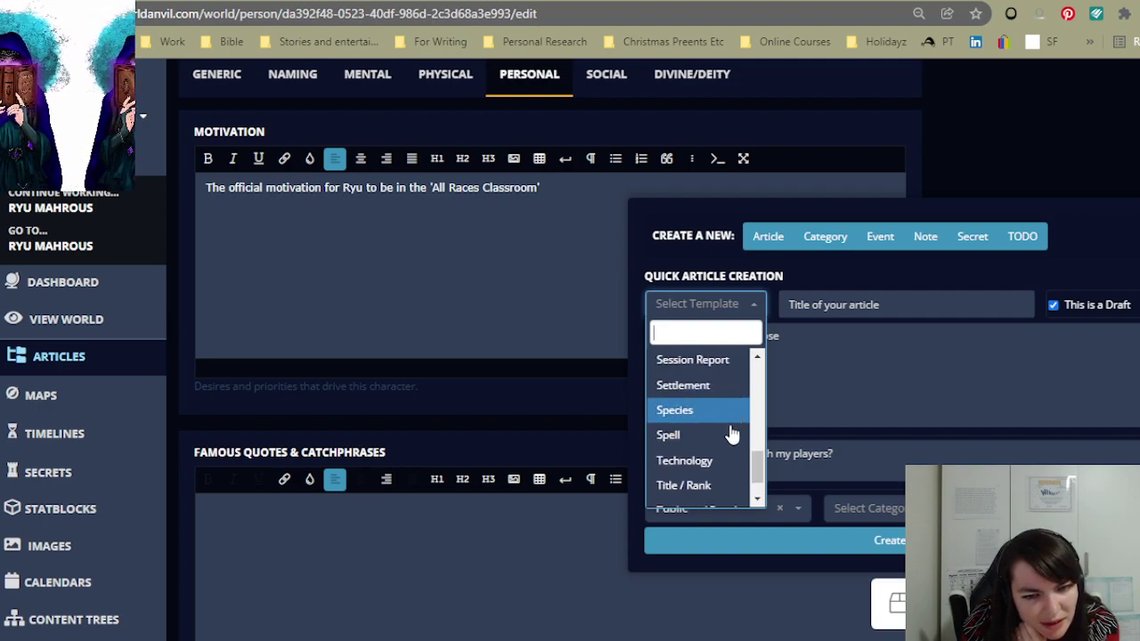
{"action": "scroll", "coordinate": [732, 434], "scroll_direction": "down", "scroll_amount": 1}
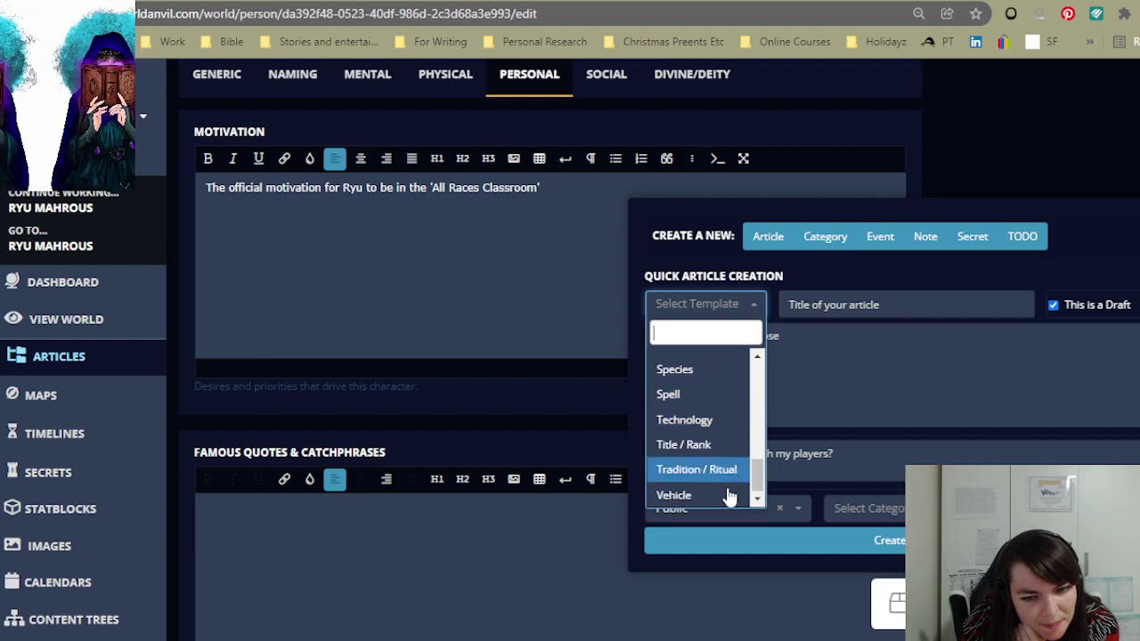
{"action": "scroll", "coordinate": [732, 491], "scroll_direction": "up", "scroll_amount": 10}
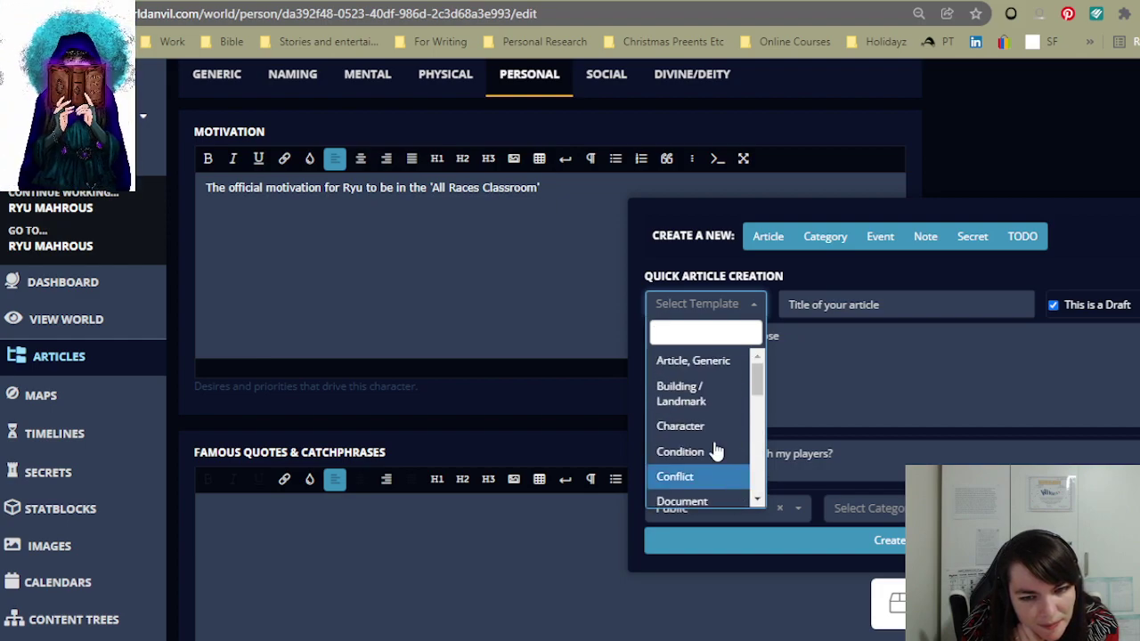
{"action": "left_click", "coordinate": [744, 356]}
{"action": "left_click", "coordinate": [856, 355]}
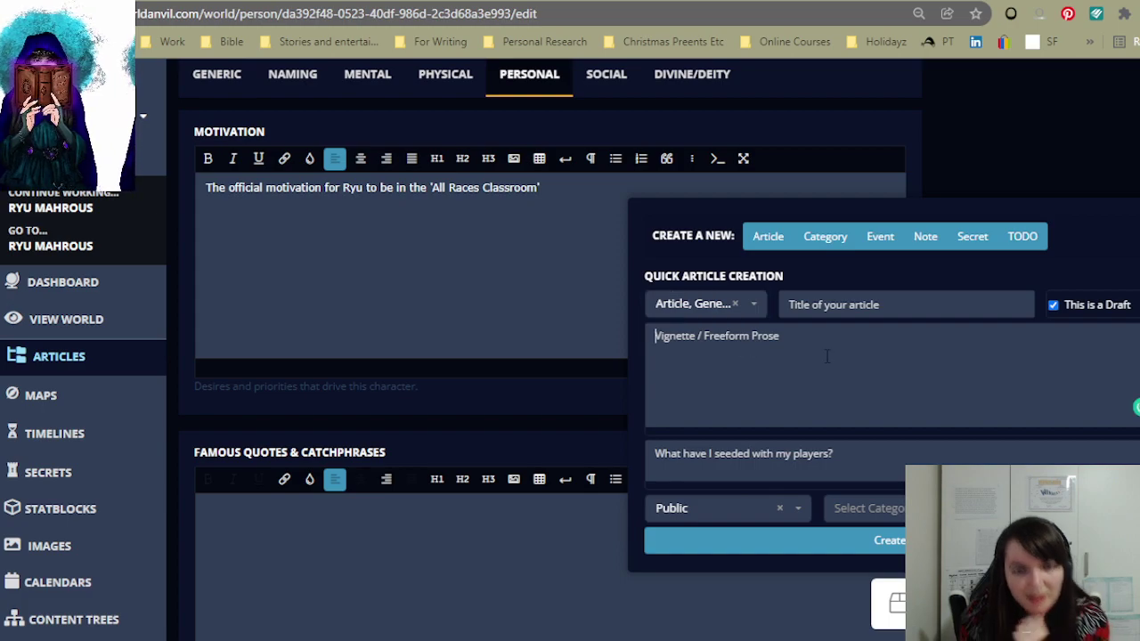
- Title the new article "All Races Classroom" and create it as a public draft
{"action": "left_click", "coordinate": [857, 305]}
{"action": "type", "text": "All Races"}
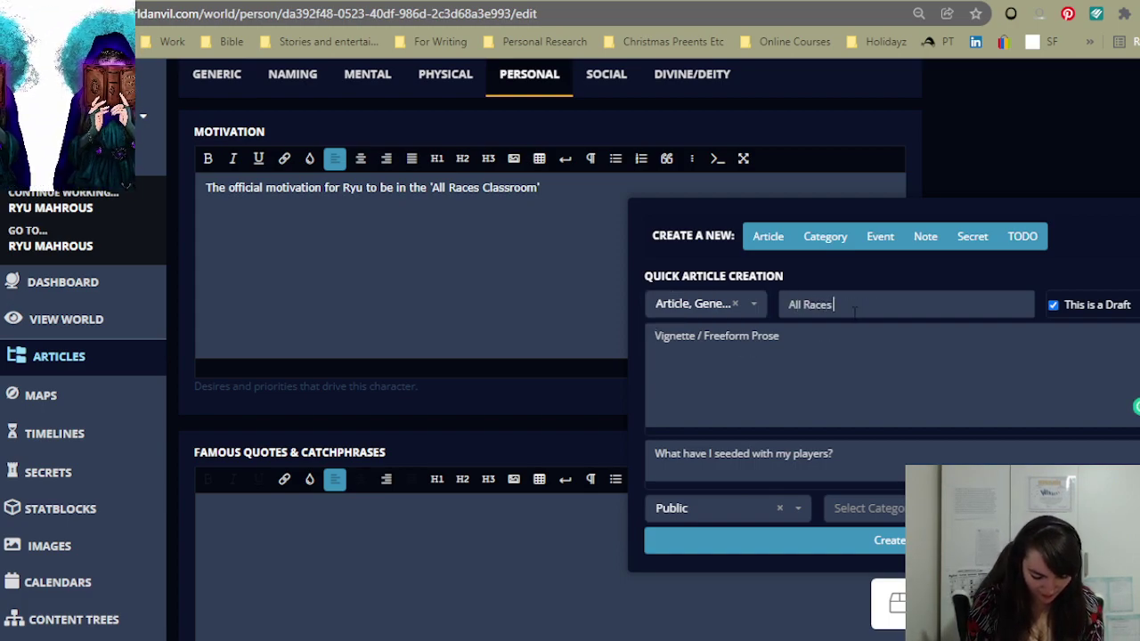
{"action": "type", "text": " Classroom"}
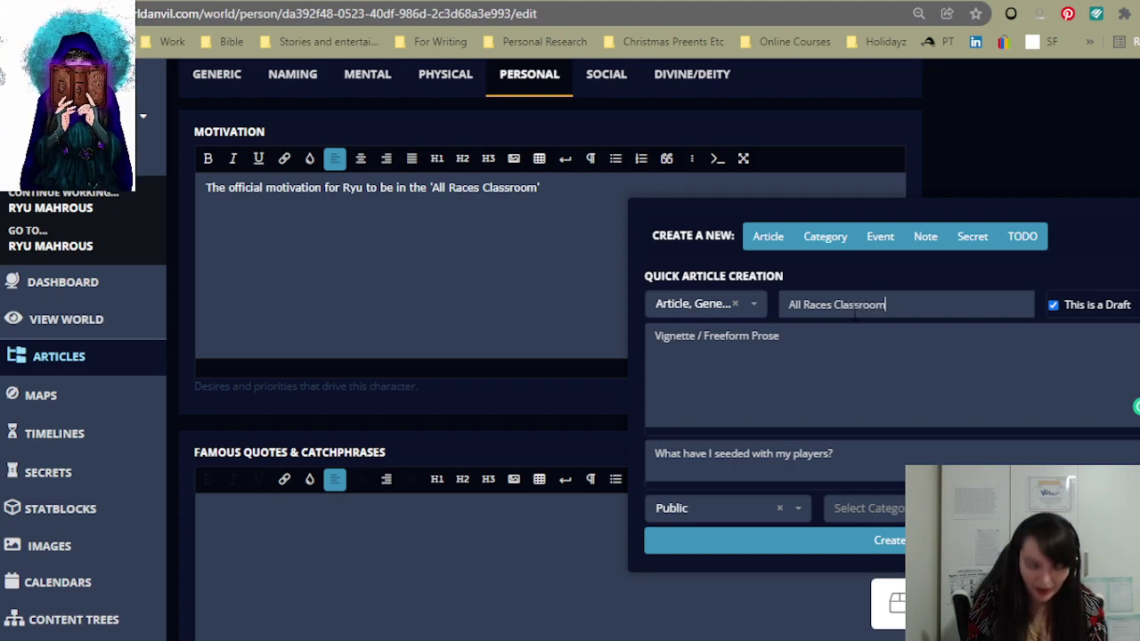
{"action": "left_click", "coordinate": [939, 365]}
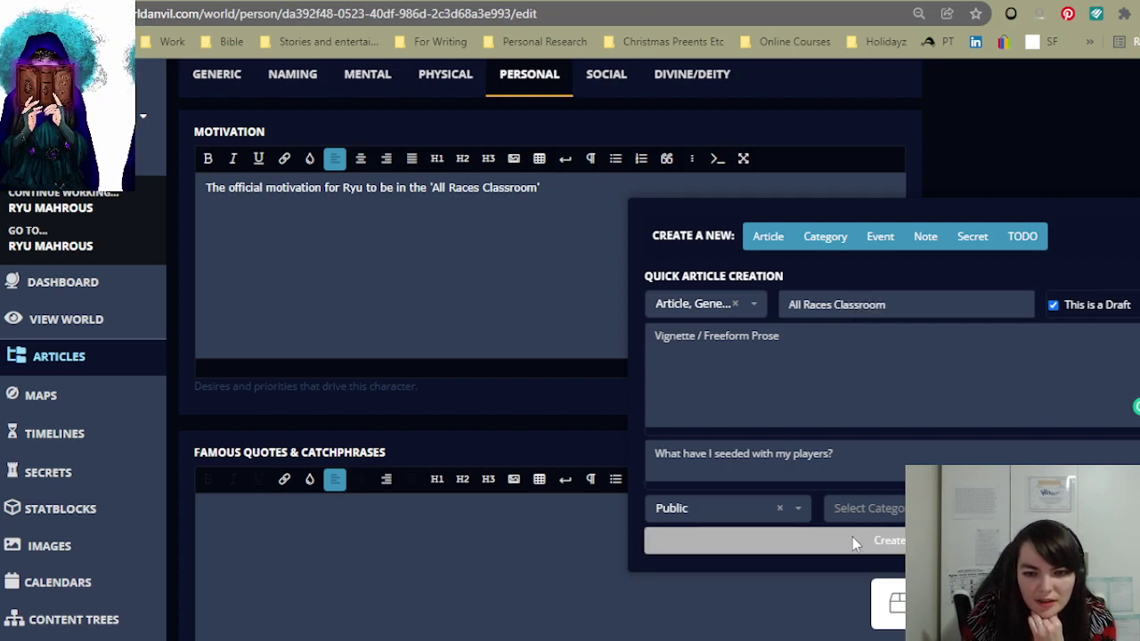
{"action": "left_click", "coordinate": [852, 537]}
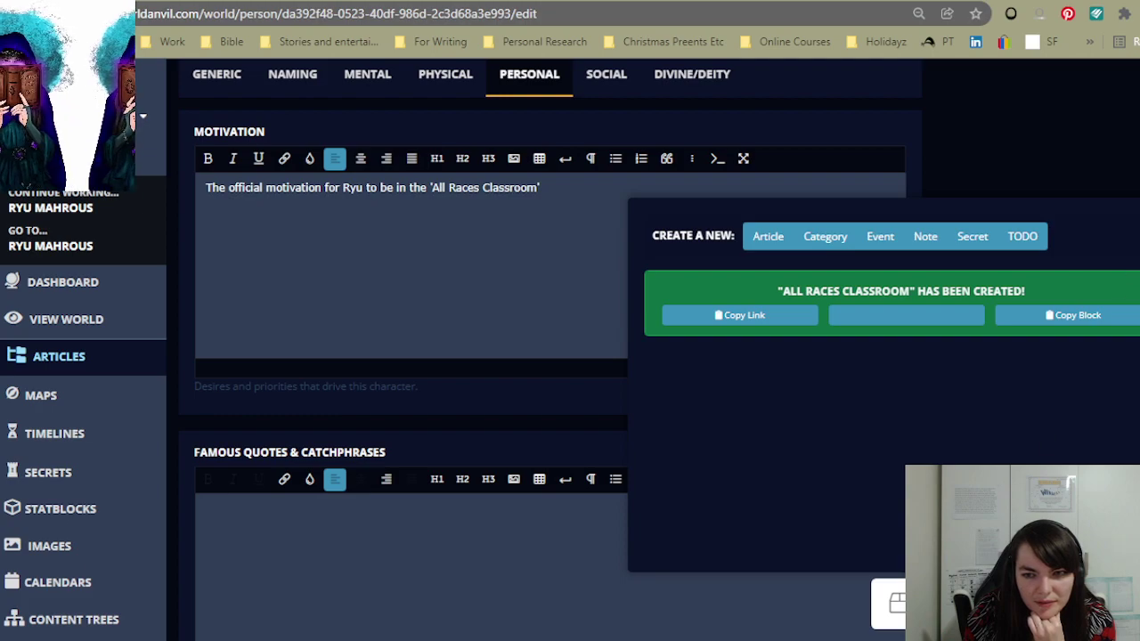
- Turn the classroom's name in the Motivation text into an @ mention linking to the All Races Classroom article, removing the opening quote mark
{"action": "left_click", "coordinate": [406, 187]}
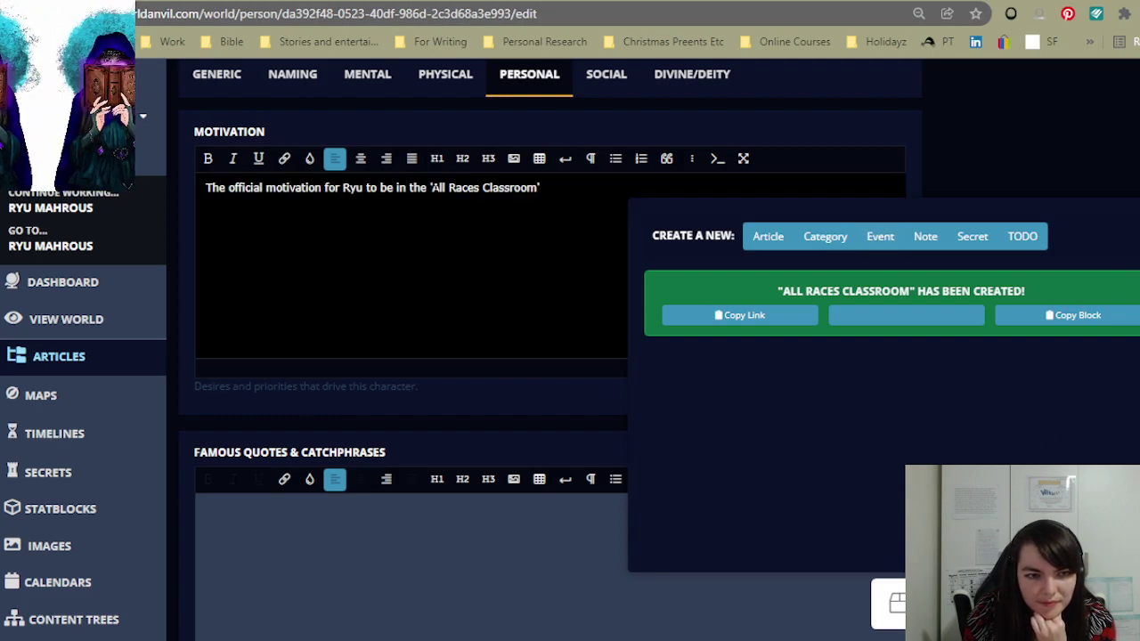
{"action": "type", "text": "@"}
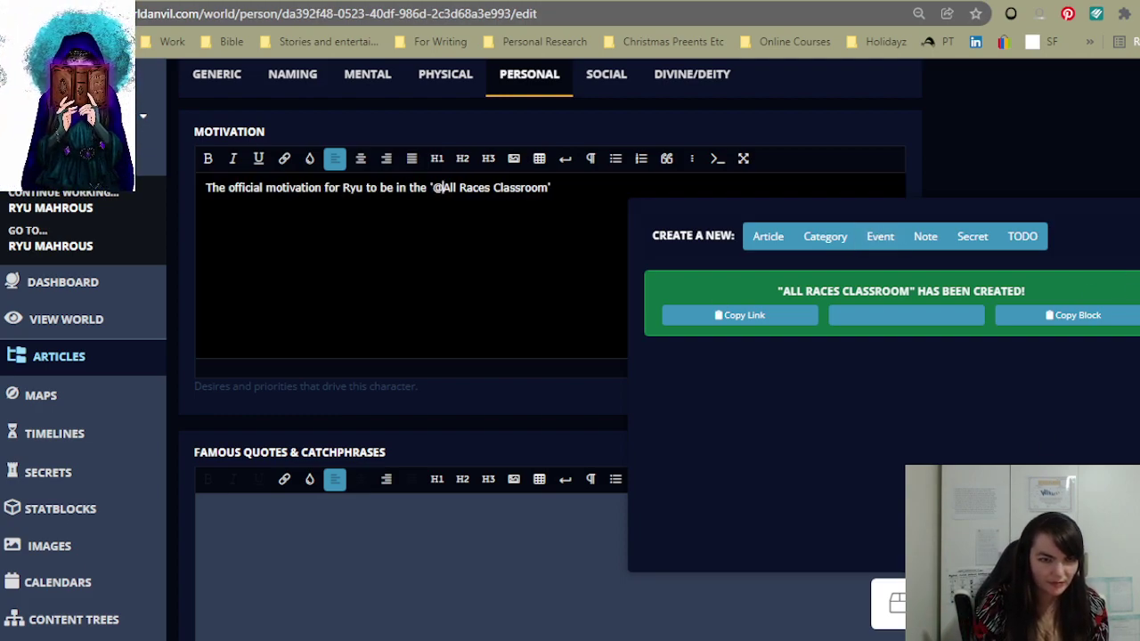
{"action": "key", "text": "Left"}
{"action": "key", "text": "BackSpace"}
{"action": "key", "text": "Right"}
{"action": "key", "text": "Right"}
{"action": "key", "text": "Right"}
{"action": "key", "text": "Right"}
{"action": "key", "text": "BackSpace"}
{"action": "key", "text": "BackSpace"}
{"action": "type", "text": "l"}
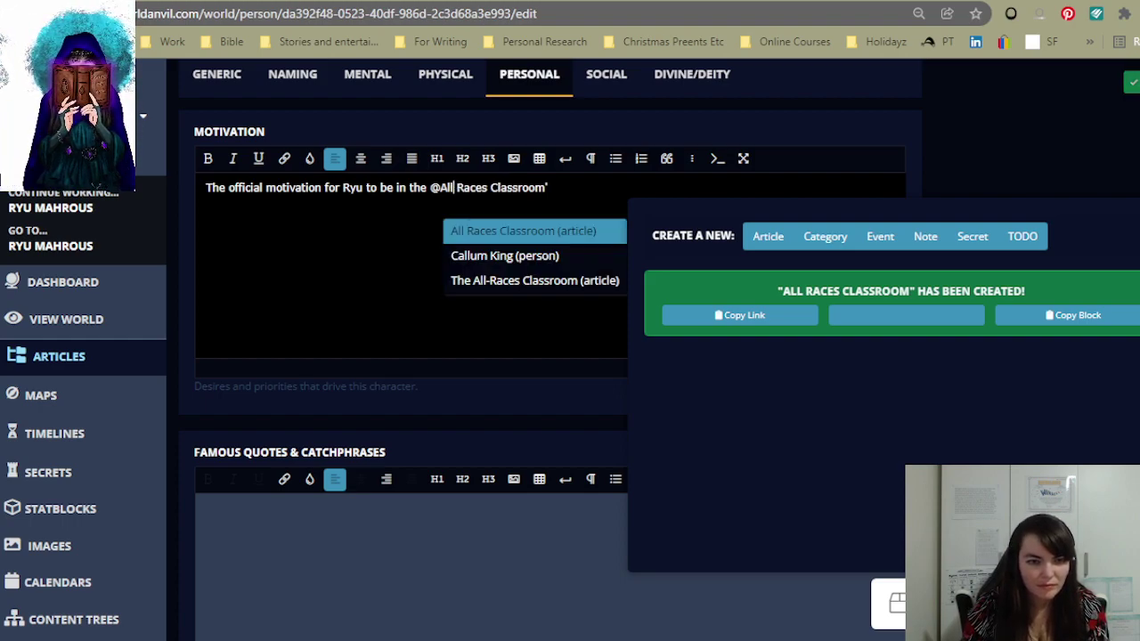
{"action": "left_click", "coordinate": [478, 234]}
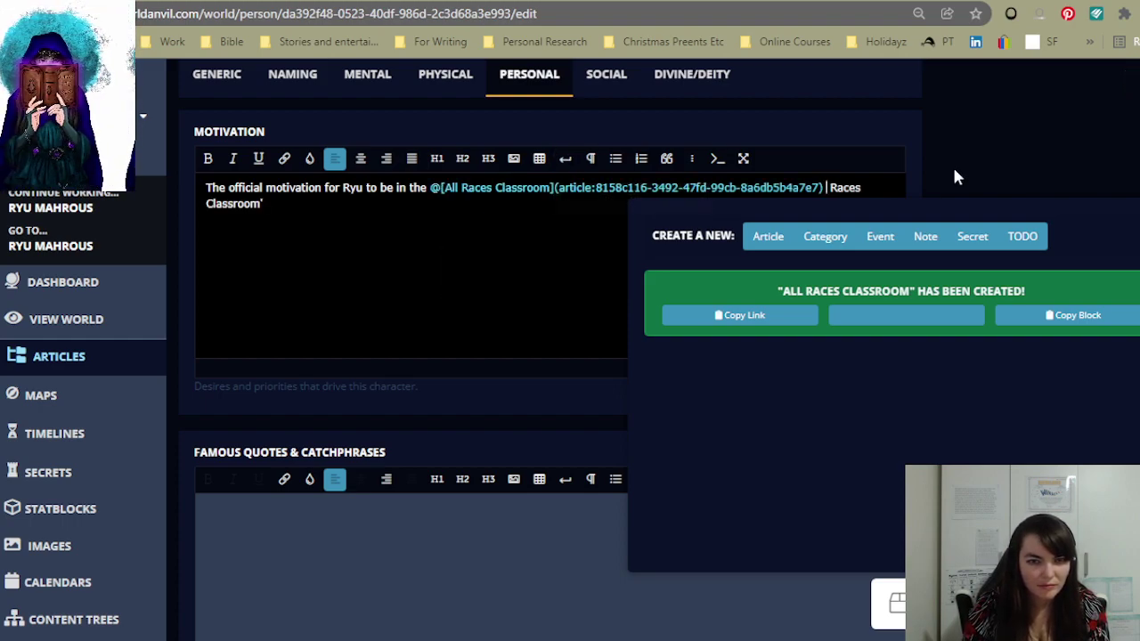
- Delete the leftover "Races Classroom'" text after the article mention and dismiss the quick article creation panel
{"action": "key", "text": "Right"}
{"action": "key", "text": "shift+Right"}
{"action": "key", "text": "shift+Right"}
{"action": "key", "text": "shift+Right"}
{"action": "key", "text": "shift+Right"}
{"action": "key", "text": "shift+Right"}
{"action": "key", "text": "shift+Right"}
{"action": "key", "text": "shift+Right"}
{"action": "key", "text": "shift+Right"}
{"action": "key", "text": "shift+Right"}
{"action": "key", "text": "shift+Right"}
{"action": "key", "text": "shift+Right"}
{"action": "key", "text": "shift+Right"}
{"action": "key", "text": "shift+Right"}
{"action": "key", "text": "shift+Right"}
{"action": "key", "text": "shift+Right"}
{"action": "key", "text": "shift+Right"}
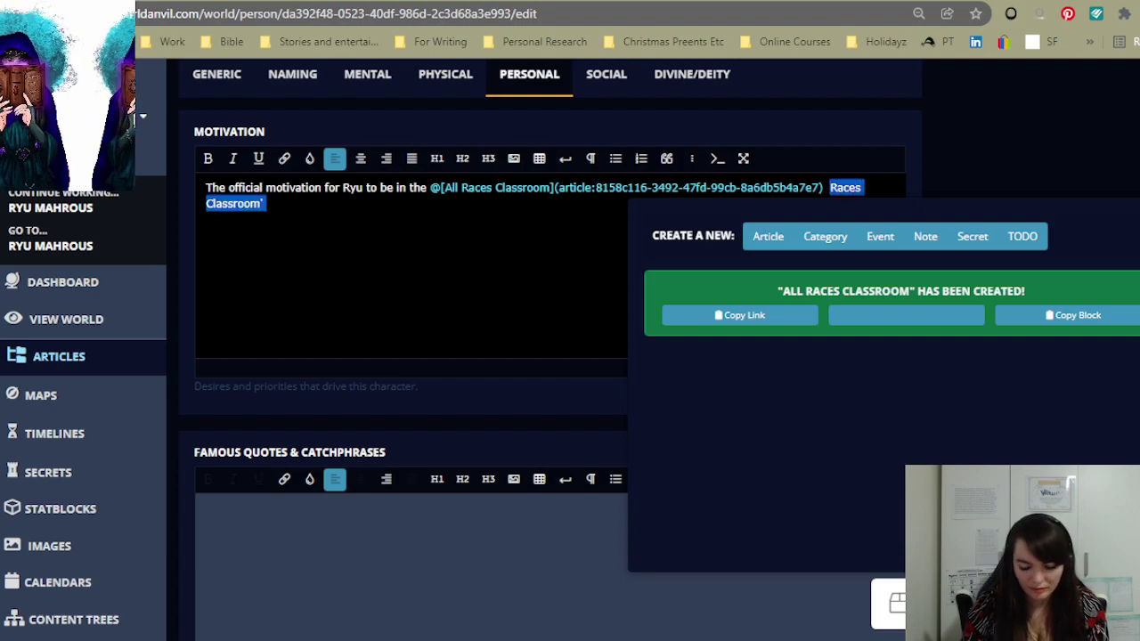
{"action": "key", "text": "BackSpace"}
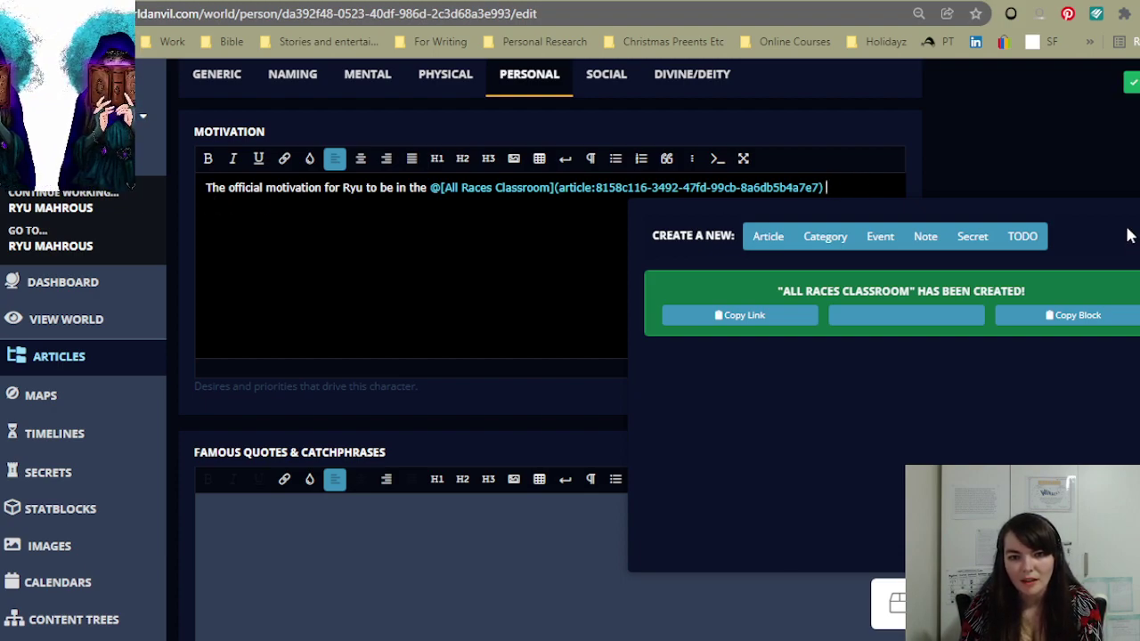
{"action": "left_click", "coordinate": [1127, 231]}
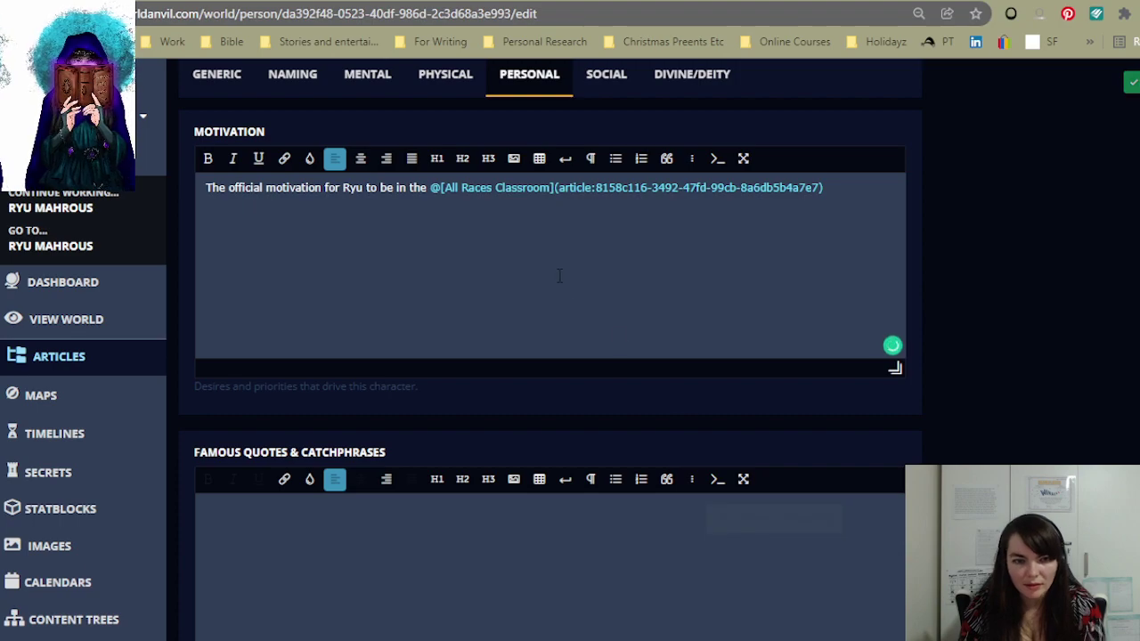
- Continue the Motivation sentence with "is to" and add a block quote below reading "Stop Humans trying anything again."
{"action": "left_click", "coordinate": [560, 274]}
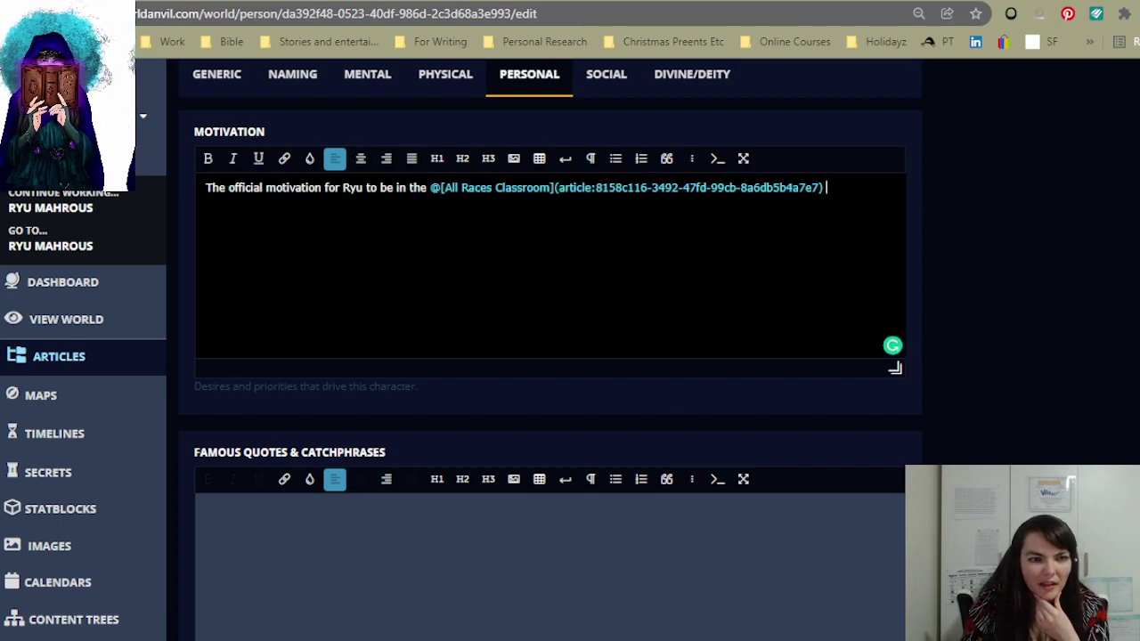
{"action": "type", "text": "is to"}
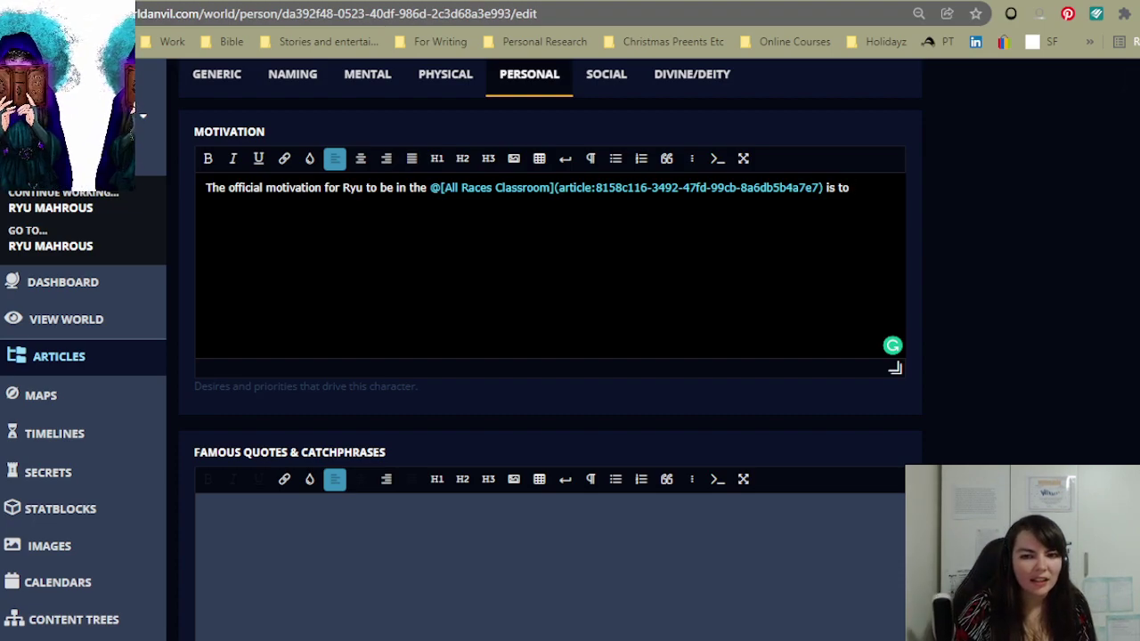
{"action": "left_click", "coordinate": [666, 160]}
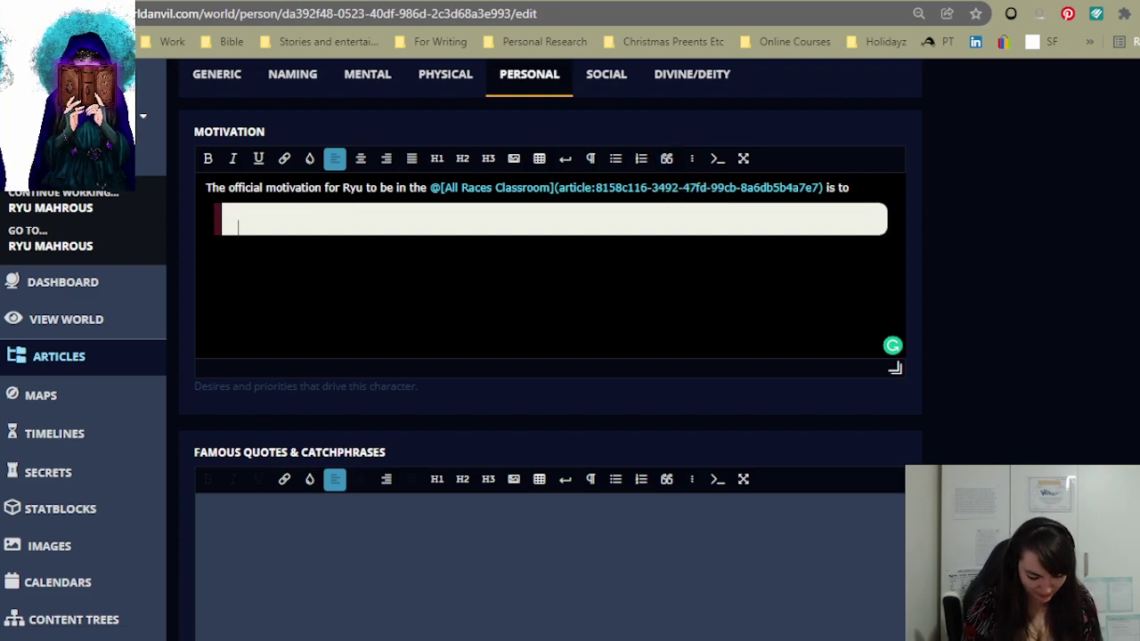
{"action": "type", "text": "Stop Human"}
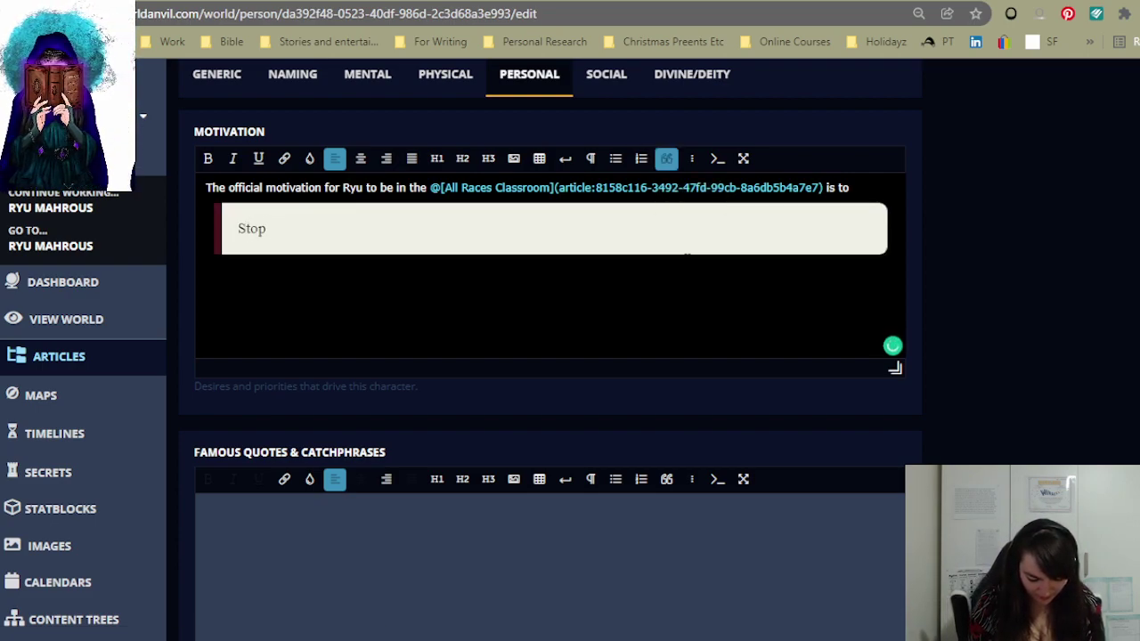
{"action": "type", "text": "s"}
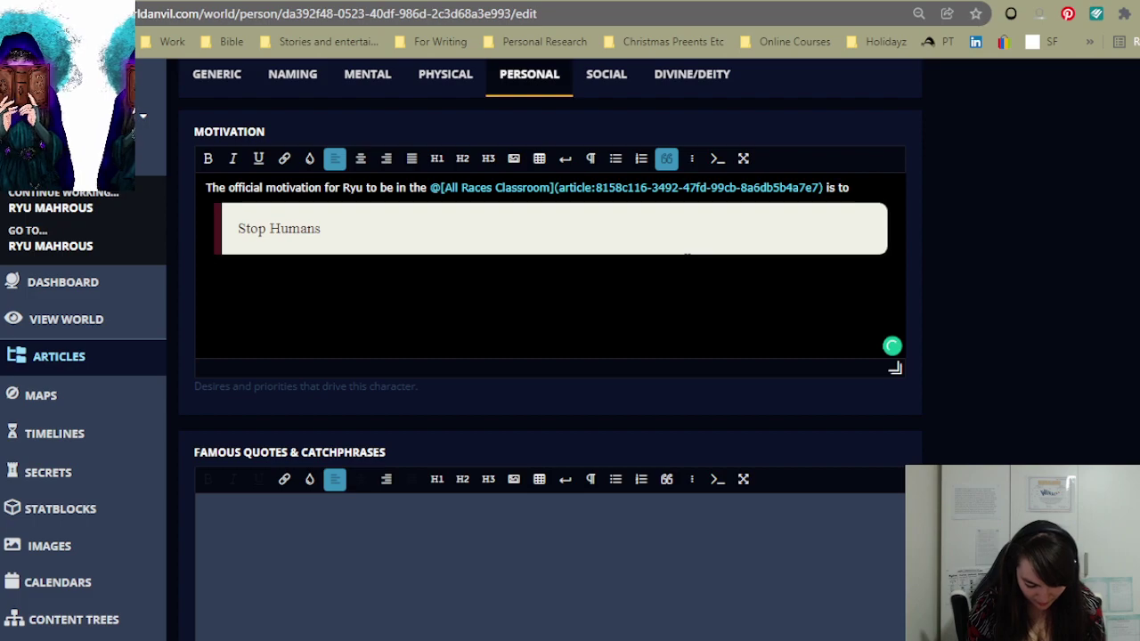
{"action": "type", "text": " trying anythin"}
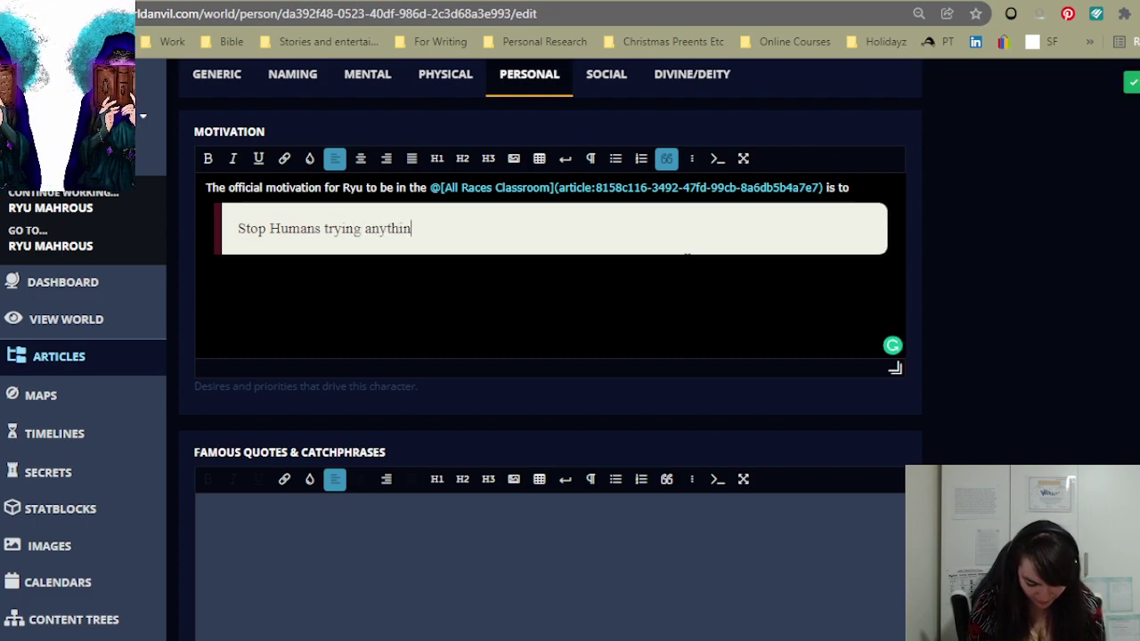
{"action": "type", "text": "g again."}
{"action": "key", "text": "Return"}
{"action": "key", "text": "BackSpace"}
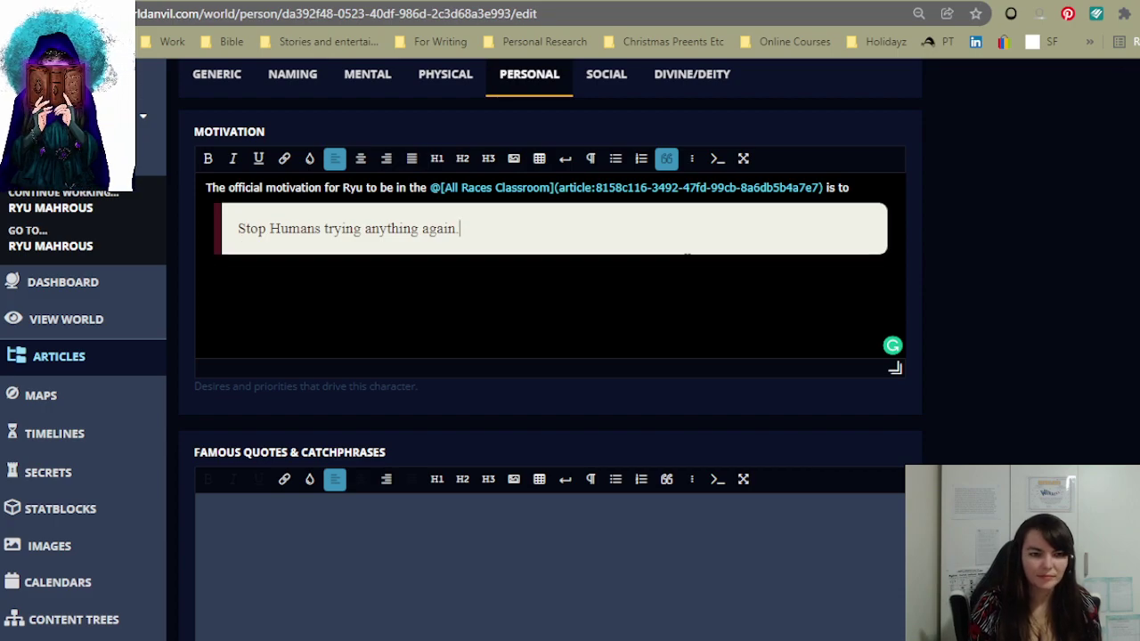
{"action": "left_click", "coordinate": [685, 268]}
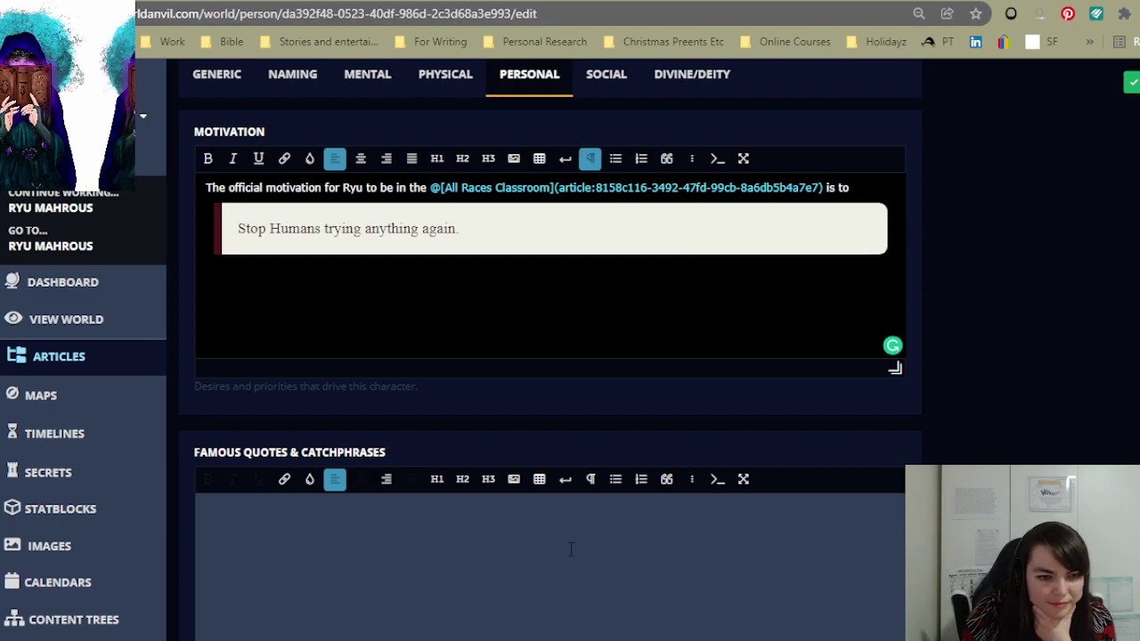
- Fill in the Likes & Dislikes prompt with "Favorite food is tomatoes.", correcting the misspelled first word
{"action": "scroll", "coordinate": [650, 529], "scroll_direction": "down", "scroll_amount": 5}
{"action": "scroll", "coordinate": [650, 529], "scroll_direction": "down", "scroll_amount": 4}
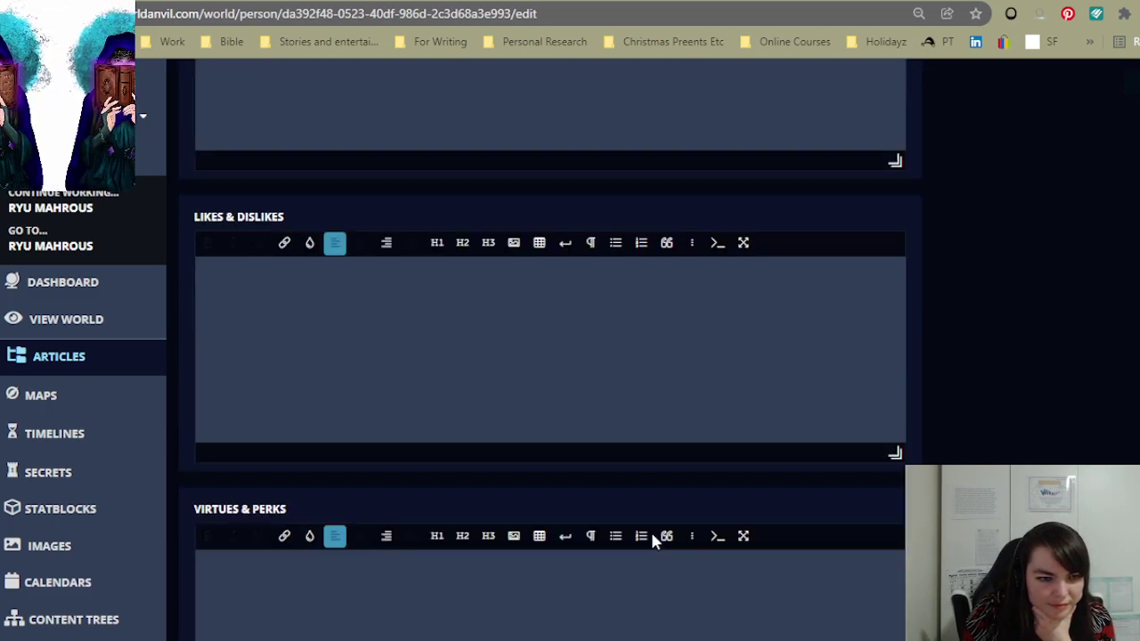
{"action": "scroll", "coordinate": [649, 529], "scroll_direction": "down", "scroll_amount": 2}
{"action": "left_click", "coordinate": [412, 205]}
{"action": "scroll", "coordinate": [412, 205], "scroll_direction": "up", "scroll_amount": 2}
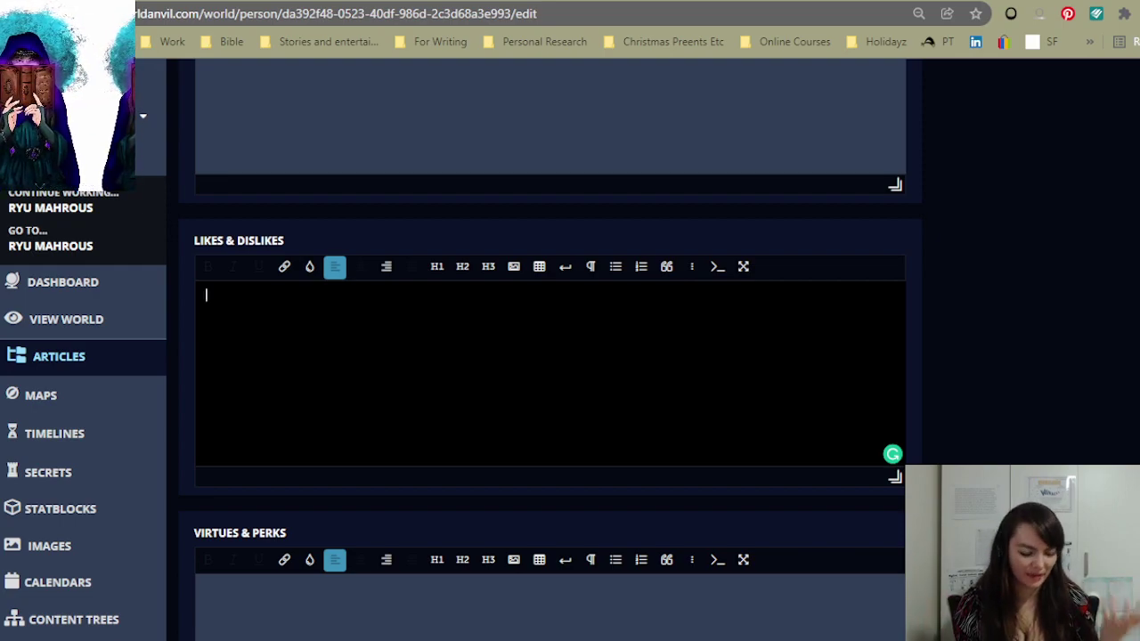
{"action": "type", "text": "Favio"}
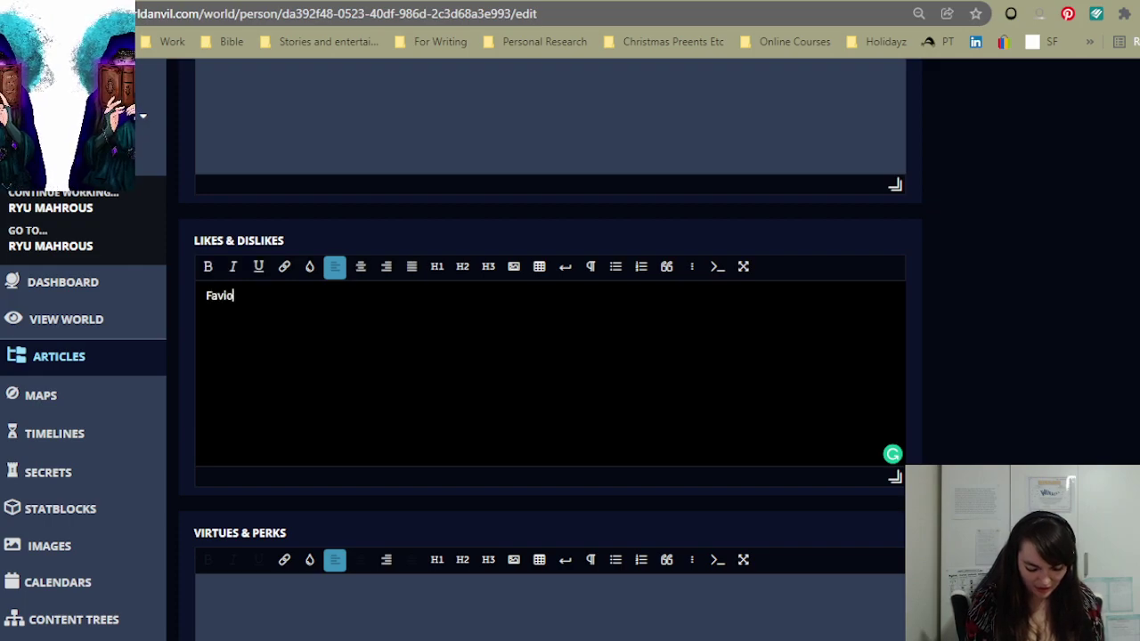
{"action": "type", "text": "lurite "}
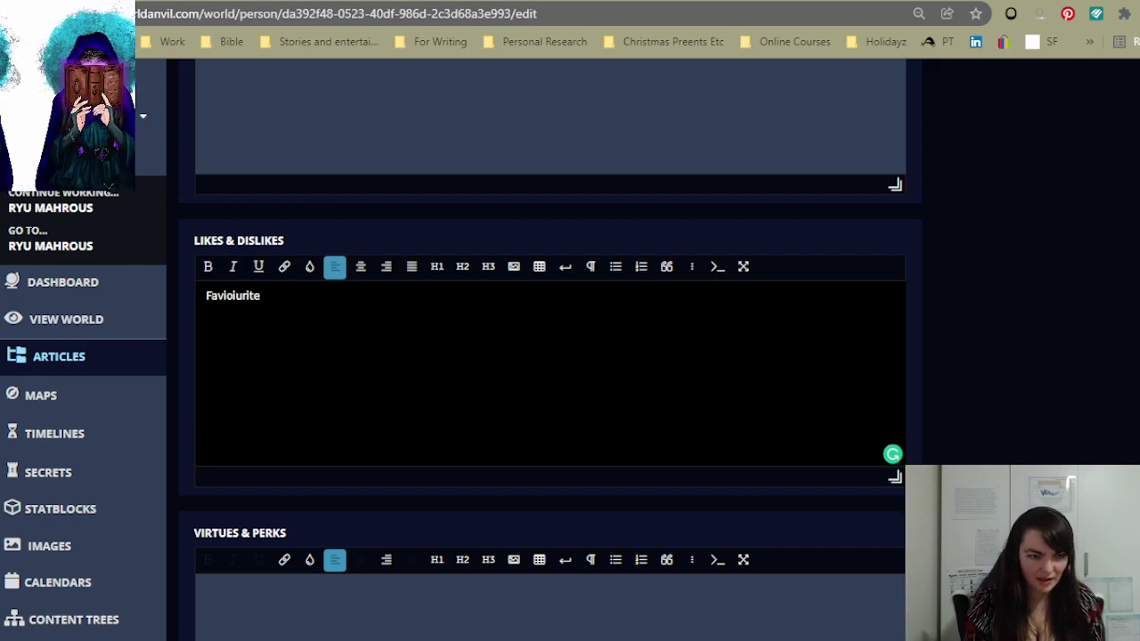
{"action": "type", "text": "food "}
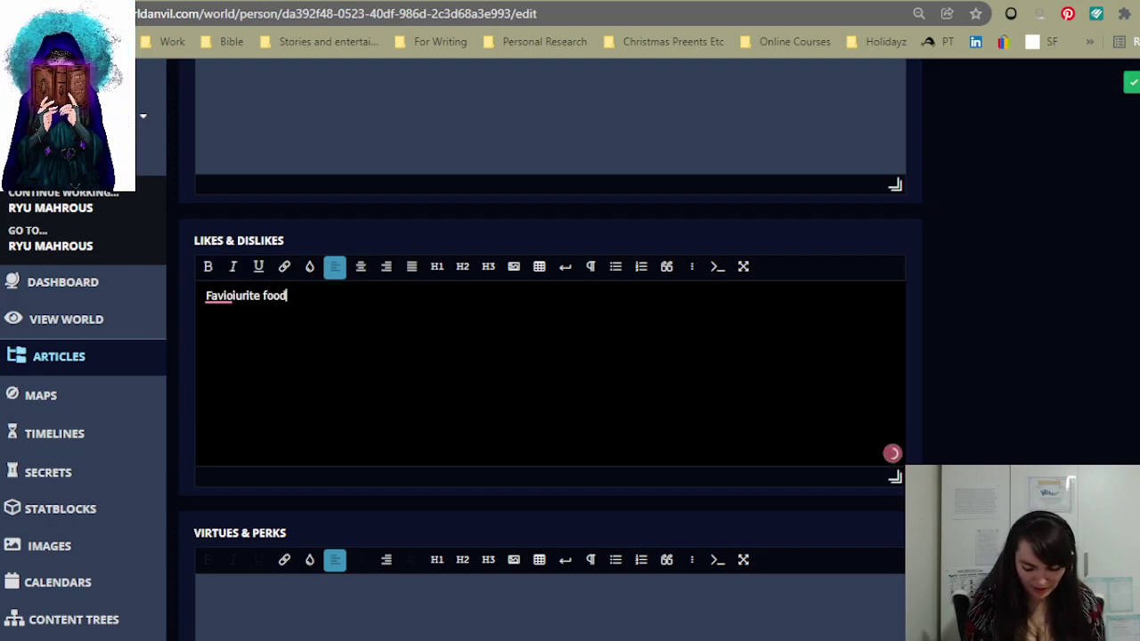
{"action": "type", "text": "is tom"}
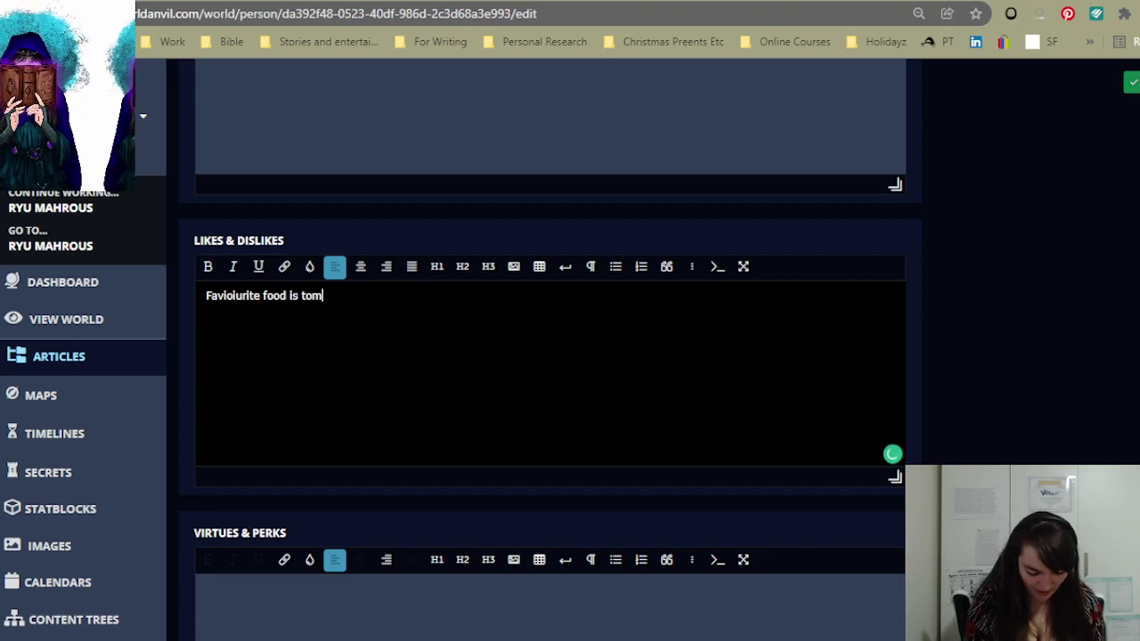
{"action": "type", "text": "atoes."}
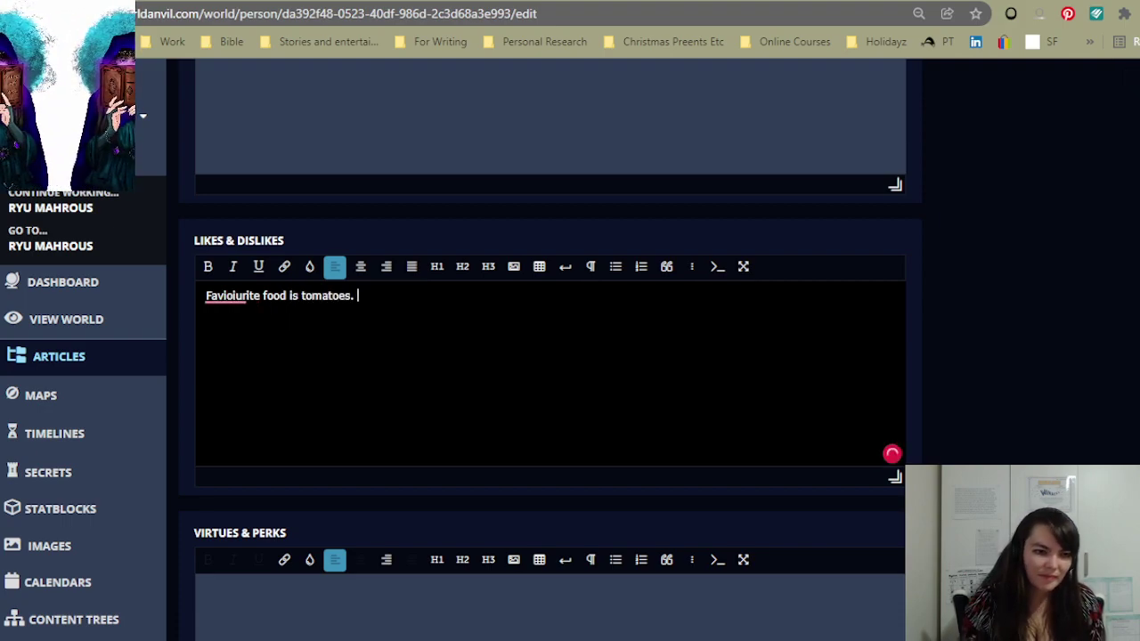
{"action": "left_click", "coordinate": [233, 296]}
{"action": "left_click", "coordinate": [246, 326]}
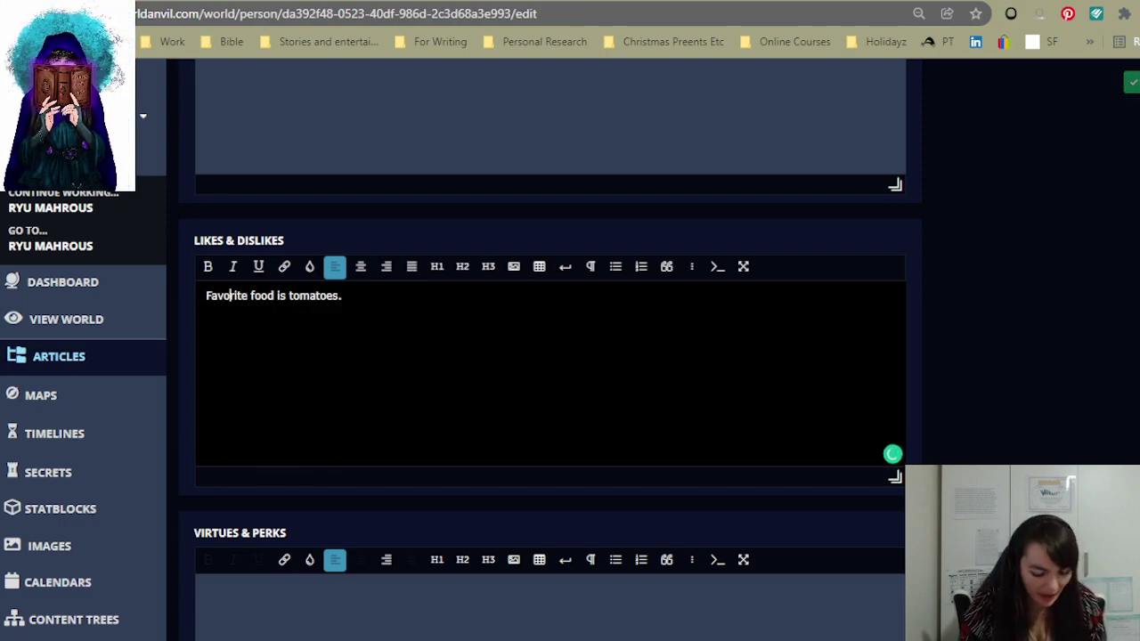
- Change the first word of the Likes & Dislikes text to the British spelling "Favourite"
{"action": "type", "text": "u"}
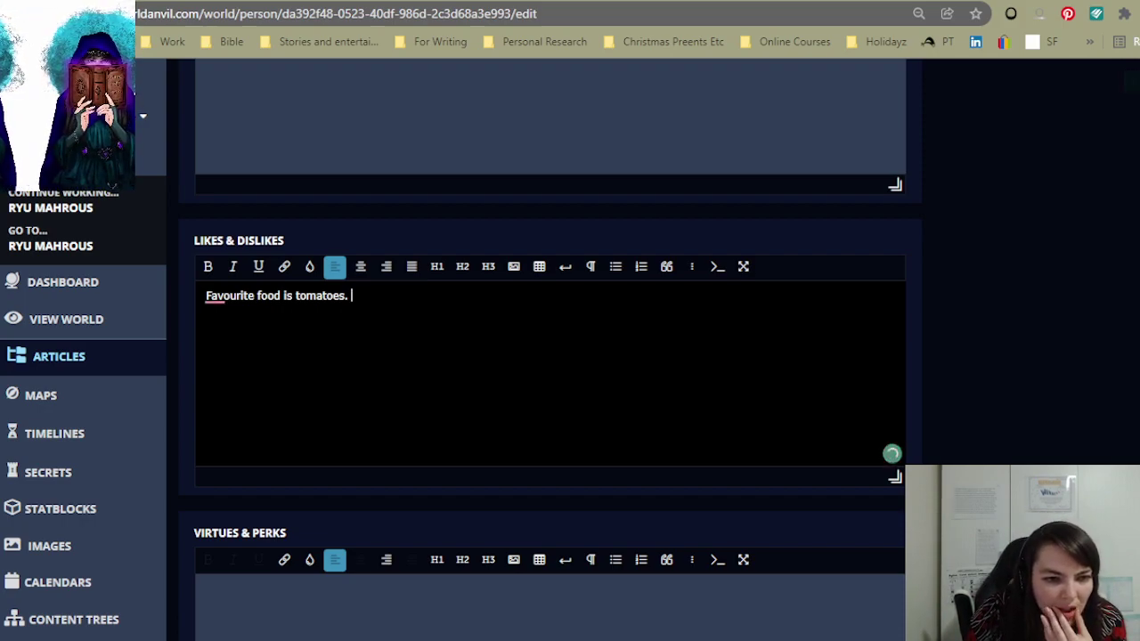
{"action": "left_click", "coordinate": [350, 295]}
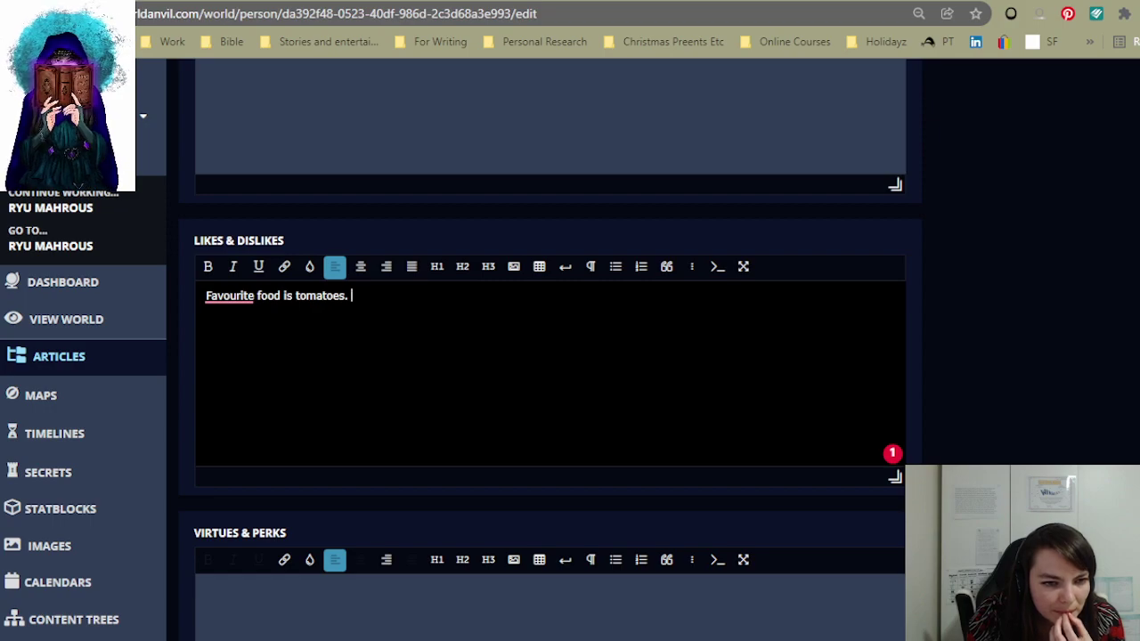
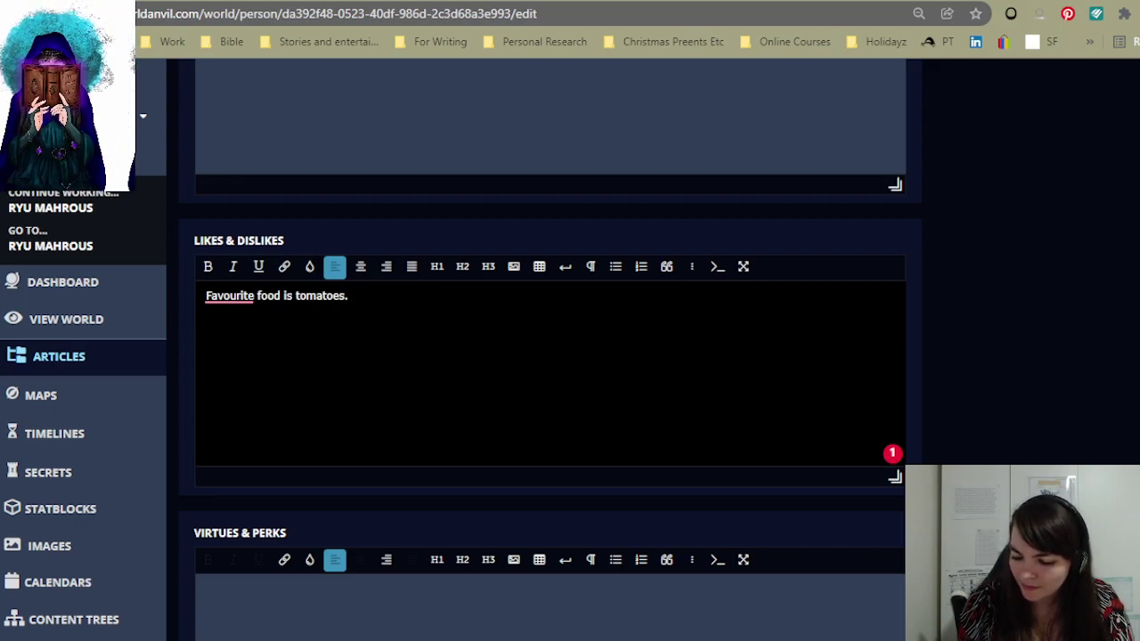
- Look through the remaining Personal prompts from Virtues & Perks down to Hygiene
{"action": "scroll", "coordinate": [549, 356], "scroll_direction": "down", "scroll_amount": 1}
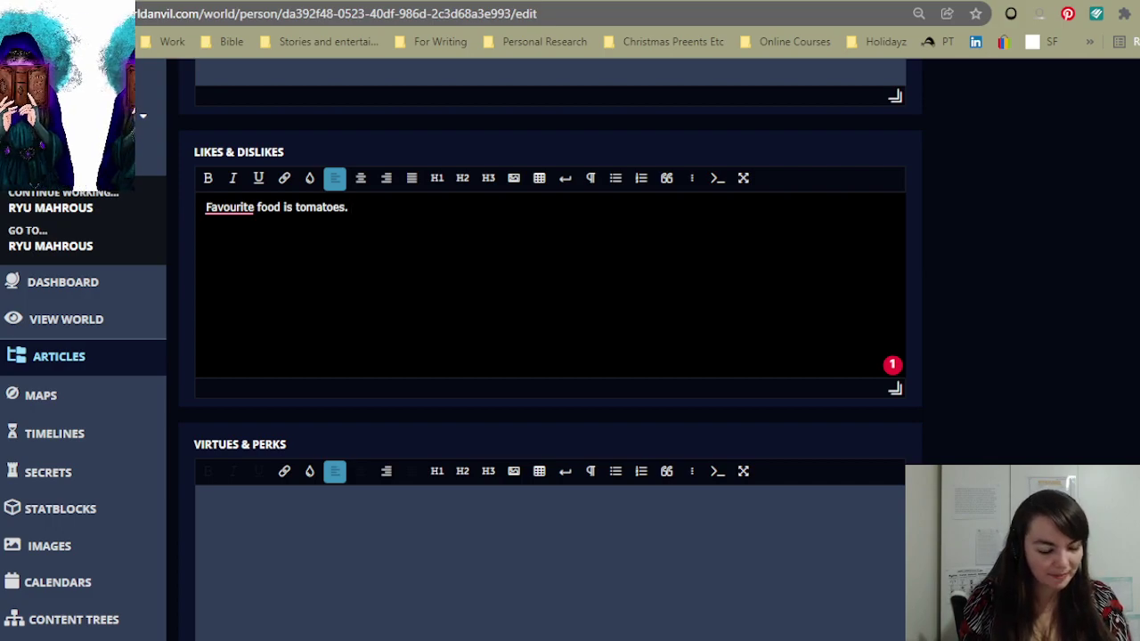
{"action": "scroll", "coordinate": [491, 317], "scroll_direction": "down", "scroll_amount": 6}
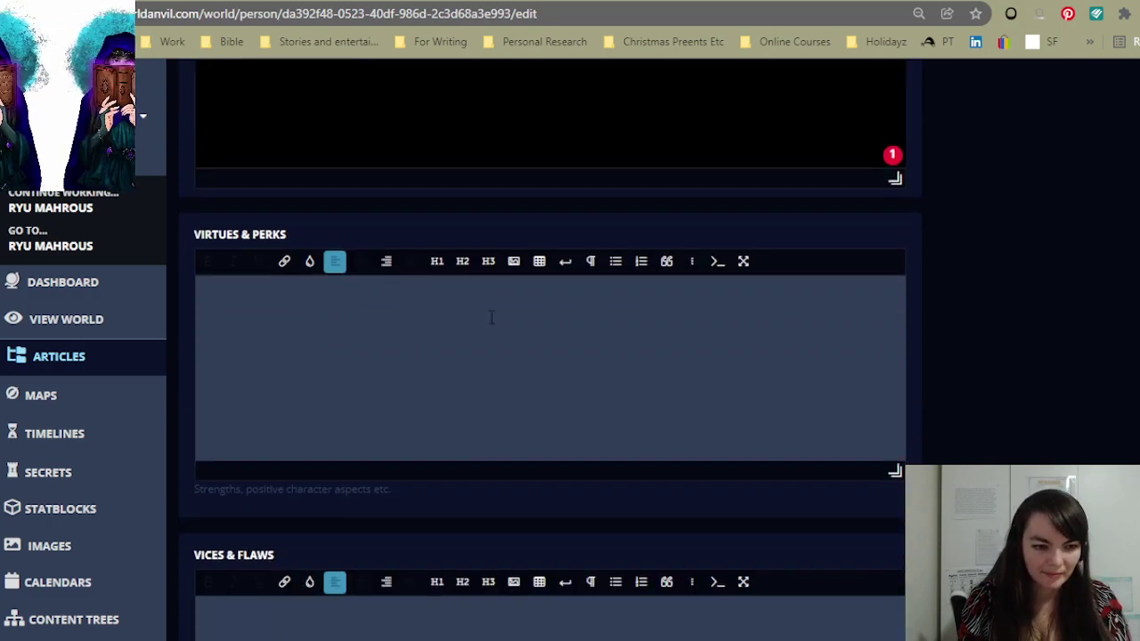
{"action": "scroll", "coordinate": [490, 321], "scroll_direction": "down", "scroll_amount": 5}
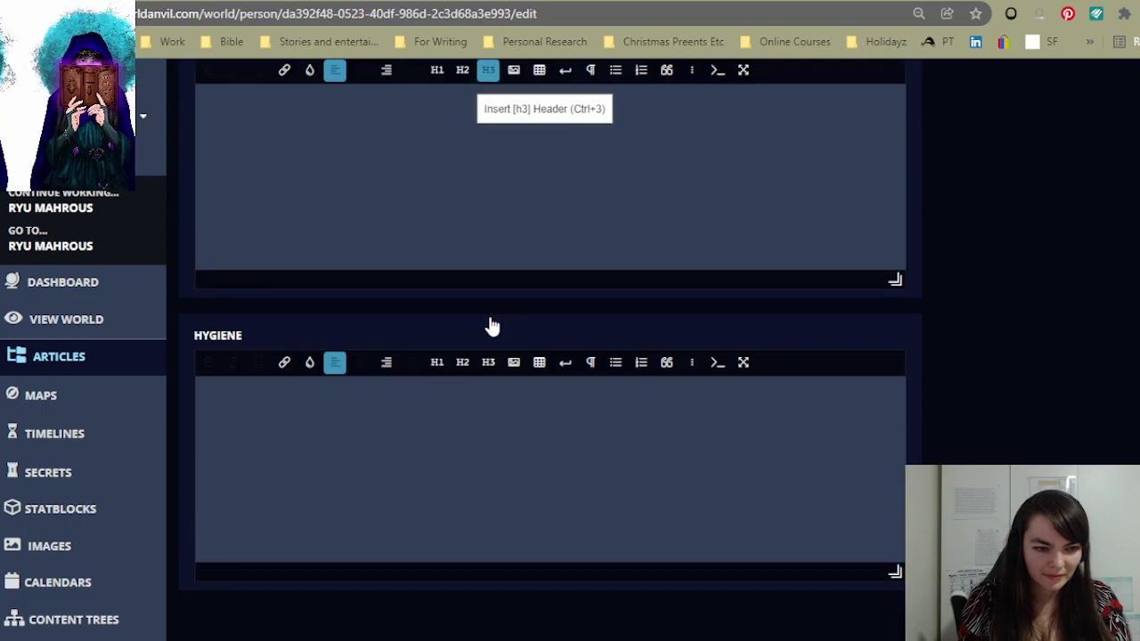
{"action": "scroll", "coordinate": [613, 308], "scroll_direction": "up", "scroll_amount": 7}
{"action": "scroll", "coordinate": [613, 308], "scroll_direction": "up", "scroll_amount": 15}
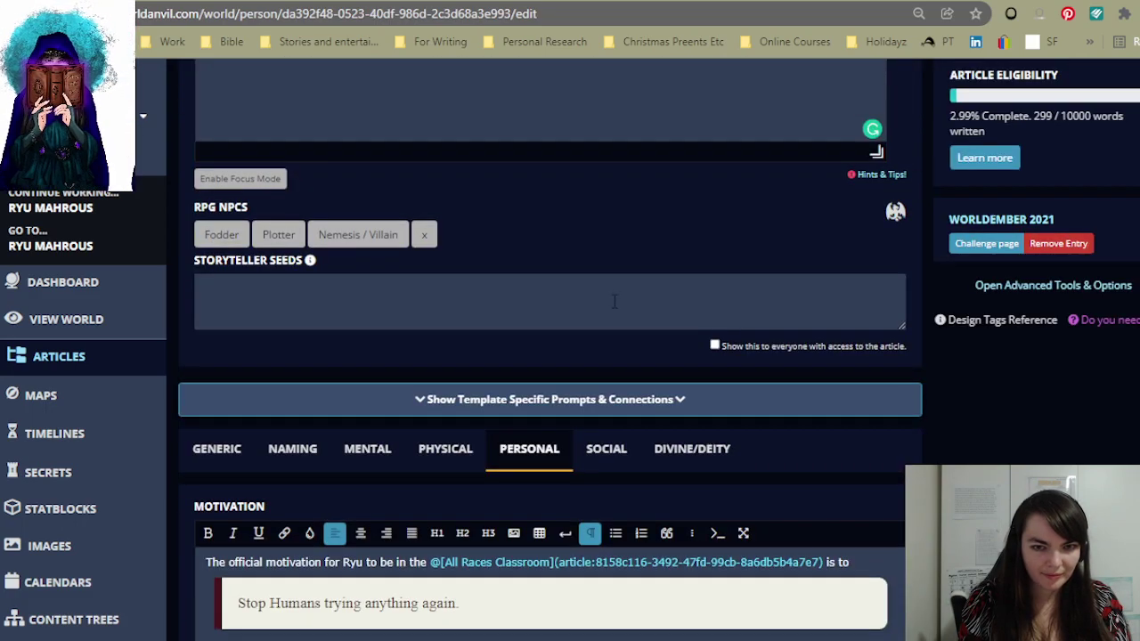
{"action": "scroll", "coordinate": [682, 286], "scroll_direction": "down", "scroll_amount": 1}
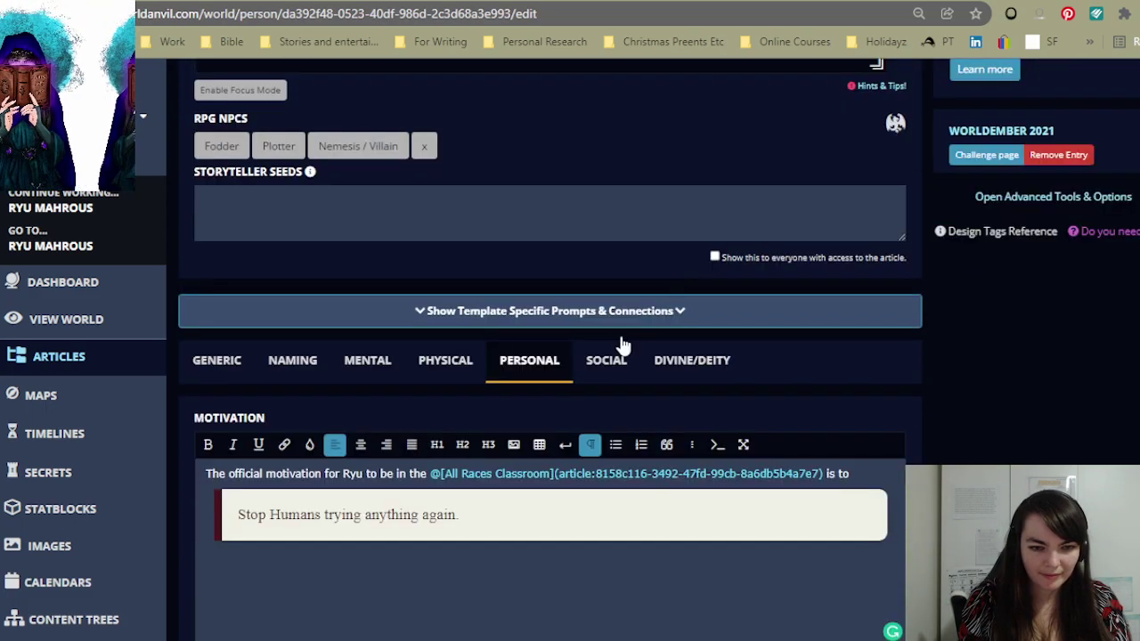
- Switch the template prompts to the Social group and save the article's changes
{"action": "left_click", "coordinate": [595, 366]}
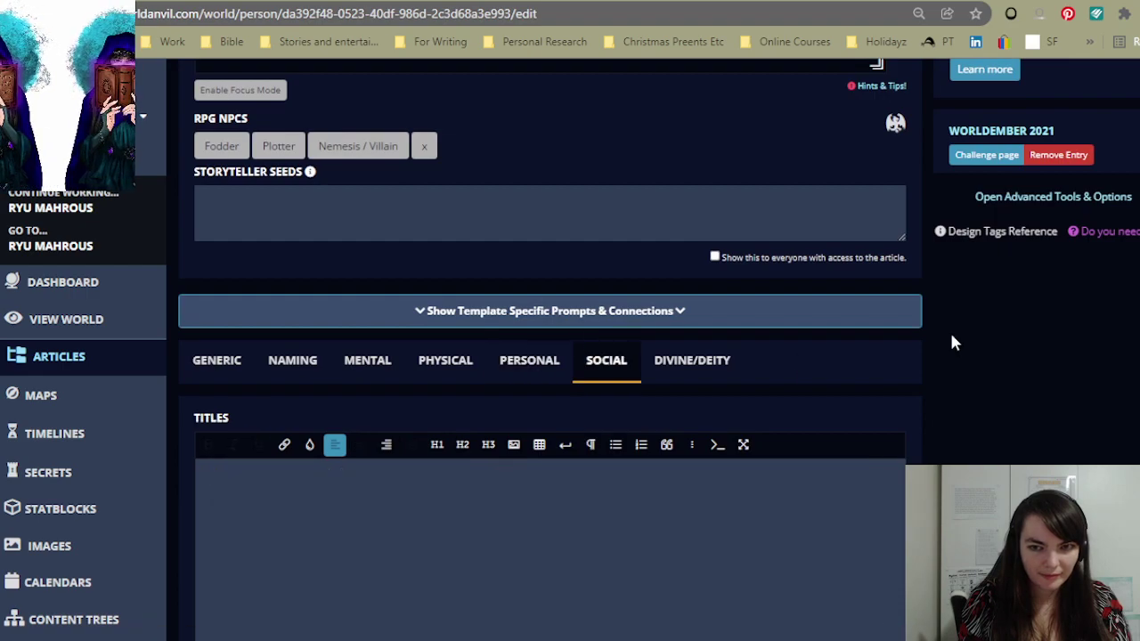
{"action": "scroll", "coordinate": [885, 357], "scroll_direction": "up", "scroll_amount": 5}
{"action": "scroll", "coordinate": [1108, 229], "scroll_direction": "up", "scroll_amount": 2}
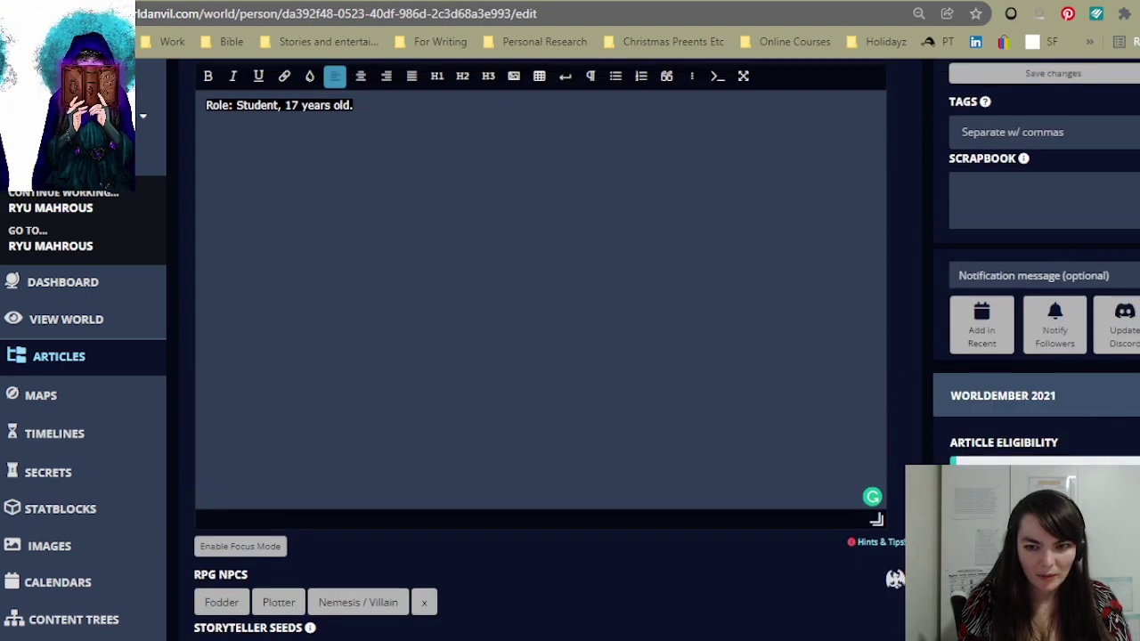
{"action": "left_click", "coordinate": [1047, 236]}
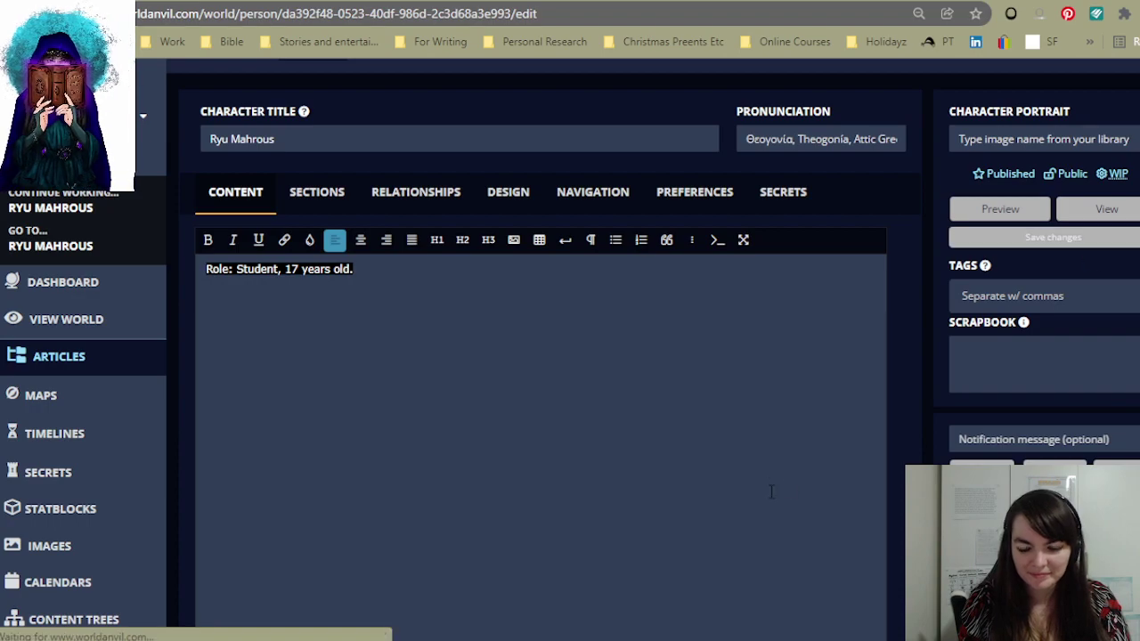
- Review the Social prompts from Titles and Reign through Family Ties, Pets & Hobbies and Speech
{"action": "scroll", "coordinate": [862, 450], "scroll_direction": "down", "scroll_amount": 2}
{"action": "scroll", "coordinate": [768, 376], "scroll_direction": "down", "scroll_amount": 6}
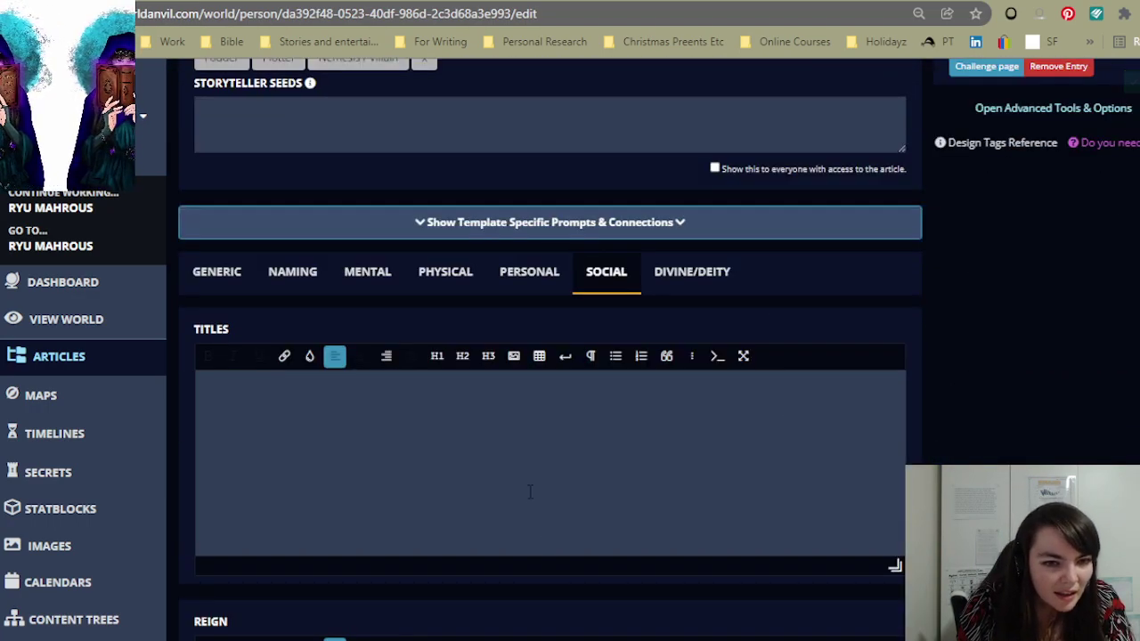
{"action": "scroll", "coordinate": [605, 468], "scroll_direction": "down", "scroll_amount": 2}
{"action": "scroll", "coordinate": [605, 467], "scroll_direction": "down", "scroll_amount": 9}
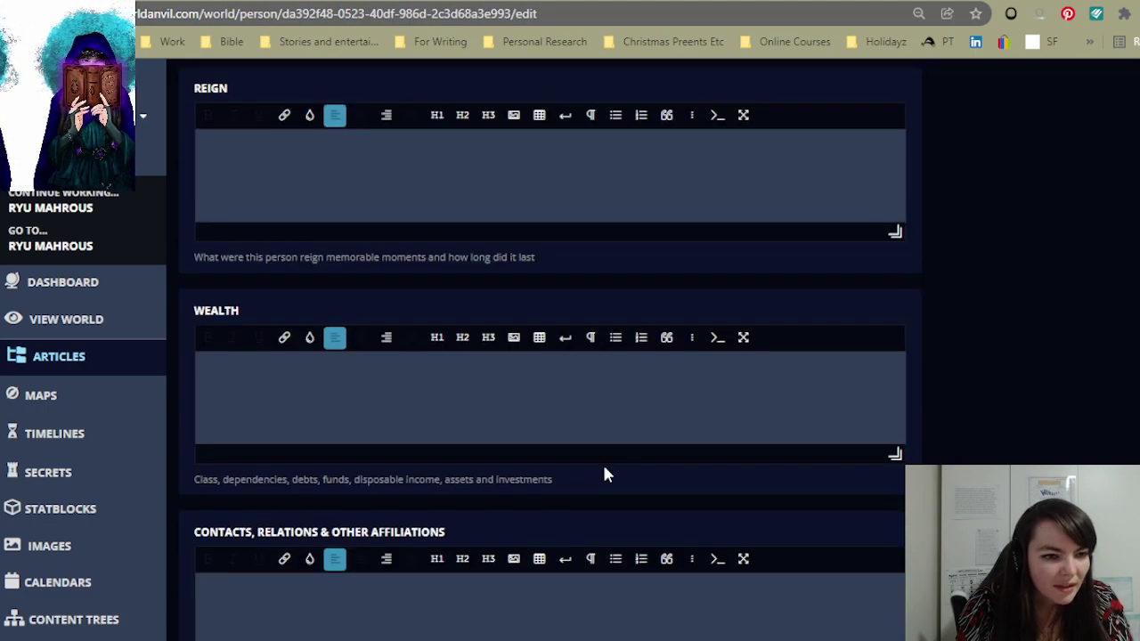
{"action": "scroll", "coordinate": [605, 468], "scroll_direction": "down", "scroll_amount": 9}
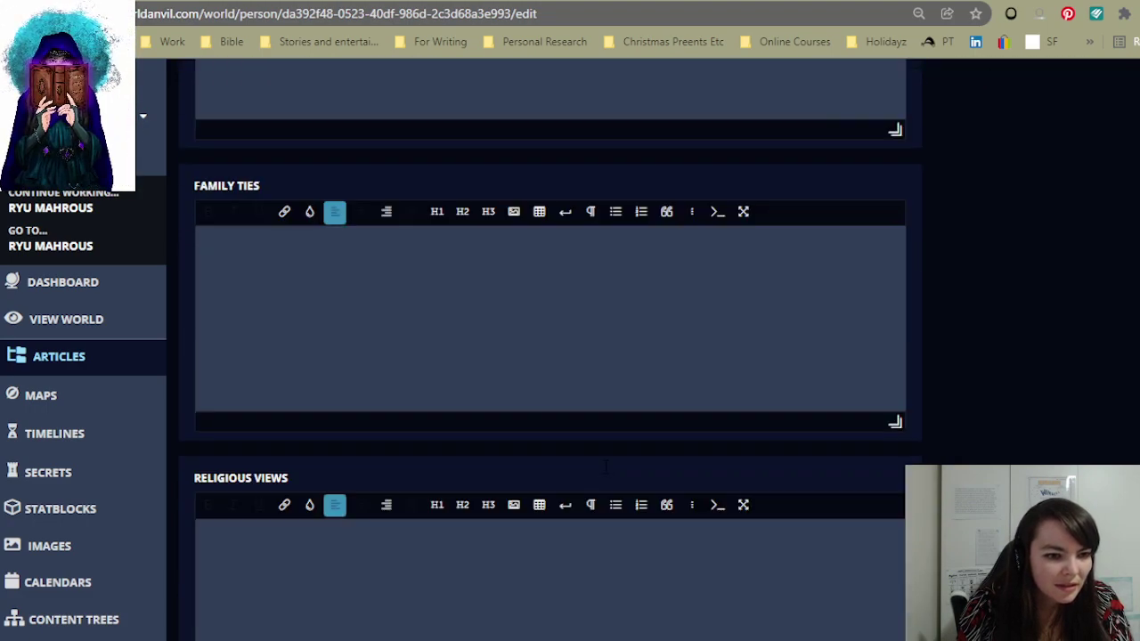
{"action": "scroll", "coordinate": [604, 468], "scroll_direction": "down", "scroll_amount": 9}
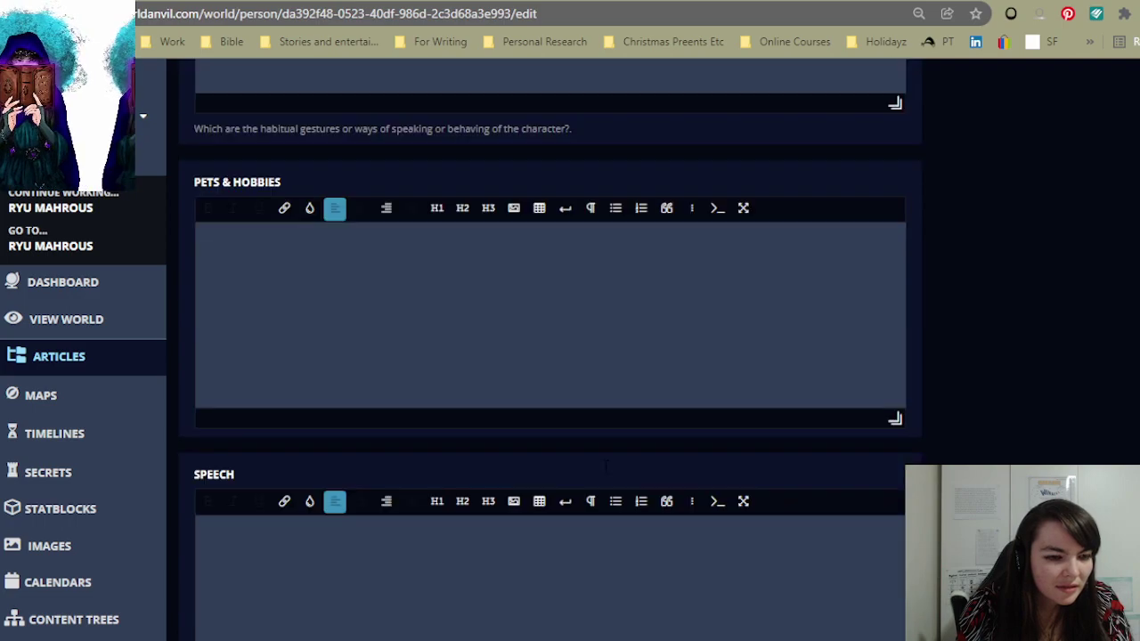
{"action": "scroll", "coordinate": [690, 447], "scroll_direction": "up", "scroll_amount": 20}
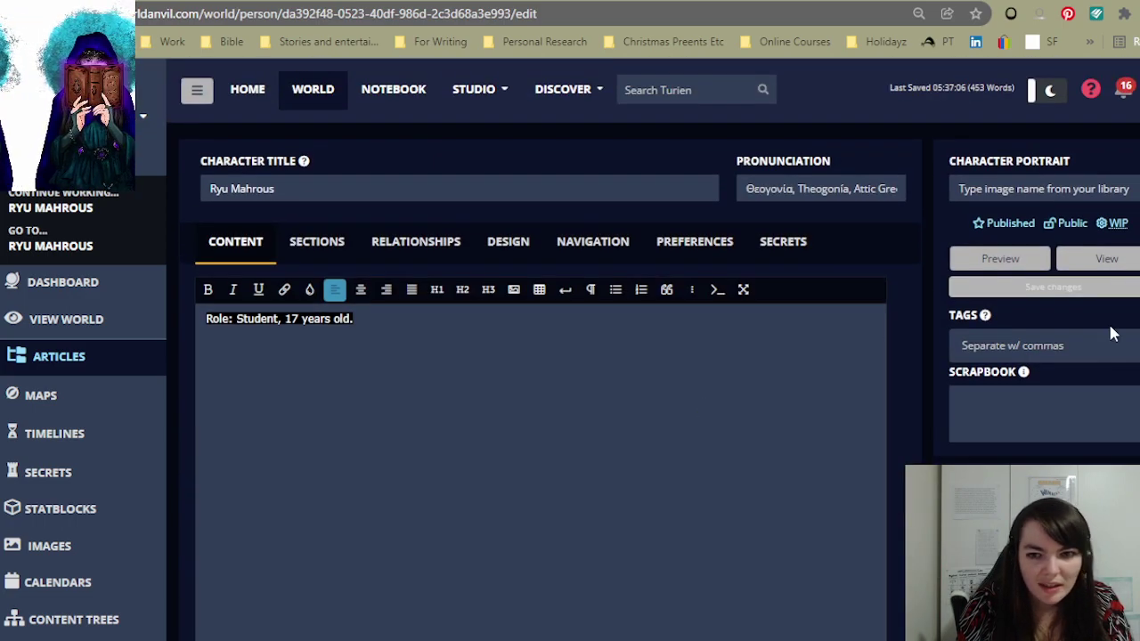
- Save the article and add the "[breadcrumb]" tag to the top sidebar section
{"action": "left_click", "coordinate": [1045, 292]}
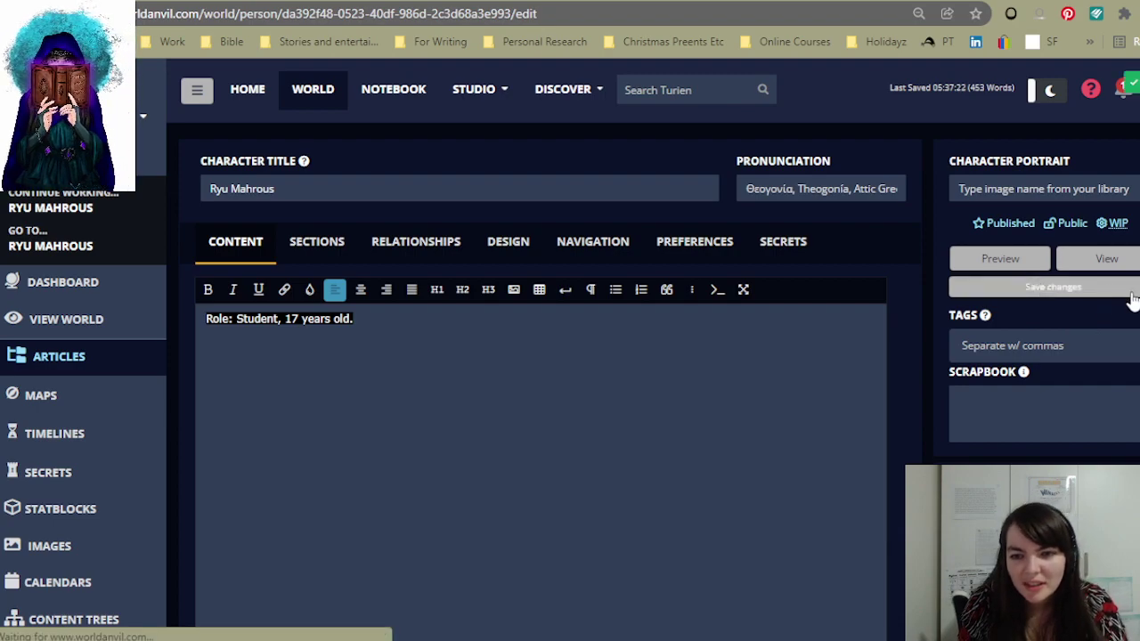
{"action": "left_click", "coordinate": [307, 254]}
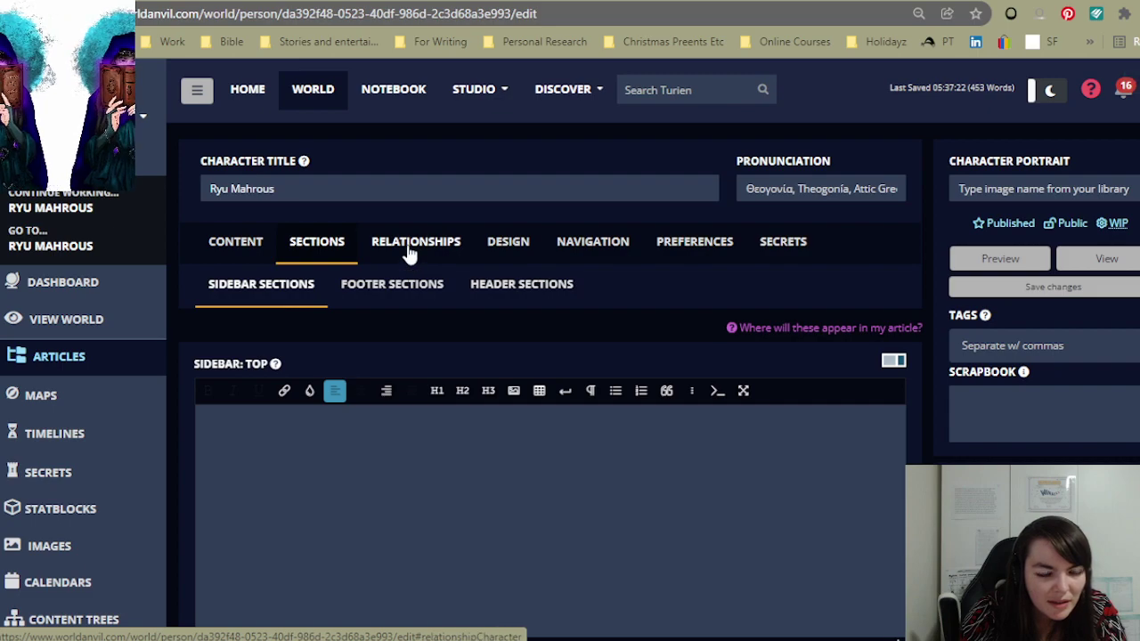
{"action": "left_click", "coordinate": [407, 252]}
{"action": "left_click", "coordinate": [299, 257]}
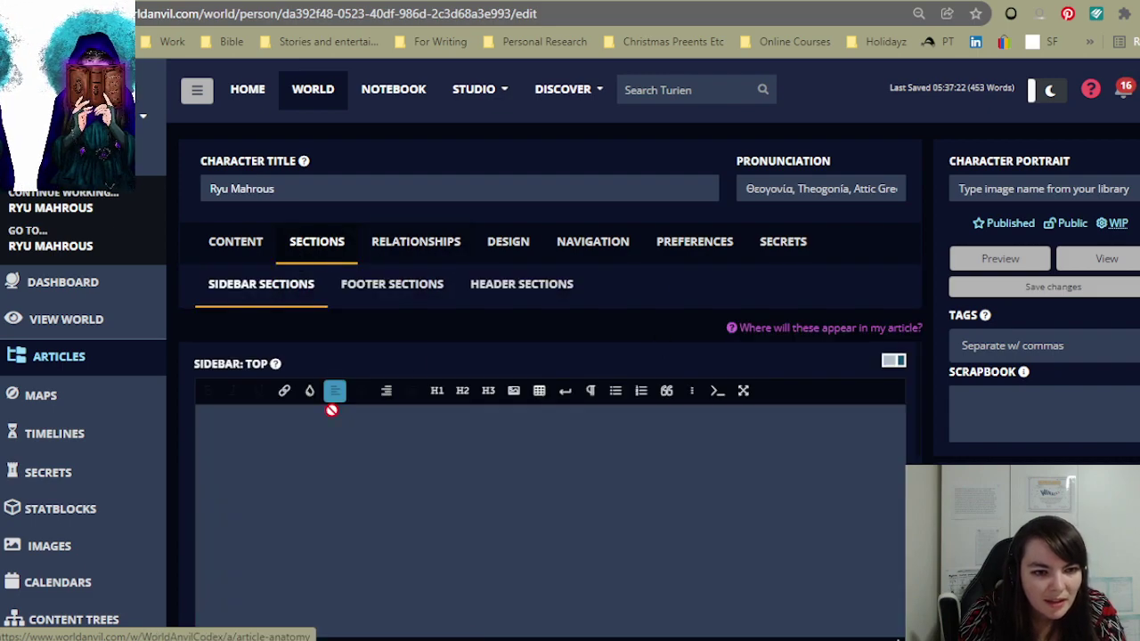
{"action": "left_click", "coordinate": [303, 457]}
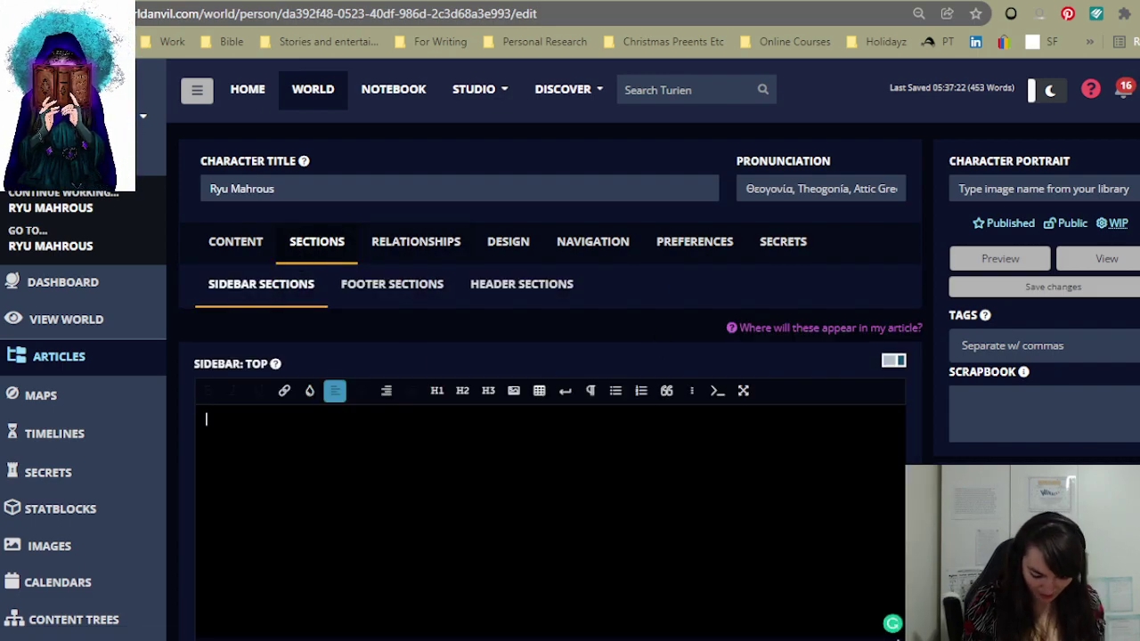
{"action": "type", "text": "[br"}
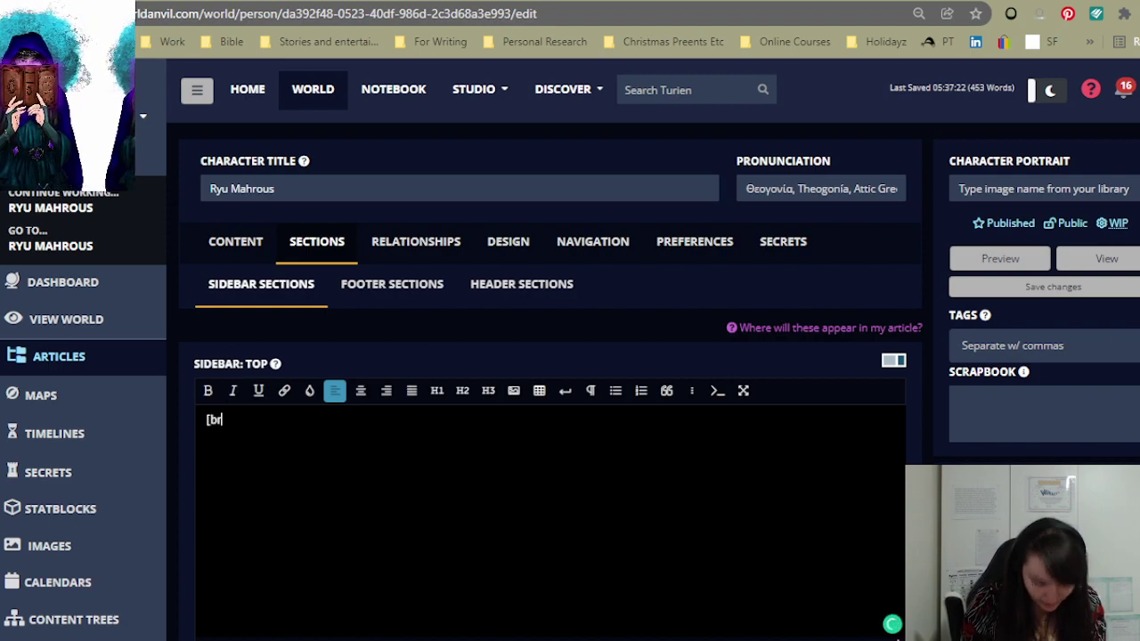
{"action": "type", "text": "eadcrumb]"}
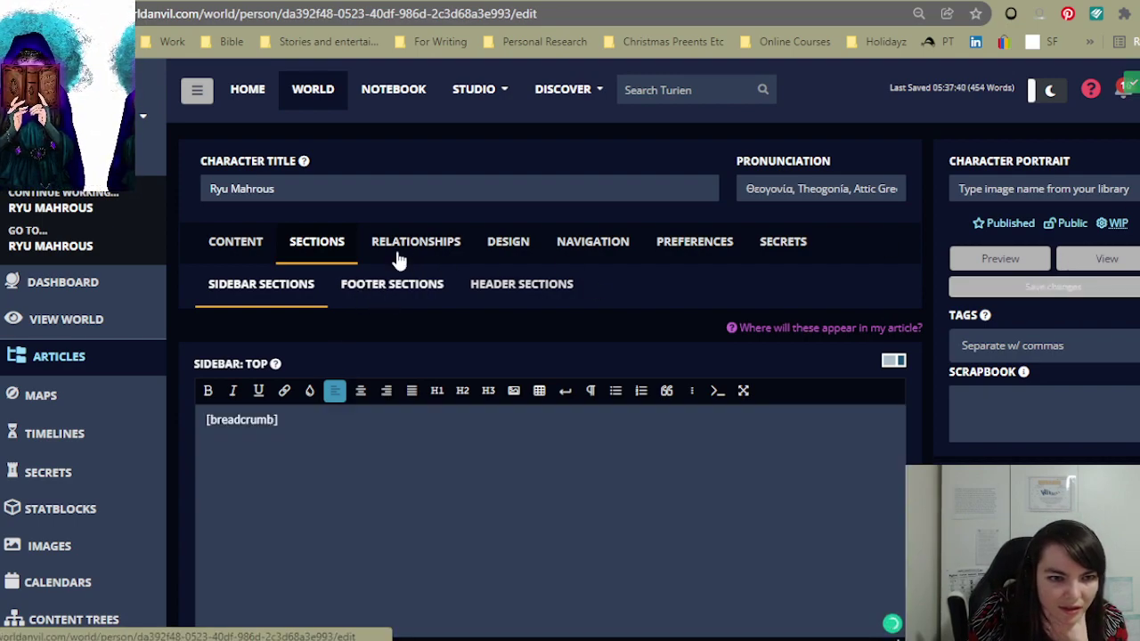
- Search the image library for "Beast" and set the wide banner version as the article's cover image
{"action": "left_click", "coordinate": [402, 251]}
{"action": "left_click", "coordinate": [518, 252]}
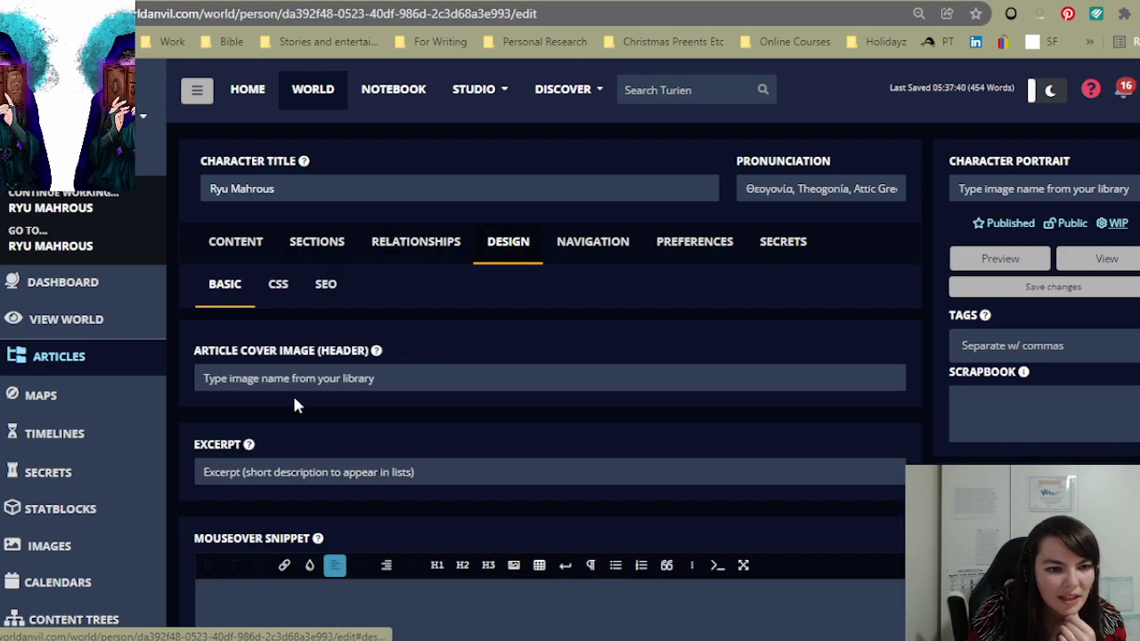
{"action": "left_click", "coordinate": [287, 378]}
{"action": "type", "text": "Beast"}
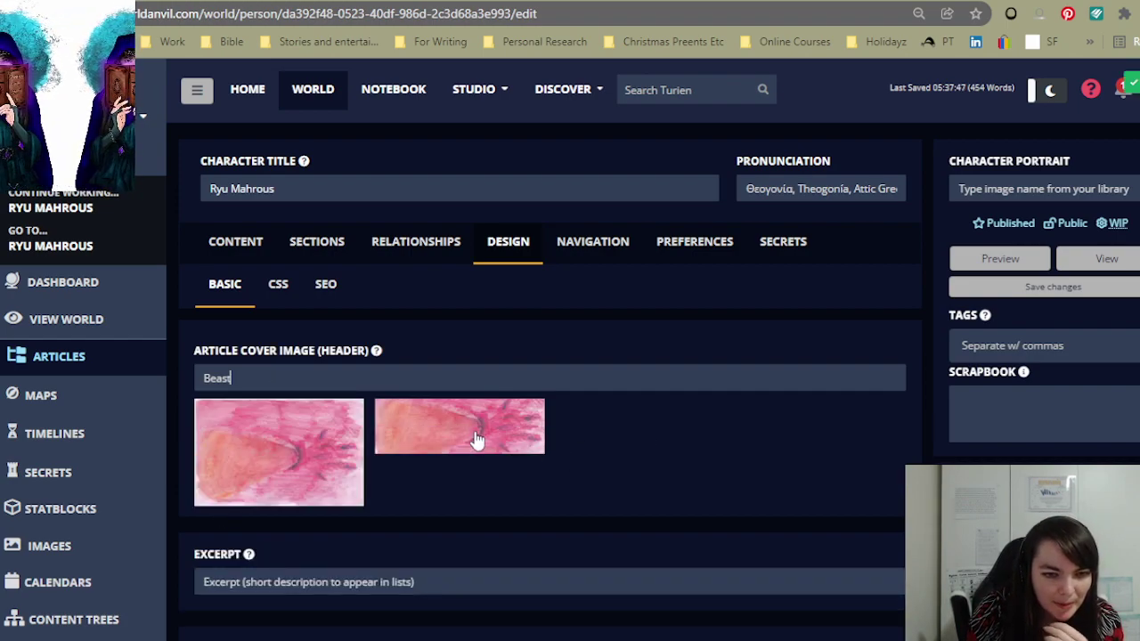
{"action": "left_click", "coordinate": [477, 439]}
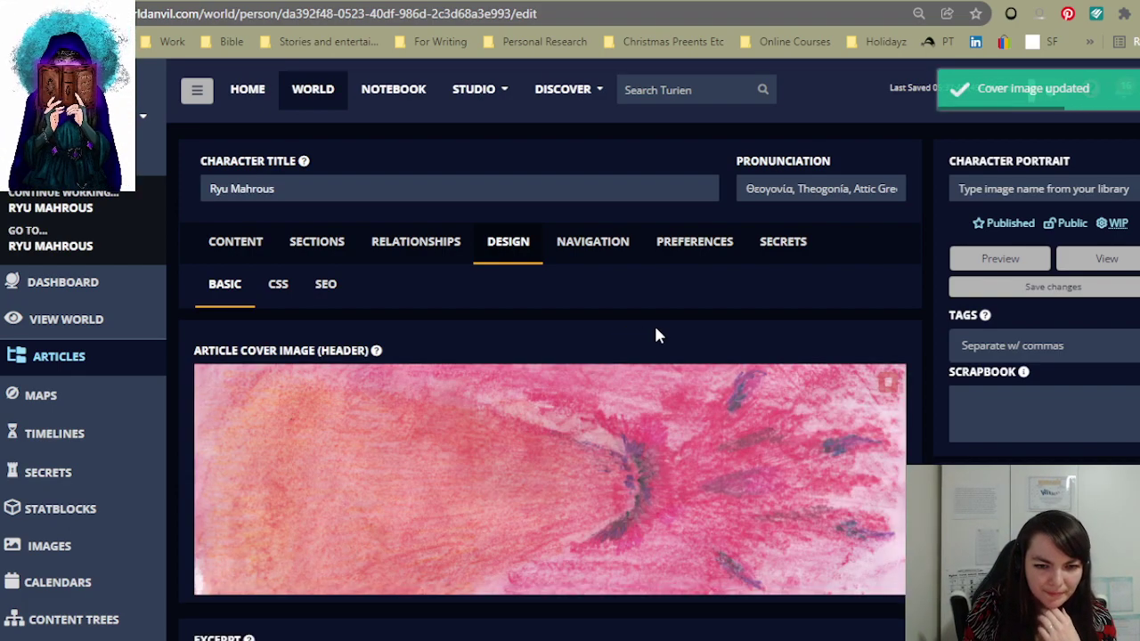
- Examine the new cover image and the Excerpt, Mouseover Snippet and Icon settings in the basic design options
{"action": "scroll", "coordinate": [649, 330], "scroll_direction": "down", "scroll_amount": 1}
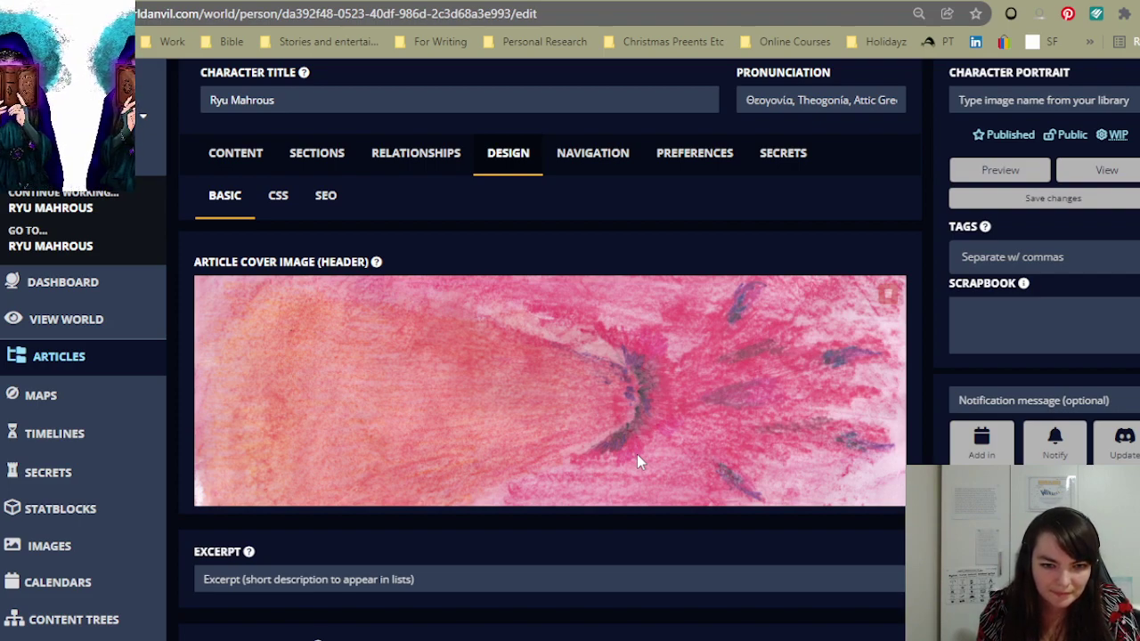
{"action": "mouse_move", "coordinate": [607, 638]}
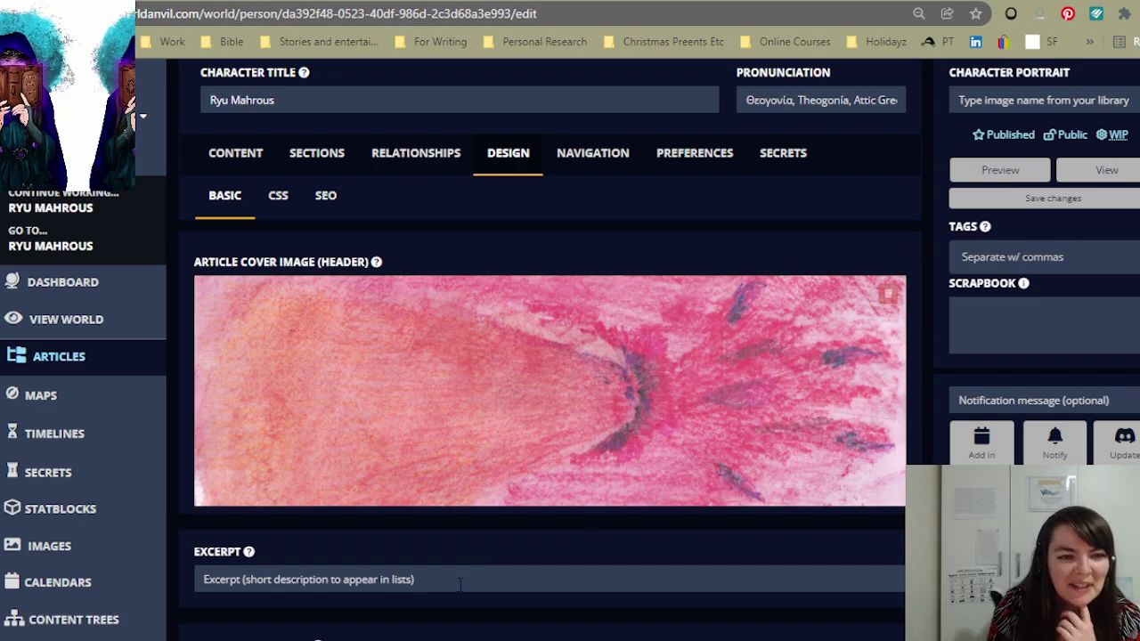
{"action": "scroll", "coordinate": [759, 527], "scroll_direction": "down", "scroll_amount": 4}
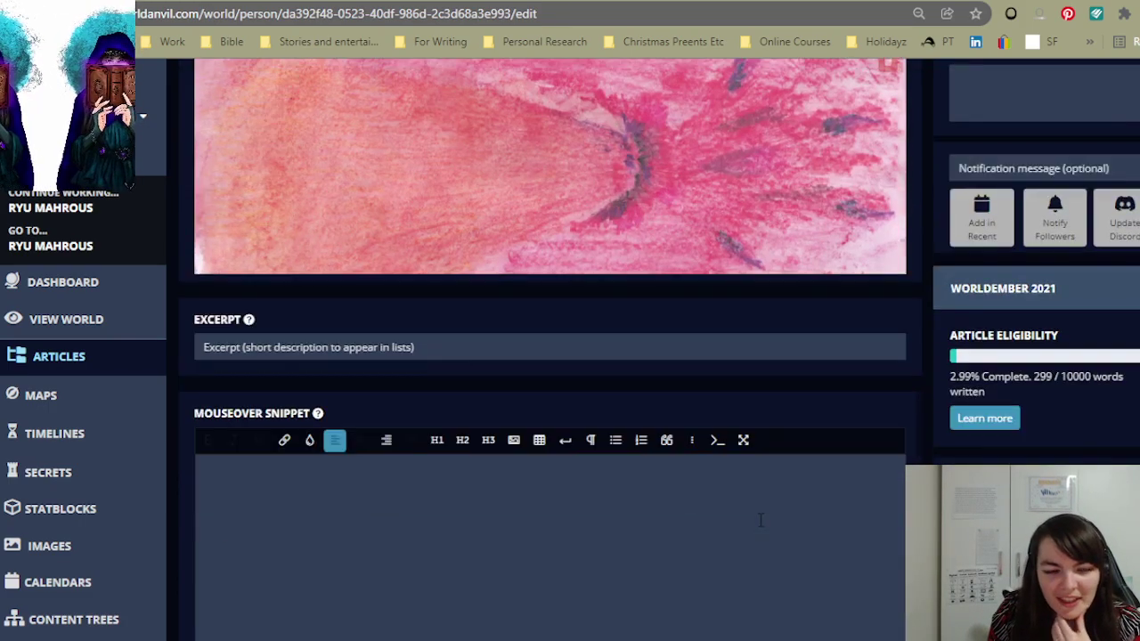
{"action": "scroll", "coordinate": [760, 519], "scroll_direction": "up", "scroll_amount": 2}
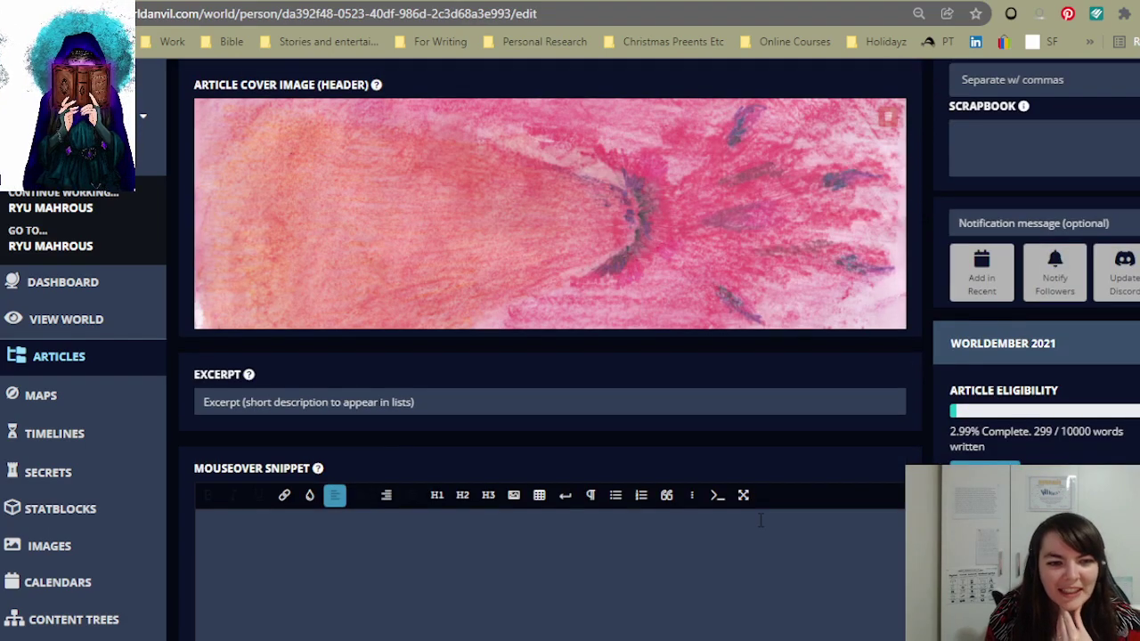
{"action": "scroll", "coordinate": [760, 521], "scroll_direction": "up", "scroll_amount": 1}
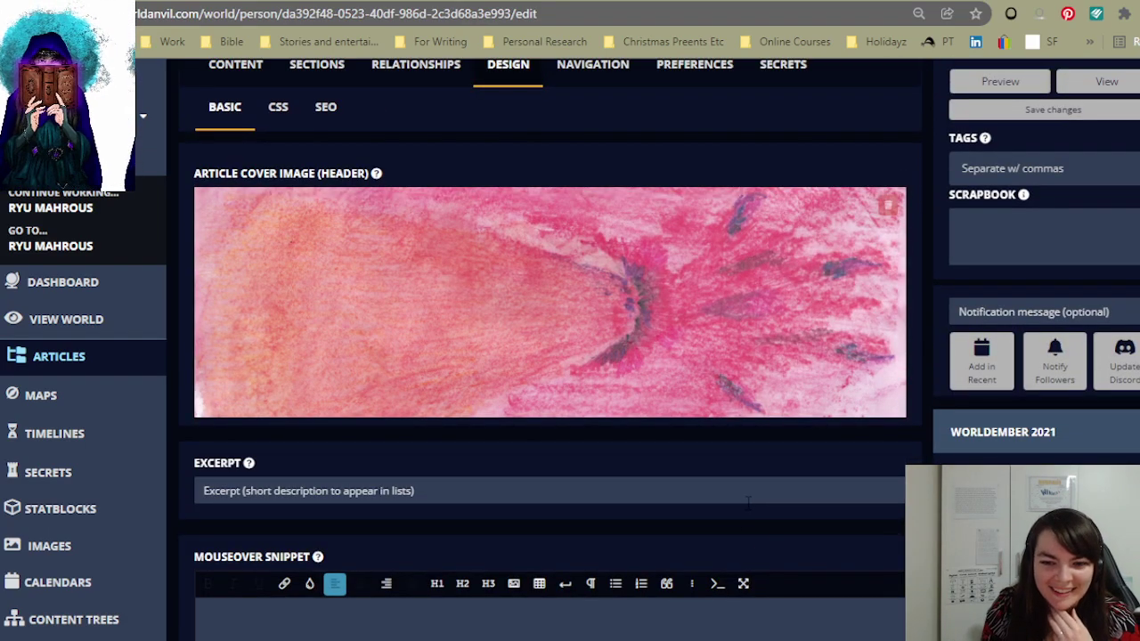
{"action": "scroll", "coordinate": [740, 498], "scroll_direction": "down", "scroll_amount": 4}
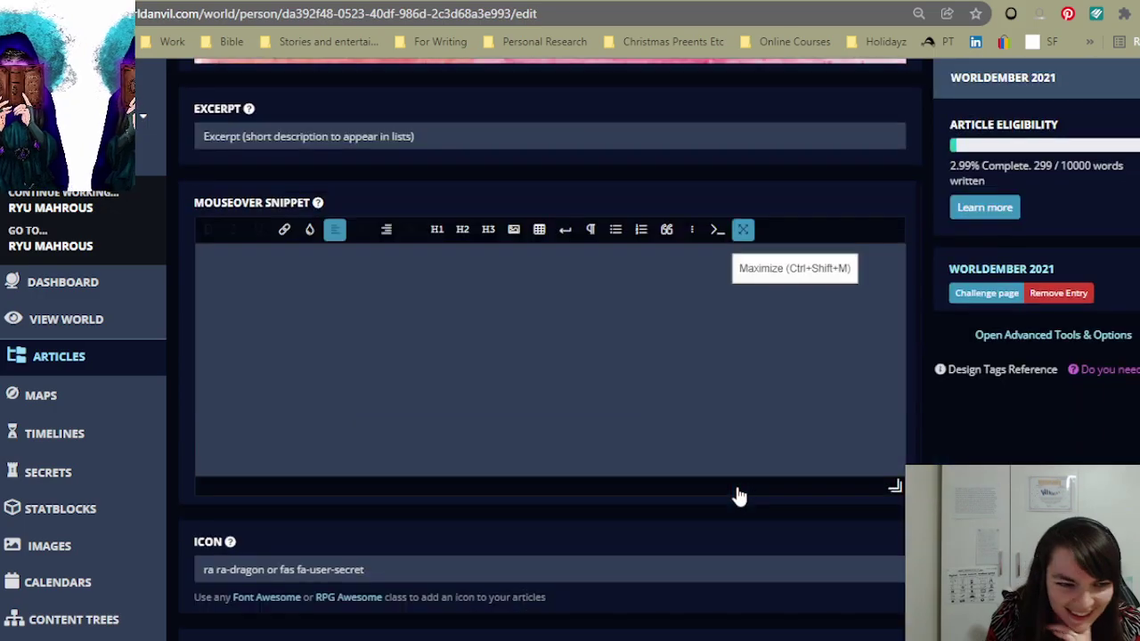
{"action": "scroll", "coordinate": [738, 496], "scroll_direction": "down", "scroll_amount": 1}
{"action": "scroll", "coordinate": [738, 496], "scroll_direction": "up", "scroll_amount": 6}
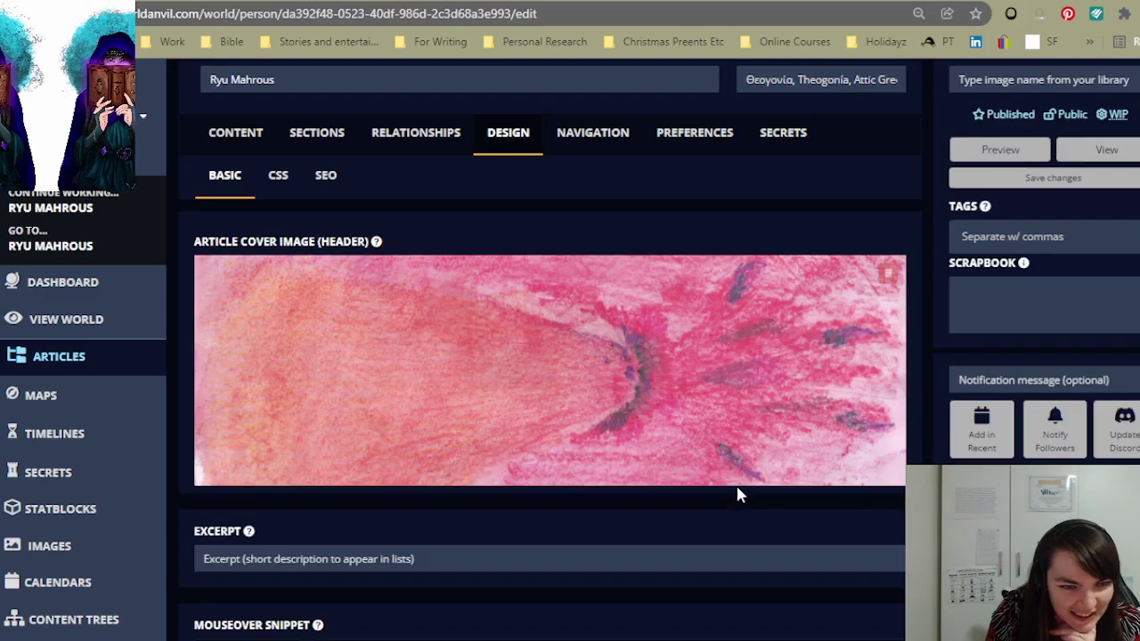
{"action": "scroll", "coordinate": [737, 495], "scroll_direction": "up", "scroll_amount": 1}
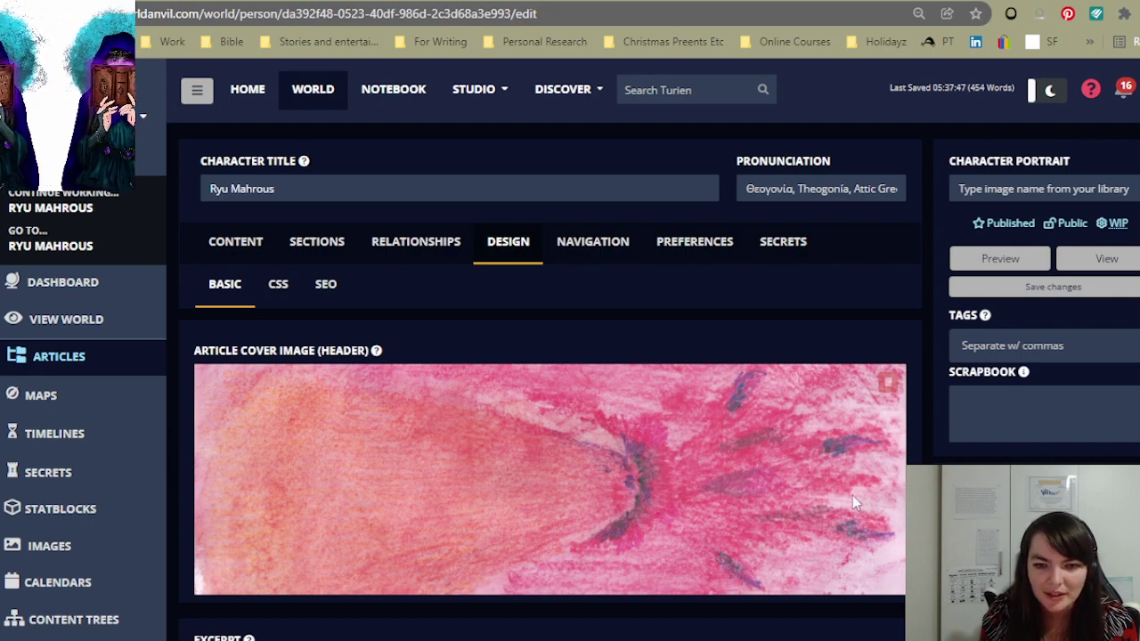
- Set the article's parent category to Characters in the basic navigation settings
{"action": "left_click", "coordinate": [583, 254]}
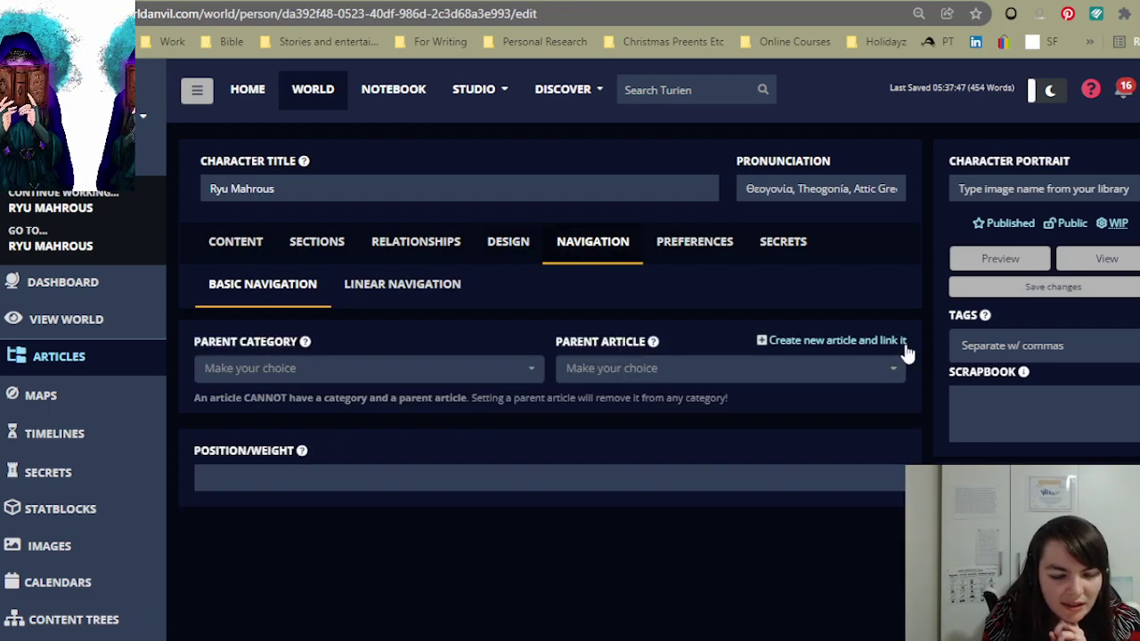
{"action": "left_click", "coordinate": [513, 374]}
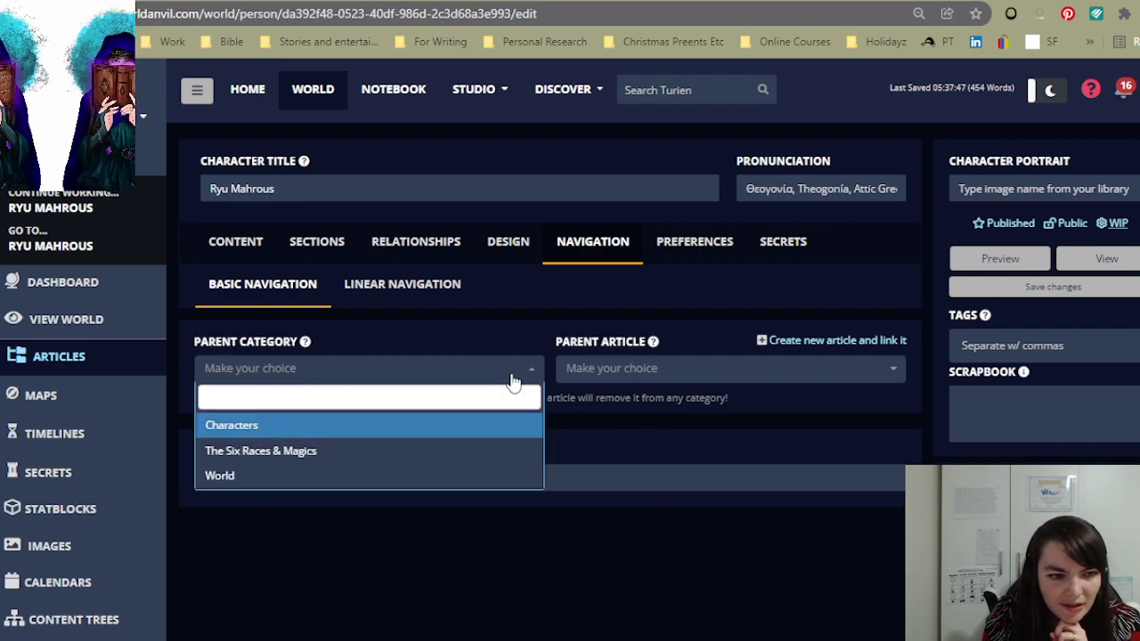
{"action": "left_click", "coordinate": [495, 420]}
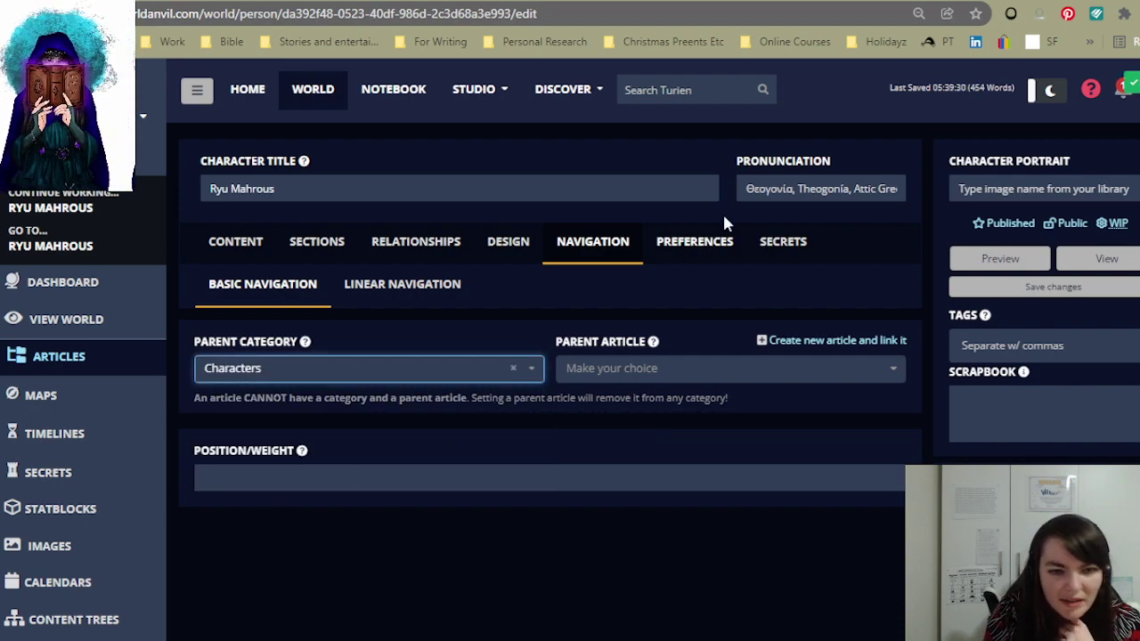
- Check the article's Preferences and Secrets settings and return to the main content text
{"action": "left_click", "coordinate": [686, 252]}
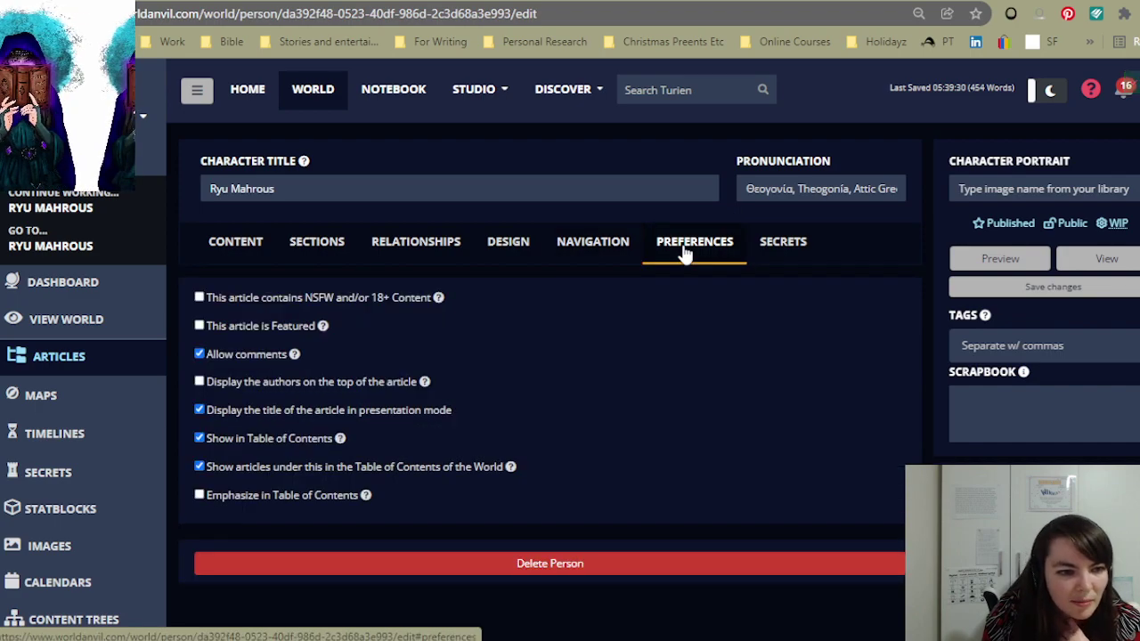
{"action": "left_click", "coordinate": [796, 246]}
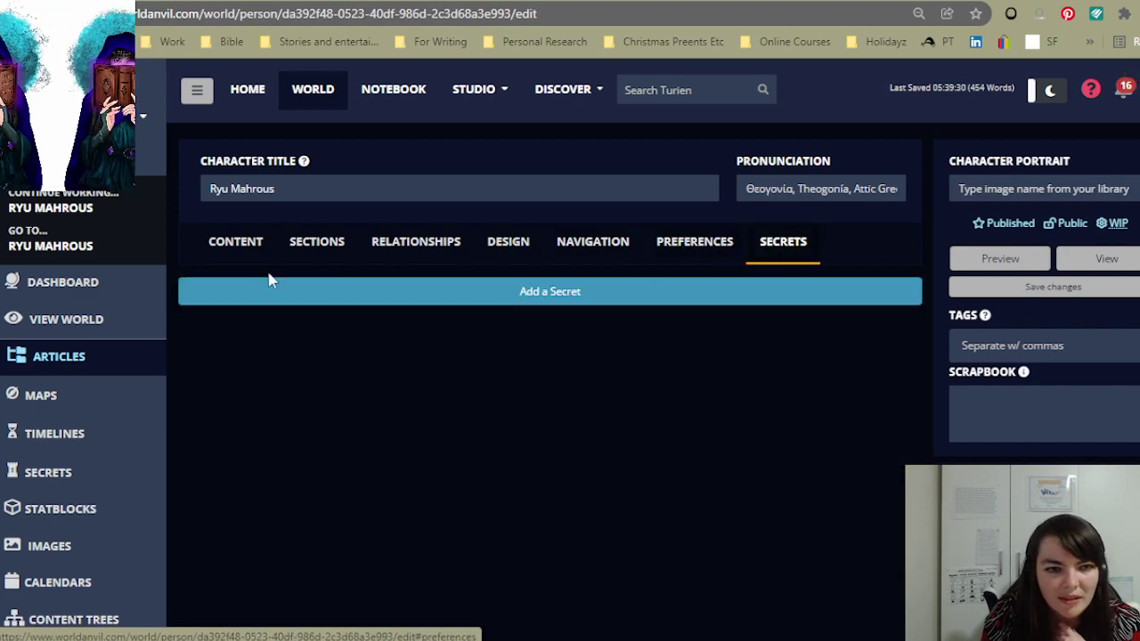
{"action": "left_click", "coordinate": [251, 248]}
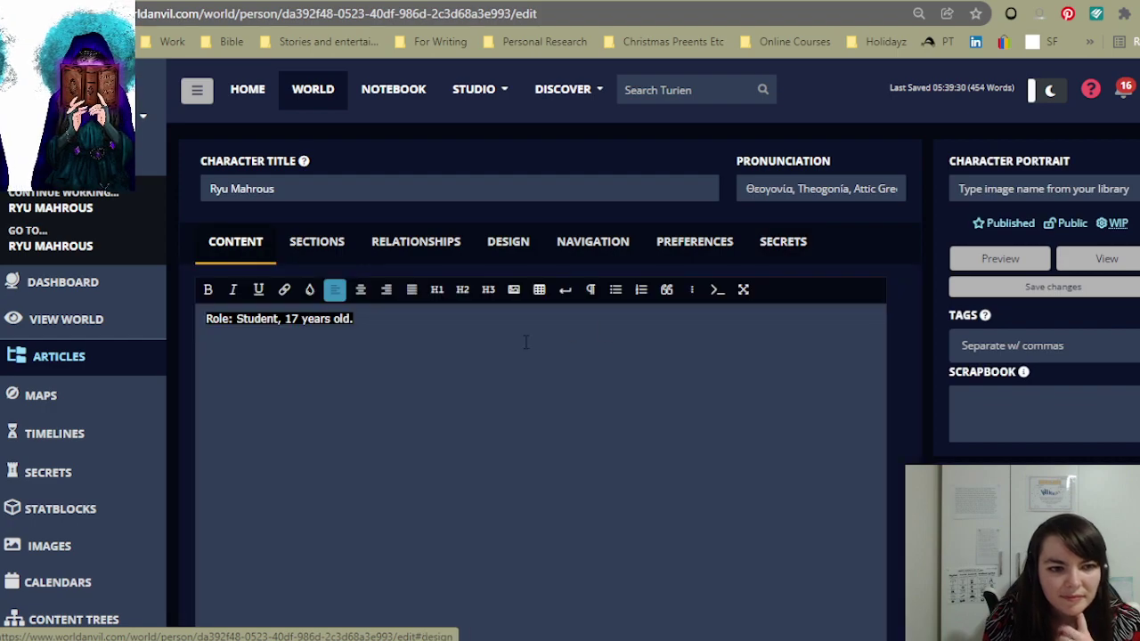
{"action": "left_click", "coordinate": [535, 336]}
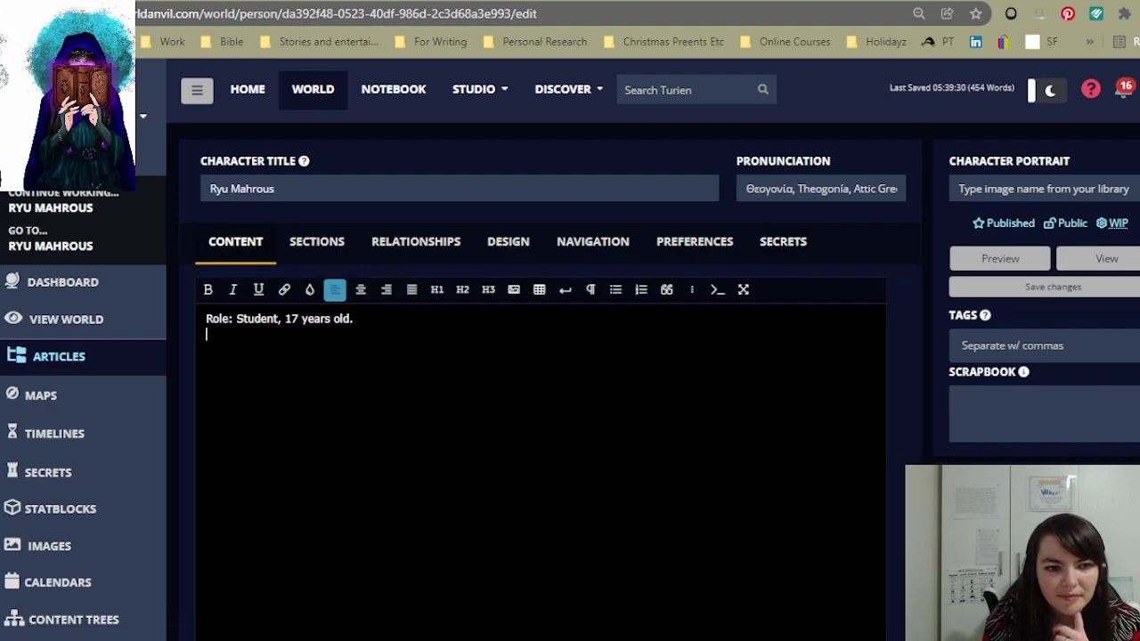
- Save the article and review its presentation page from the cover image down to the WorldEmber 2021 entry
{"action": "left_click", "coordinate": [1065, 285]}
{"action": "left_click", "coordinate": [1093, 260]}
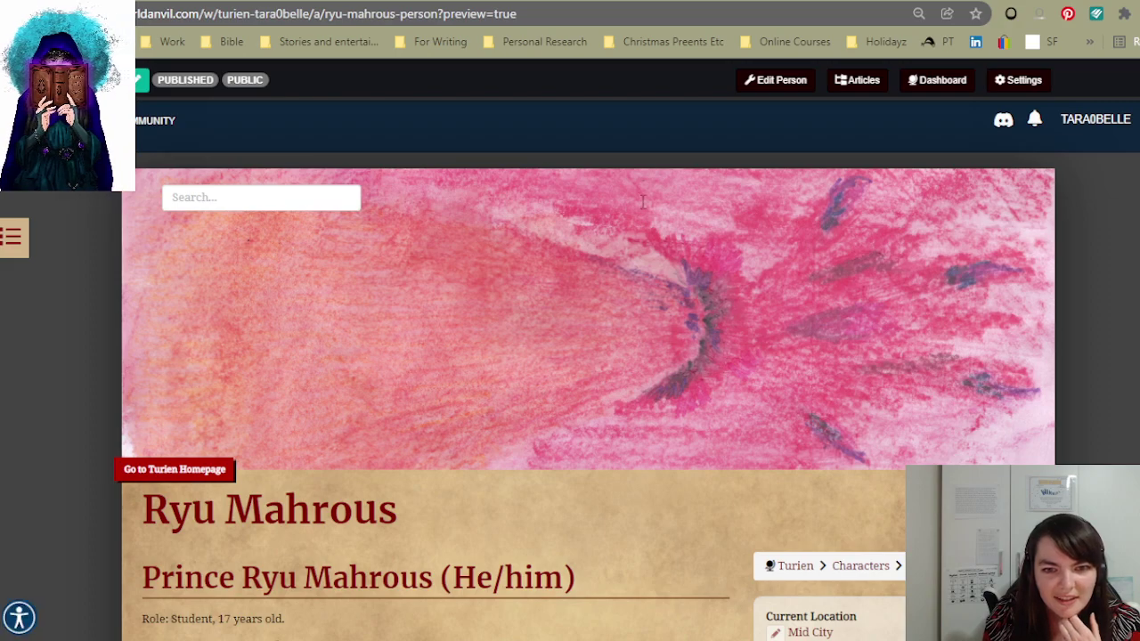
{"action": "scroll", "coordinate": [256, 507], "scroll_direction": "down", "scroll_amount": 2}
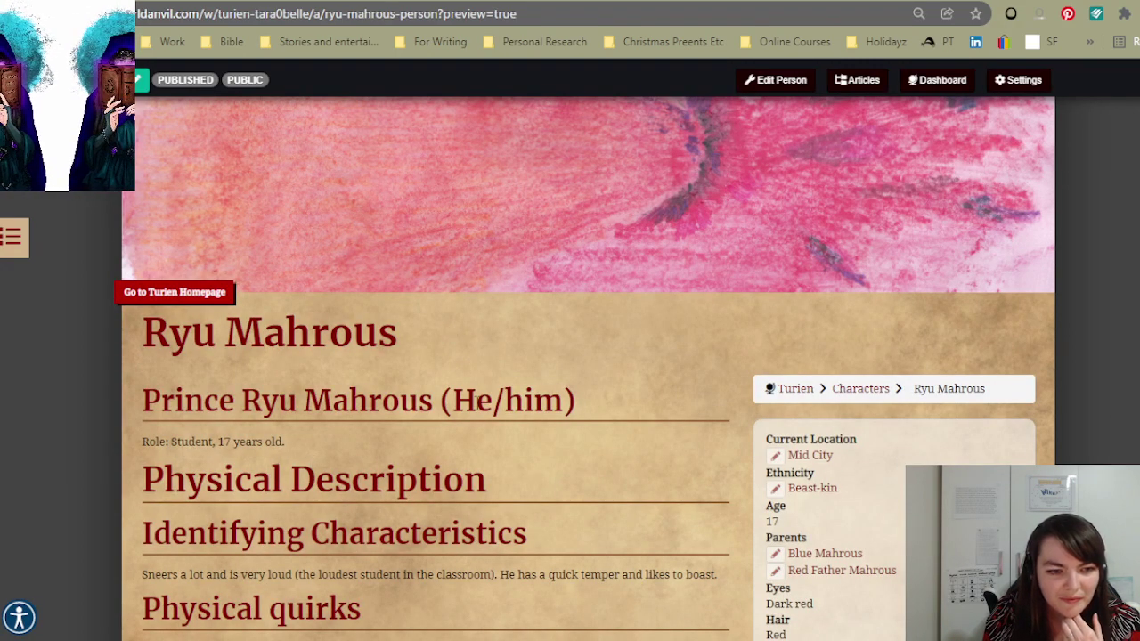
{"action": "scroll", "coordinate": [555, 388], "scroll_direction": "down", "scroll_amount": 2}
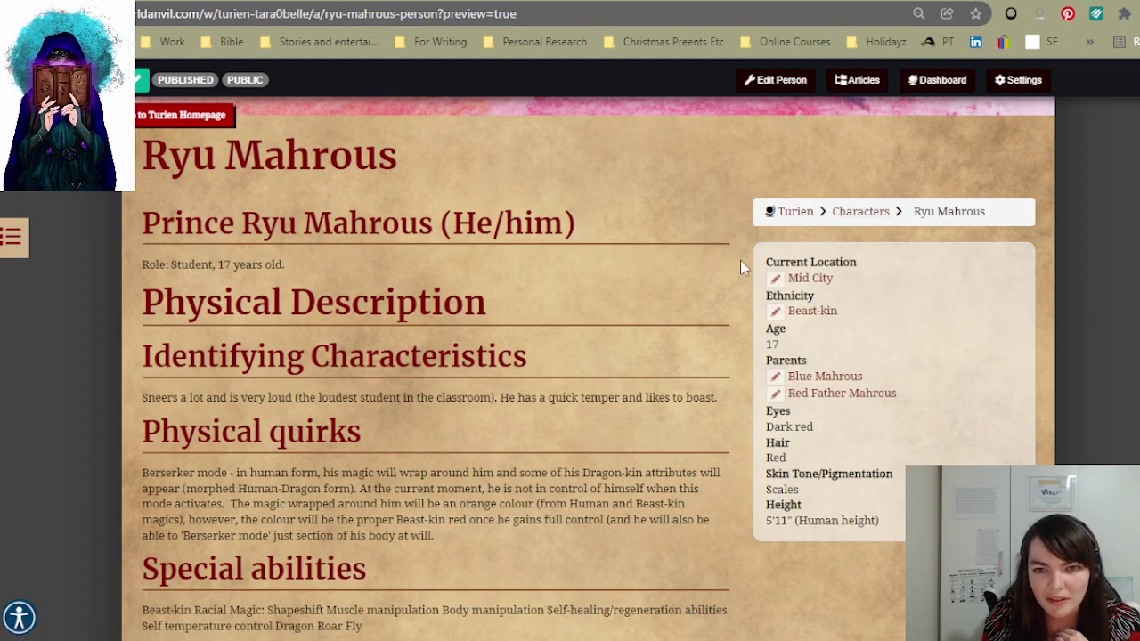
{"action": "scroll", "coordinate": [628, 360], "scroll_direction": "down", "scroll_amount": 1}
{"action": "scroll", "coordinate": [629, 365], "scroll_direction": "down", "scroll_amount": 2}
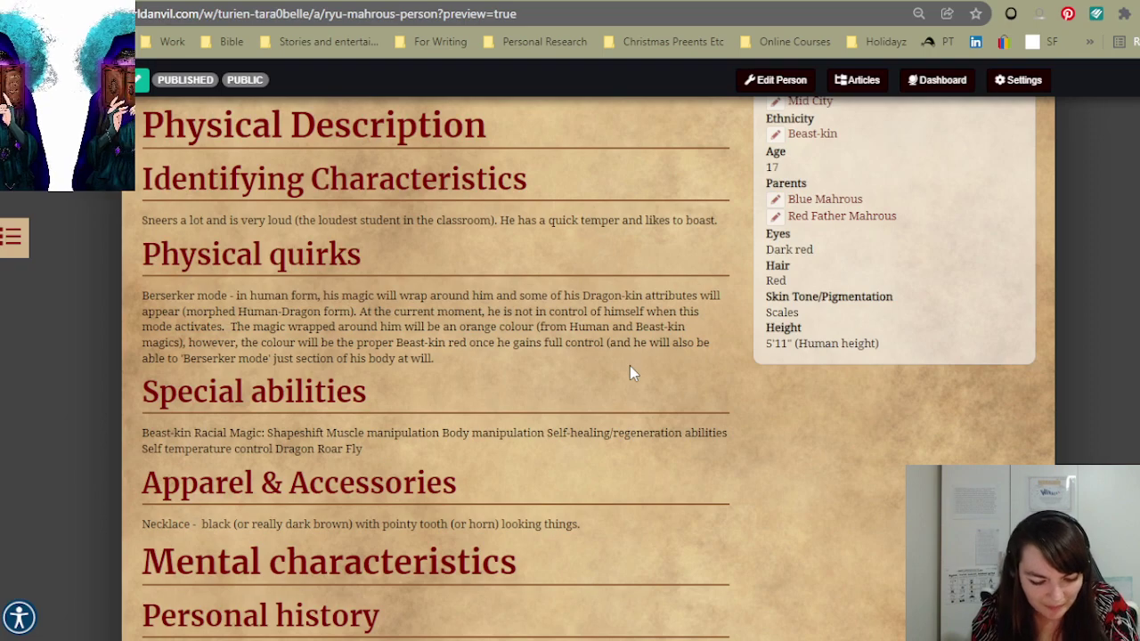
{"action": "scroll", "coordinate": [629, 365], "scroll_direction": "up", "scroll_amount": 5}
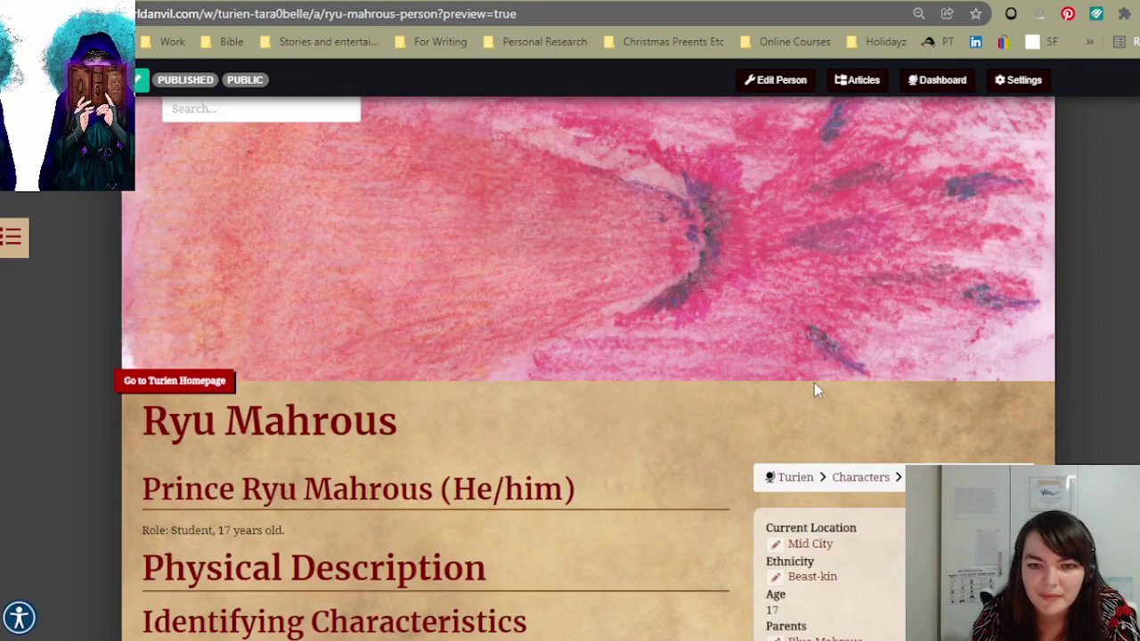
{"action": "scroll", "coordinate": [802, 383], "scroll_direction": "down", "scroll_amount": 2}
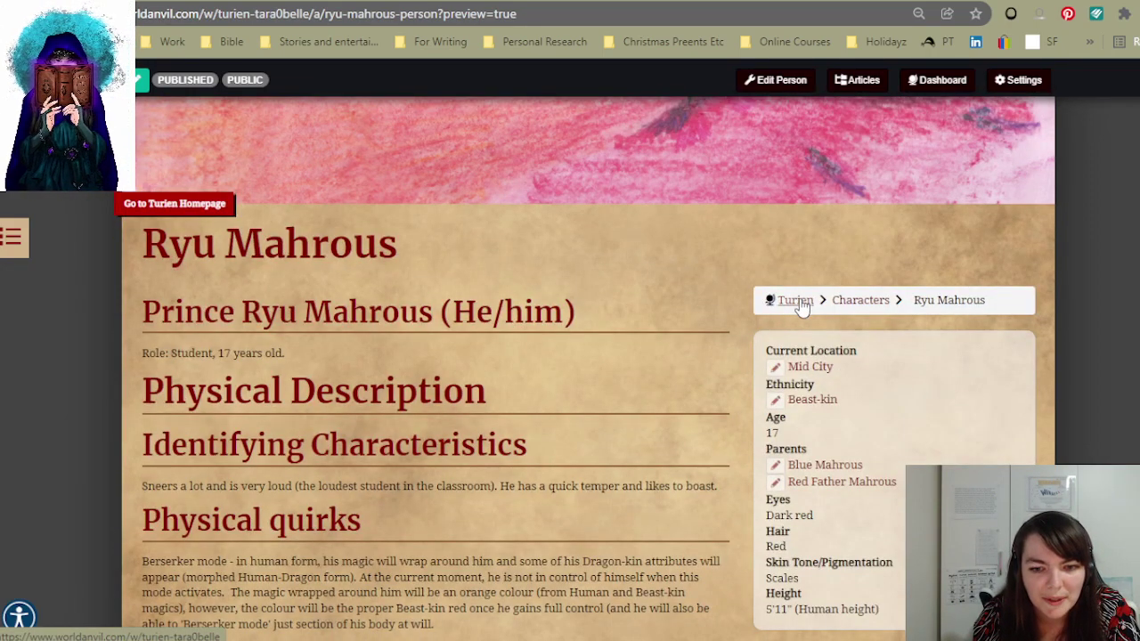
{"action": "scroll", "coordinate": [708, 393], "scroll_direction": "down", "scroll_amount": 2}
{"action": "scroll", "coordinate": [708, 392], "scroll_direction": "down", "scroll_amount": 15}
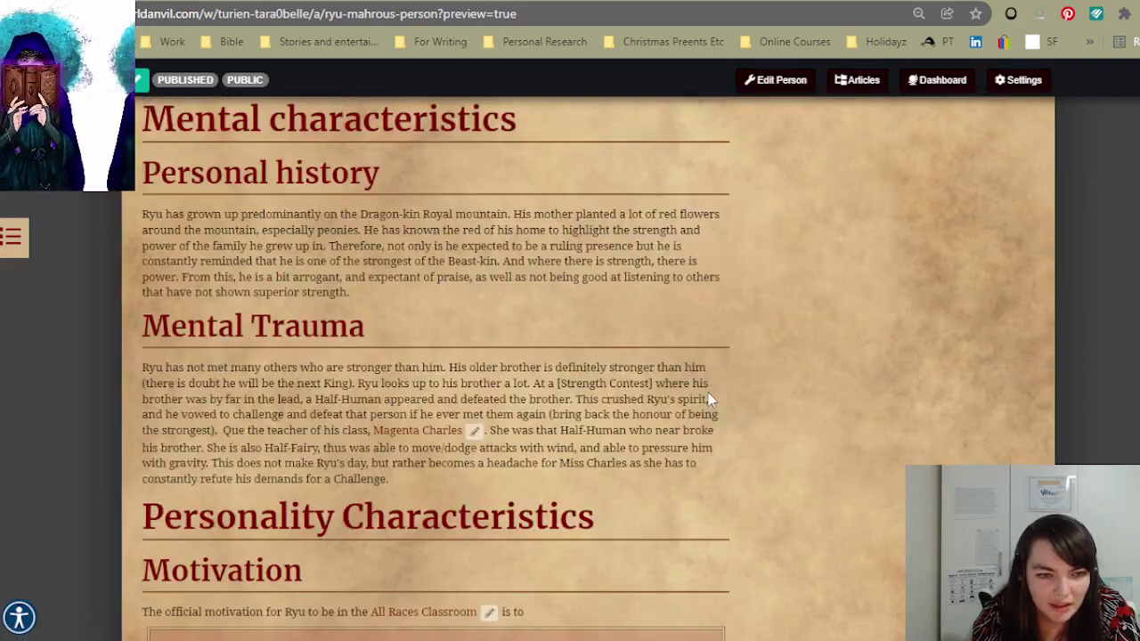
{"action": "scroll", "coordinate": [708, 392], "scroll_direction": "down", "scroll_amount": 4}
{"action": "scroll", "coordinate": [706, 394], "scroll_direction": "up", "scroll_amount": 4}
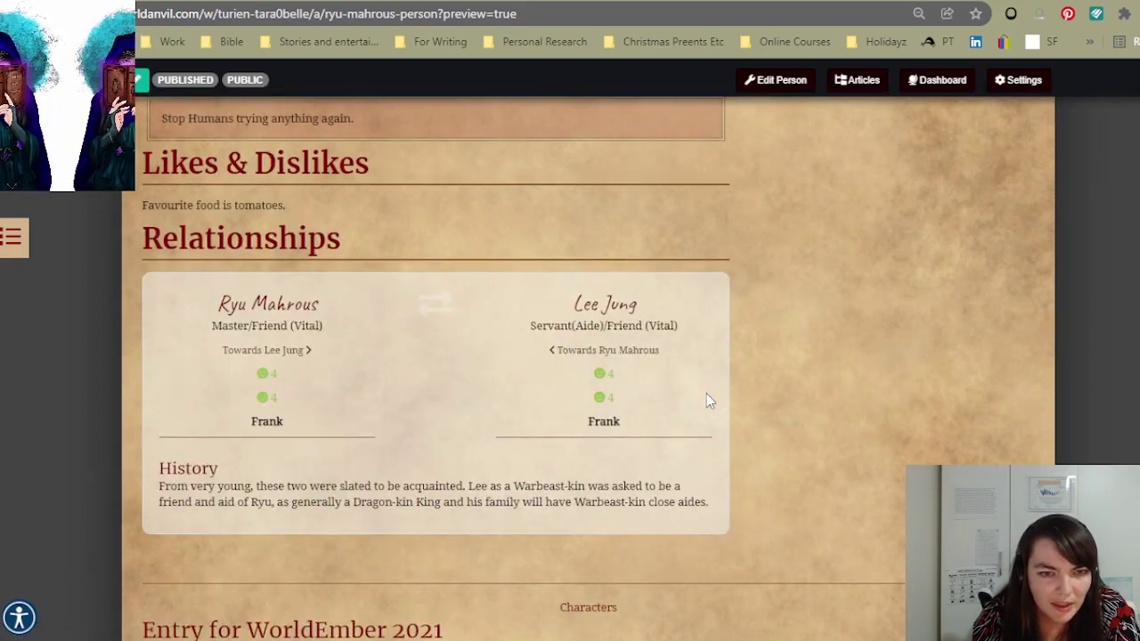
{"action": "scroll", "coordinate": [799, 450], "scroll_direction": "down", "scroll_amount": 2}
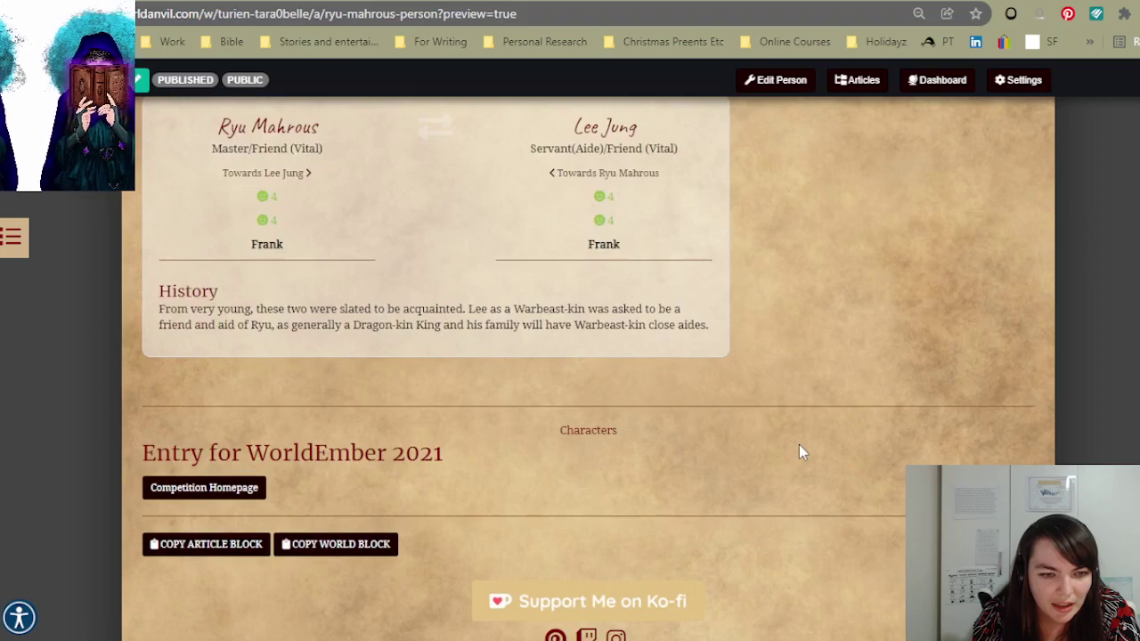
{"action": "scroll", "coordinate": [798, 449], "scroll_direction": "up", "scroll_amount": 7}
{"action": "scroll", "coordinate": [799, 452], "scroll_direction": "up", "scroll_amount": 10}
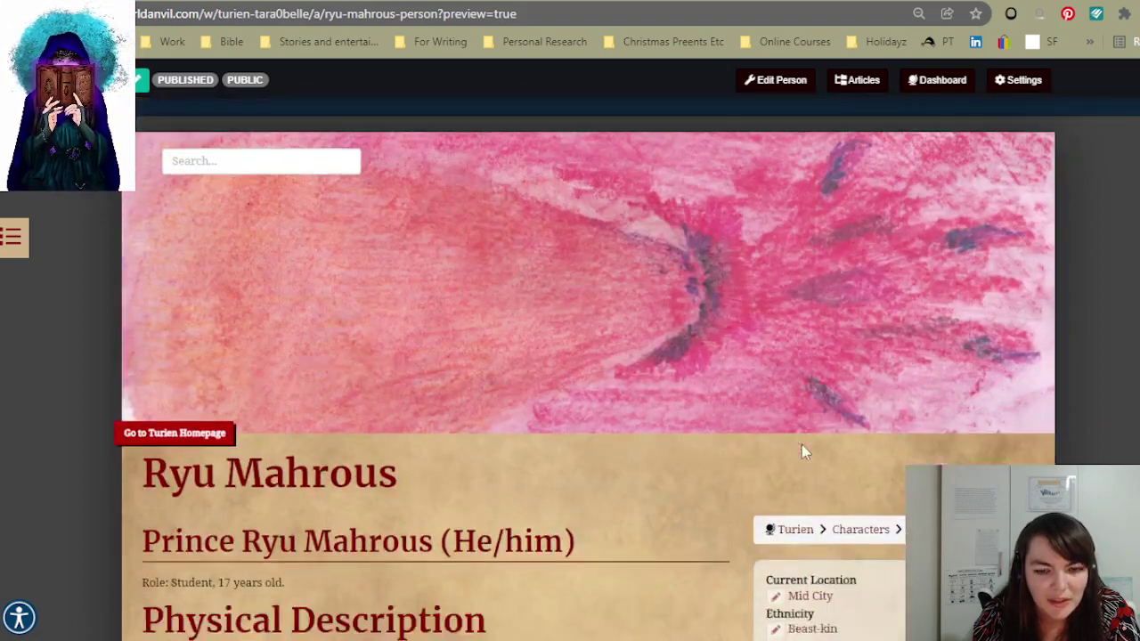
- Reread the article's breadcrumb sidebar, physical description, personal history, mental trauma and motivation sections
{"action": "scroll", "coordinate": [801, 450], "scroll_direction": "down", "scroll_amount": 3}
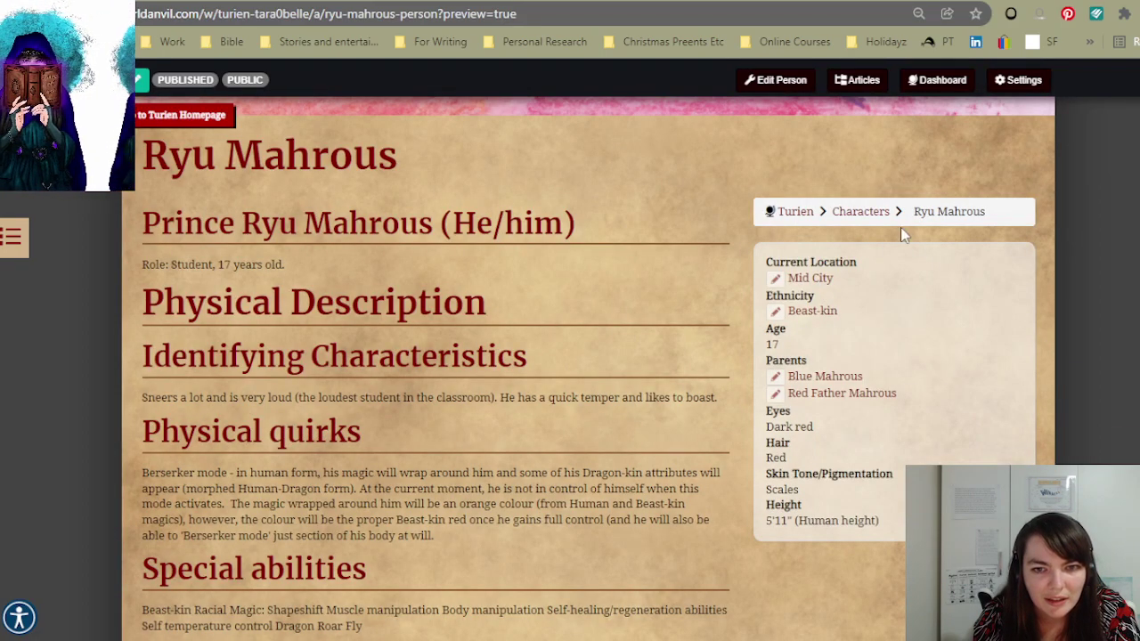
{"action": "scroll", "coordinate": [589, 369], "scroll_direction": "down", "scroll_amount": 2}
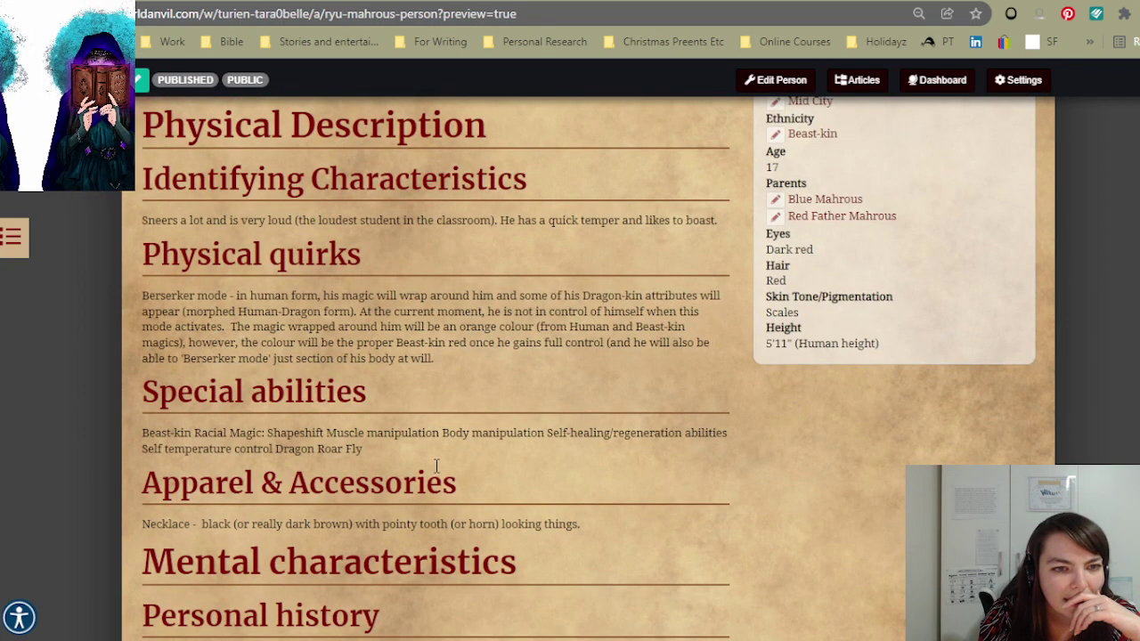
{"action": "scroll", "coordinate": [636, 436], "scroll_direction": "down", "scroll_amount": 3}
{"action": "scroll", "coordinate": [636, 436], "scroll_direction": "down", "scroll_amount": 3}
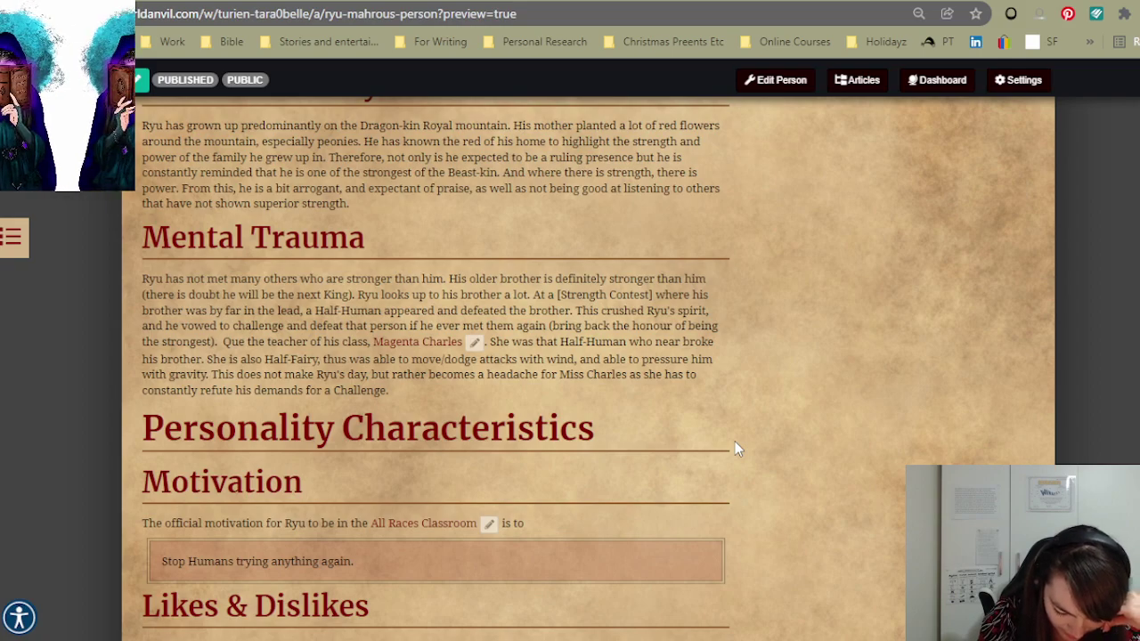
{"action": "scroll", "coordinate": [862, 374], "scroll_direction": "up", "scroll_amount": 3}
{"action": "scroll", "coordinate": [861, 374], "scroll_direction": "up", "scroll_amount": 4}
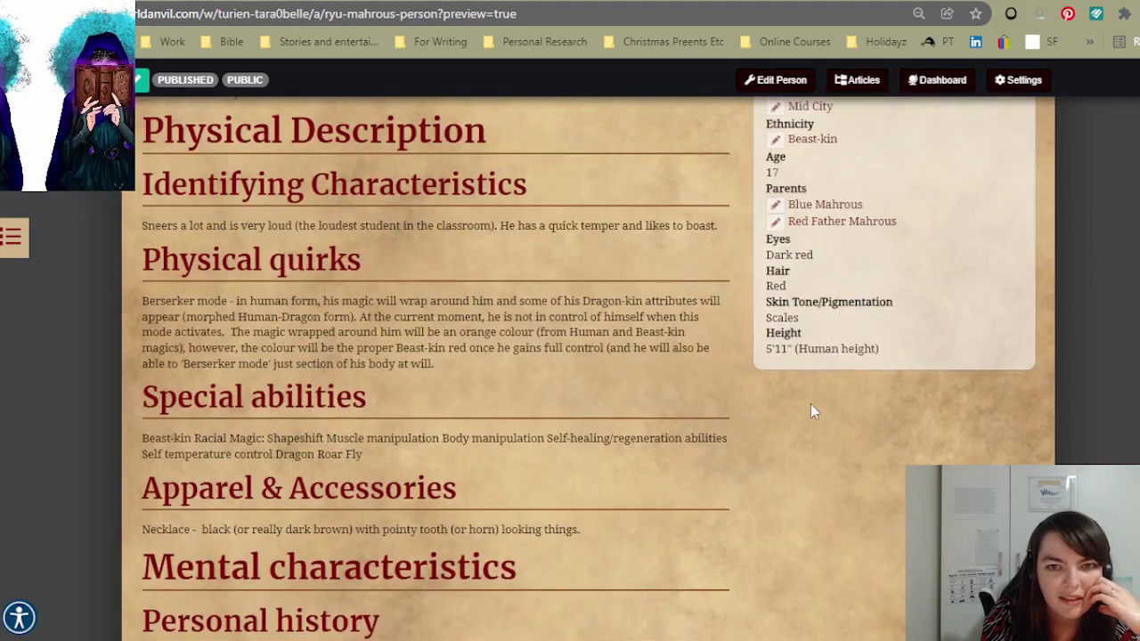
{"action": "scroll", "coordinate": [583, 534], "scroll_direction": "up", "scroll_amount": 2}
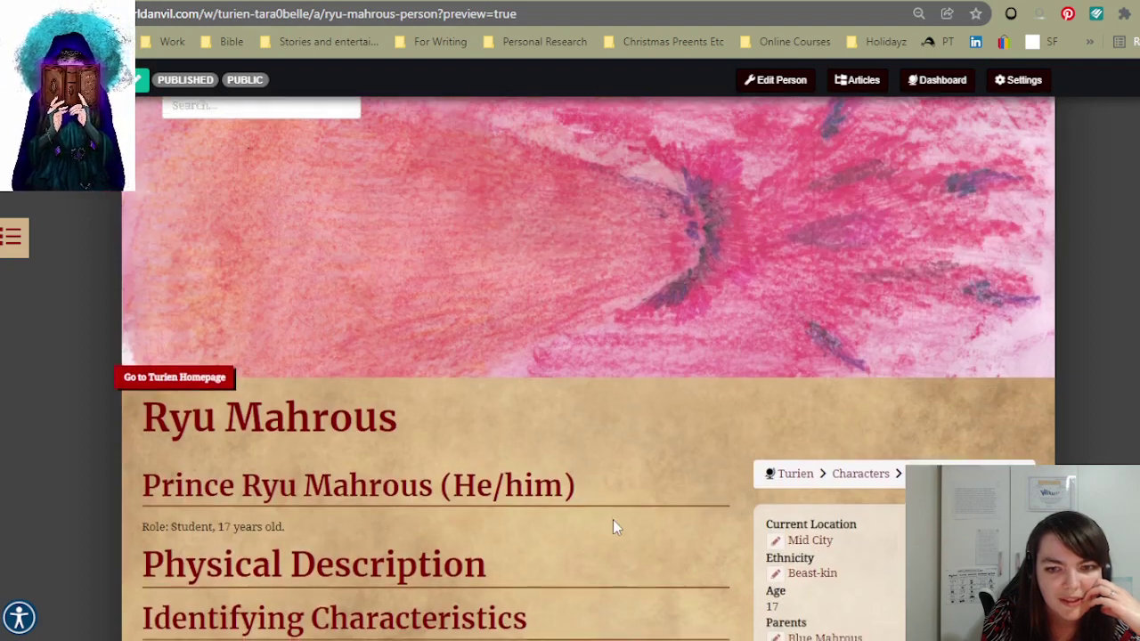
{"action": "scroll", "coordinate": [612, 522], "scroll_direction": "down", "scroll_amount": 6}
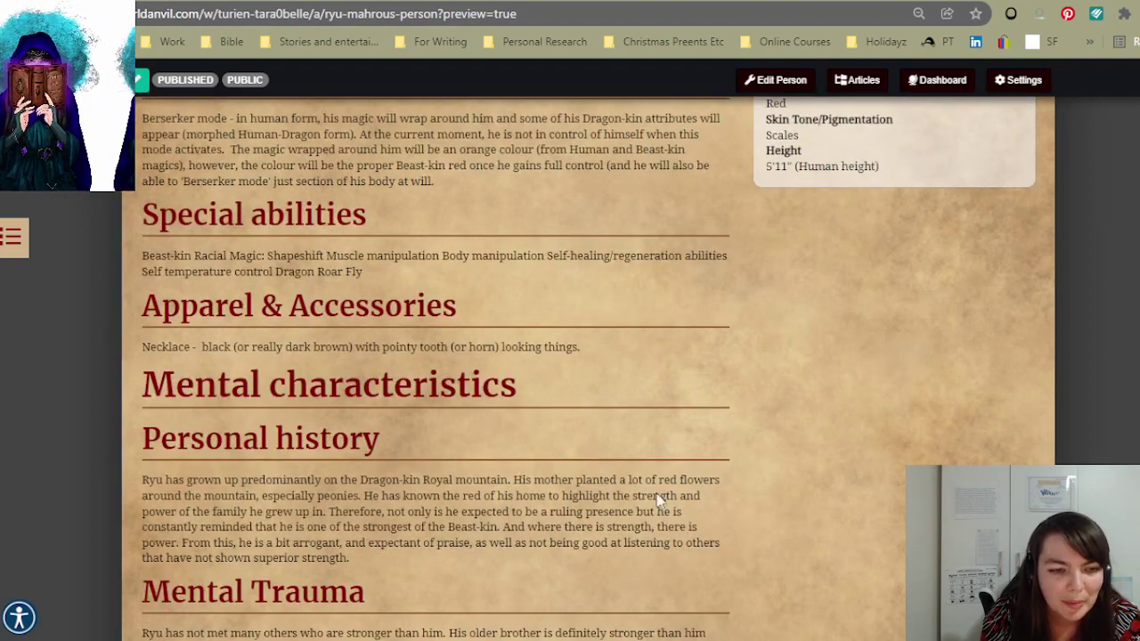
{"action": "scroll", "coordinate": [676, 476], "scroll_direction": "down", "scroll_amount": 5}
{"action": "scroll", "coordinate": [676, 477], "scroll_direction": "up", "scroll_amount": 12}
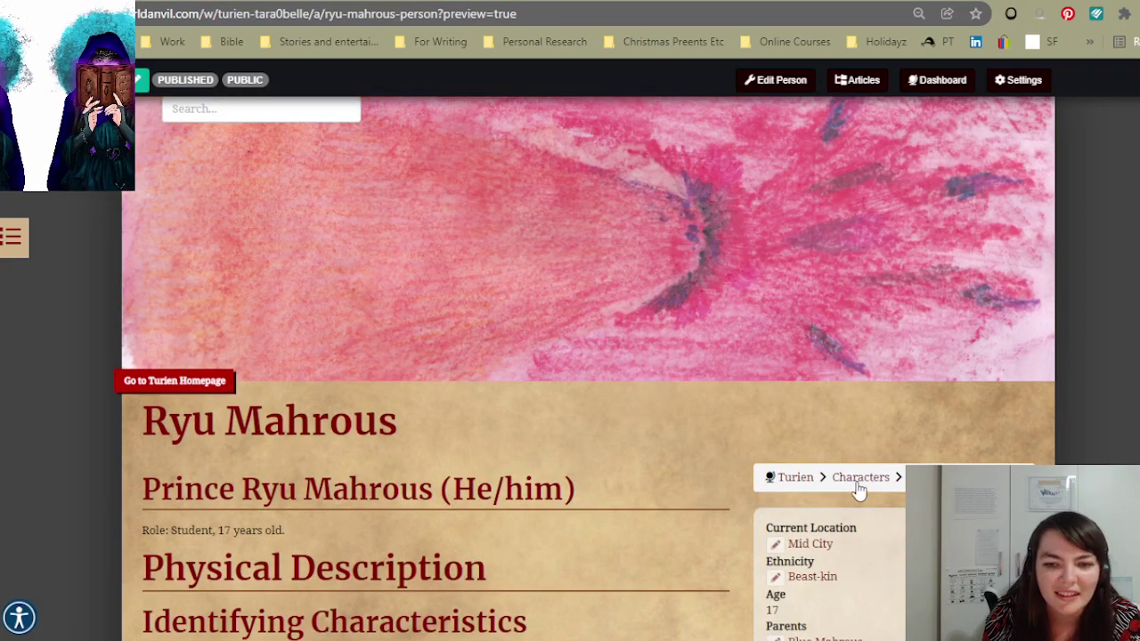
- List the Characters category's articles from the breadcrumb and open the Turien world homepage
{"action": "mouse_move", "coordinate": [860, 490]}
{"action": "scroll", "coordinate": [558, 431], "scroll_direction": "down", "scroll_amount": 3}
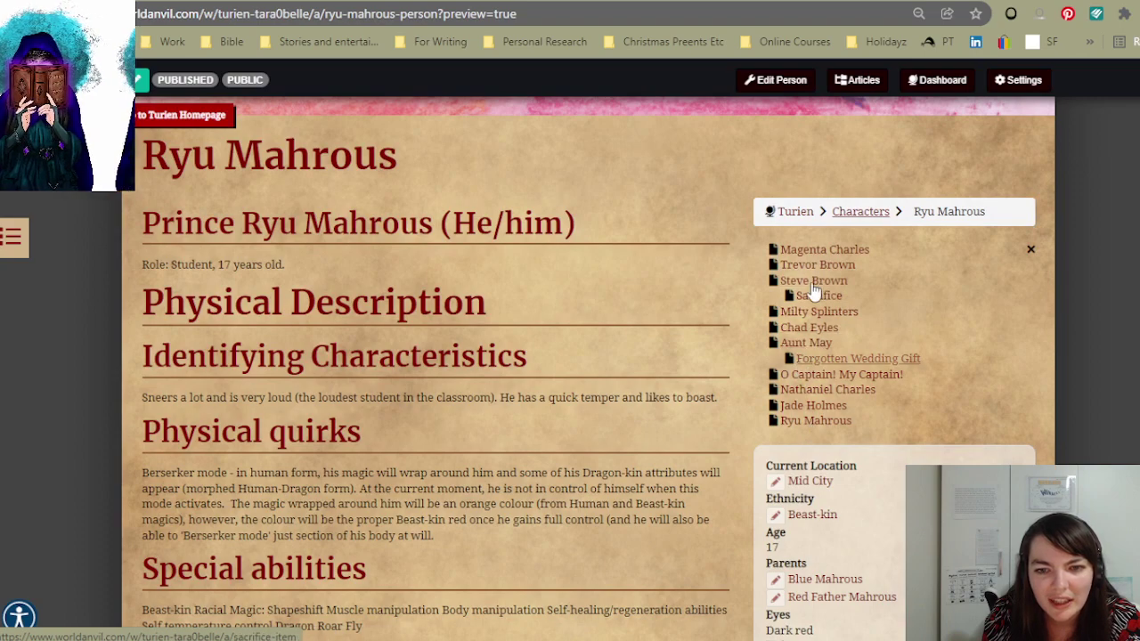
{"action": "left_click", "coordinate": [797, 220]}
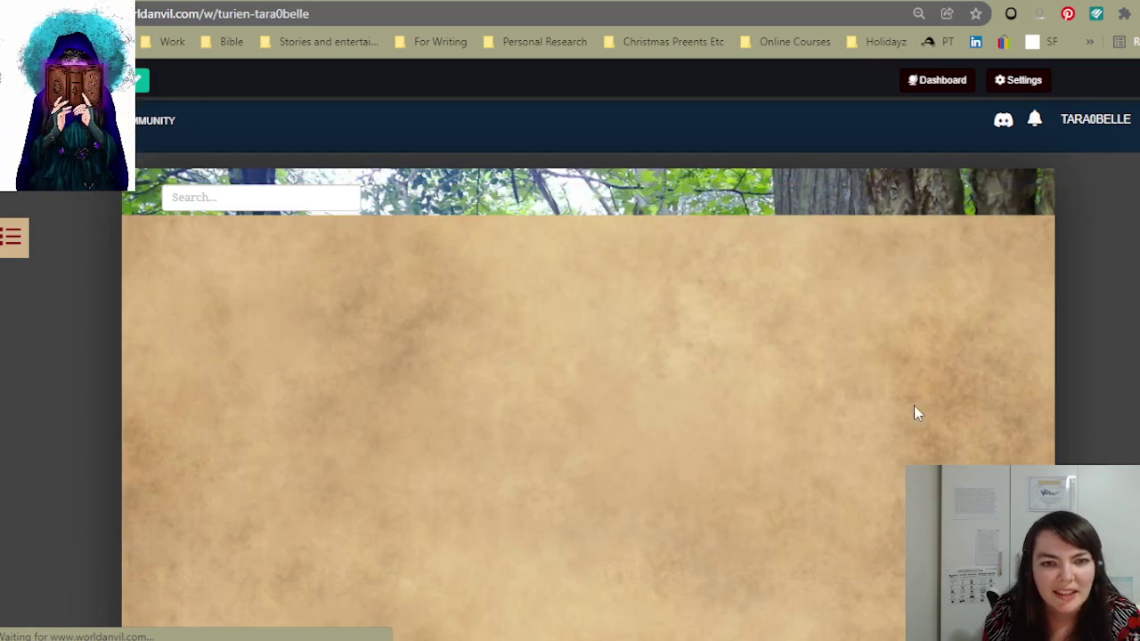
- Examine the world homepage's introduction, World Codex, Timelines, Recent Articles and Maps sections
{"action": "scroll", "coordinate": [993, 338], "scroll_direction": "down", "scroll_amount": 3}
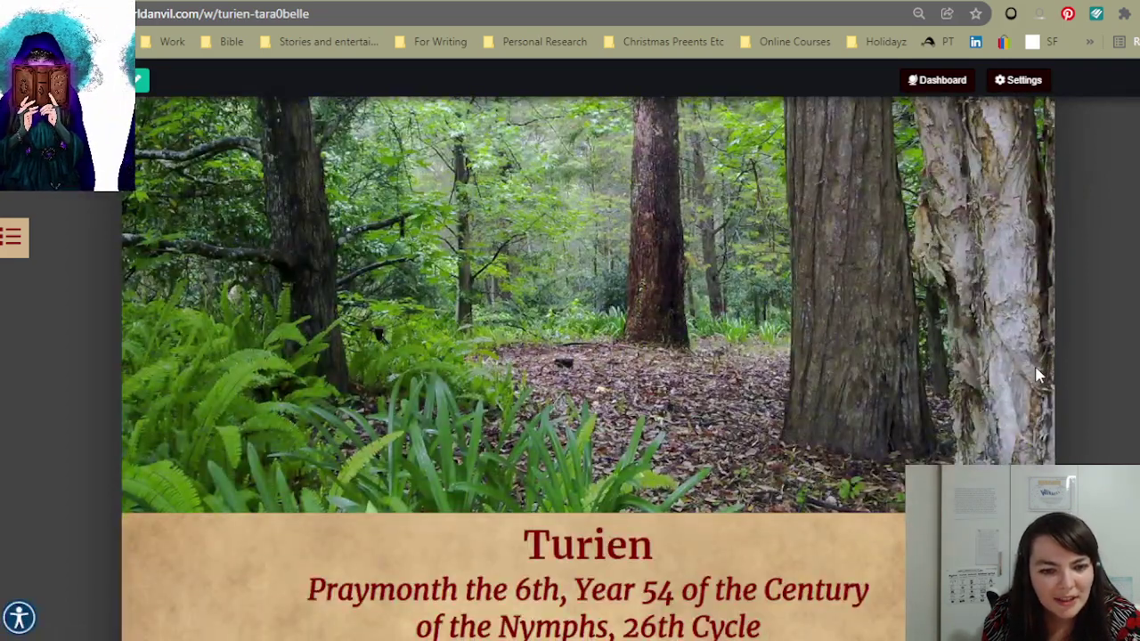
{"action": "scroll", "coordinate": [1037, 375], "scroll_direction": "down", "scroll_amount": 5}
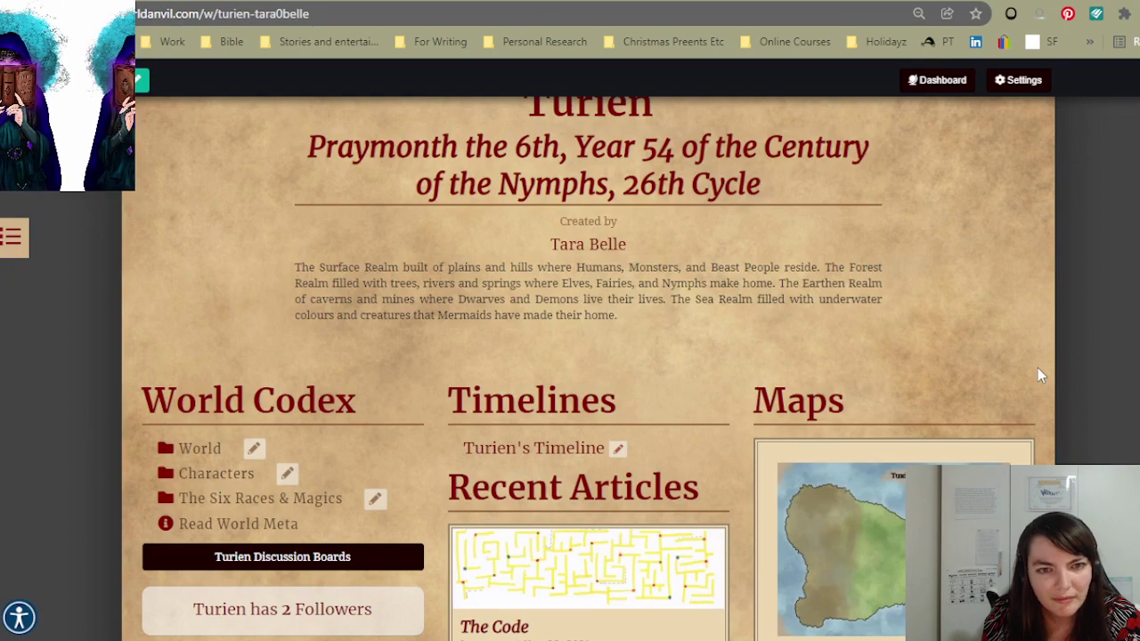
{"action": "scroll", "coordinate": [1038, 375], "scroll_direction": "up", "scroll_amount": 3}
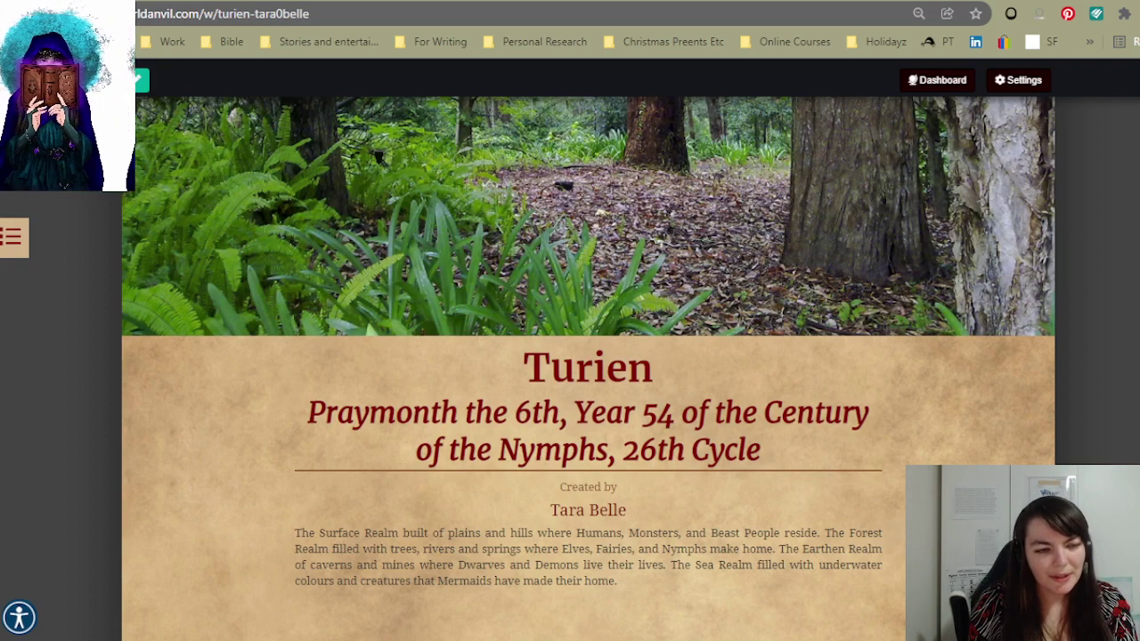
{"action": "scroll", "coordinate": [897, 530], "scroll_direction": "down", "scroll_amount": 1}
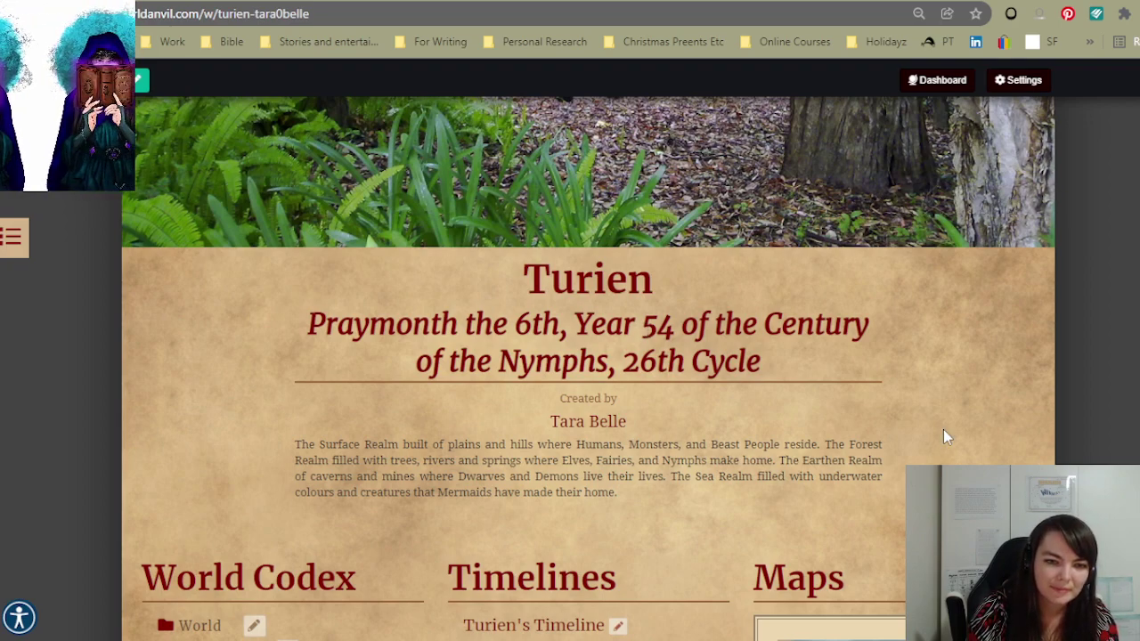
{"action": "scroll", "coordinate": [943, 429], "scroll_direction": "down", "scroll_amount": 5}
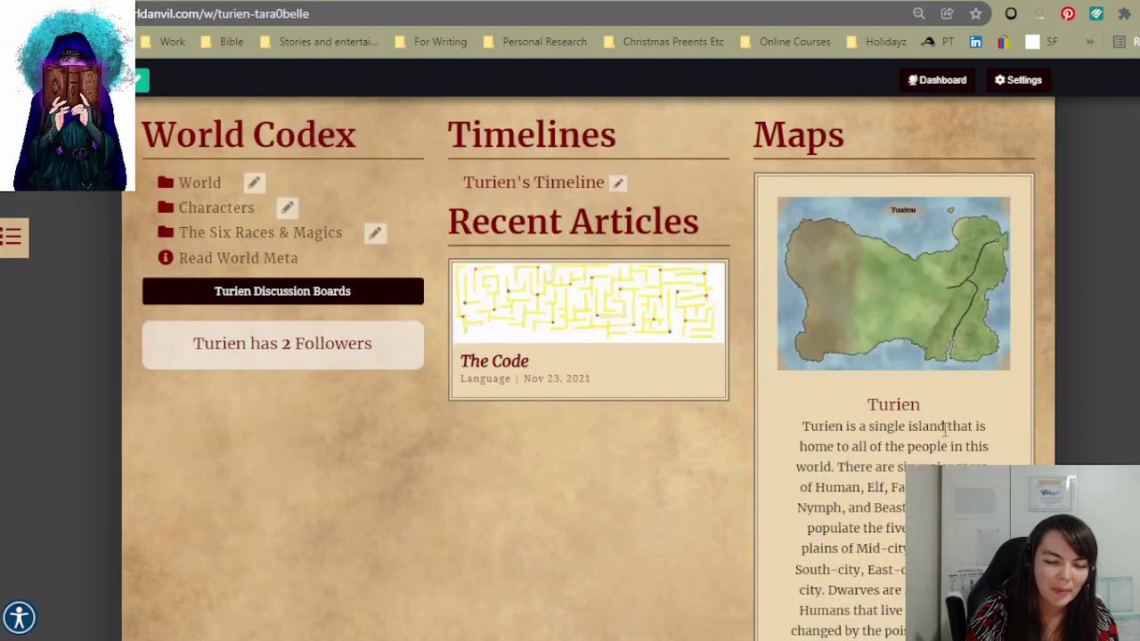
{"action": "scroll", "coordinate": [655, 505], "scroll_direction": "down", "scroll_amount": 9}
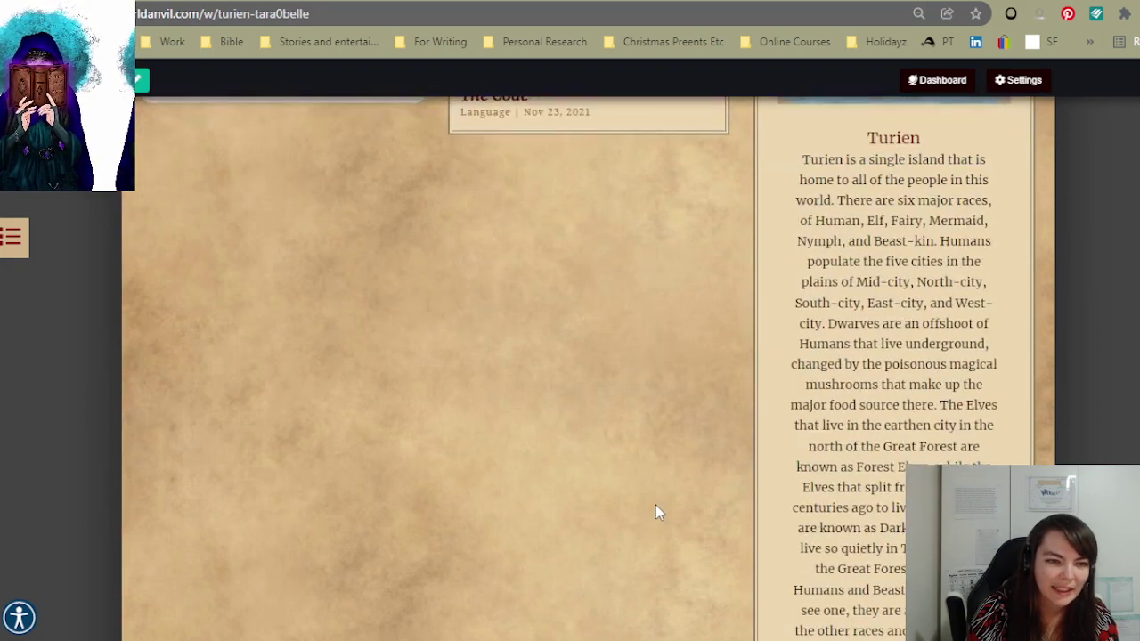
{"action": "scroll", "coordinate": [663, 481], "scroll_direction": "down", "scroll_amount": 4}
{"action": "scroll", "coordinate": [668, 480], "scroll_direction": "up", "scroll_amount": 13}
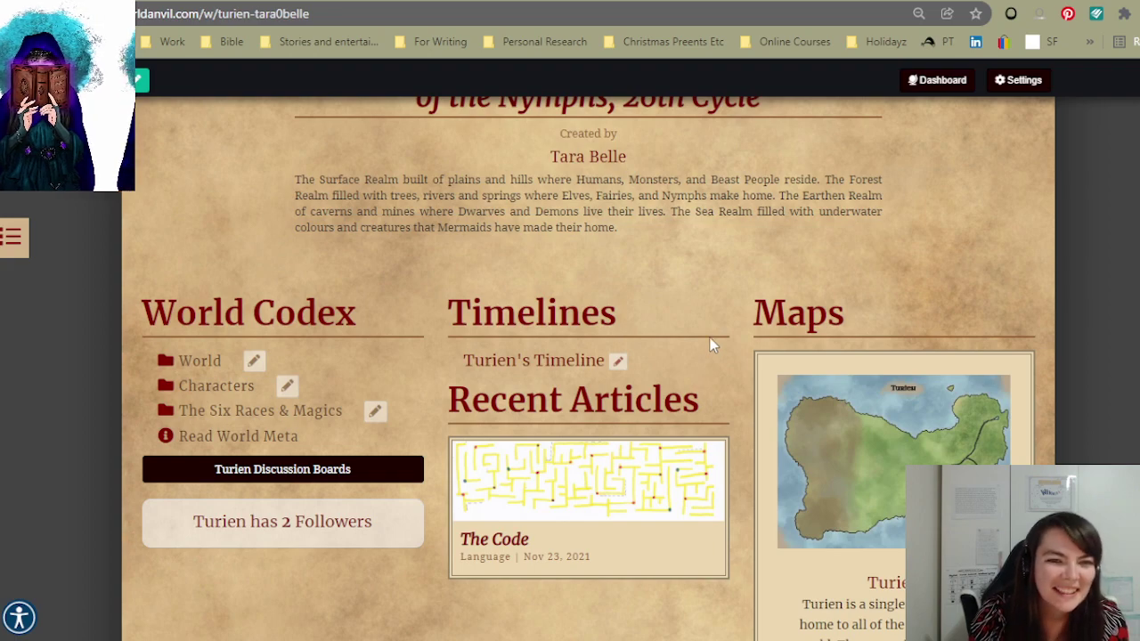
{"action": "scroll", "coordinate": [709, 337], "scroll_direction": "up", "scroll_amount": 3}
{"action": "scroll", "coordinate": [773, 339], "scroll_direction": "down", "scroll_amount": 2}
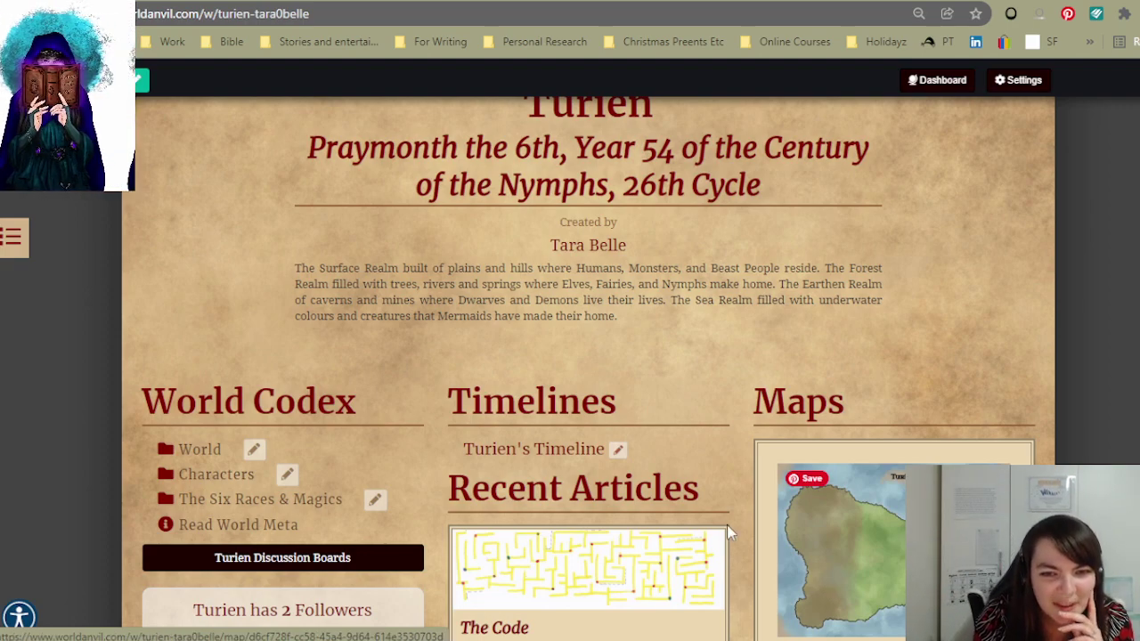
{"action": "scroll", "coordinate": [793, 460], "scroll_direction": "down", "scroll_amount": 1}
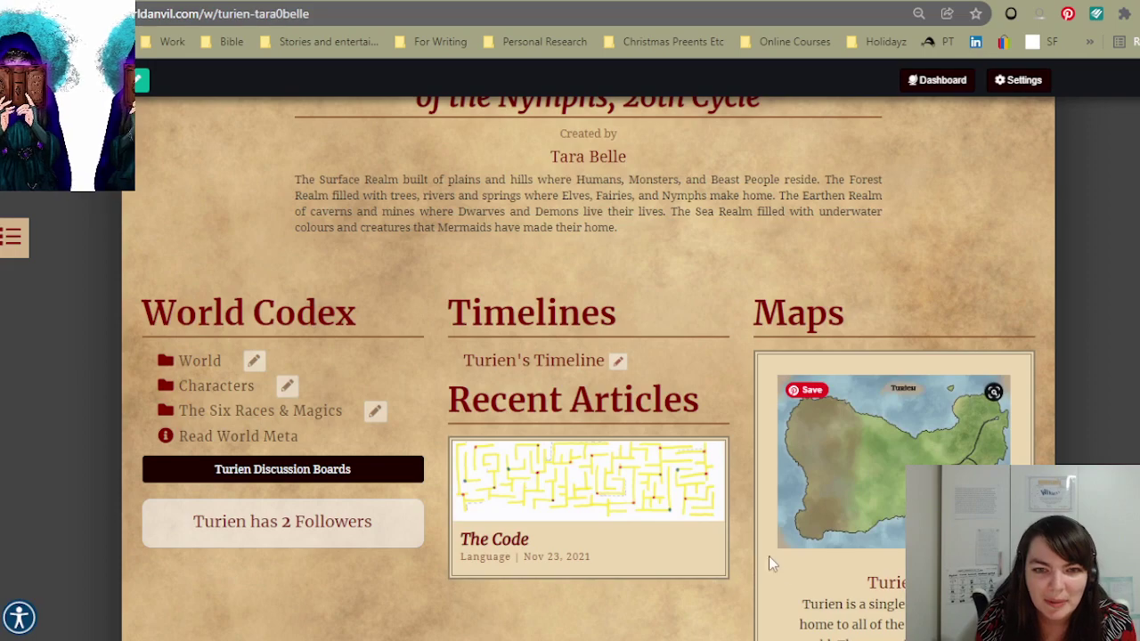
- Reread the homepage's realm introduction and the Turien map description, comparing the races each one mentions
{"action": "double_click", "coordinate": [538, 213]}
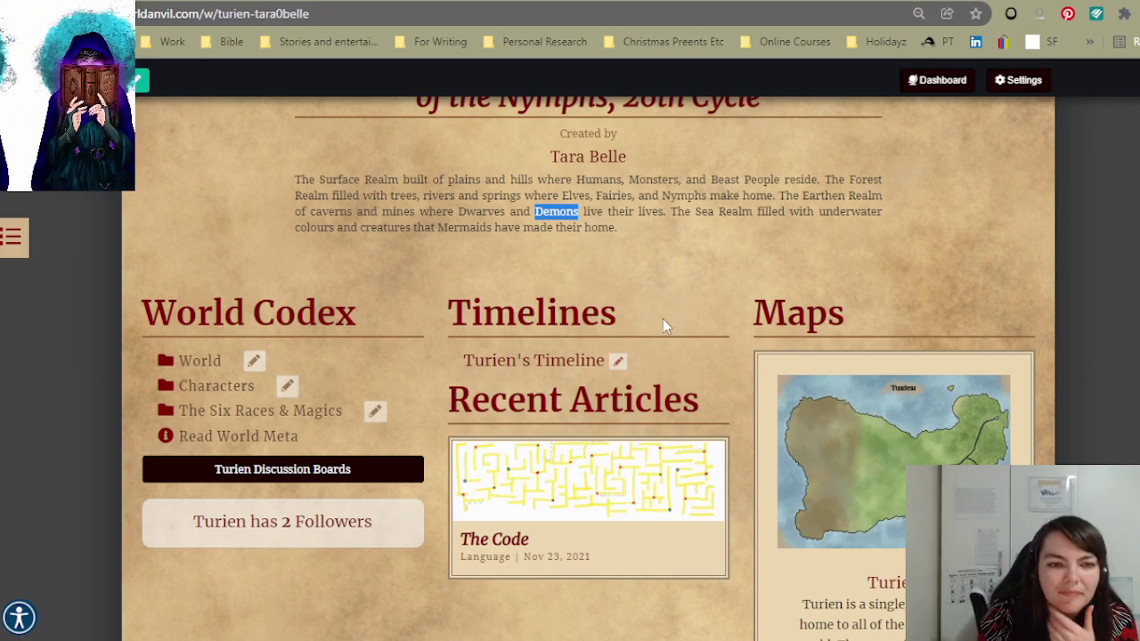
{"action": "scroll", "coordinate": [651, 326], "scroll_direction": "down", "scroll_amount": 5}
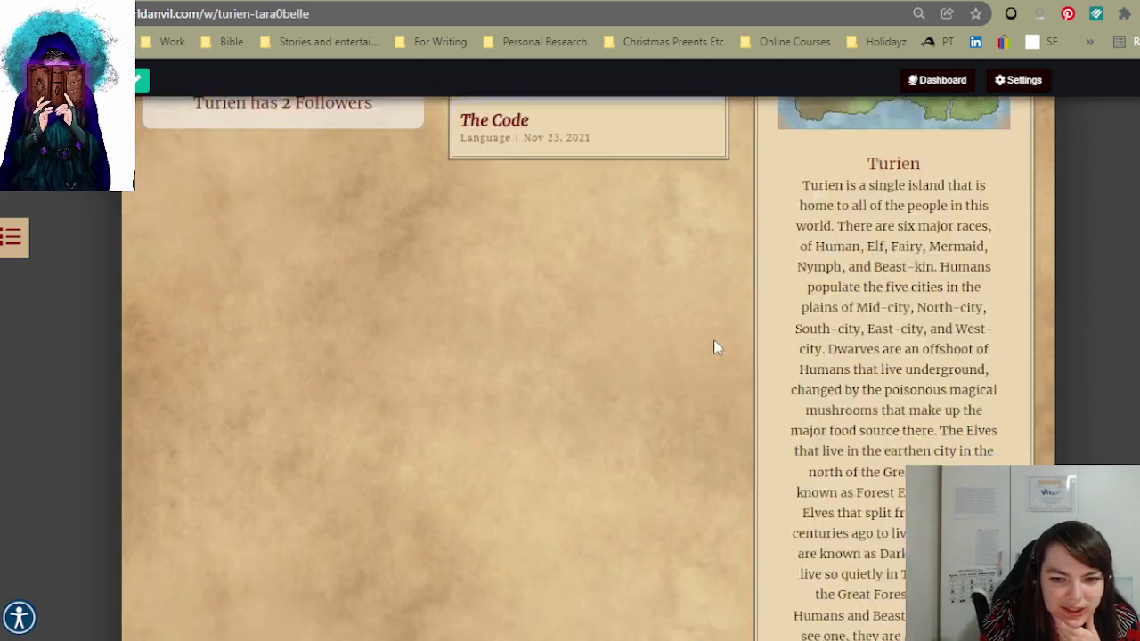
{"action": "scroll", "coordinate": [713, 339], "scroll_direction": "up", "scroll_amount": 10}
{"action": "scroll", "coordinate": [742, 358], "scroll_direction": "down", "scroll_amount": 7}
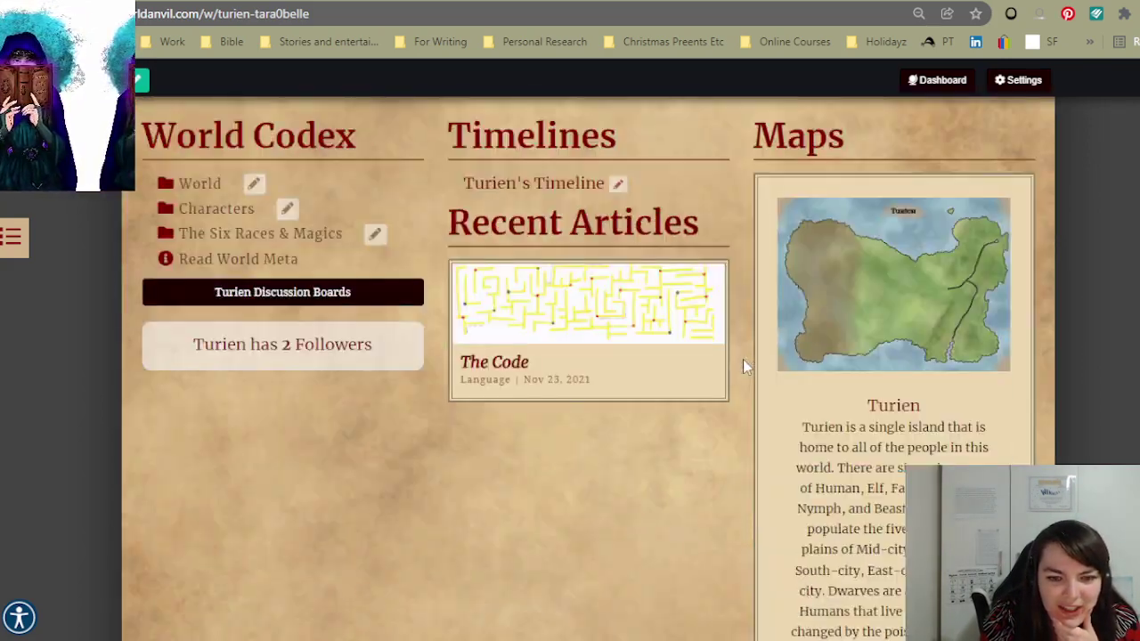
{"action": "scroll", "coordinate": [746, 365], "scroll_direction": "down", "scroll_amount": 1}
{"action": "scroll", "coordinate": [743, 359], "scroll_direction": "up", "scroll_amount": 1}
{"action": "scroll", "coordinate": [742, 358], "scroll_direction": "down", "scroll_amount": 4}
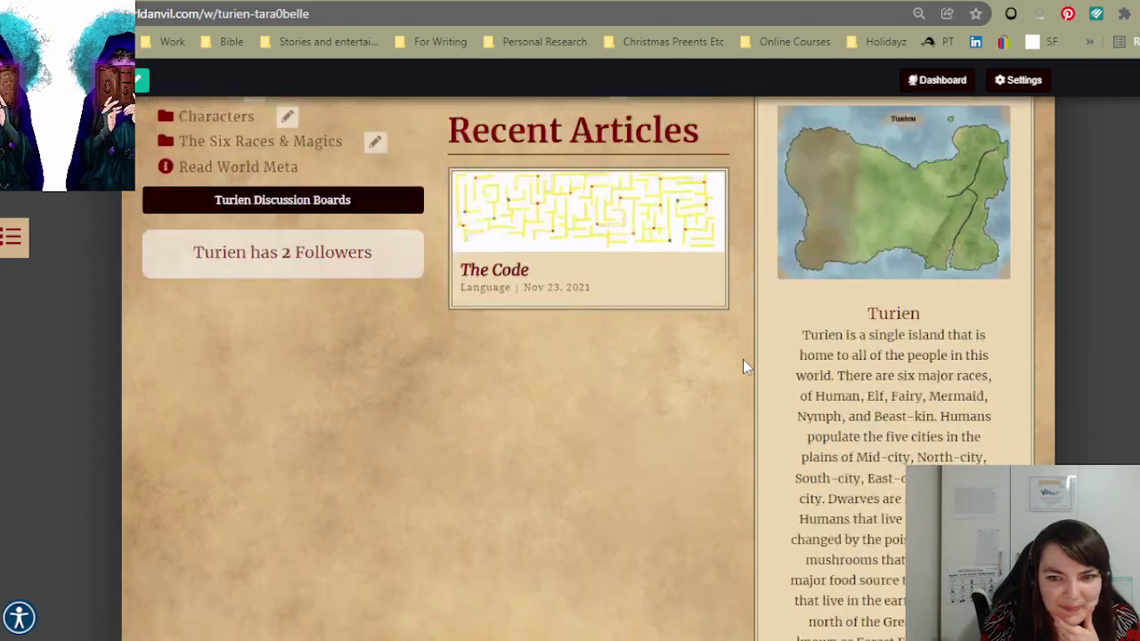
{"action": "scroll", "coordinate": [888, 258], "scroll_direction": "down", "scroll_amount": 1}
{"action": "scroll", "coordinate": [1003, 428], "scroll_direction": "up", "scroll_amount": 5}
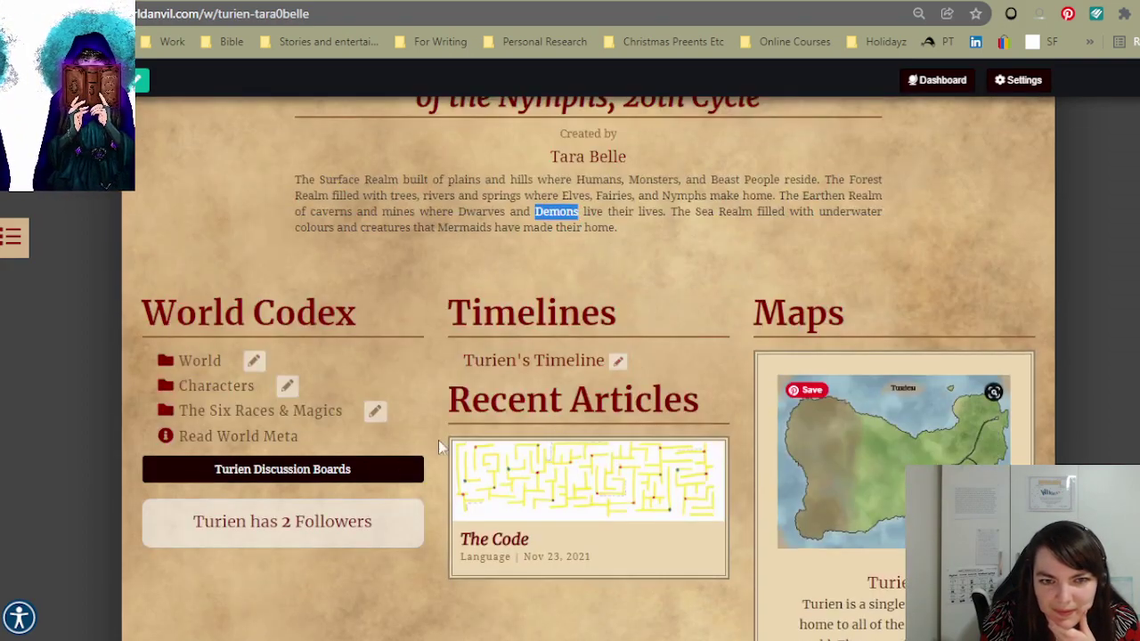
- Open Turien's Timeline and read its entries from Turien's Creation through the Third Major War to the Birthday Story
{"action": "left_click", "coordinate": [508, 358]}
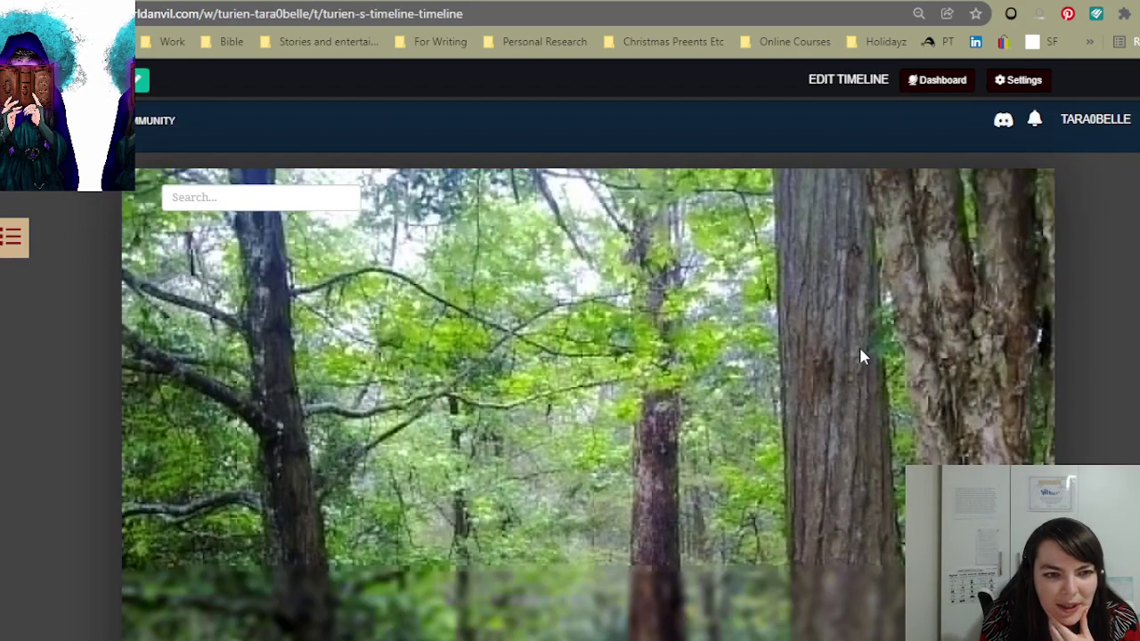
{"action": "scroll", "coordinate": [874, 333], "scroll_direction": "down", "scroll_amount": 5}
{"action": "scroll", "coordinate": [876, 337], "scroll_direction": "down", "scroll_amount": 4}
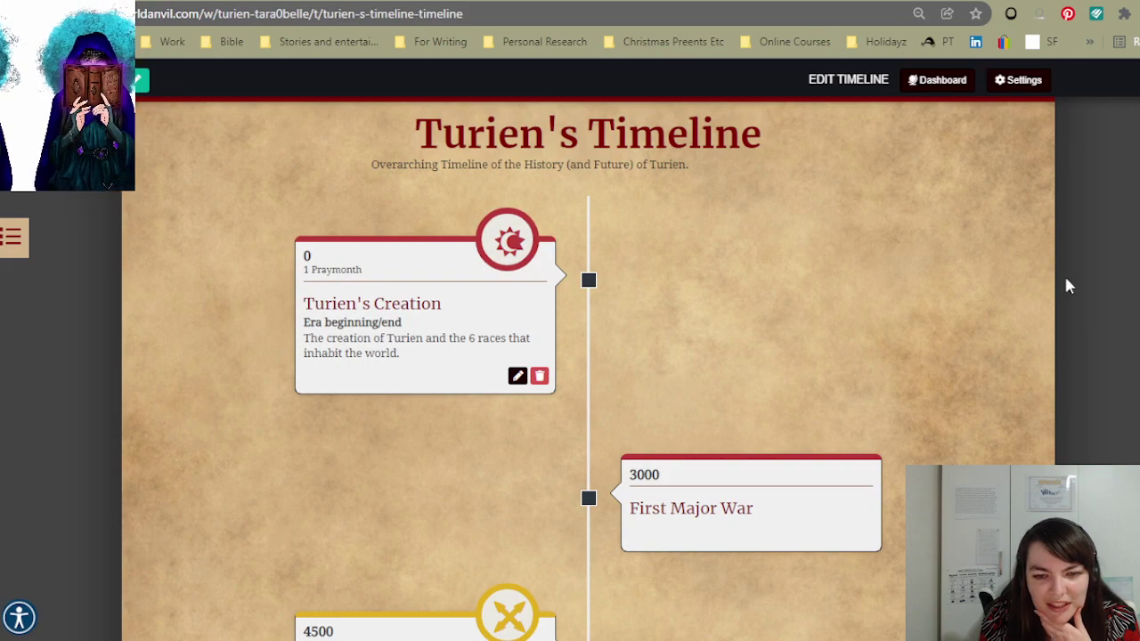
{"action": "scroll", "coordinate": [1066, 286], "scroll_direction": "down", "scroll_amount": 4}
{"action": "mouse_move", "coordinate": [473, 356]}
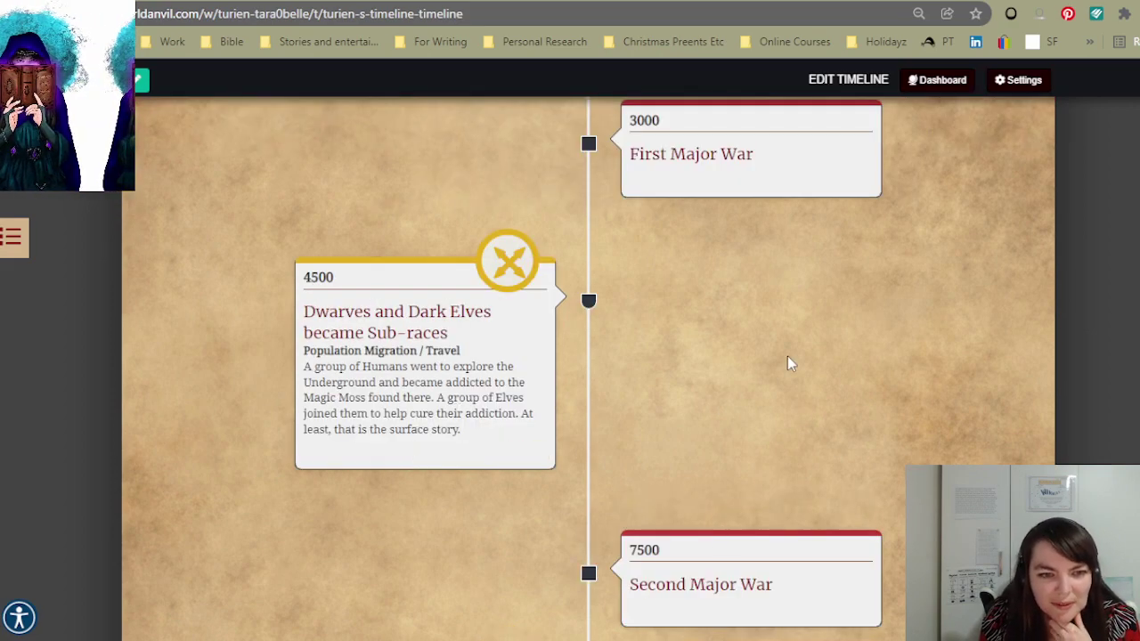
{"action": "scroll", "coordinate": [787, 357], "scroll_direction": "down", "scroll_amount": 2}
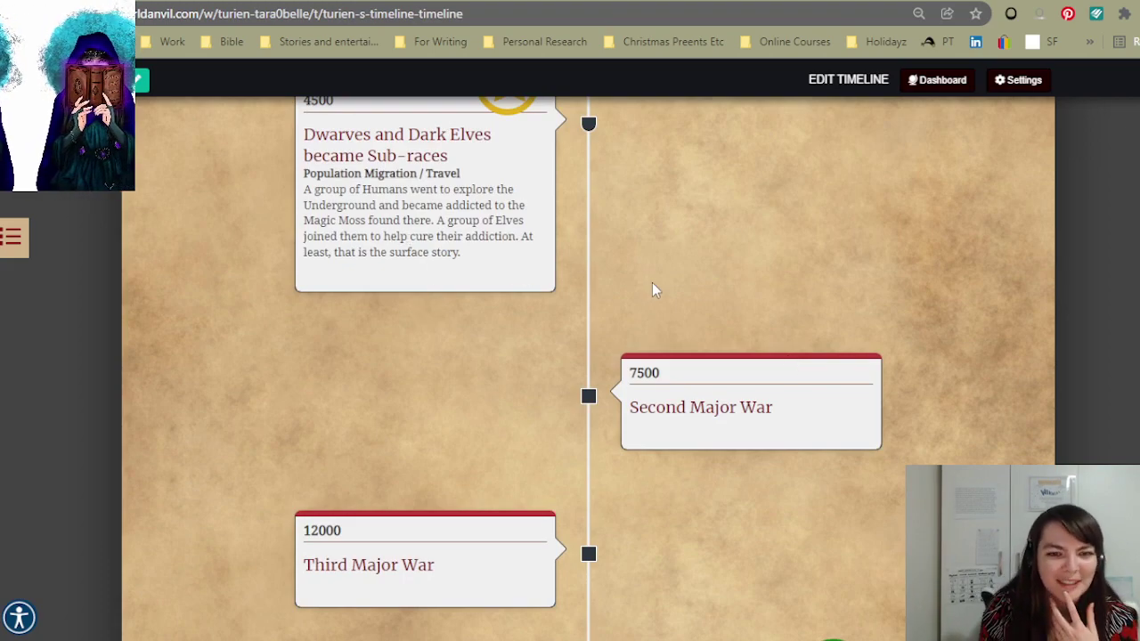
{"action": "scroll", "coordinate": [842, 312], "scroll_direction": "down", "scroll_amount": 1}
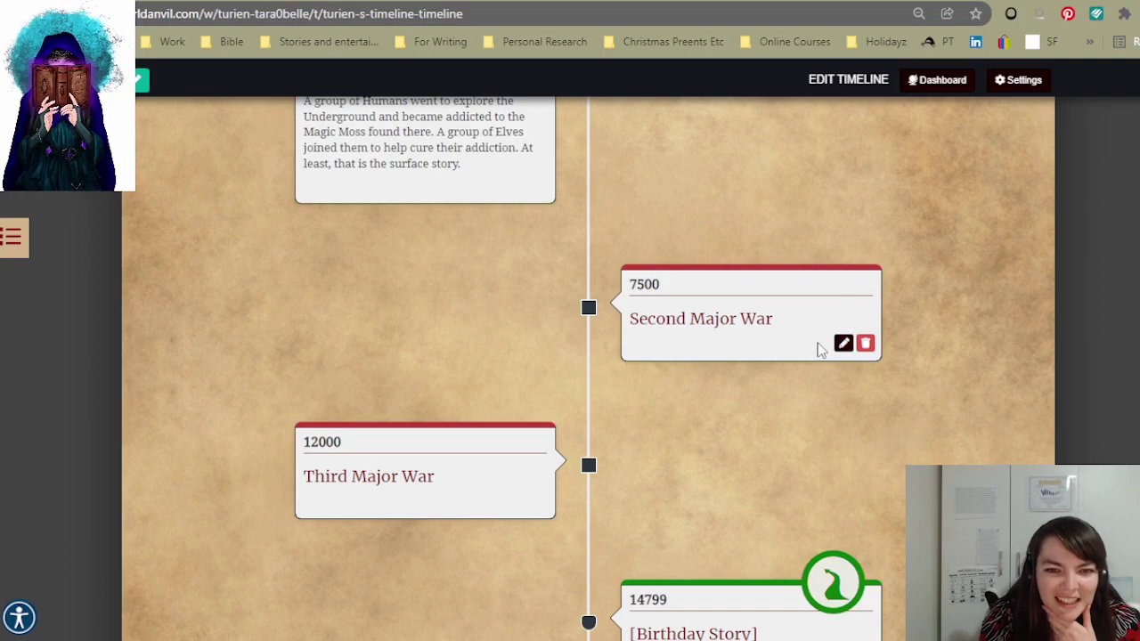
{"action": "scroll", "coordinate": [738, 410], "scroll_direction": "down", "scroll_amount": 2}
{"action": "scroll", "coordinate": [640, 422], "scroll_direction": "down", "scroll_amount": 2}
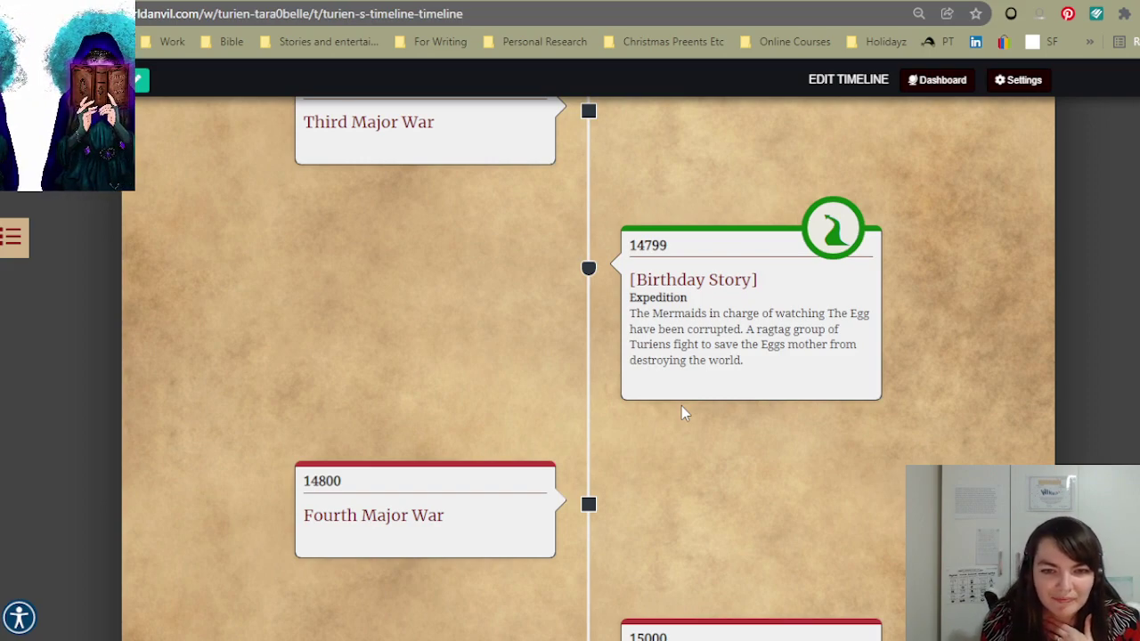
- Read the timeline entries from the Fourth Major War through The Incident to All Races Classroom Start!
{"action": "scroll", "coordinate": [681, 408], "scroll_direction": "down", "scroll_amount": 1}
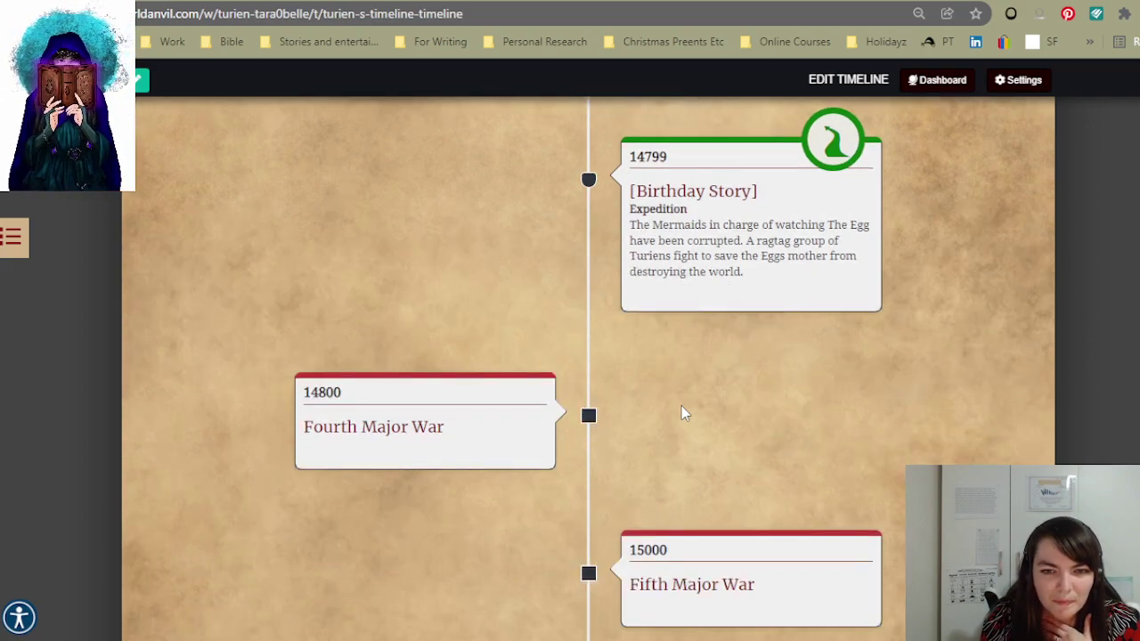
{"action": "scroll", "coordinate": [681, 408], "scroll_direction": "down", "scroll_amount": 1}
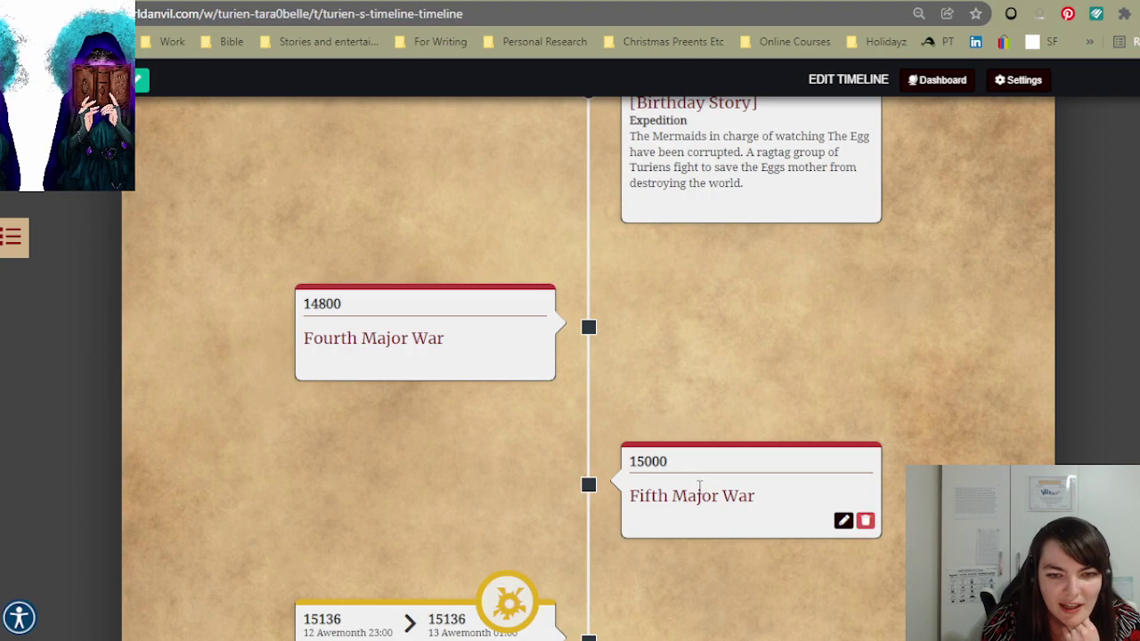
{"action": "scroll", "coordinate": [495, 504], "scroll_direction": "down", "scroll_amount": 3}
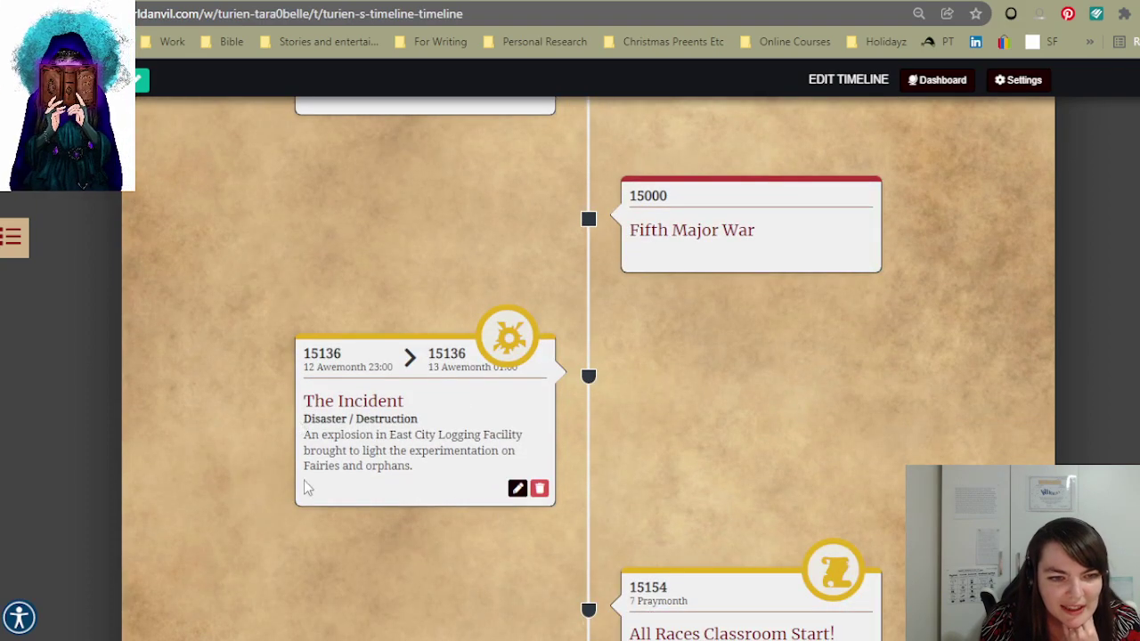
{"action": "scroll", "coordinate": [377, 425], "scroll_direction": "down", "scroll_amount": 1}
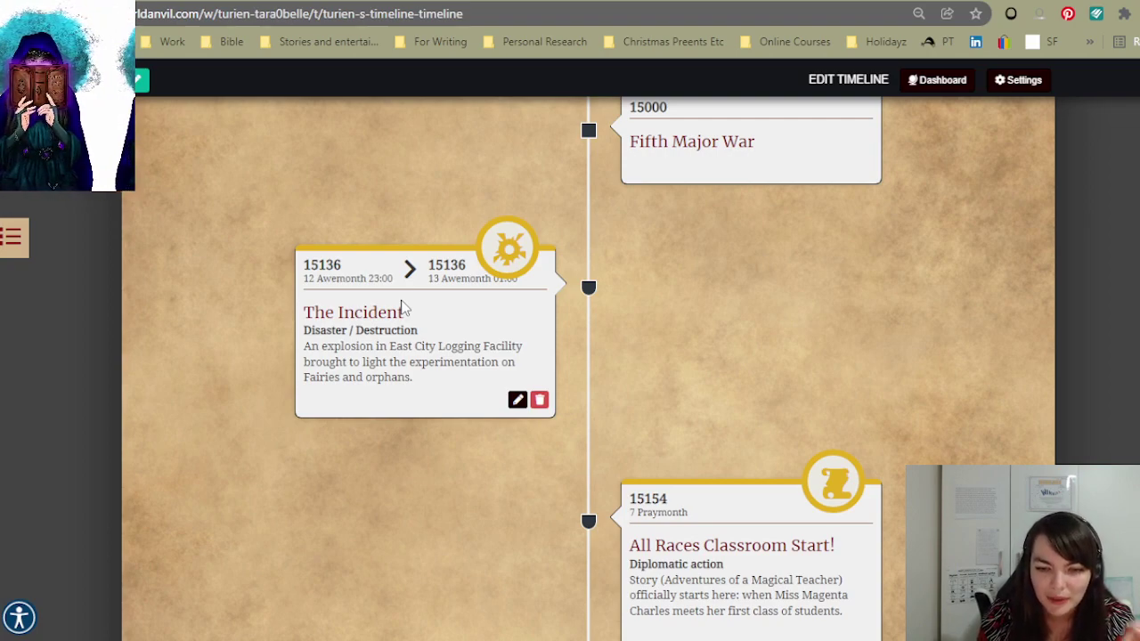
{"action": "scroll", "coordinate": [958, 299], "scroll_direction": "down", "scroll_amount": 1}
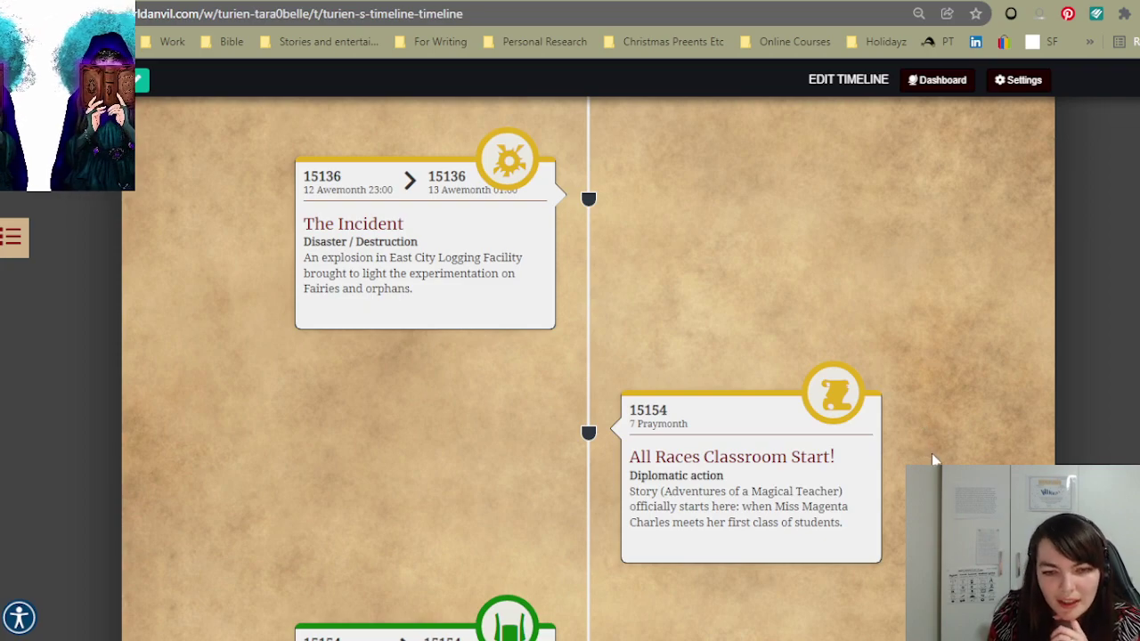
{"action": "scroll", "coordinate": [930, 454], "scroll_direction": "down", "scroll_amount": 1}
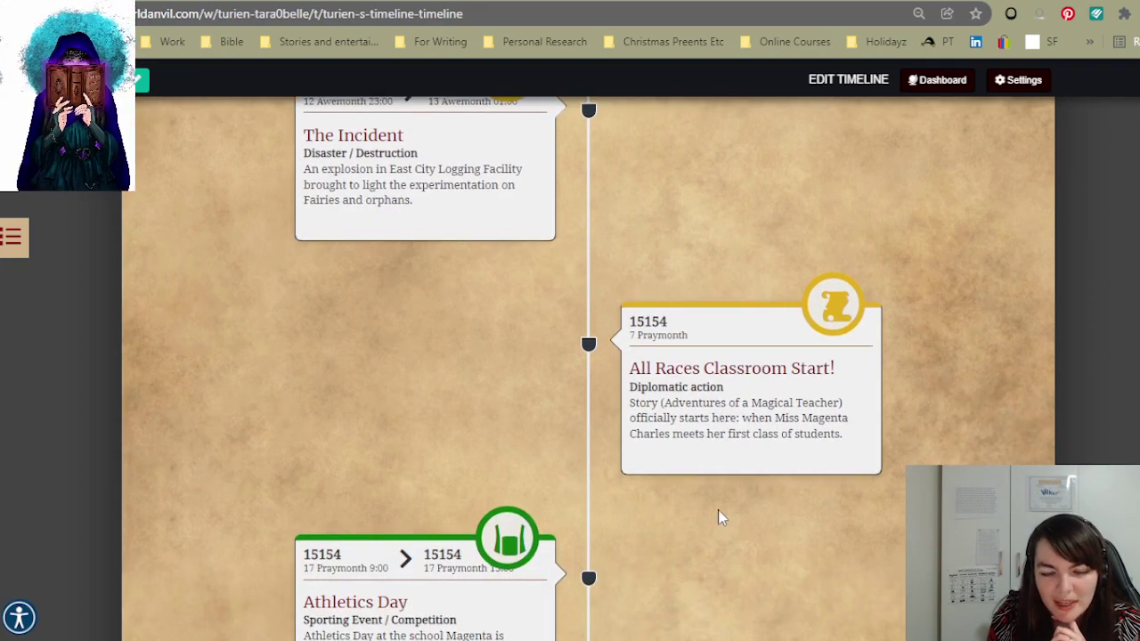
{"action": "mouse_move", "coordinate": [725, 385]}
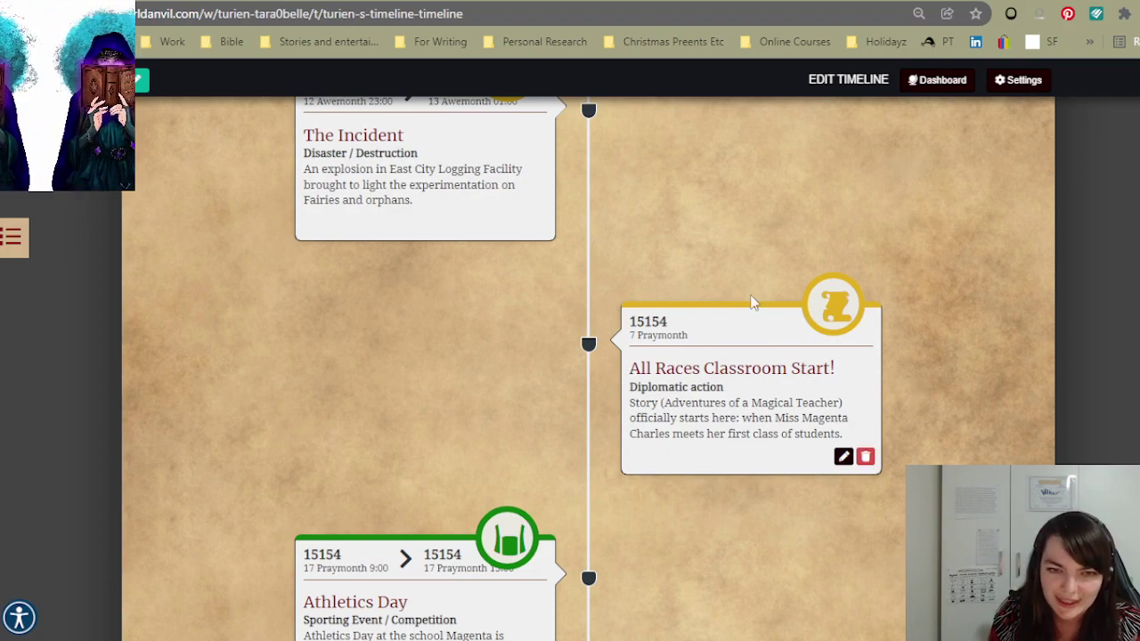
{"action": "scroll", "coordinate": [694, 504], "scroll_direction": "up", "scroll_amount": 2}
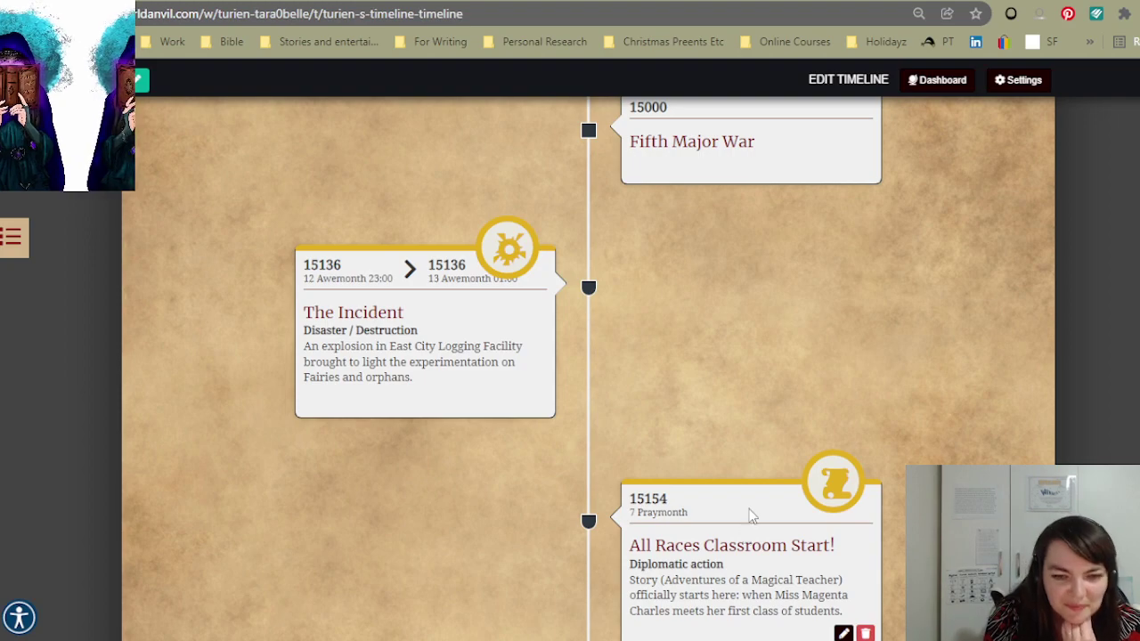
{"action": "scroll", "coordinate": [749, 515], "scroll_direction": "down", "scroll_amount": 3}
- Read the Athletics Day and Sixth Major War entries at the end of the timeline
{"action": "scroll", "coordinate": [749, 509], "scroll_direction": "down", "scroll_amount": 1}
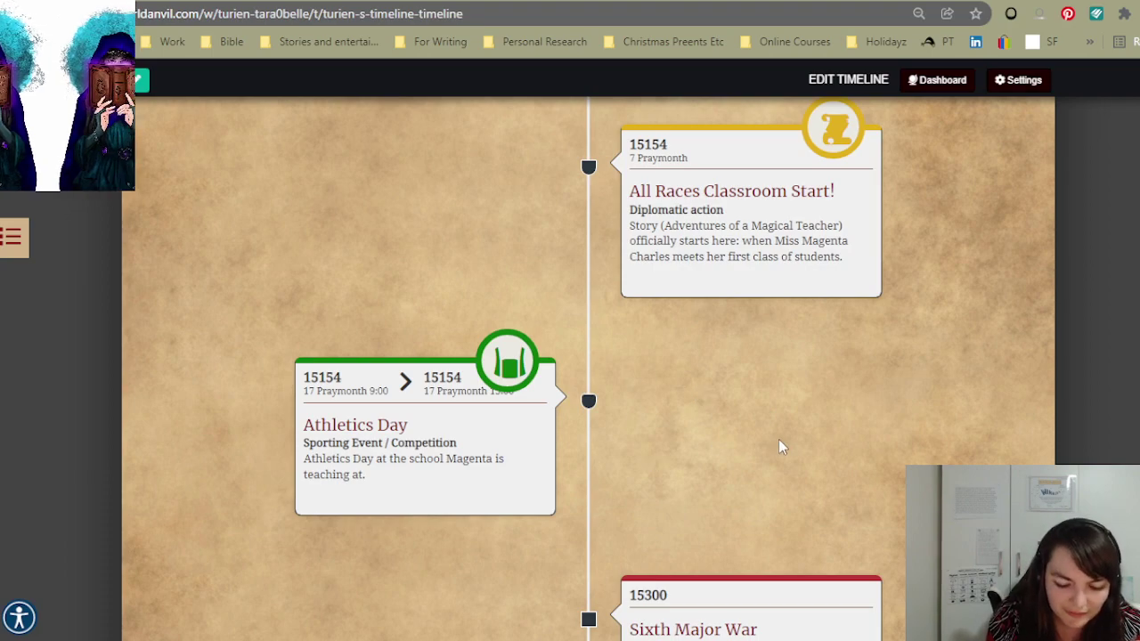
{"action": "scroll", "coordinate": [779, 447], "scroll_direction": "down", "scroll_amount": 1}
{"action": "scroll", "coordinate": [932, 445], "scroll_direction": "down", "scroll_amount": 3}
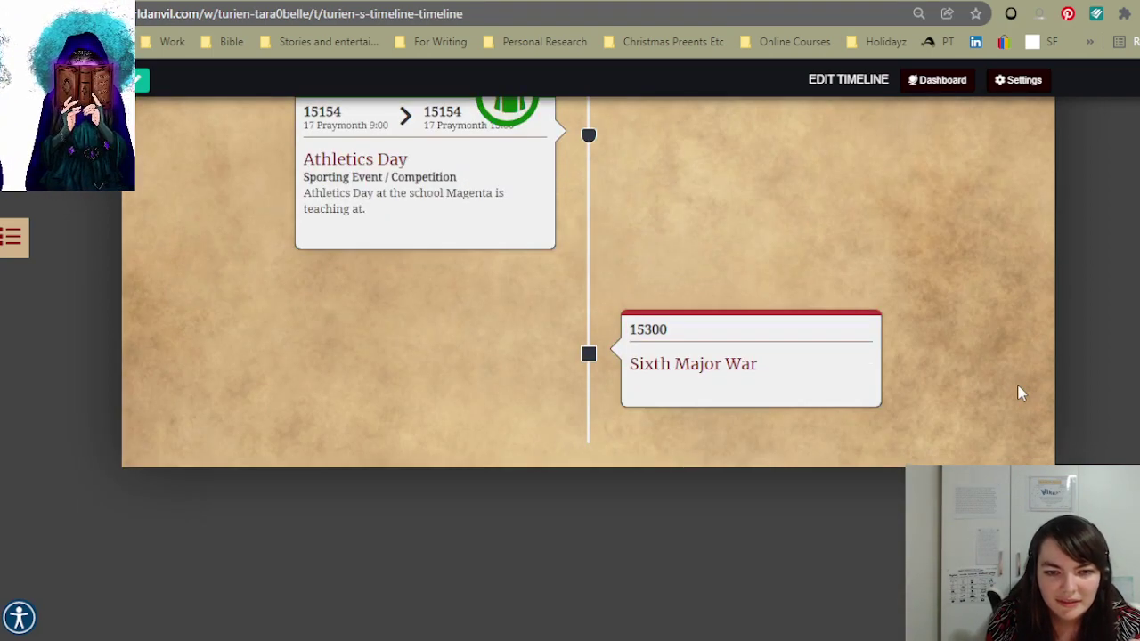
{"action": "scroll", "coordinate": [1015, 409], "scroll_direction": "up", "scroll_amount": 2}
{"action": "scroll", "coordinate": [1012, 410], "scroll_direction": "up", "scroll_amount": 2}
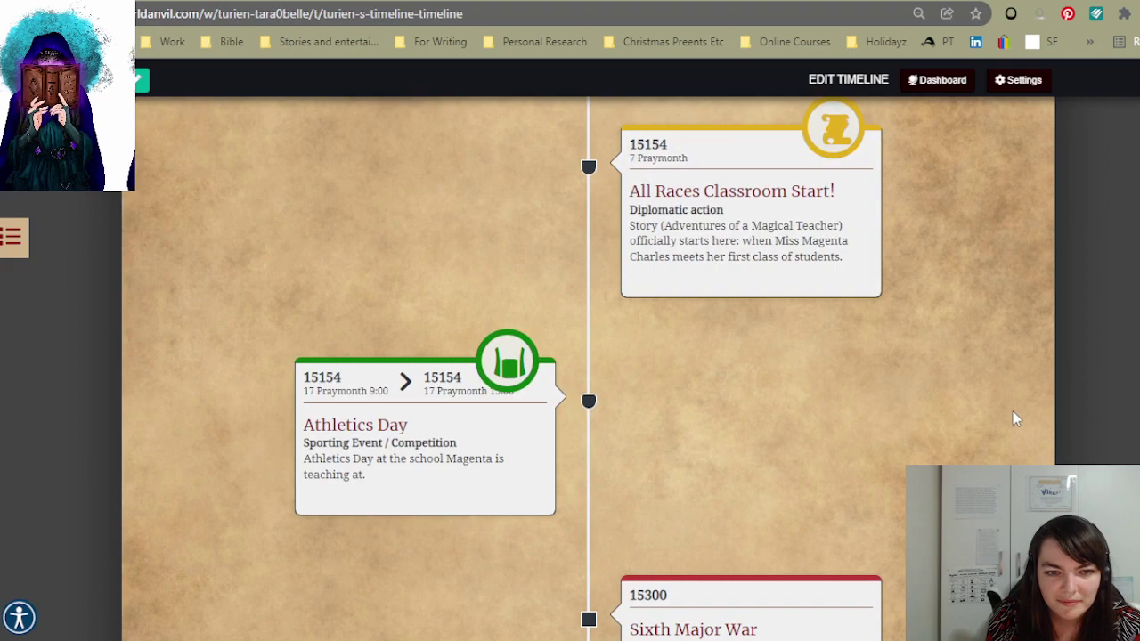
{"action": "scroll", "coordinate": [958, 453], "scroll_direction": "down", "scroll_amount": 1}
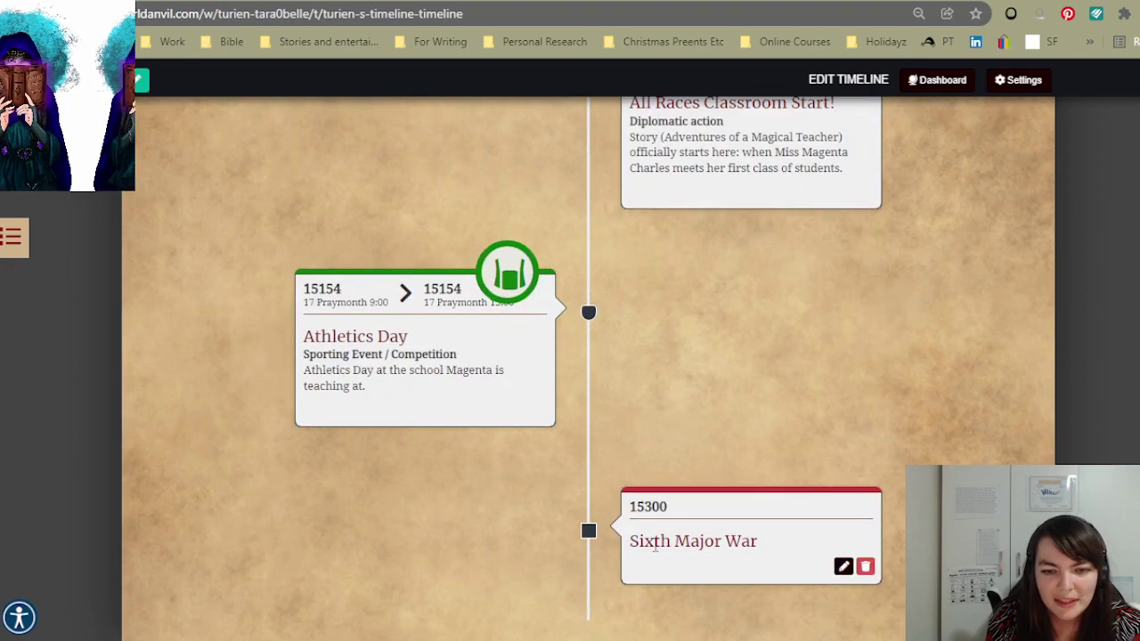
{"action": "scroll", "coordinate": [947, 425], "scroll_direction": "down", "scroll_amount": 1}
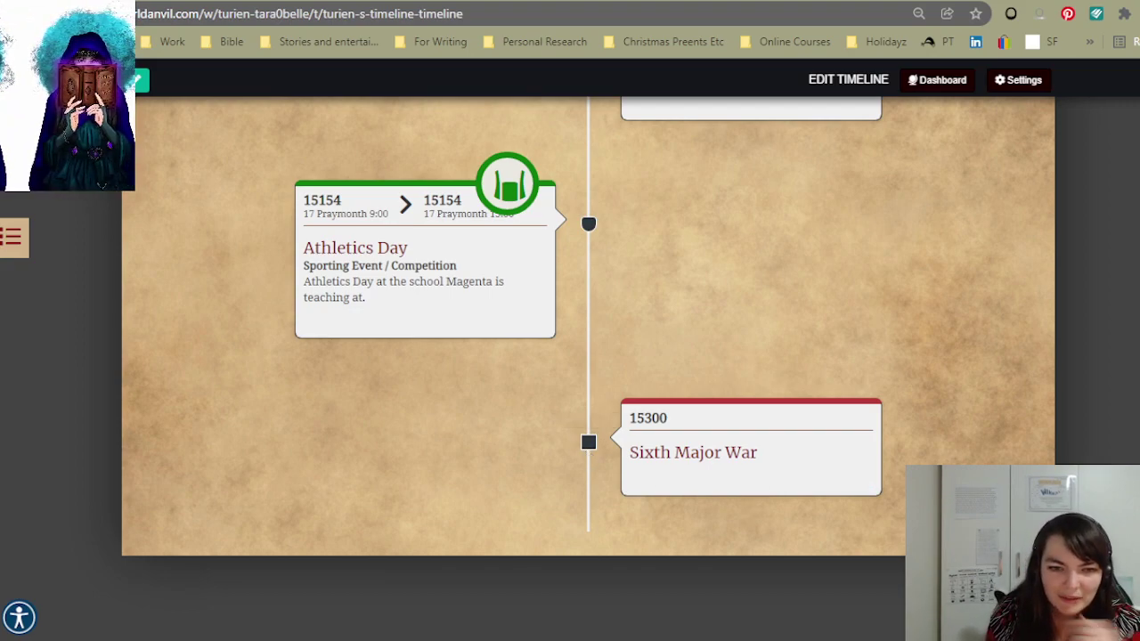
- Review the whole timeline page again, from the cover image to the Sixth Major War and the page footer
{"action": "scroll", "coordinate": [588, 368], "scroll_direction": "up", "scroll_amount": 20}
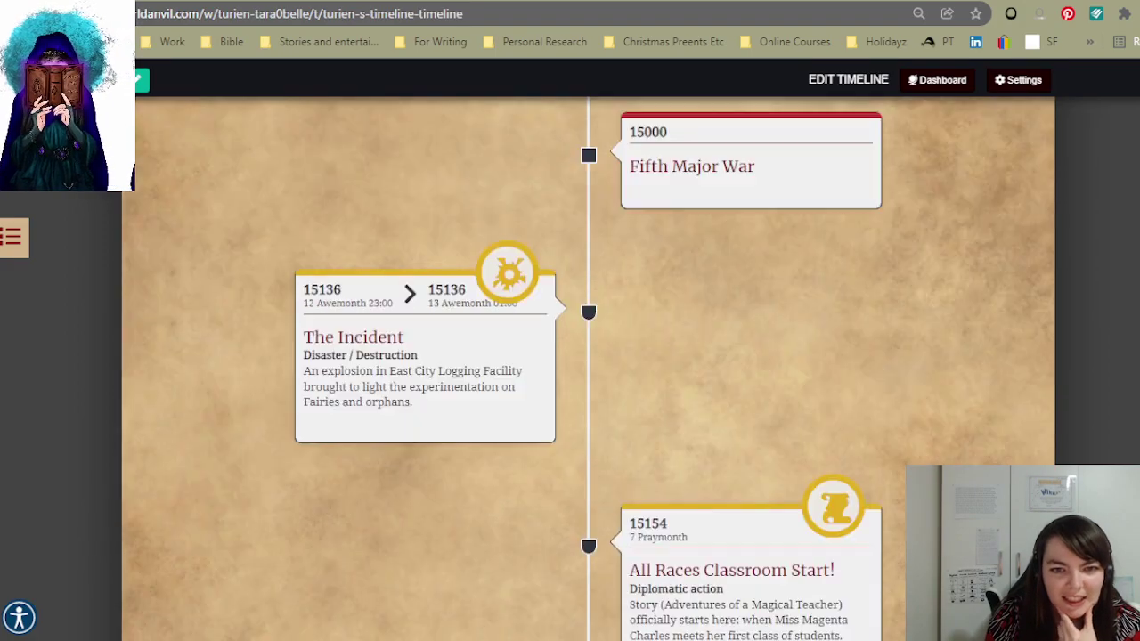
{"action": "scroll", "coordinate": [980, 462], "scroll_direction": "up", "scroll_amount": 8}
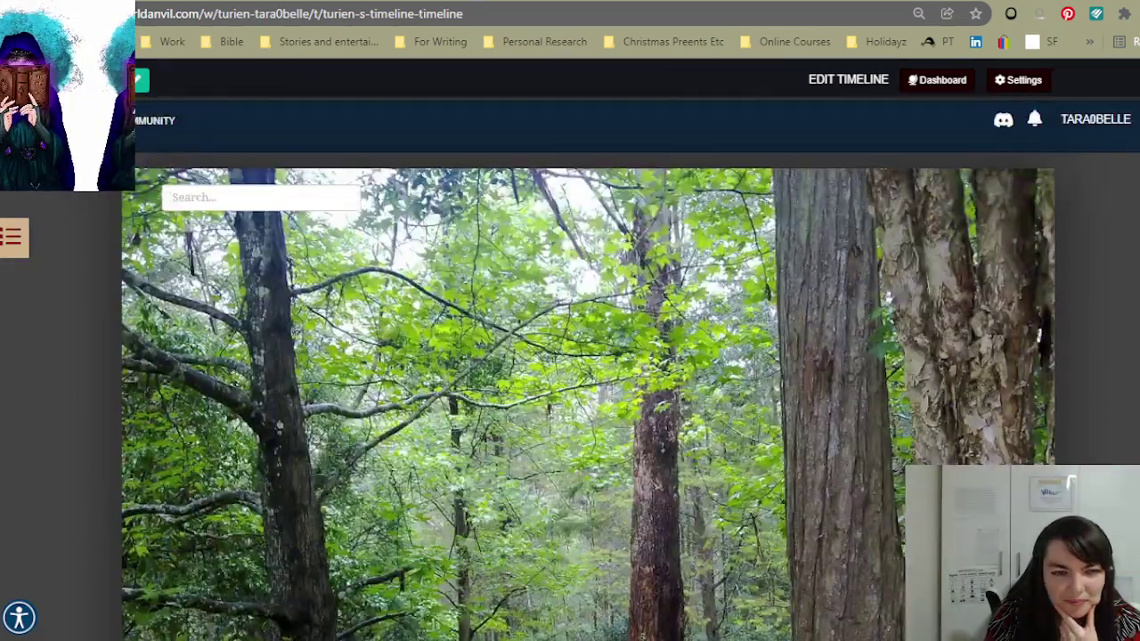
{"action": "scroll", "coordinate": [980, 461], "scroll_direction": "down", "scroll_amount": 8}
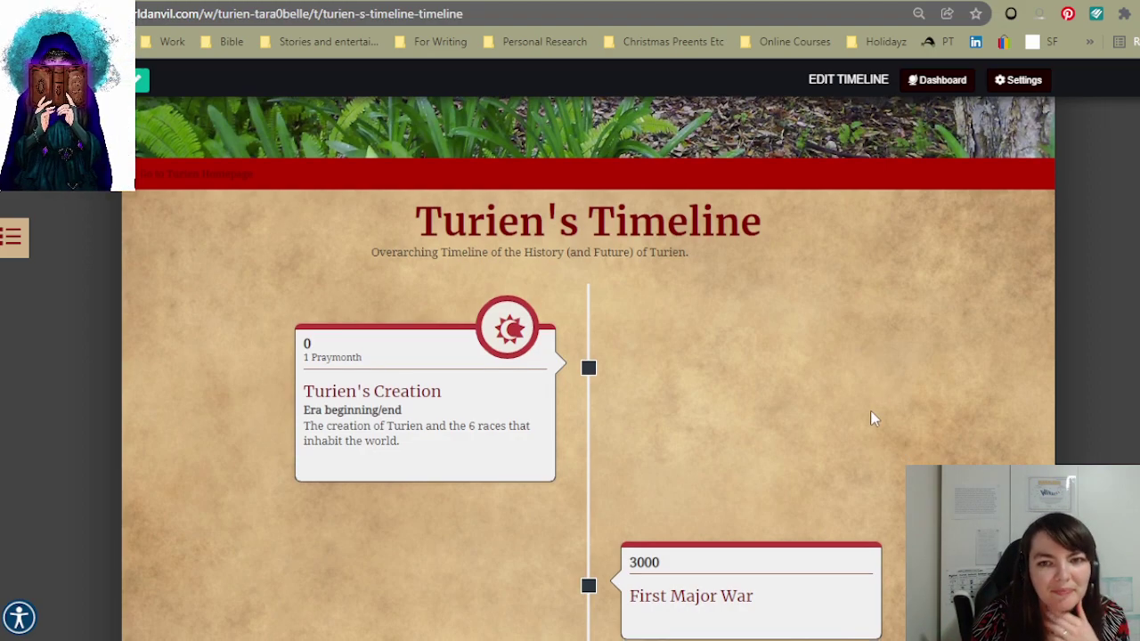
{"action": "scroll", "coordinate": [872, 418], "scroll_direction": "down", "scroll_amount": 15}
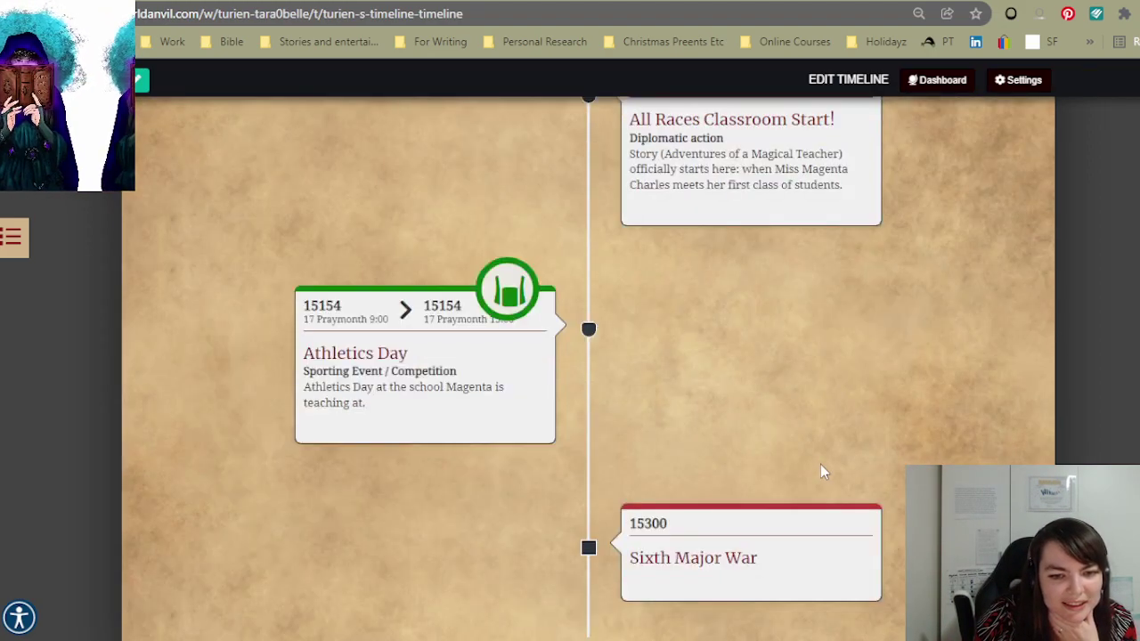
{"action": "scroll", "coordinate": [820, 464], "scroll_direction": "down", "scroll_amount": 4}
{"action": "scroll", "coordinate": [541, 496], "scroll_direction": "up", "scroll_amount": 4}
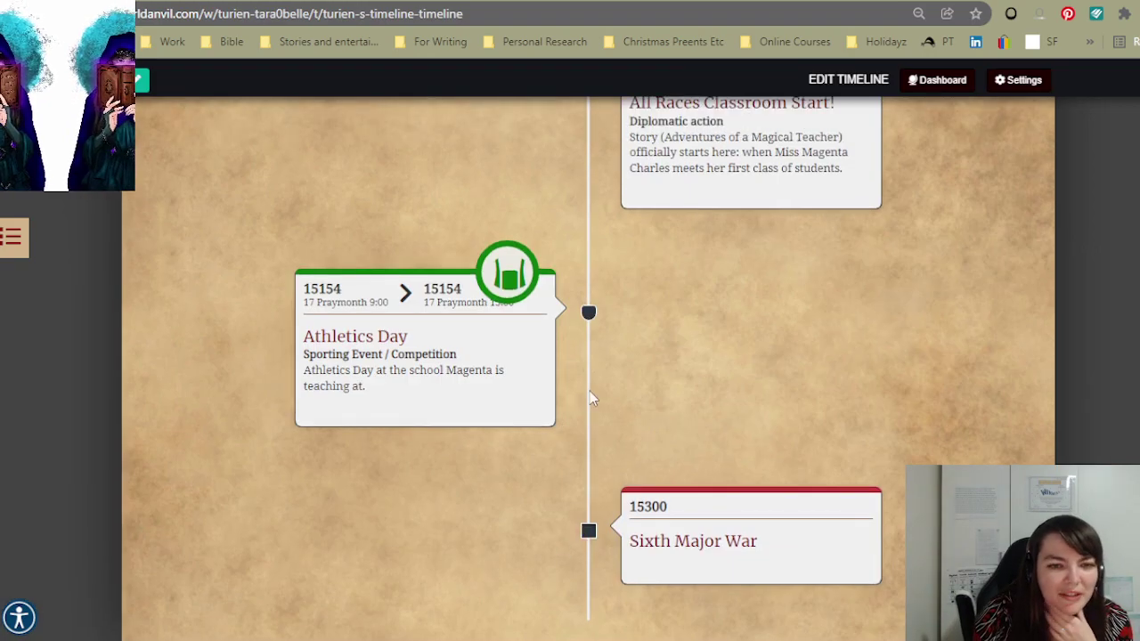
{"action": "scroll", "coordinate": [587, 601], "scroll_direction": "down", "scroll_amount": 1}
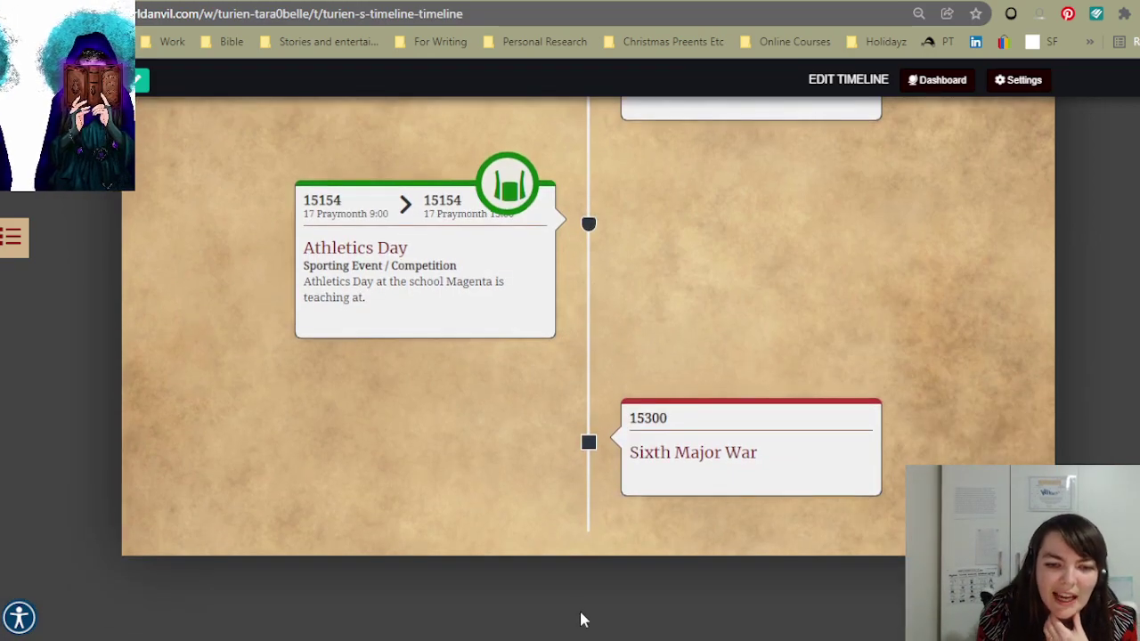
{"action": "scroll", "coordinate": [724, 267], "scroll_direction": "up", "scroll_amount": 15}
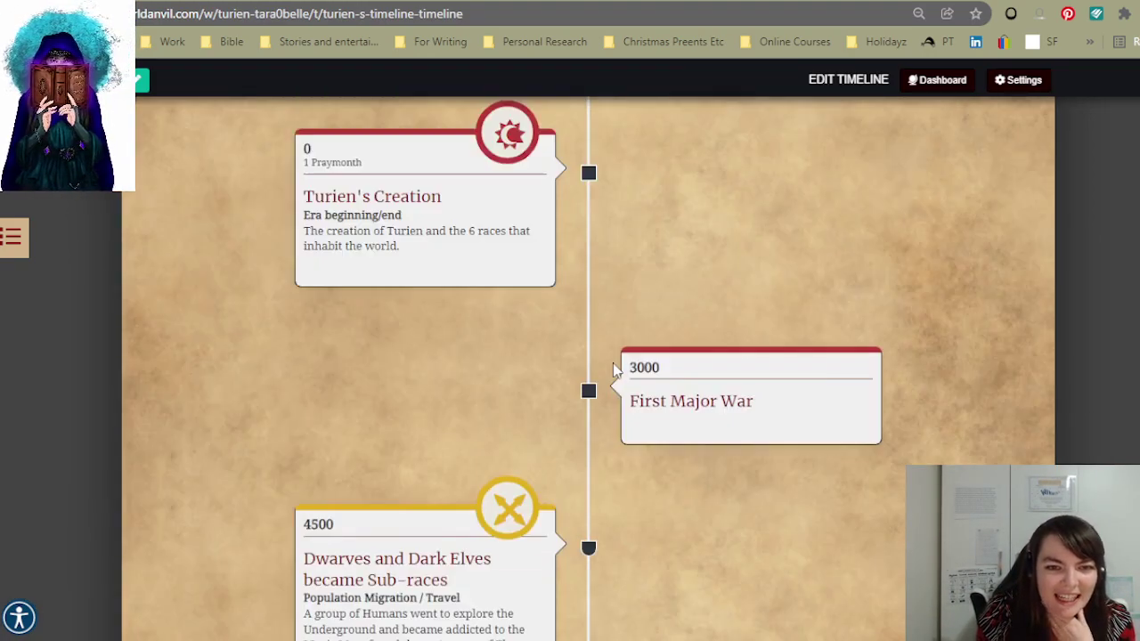
{"action": "scroll", "coordinate": [614, 370], "scroll_direction": "up", "scroll_amount": 10}
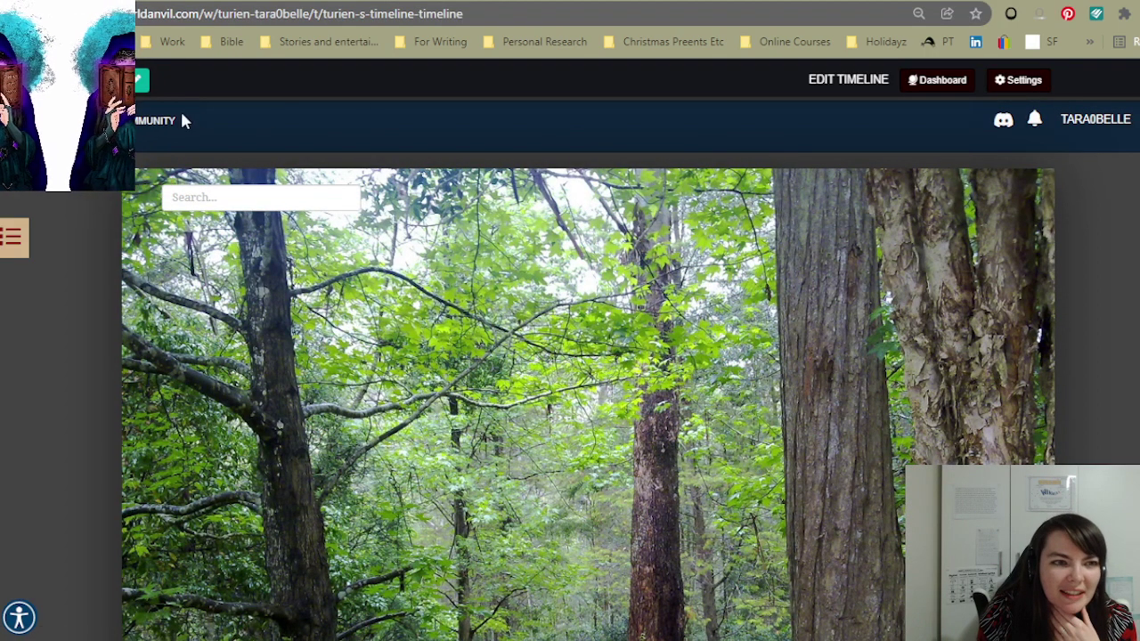
{"action": "scroll", "coordinate": [540, 398], "scroll_direction": "down", "scroll_amount": 5}
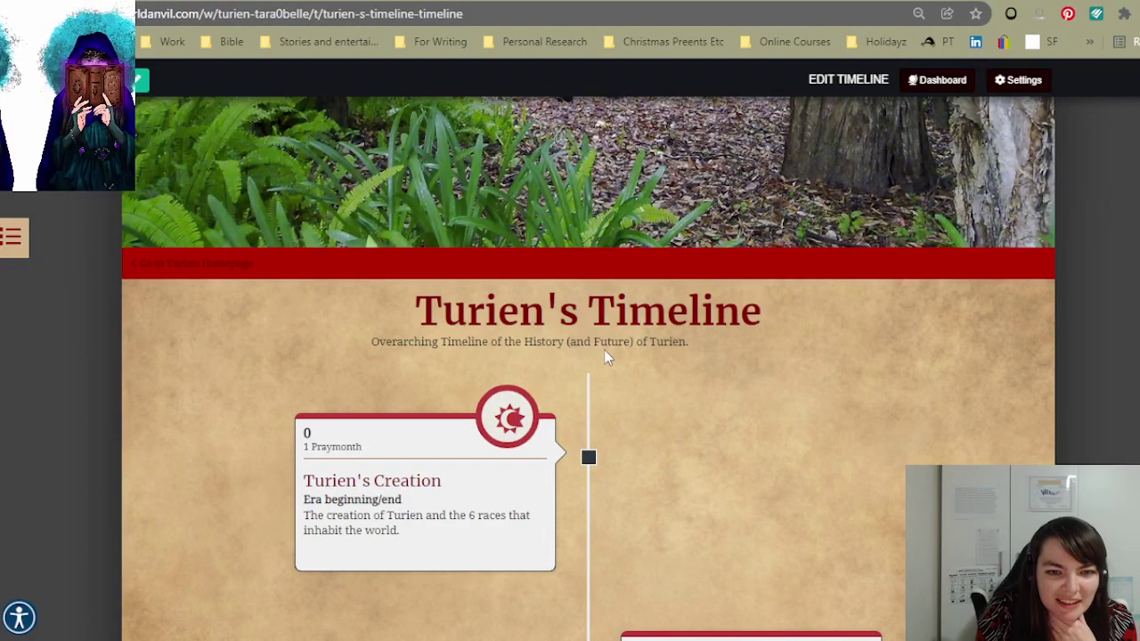
{"action": "scroll", "coordinate": [825, 364], "scroll_direction": "down", "scroll_amount": 15}
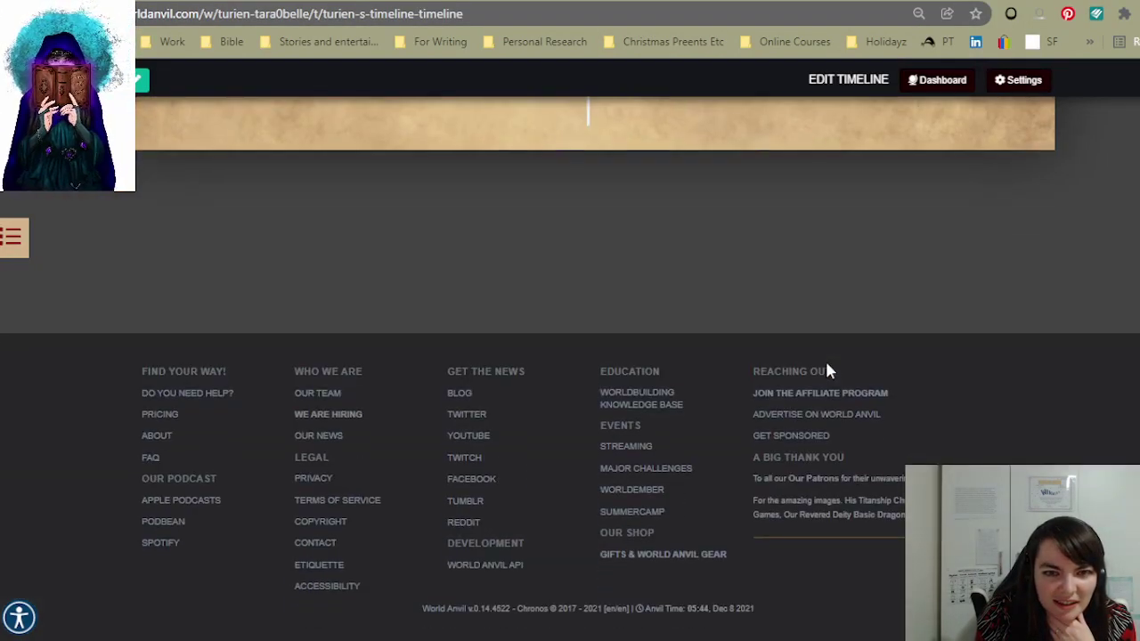
- Browse the World category in the world codex and open the interactive map of Turien
{"action": "scroll", "coordinate": [827, 368], "scroll_direction": "up", "scroll_amount": 10}
{"action": "left_click", "coordinate": [12, 237]}
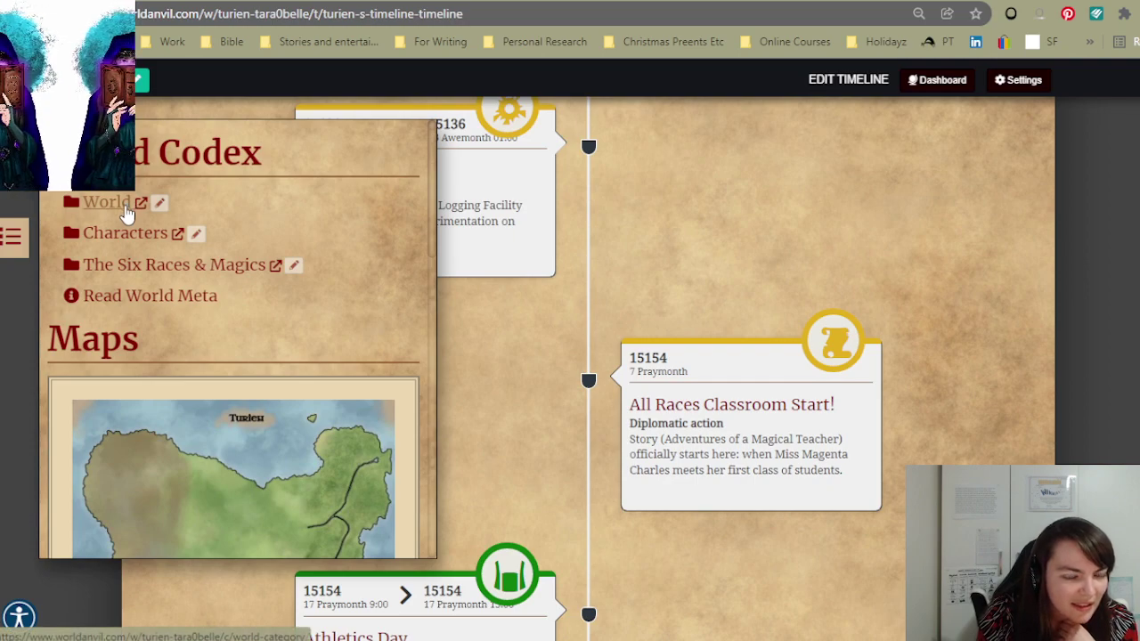
{"action": "left_click", "coordinate": [125, 207]}
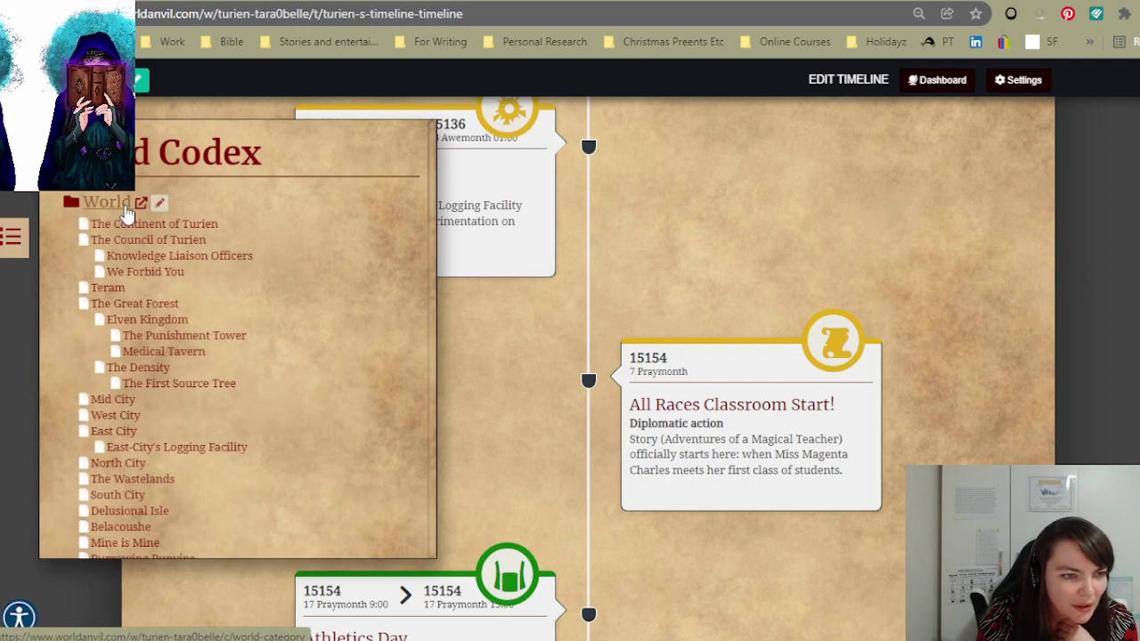
{"action": "scroll", "coordinate": [126, 206], "scroll_direction": "down", "scroll_amount": 6}
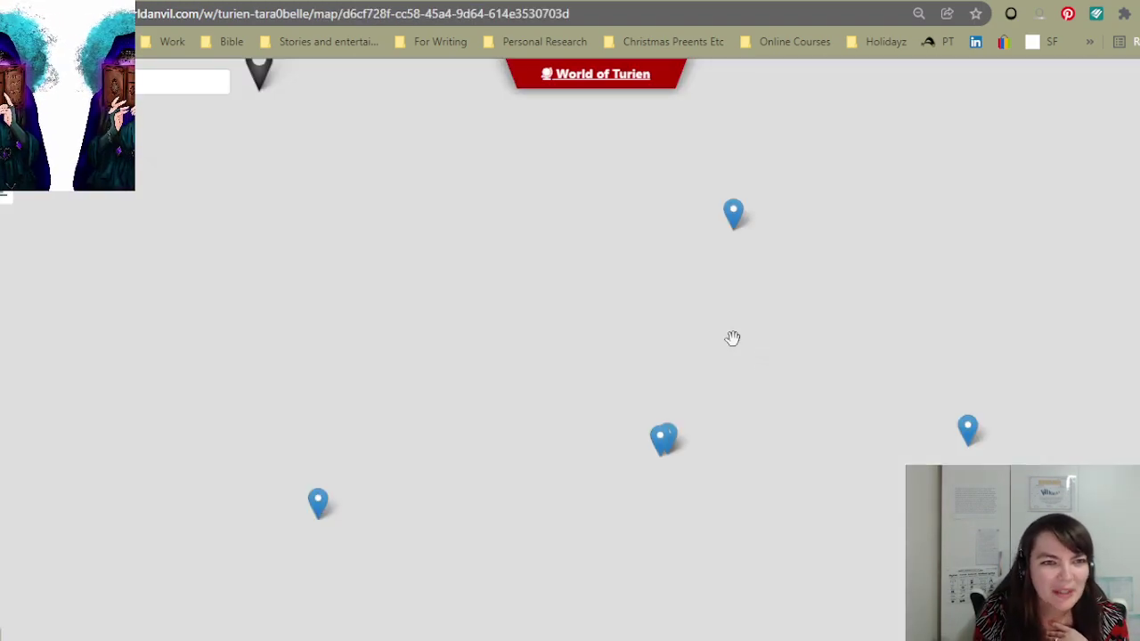
{"action": "scroll", "coordinate": [806, 356], "scroll_direction": "down", "scroll_amount": 2}
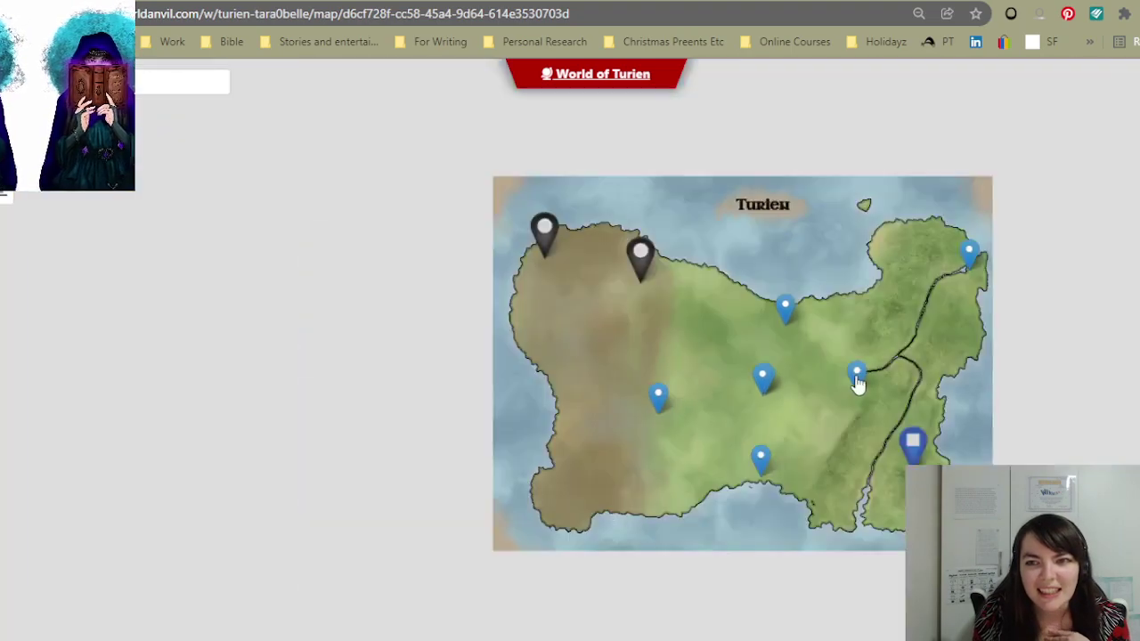
- Read the East City and The Density marker descriptions on the map of Turien
{"action": "left_click", "coordinate": [856, 379]}
{"action": "scroll", "coordinate": [804, 472], "scroll_direction": "up", "scroll_amount": 1}
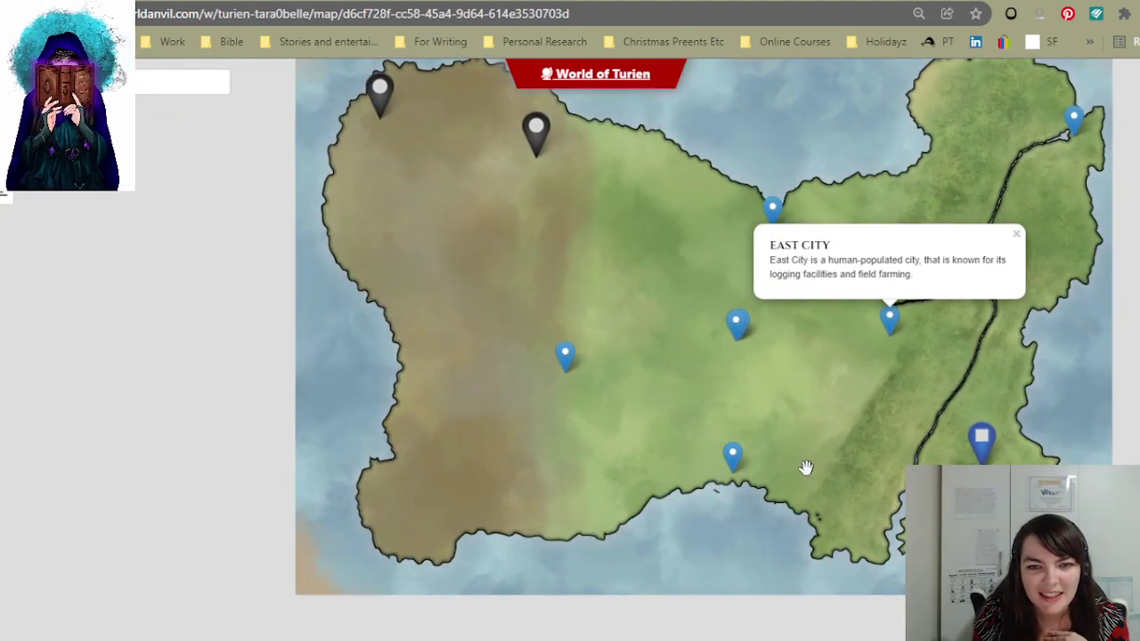
{"action": "scroll", "coordinate": [804, 470], "scroll_direction": "down", "scroll_amount": 1}
{"action": "left_click_drag", "start_coordinate": [797, 467], "coordinate": [715, 484]}
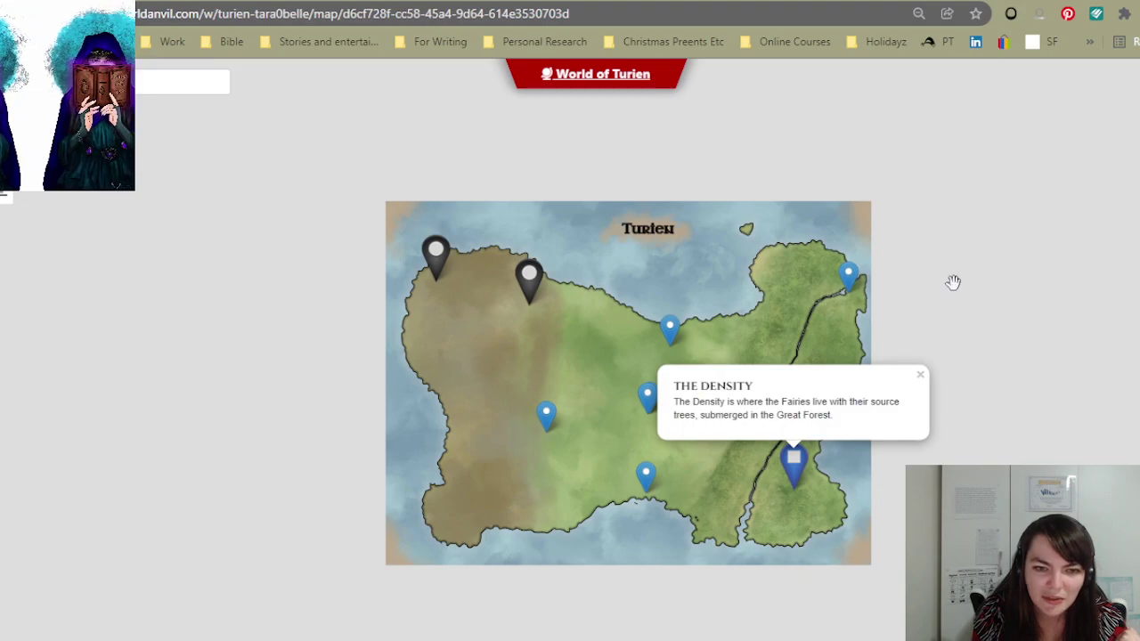
{"action": "scroll", "coordinate": [831, 536], "scroll_direction": "up", "scroll_amount": 1}
{"action": "scroll", "coordinate": [832, 537], "scroll_direction": "down", "scroll_amount": 1}
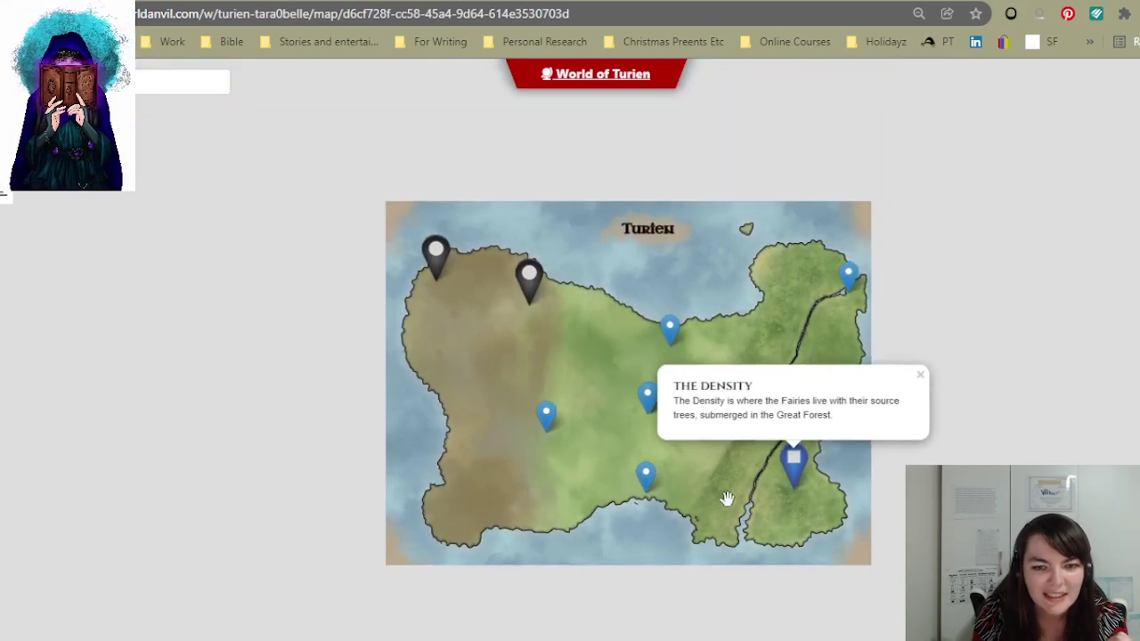
{"action": "left_click_drag", "start_coordinate": [724, 499], "coordinate": [748, 503]}
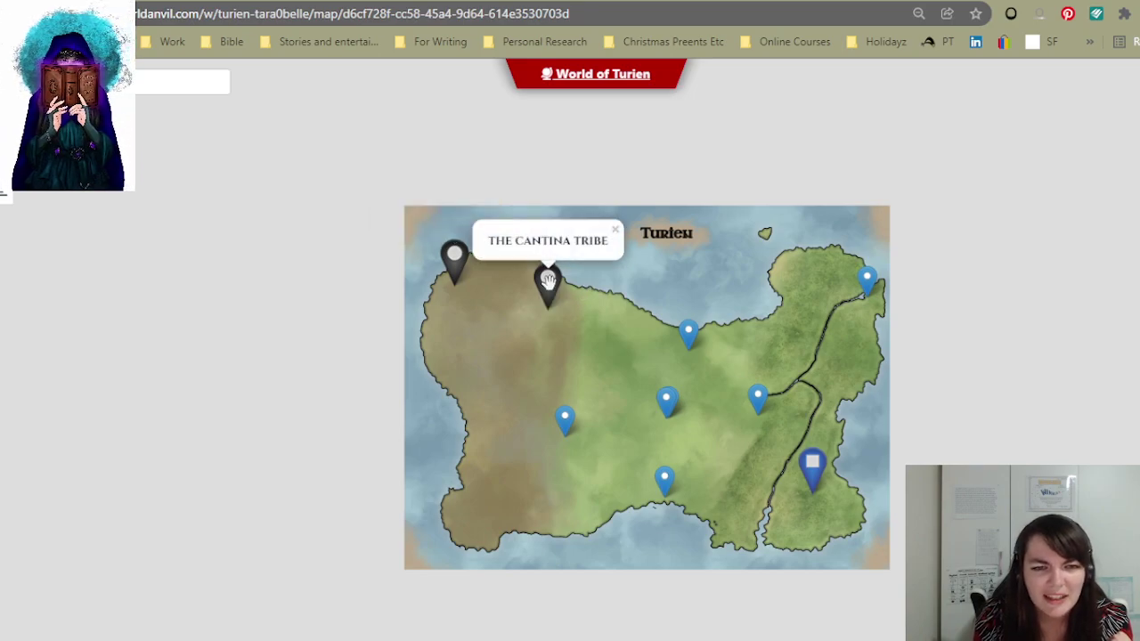
- Open the details of The Cantina Tribe's marker and read the West City and Mid City descriptions
{"action": "left_click", "coordinate": [548, 283]}
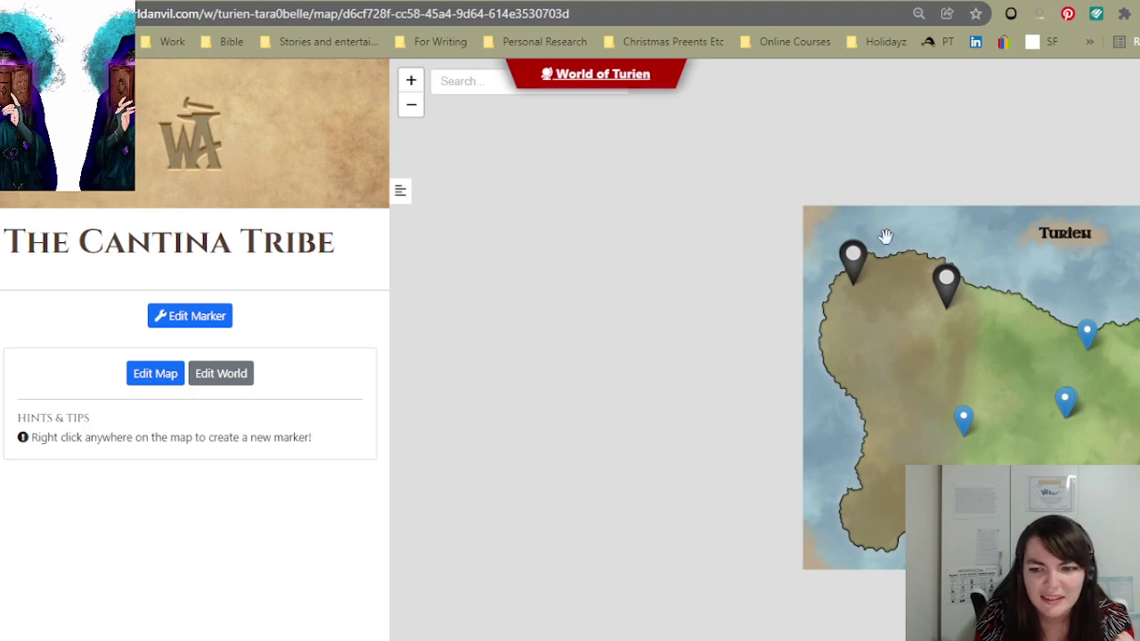
{"action": "left_click_drag", "start_coordinate": [778, 386], "coordinate": [639, 361]}
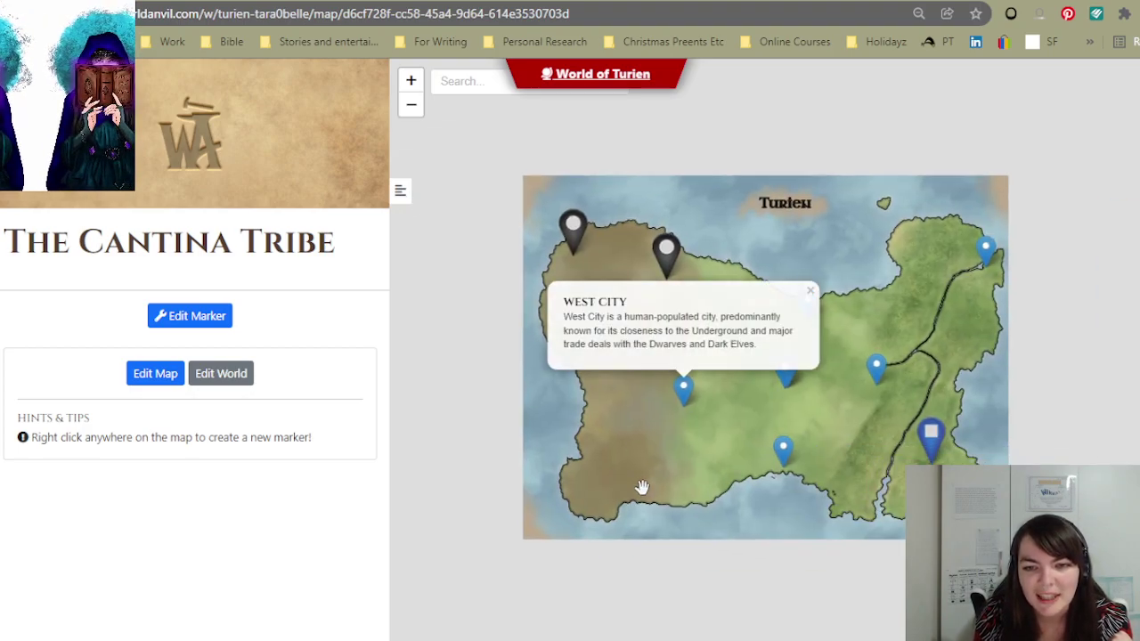
{"action": "left_click", "coordinate": [786, 379]}
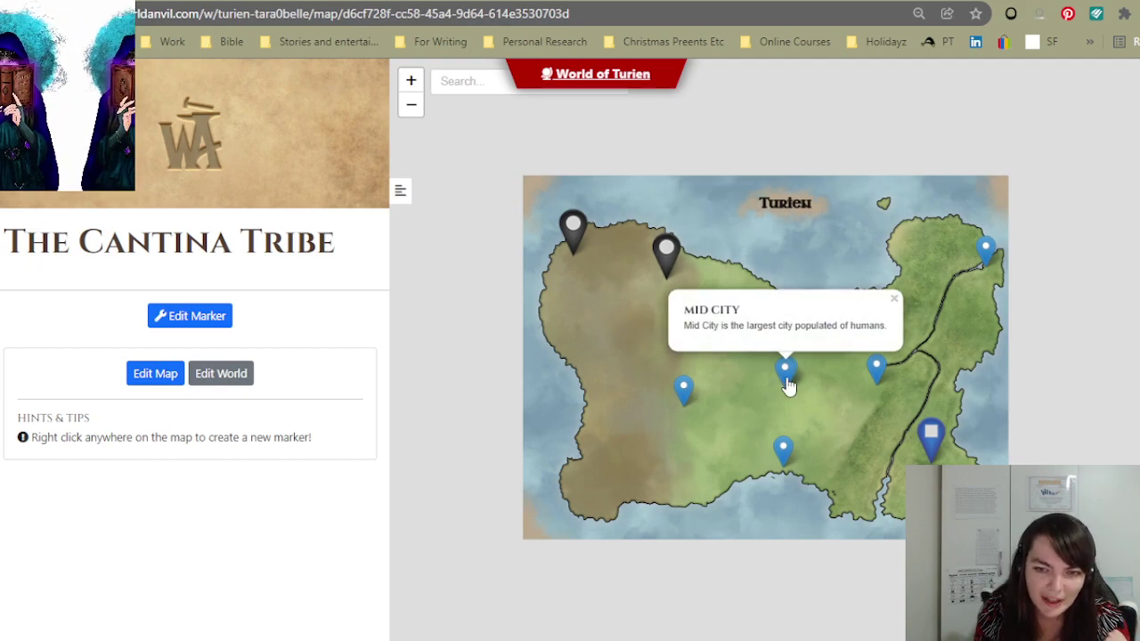
{"action": "left_click", "coordinate": [666, 256]}
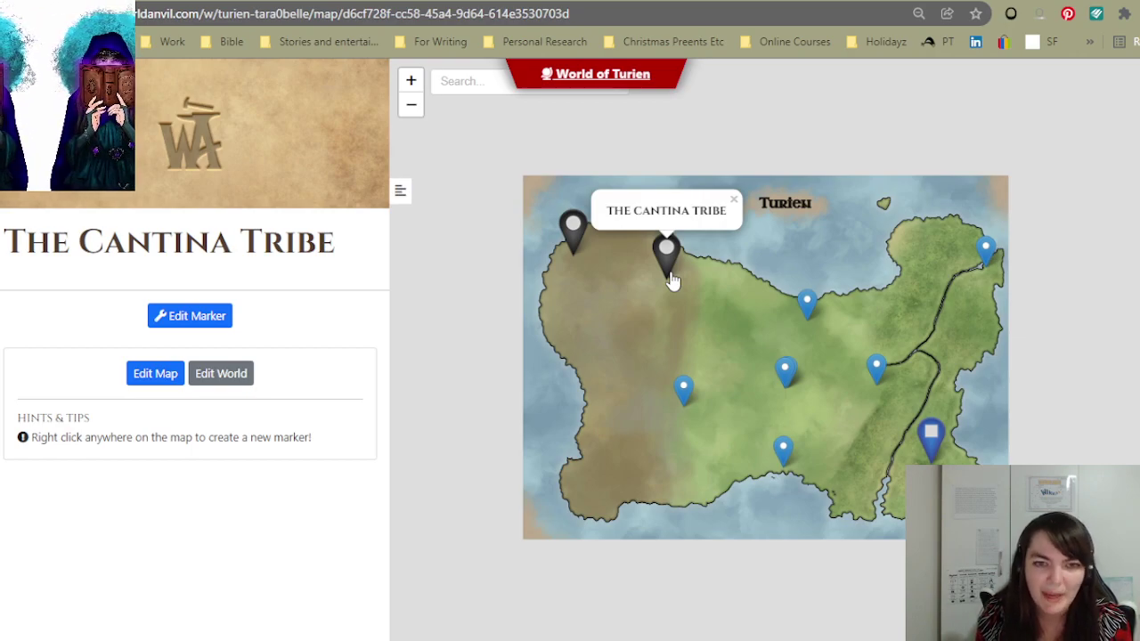
- Read the North City, East City and South City descriptions and check the marker at the map's northeast tip
{"action": "mouse_move", "coordinate": [810, 309]}
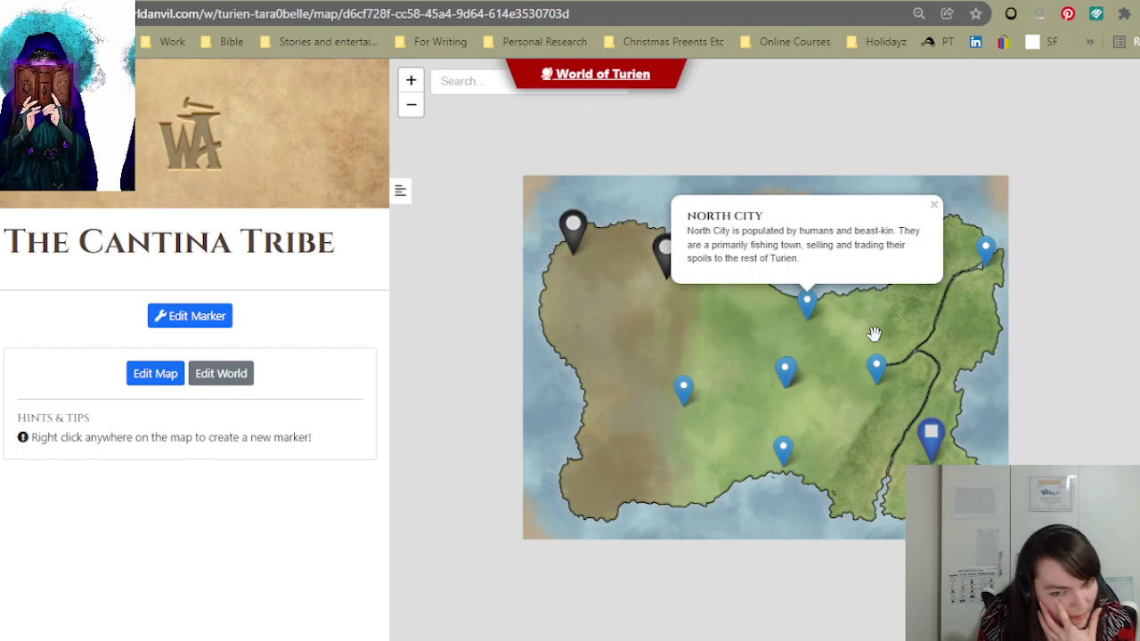
{"action": "left_click", "coordinate": [876, 377]}
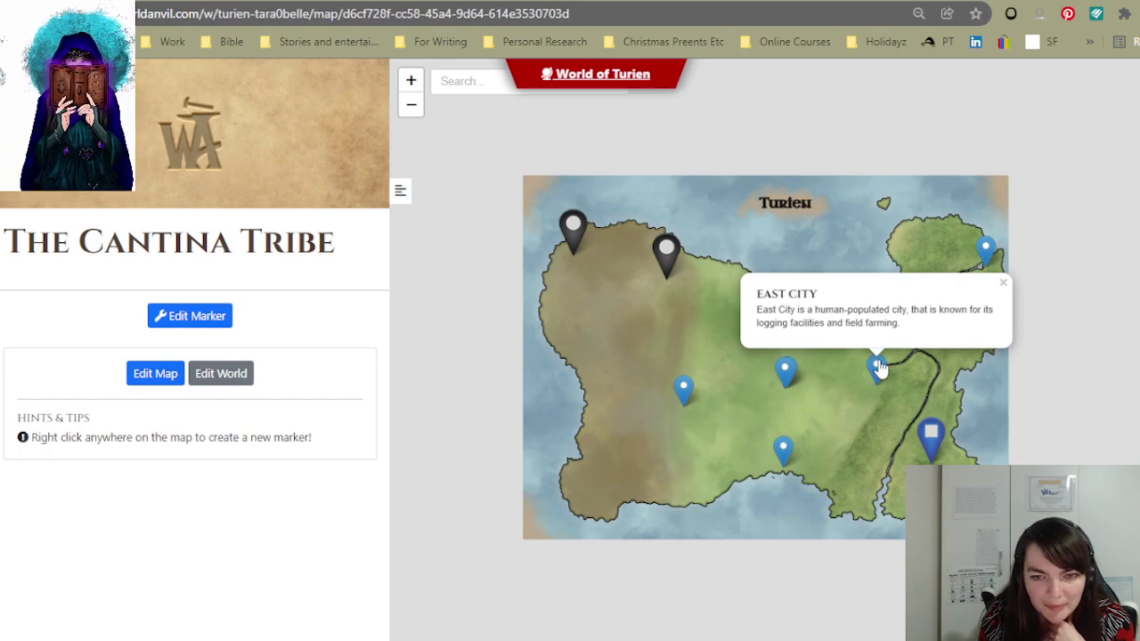
{"action": "left_click", "coordinate": [784, 459]}
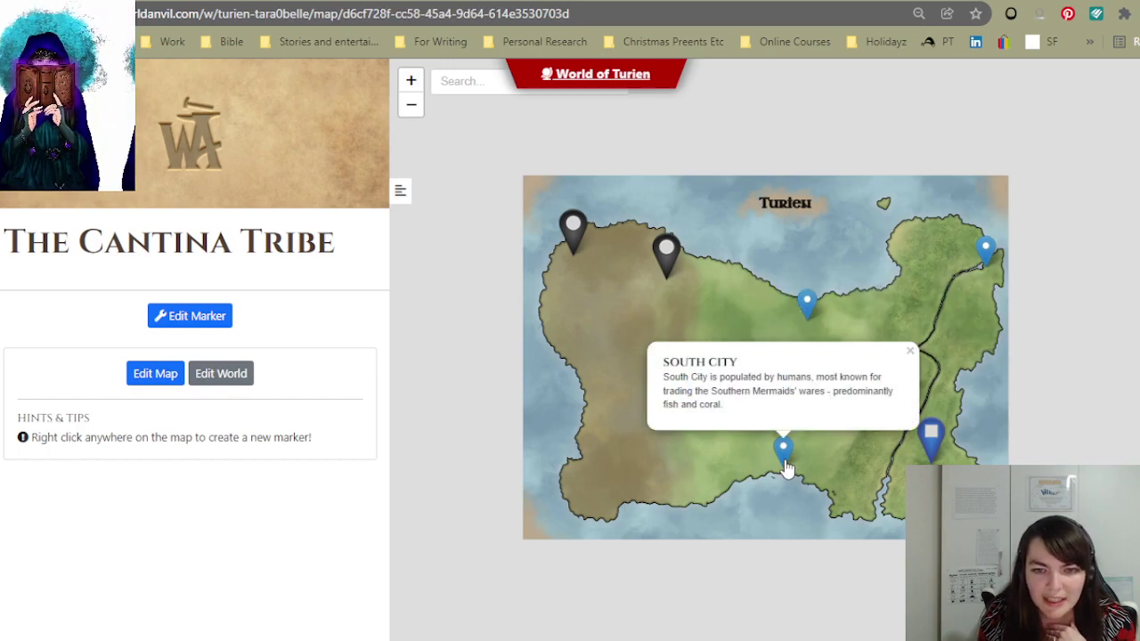
{"action": "scroll", "coordinate": [785, 470], "scroll_direction": "down", "scroll_amount": 1}
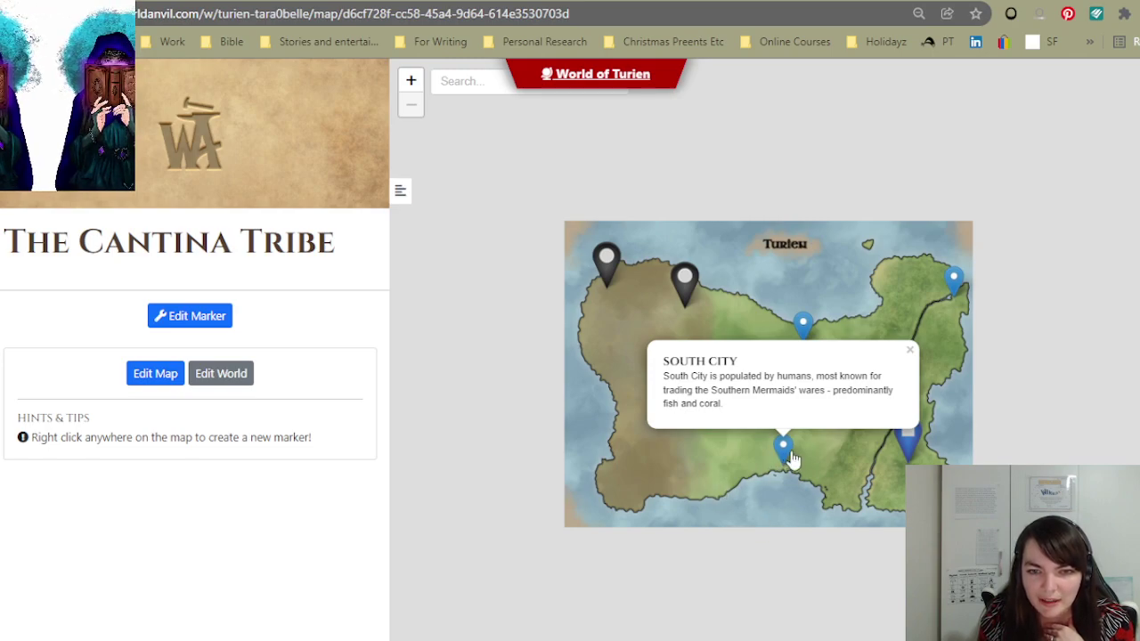
{"action": "scroll", "coordinate": [817, 445], "scroll_direction": "up", "scroll_amount": 1}
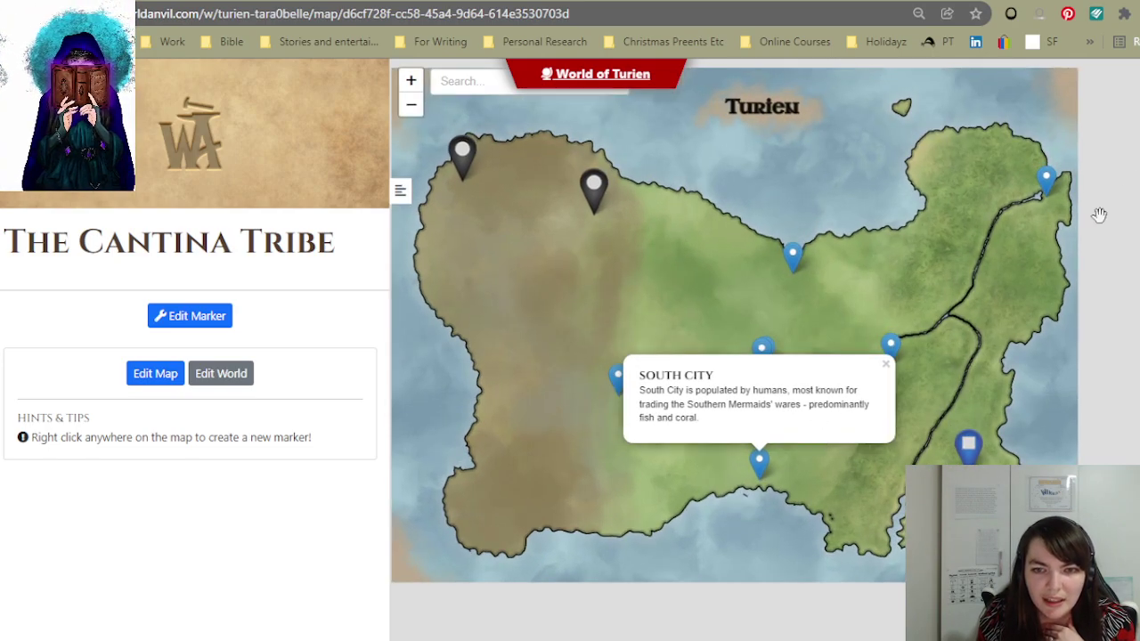
{"action": "left_click", "coordinate": [1051, 186]}
{"action": "left_click", "coordinate": [897, 117]}
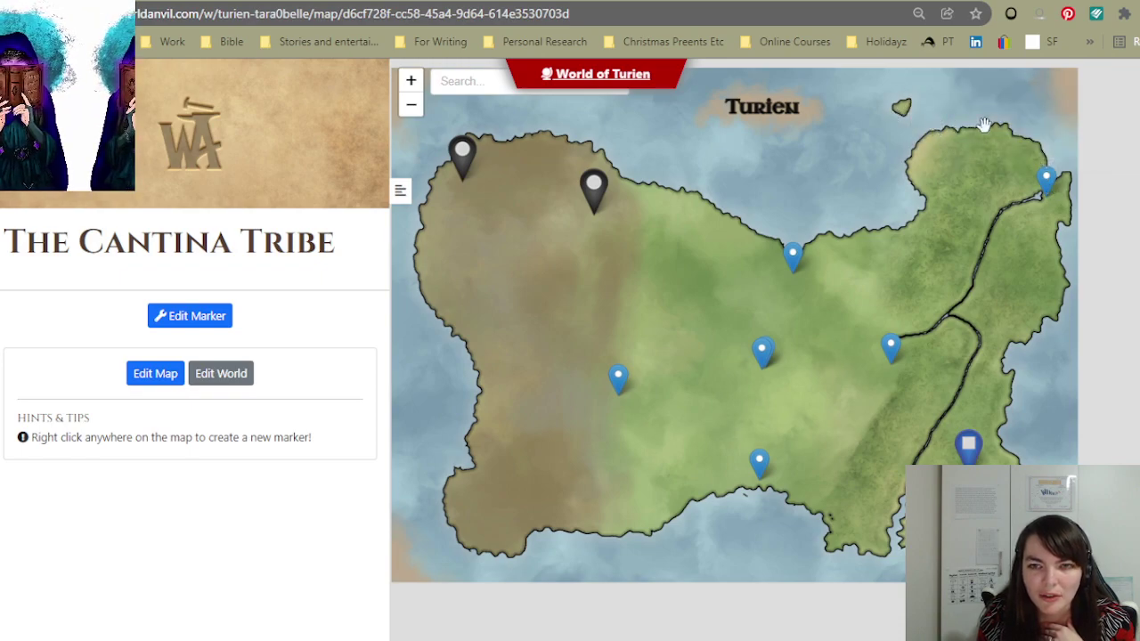
- Go over the West City, East City, The Density and Elven Kingdom markers on the map
{"action": "left_click", "coordinate": [623, 383]}
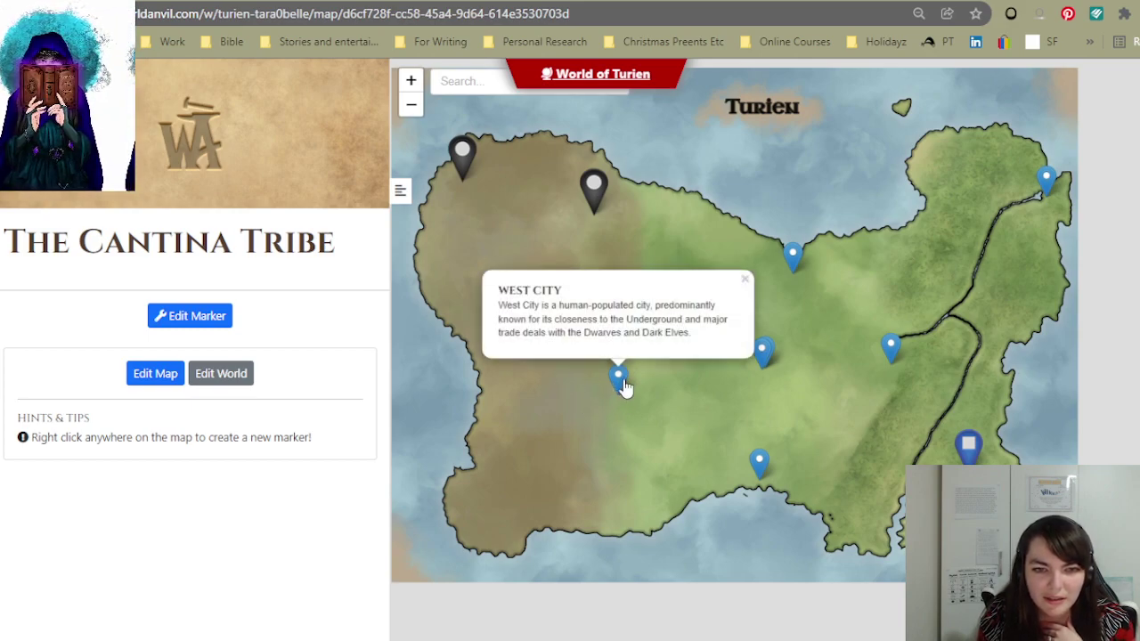
{"action": "left_click", "coordinate": [592, 392]}
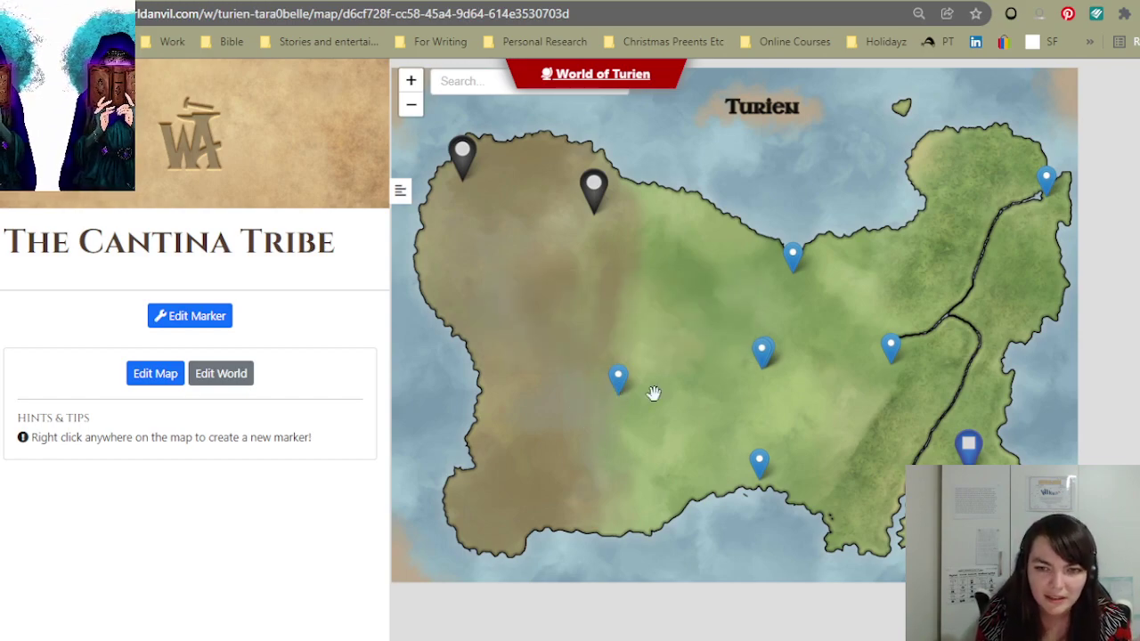
{"action": "left_click", "coordinate": [892, 350]}
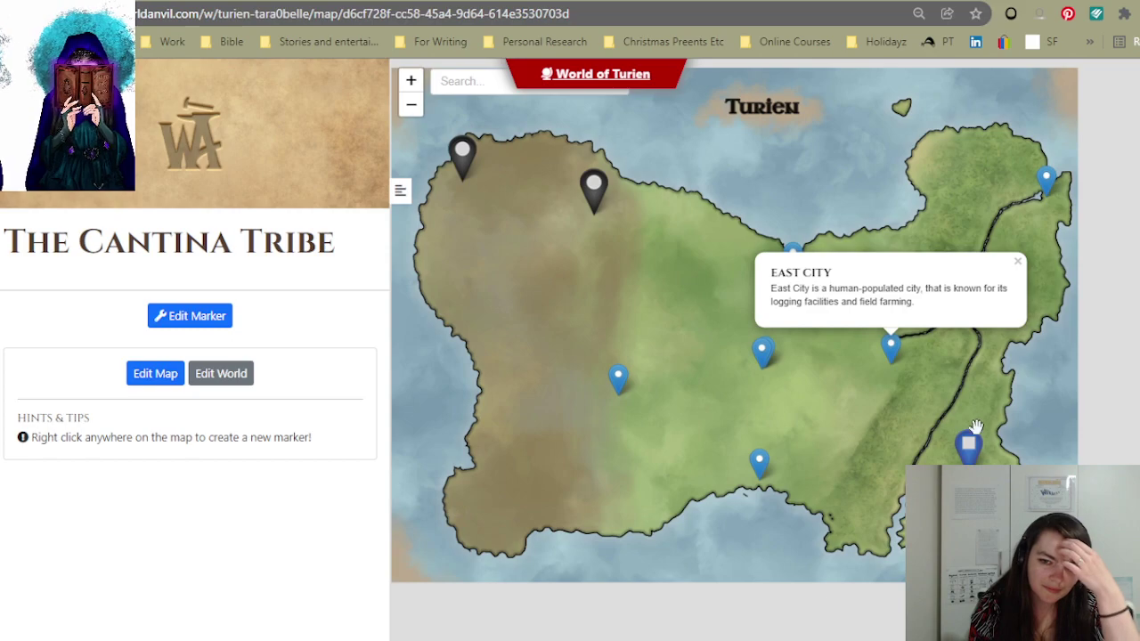
{"action": "left_click", "coordinate": [974, 453]}
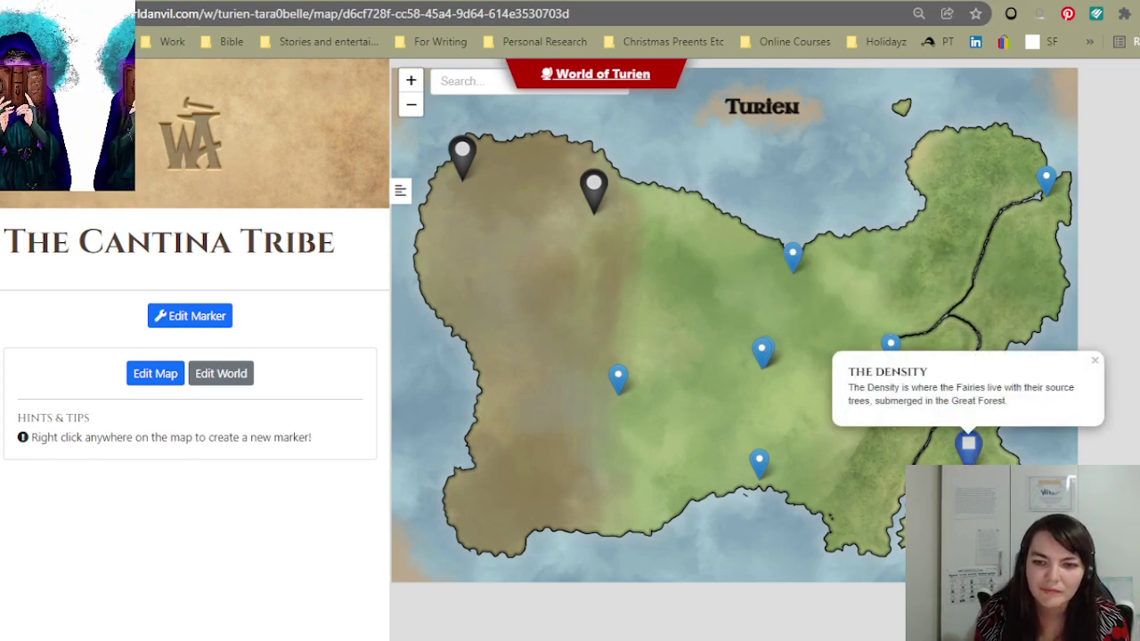
{"action": "left_click", "coordinate": [1047, 179]}
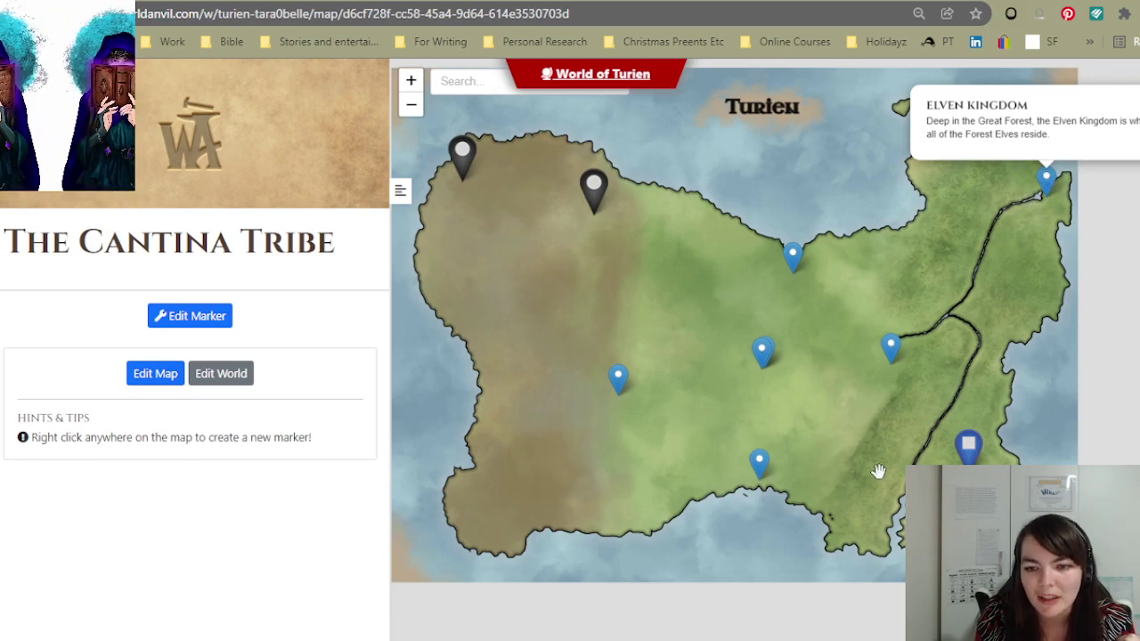
- Revisit the East, South, North and West City markers and the wasteland tribe markers, and close the marker details
{"action": "left_click", "coordinate": [890, 349]}
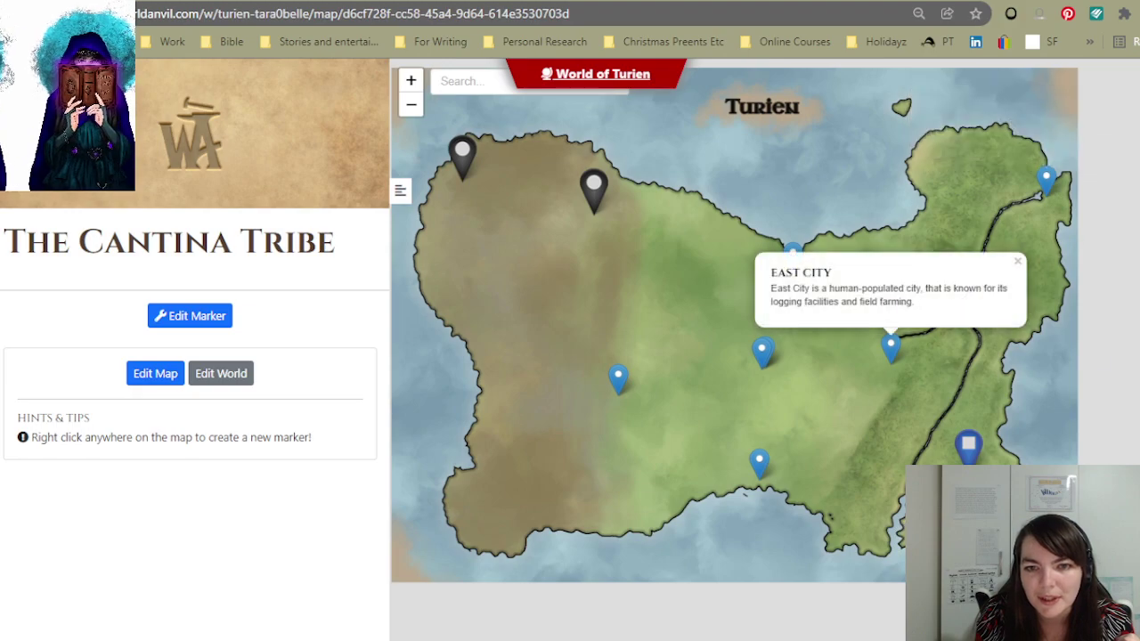
{"action": "left_click", "coordinate": [760, 476]}
{"action": "left_click", "coordinate": [791, 256]}
{"action": "left_click", "coordinate": [890, 349]}
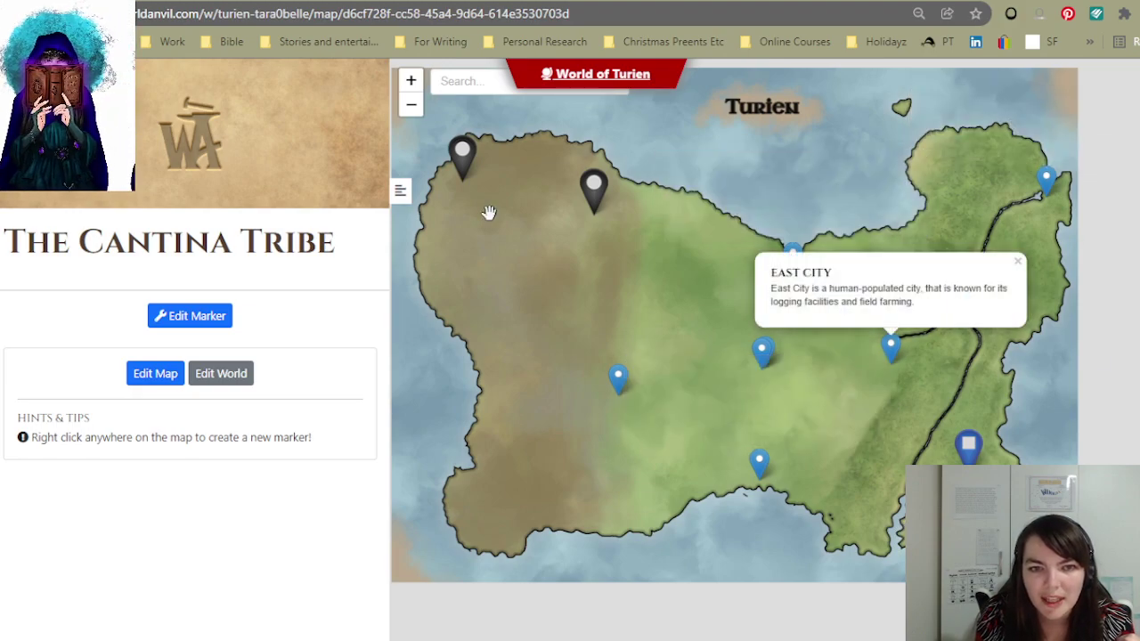
{"action": "left_click", "coordinate": [618, 378]}
{"action": "left_click", "coordinate": [462, 156]}
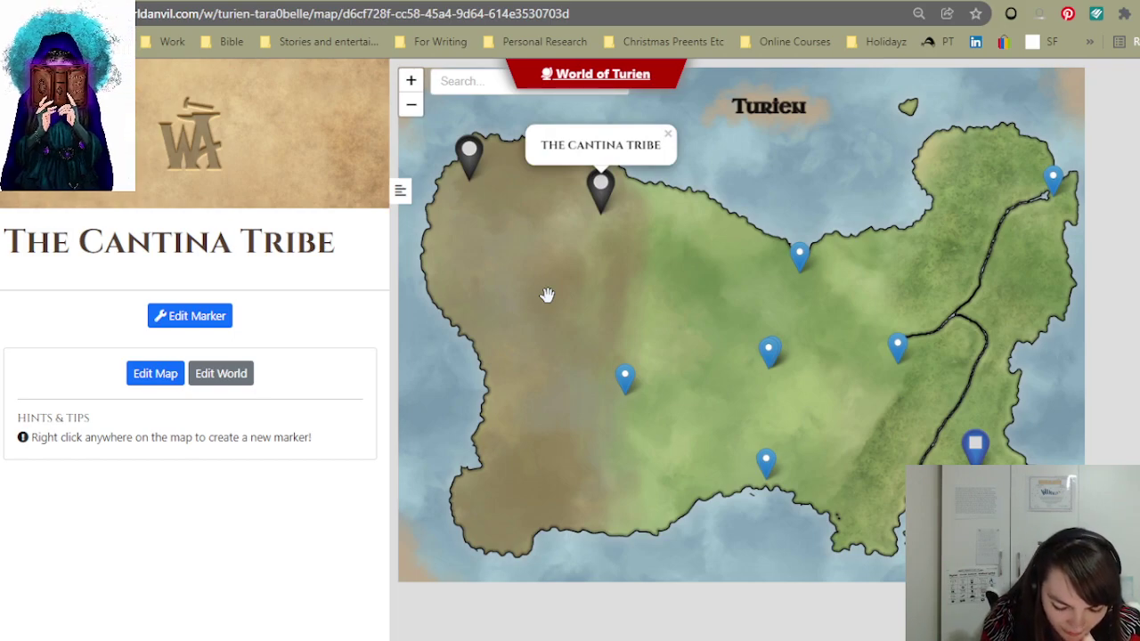
{"action": "scroll", "coordinate": [918, 263], "scroll_direction": "down", "scroll_amount": 1}
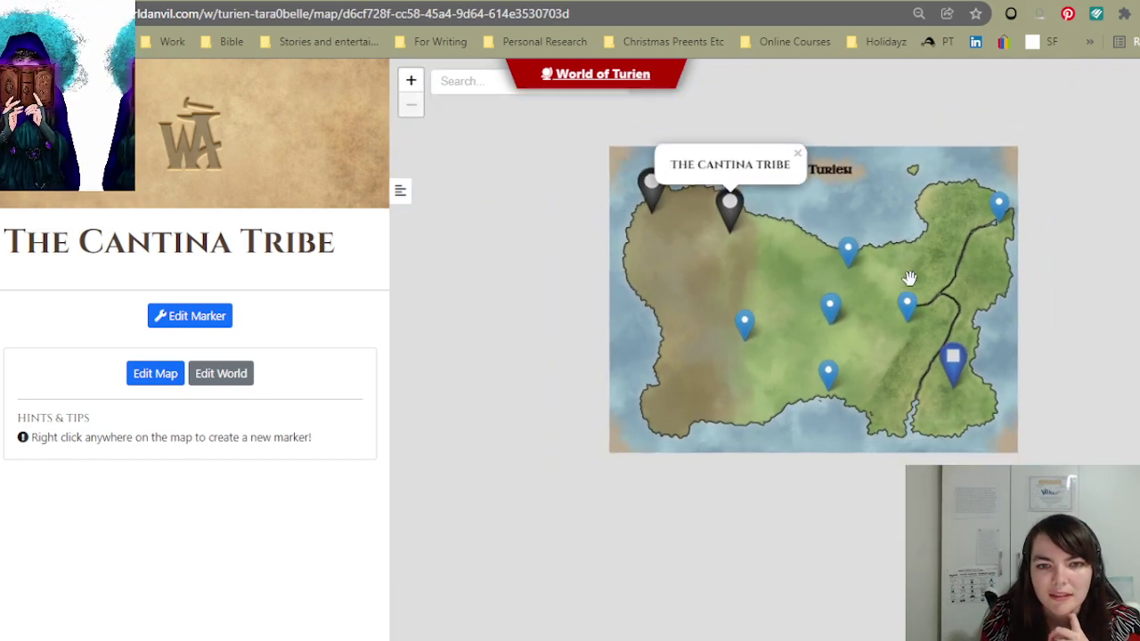
{"action": "scroll", "coordinate": [904, 278], "scroll_direction": "up", "scroll_amount": 1}
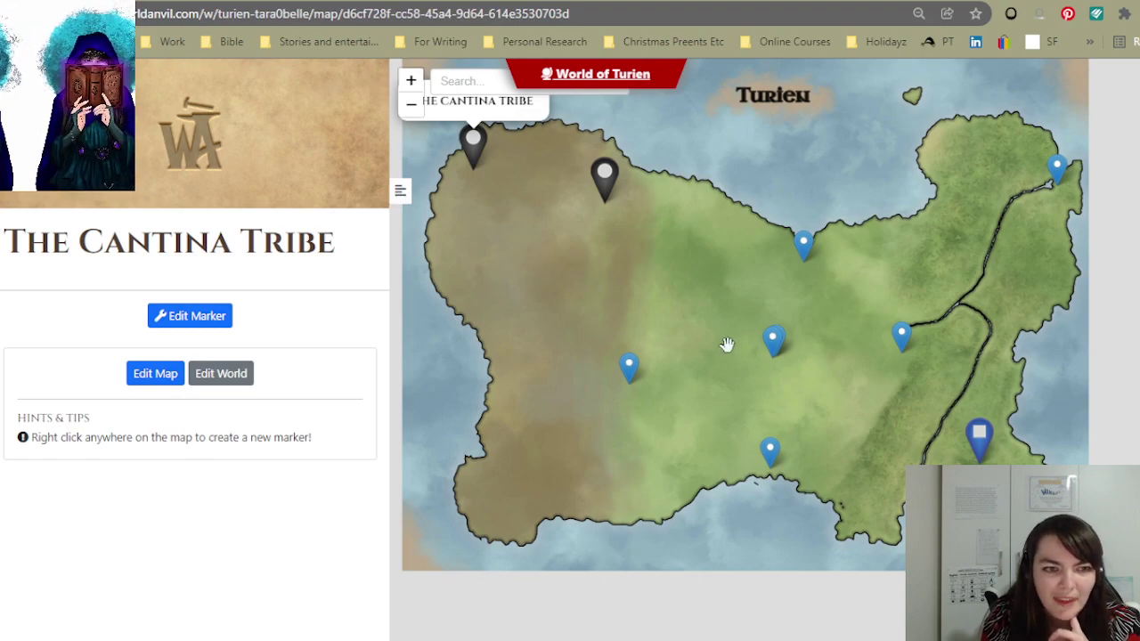
{"action": "left_click", "coordinate": [403, 191]}
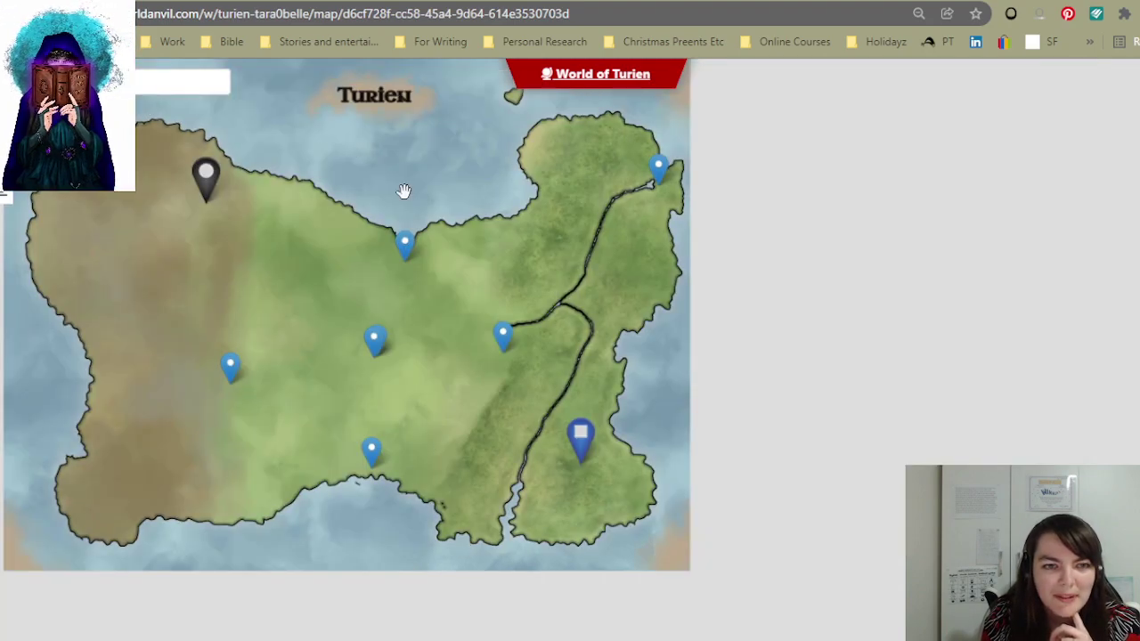
- Return to the Dragon-kin student's published article and review it from the physical description to the WorldEmber 2021 entry
{"action": "key", "text": "ctrl+Tab"}
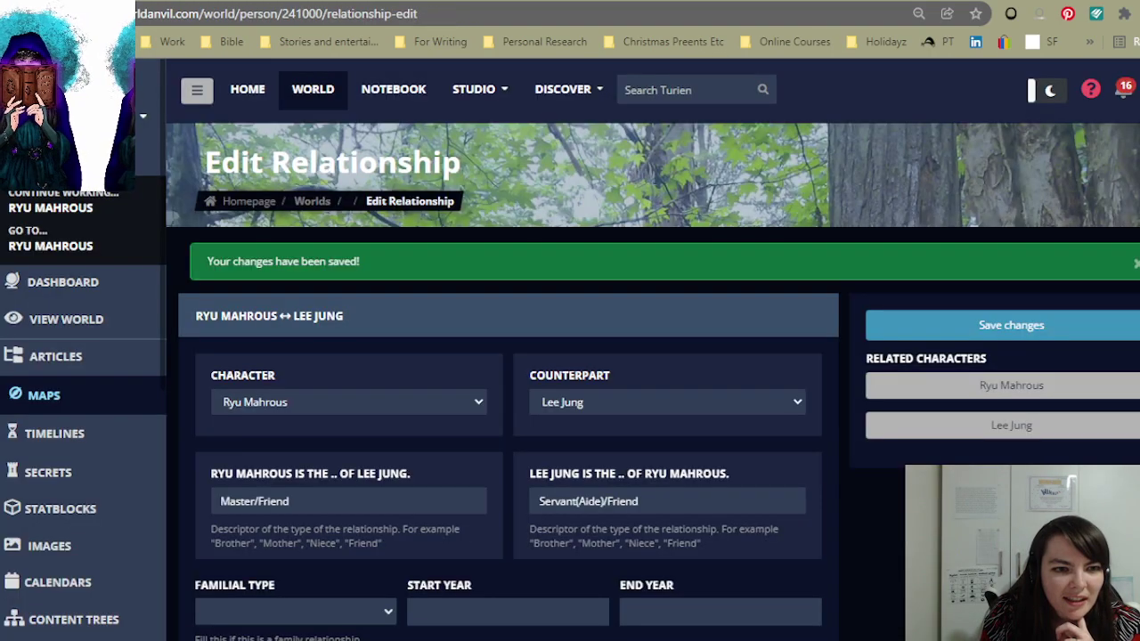
{"action": "left_click", "coordinate": [55, 252]}
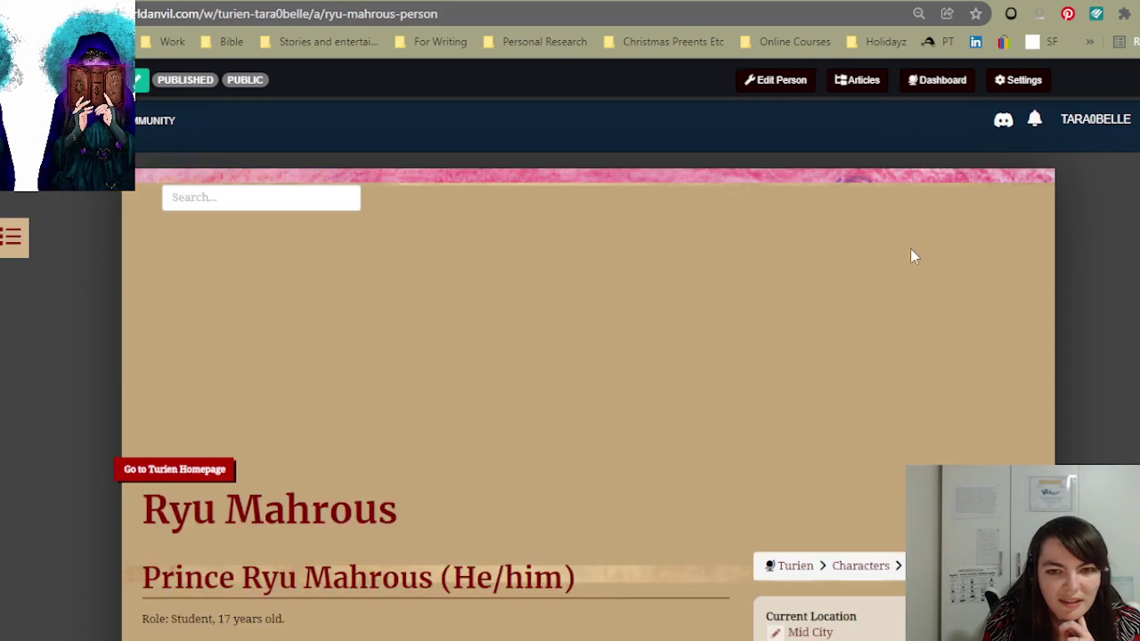
{"action": "scroll", "coordinate": [650, 375], "scroll_direction": "down", "scroll_amount": 15}
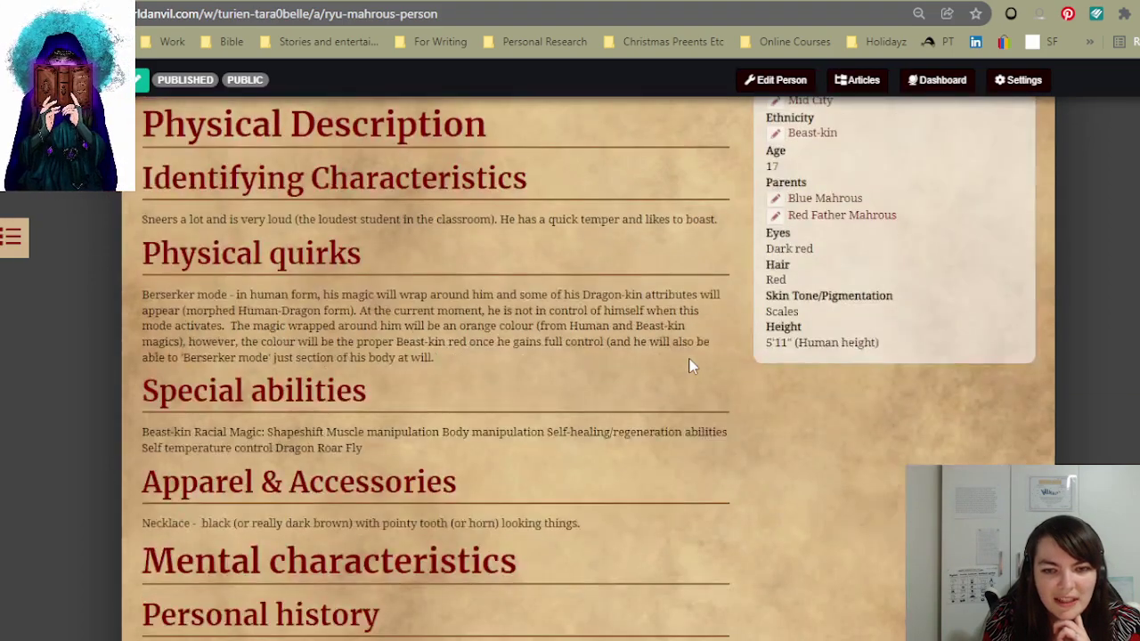
{"action": "scroll", "coordinate": [737, 435], "scroll_direction": "down", "scroll_amount": 3}
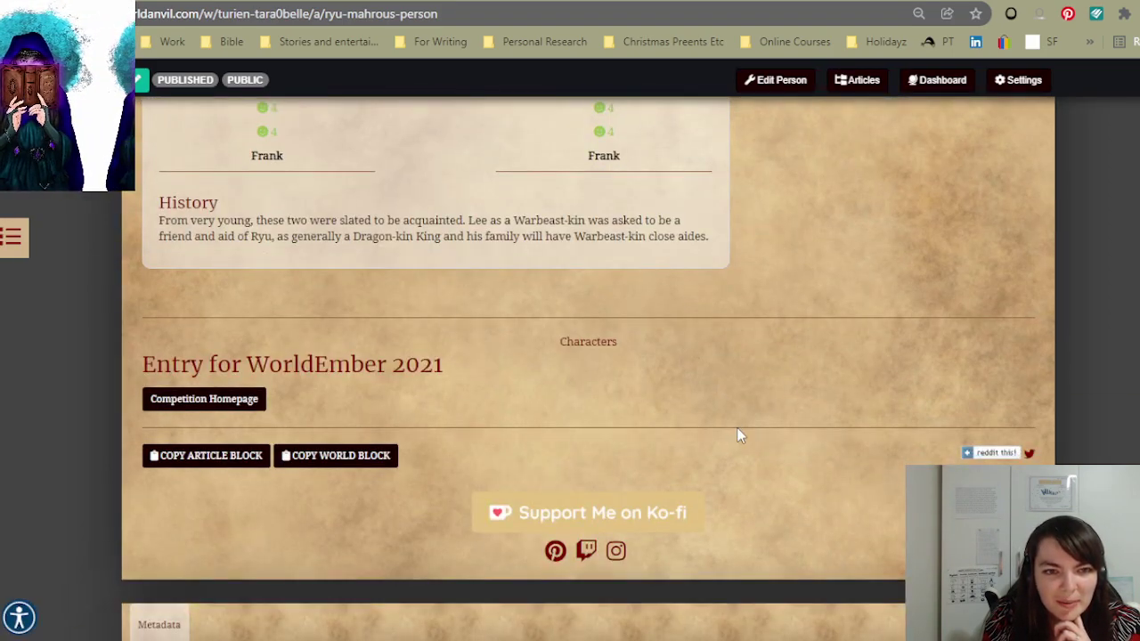
{"action": "scroll", "coordinate": [737, 426], "scroll_direction": "up", "scroll_amount": 7}
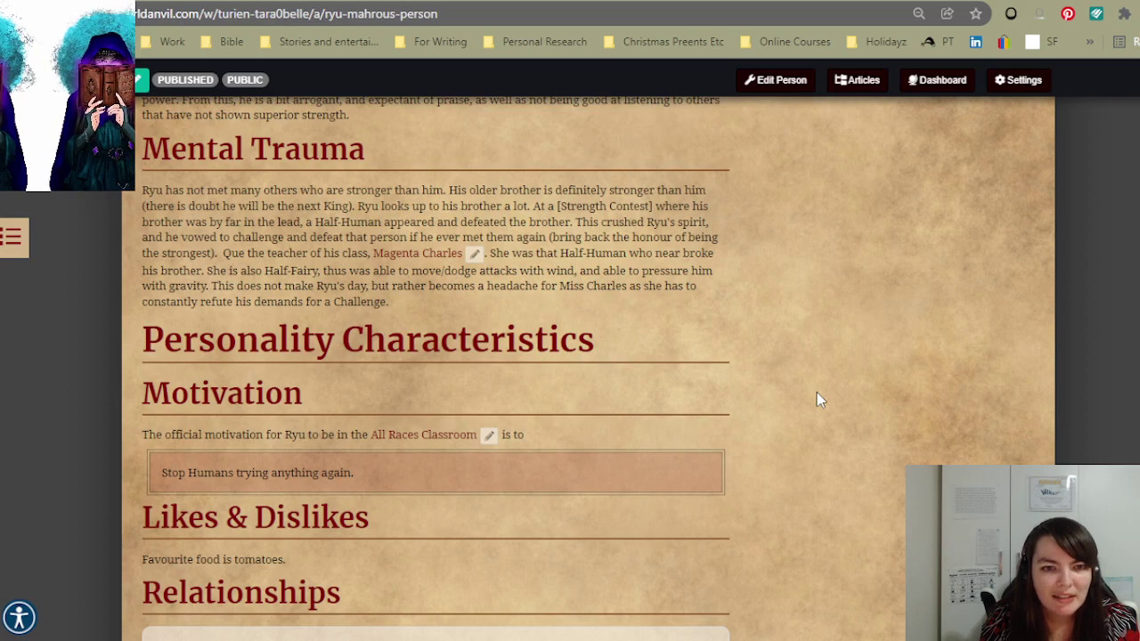
{"action": "scroll", "coordinate": [801, 407], "scroll_direction": "down", "scroll_amount": 3}
{"action": "scroll", "coordinate": [808, 448], "scroll_direction": "up", "scroll_amount": 8}
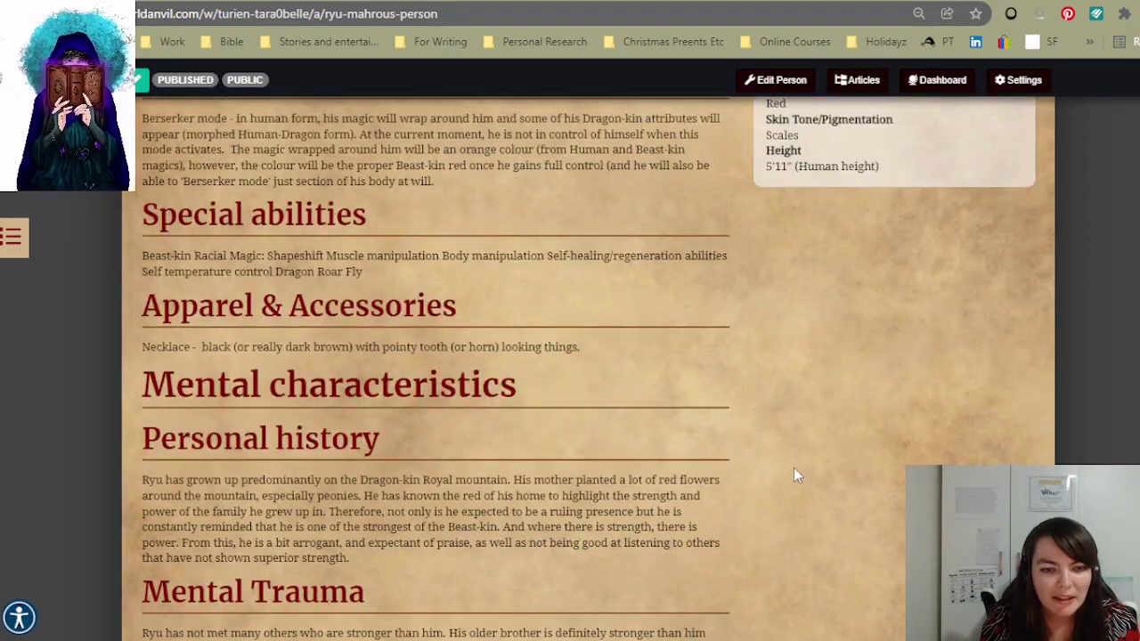
- Review the student's published article from its special abilities back up to the cover image and role
{"action": "scroll", "coordinate": [703, 436], "scroll_direction": "up", "scroll_amount": 2}
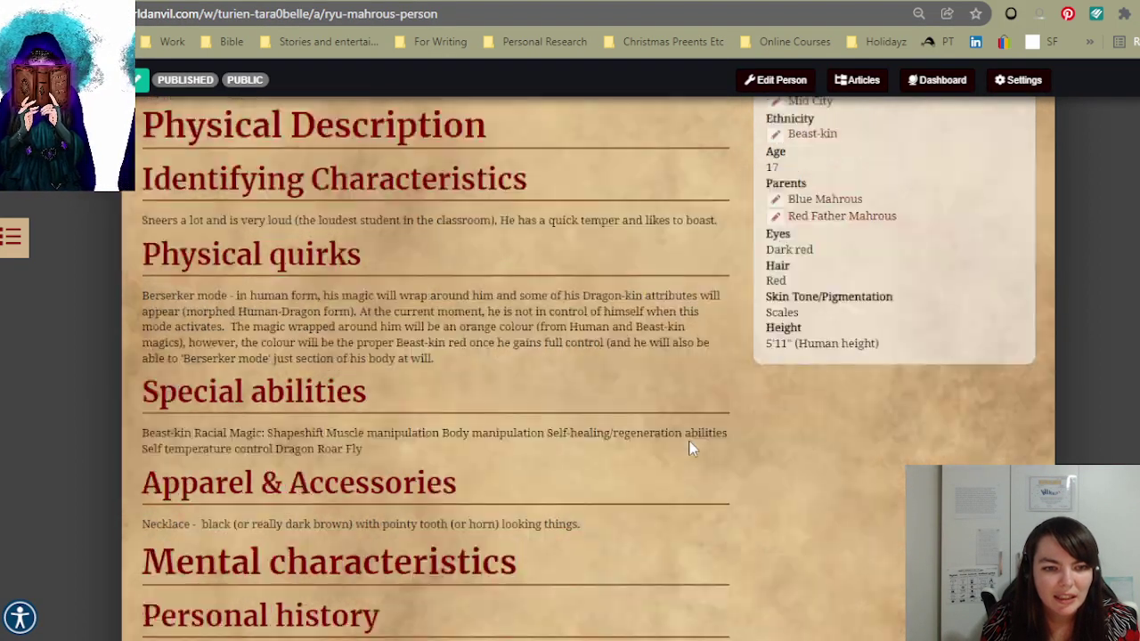
{"action": "scroll", "coordinate": [693, 447], "scroll_direction": "up", "scroll_amount": 8}
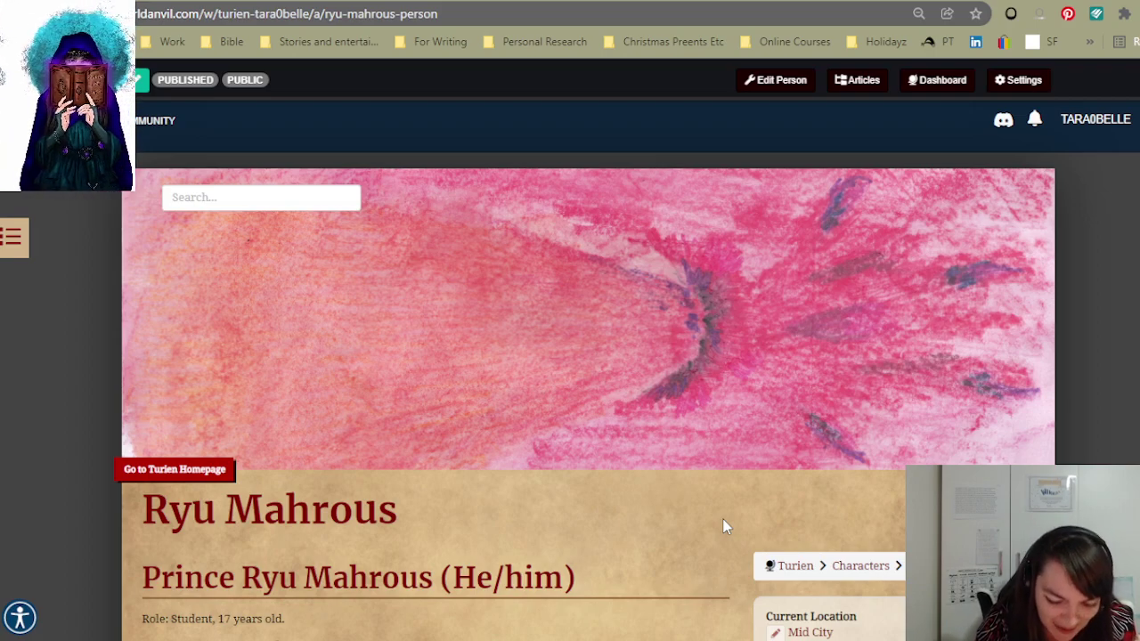
{"action": "scroll", "coordinate": [721, 517], "scroll_direction": "down", "scroll_amount": 3}
{"action": "scroll", "coordinate": [717, 506], "scroll_direction": "up", "scroll_amount": 3}
- Open the student's article for editing and look through its basic and linear navigation, preferences and basic design settings
{"action": "left_click", "coordinate": [801, 81]}
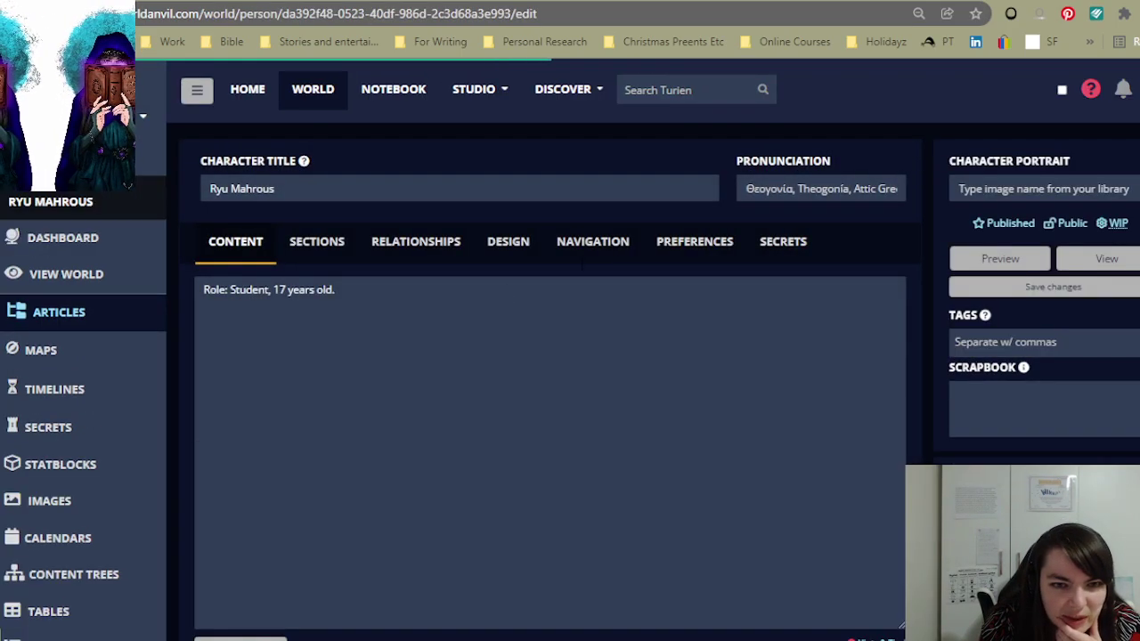
{"action": "left_click", "coordinate": [605, 248]}
{"action": "scroll", "coordinate": [534, 436], "scroll_direction": "down", "scroll_amount": 1}
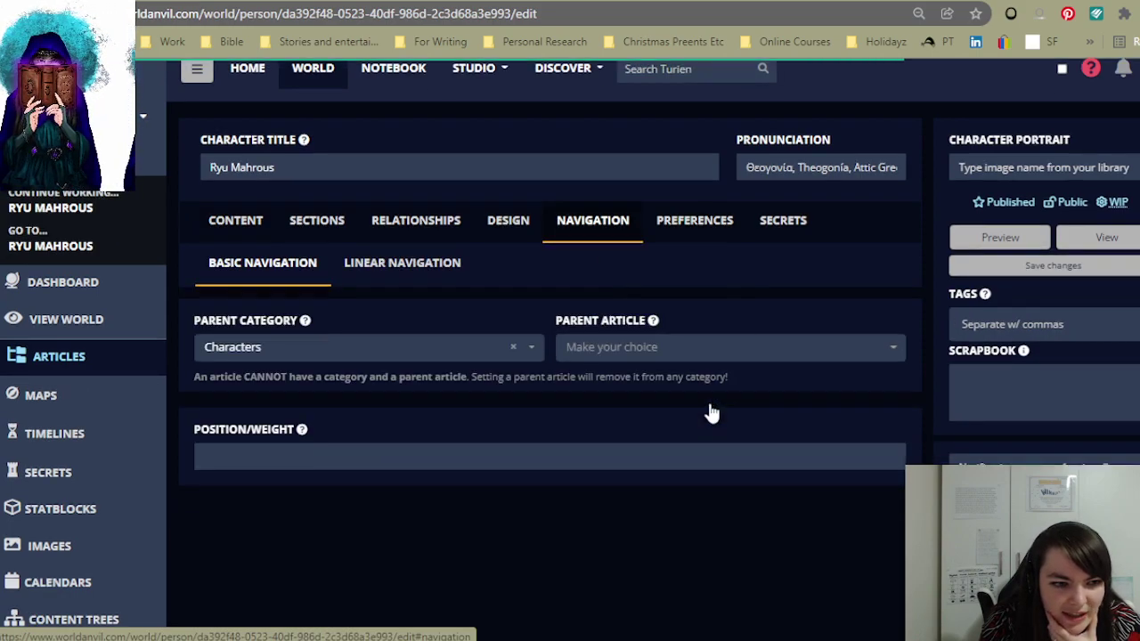
{"action": "scroll", "coordinate": [267, 520], "scroll_direction": "down", "scroll_amount": 2}
{"action": "scroll", "coordinate": [644, 461], "scroll_direction": "up", "scroll_amount": 3}
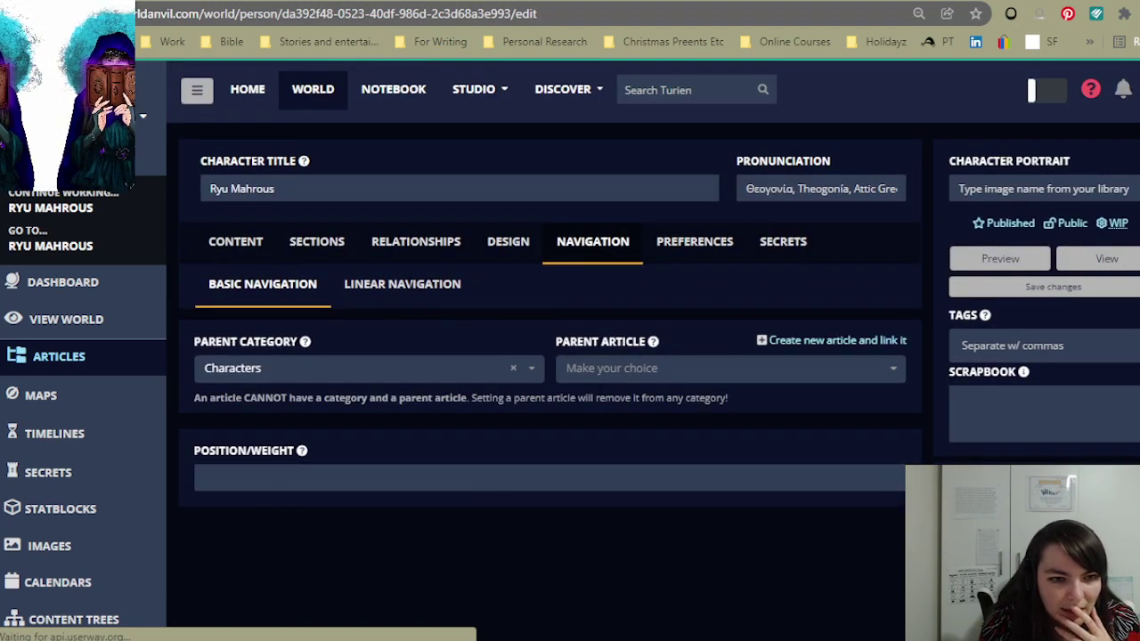
{"action": "left_click", "coordinate": [402, 296]}
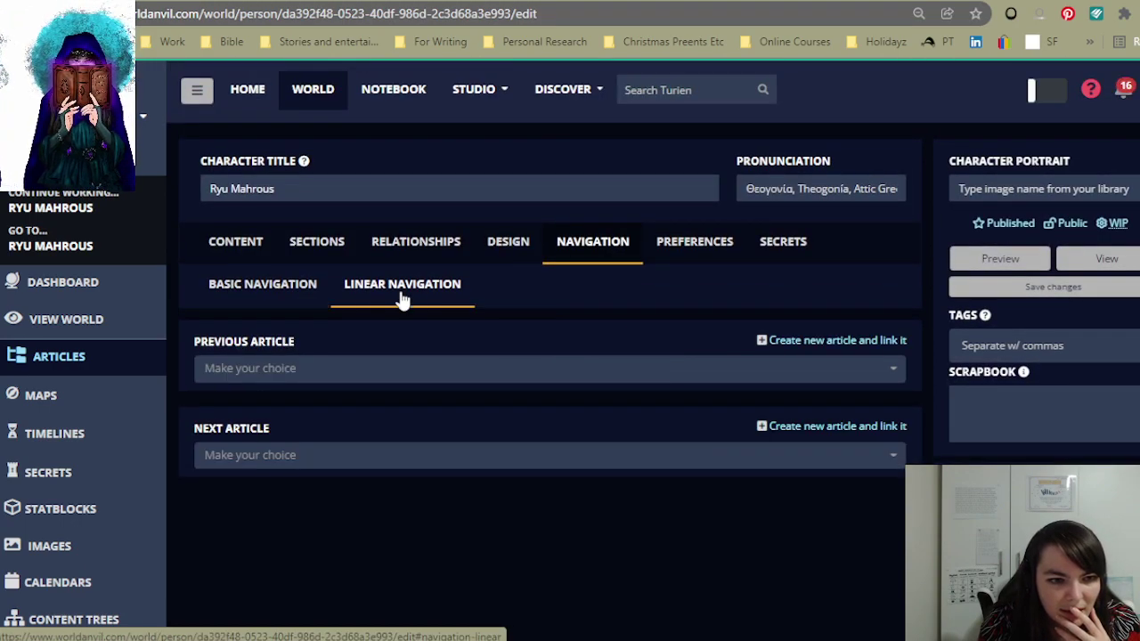
{"action": "left_click", "coordinate": [705, 249]}
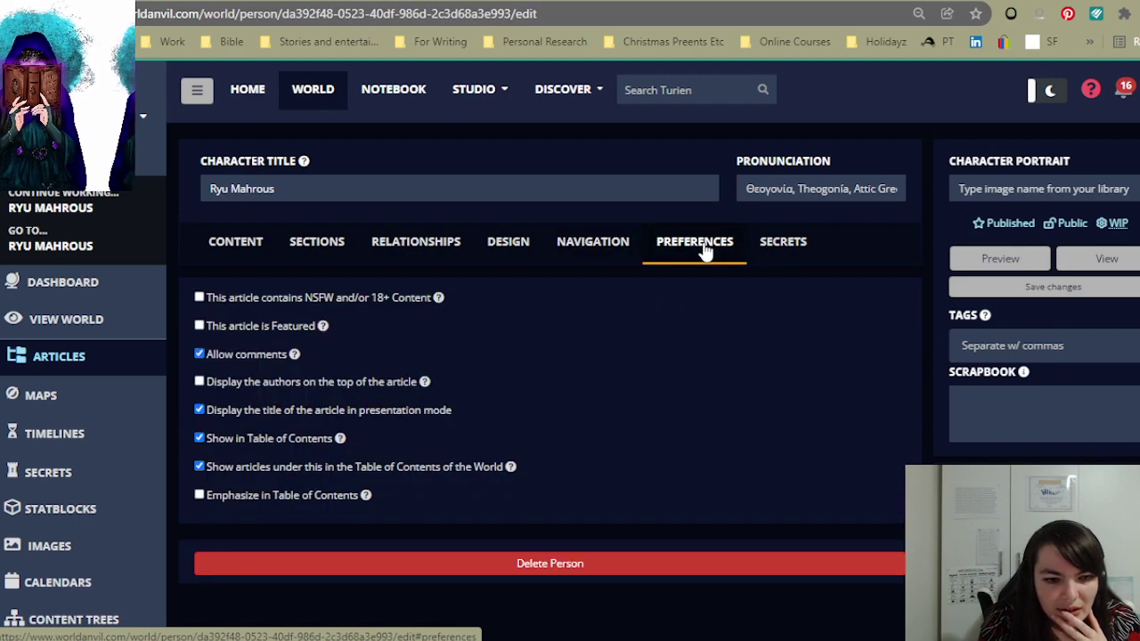
{"action": "left_click", "coordinate": [505, 247]}
{"action": "scroll", "coordinate": [628, 334], "scroll_direction": "down", "scroll_amount": 3}
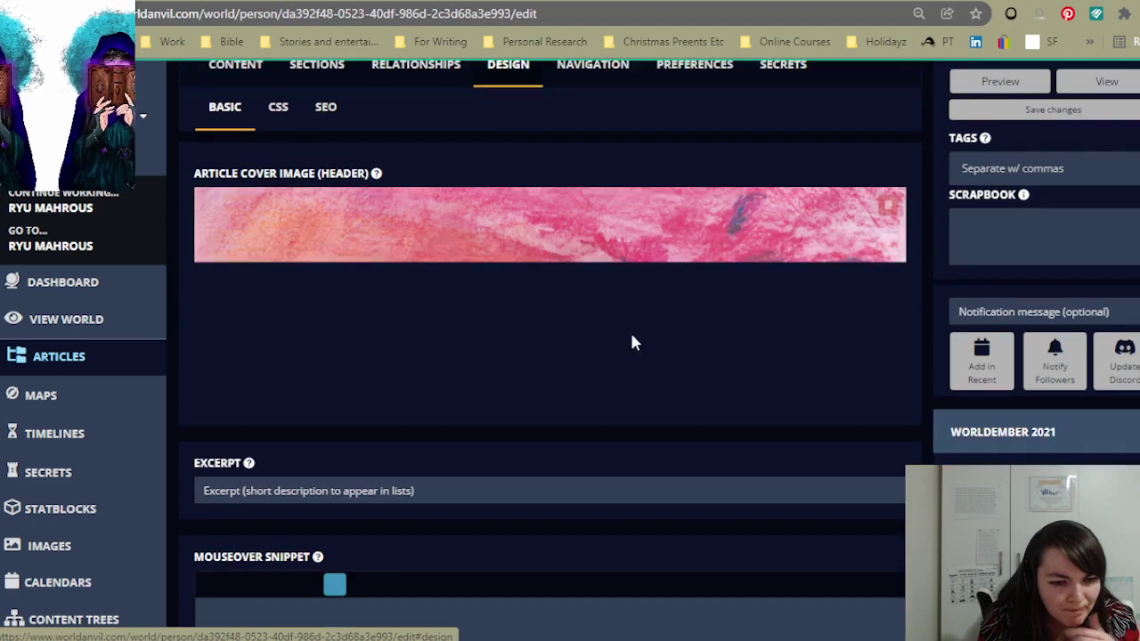
{"action": "scroll", "coordinate": [632, 343], "scroll_direction": "down", "scroll_amount": 4}
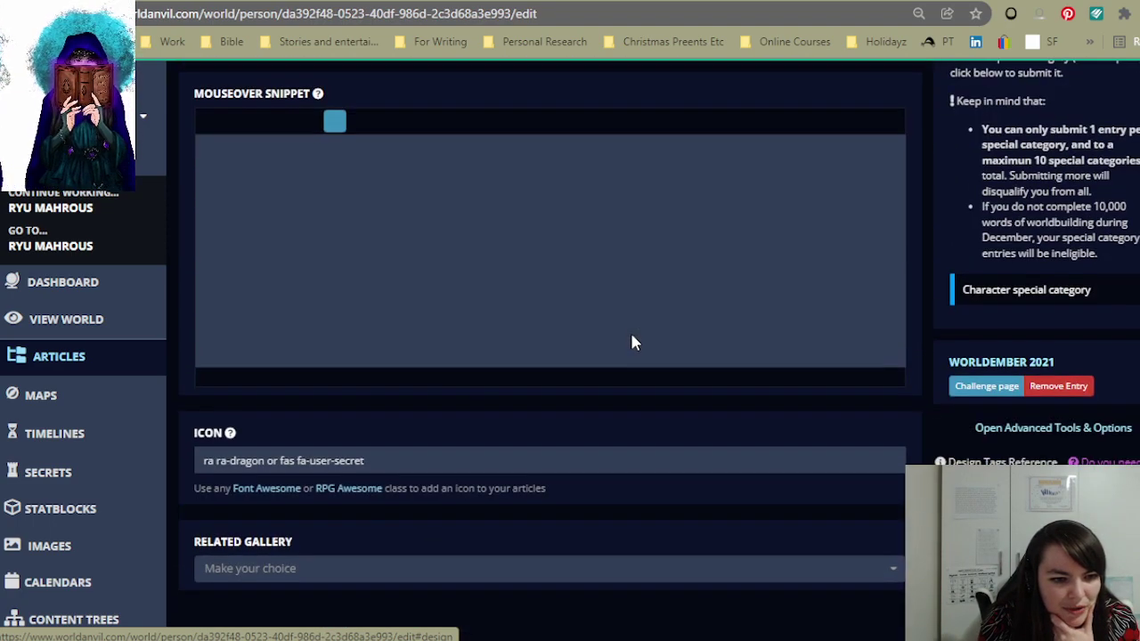
{"action": "scroll", "coordinate": [644, 538], "scroll_direction": "up", "scroll_amount": 7}
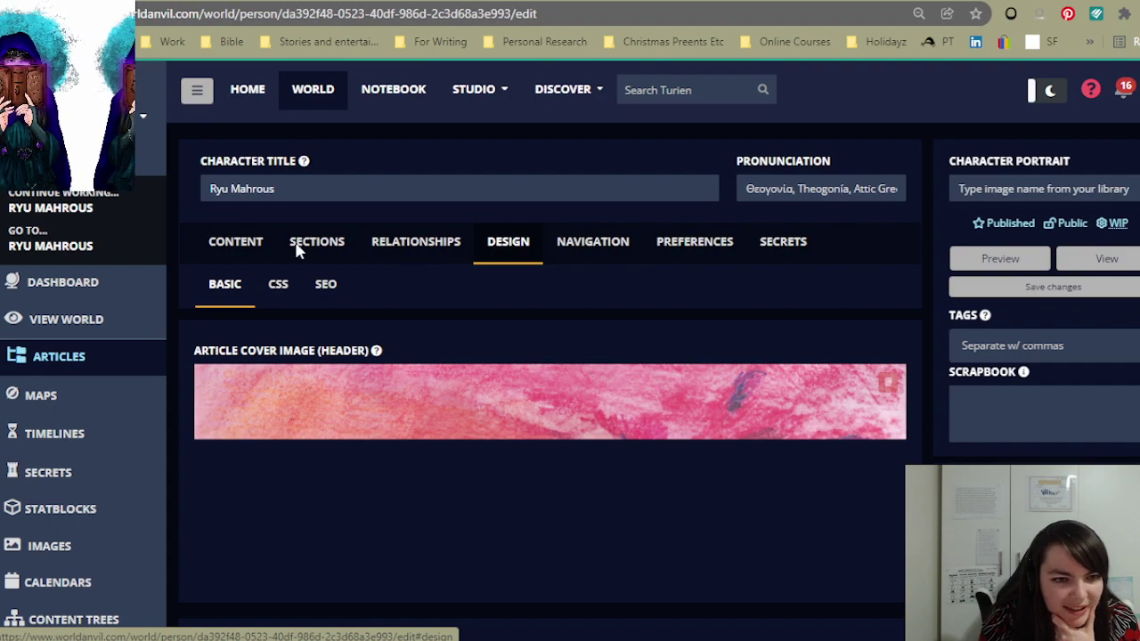
- Associate the manuscript Adventures of a Magical Teacher with the article in its sidebar sections and save the changes
{"action": "left_click", "coordinate": [306, 244]}
{"action": "scroll", "coordinate": [606, 389], "scroll_direction": "down", "scroll_amount": 5}
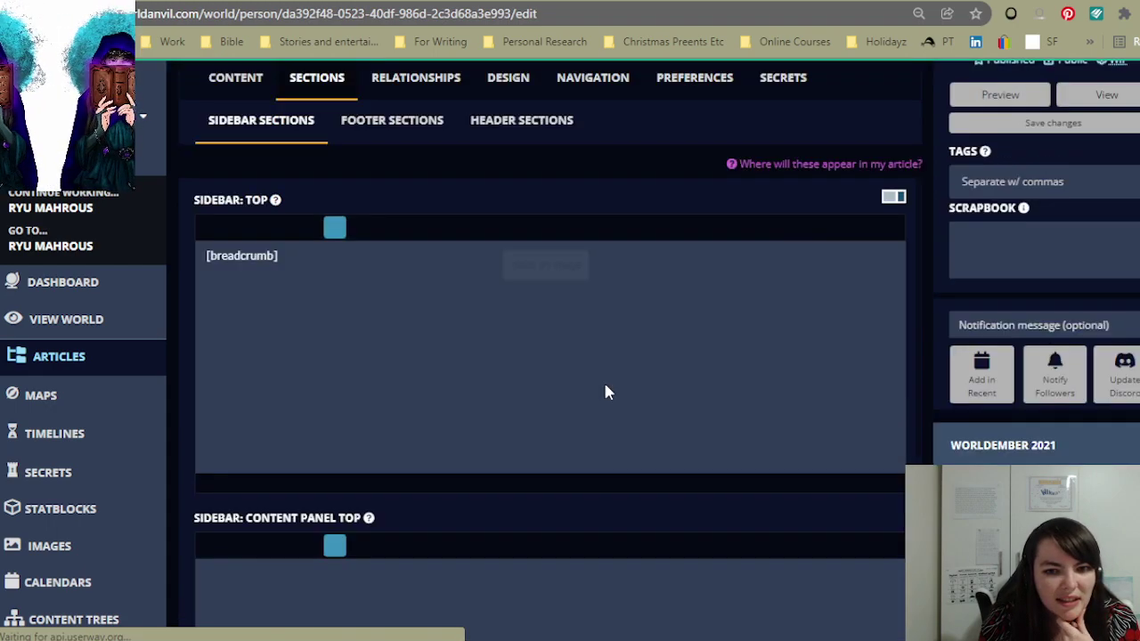
{"action": "scroll", "coordinate": [608, 391], "scroll_direction": "down", "scroll_amount": 3}
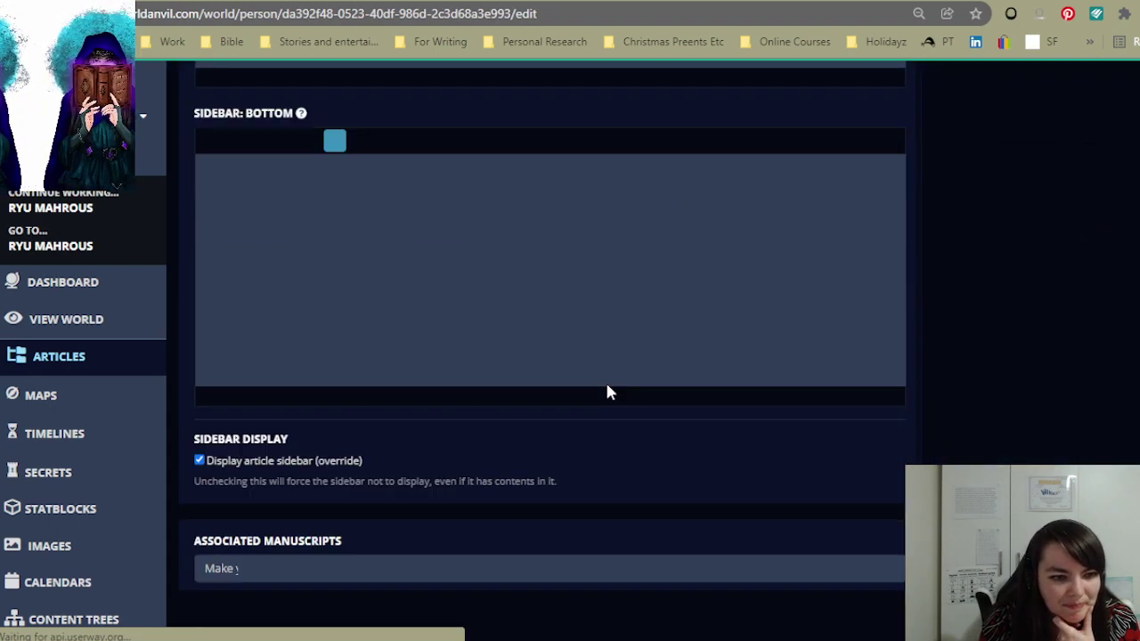
{"action": "left_click", "coordinate": [234, 569]}
{"action": "left_click", "coordinate": [293, 595]}
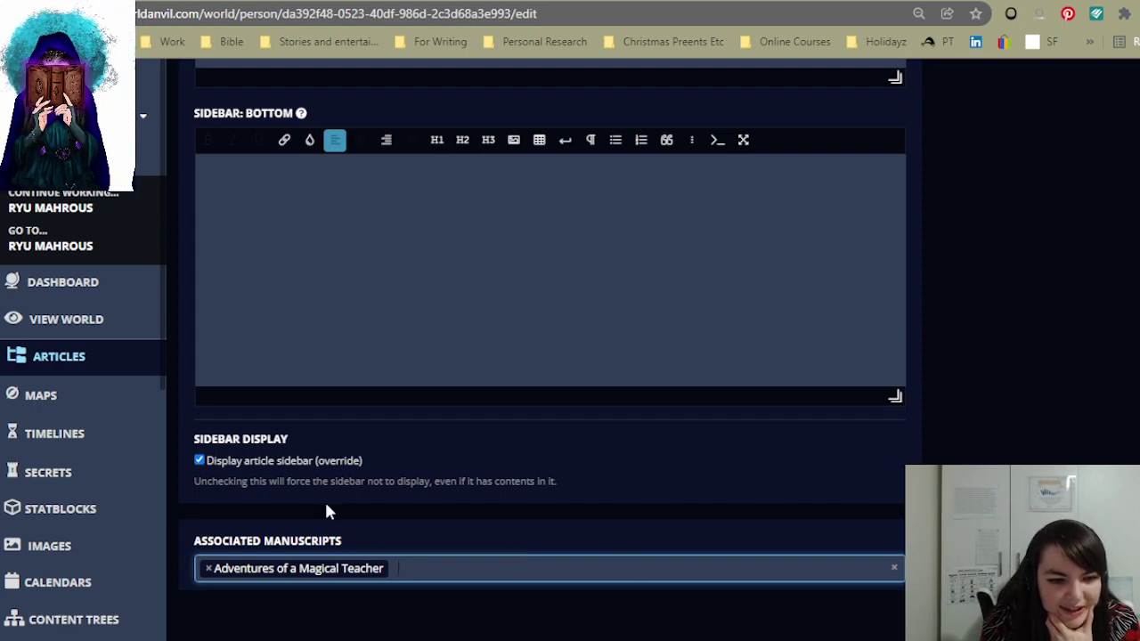
{"action": "scroll", "coordinate": [615, 481], "scroll_direction": "up", "scroll_amount": 6}
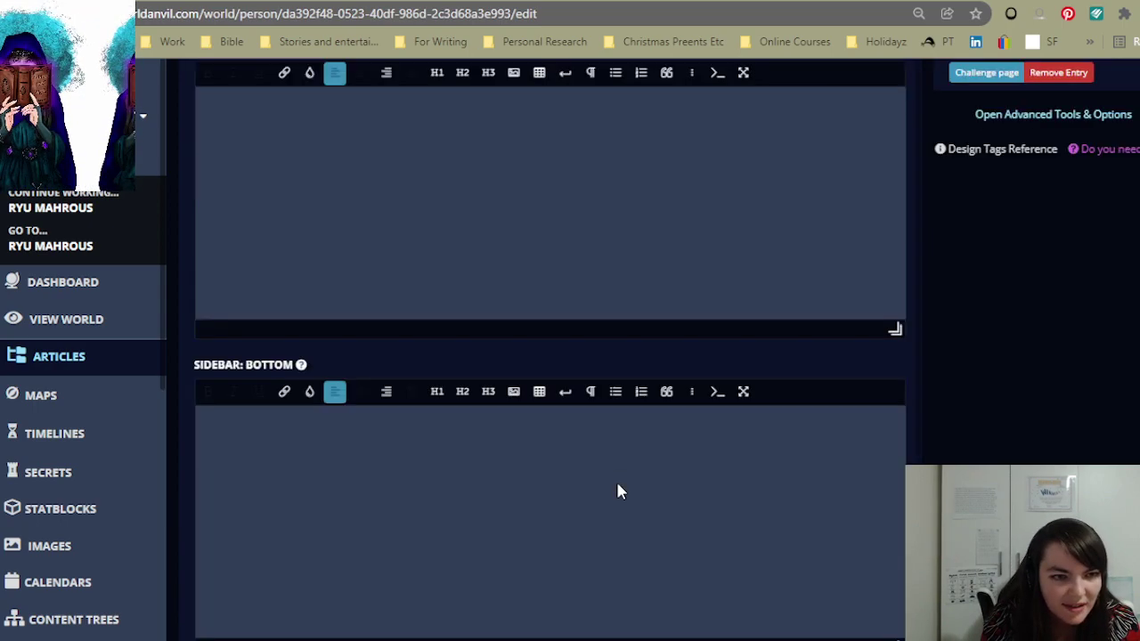
{"action": "scroll", "coordinate": [616, 485], "scroll_direction": "up", "scroll_amount": 3}
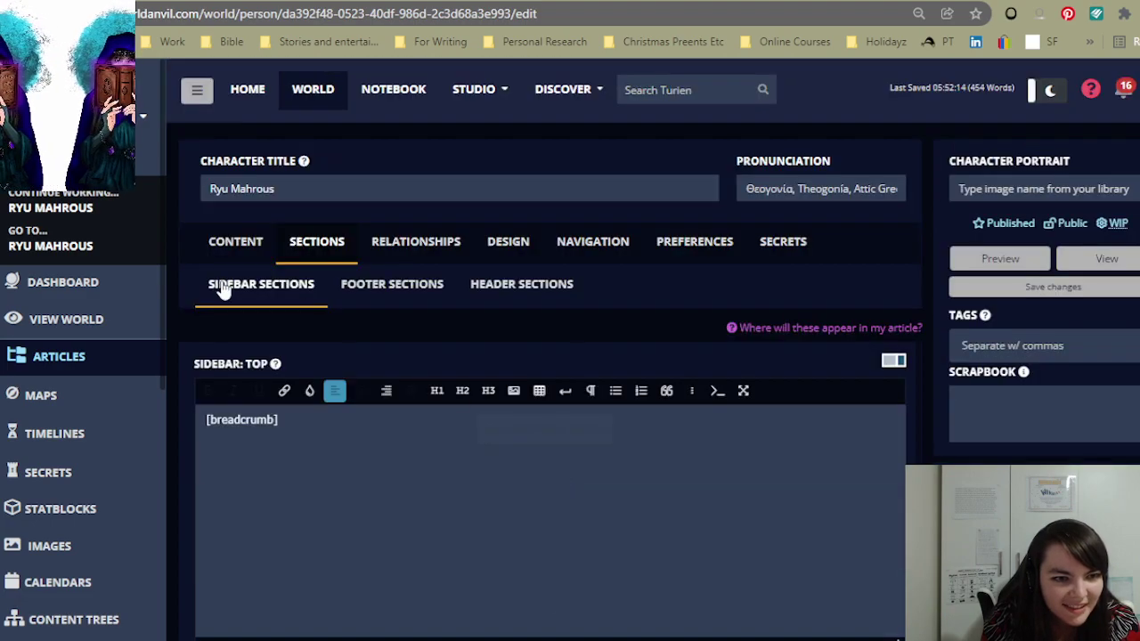
{"action": "scroll", "coordinate": [474, 337], "scroll_direction": "down", "scroll_amount": 10}
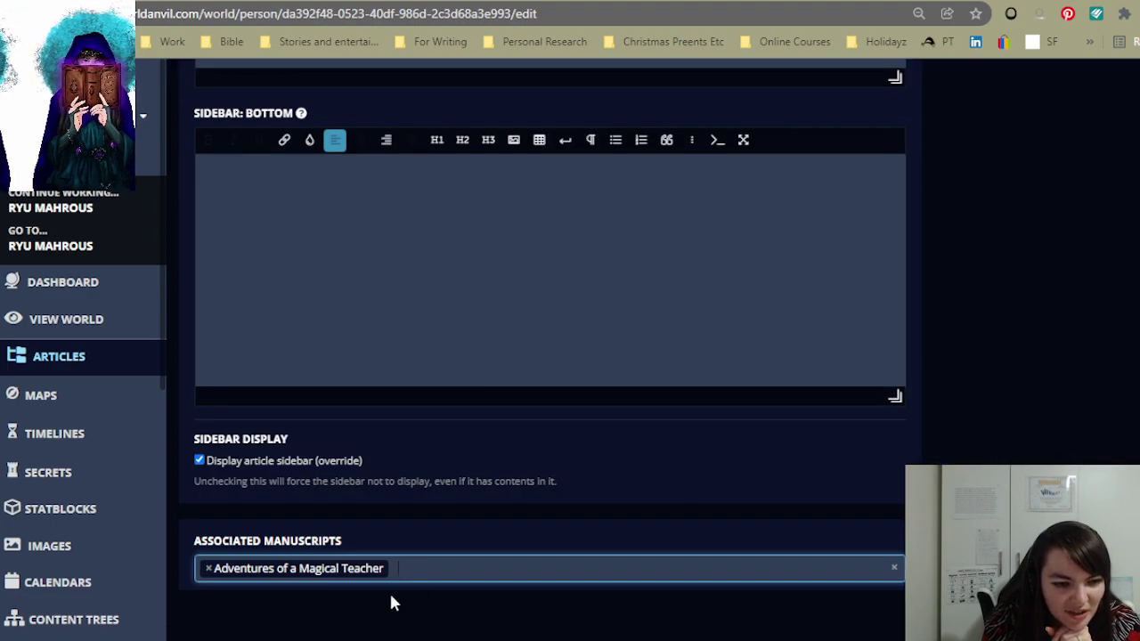
{"action": "scroll", "coordinate": [623, 481], "scroll_direction": "up", "scroll_amount": 10}
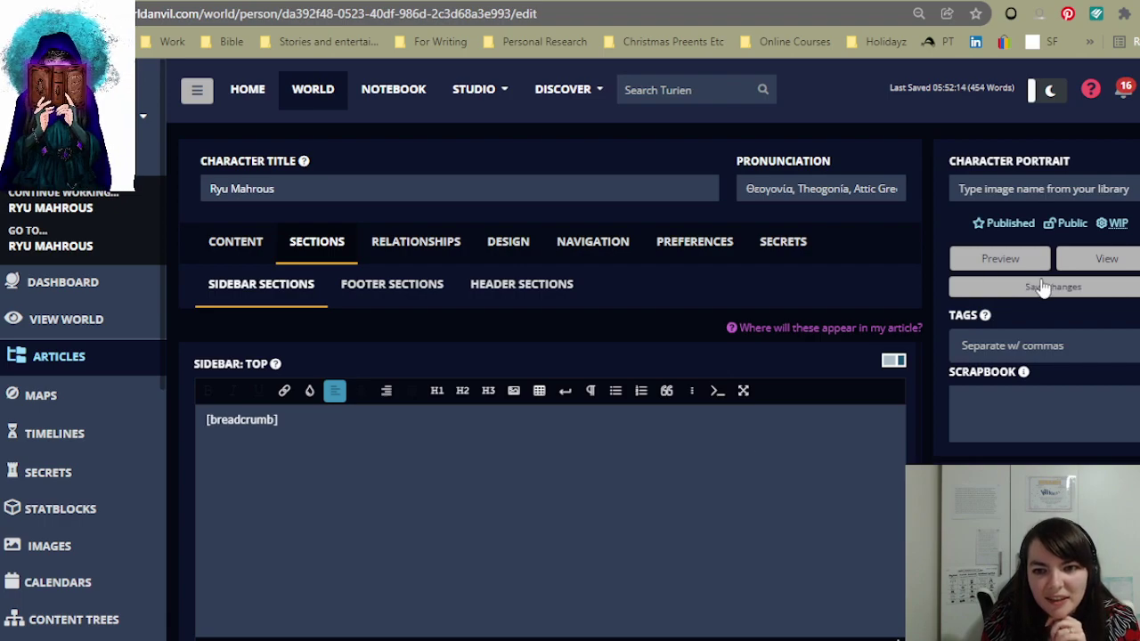
{"action": "left_click", "coordinate": [1048, 287]}
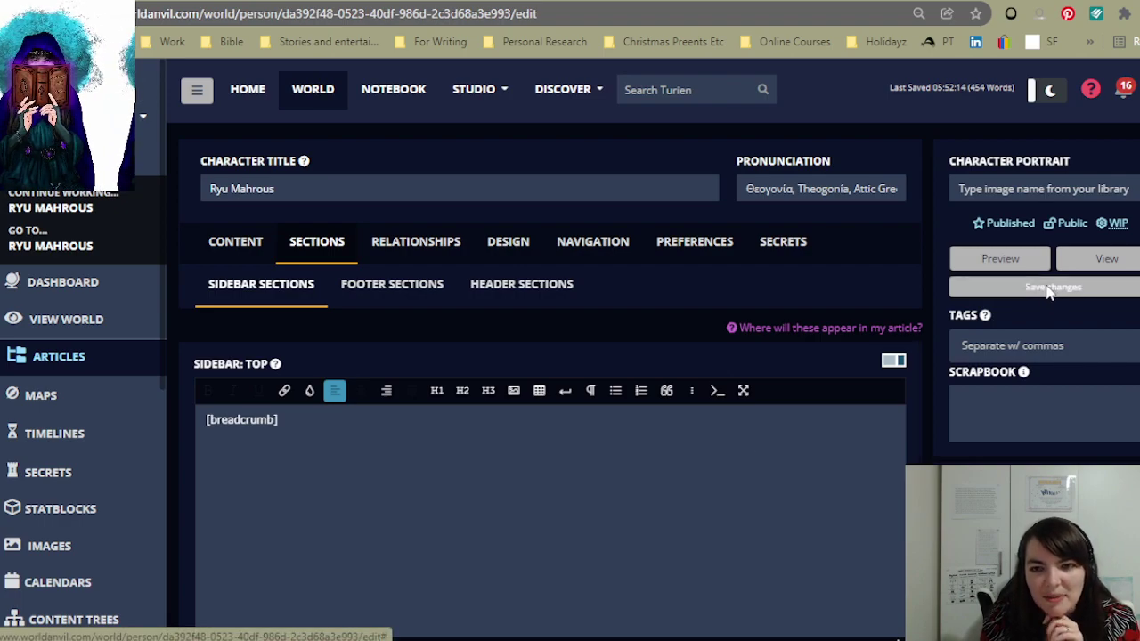
- Preview the article and follow its Adventures of a Magical Teacher link to look over the manuscript's synopsis and table of contents
{"action": "left_click", "coordinate": [974, 263]}
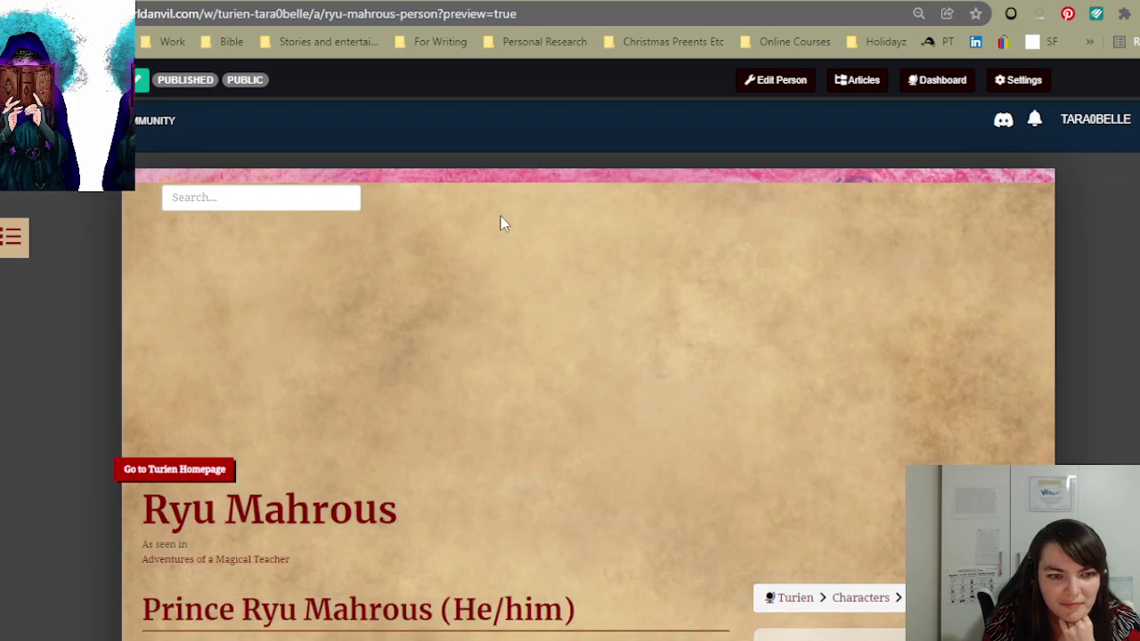
{"action": "scroll", "coordinate": [716, 374], "scroll_direction": "down", "scroll_amount": 2}
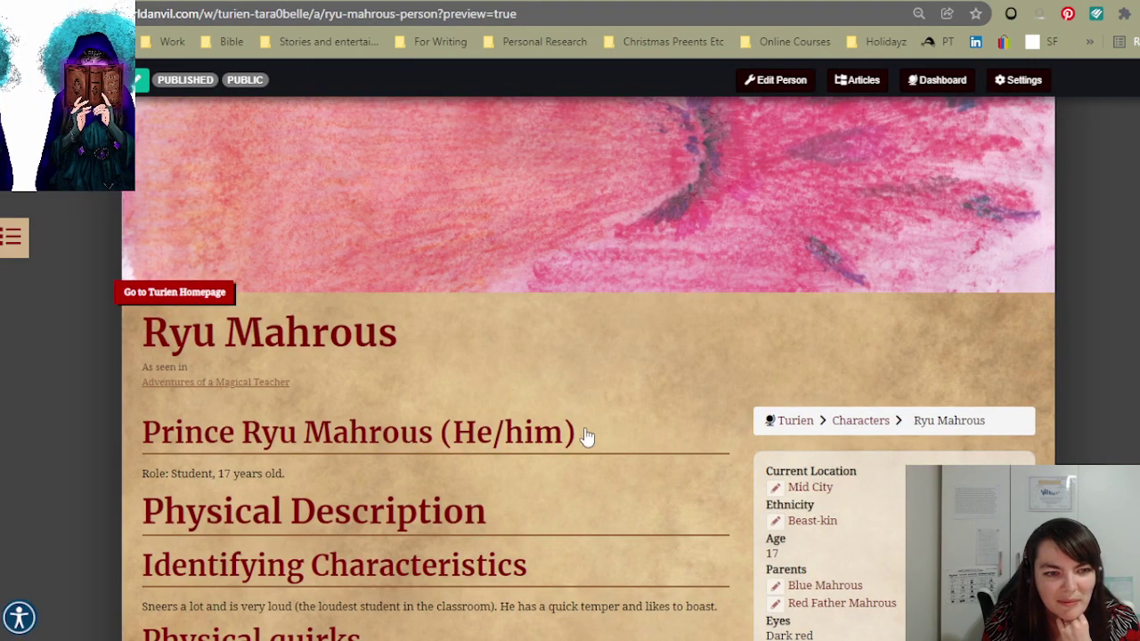
{"action": "left_click", "coordinate": [250, 393]}
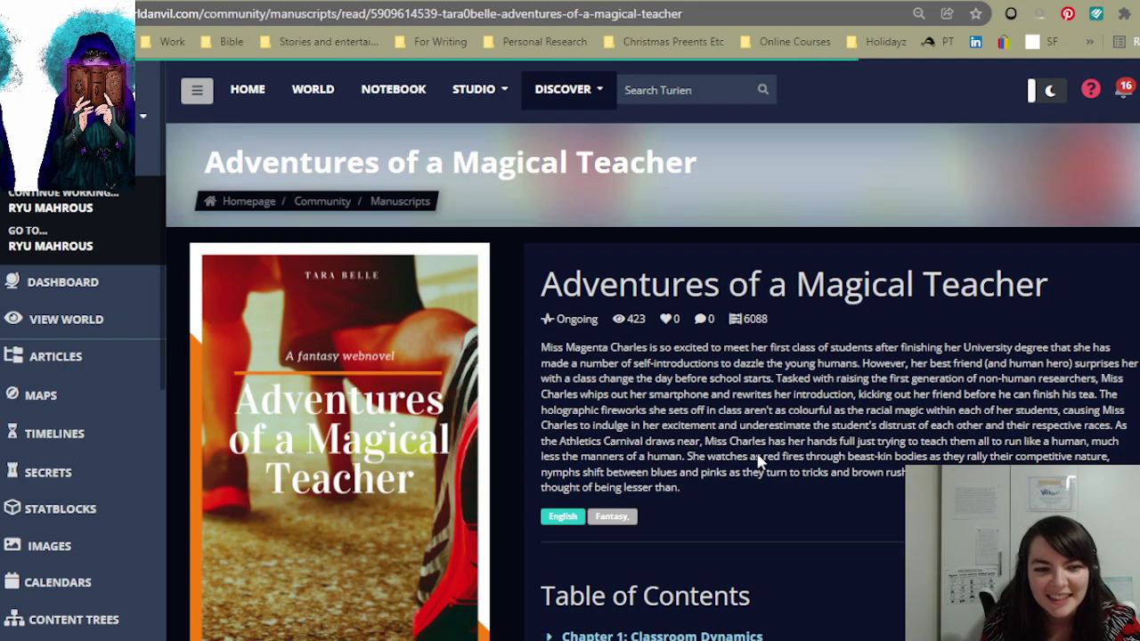
{"action": "scroll", "coordinate": [429, 535], "scroll_direction": "down", "scroll_amount": 1}
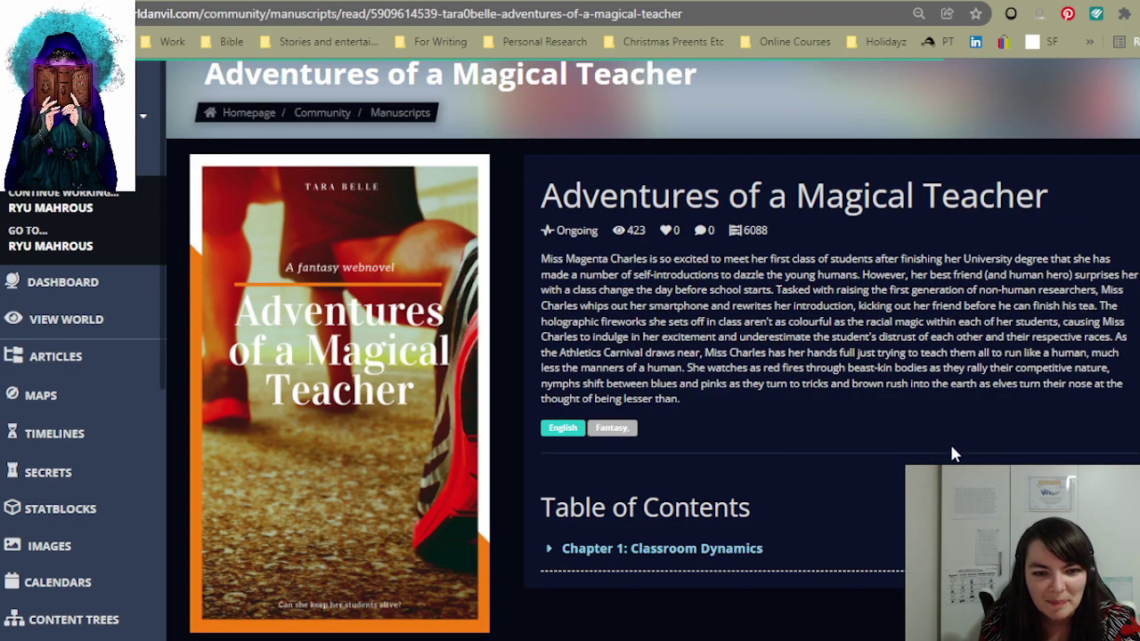
{"action": "scroll", "coordinate": [610, 546], "scroll_direction": "down", "scroll_amount": 3}
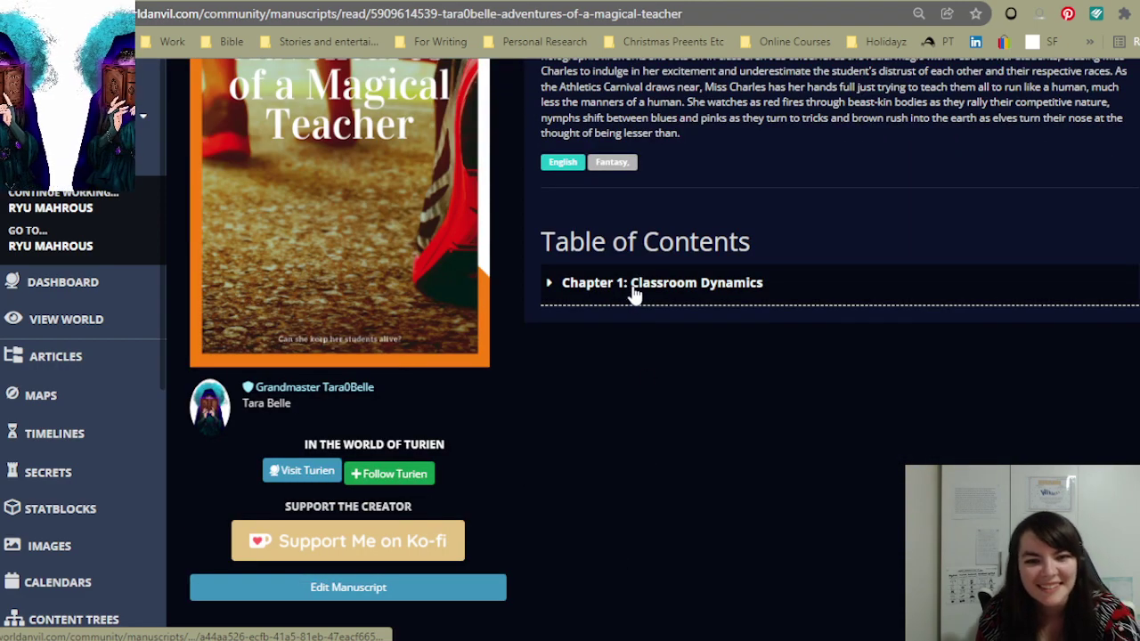
{"action": "scroll", "coordinate": [937, 419], "scroll_direction": "up", "scroll_amount": 4}
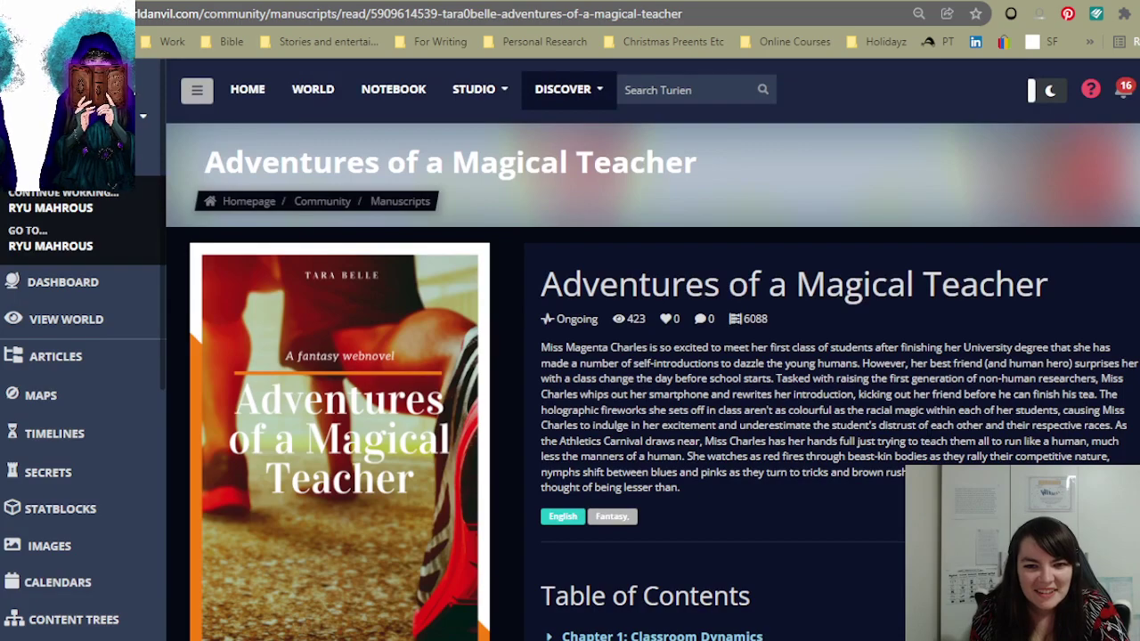
{"action": "scroll", "coordinate": [968, 443], "scroll_direction": "down", "scroll_amount": 1}
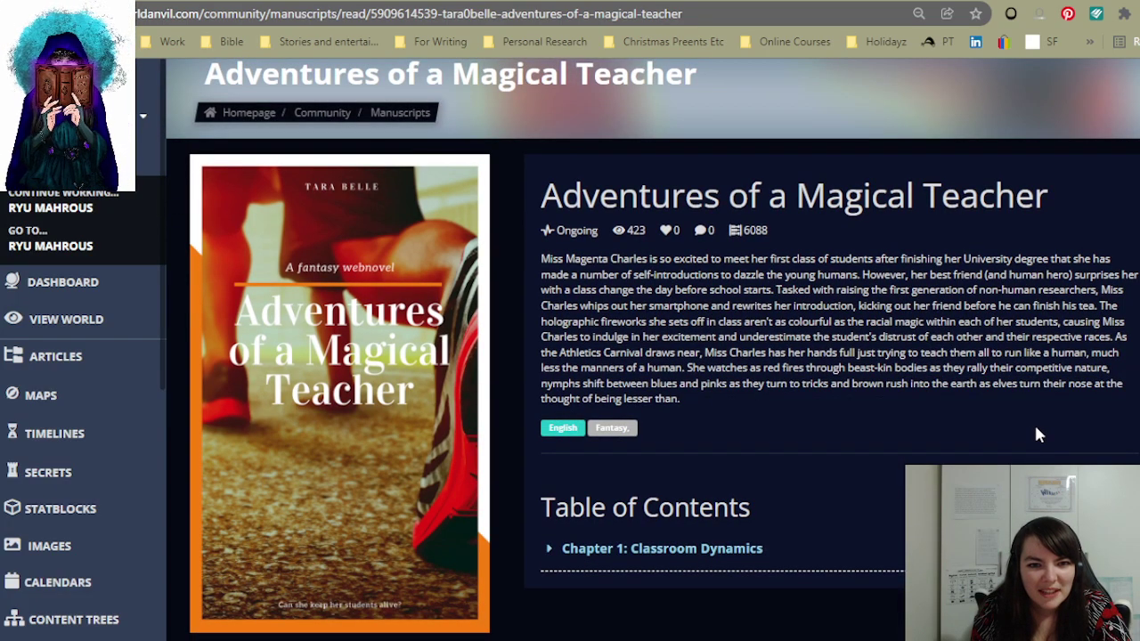
{"action": "scroll", "coordinate": [1033, 435], "scroll_direction": "up", "scroll_amount": 1}
{"action": "scroll", "coordinate": [1040, 433], "scroll_direction": "down", "scroll_amount": 1}
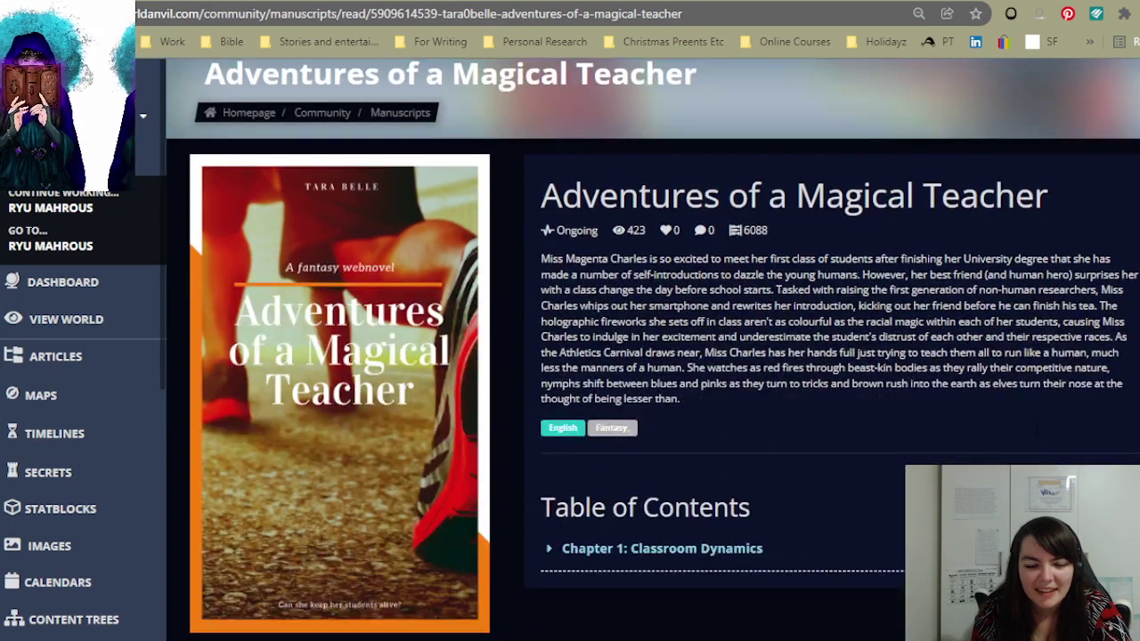
{"action": "scroll", "coordinate": [1042, 426], "scroll_direction": "up", "scroll_amount": 1}
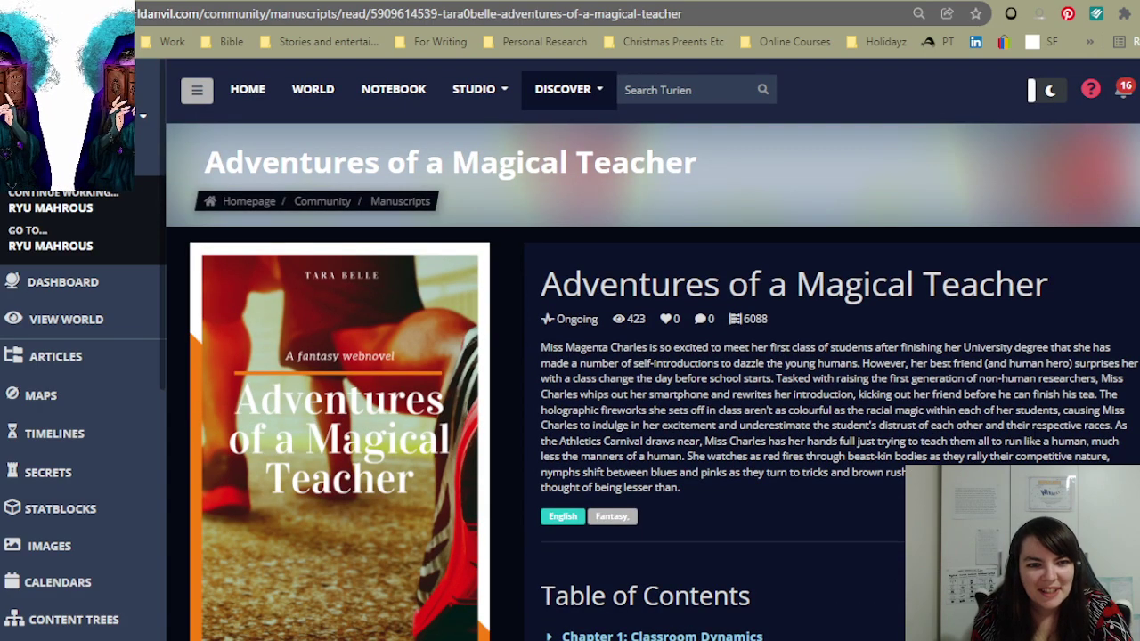
{"action": "scroll", "coordinate": [1032, 432], "scroll_direction": "down", "scroll_amount": 1}
{"action": "scroll", "coordinate": [1033, 434], "scroll_direction": "up", "scroll_amount": 1}
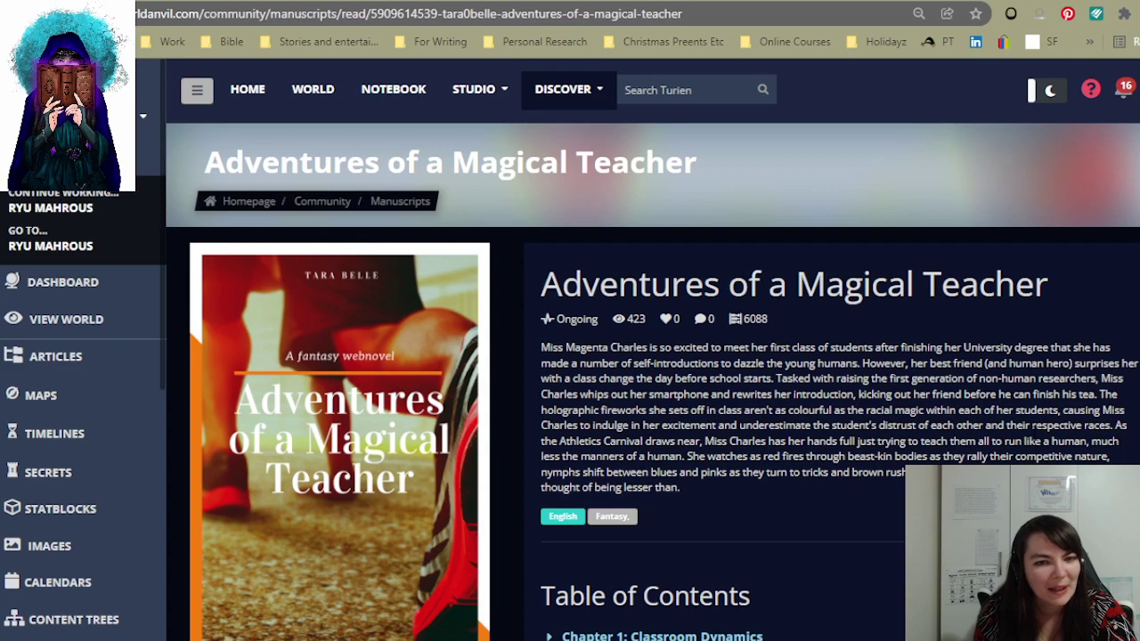
{"action": "scroll", "coordinate": [1028, 437], "scroll_direction": "down", "scroll_amount": 1}
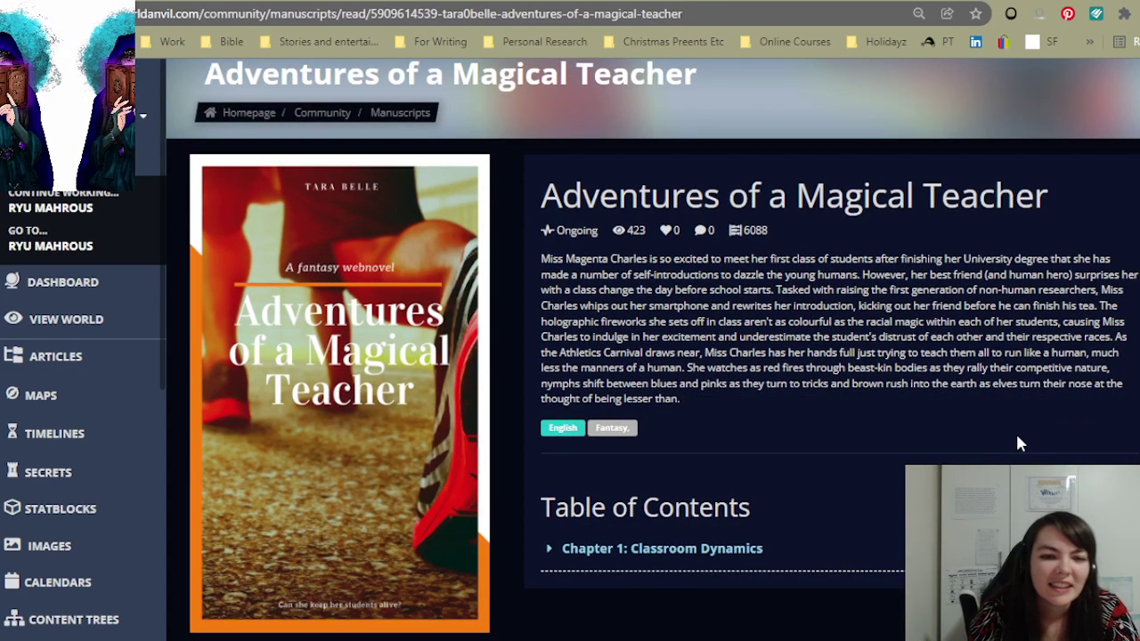
{"action": "scroll", "coordinate": [1019, 434], "scroll_direction": "up", "scroll_amount": 1}
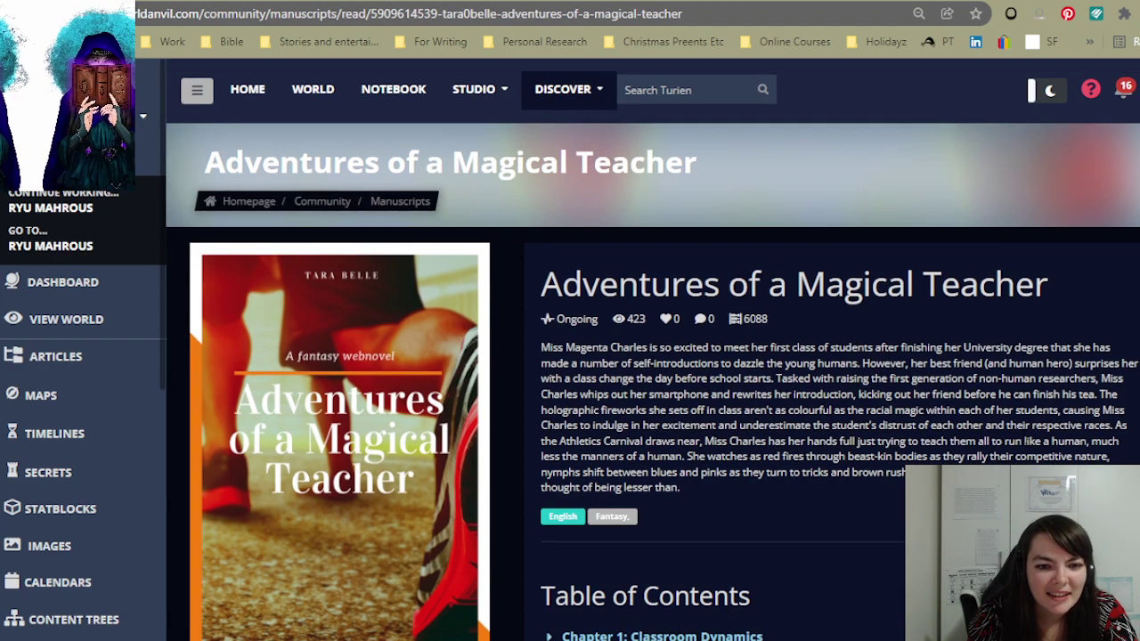